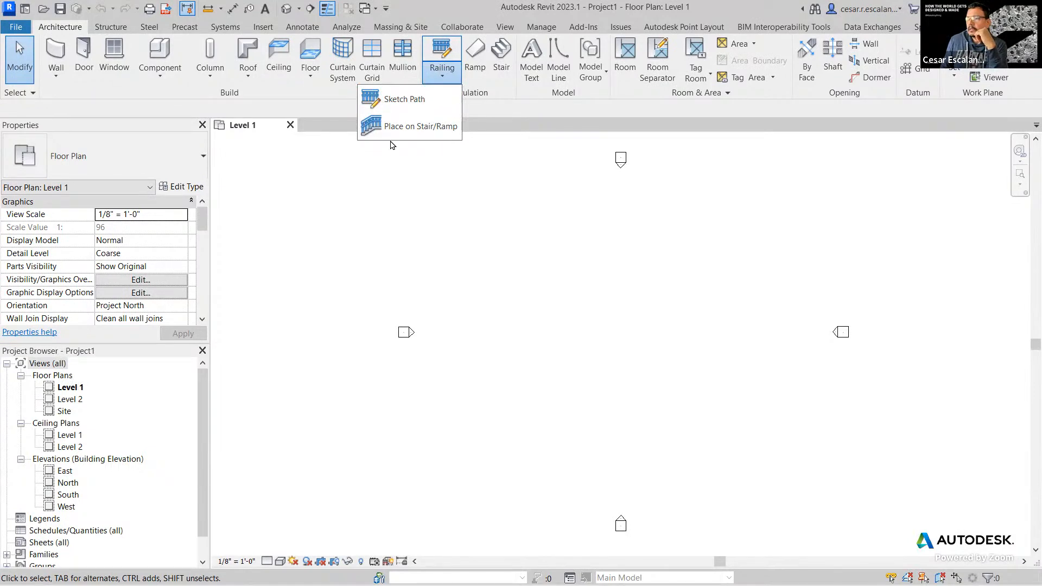
Step: Start a railing by sketching its path on Level 1, using the Glass Panel - Bottom Fill type
left_click(413, 105)
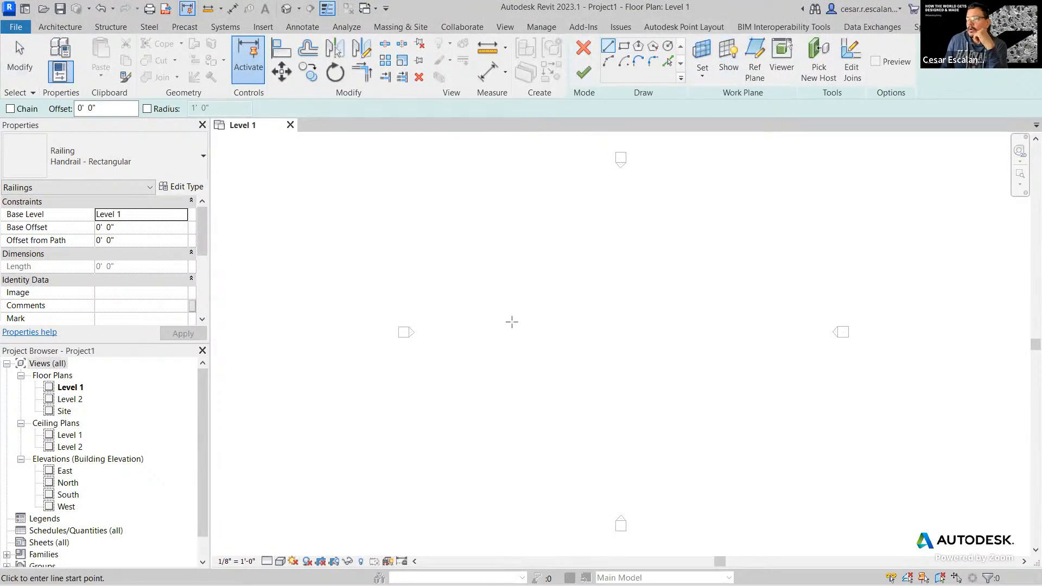
scroll(512, 322, "up", 1)
left_click(164, 170)
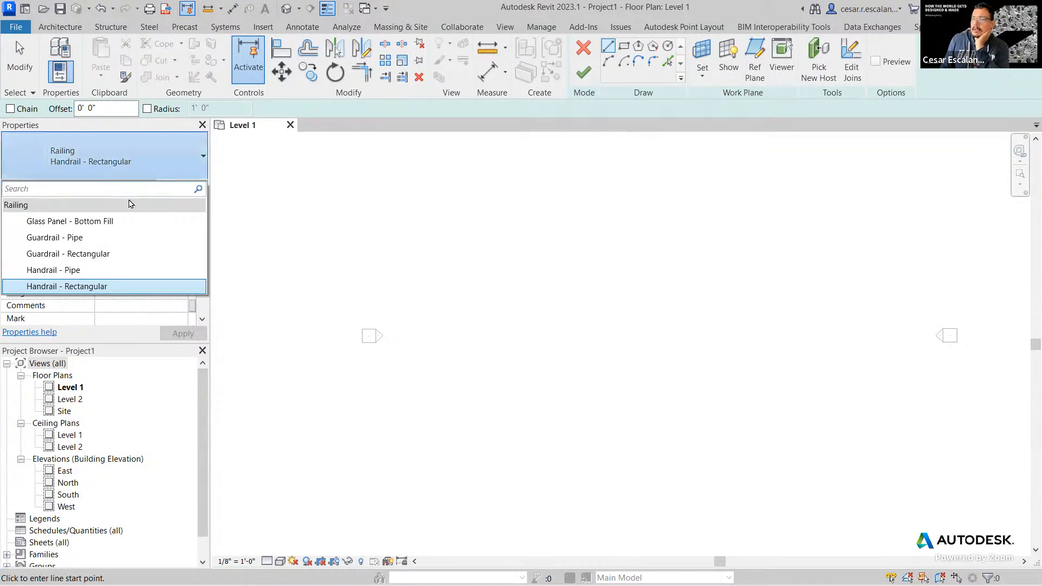
left_click(119, 222)
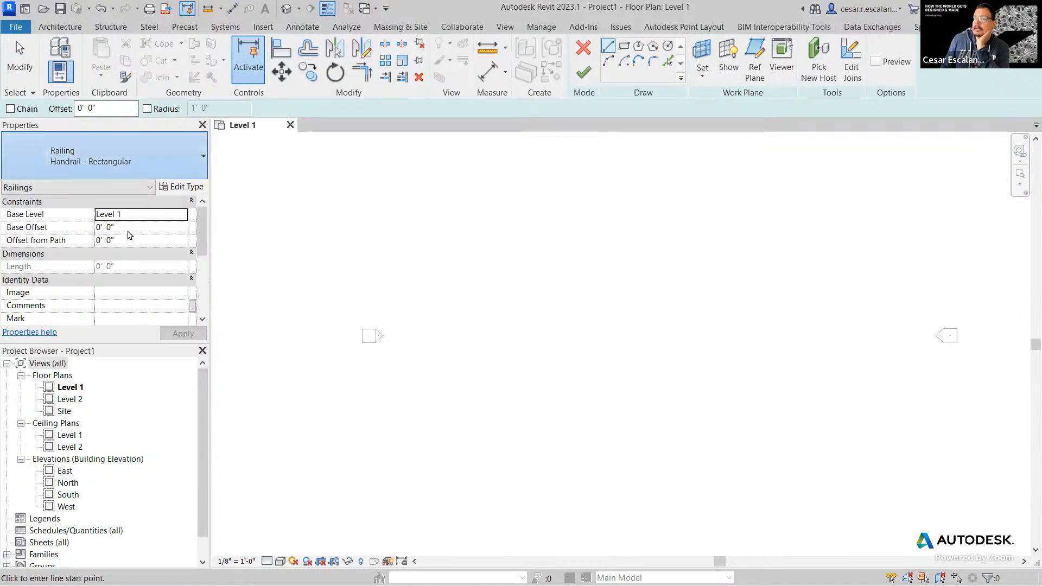
Step: Sketch a horizontal path segment about 17'-6" long, continued from its right end by a segment about 11'-6" long rising at 45°
left_click(512, 360)
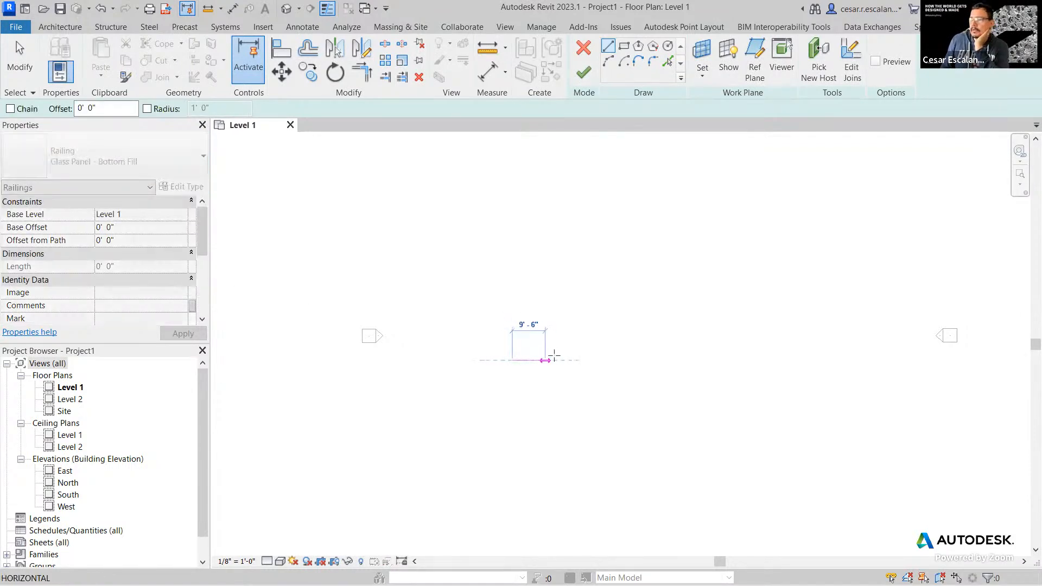
left_click(572, 359)
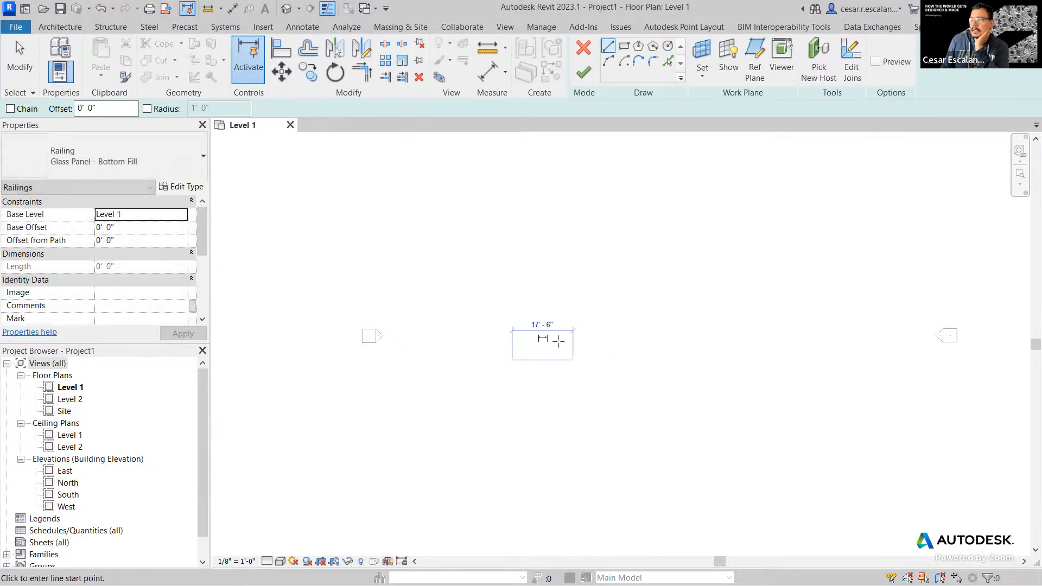
scroll(582, 335, "up", 2)
scroll(606, 373, "up", 2)
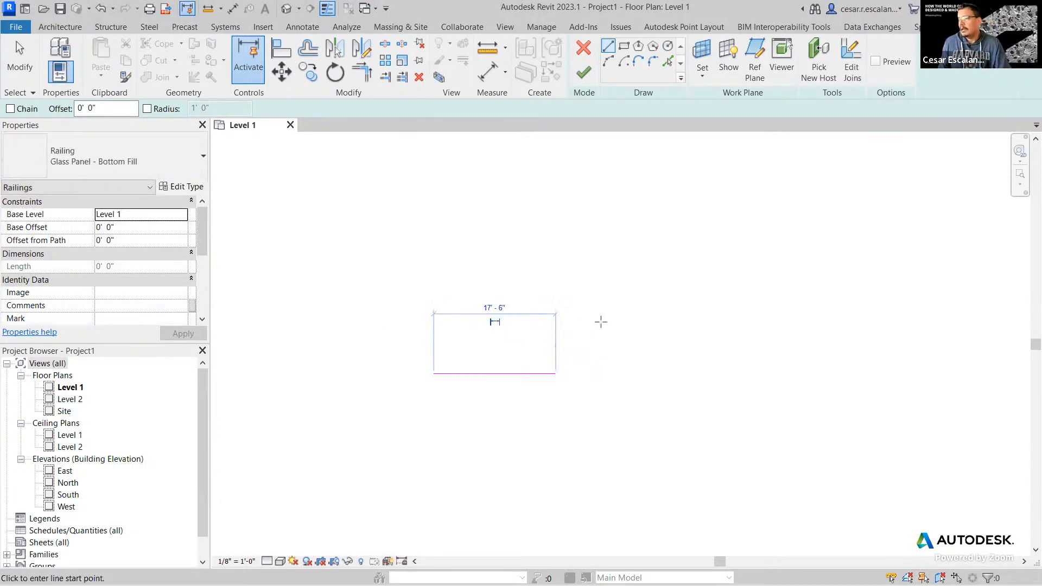
left_click(554, 373)
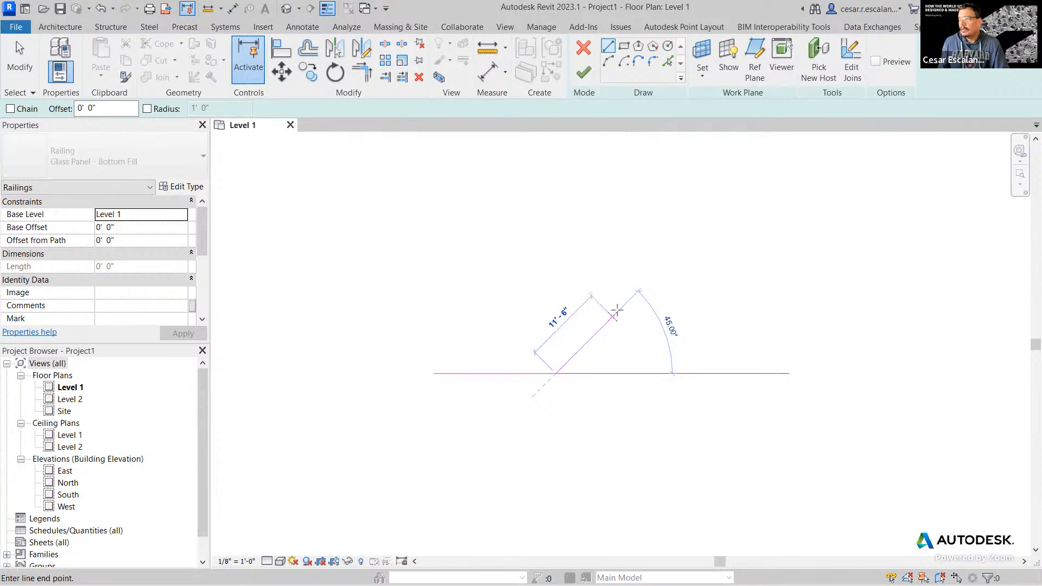
left_click(612, 316)
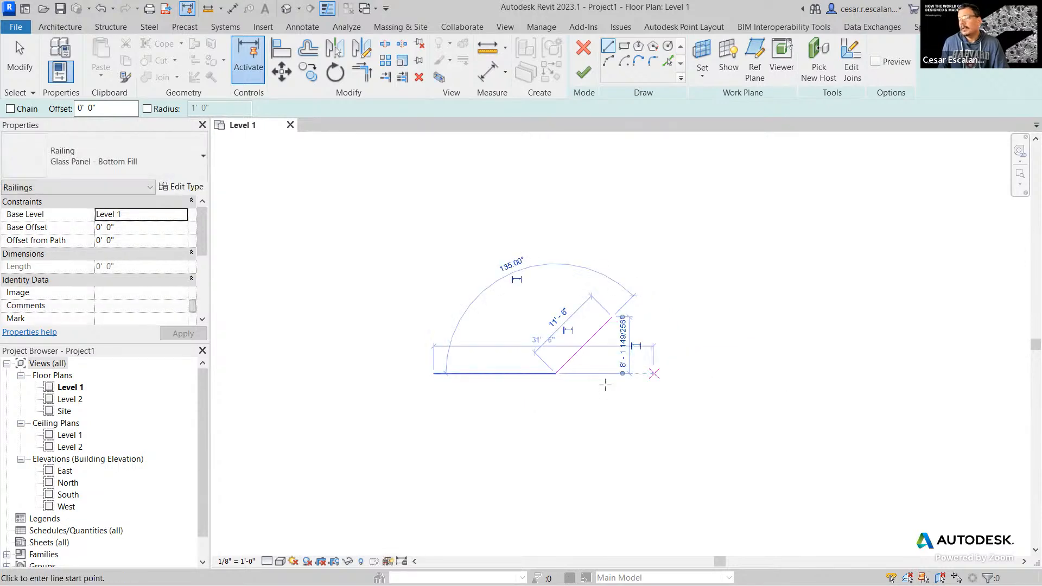
scroll(600, 380, "up", 3)
middle_click_drag(605, 371, 680, 410)
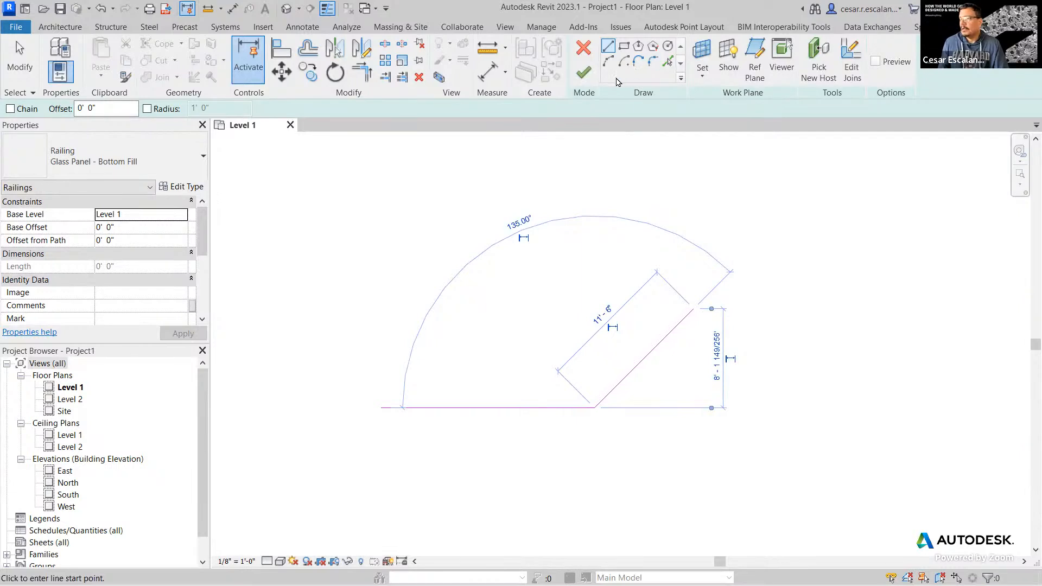
Step: Extend the railing path with a start-end-radius arc curving down from the free end of the angled segment
left_click(608, 61)
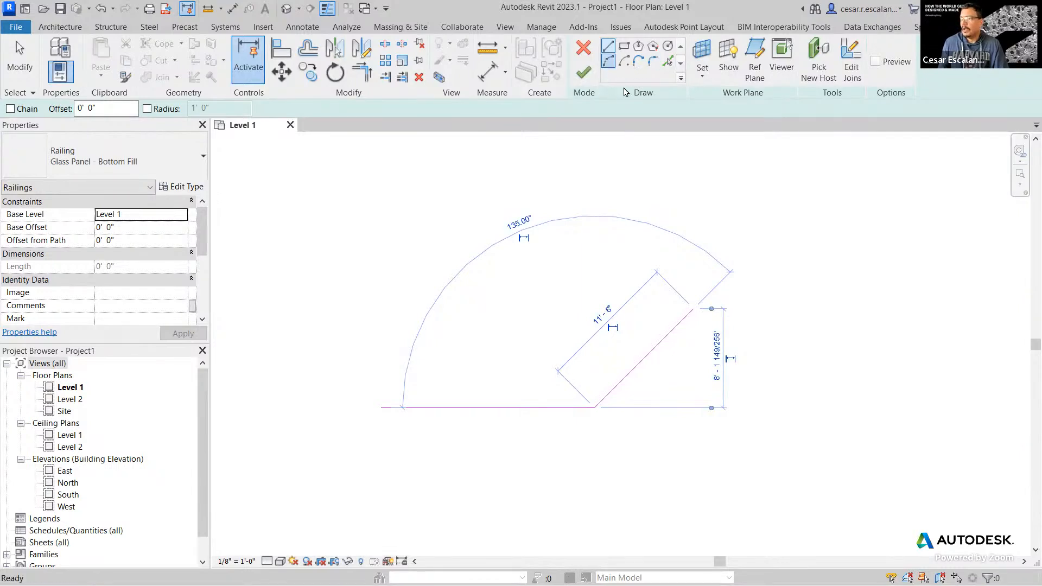
left_click(695, 309)
left_click(758, 383)
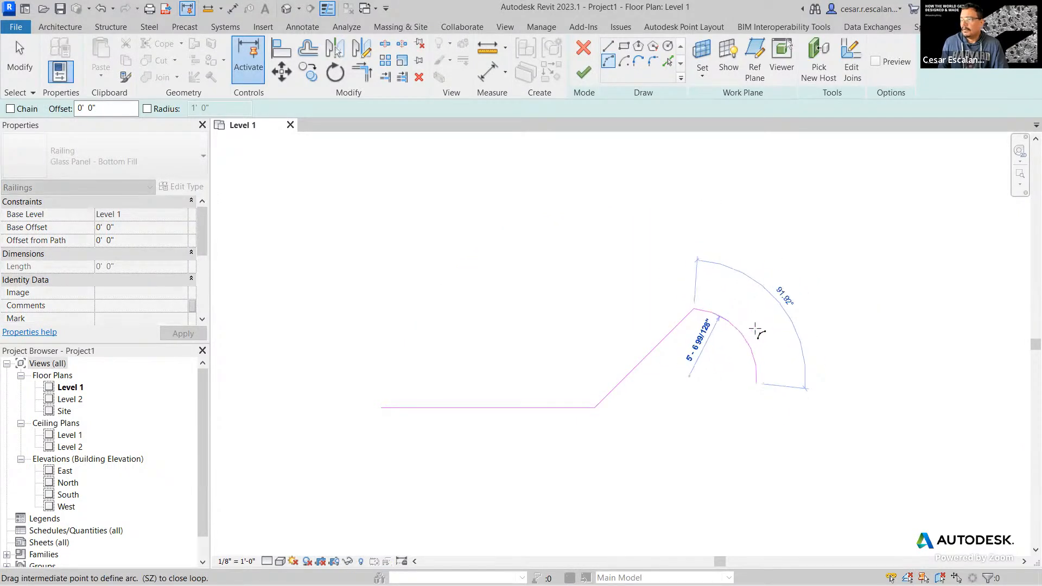
left_click(764, 309)
key("Escape")
key("Escape")
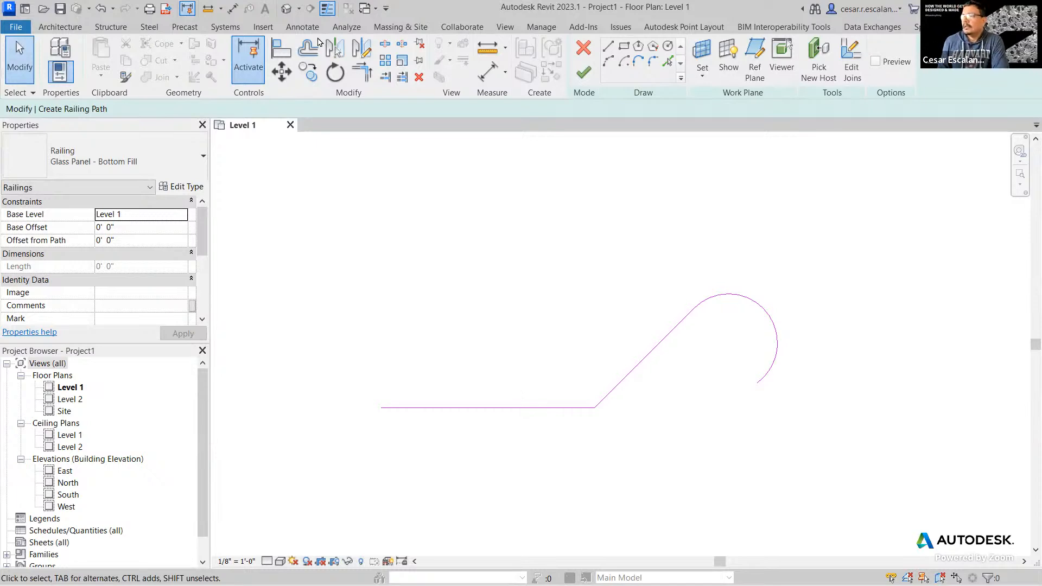
Step: Finish the railing path sketch and open the default 3D view
left_click(62, 28)
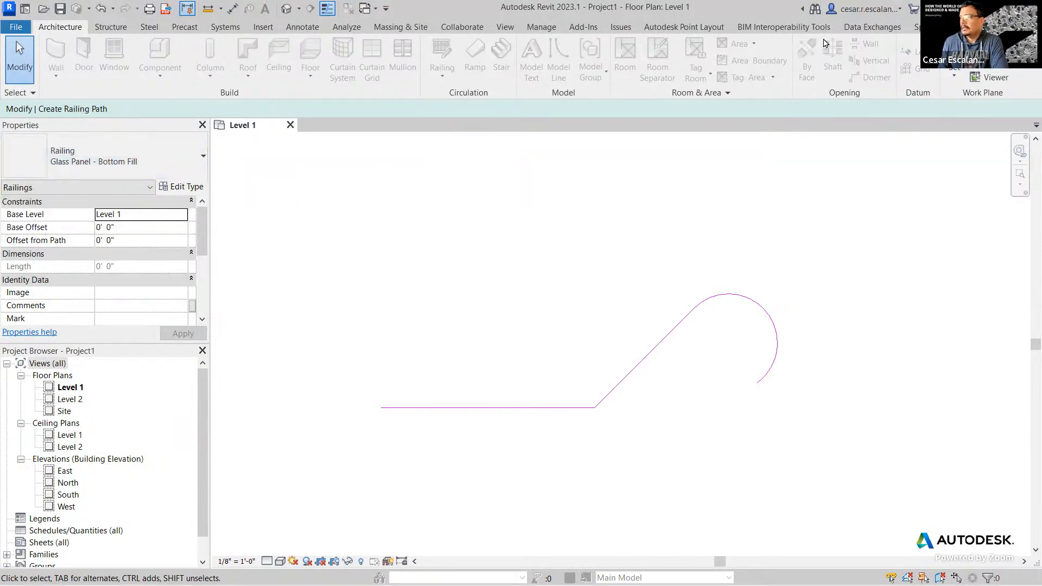
left_click(988, 27)
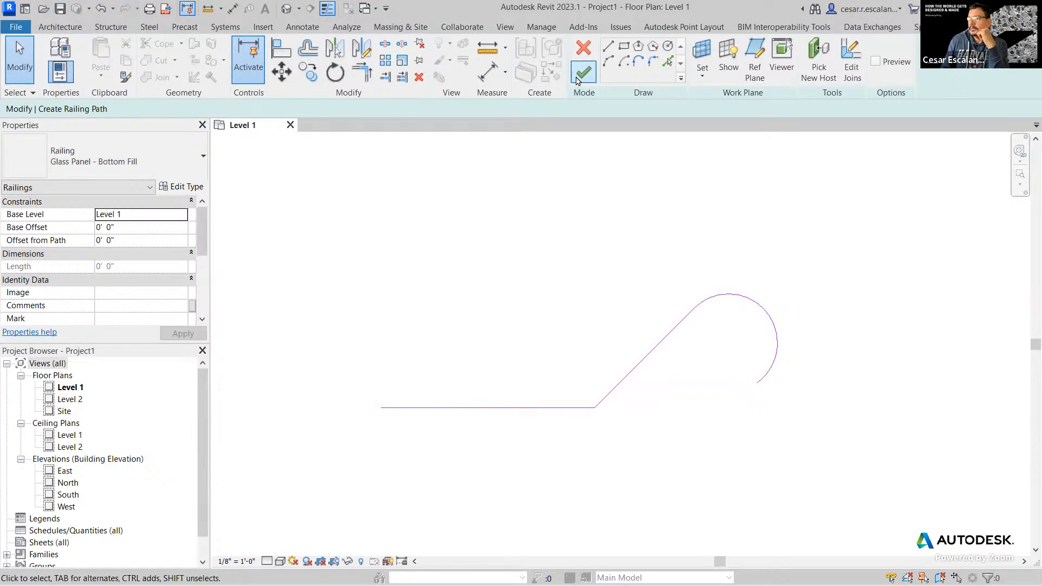
left_click(577, 81)
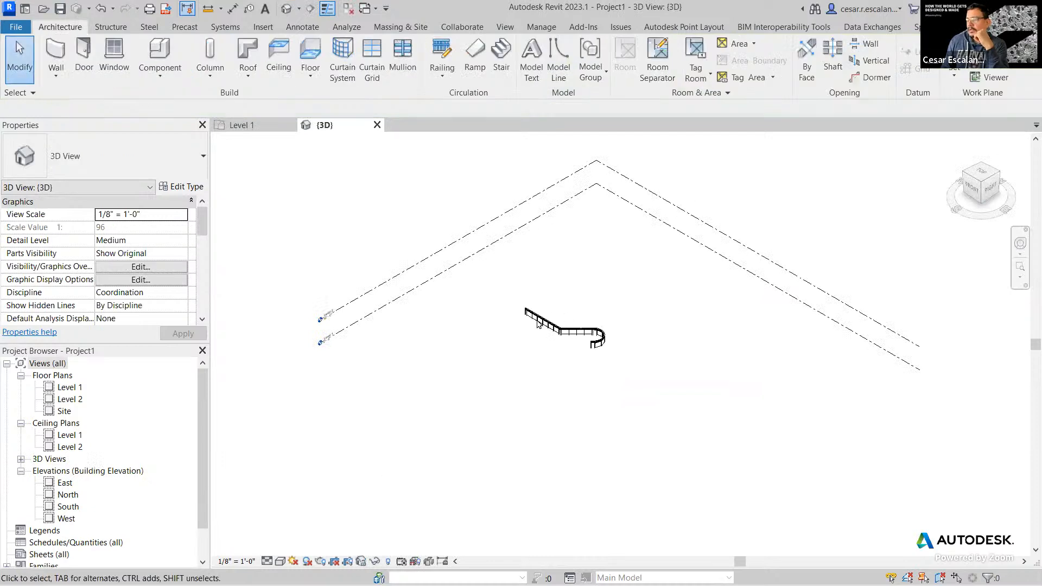
Step: Set the 3D view's visual style to Shaded
scroll(536, 322, "up", 2)
left_click(280, 561)
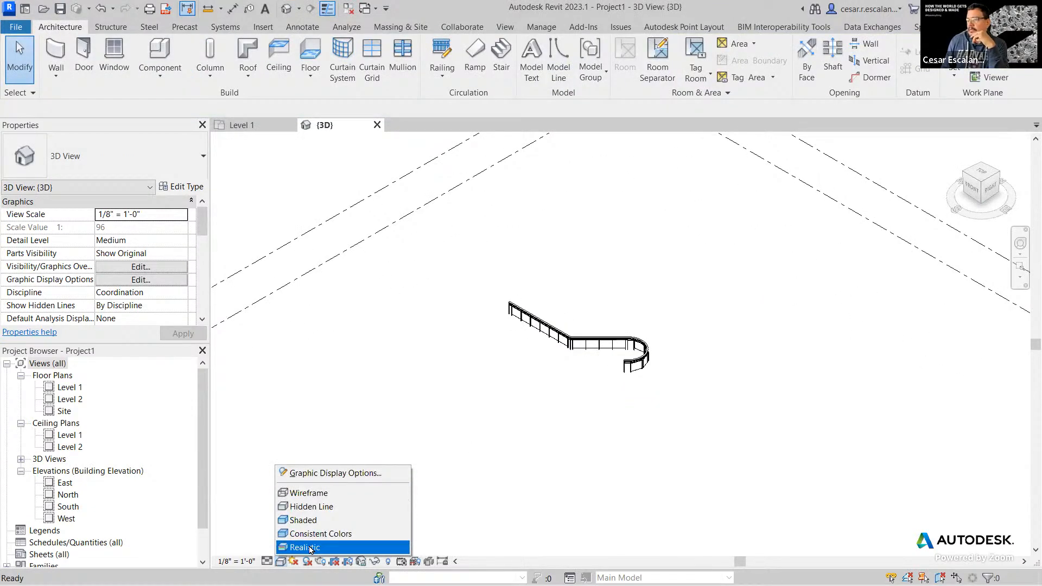
left_click(310, 520)
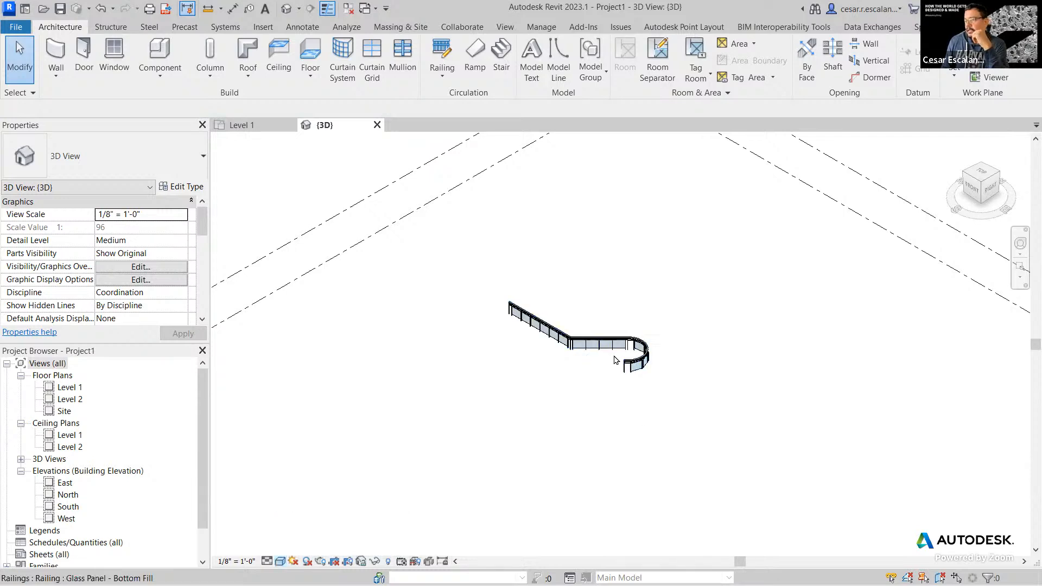
Step: Examine the glass panels and posts along the railing's straight, angled and curved segments in 3D
scroll(573, 351, "up", 2)
scroll(571, 351, "up", 5)
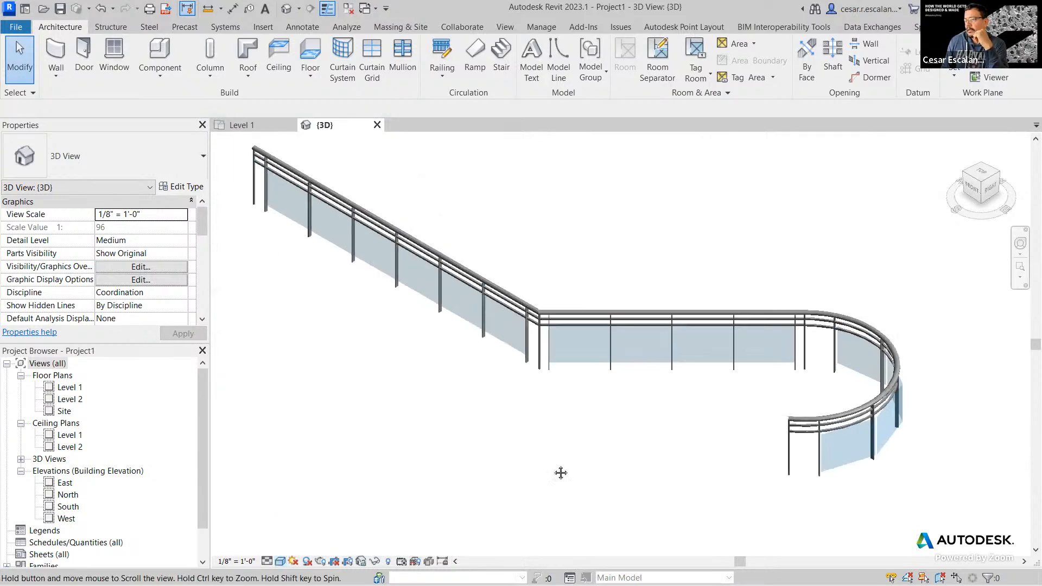
middle_click_drag(647, 461, 561, 441)
scroll(560, 440, "up", 2)
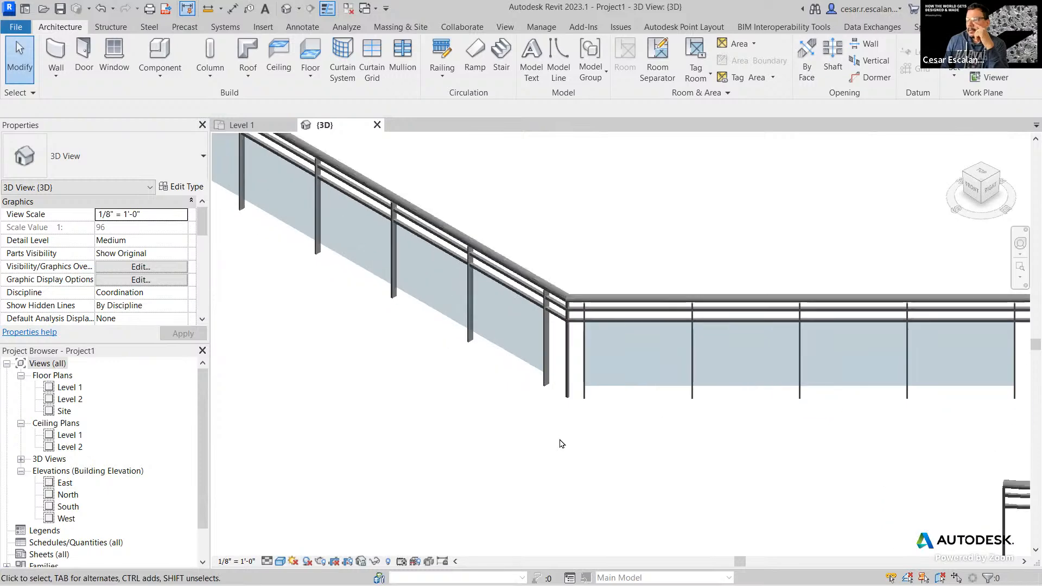
middle_click_drag(604, 477, 700, 482)
scroll(699, 482, "down", 3)
scroll(698, 481, "up", 1)
middle_click_drag(684, 443, 721, 434)
scroll(470, 383, "down", 2)
scroll(576, 346, "up", 2)
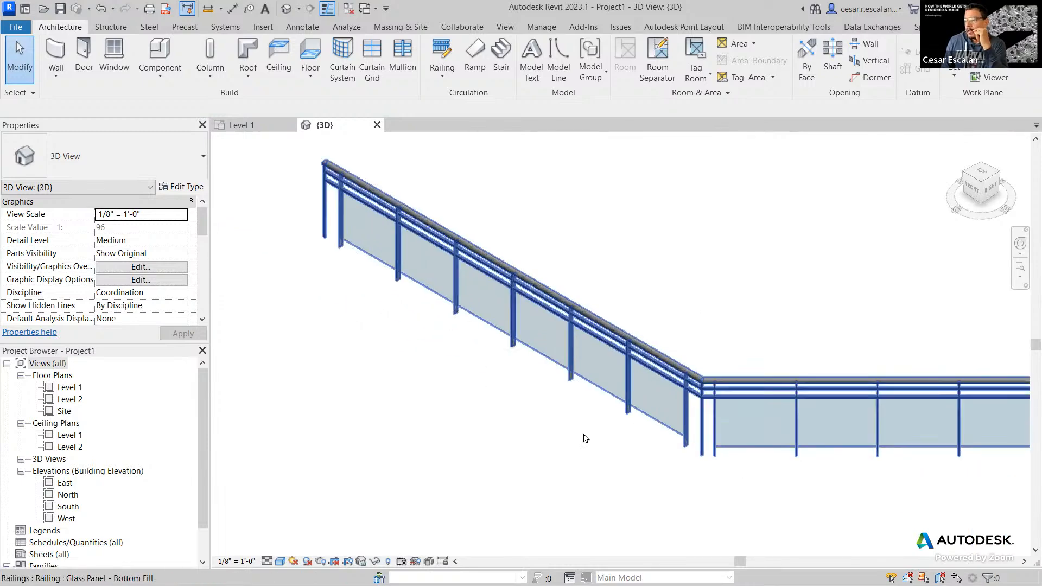
Step: Select the railing and inspect its panel spacing at the ends and corners from a front-facing 3D angle
left_click(652, 422)
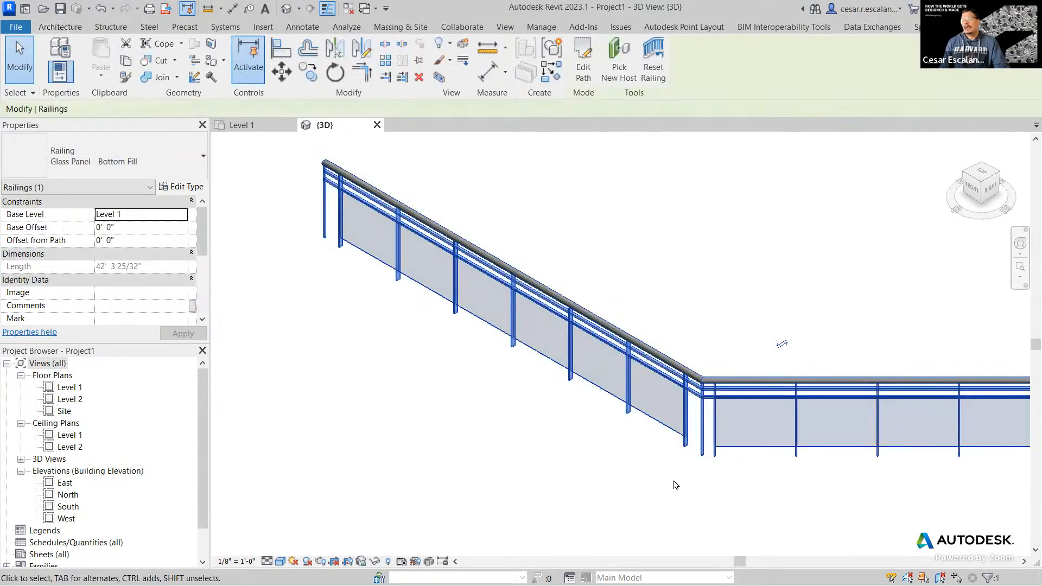
middle_click_drag(672, 484, 730, 385, "shift")
scroll(792, 418, "down", 2)
middle_click_drag(840, 451, 733, 407, "shift")
scroll(570, 429, "up", 2)
scroll(570, 429, "up", 1)
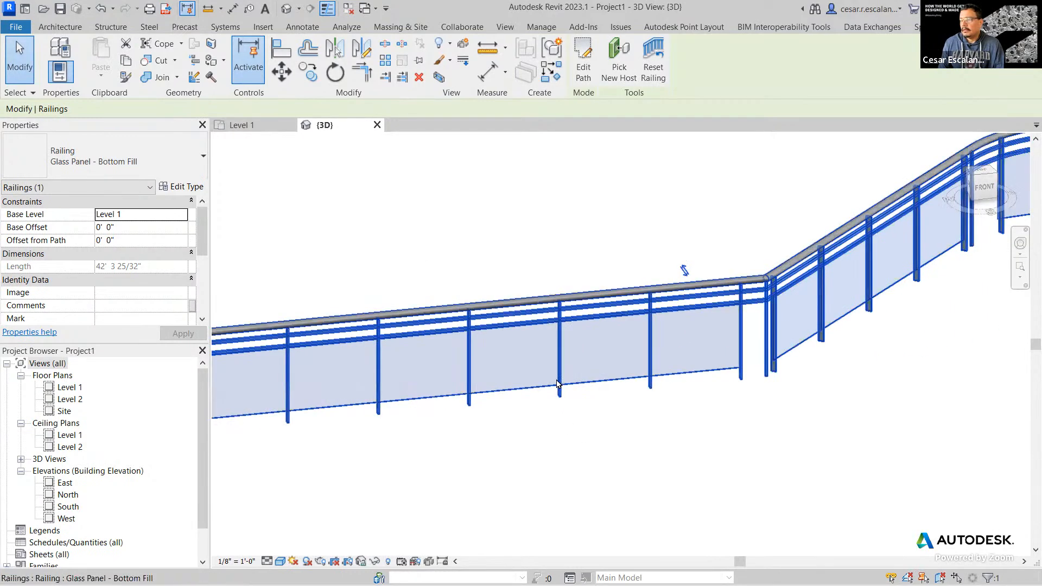
scroll(548, 400, "down", 2)
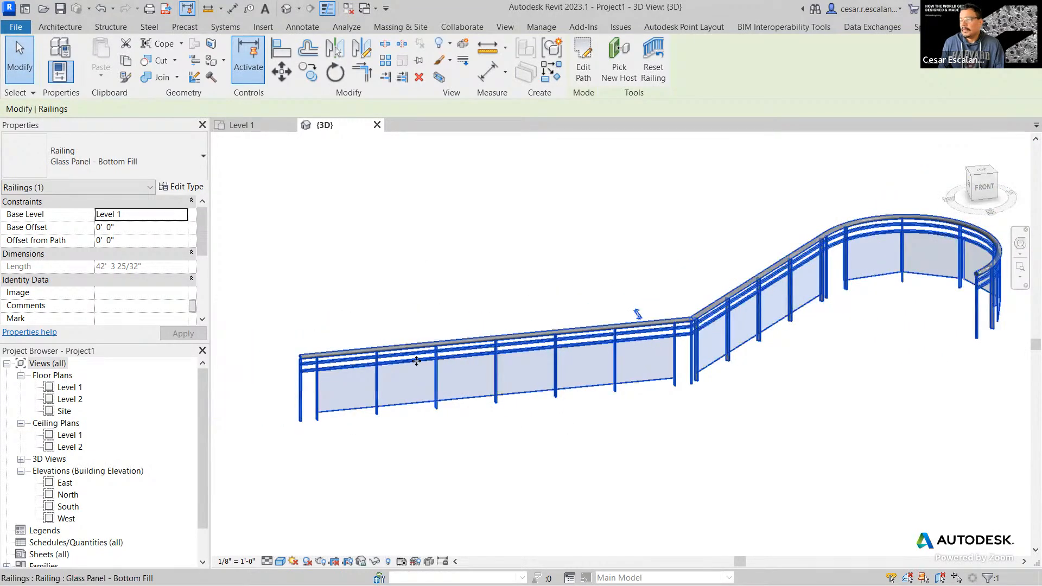
left_click(428, 465)
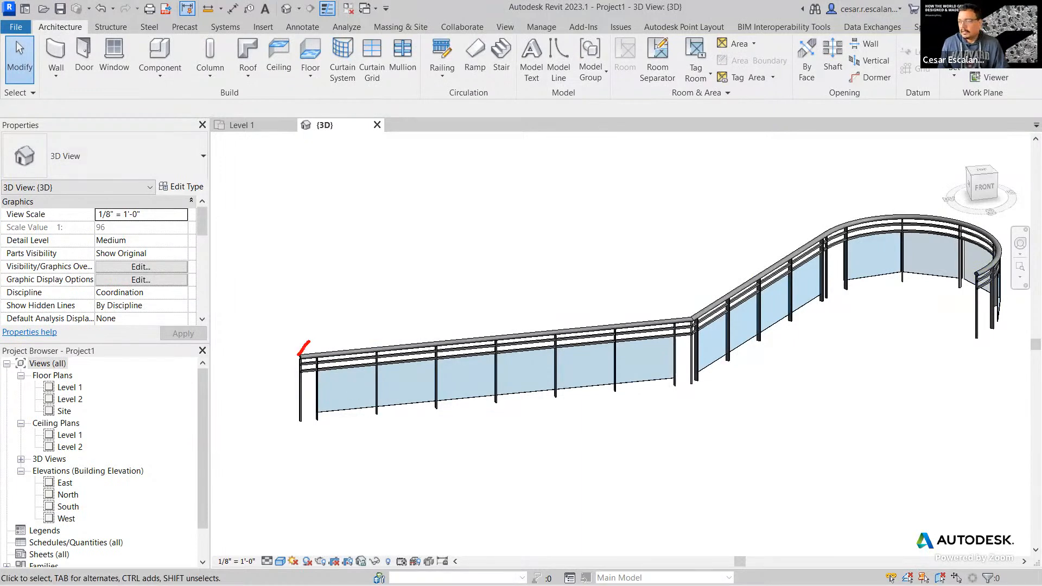
mouse_move(309, 341)
left_mouse_down()
mouse_move(296, 426)
mouse_move(317, 342)
mouse_move(301, 333)
left_mouse_up()
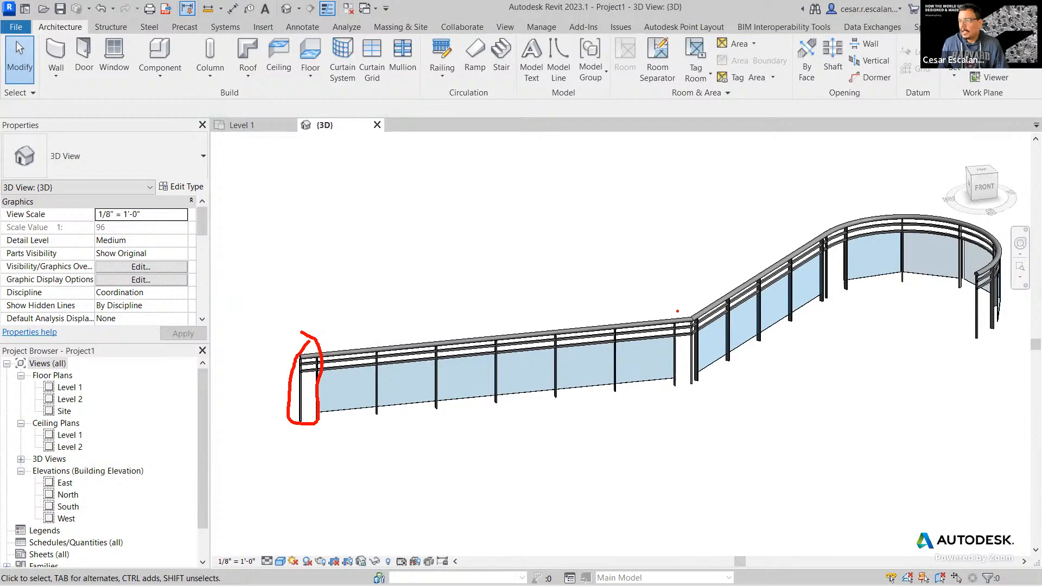
mouse_move(678, 311)
left_mouse_down()
mouse_move(665, 388)
mouse_move(681, 296)
left_mouse_up()
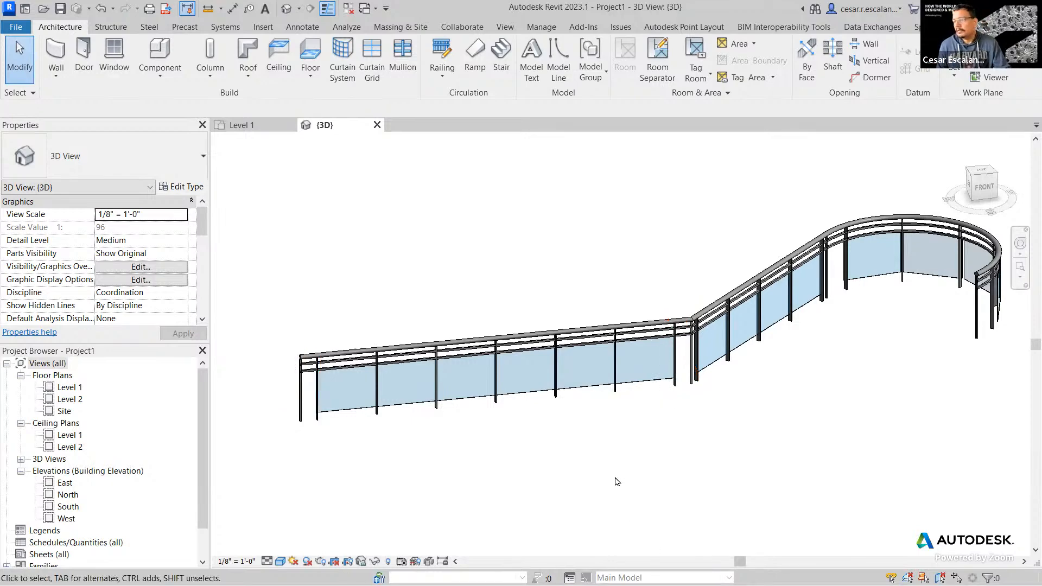
Step: Set the baluster pattern justification of the Glass Panel - Bottom Fill railing type to Spread Pattern To Fit
left_click(639, 313)
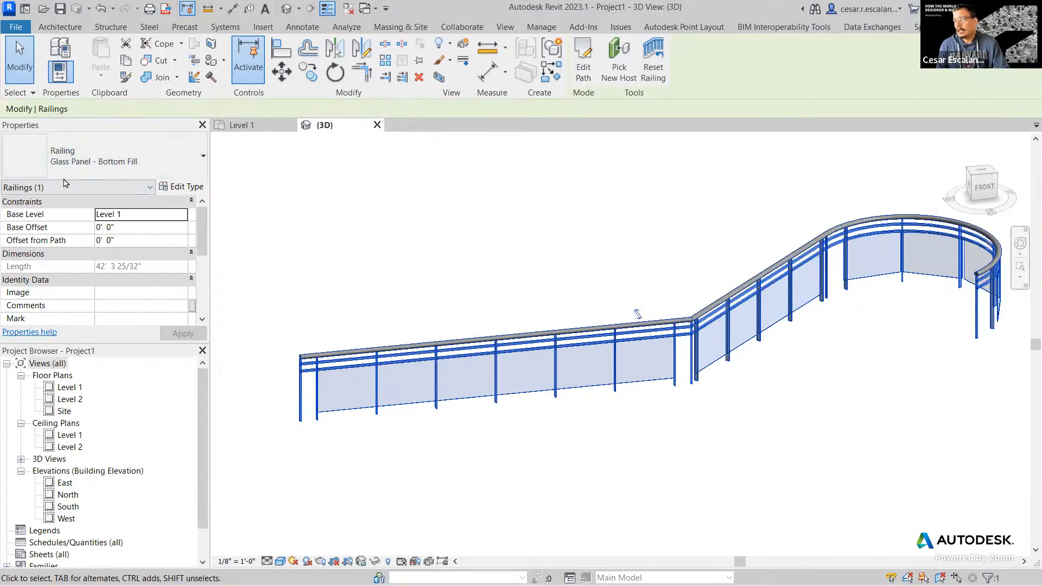
left_click(190, 190)
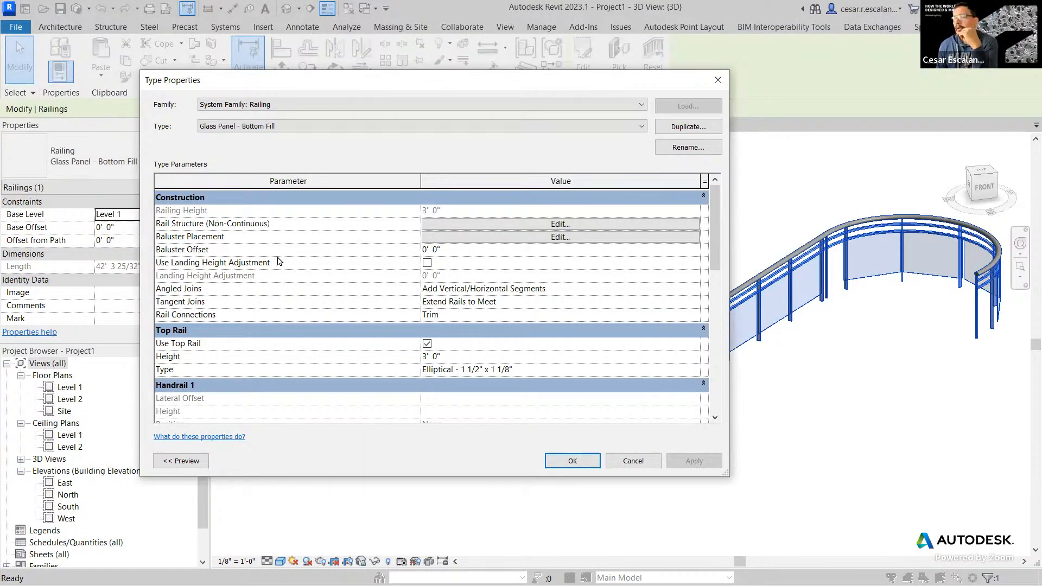
left_click(553, 237)
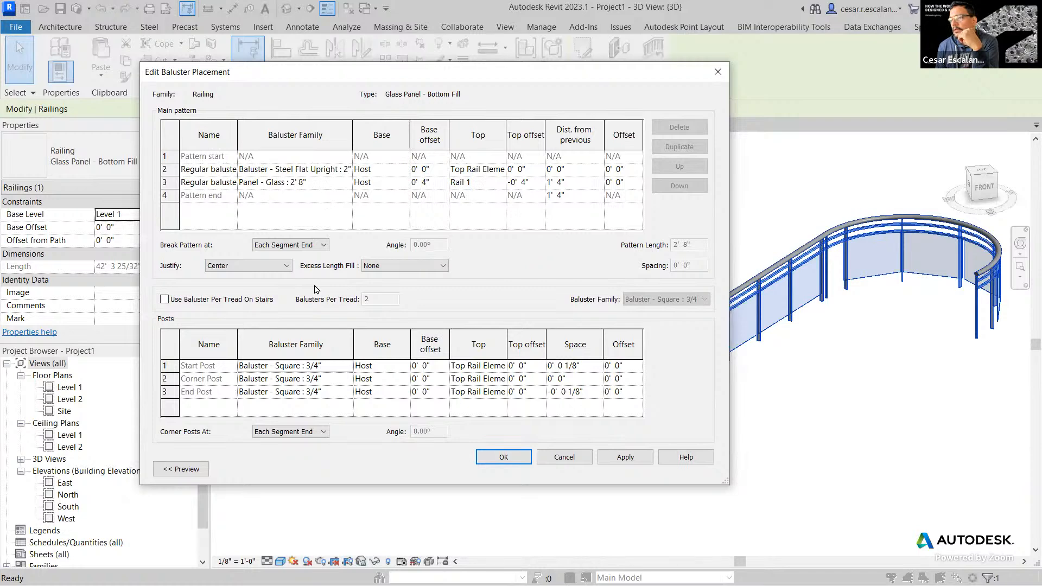
left_click(277, 268)
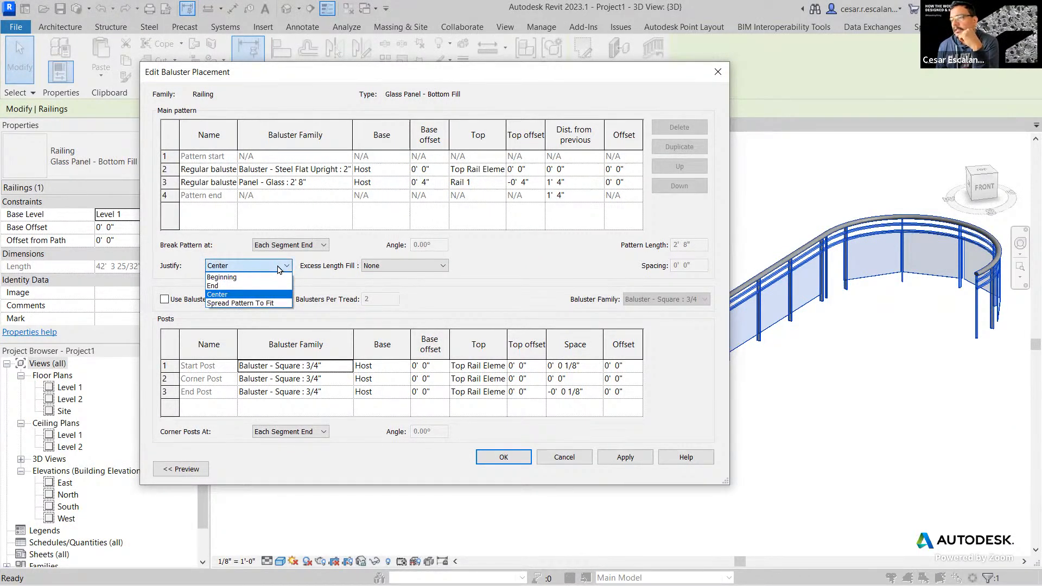
left_click(274, 304)
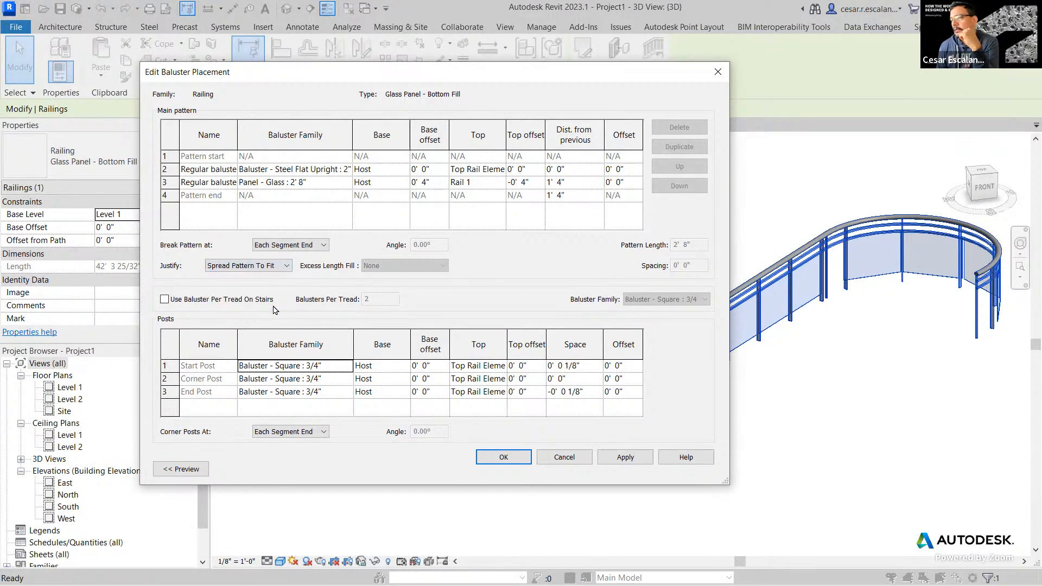
left_click(631, 461)
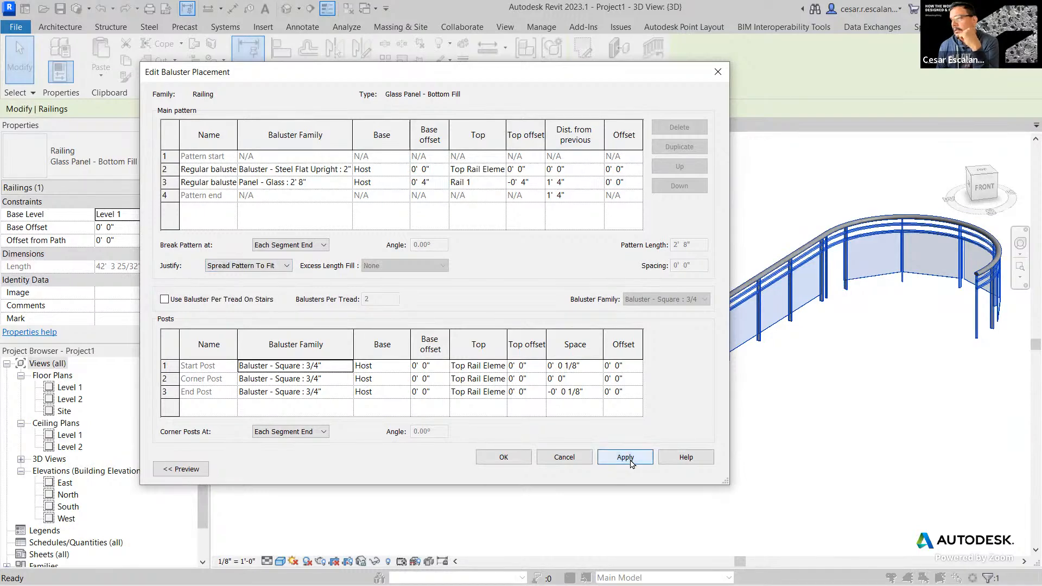
left_click(502, 457)
left_click(555, 461)
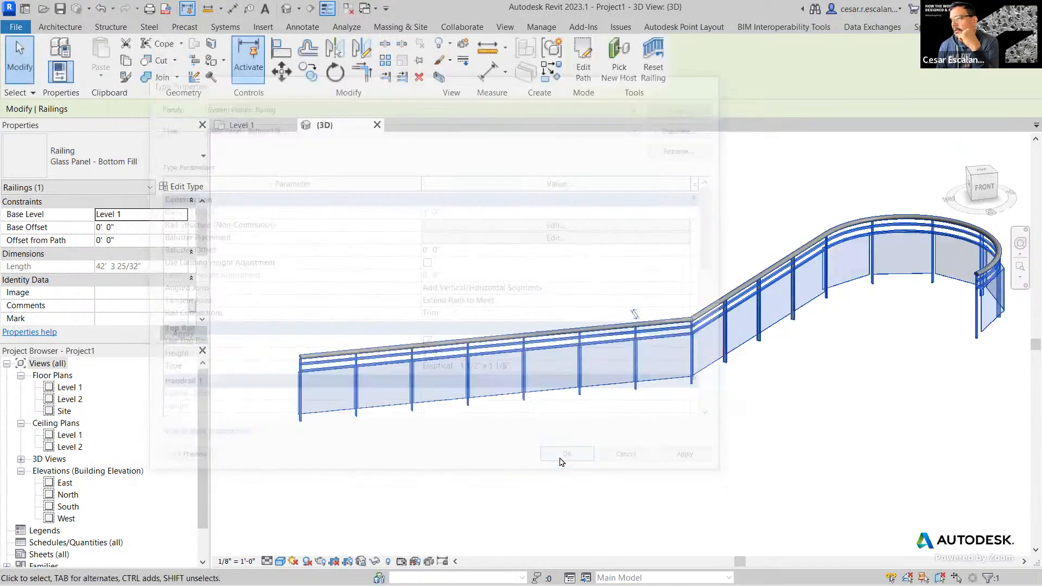
scroll(703, 402, "up", 2)
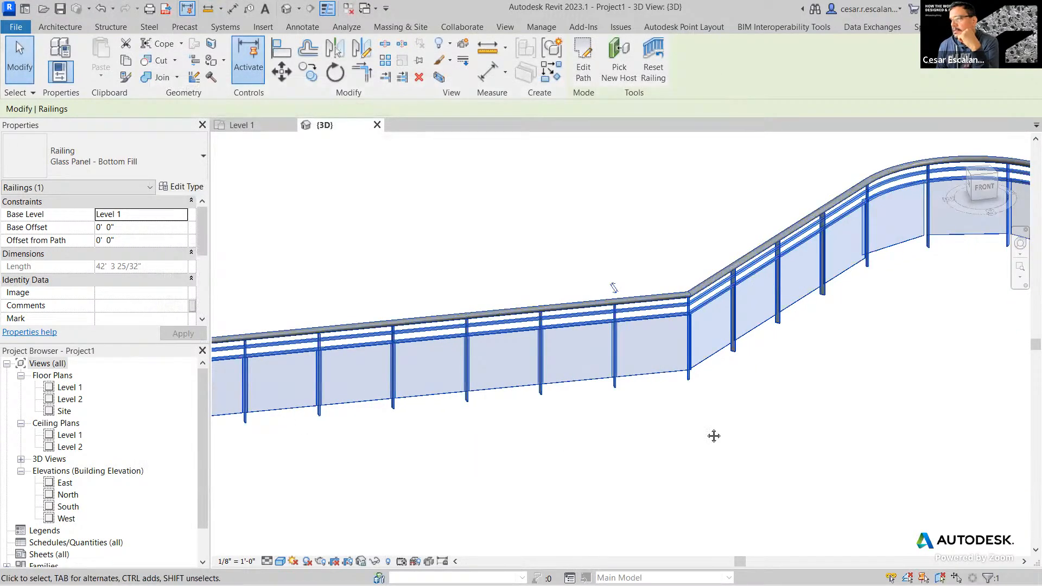
middle_click_drag(714, 433, 738, 416)
scroll(672, 417, "down", 2)
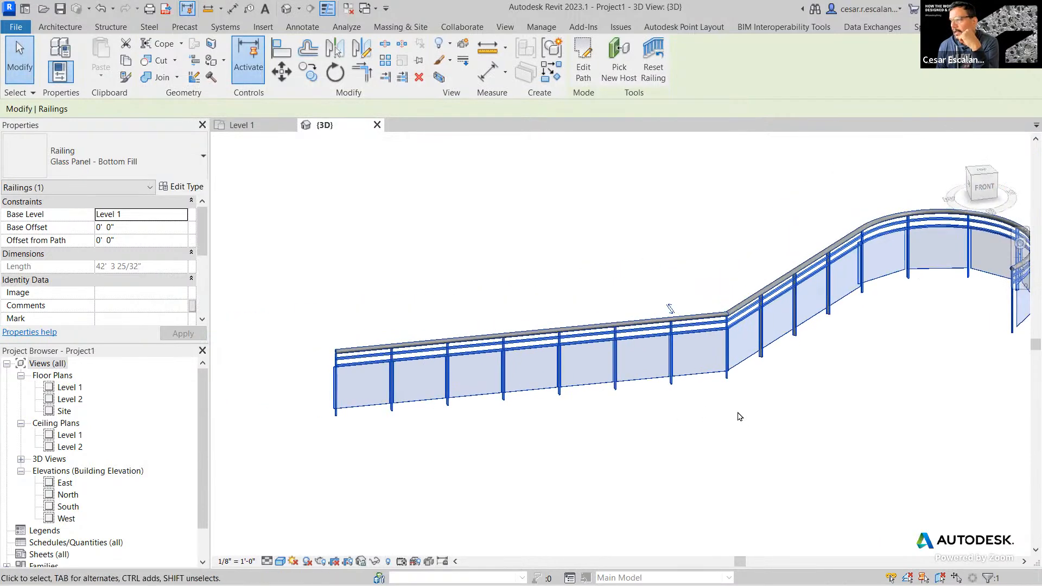
Step: Inspect the railing's panel spacing from the straight run through the angled segment to the free end of the curve in 3D
scroll(738, 416, "up", 2)
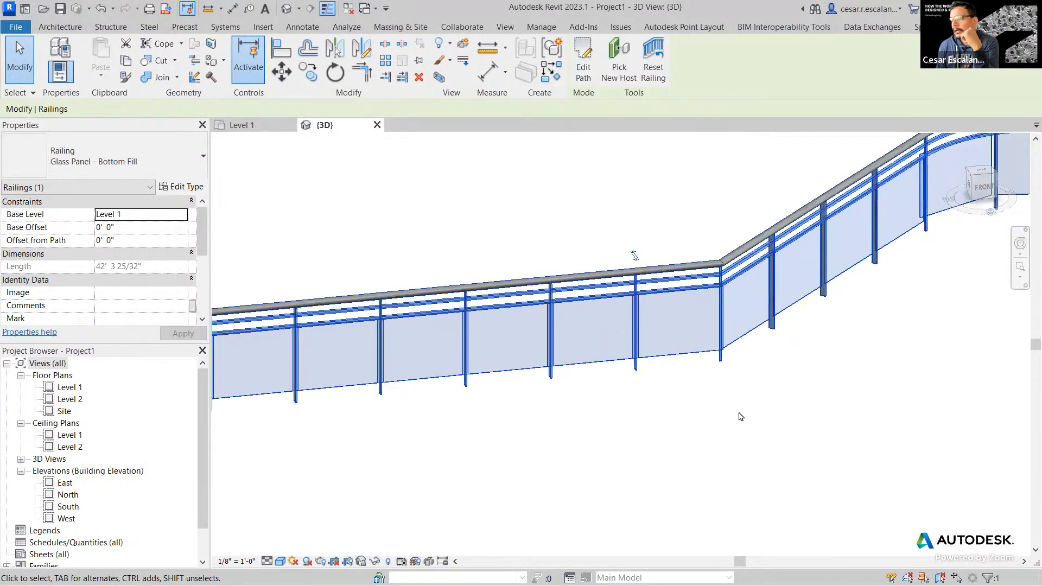
scroll(739, 413, "down", 1)
left_click(566, 424)
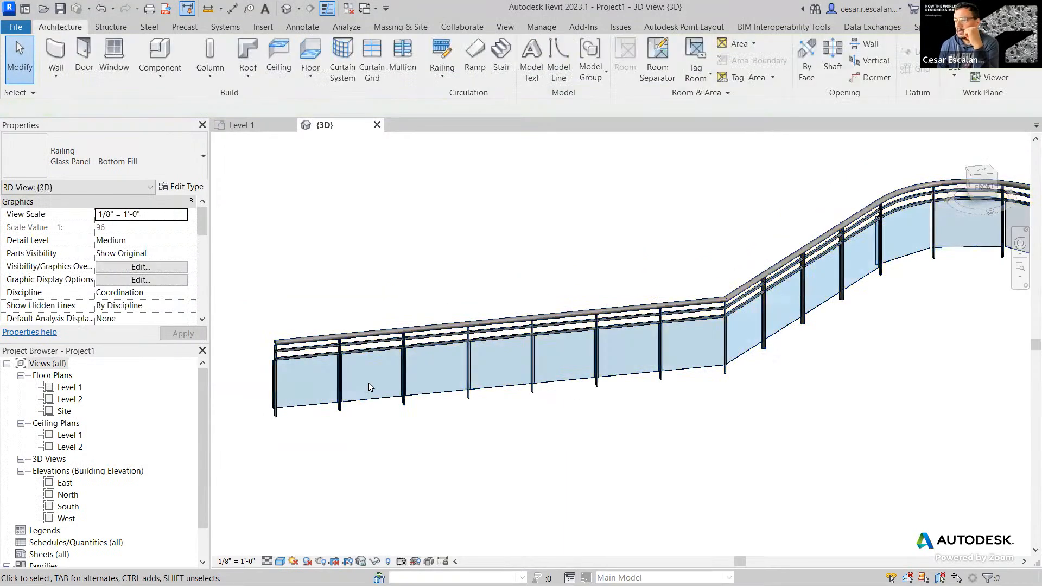
scroll(348, 375, "up", 2)
scroll(519, 408, "down", 3)
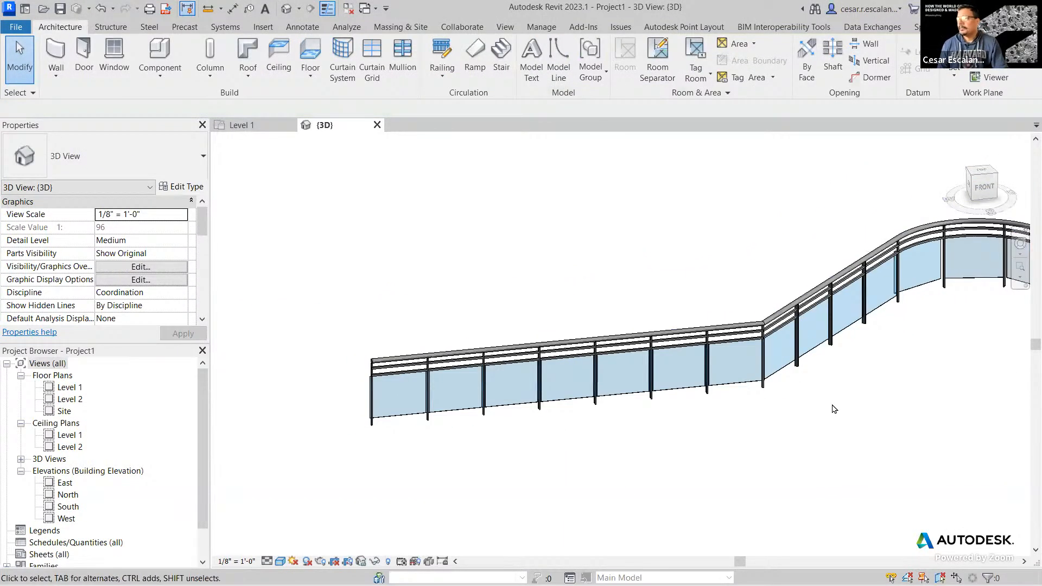
left_click(653, 371)
scroll(740, 380, "down", 1)
left_click(817, 393)
middle_click_drag(816, 393, 580, 431, "shift")
scroll(586, 451, "up", 6)
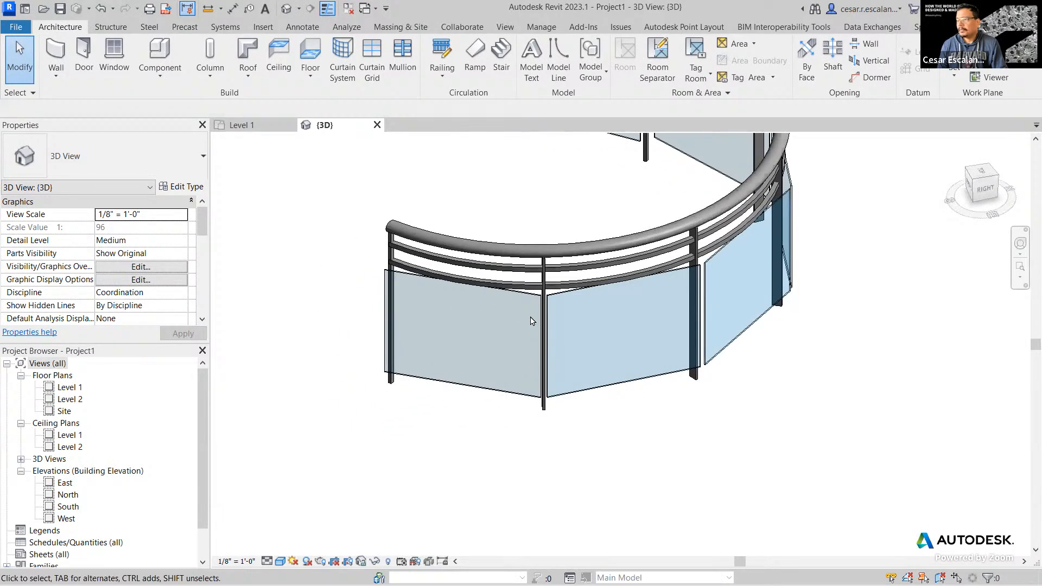
Step: Examine up close how the flat glass panels meet the posts and curved rails along the railing's arc
left_click(541, 357)
middle_click_drag(553, 374, 600, 390, "shift")
scroll(595, 386, "down", 2)
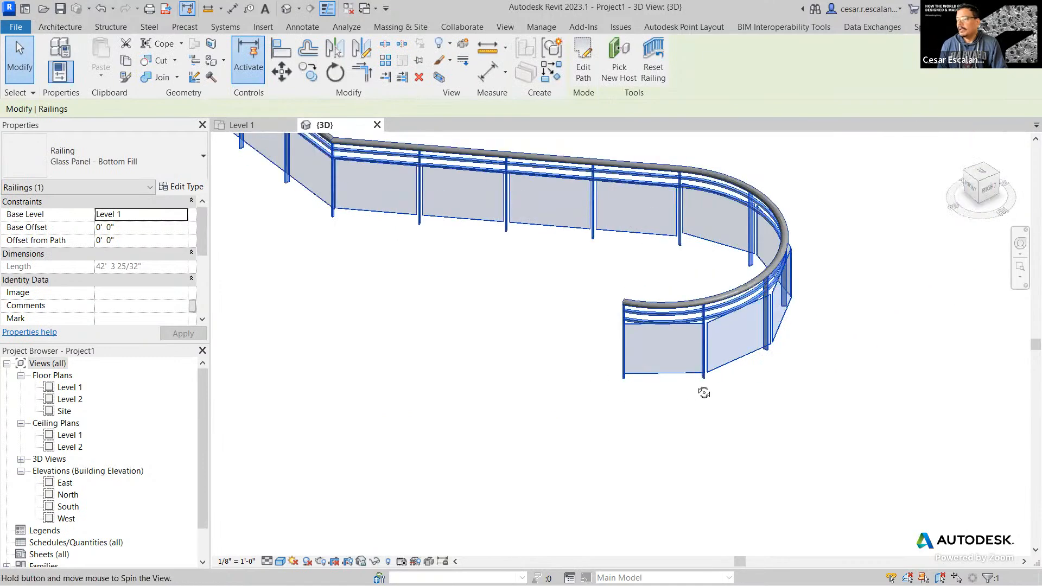
middle_click_drag(705, 391, 528, 414, "shift")
scroll(488, 448, "up", 5)
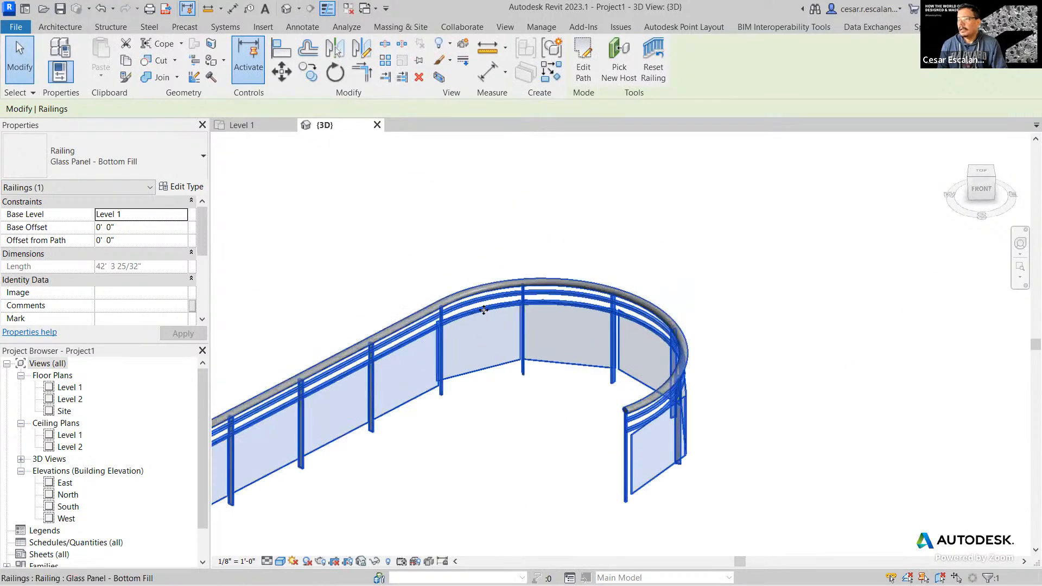
left_click(488, 448)
scroll(438, 291, "up", 3)
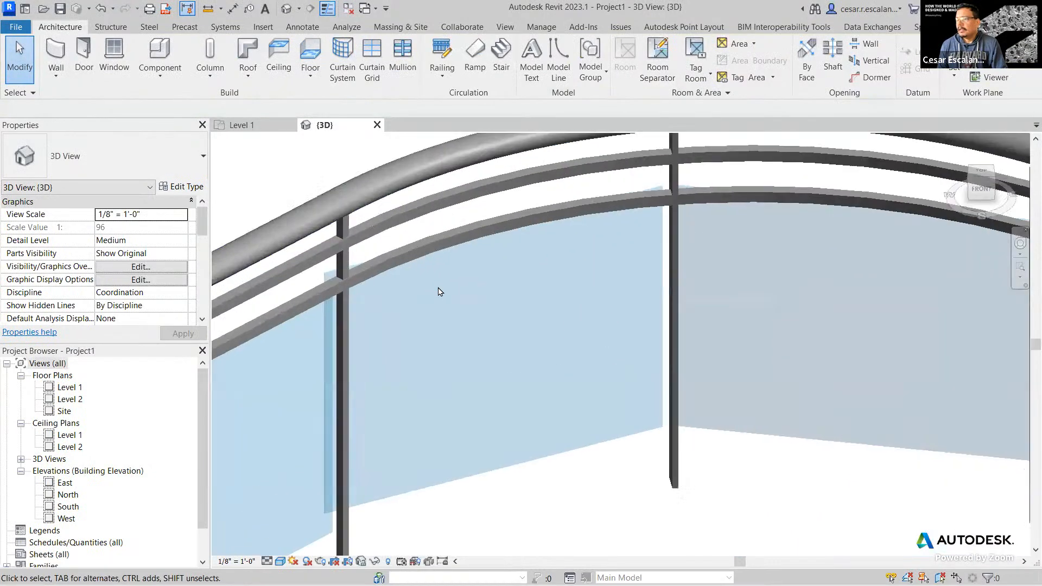
scroll(454, 211, "up", 2)
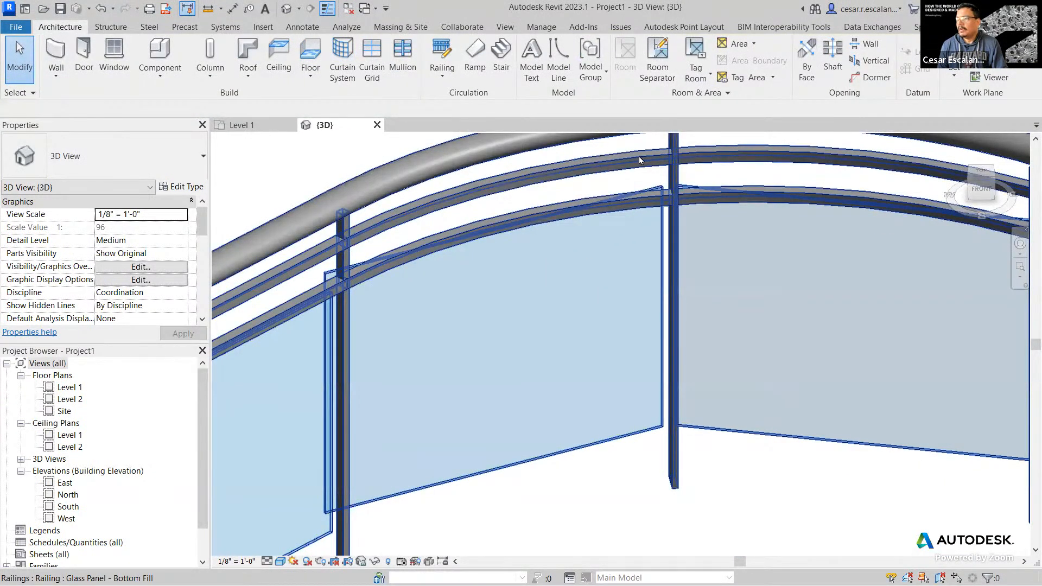
scroll(705, 188, "down", 3)
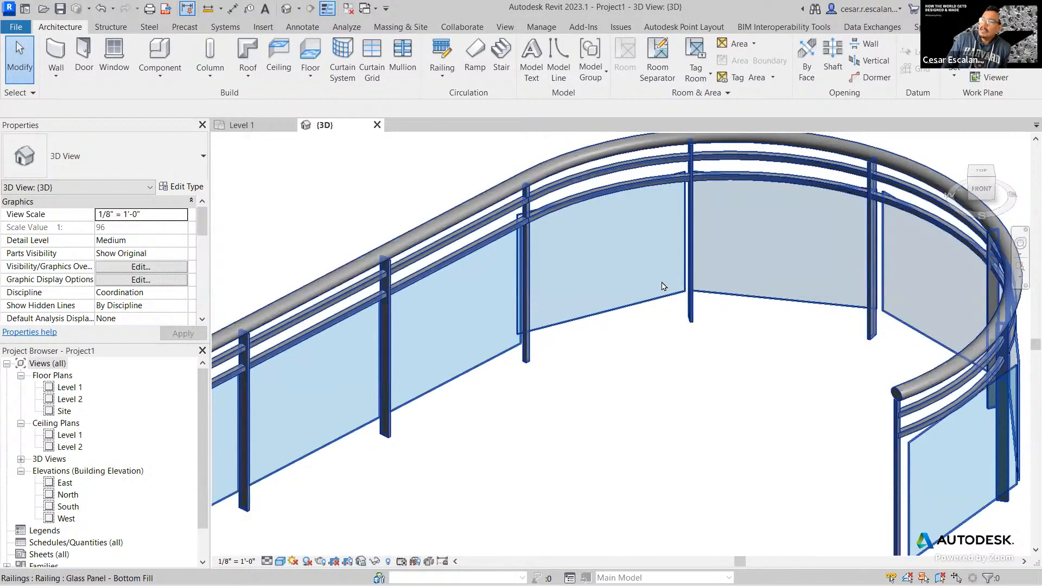
scroll(660, 277, "up", 2)
scroll(629, 346, "down", 2)
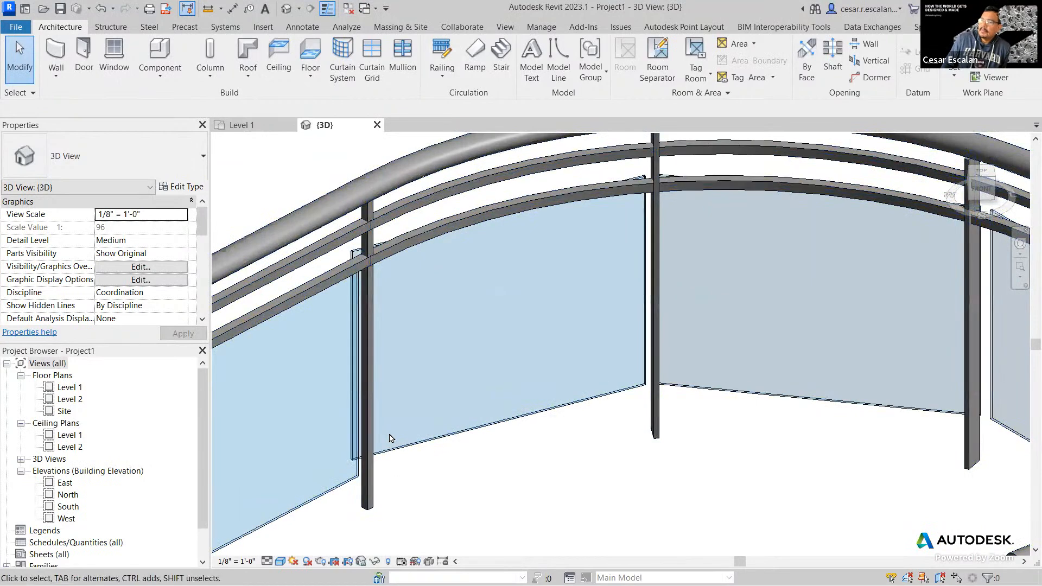
scroll(439, 417, "down", 2)
scroll(439, 417, "up", 3)
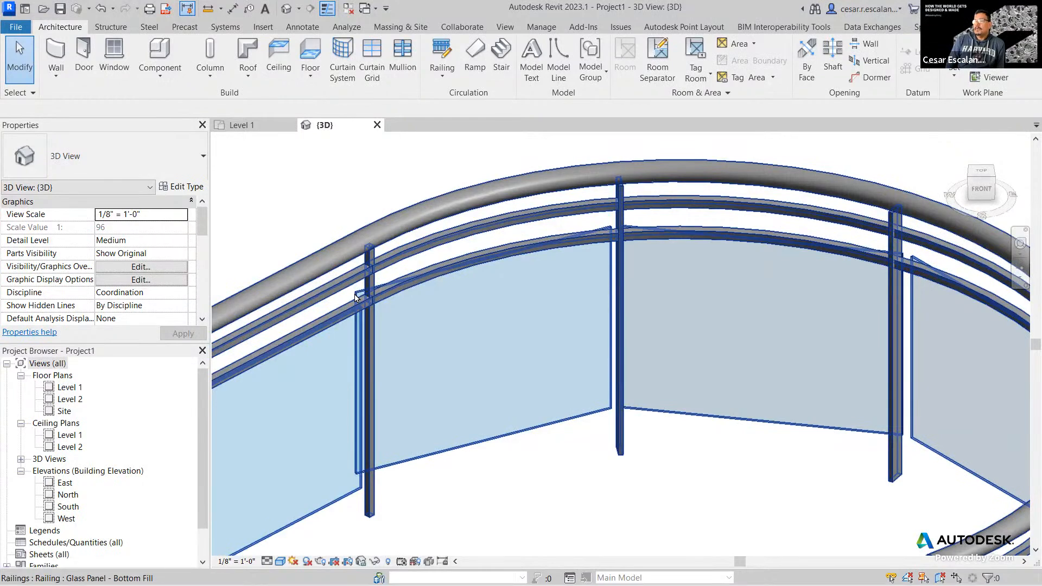
scroll(637, 462, "down", 3)
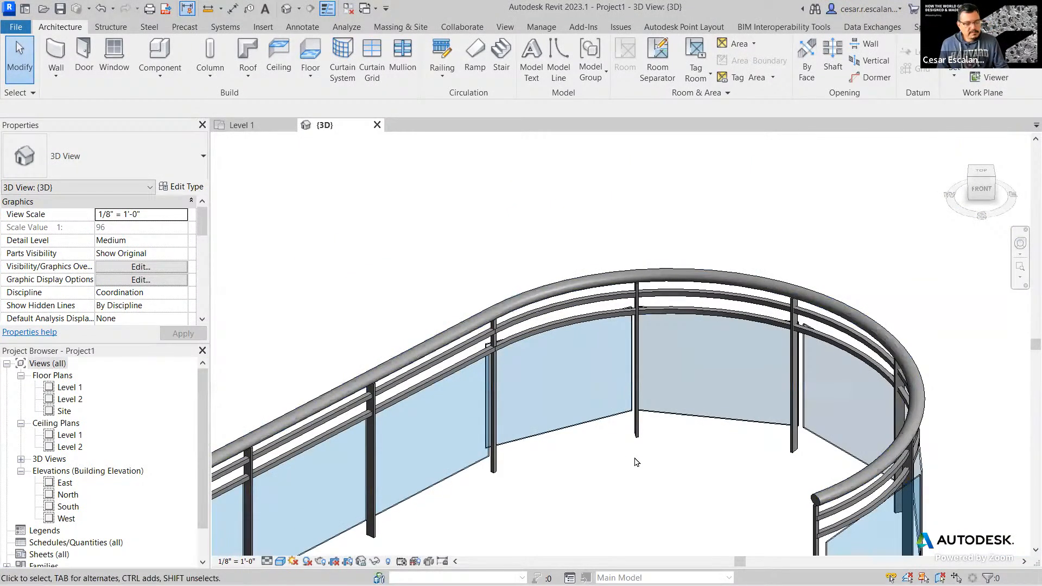
mouse_move(459, 530)
left_mouse_down()
mouse_move(424, 465)
mouse_move(434, 476)
left_mouse_up()
mouse_move(475, 512)
left_mouse_down()
mouse_move(476, 539)
mouse_move(492, 528)
mouse_move(478, 538)
mouse_move(379, 533)
mouse_move(379, 542)
mouse_move(409, 537)
left_mouse_up()
mouse_move(402, 520)
left_mouse_down()
mouse_move(405, 507)
mouse_move(407, 521)
left_mouse_up()
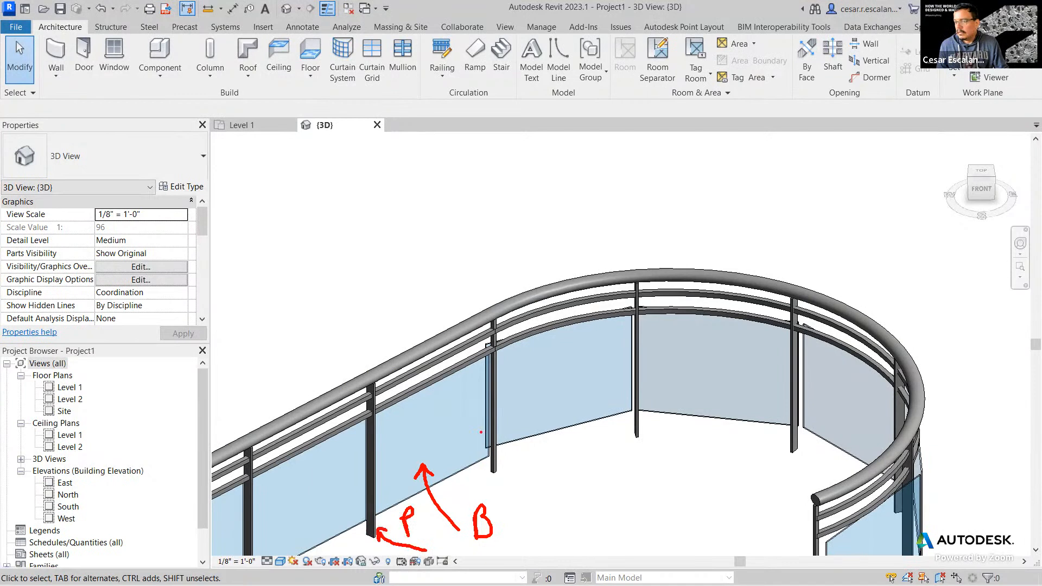
left_click_drag(558, 208, 536, 287)
left_click_drag(536, 288, 546, 272)
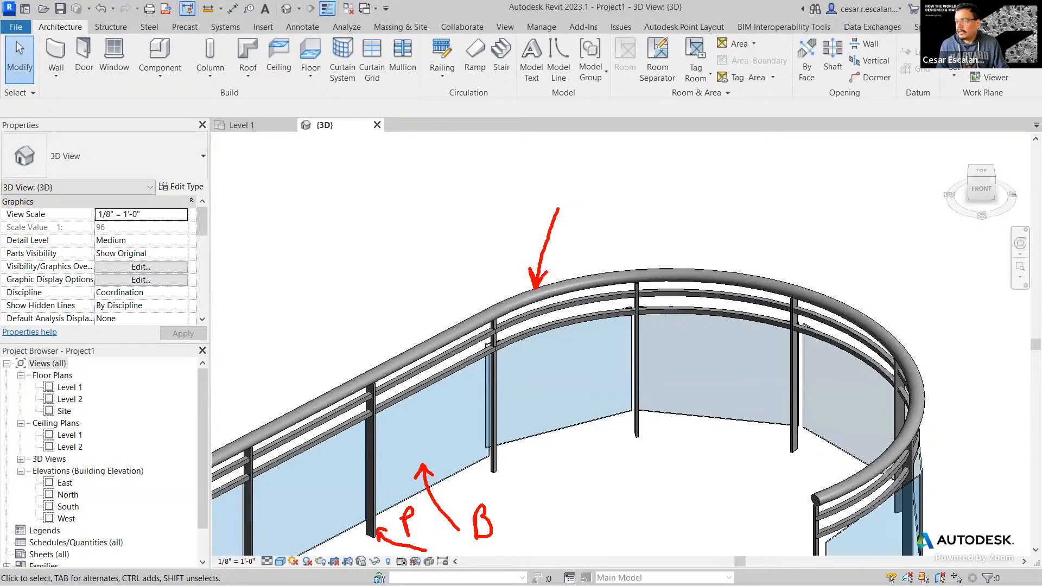
left_click_drag(583, 190, 584, 215)
left_click_drag(584, 186, 600, 218)
left_click_drag(606, 187, 607, 213)
mouse_move(606, 199)
left_mouse_down()
mouse_move(614, 185)
mouse_move(607, 200)
left_mouse_up()
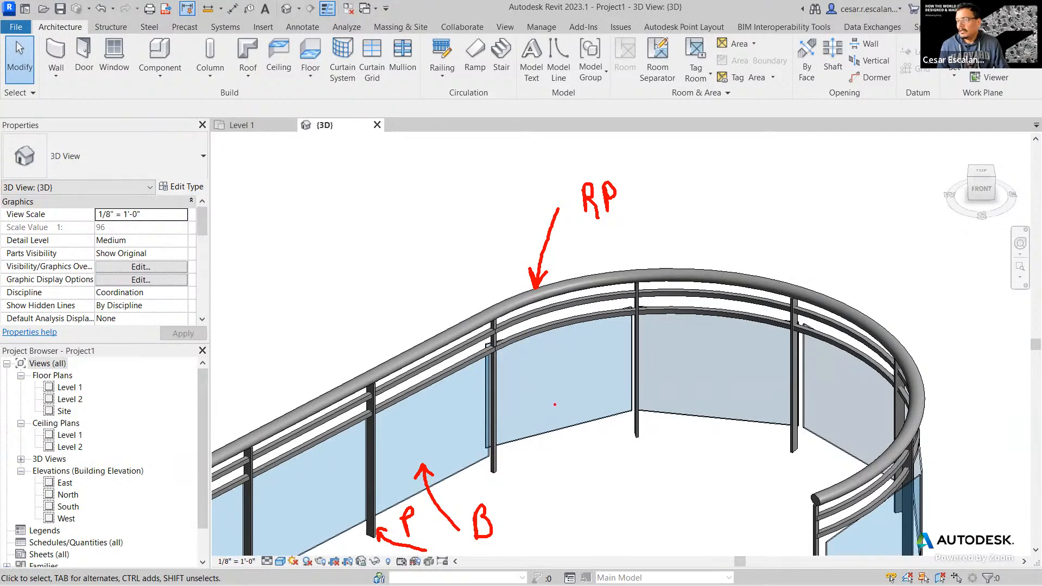
mouse_move(579, 411)
left_mouse_down()
mouse_move(606, 478)
mouse_move(639, 492)
mouse_move(641, 475)
mouse_move(654, 491)
left_mouse_up()
mouse_move(659, 462)
left_mouse_down()
mouse_move(656, 487)
mouse_move(660, 469)
mouse_move(706, 470)
mouse_move(704, 459)
mouse_move(742, 475)
mouse_move(771, 441)
mouse_move(776, 468)
left_mouse_up()
mouse_move(774, 445)
left_mouse_down()
mouse_move(789, 442)
mouse_move(801, 466)
mouse_move(830, 433)
mouse_move(853, 460)
mouse_move(845, 445)
left_mouse_up()
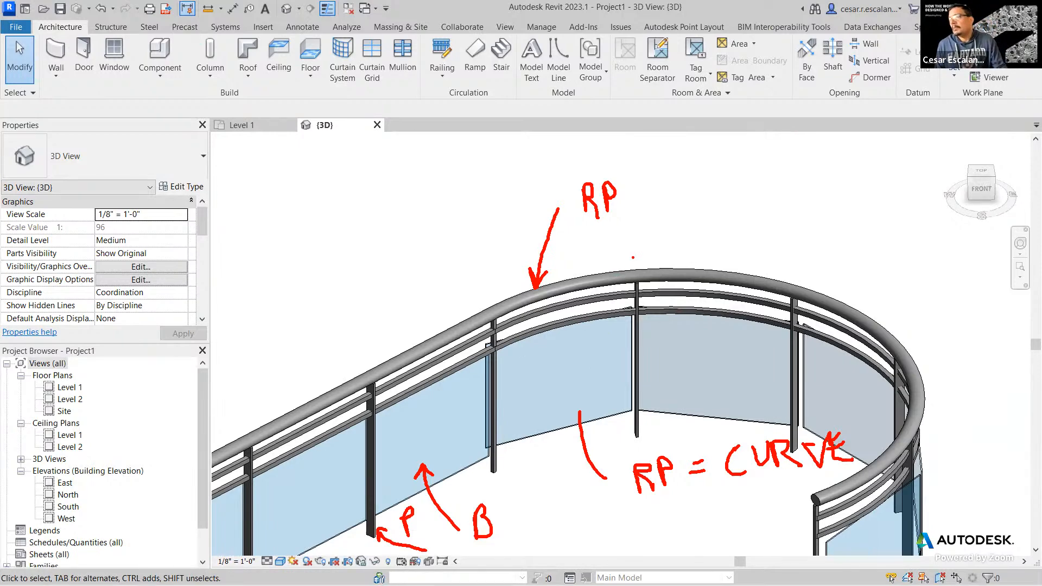
key("Escape")
Step: Examine the railing's straight segment, looking closely at the glass panel and post at its free end
scroll(640, 347, "down", 3)
middle_click_drag(639, 347, 832, 244)
scroll(832, 245, "down", 1)
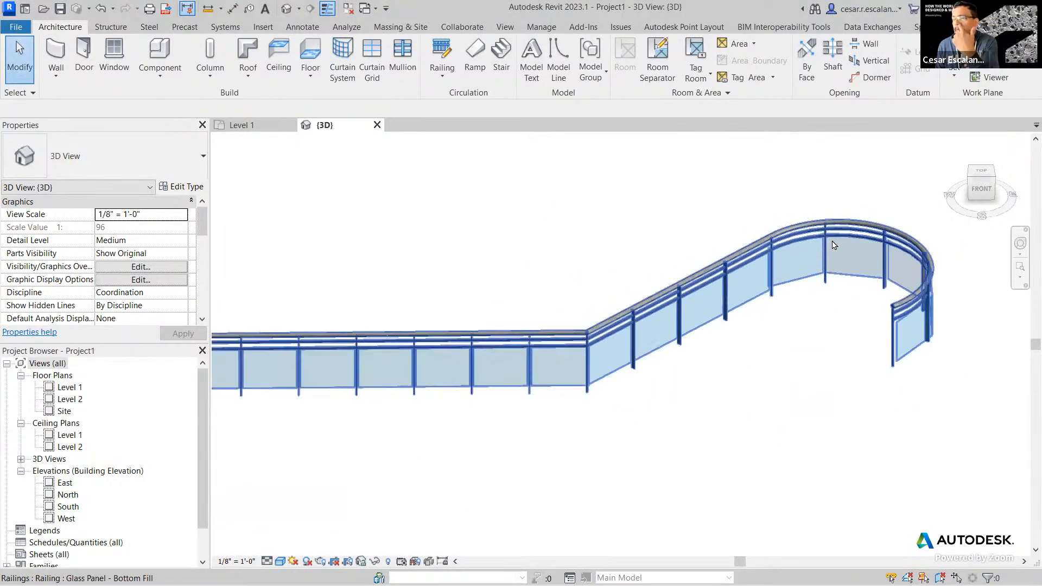
scroll(465, 419, "up", 1)
middle_click_drag(645, 331, 894, 271)
scroll(774, 303, "down", 1)
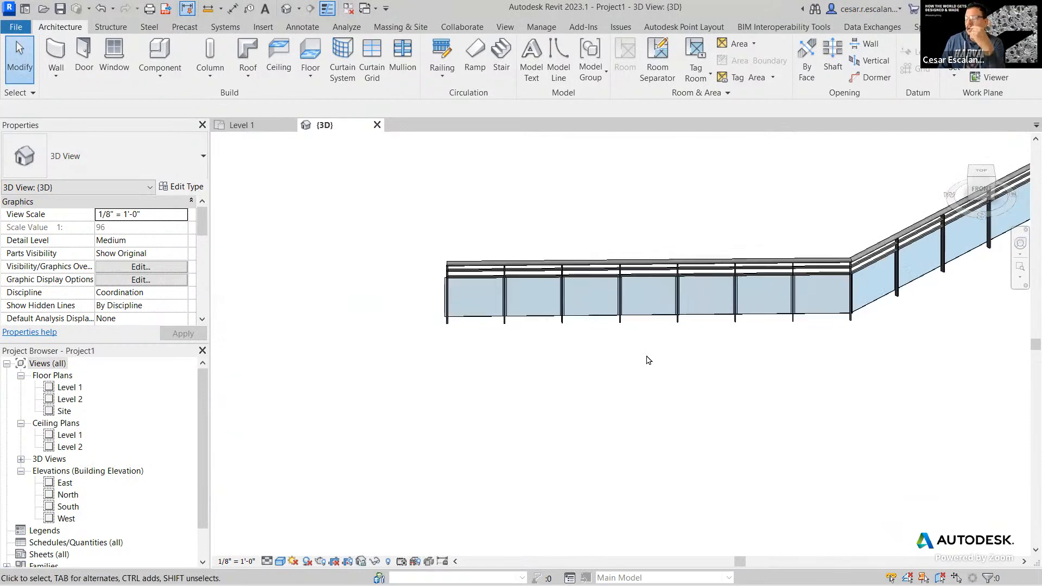
left_click(532, 319)
middle_click_drag(531, 319, 746, 266, "shift")
scroll(524, 483, "up", 4)
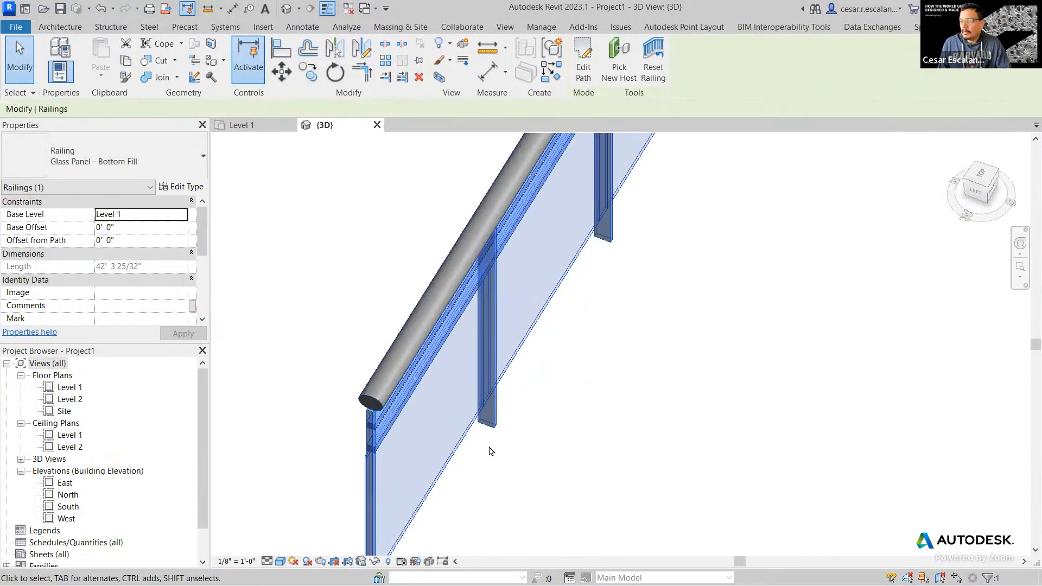
middle_click_drag(489, 432, 481, 392, "shift")
scroll(482, 392, "down", 3)
middle_click_drag(552, 380, 560, 481)
left_click(429, 303)
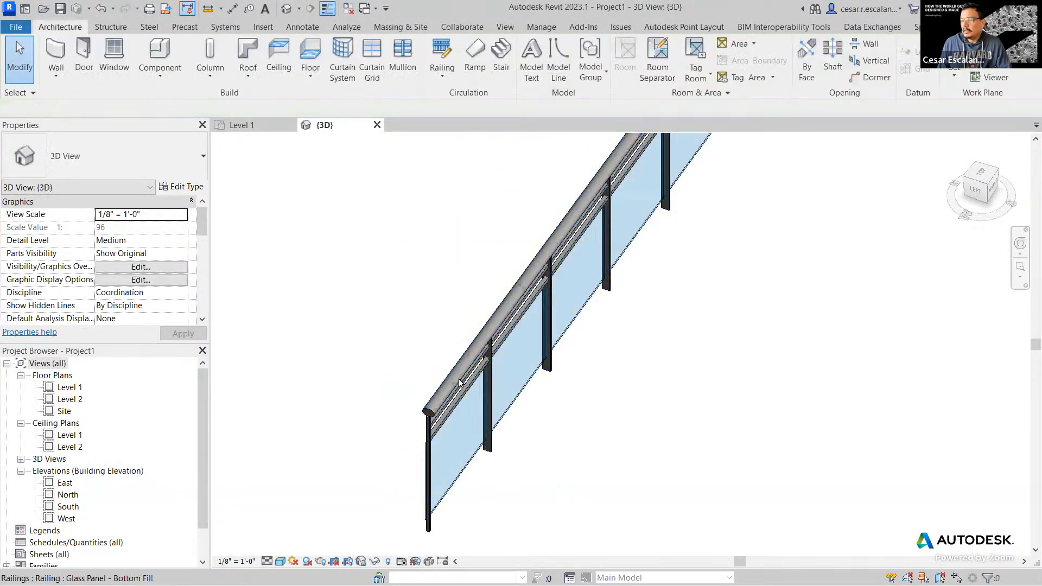
Step: Inspect the whole straight segment and its first post from an angle between the left and front views
left_click(457, 372)
middle_click_drag(457, 372, 462, 364, "shift")
middle_click_drag(585, 360, 647, 512)
scroll(640, 497, "down", 2)
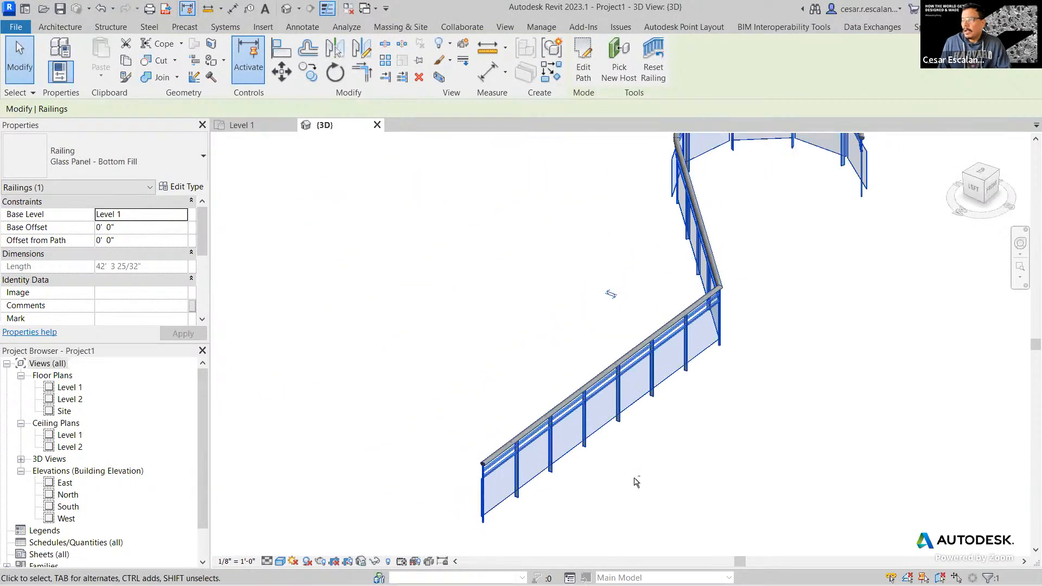
middle_click_drag(634, 477, 621, 418, "shift")
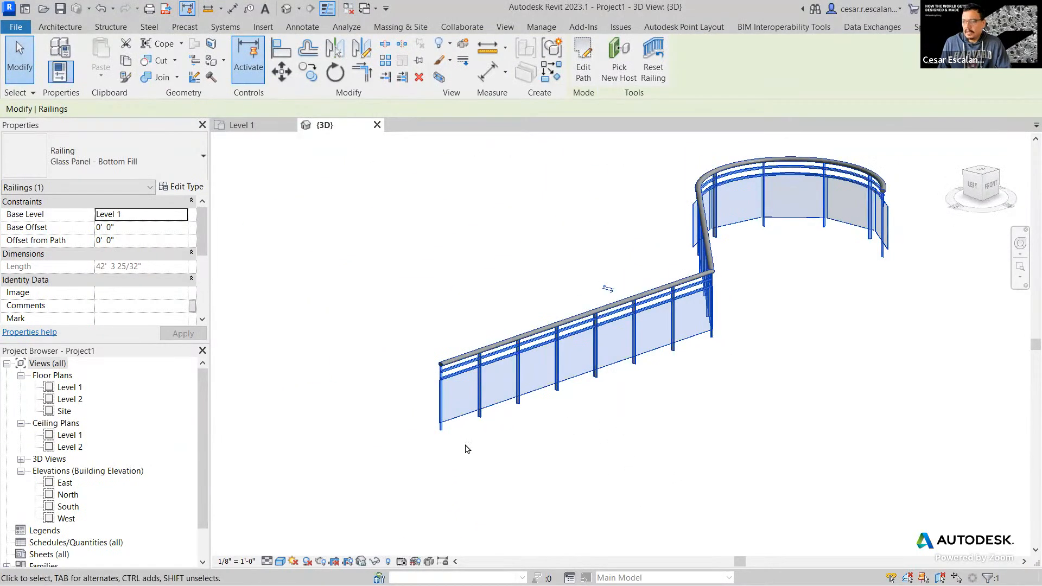
scroll(492, 428, "up", 3)
middle_click_drag(492, 428, 512, 465)
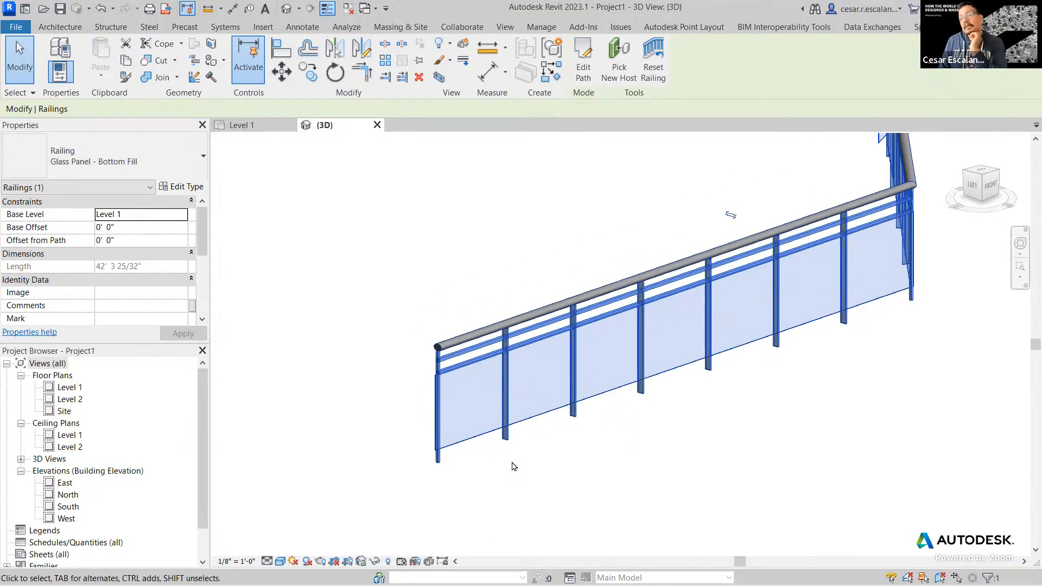
left_click(512, 466)
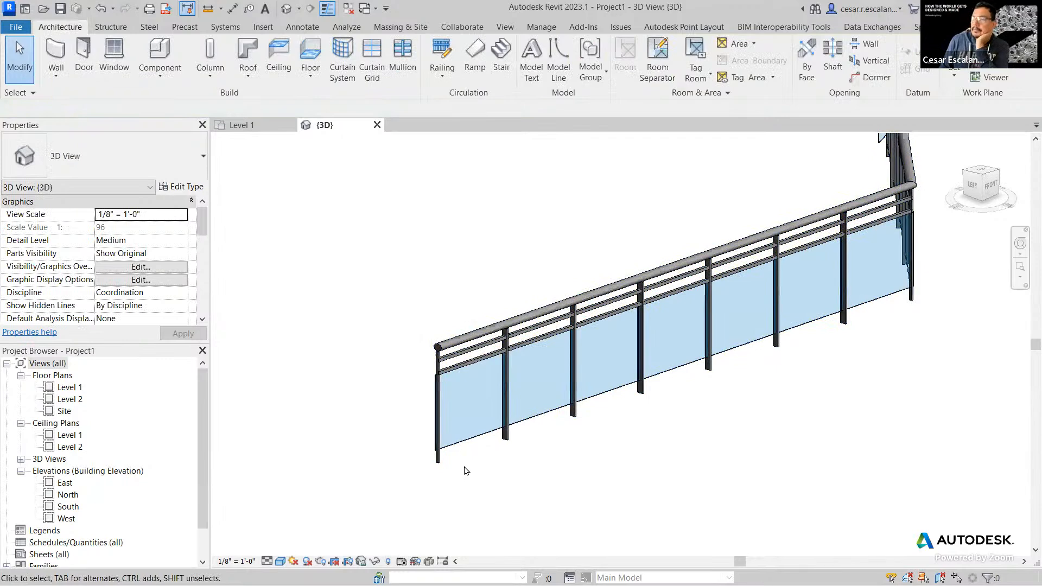
Step: Open the type properties of the Glass Panel - Bottom Fill railing and review its construction, top rail and handrail parameters
left_click(463, 339)
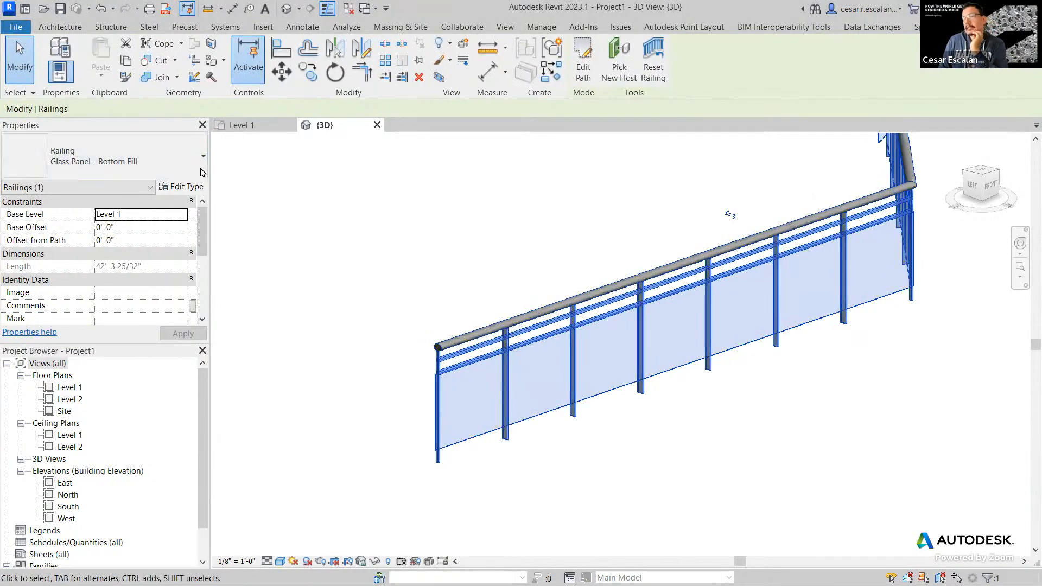
left_click(188, 190)
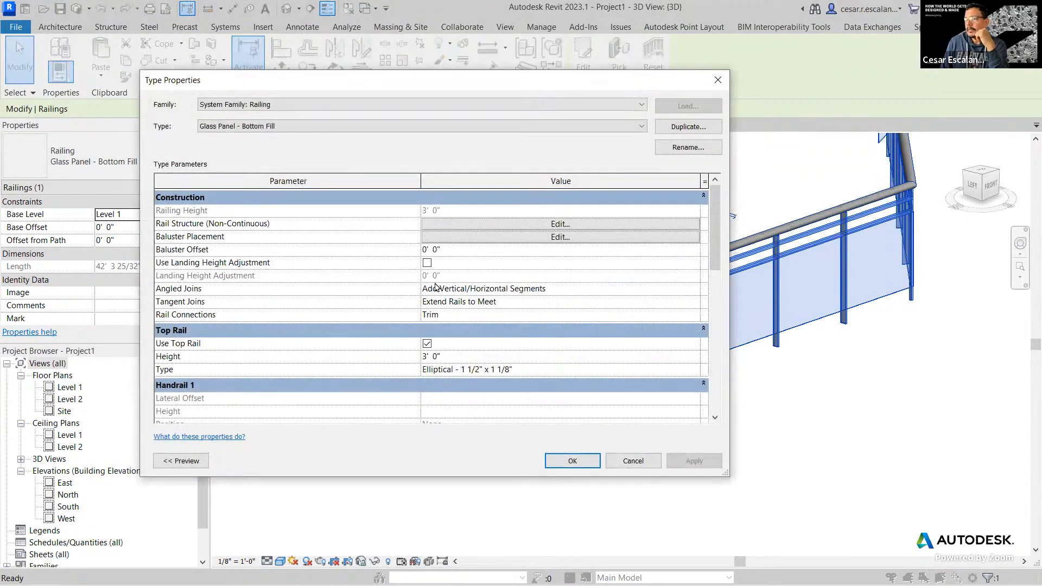
scroll(436, 287, "down", 3)
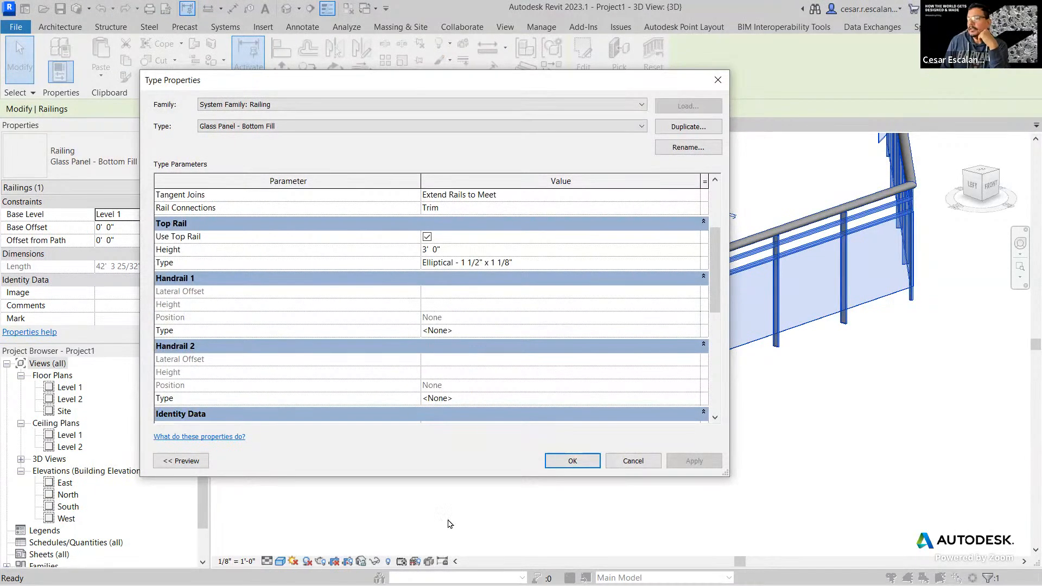
mouse_move(714, 293)
left_mouse_down()
mouse_move(717, 330)
mouse_move(723, 280)
mouse_move(711, 281)
left_mouse_up()
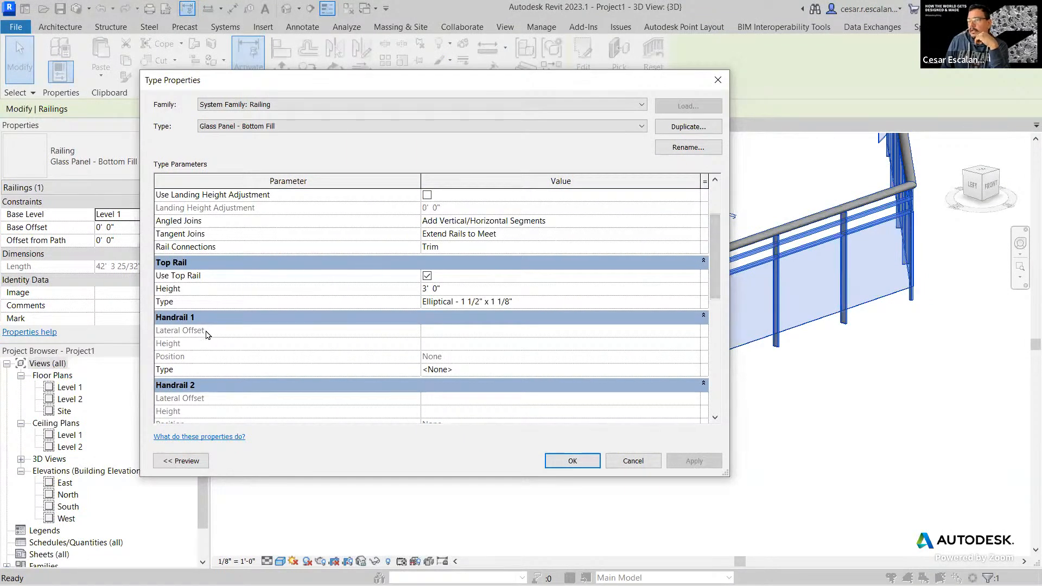
scroll(242, 337, "down", 3)
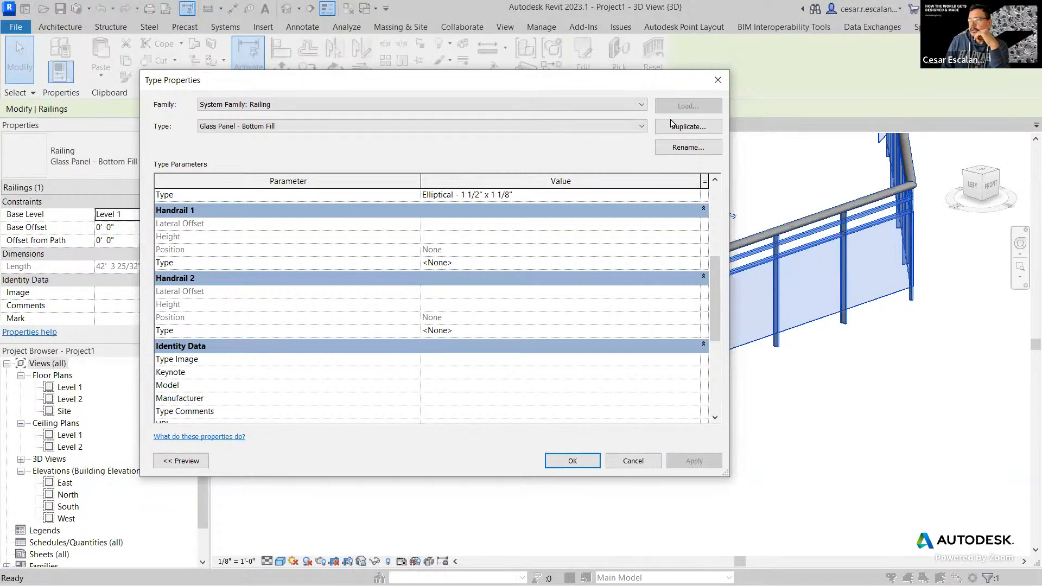
scroll(635, 326, "up", 4)
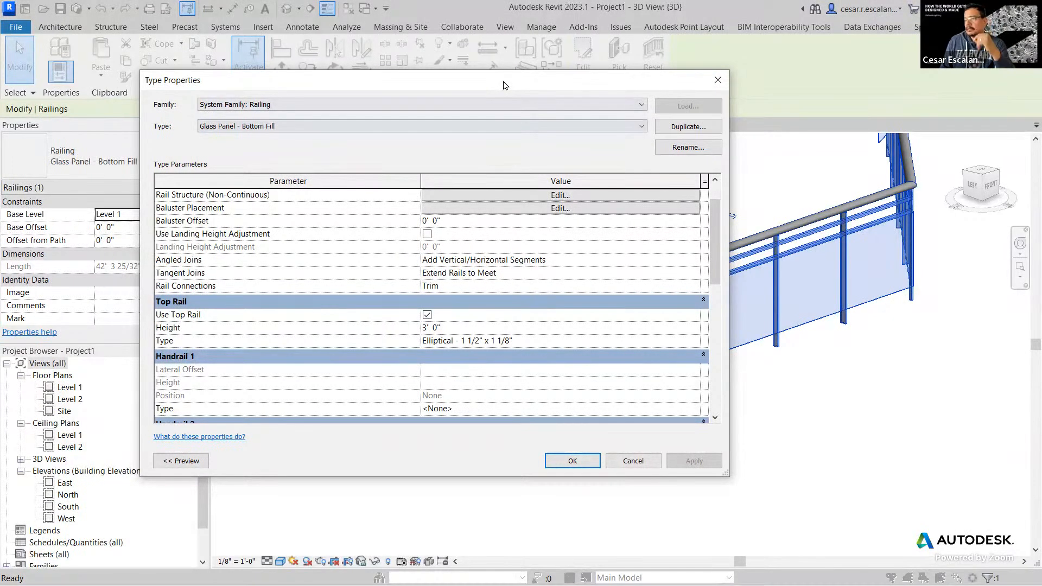
Step: Narrow the Type Properties dialog and move it clear of the railing's straight segment
left_click_drag(503, 85, 612, 145)
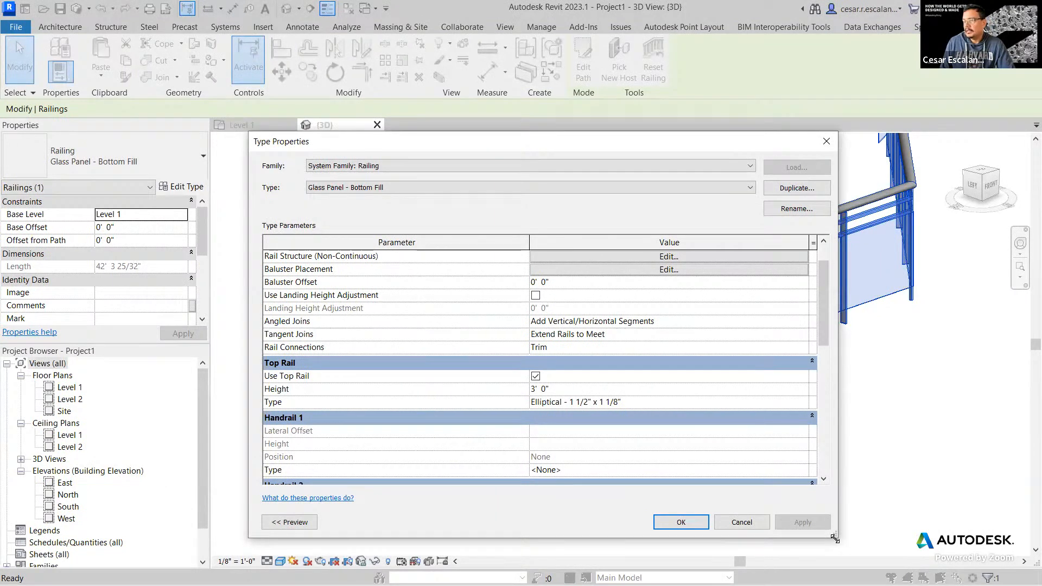
left_click_drag(835, 539, 521, 536)
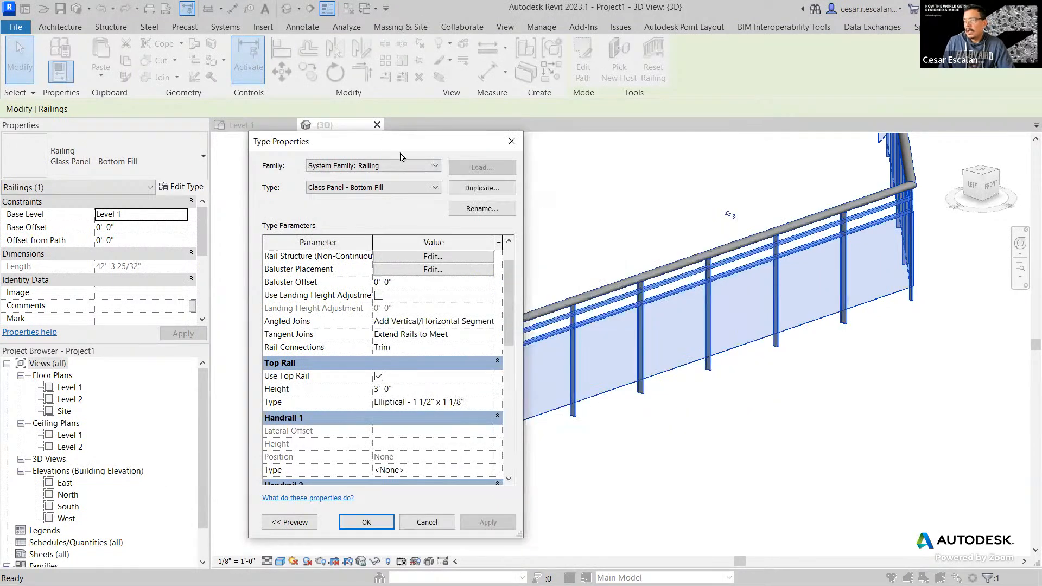
left_click_drag(398, 147, 205, 94)
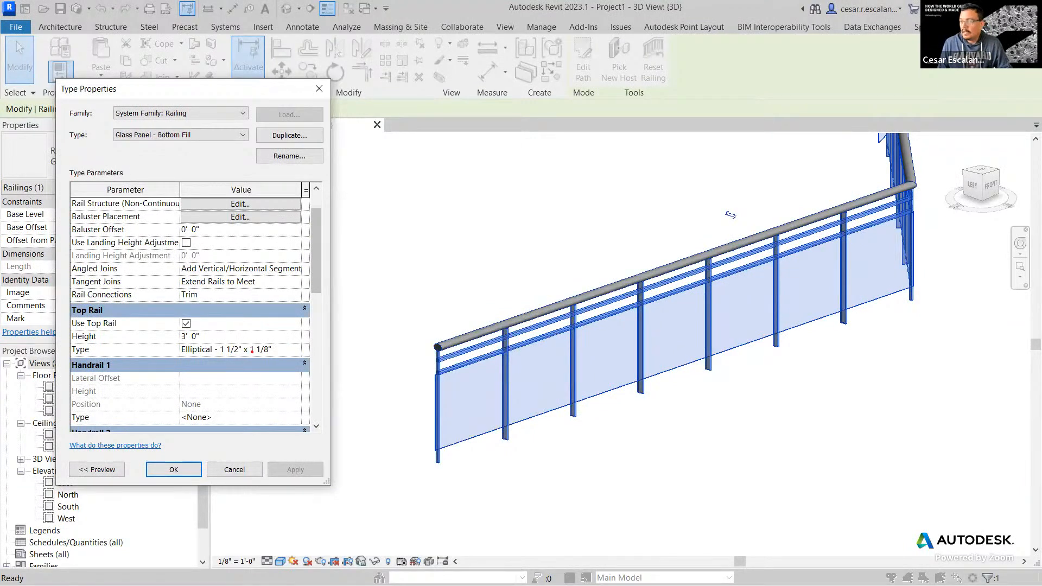
mouse_move(280, 351)
left_mouse_down()
mouse_move(368, 313)
mouse_move(441, 330)
mouse_move(444, 339)
mouse_move(434, 338)
left_mouse_up()
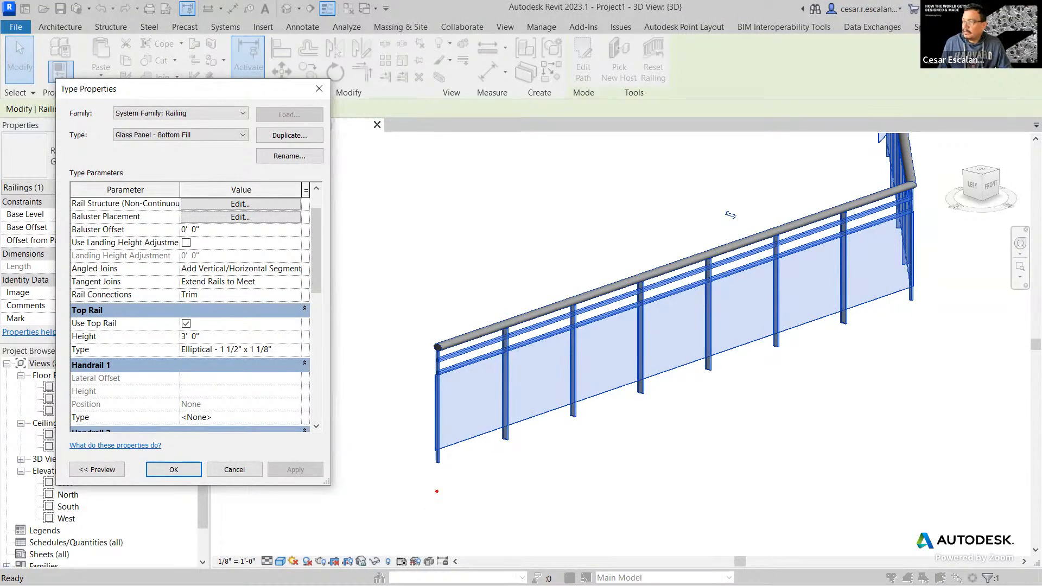
left_click_drag(437, 491, 460, 506)
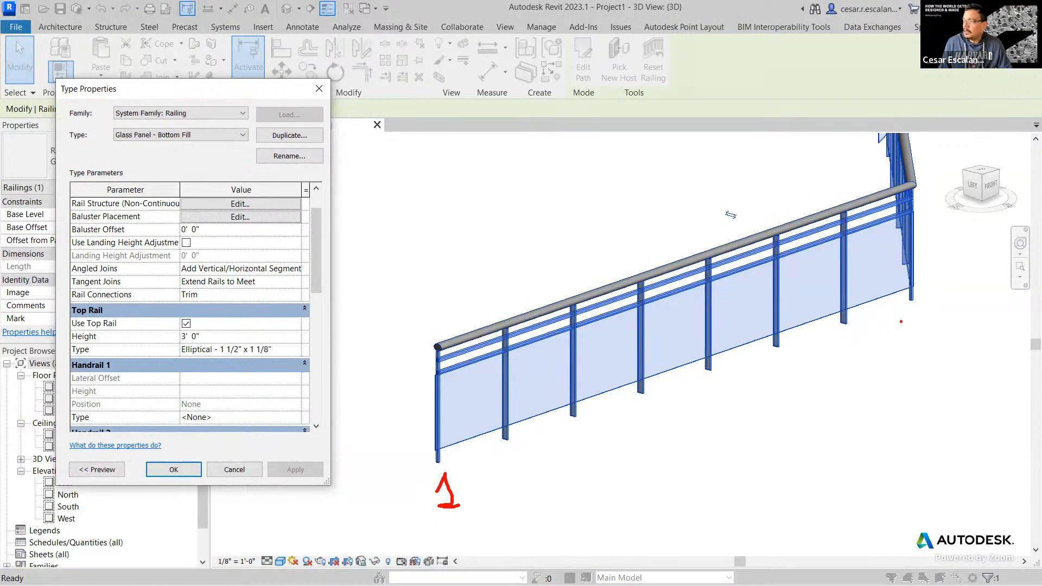
left_click_drag(913, 319, 919, 338)
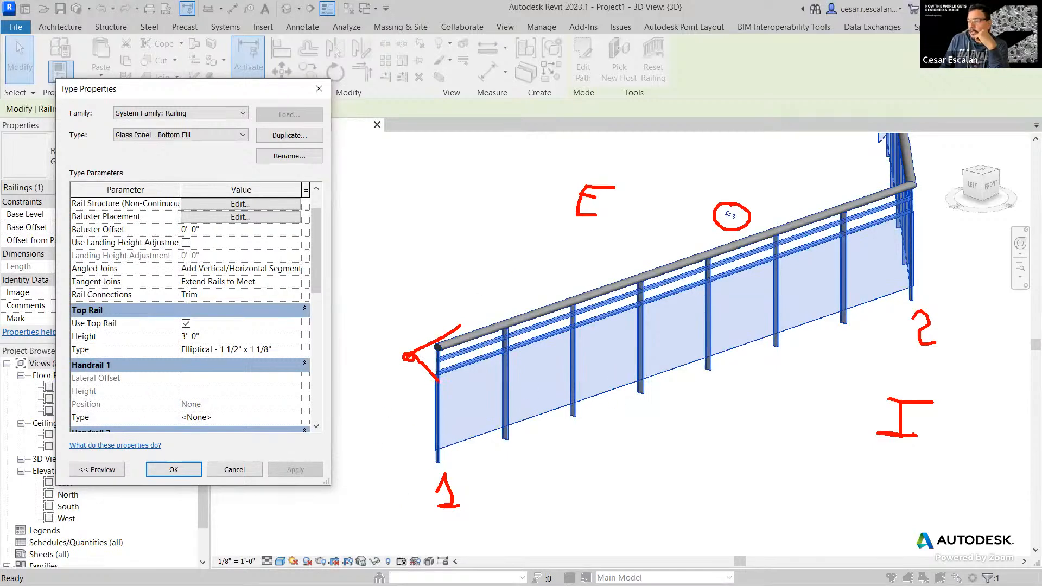
left_click_drag(439, 382, 470, 403)
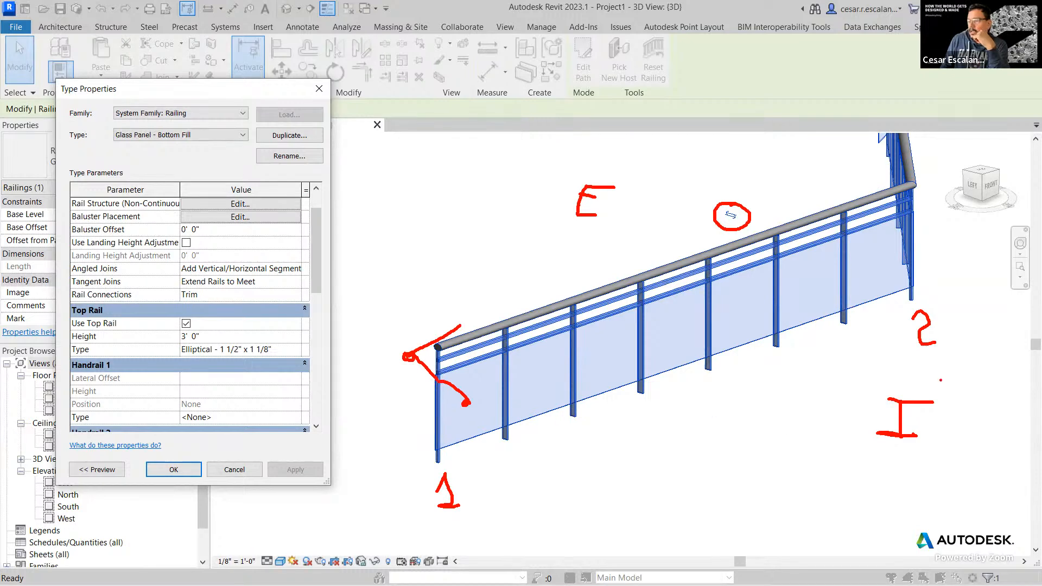
left_click_drag(474, 399, 559, 368)
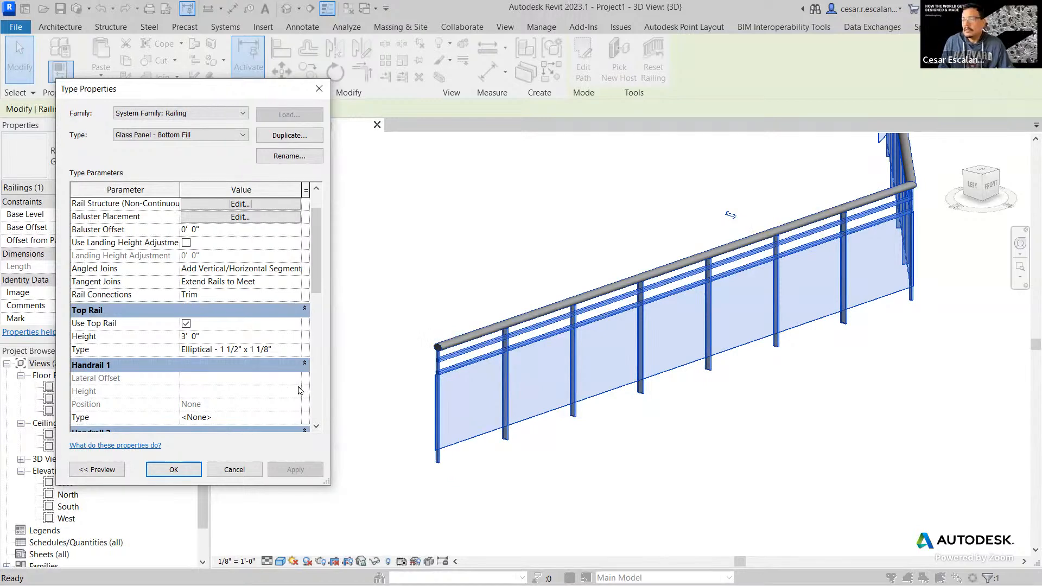
Step: Open the type properties of Handrail 1 with the Circular - 1 1/2" handrail type and review its Default Join options
scroll(257, 414, "down", 1)
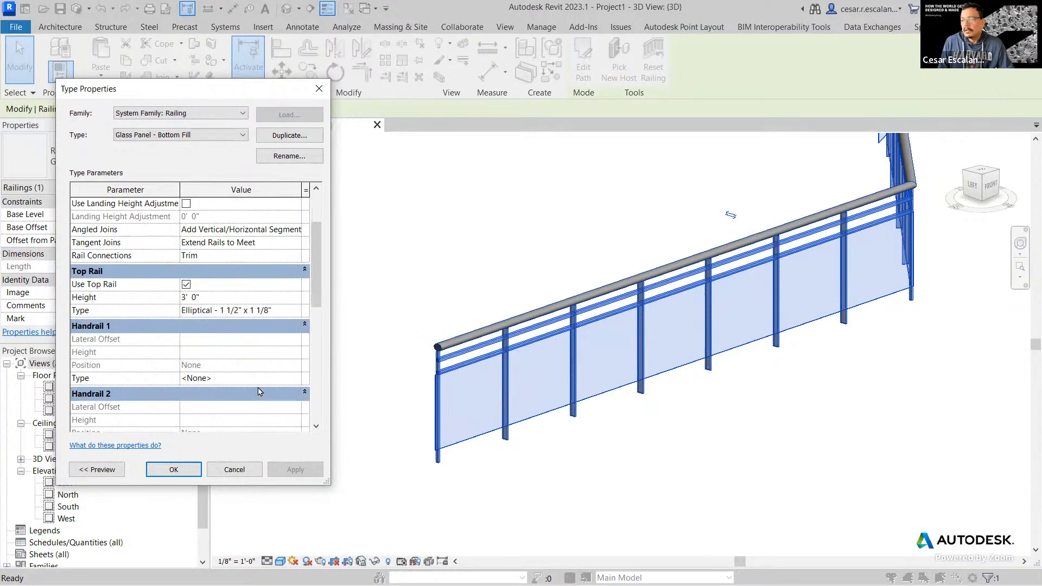
left_click(267, 380)
left_click(297, 378)
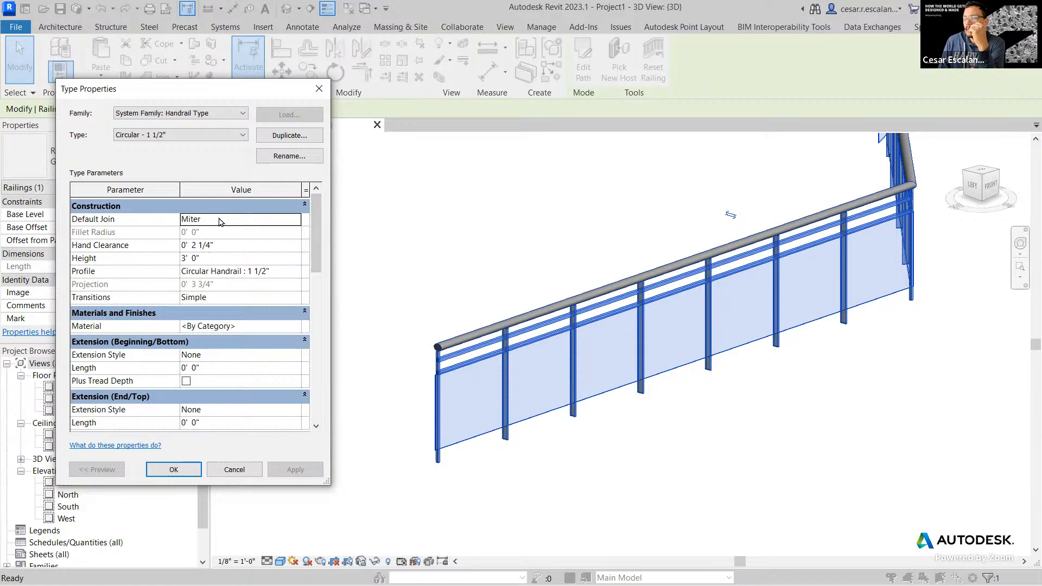
left_click(298, 223)
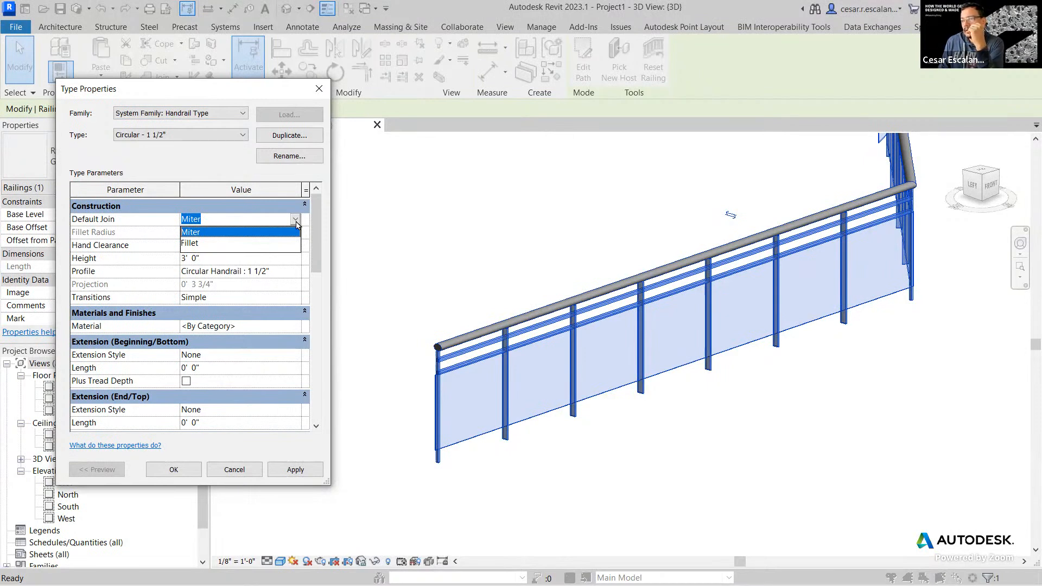
left_click(297, 220)
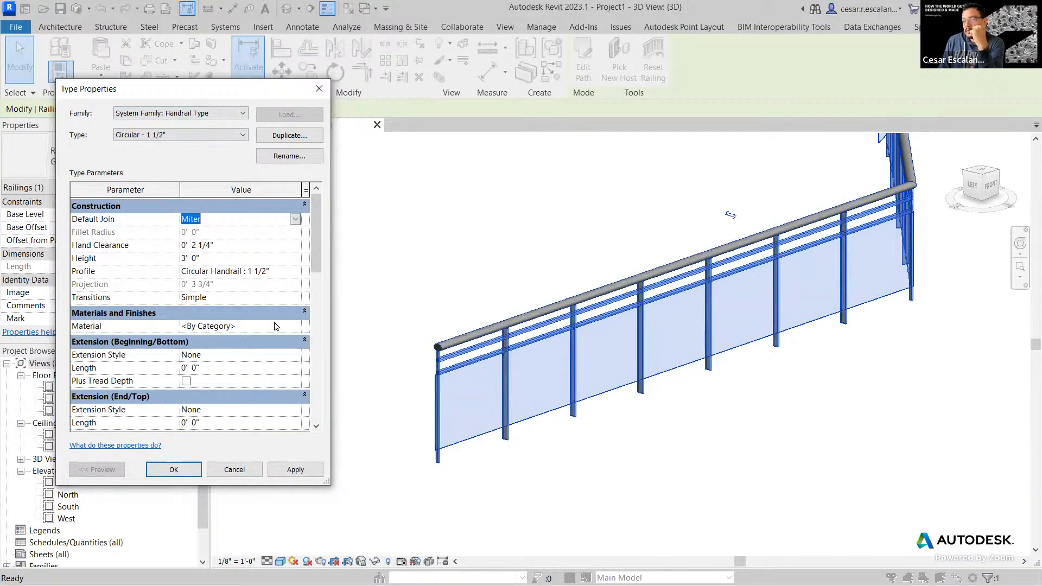
Step: Set the handrail's beginning/bottom extension style to Post with a length of 1' 0"
scroll(273, 353, "down", 1)
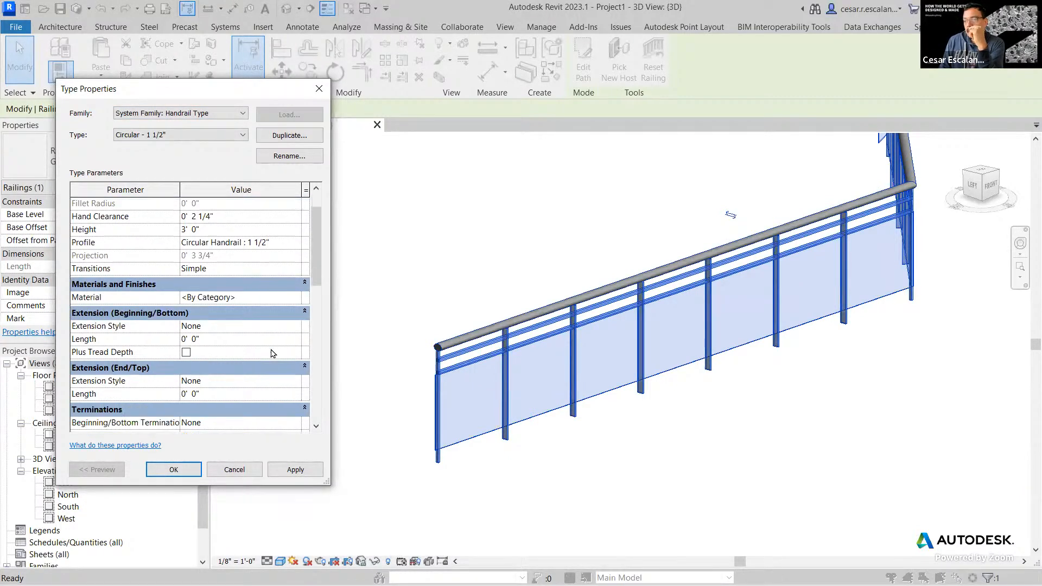
scroll(274, 357, "down", 1)
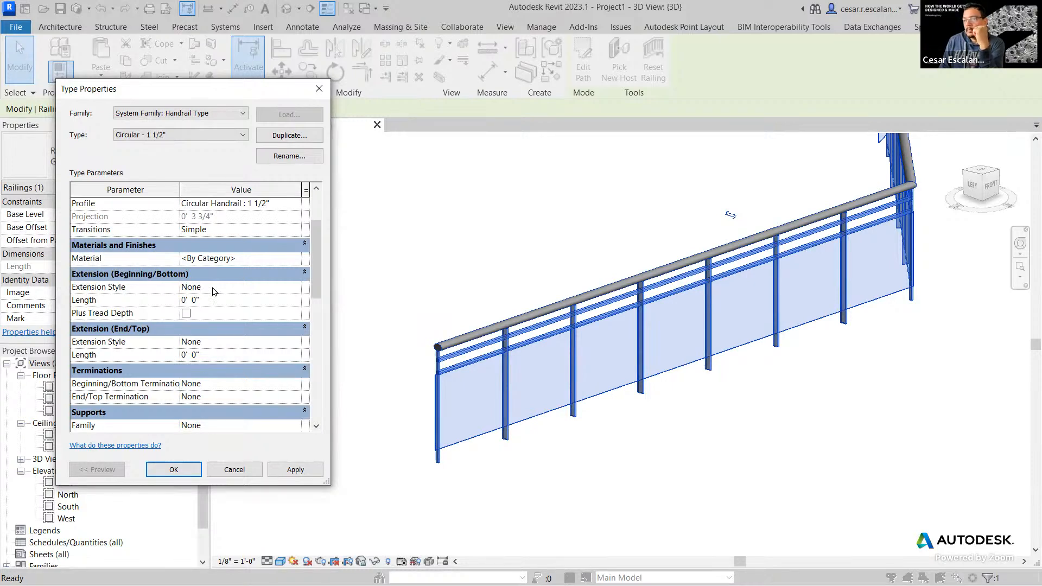
left_click(296, 287)
left_click(297, 288)
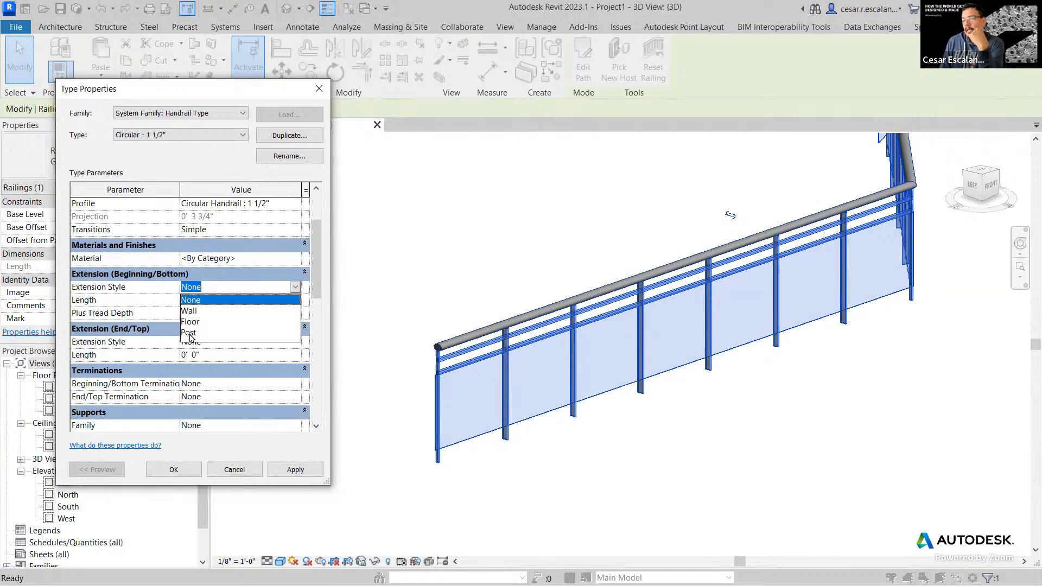
left_click(190, 333)
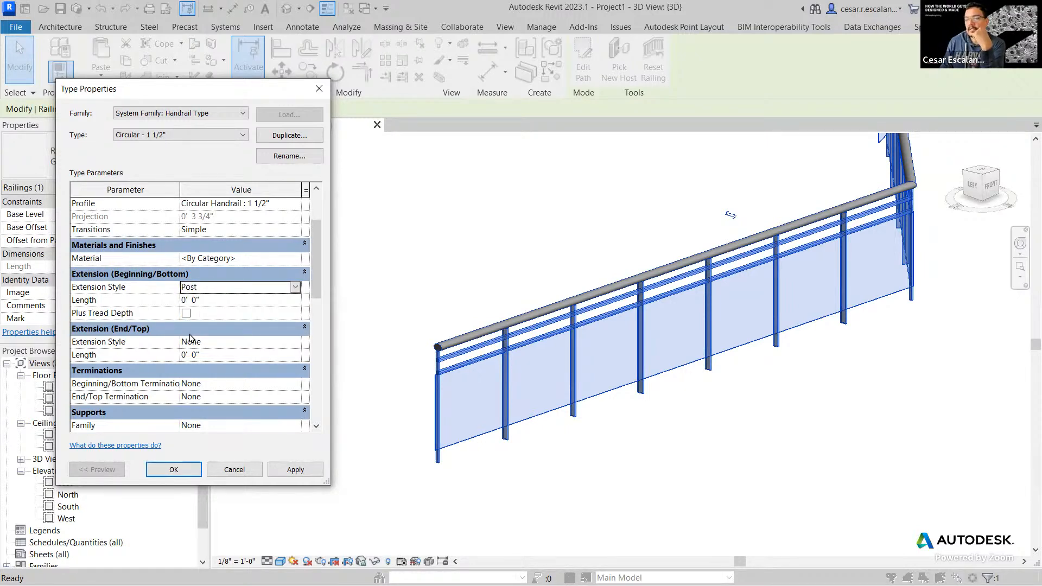
left_click(215, 299)
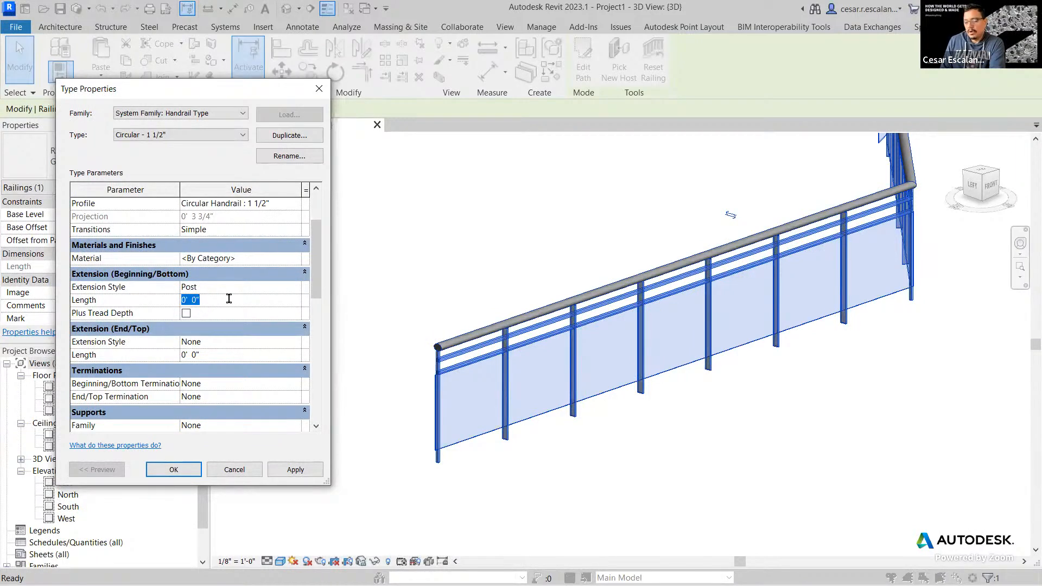
type("1")
left_click(243, 319)
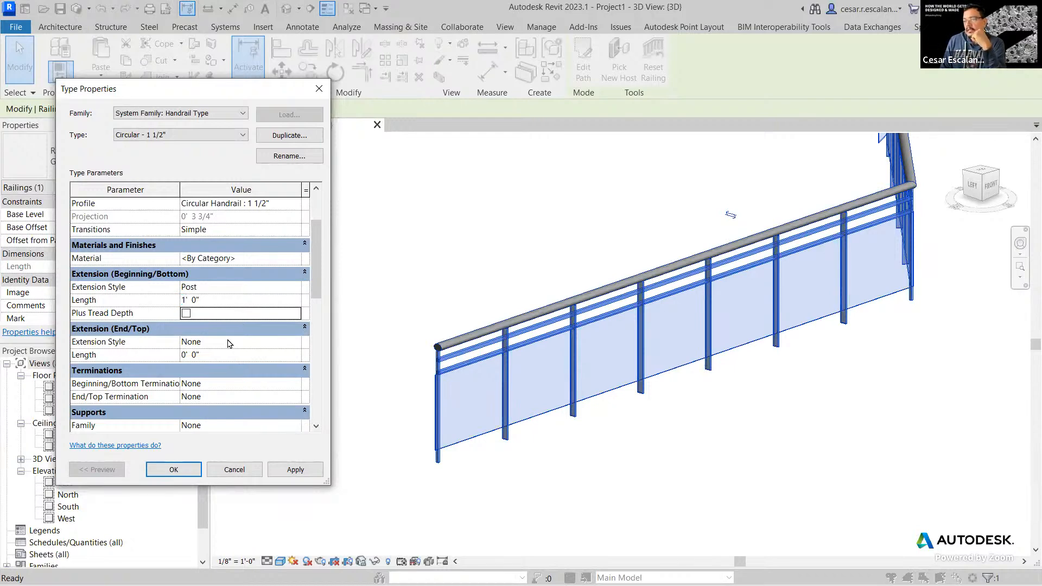
Step: Set the handrail's end/top extension style to Post with a length of 1' 0"
left_click(297, 346)
left_click(191, 391)
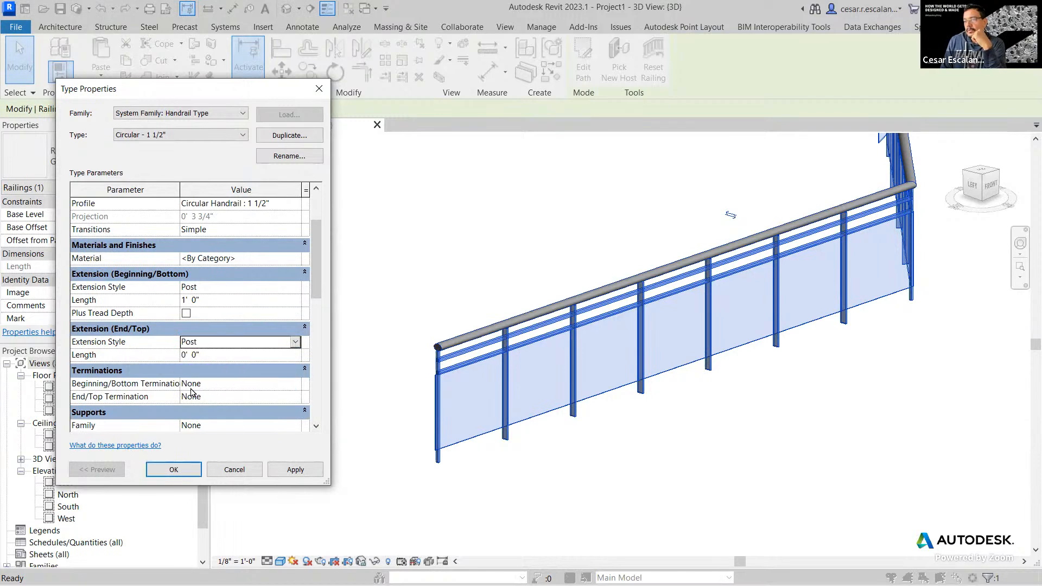
left_click(248, 354)
type("1")
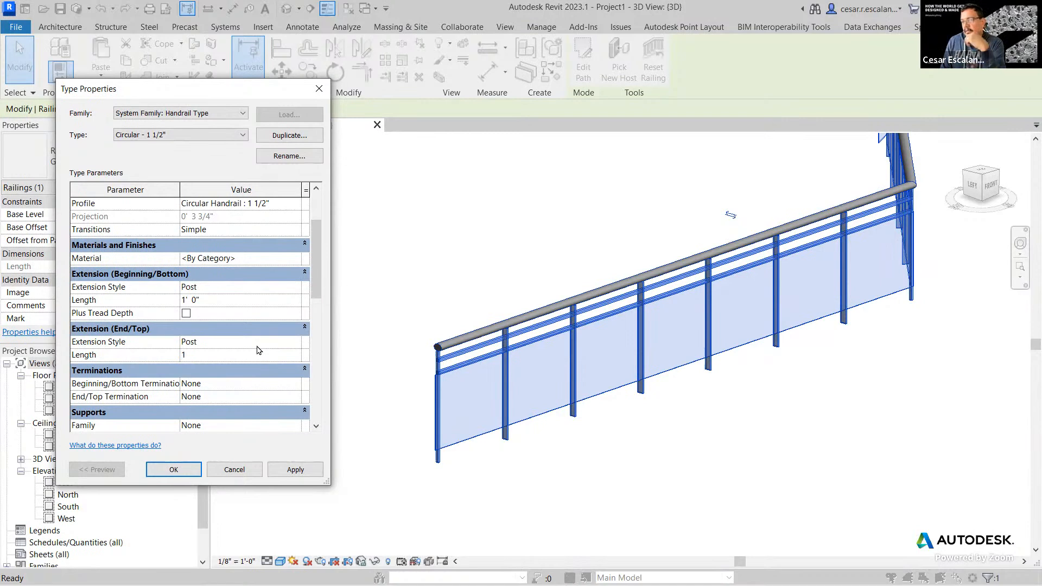
left_click(256, 344)
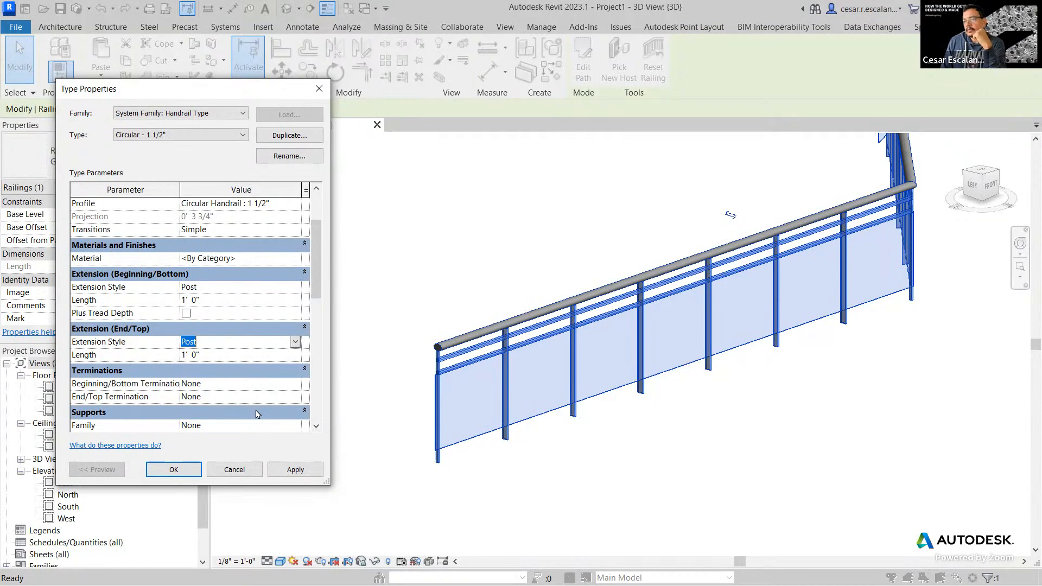
Step: Apply the handrail type's extension settings and accept Circular - 1 1/2" as the railing's Handrail 1 type
scroll(259, 416, "down", 1)
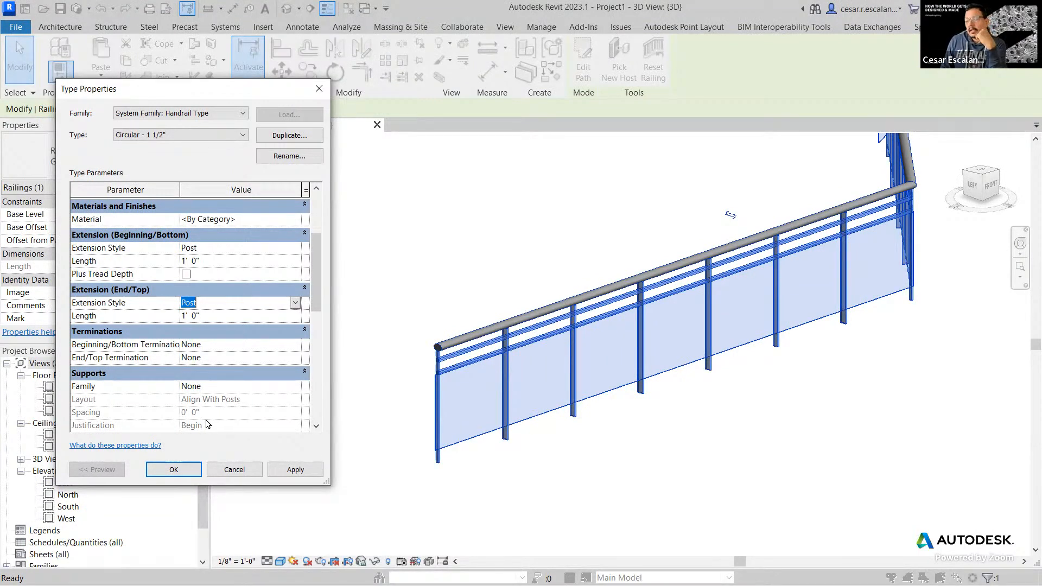
left_click(298, 470)
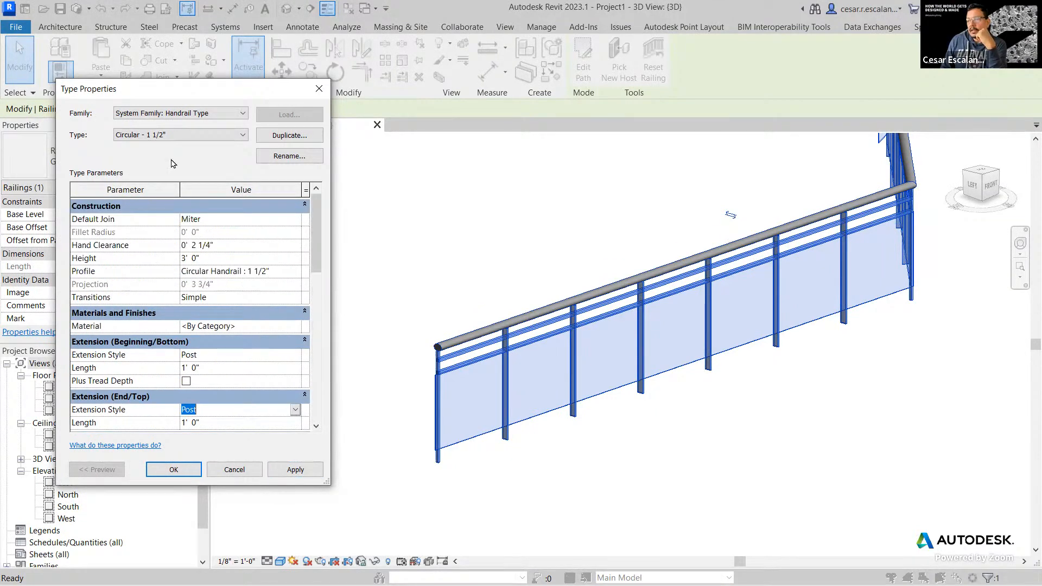
scroll(208, 335, "down", 1)
scroll(208, 336, "down", 1)
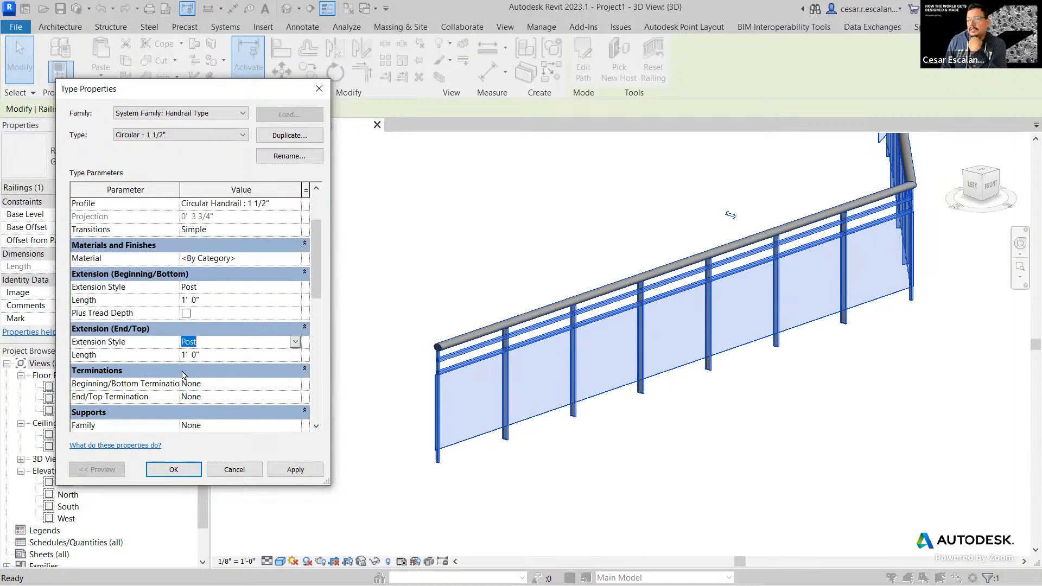
left_click(298, 474)
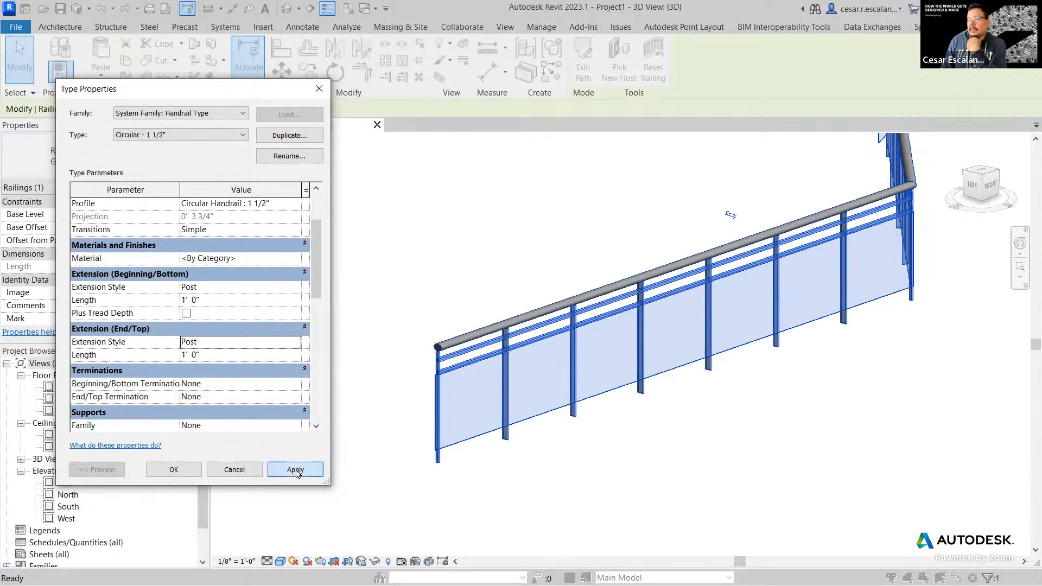
left_click(175, 472)
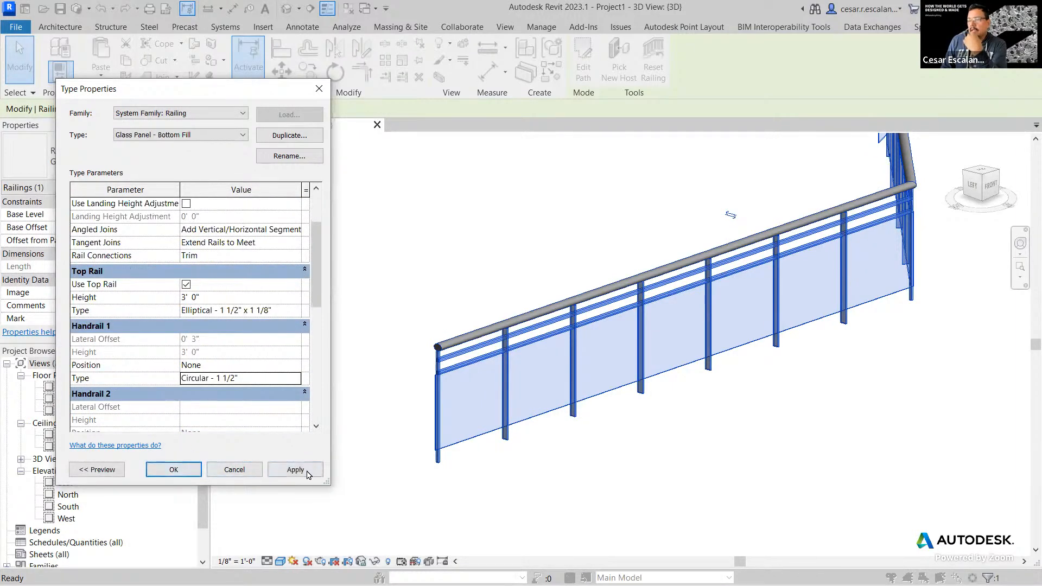
left_click(173, 469)
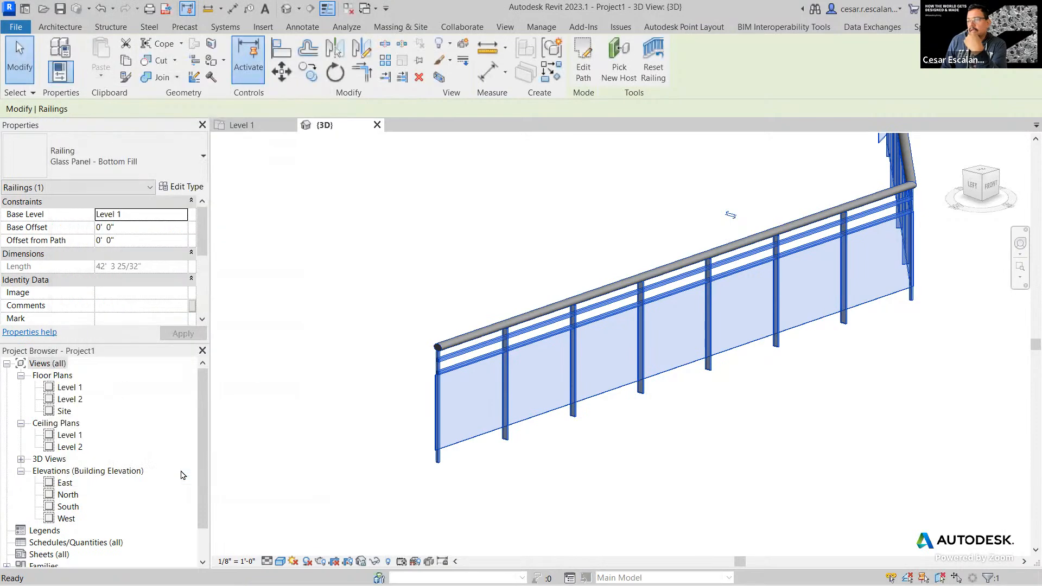
Step: Reopen the glass panel railing's type properties, set the Handrail 1 position to Right and apply it
left_click(265, 311)
left_click(533, 371)
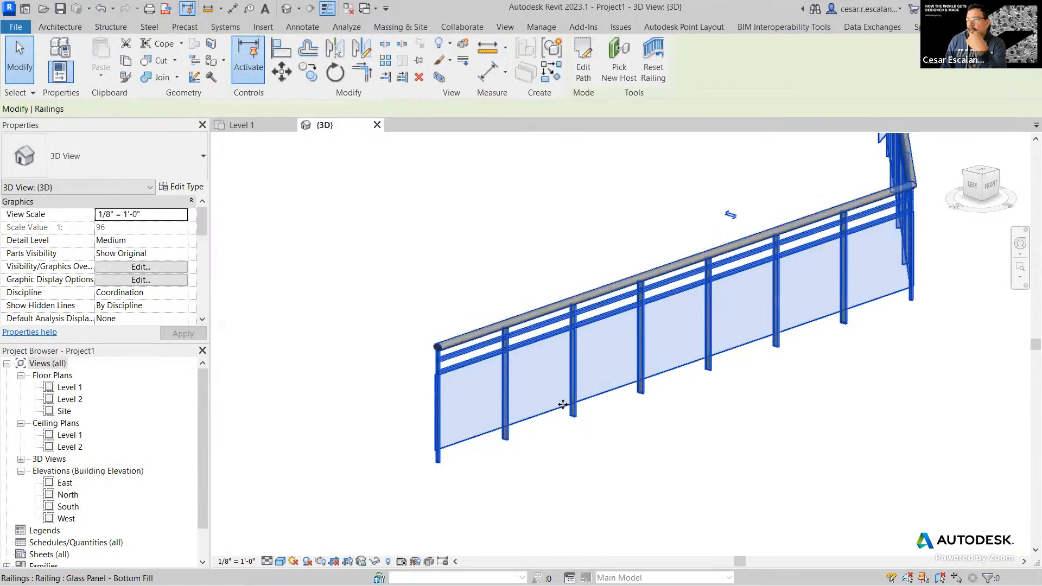
left_click(190, 192)
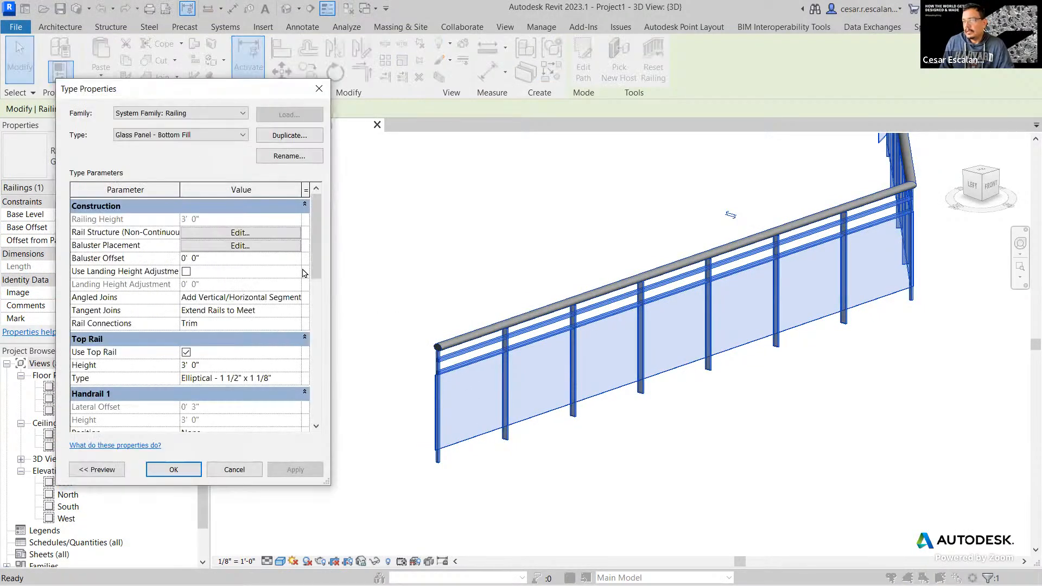
left_click_drag(309, 264, 313, 290)
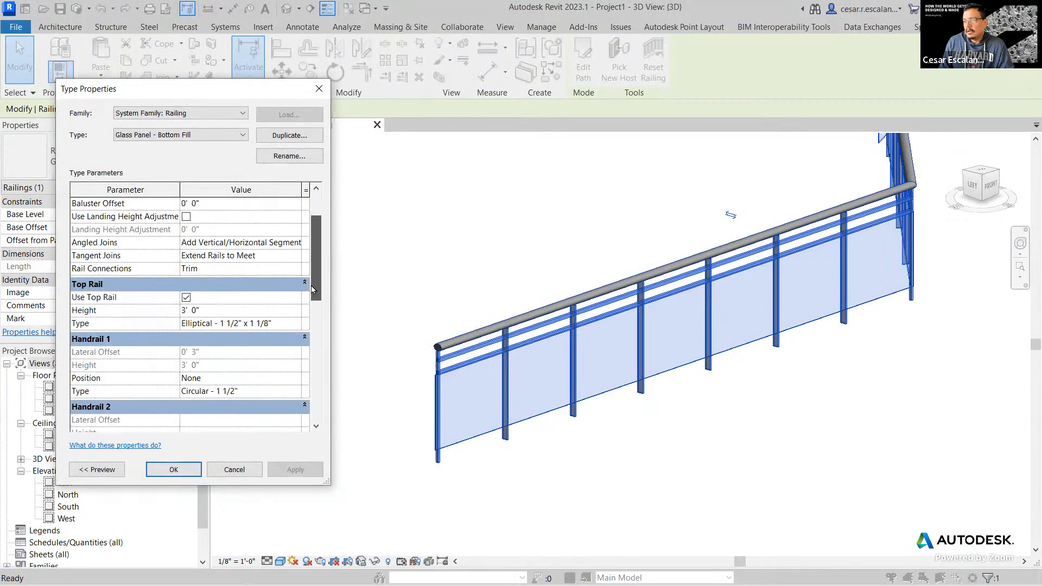
left_click(277, 378)
left_click(294, 378)
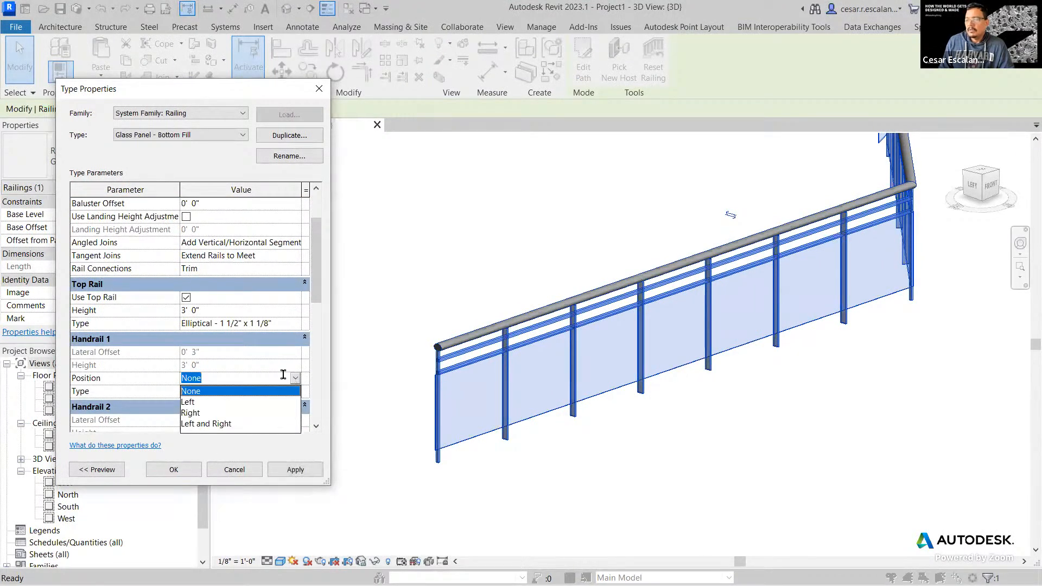
left_click(190, 412)
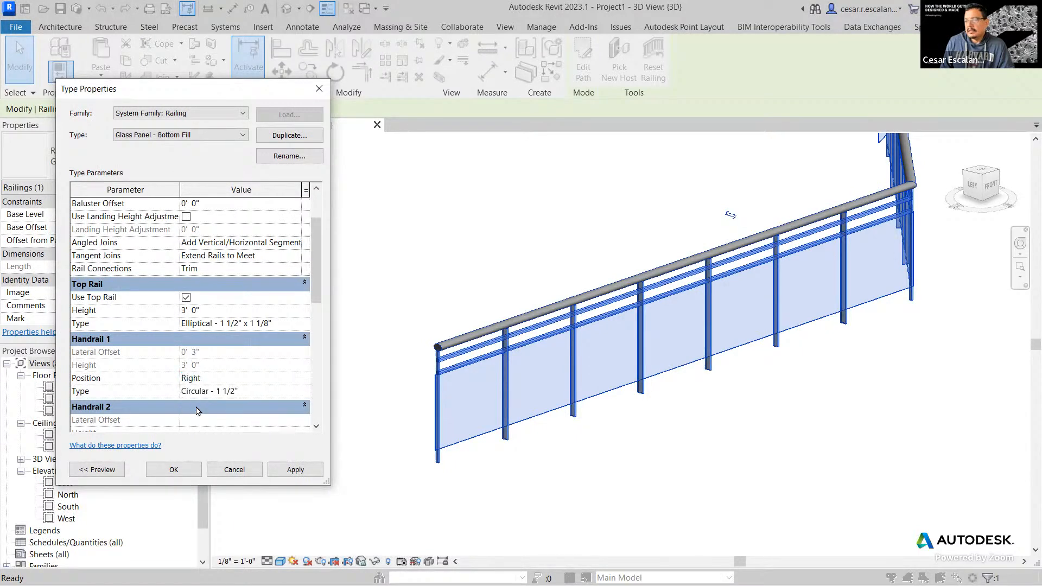
left_click(292, 470)
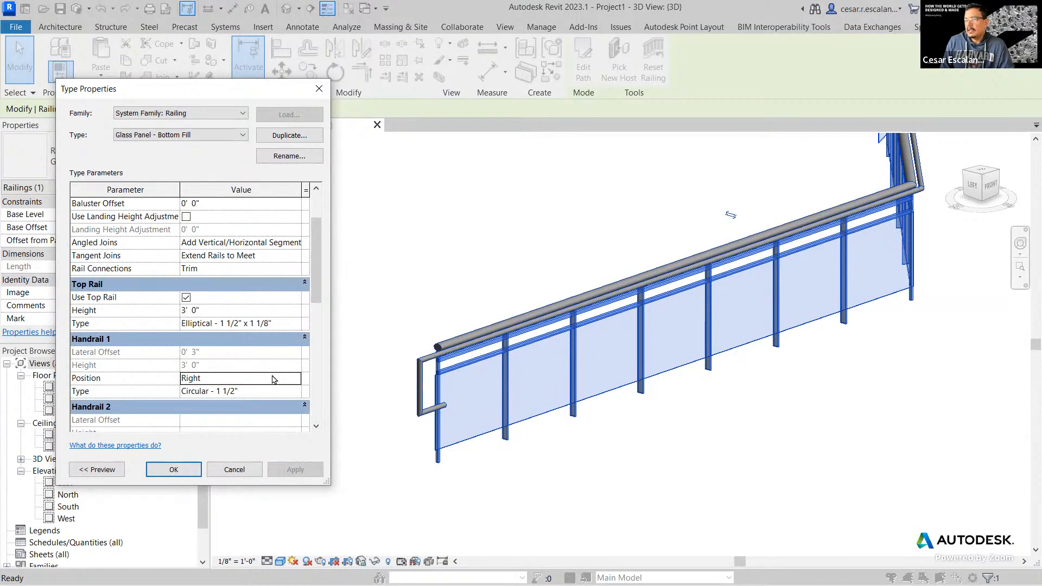
Step: Set the railing's top rail height to 42" and accept the type changes
left_click(229, 310)
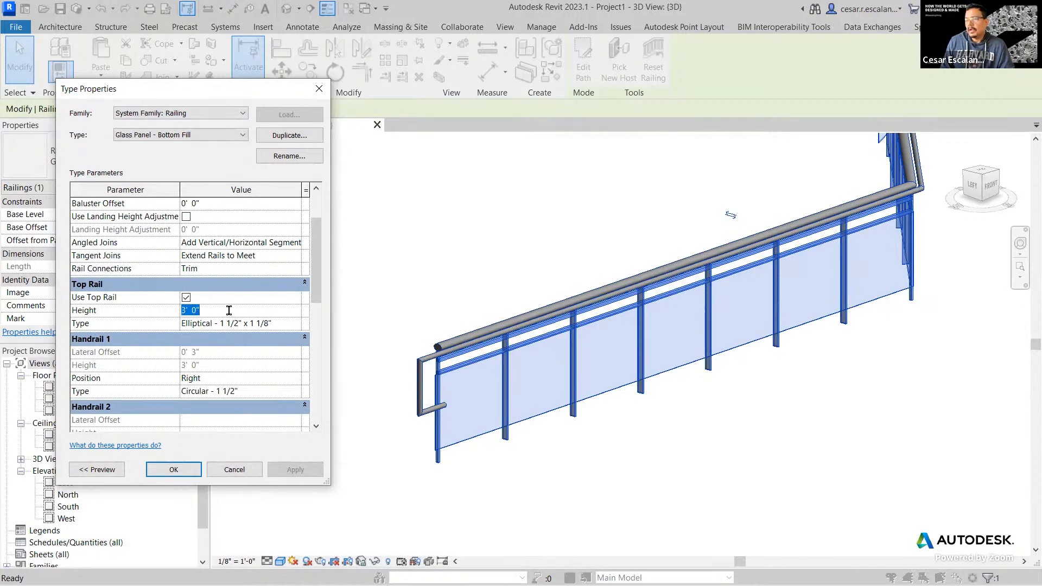
type("42\"")
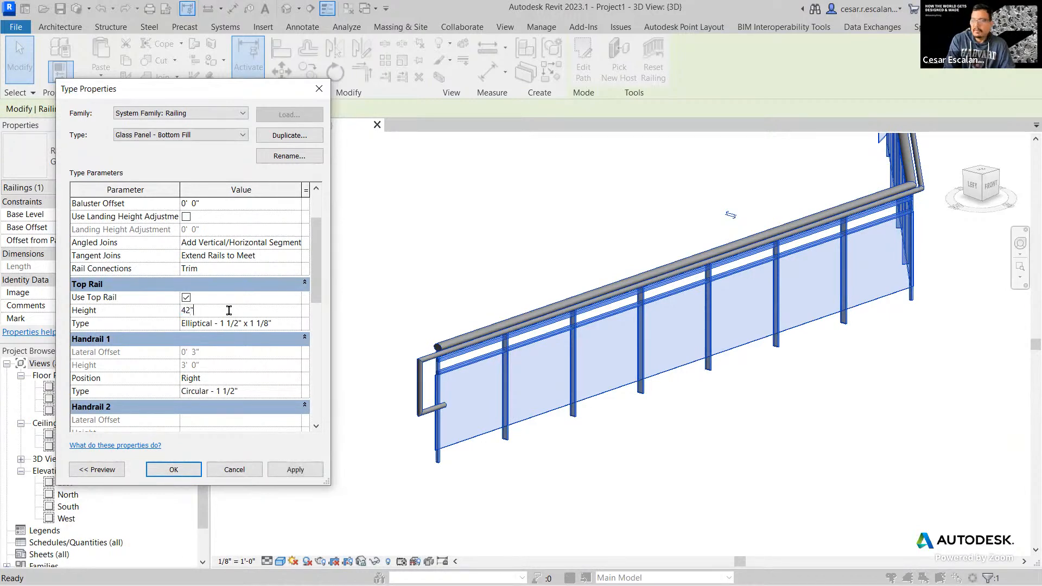
left_click(302, 473)
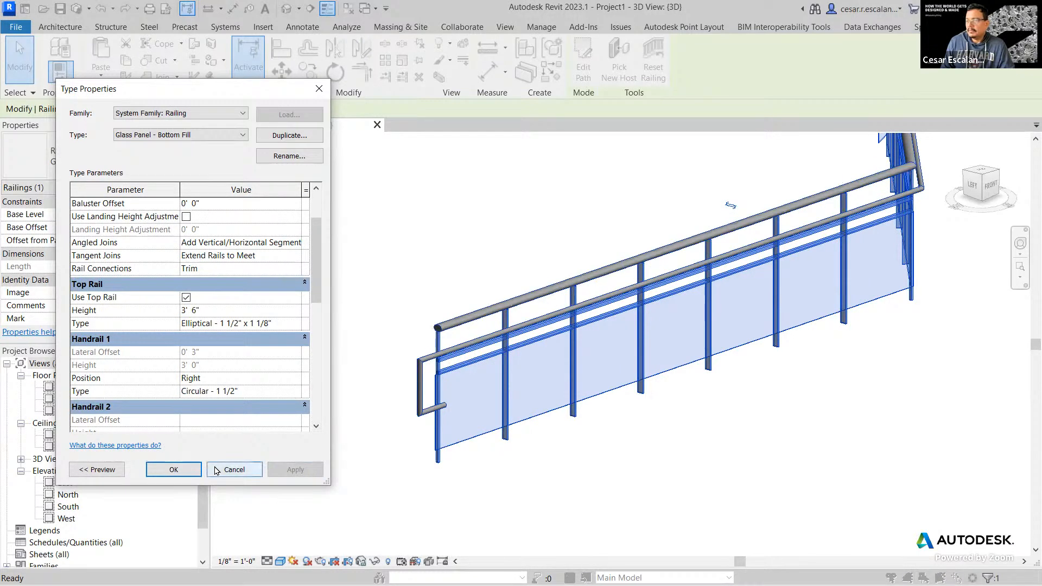
left_click(174, 469)
Step: Examine the handrail's post extension and the raised top rail at the free end of the straight segment, selecting the railing
left_click(504, 509)
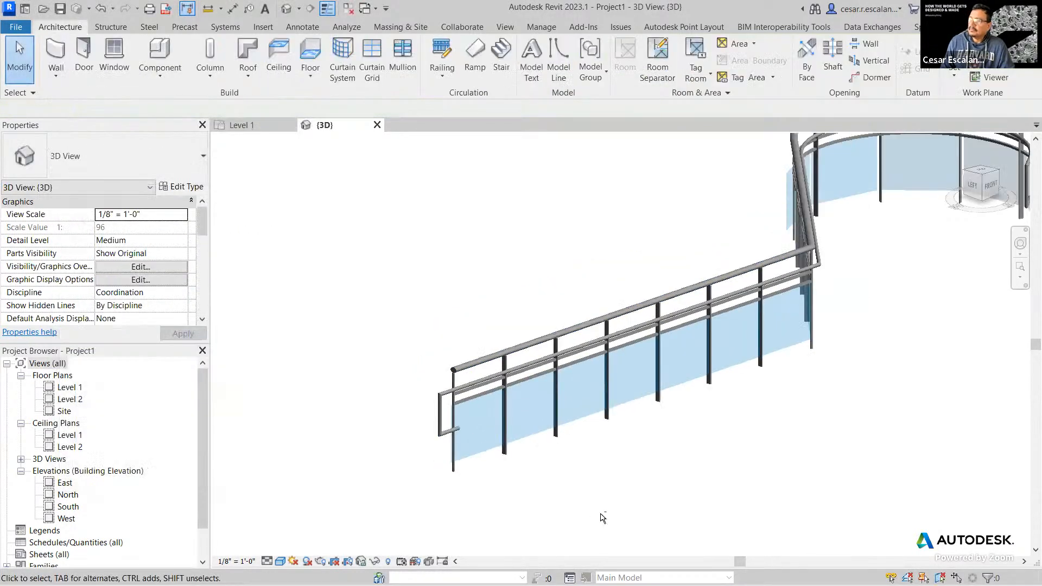
mouse_move(601, 516)
middle_mouse_down("shift")
mouse_move(646, 472)
mouse_move(601, 502)
middle_mouse_up("shift")
scroll(451, 382, "up", 5)
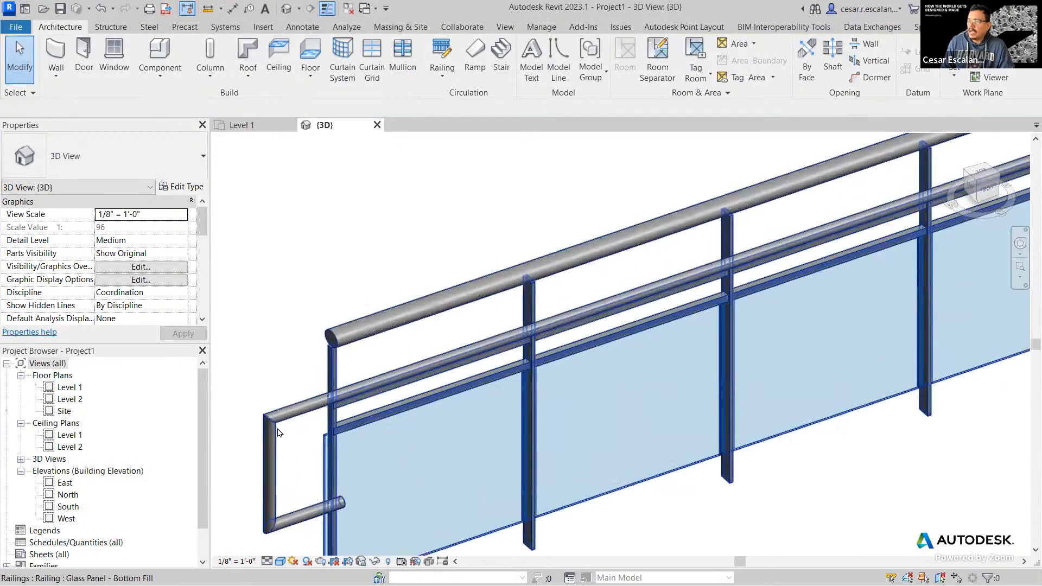
left_click(465, 516)
middle_click_drag(489, 505, 483, 498, "shift")
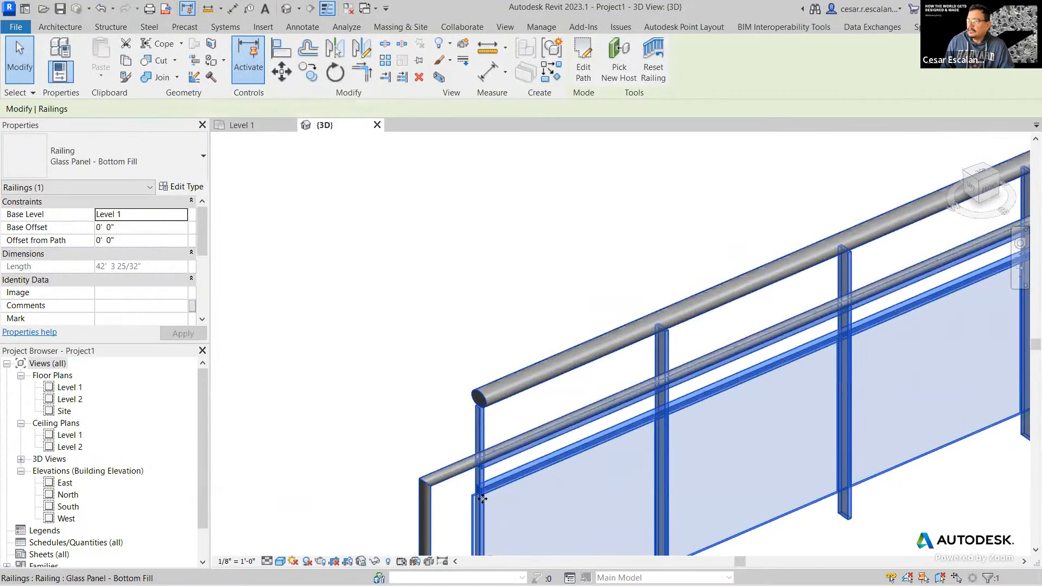
scroll(482, 499, "down", 2)
middle_click_drag(618, 521, 452, 378)
scroll(453, 379, "down", 1)
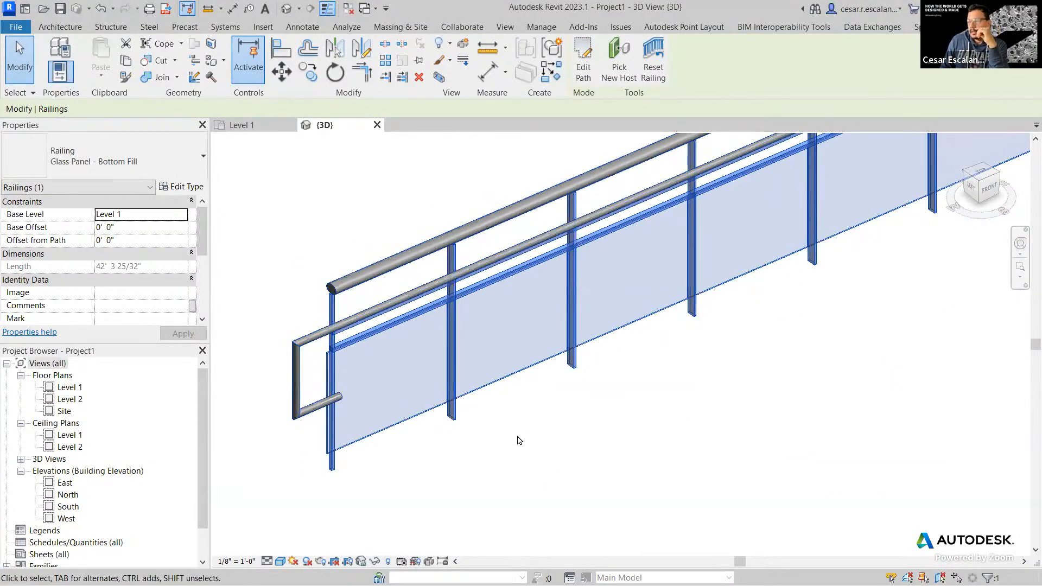
Step: Examine where the handrail's extension returns to the first post beneath the top rail at the free end
scroll(518, 437, "down", 1)
middle_click_drag(588, 467, 492, 534)
scroll(498, 505, "down", 1)
middle_click_drag(655, 494, 734, 436)
scroll(391, 419, "up", 6)
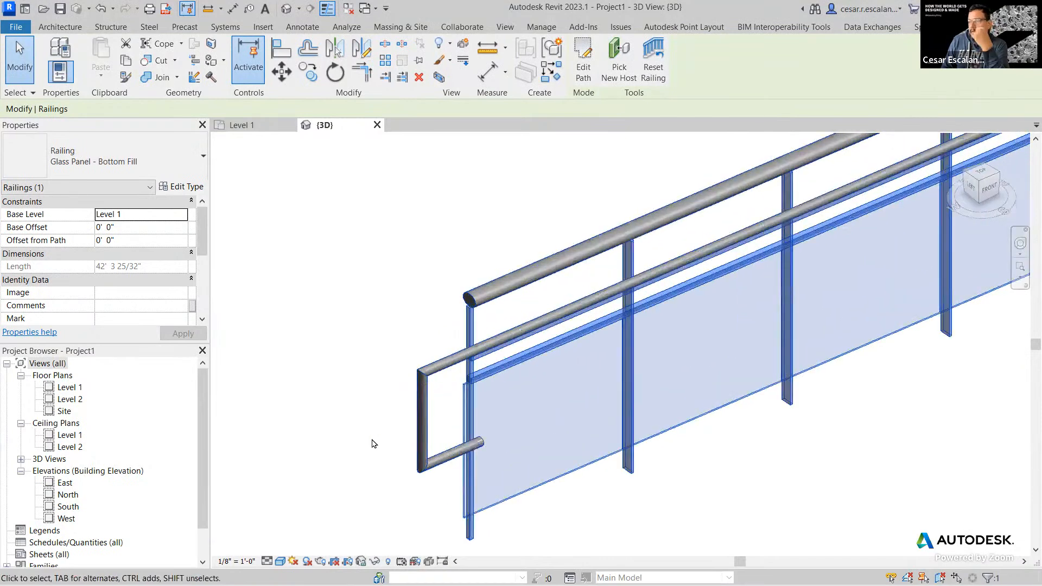
left_click(372, 441)
left_click(428, 375)
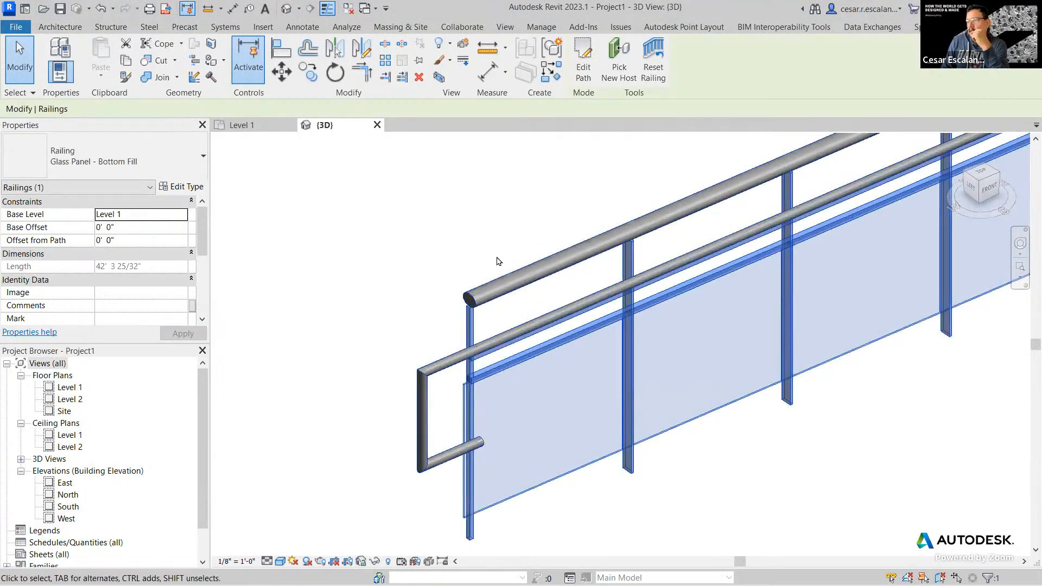
key("Escape")
left_click(579, 257)
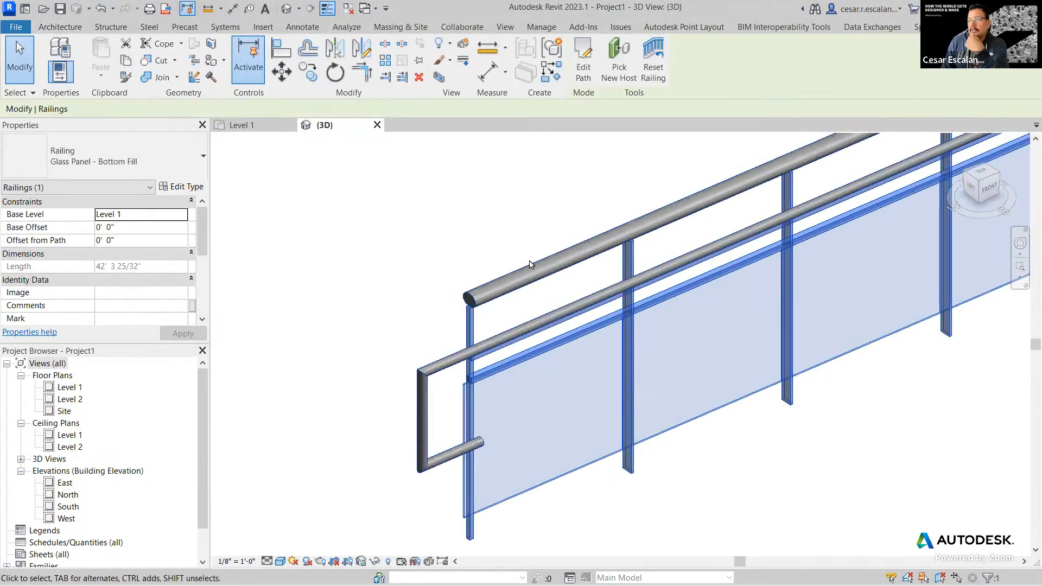
Step: Open the properties of the Circular - 1 1/2" handrail type from the railing's type properties
left_click(196, 187)
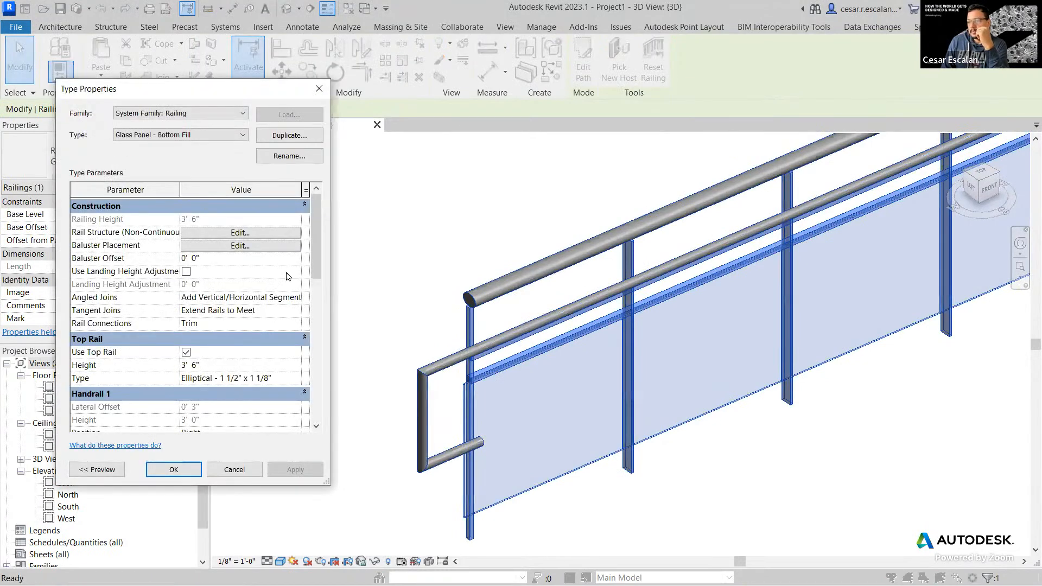
scroll(286, 284, "down", 3)
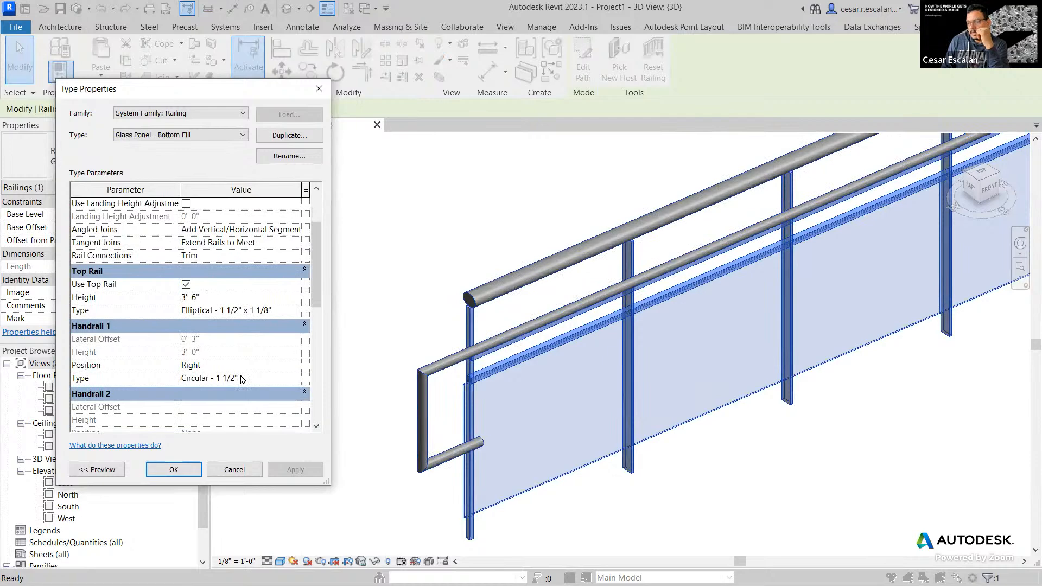
left_click(269, 381)
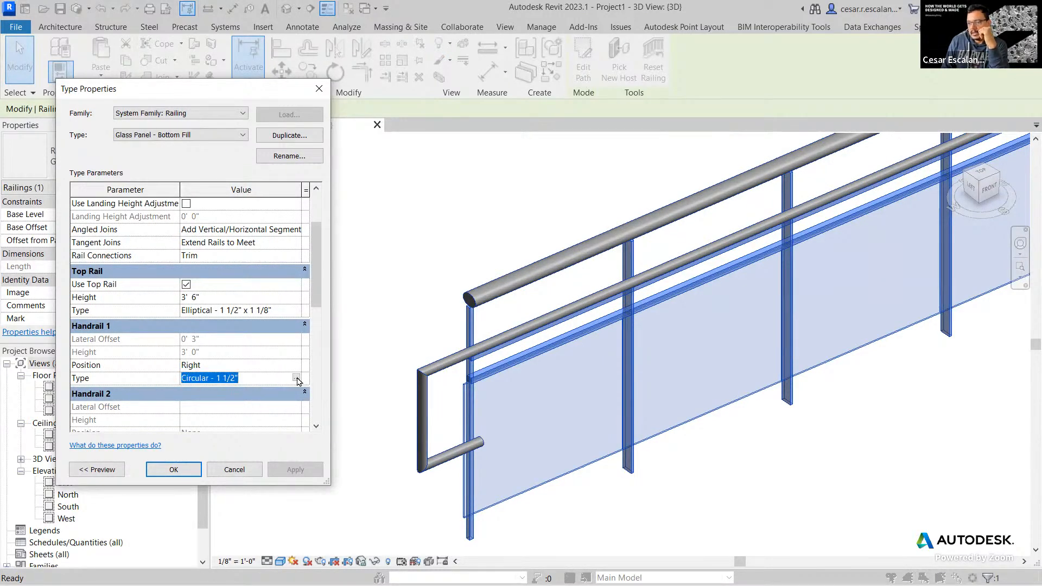
left_click(296, 379)
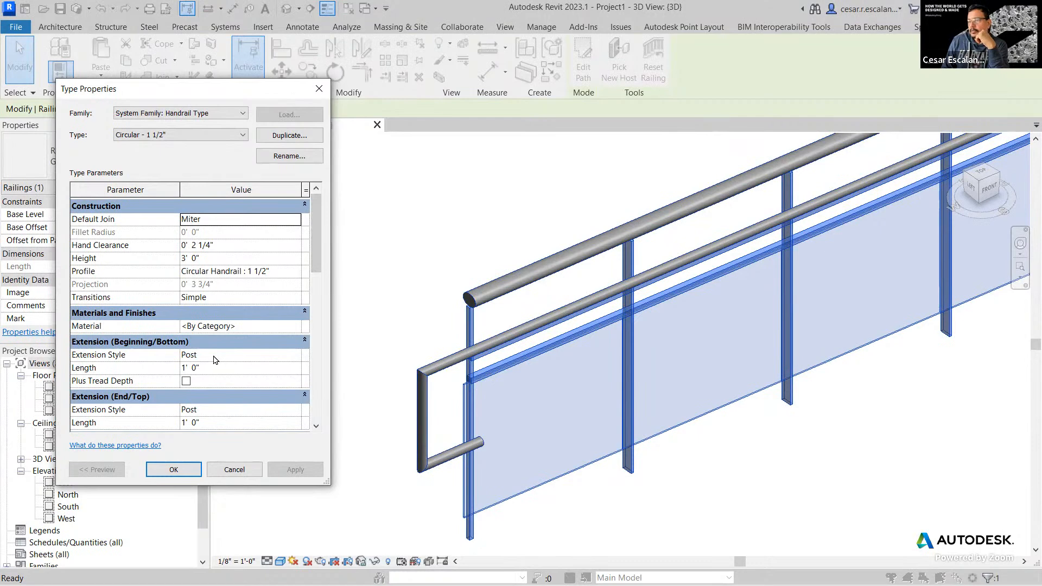
Step: Try the Floor and Wall extension styles for the handrail's beginning/bottom extension, applying each one
left_click(296, 358)
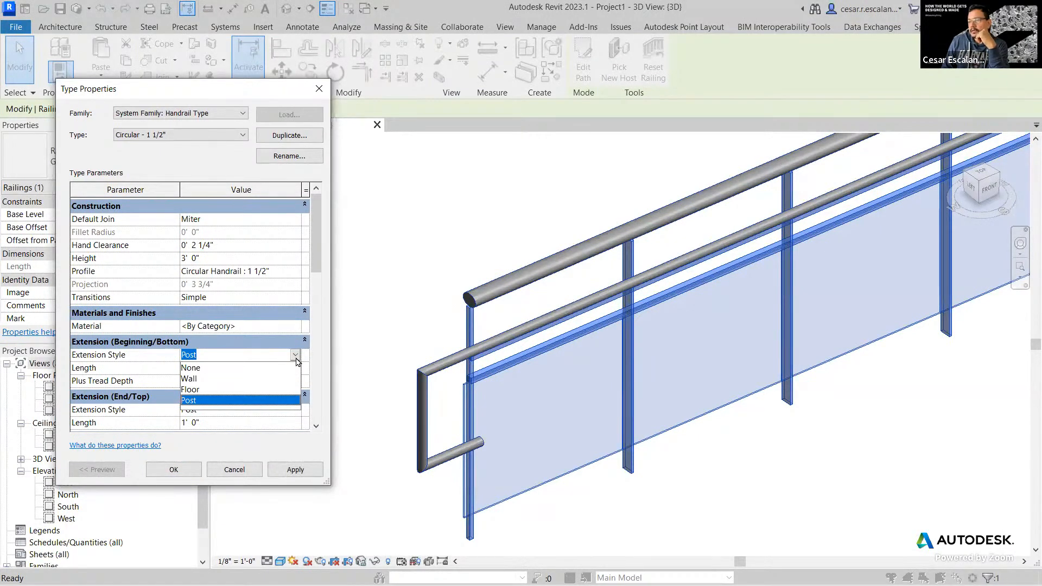
left_click(201, 390)
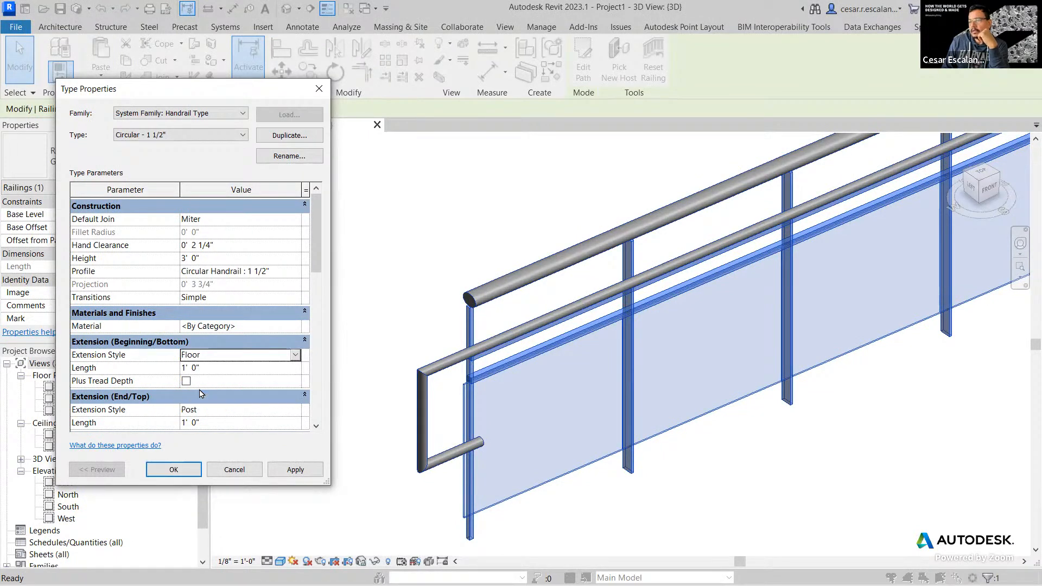
left_click(292, 475)
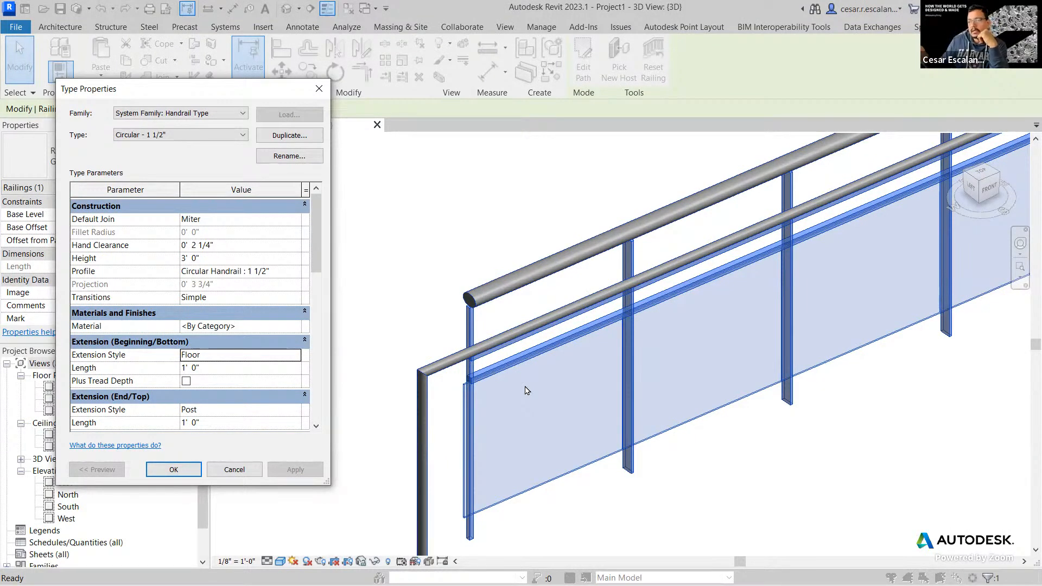
left_click(297, 355)
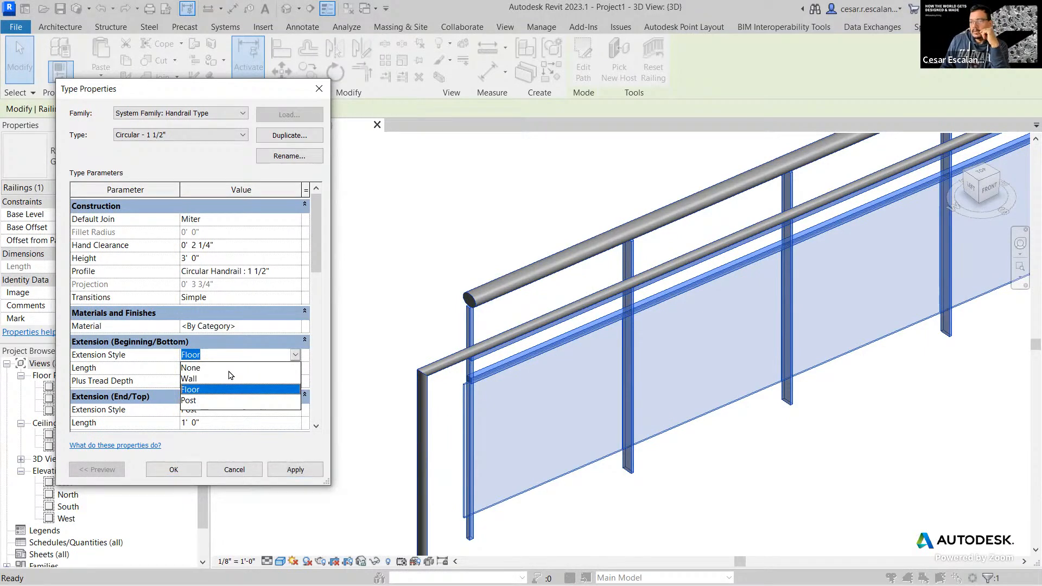
left_click(231, 378)
left_click(296, 471)
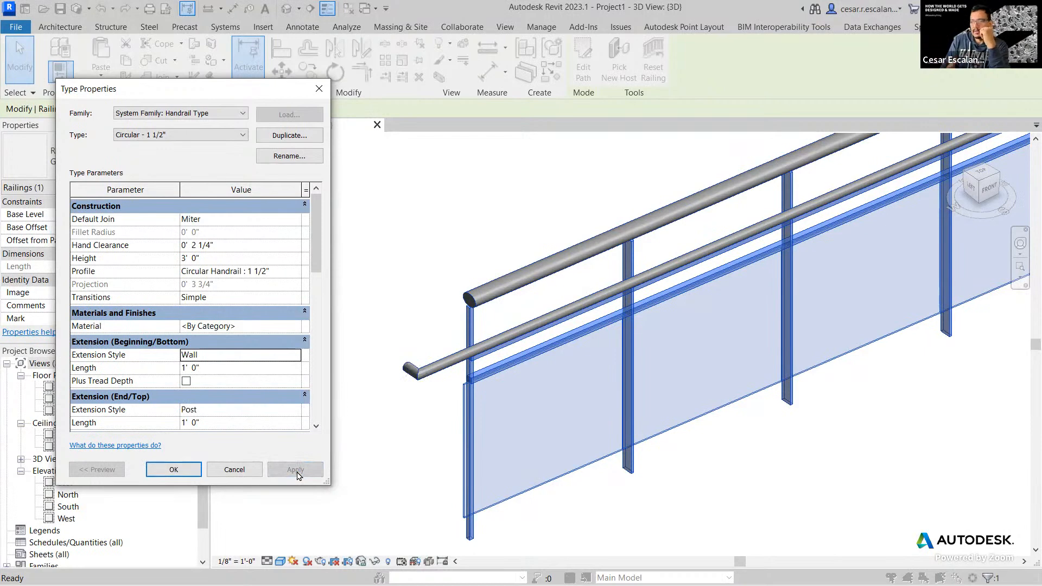
Step: Set the handrail's beginning/bottom extension style to None and apply it
left_click(294, 356)
left_click(234, 368)
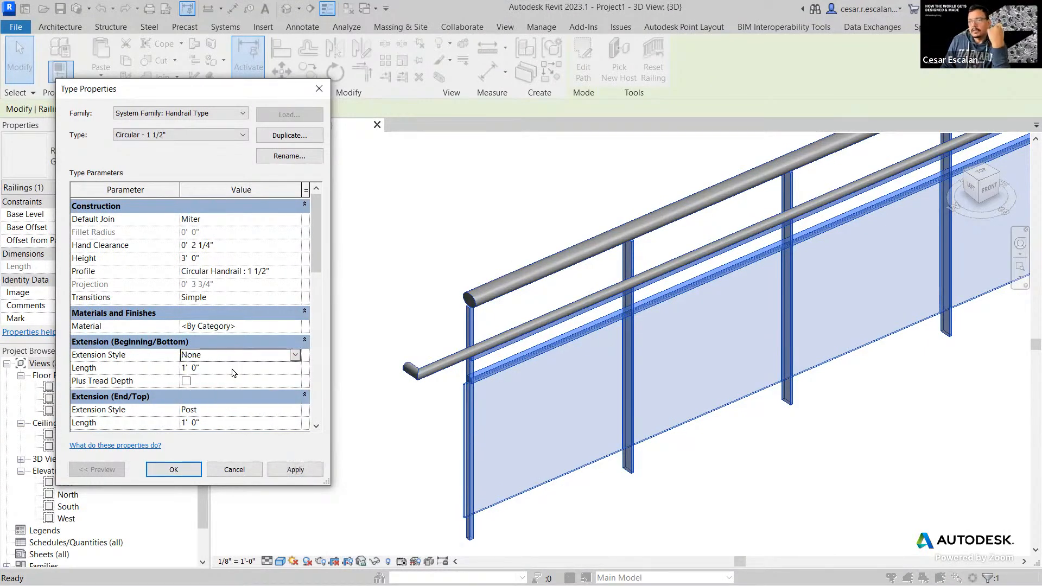
left_click(310, 473)
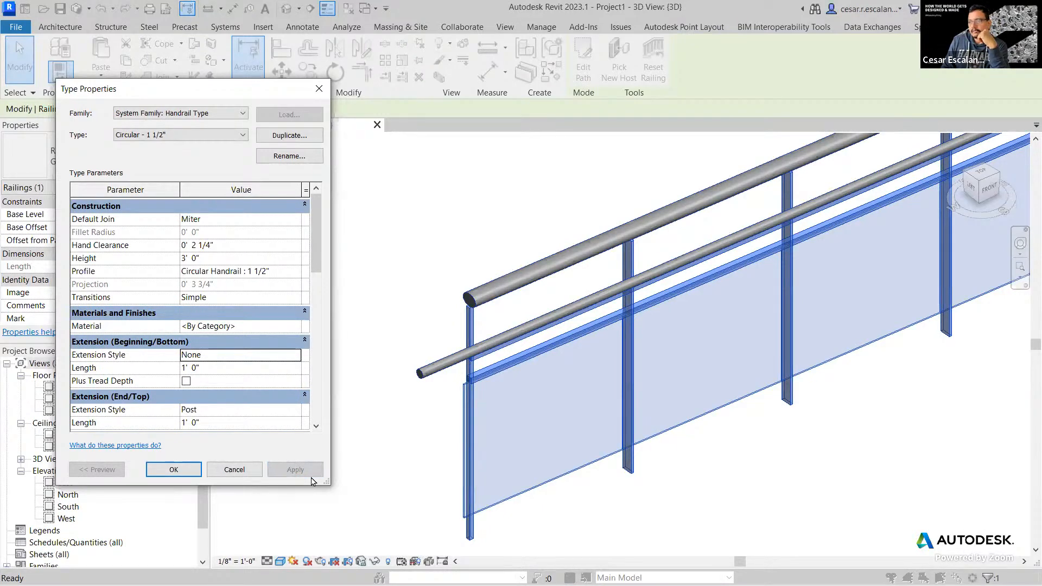
Step: Set the handrail's beginning/bottom extension style back to Post and apply it
left_click(296, 356)
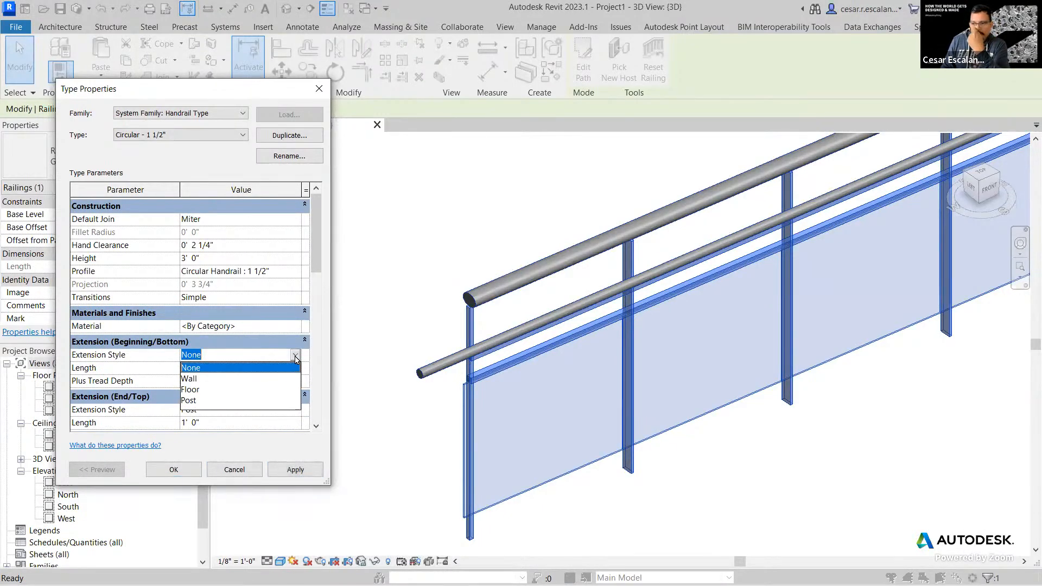
left_click(198, 380)
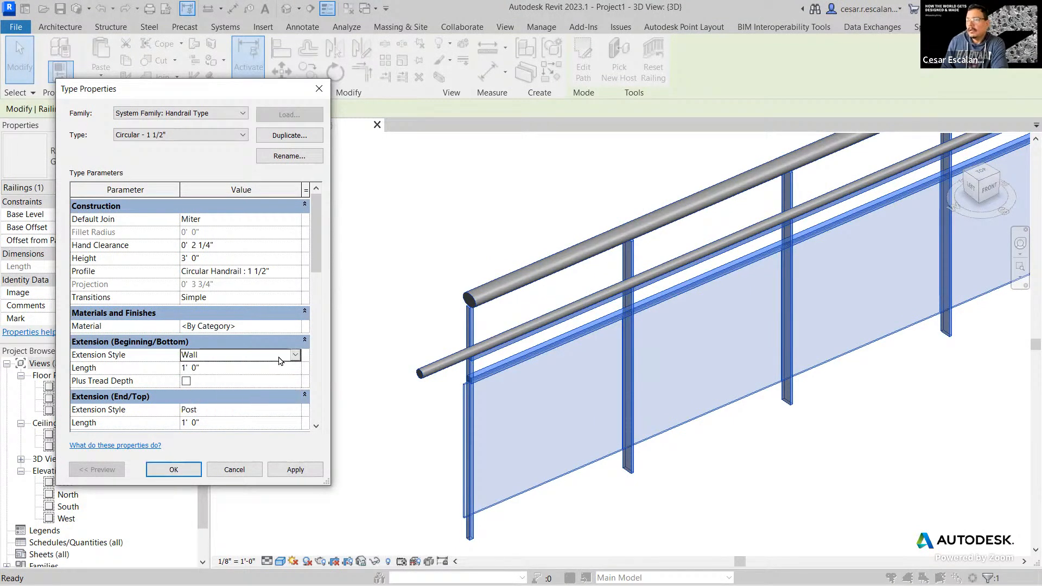
left_click(295, 355)
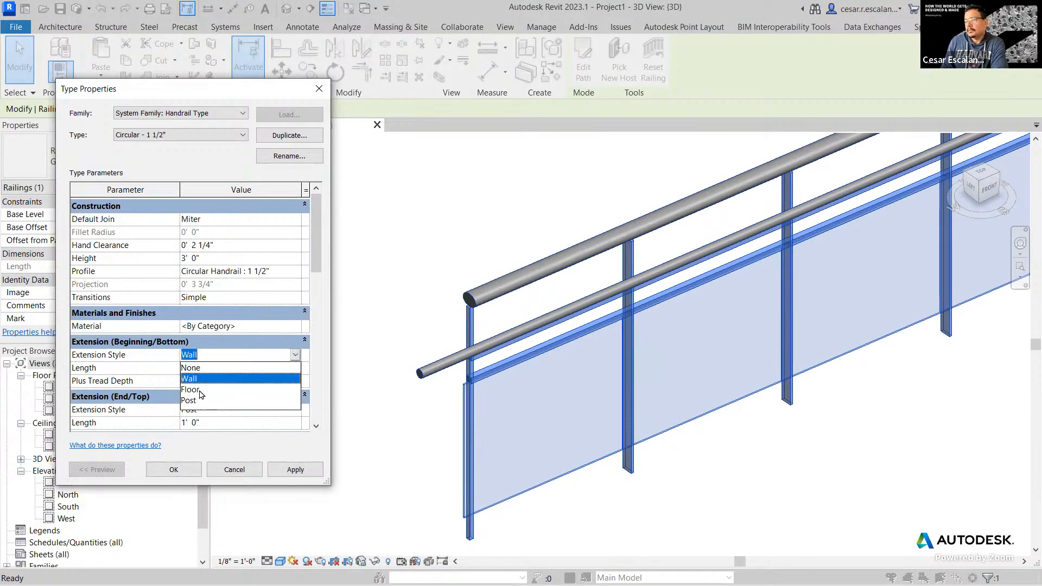
left_click(193, 401)
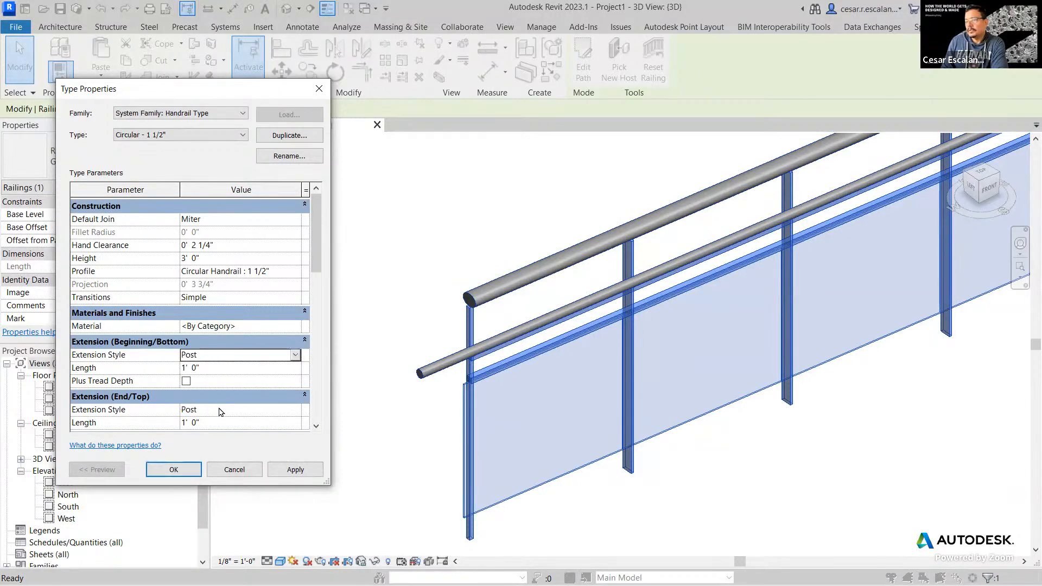
left_click(306, 477)
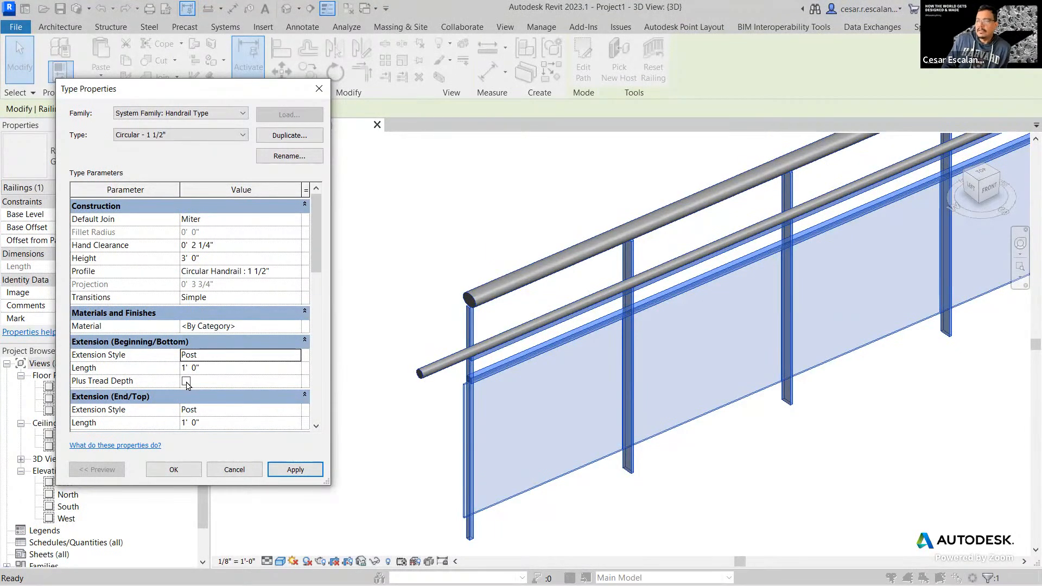
Step: Enable Plus Tread Depth for the handrail's beginning/bottom extension and accept the handrail and railing type changes
left_click(186, 381)
scroll(278, 436, "down", 1)
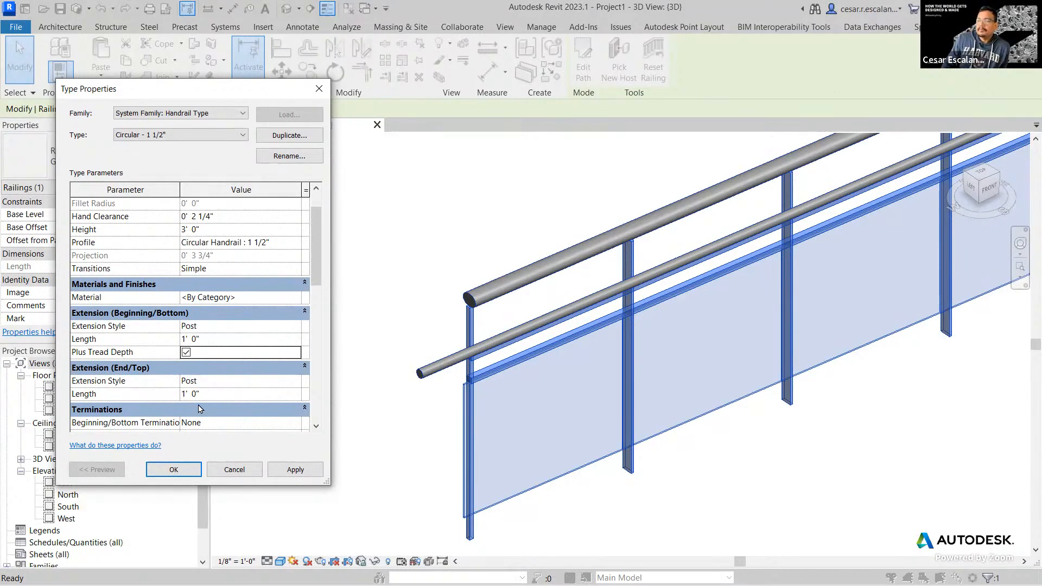
left_click(297, 472)
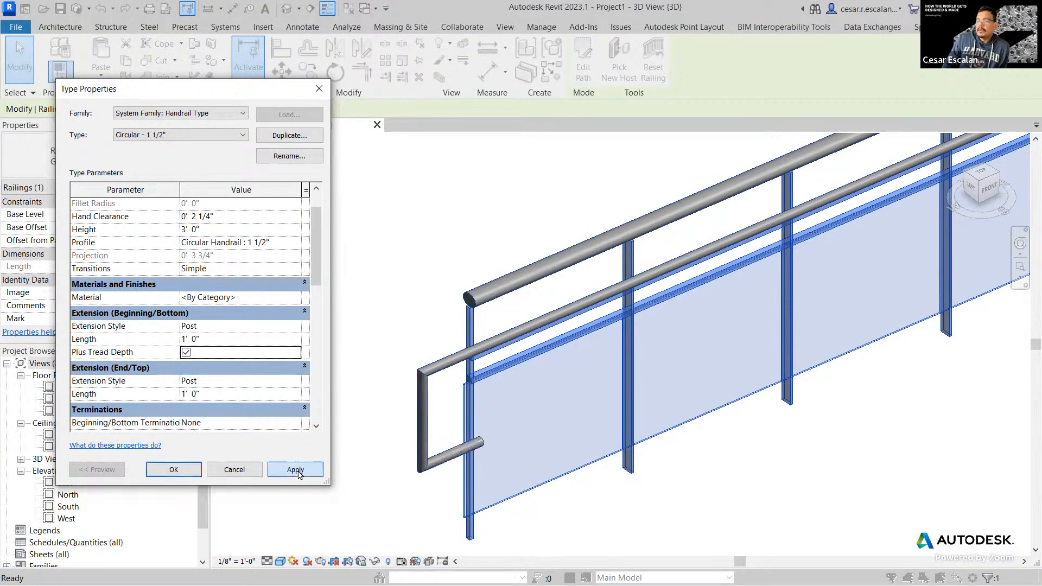
left_click(181, 473)
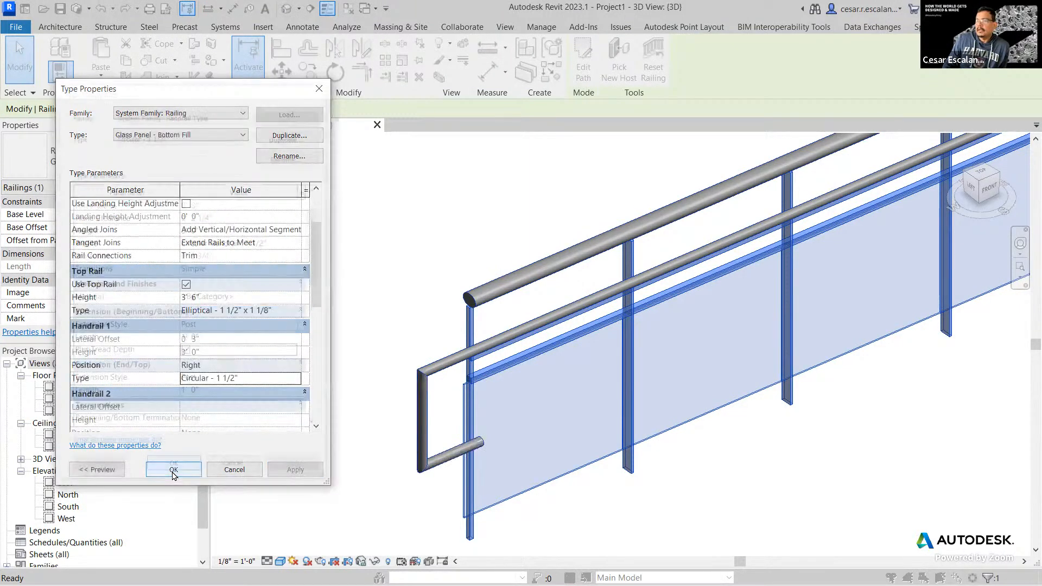
left_click(184, 472)
Step: Examine the handrail extensions at both ends of the railing, then clear the selection
scroll(309, 482, "down", 3)
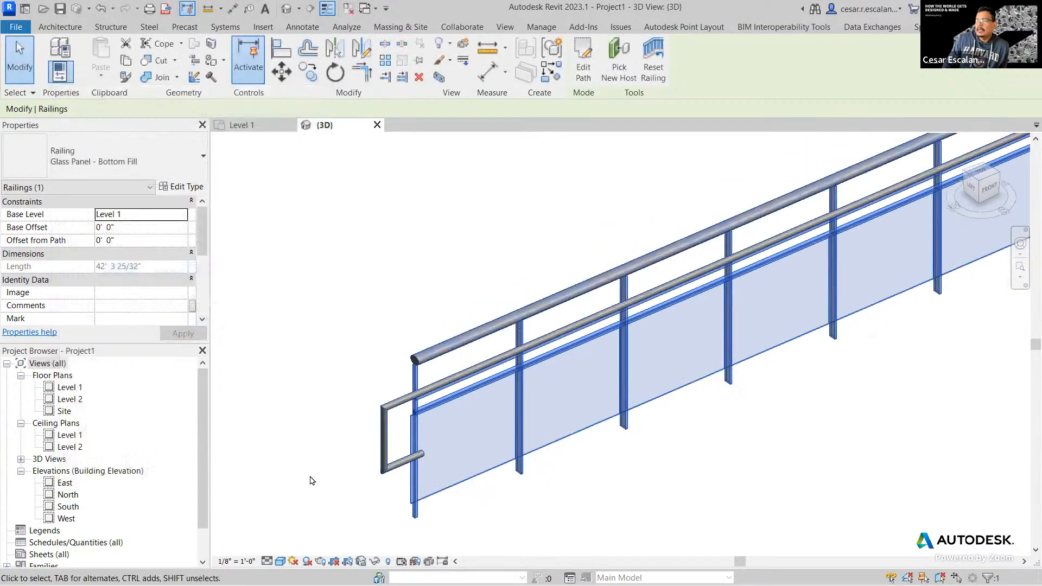
scroll(494, 428, "down", 1)
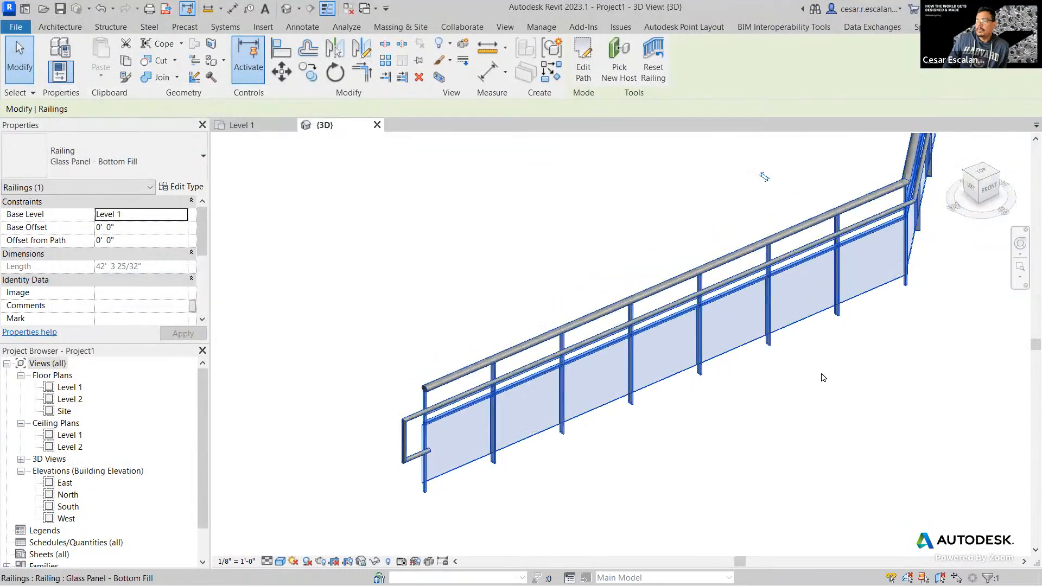
middle_click_drag(731, 445, 524, 575)
scroll(617, 505, "down", 2)
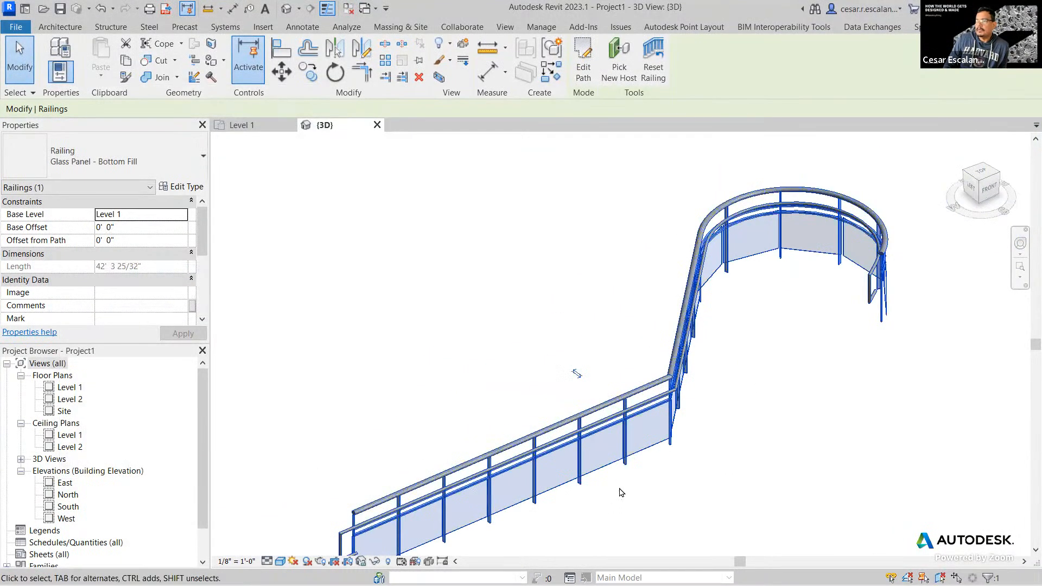
scroll(603, 491, "up", 5)
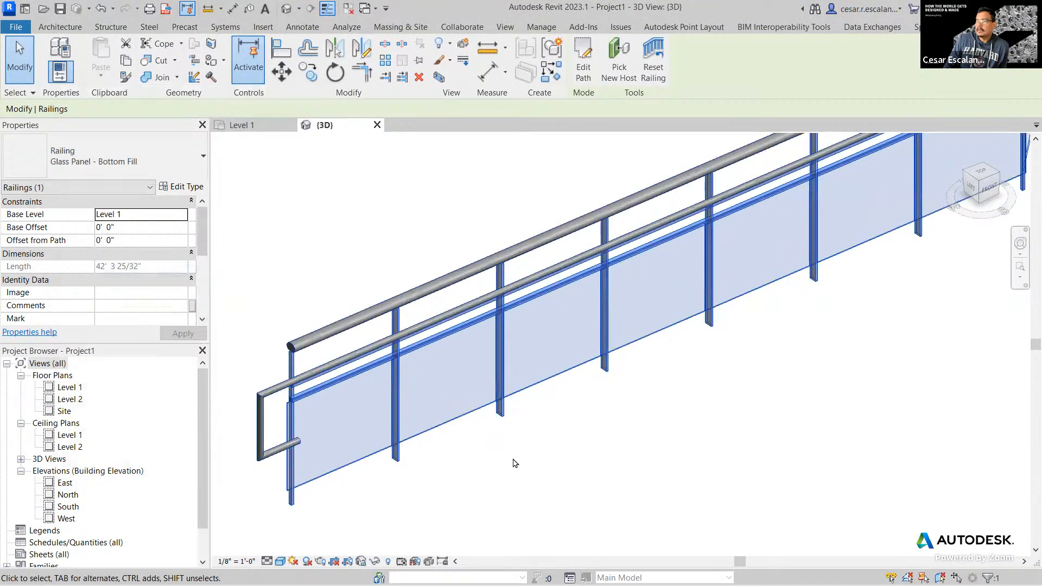
scroll(515, 461, "up", 1)
middle_click_drag(561, 450, 661, 422)
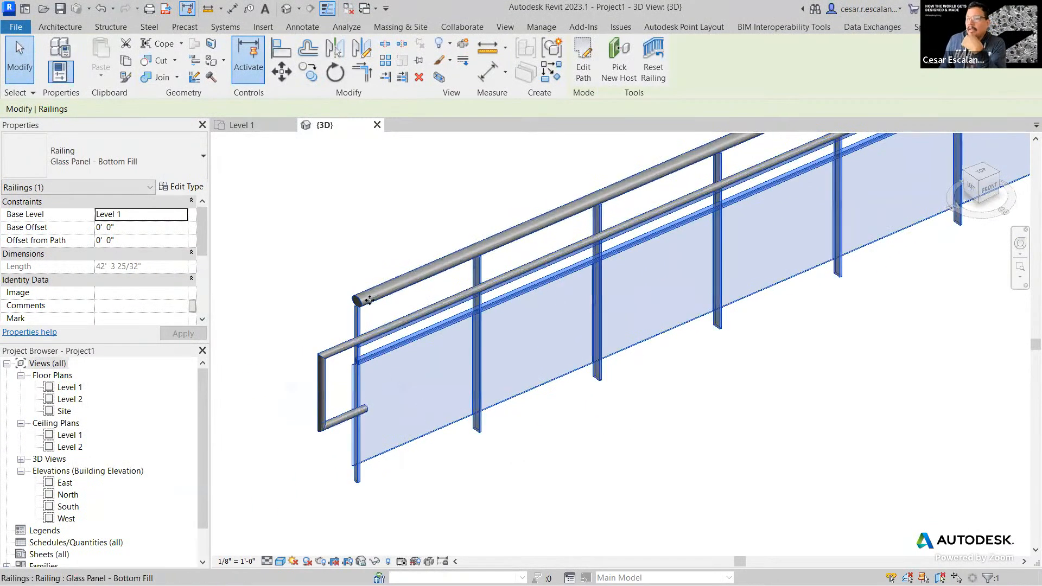
key("Escape")
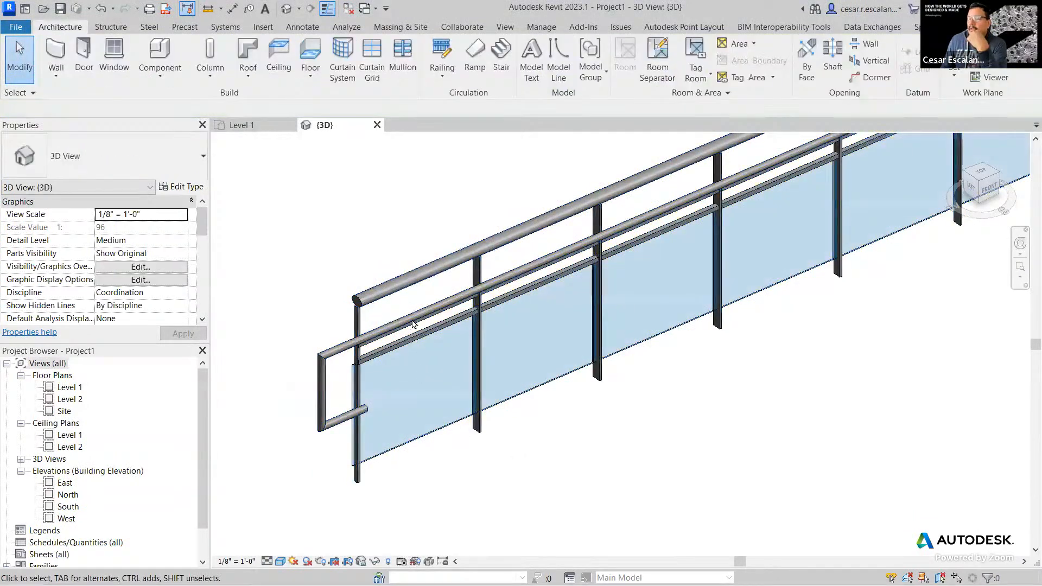
Step: Select the railing, open its type properties and check the extension settings of its elliptical top rail type without changing them
left_click(404, 282)
left_click(182, 187)
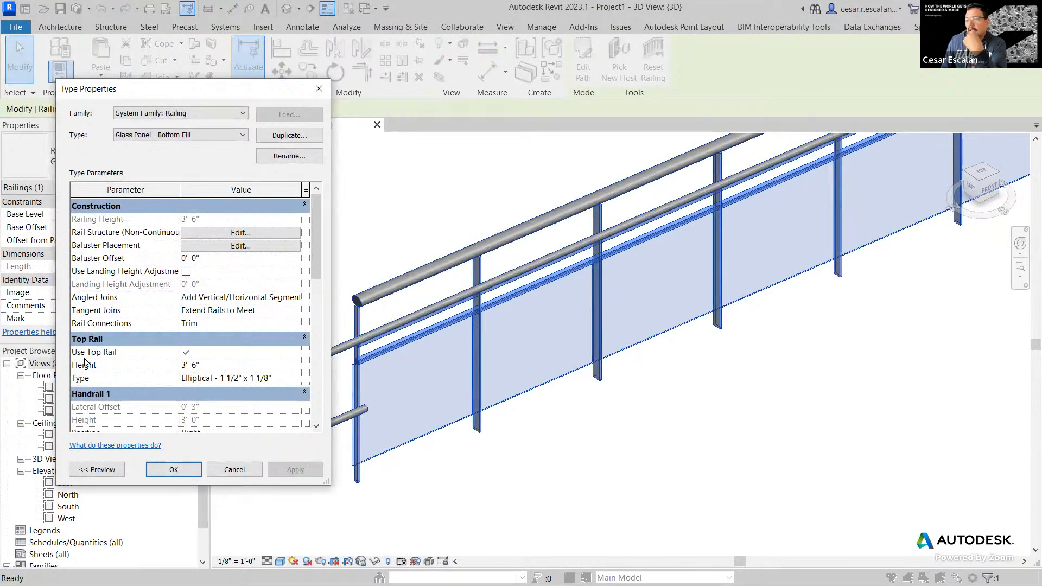
left_click(280, 378)
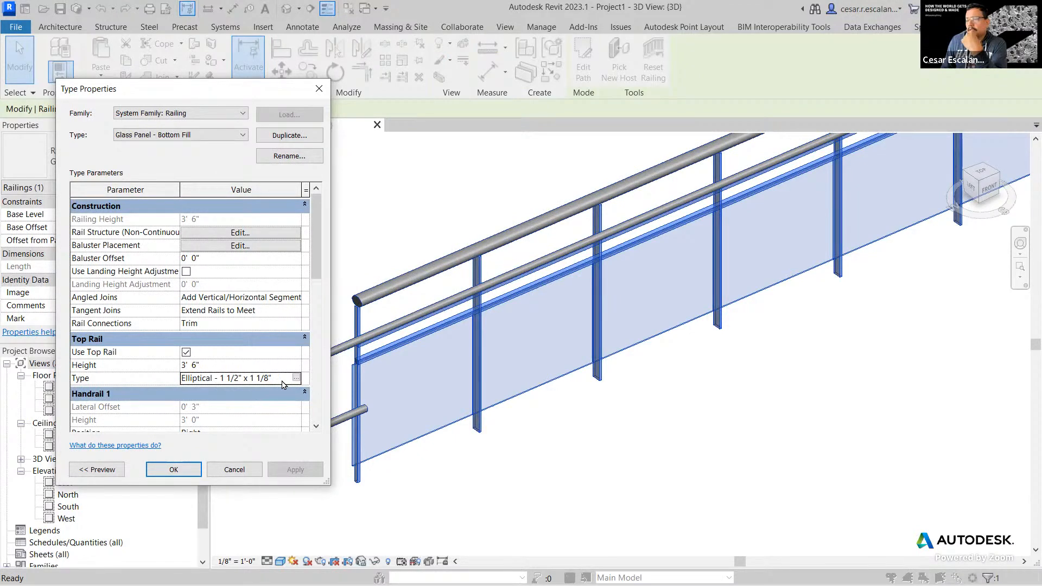
left_click(295, 378)
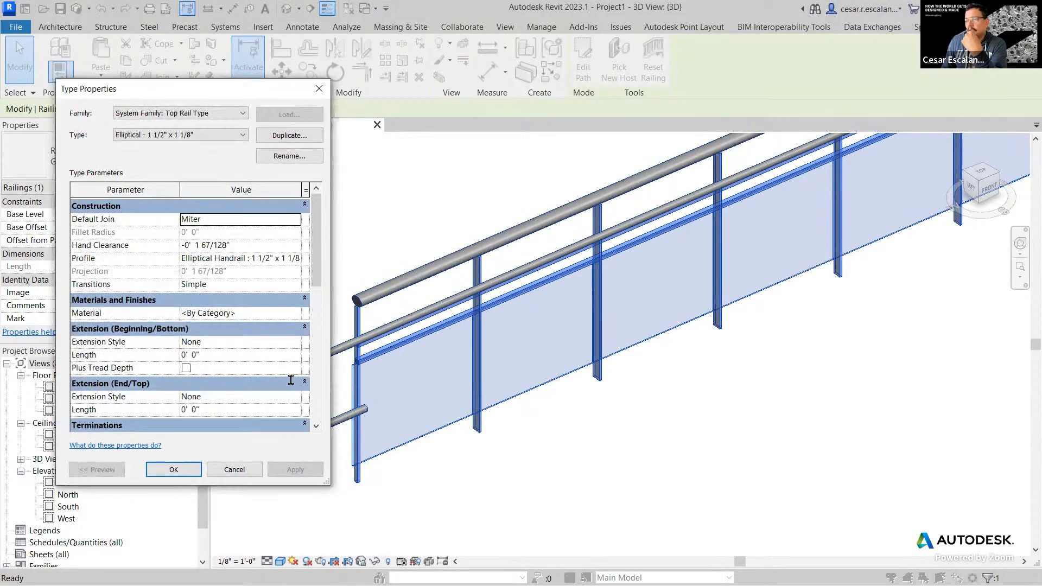
left_click(234, 470)
Step: Open the Circular - 1 1/2" type of Handrail 1 and examine its construction, extension, termination and support settings
scroll(187, 376, "down", 2)
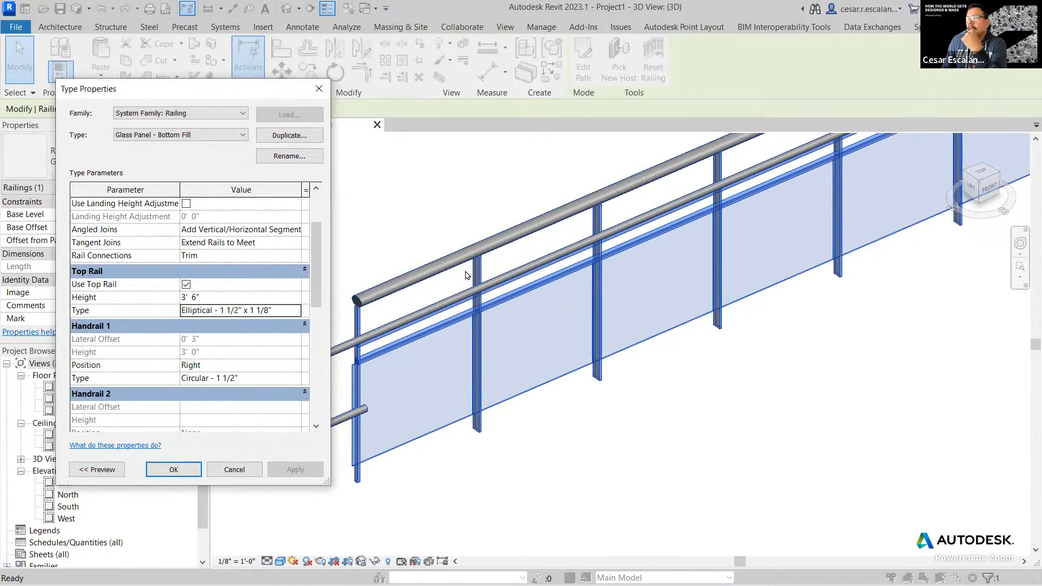
left_click(299, 380)
left_click(299, 378)
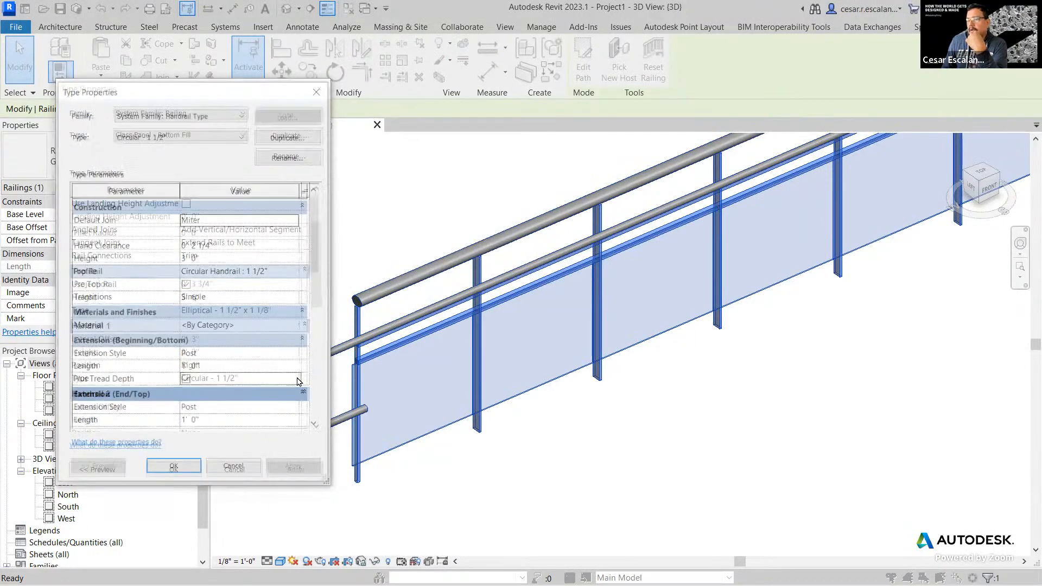
scroll(248, 363, "down", 1)
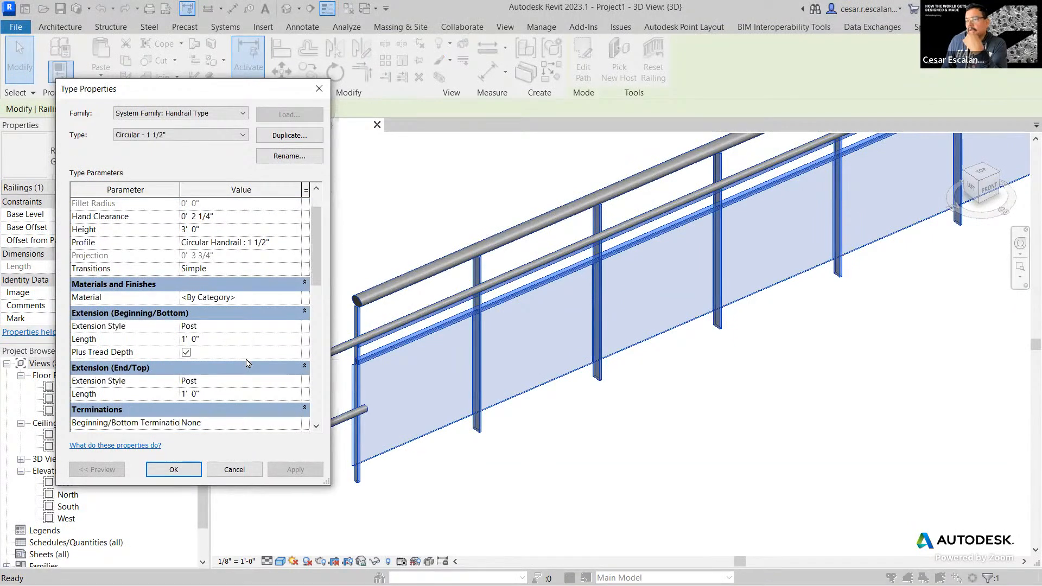
scroll(266, 365, "down", 3)
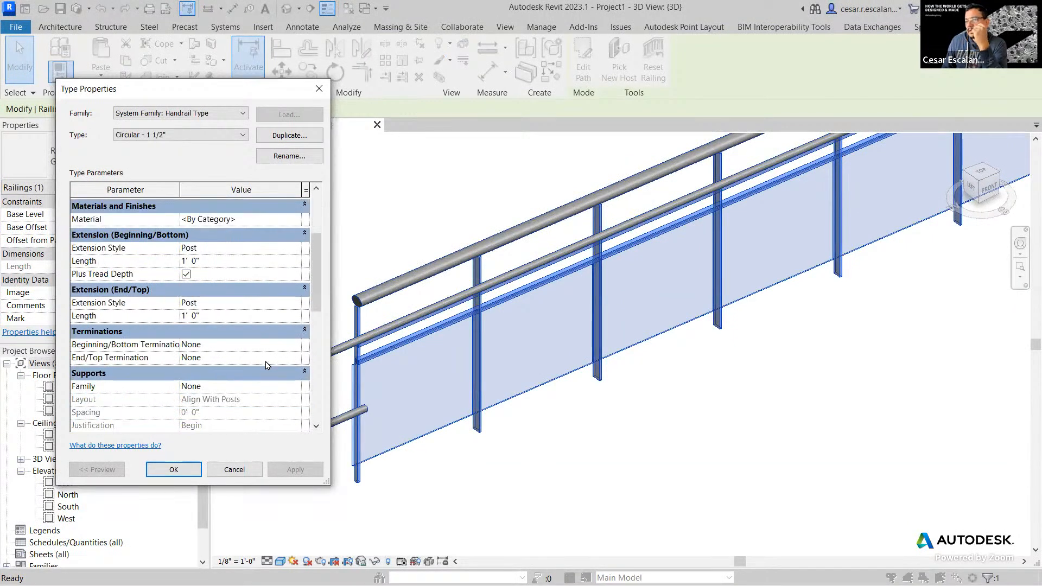
scroll(271, 352, "up", 2)
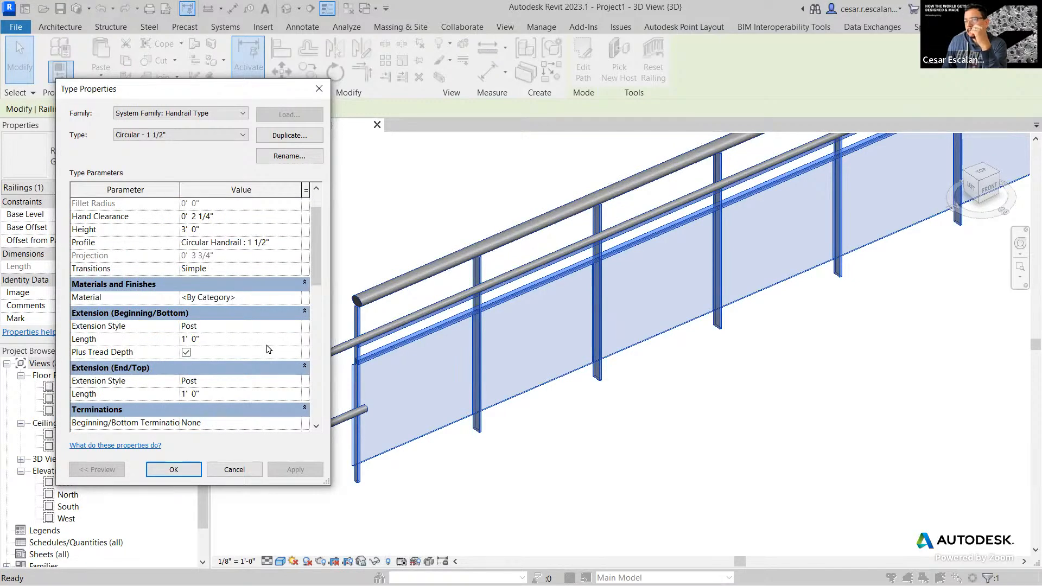
scroll(266, 349, "down", 1)
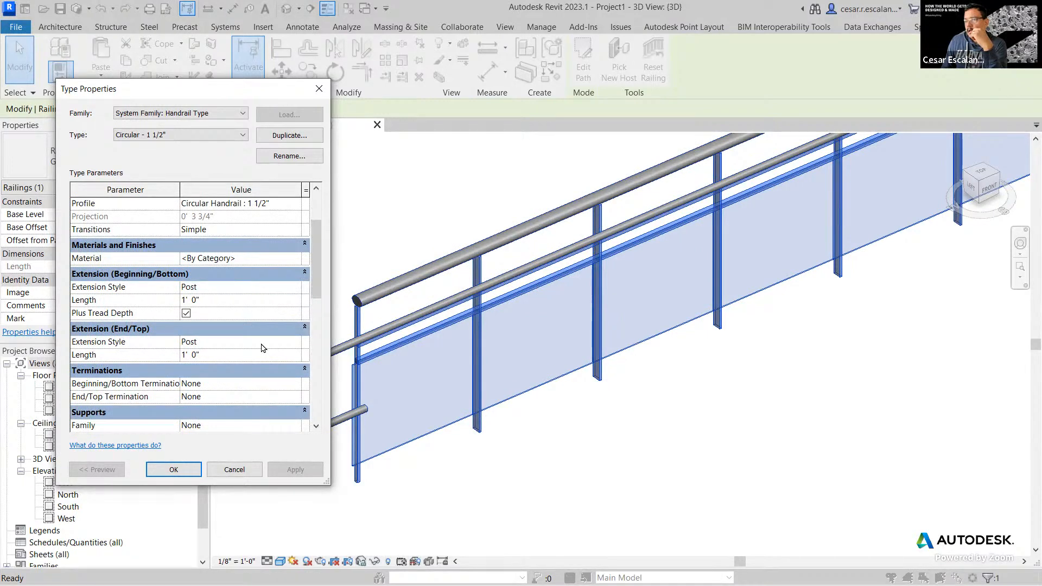
scroll(261, 348, "up", 2)
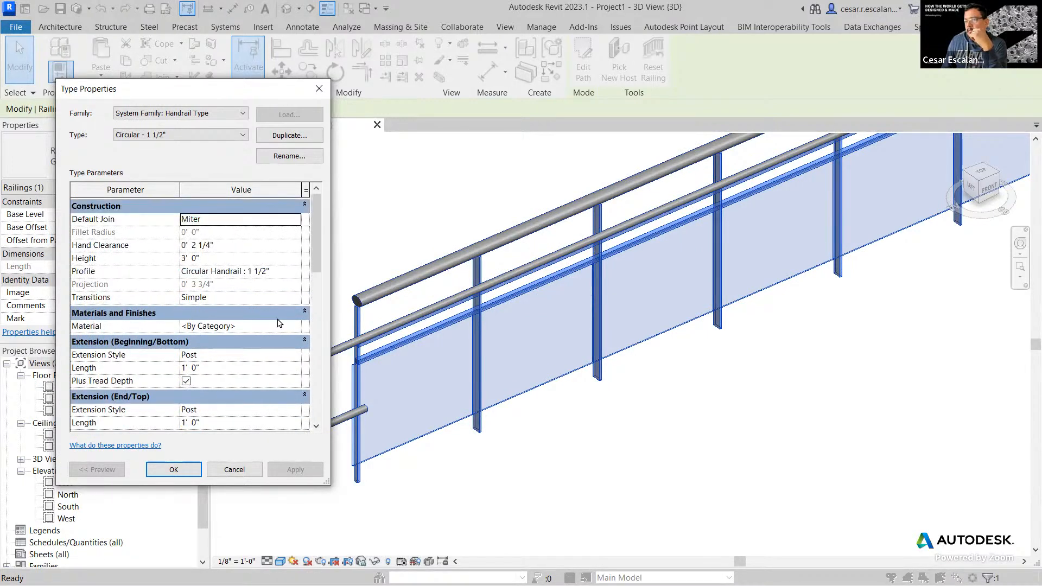
scroll(275, 368, "down", 3)
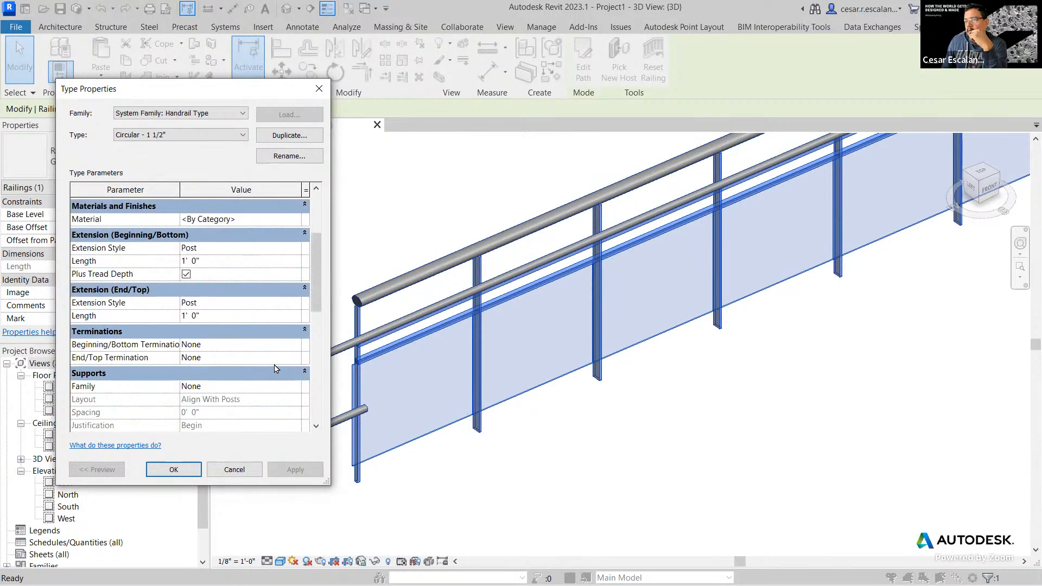
scroll(255, 385, "down", 4)
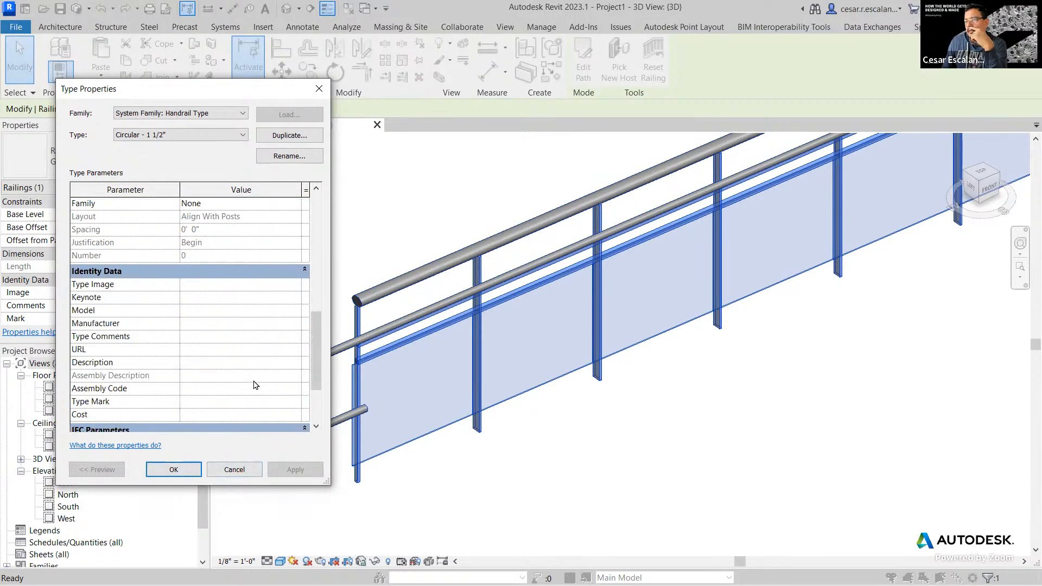
scroll(258, 380, "up", 6)
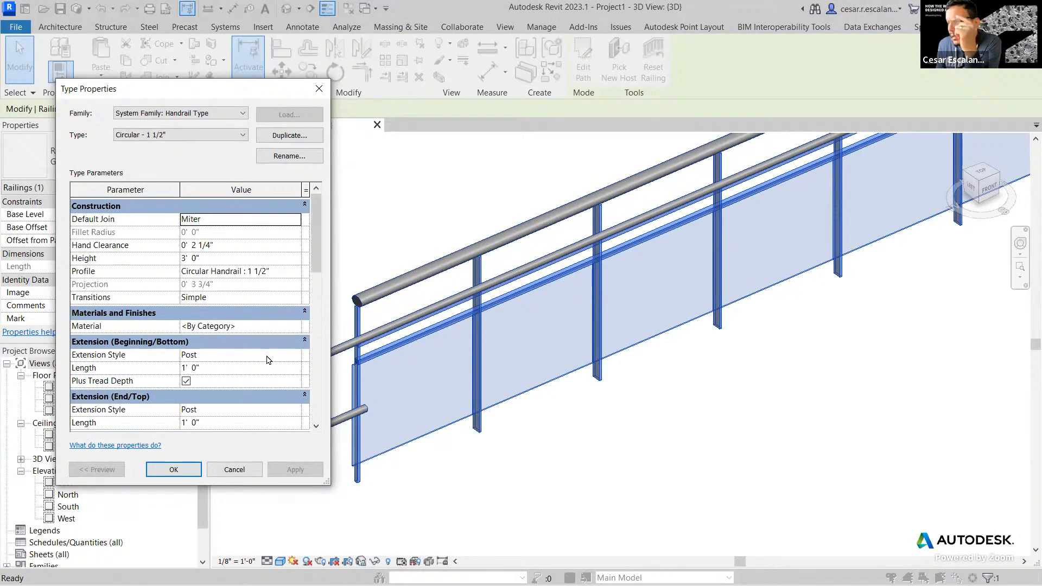
Step: Check the profiles available for the circular handrail type, keep the current one, and return to the railing type properties
left_click(293, 275)
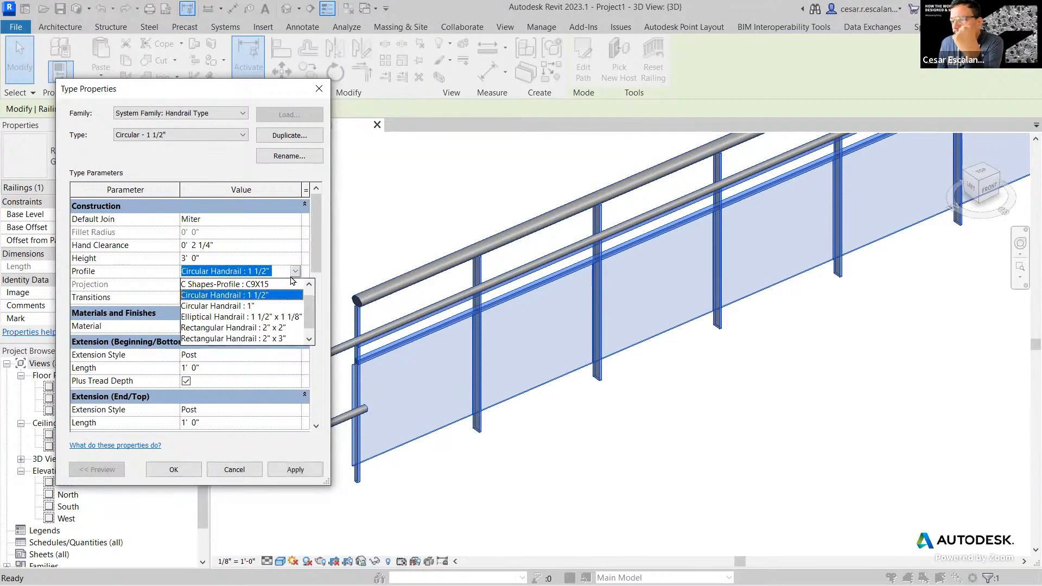
left_click(292, 278)
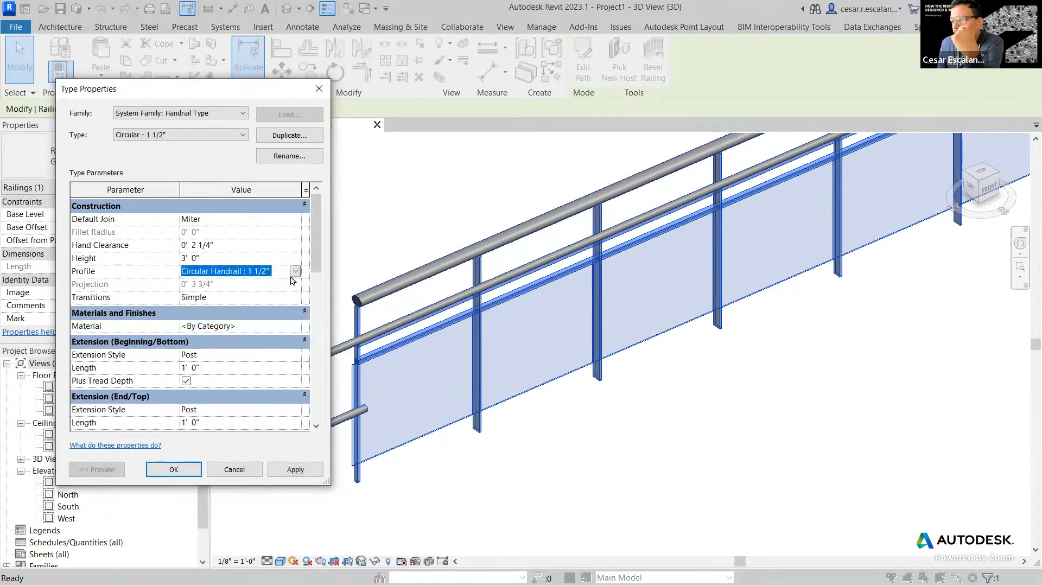
left_click(173, 469)
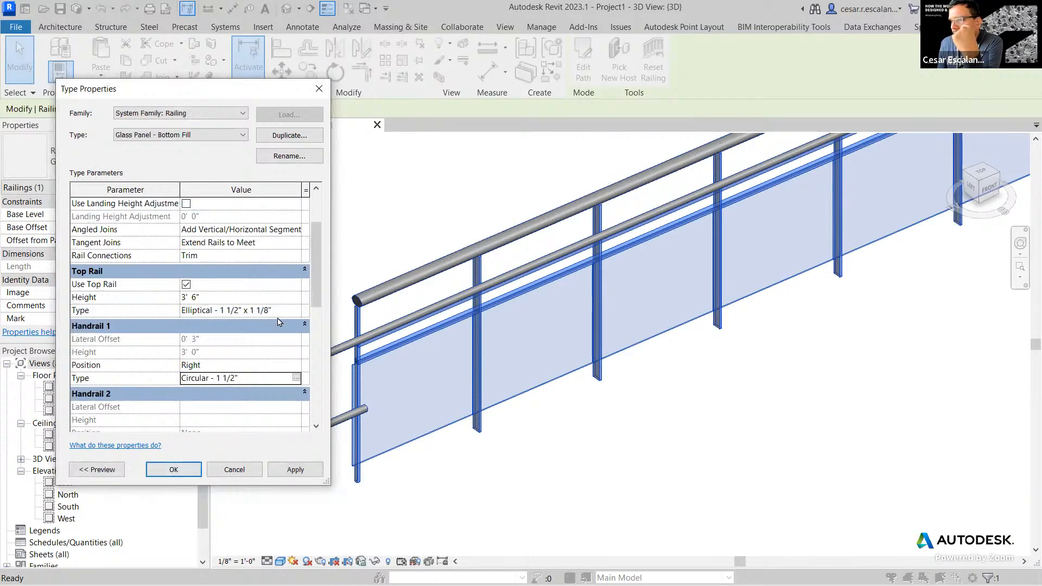
Step: Set the position of Handrail 1 to Left and Right and accept the railing type changes
left_click(223, 365)
left_click(294, 366)
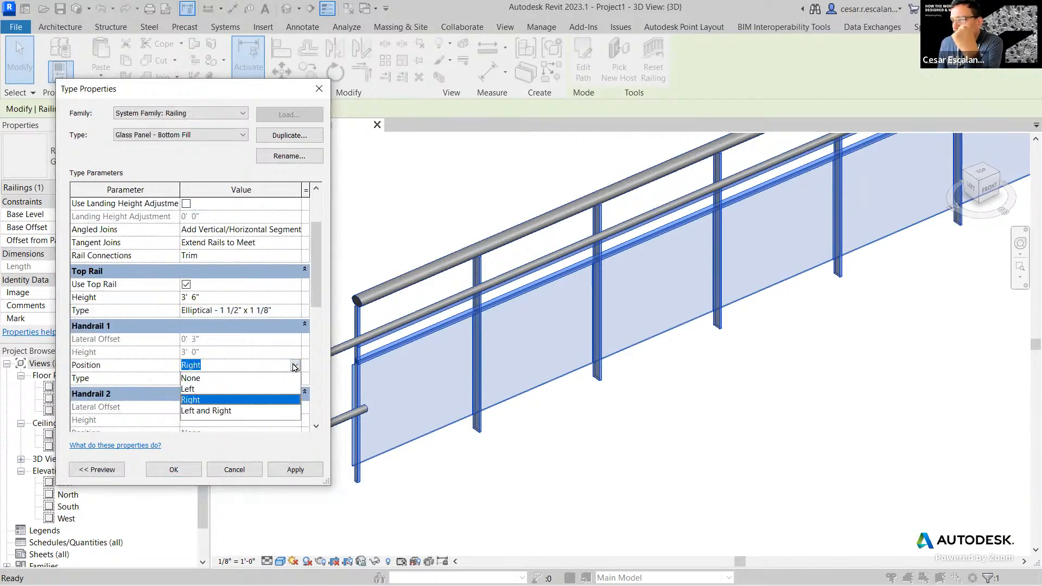
left_click(229, 411)
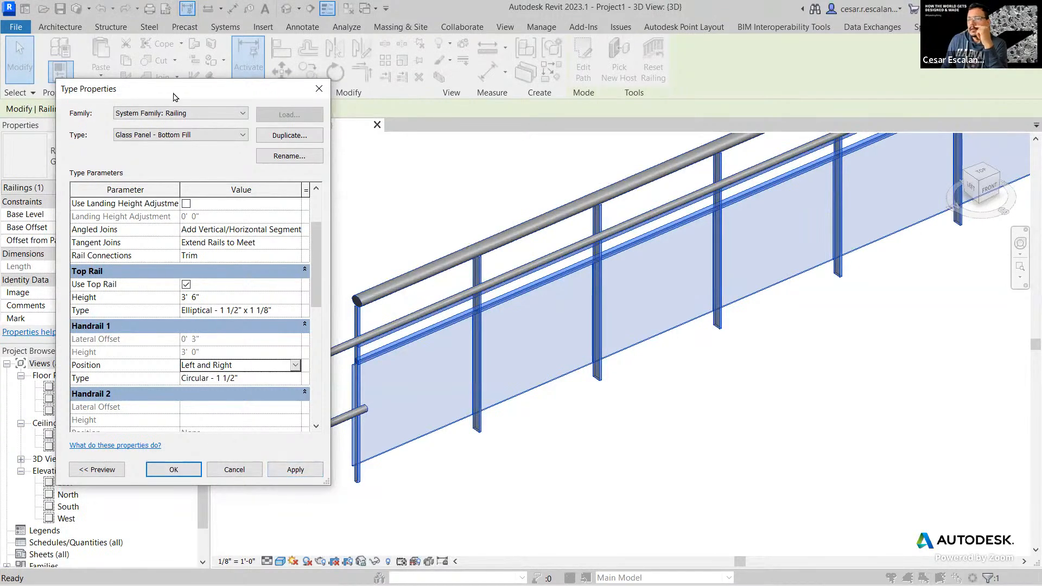
left_click(297, 470)
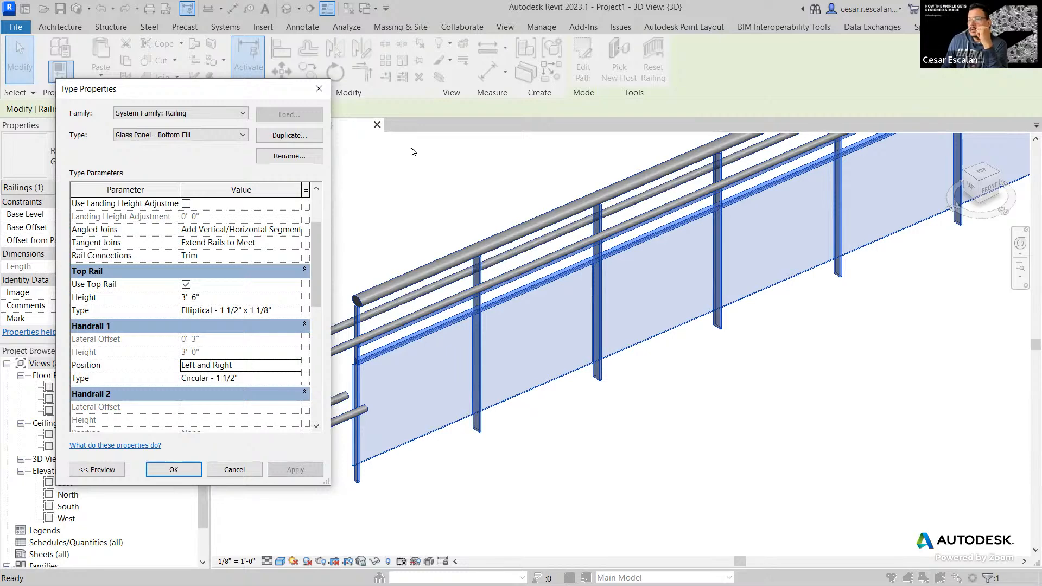
left_click_drag(411, 149, 856, 153)
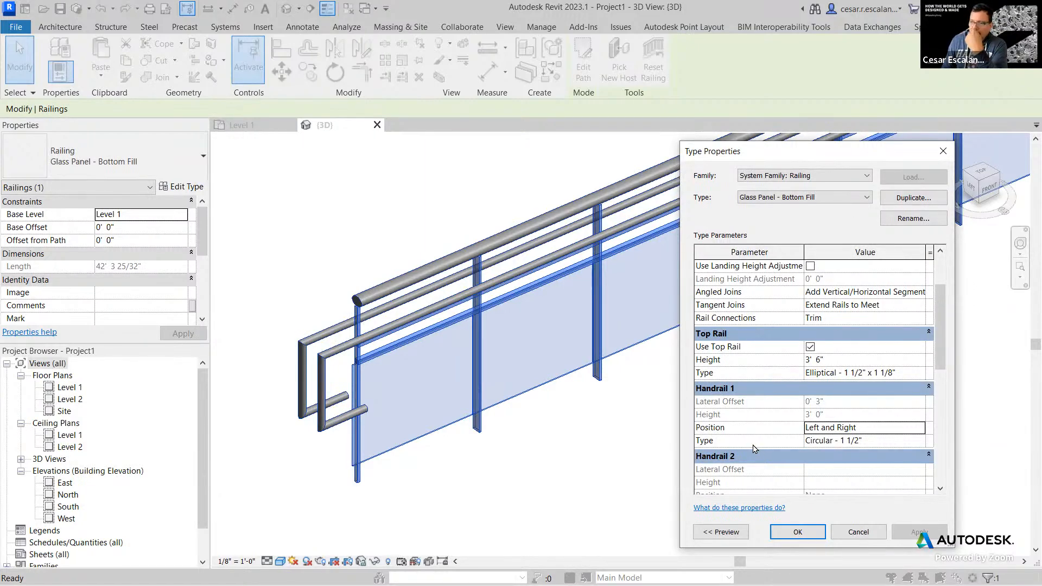
scroll(794, 488, "down", 2)
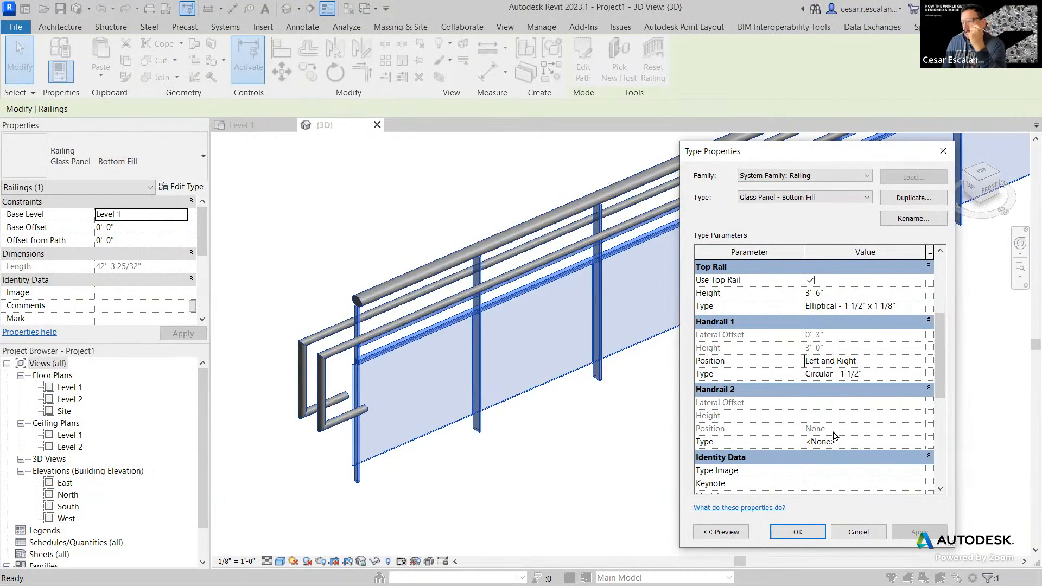
left_click(809, 531)
scroll(624, 432, "down", 4)
middle_click_drag(693, 394, 589, 420)
middle_click_drag(667, 439, 850, 368)
scroll(670, 421, "up", 3)
middle_click_drag(794, 399, 837, 391)
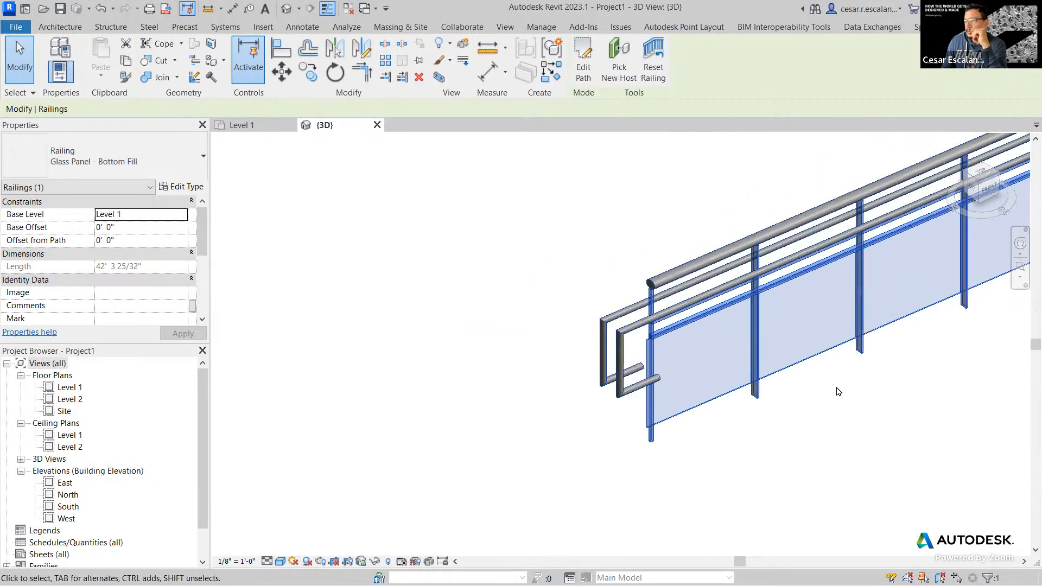
Step: Reopen the railing's type properties and open its non-continuous rail structure for editing
left_click(187, 186)
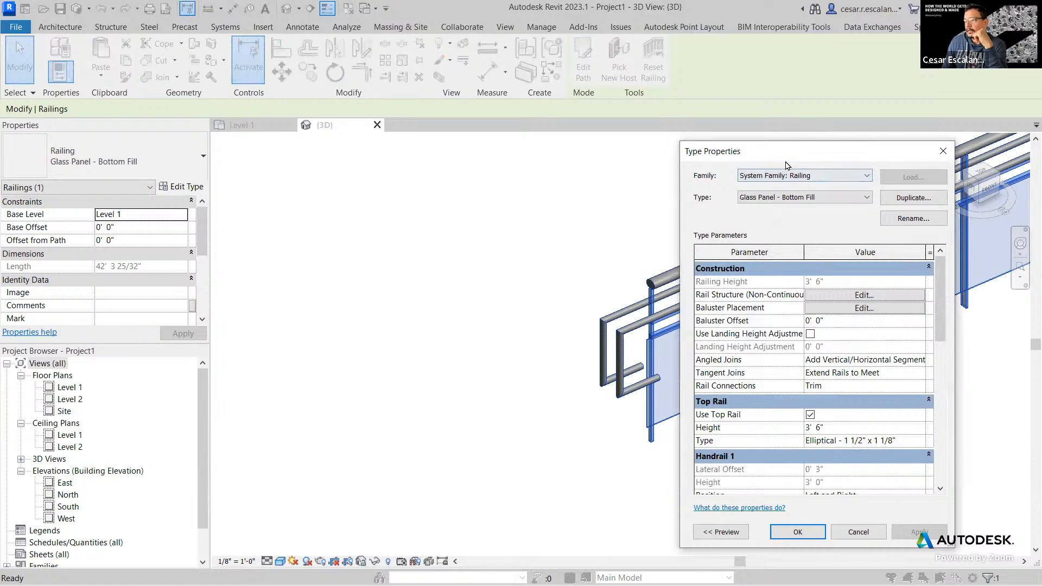
left_click_drag(786, 166, 263, 117)
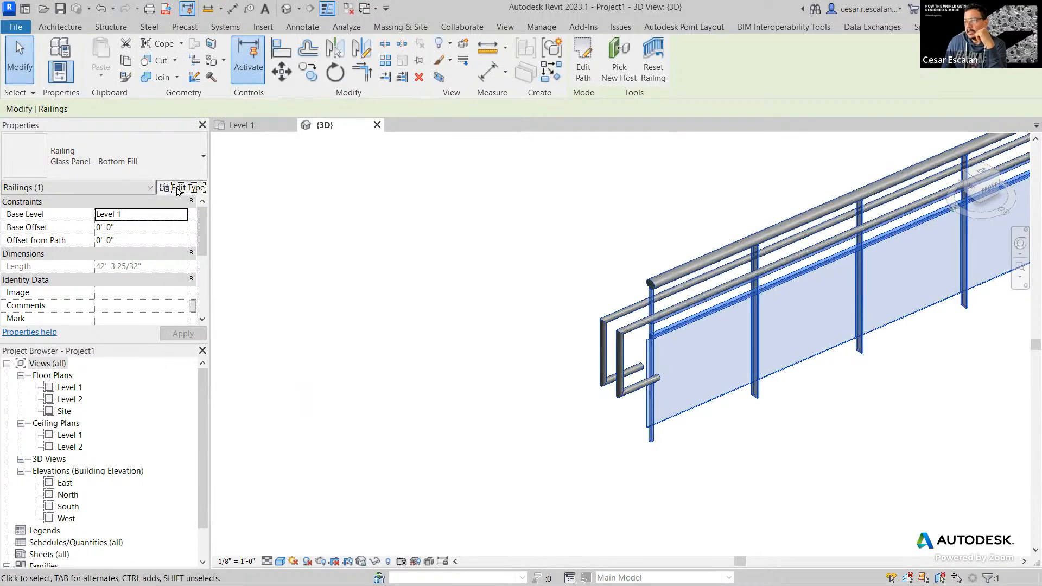
left_click(176, 189)
left_click(329, 250)
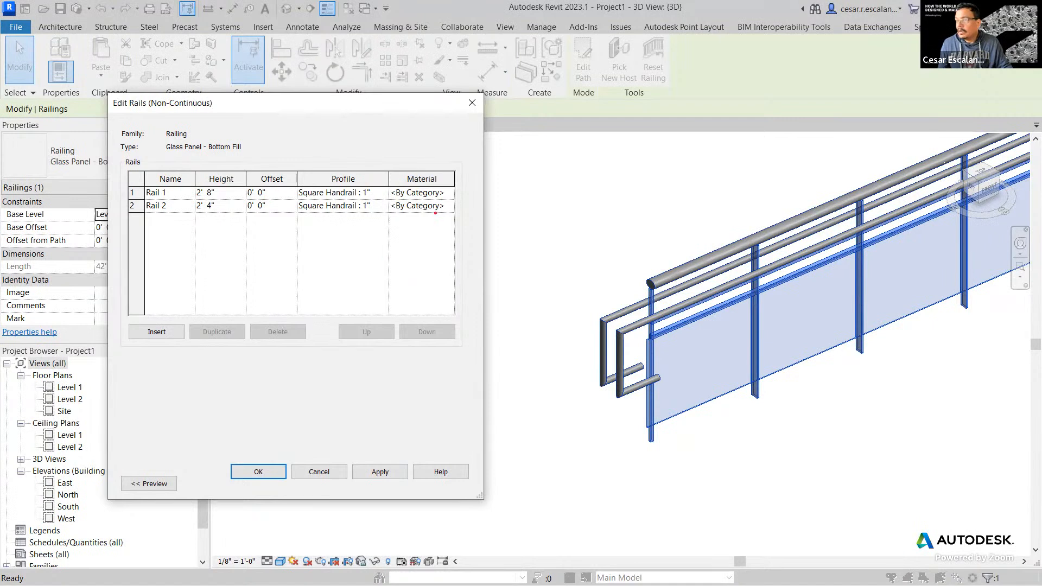
mouse_move(452, 195)
left_mouse_down()
mouse_move(590, 356)
mouse_move(693, 363)
mouse_move(695, 333)
left_mouse_up()
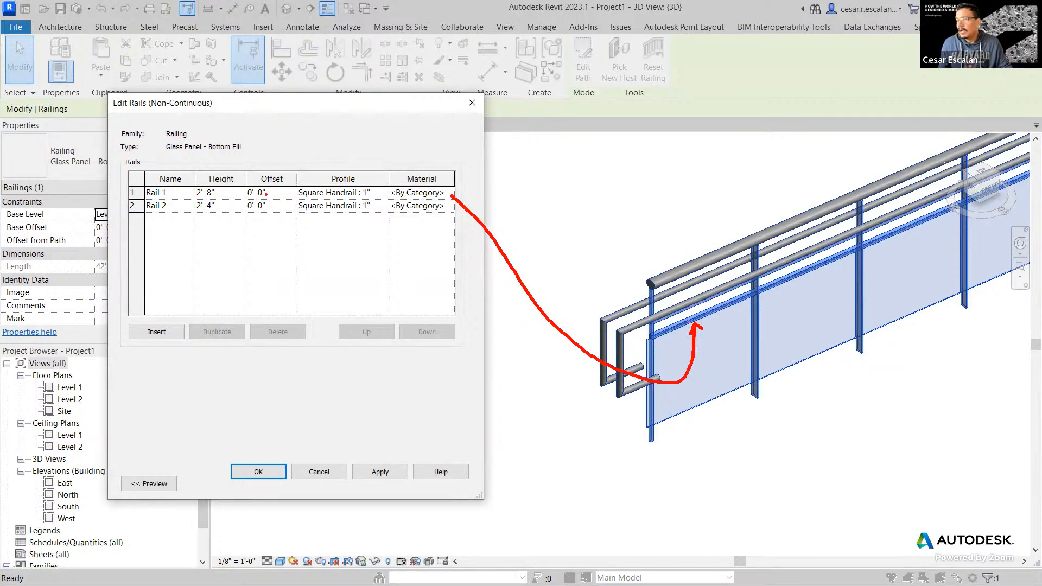
mouse_move(442, 210)
left_mouse_down()
mouse_move(571, 186)
mouse_move(679, 248)
mouse_move(693, 297)
left_mouse_up()
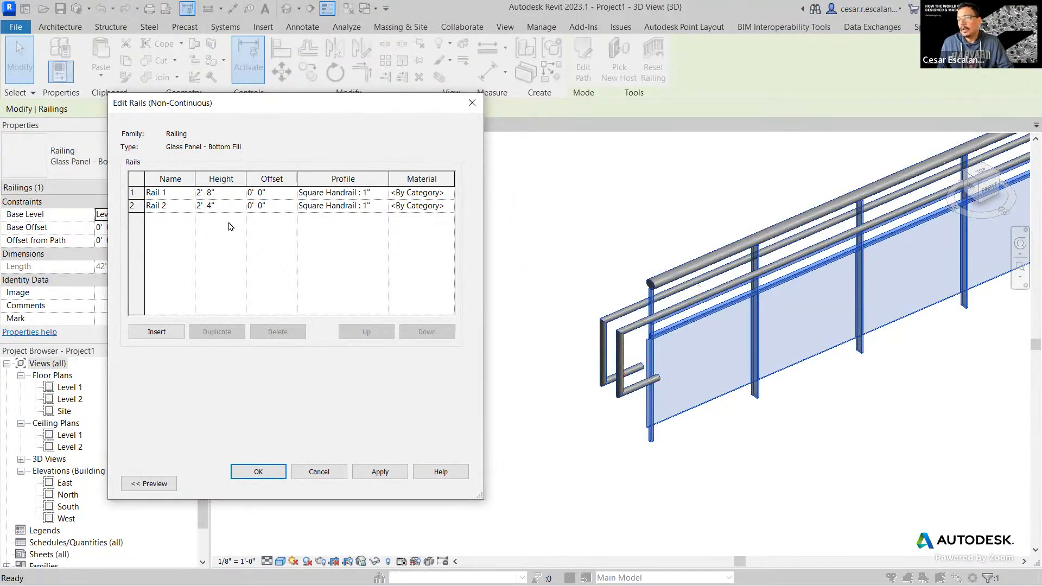
Step: Set the height of Rail 2 to 3' 0" and of Rail 1 to 3' 4", and accept the rail structure and railing type changes
left_click(237, 205)
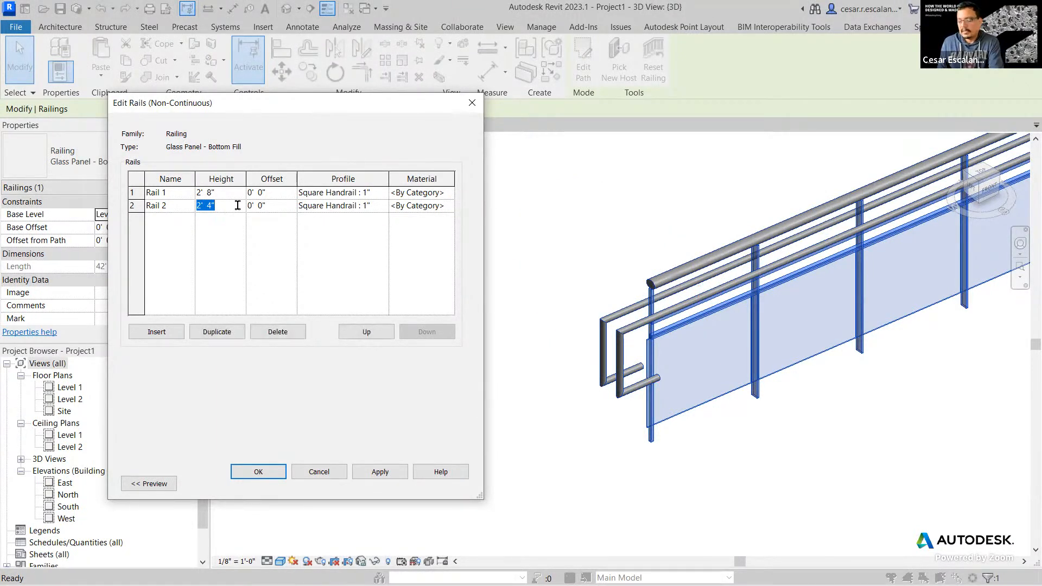
type("3")
left_click(233, 192)
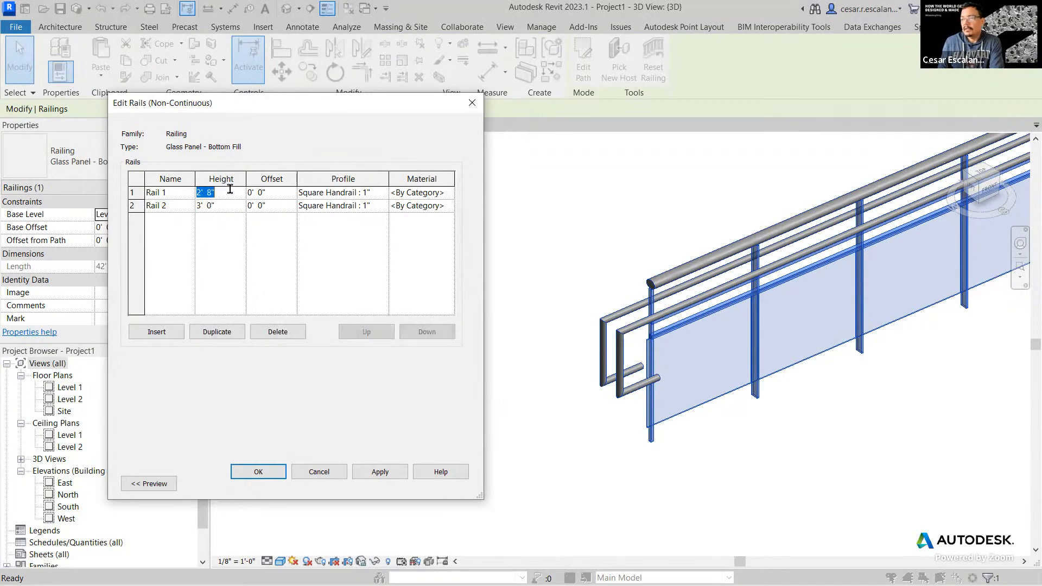
type("3")
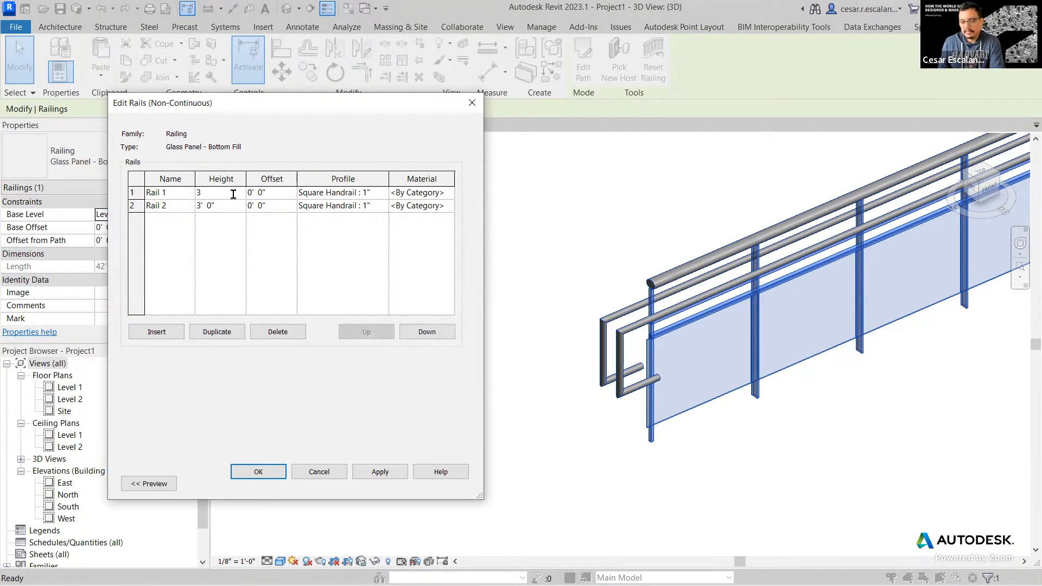
type("4")
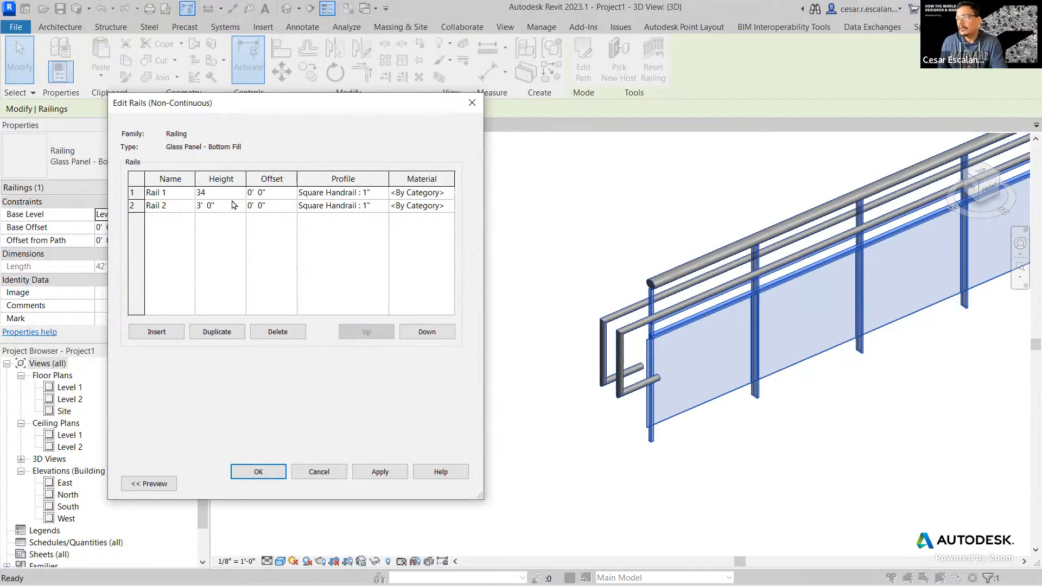
key("Return")
left_click(618, 310)
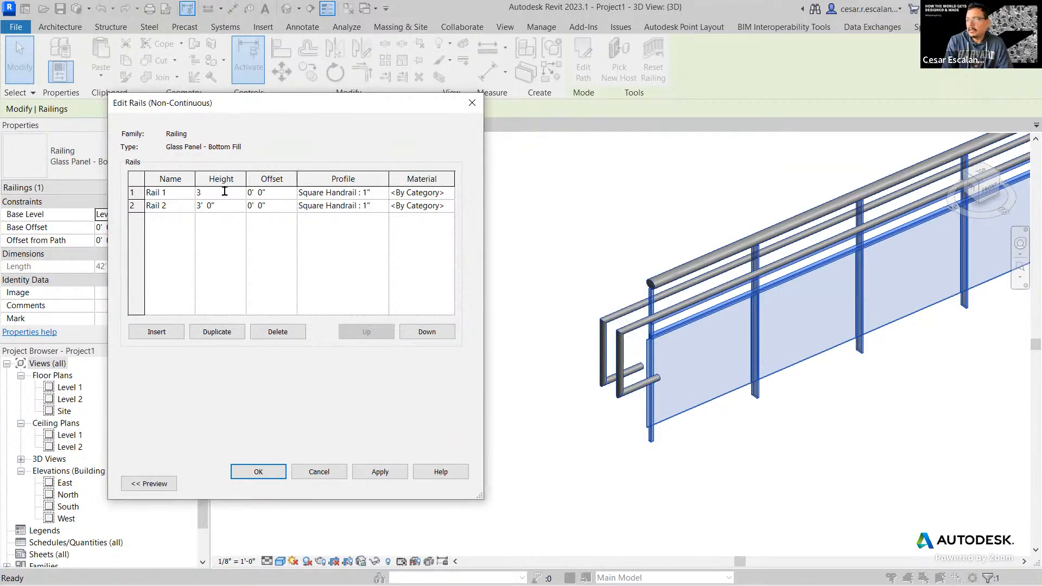
left_click(395, 477)
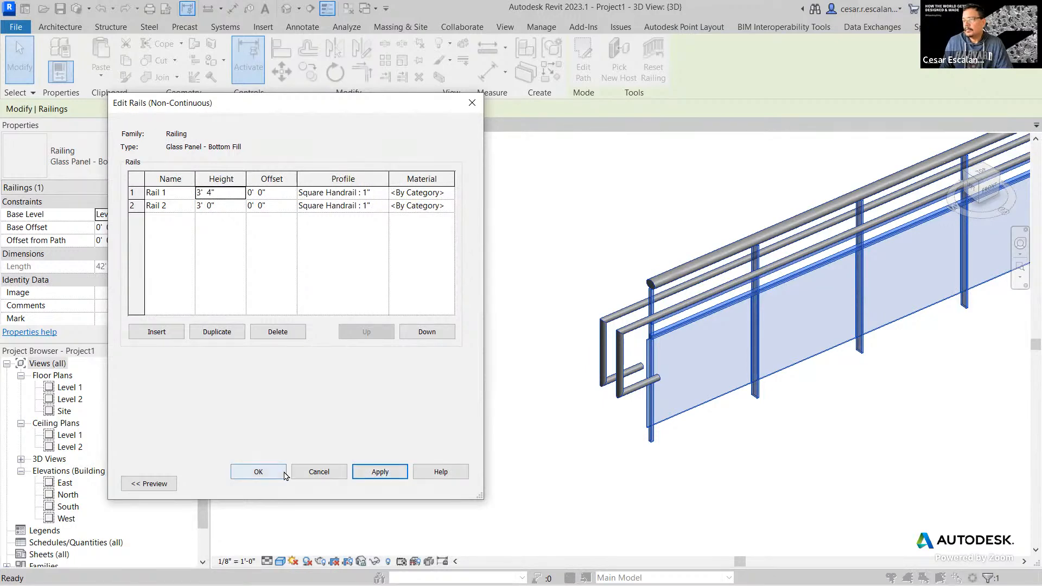
left_click(278, 477)
left_click(396, 482)
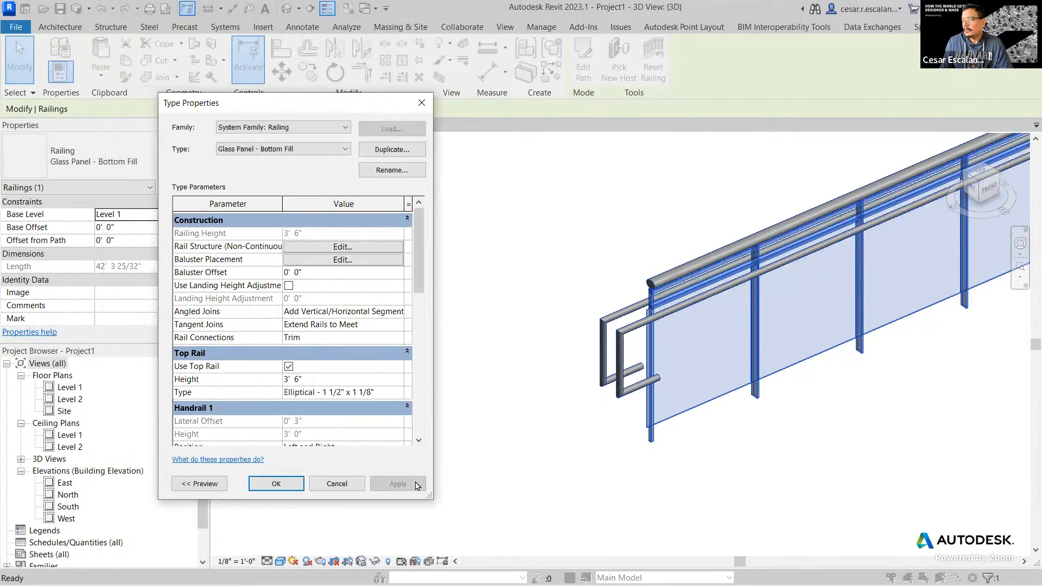
left_click(276, 483)
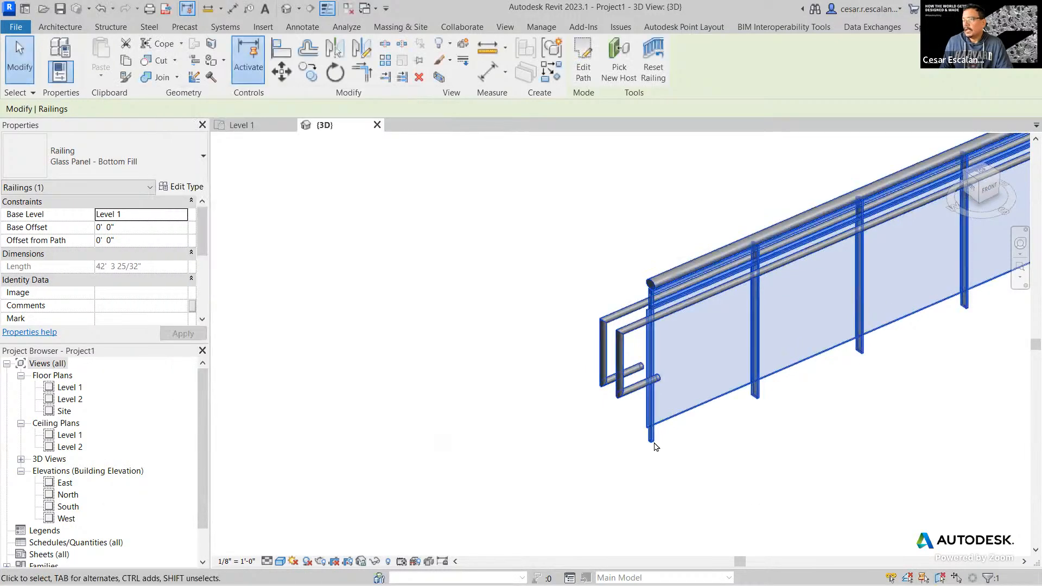
Step: Clear the railing selection and examine the intermediate rails beneath the top rail up close and along the railing
key("Escape")
scroll(719, 336, "up", 5)
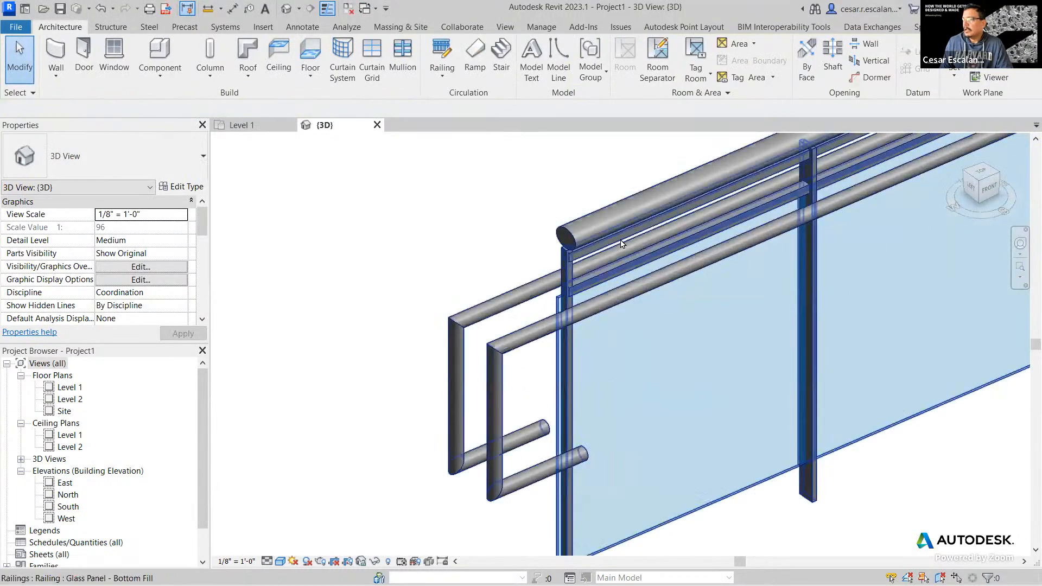
scroll(616, 297, "down", 2)
scroll(644, 552, "down", 2)
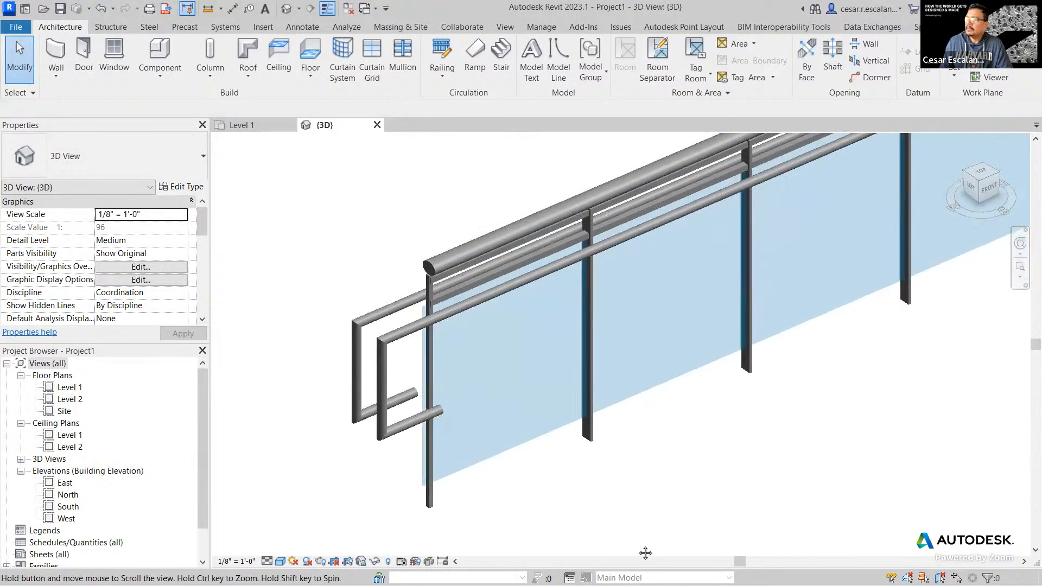
scroll(642, 546, "down", 2)
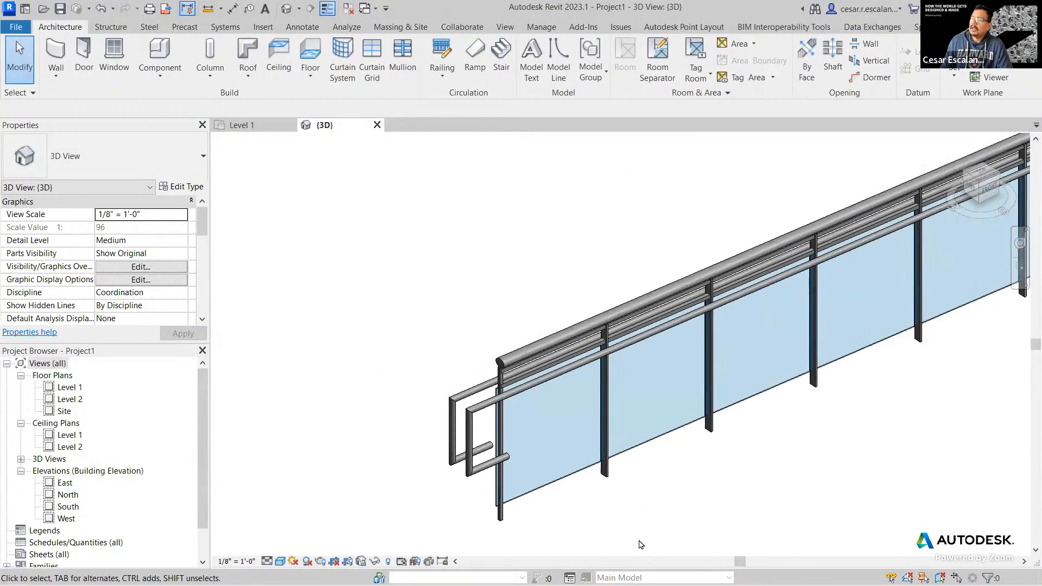
Step: Select the glass panel railing and examine its straight run from the handrail end to the corner
left_click(613, 473)
middle_click_drag(663, 463, 547, 380, "shift")
scroll(632, 520, "down", 3)
scroll(547, 380, "down", 2)
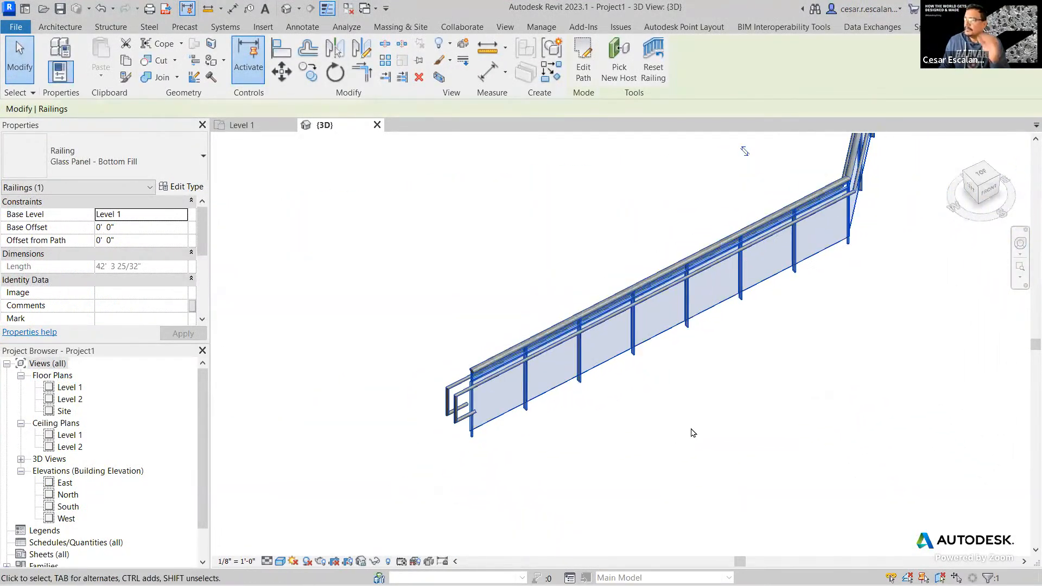
scroll(691, 425, "up", 2)
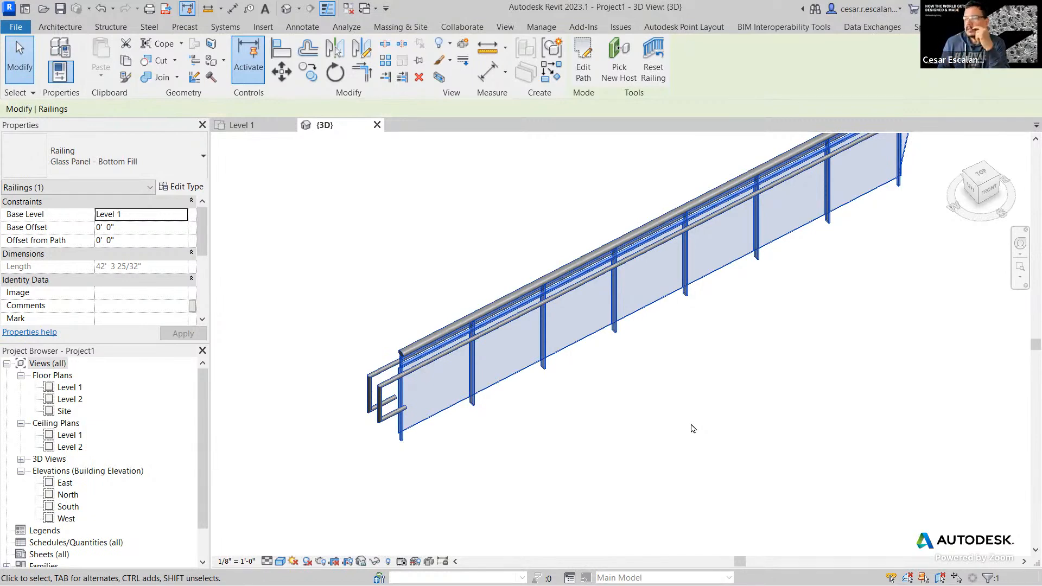
scroll(606, 406, "up", 1)
scroll(606, 406, "down", 2)
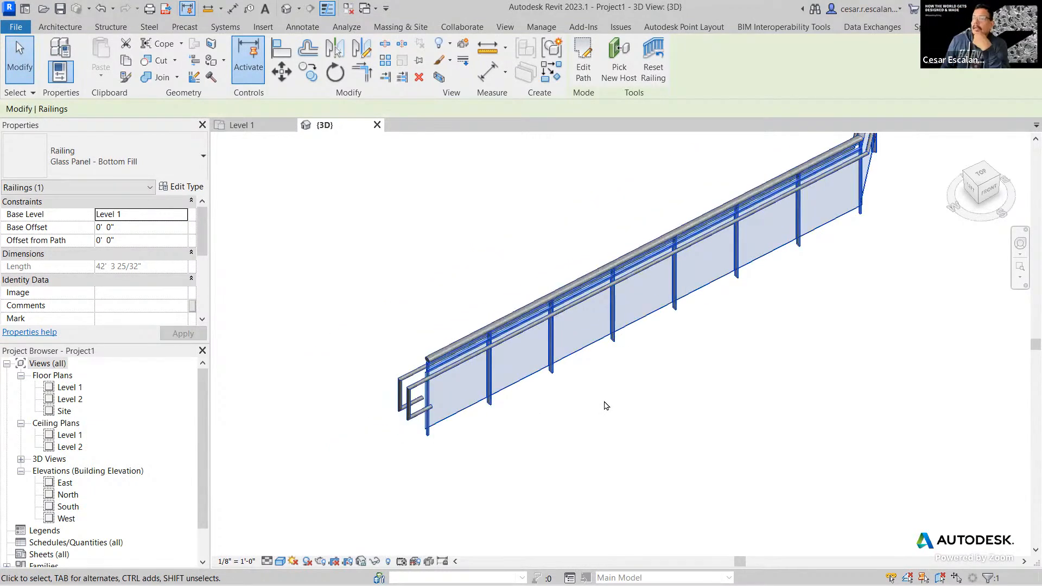
scroll(606, 406, "up", 1)
scroll(606, 406, "down", 3)
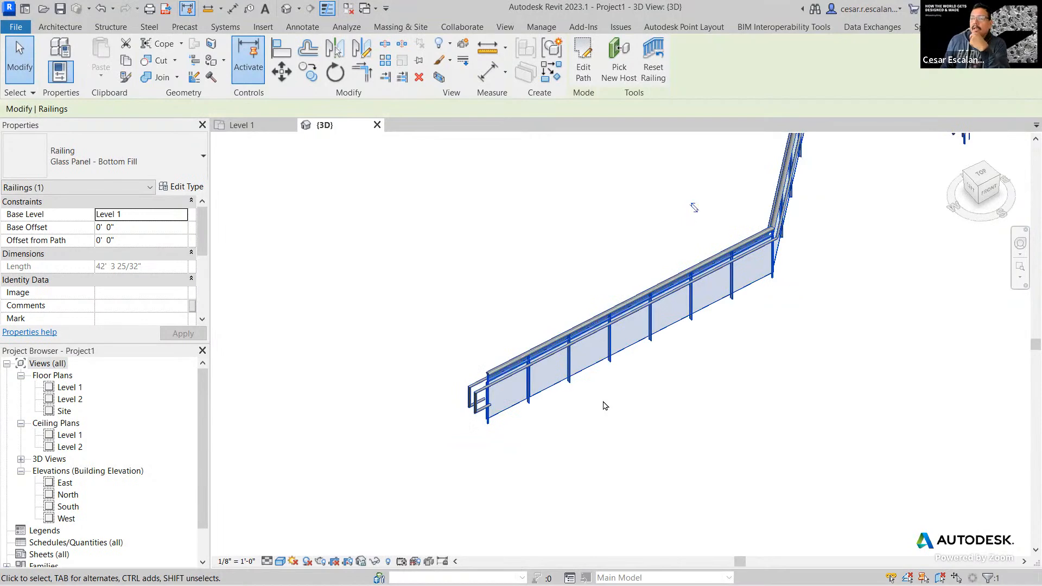
Step: Review the selected railing type's baluster placement settings, and close them and the type properties without changes
left_click(194, 188)
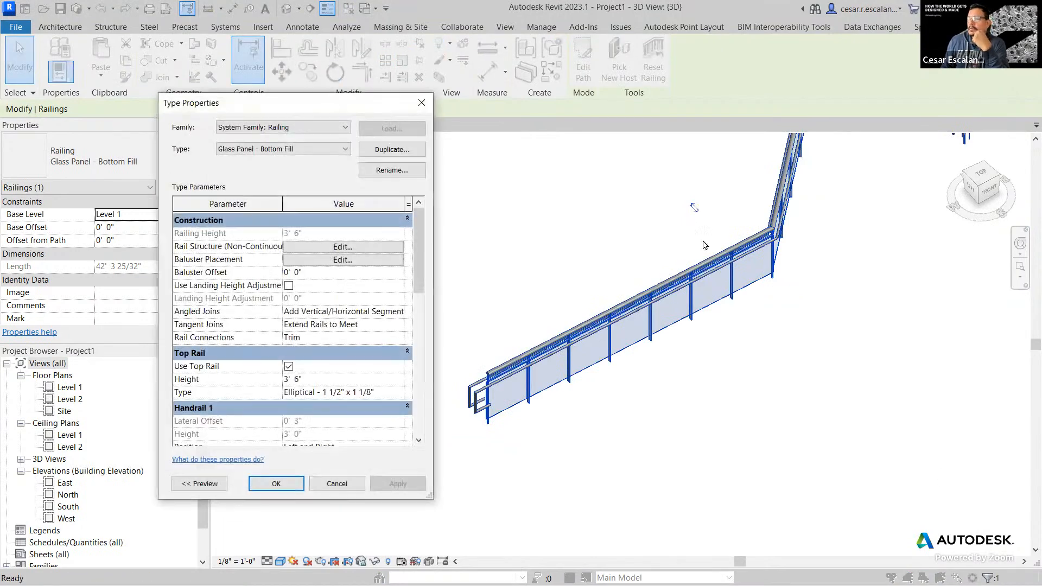
left_click(343, 260)
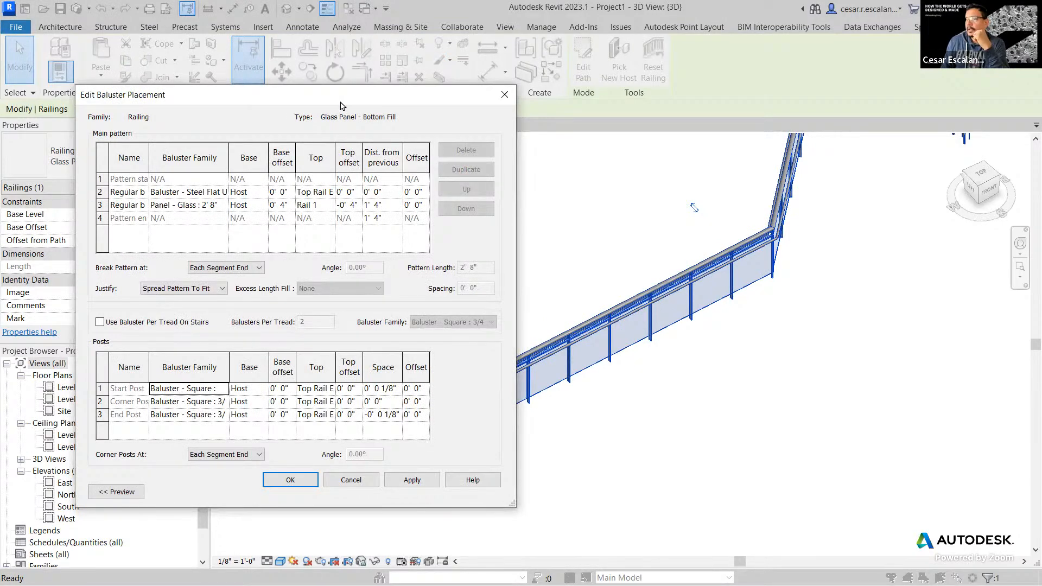
left_click_drag(341, 105, 299, 84)
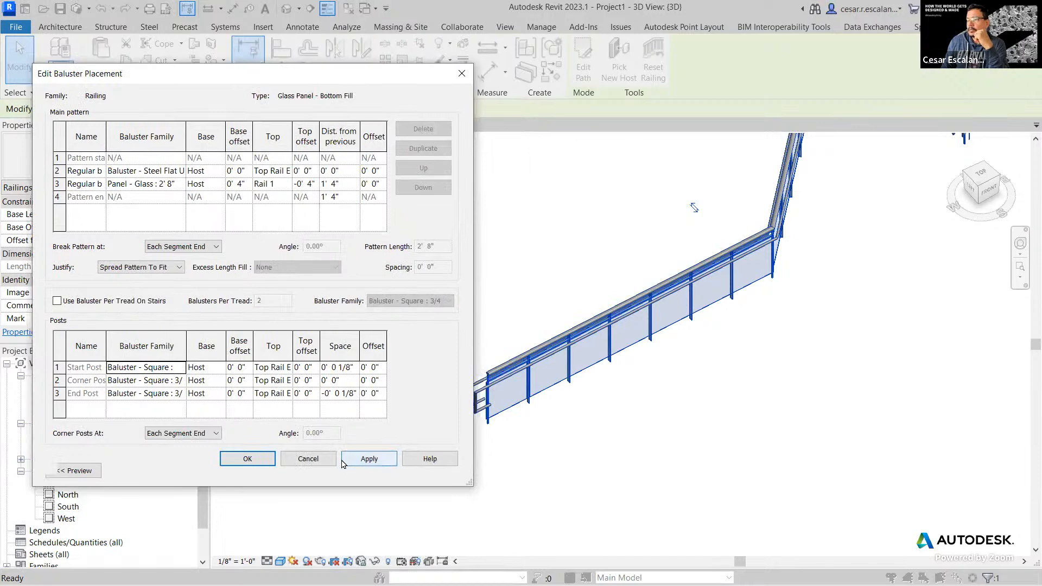
left_click(309, 459)
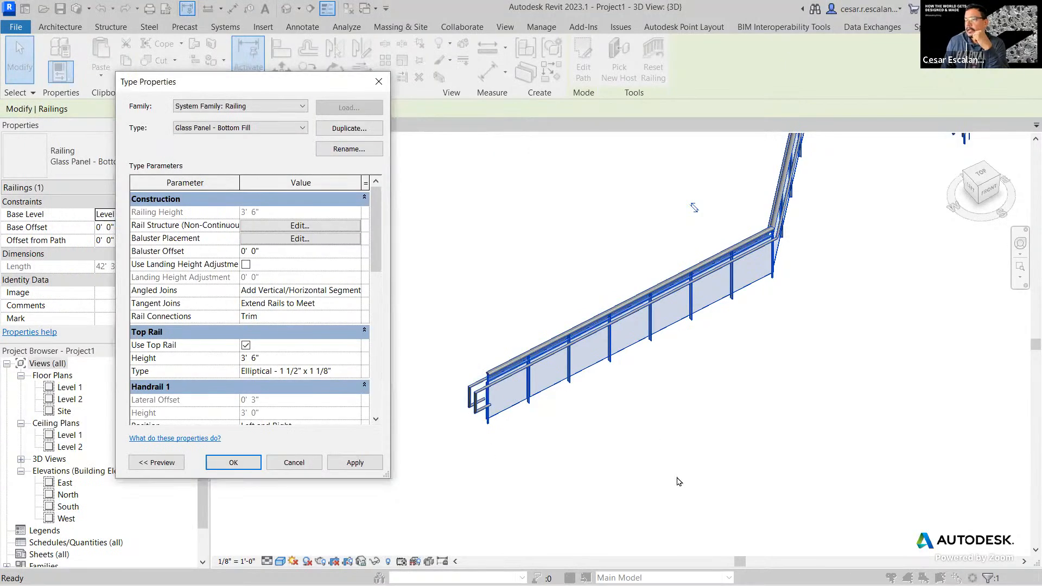
left_click(293, 462)
Step: Examine the railing's handrail extensions, posts and glass panels up close and from farther away
middle_click_drag(744, 472, 825, 540)
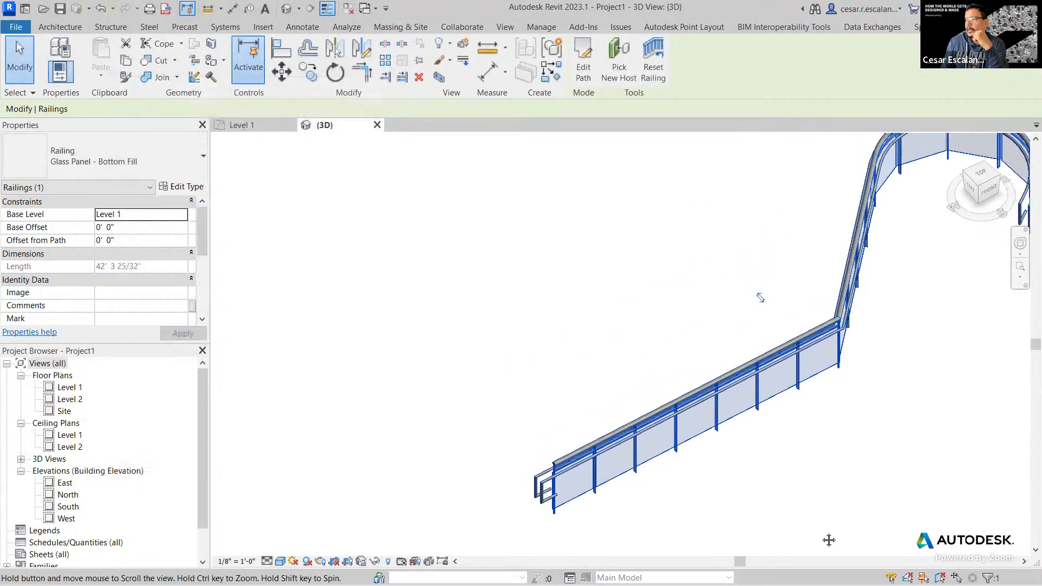
scroll(655, 522, "up", 3)
middle_click_drag(691, 540, 713, 585)
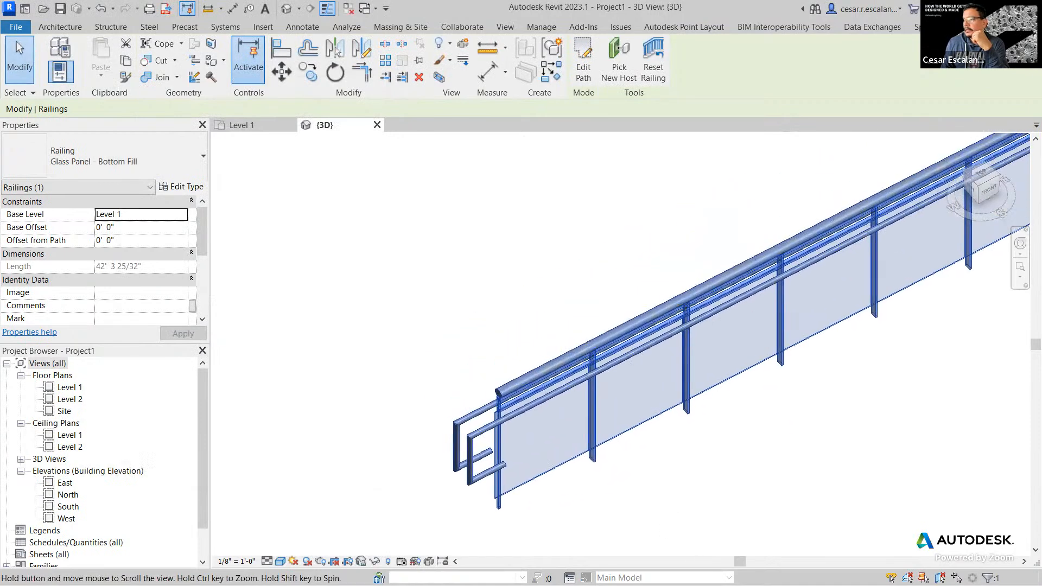
scroll(643, 557, "down", 1)
scroll(641, 557, "down", 1)
middle_click_drag(629, 477, 600, 453)
scroll(601, 453, "down", 2)
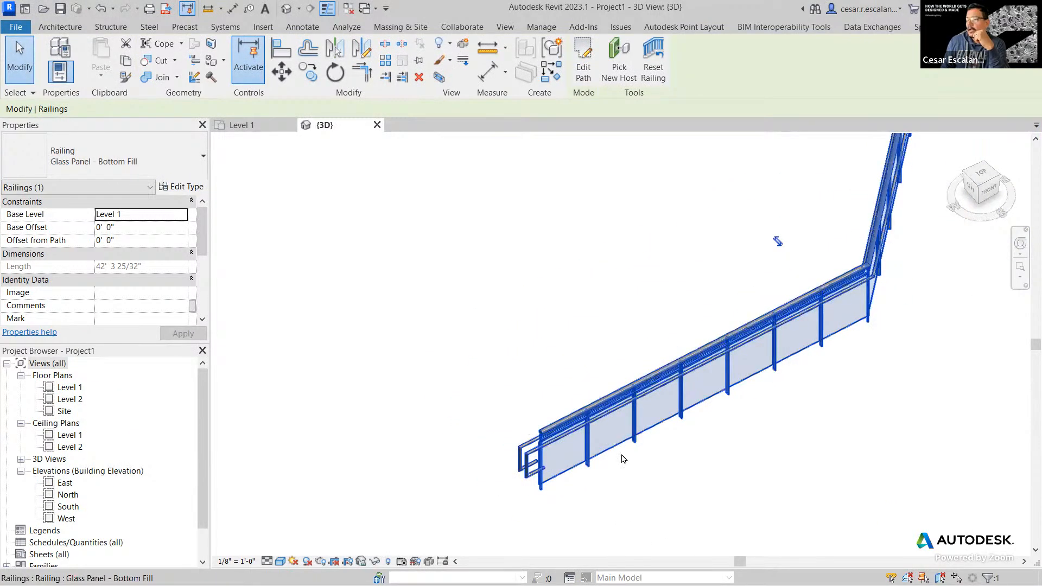
left_click(622, 455)
left_click(627, 445)
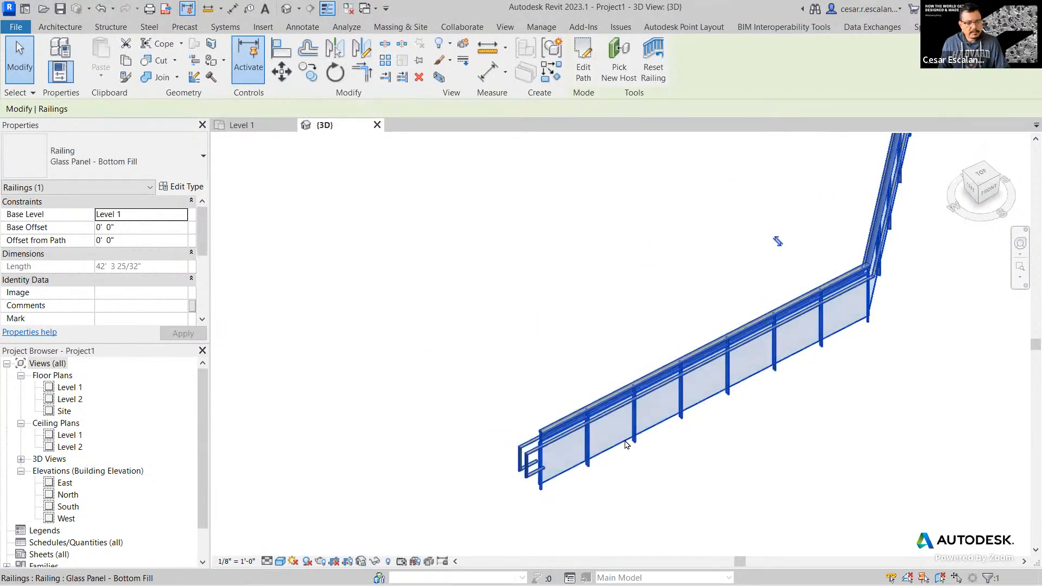
Step: Create a short Glass Panel - Bottom Fill railing in front of the existing one from a straight path about 7' 8" long
double_click(627, 445)
middle_click_drag(640, 495, 570, 394)
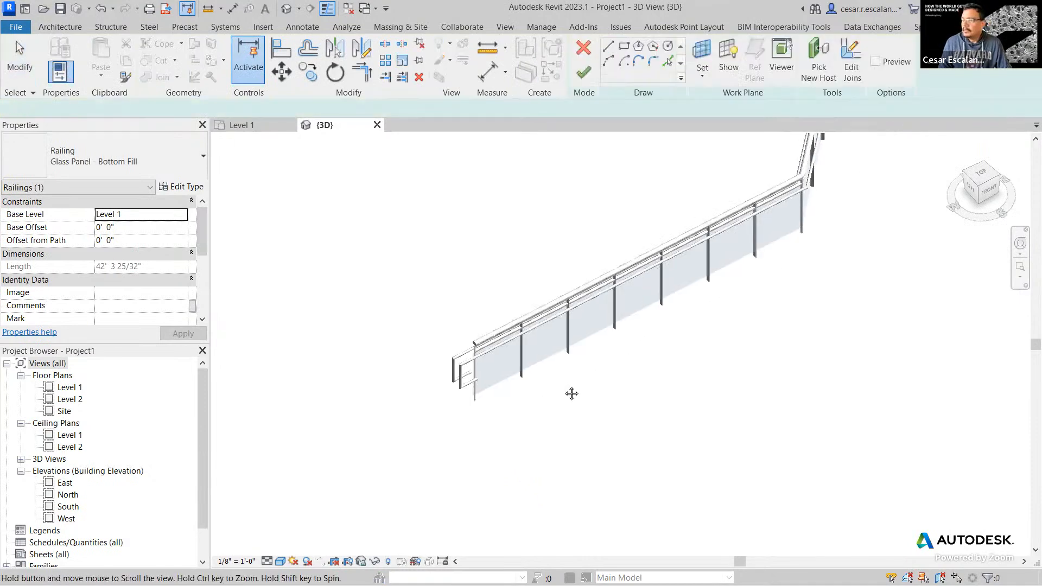
left_click(603, 488)
left_click(749, 422)
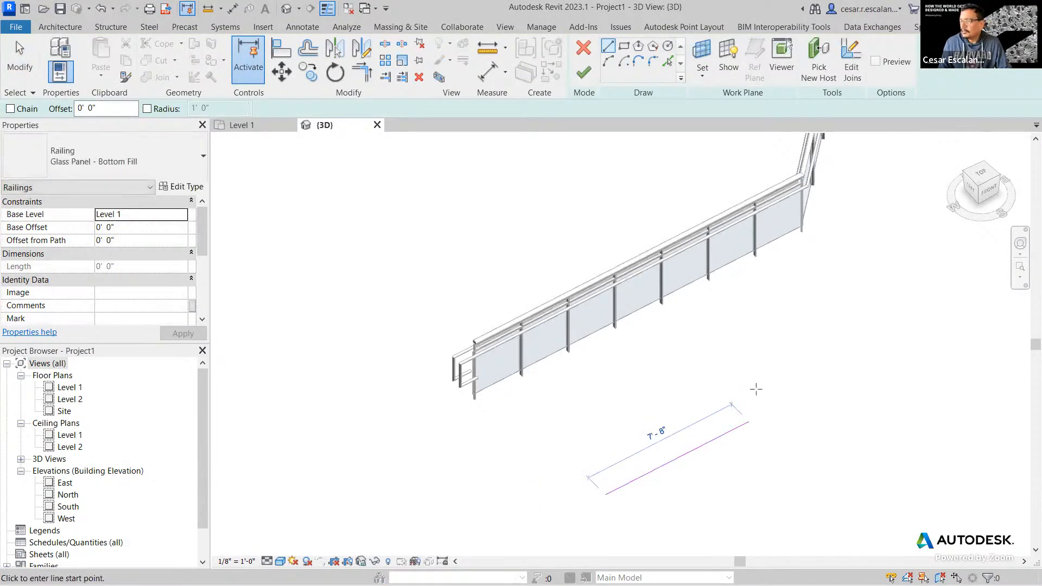
left_click(751, 356)
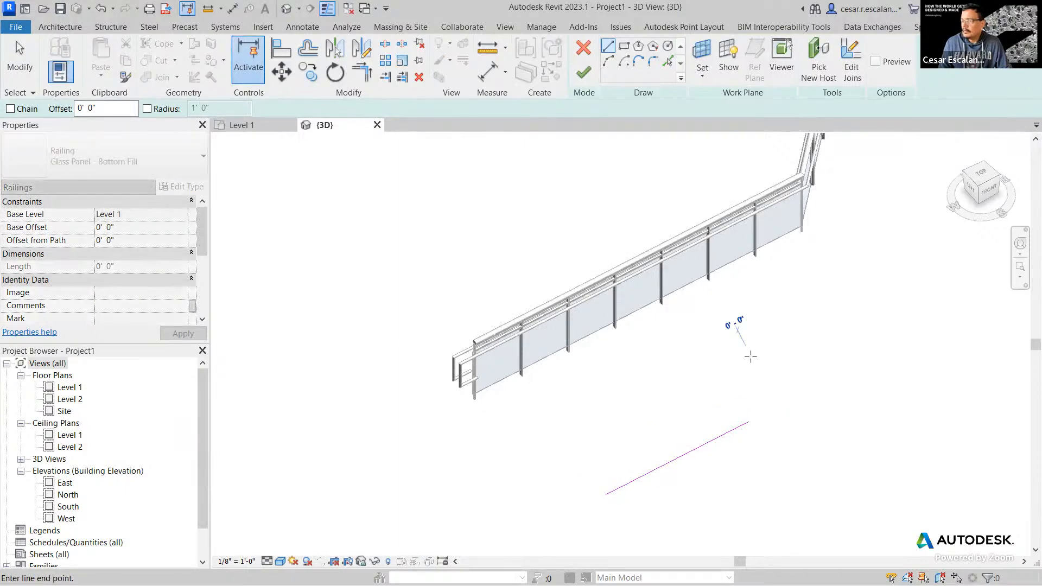
key("Escape")
left_click(584, 72)
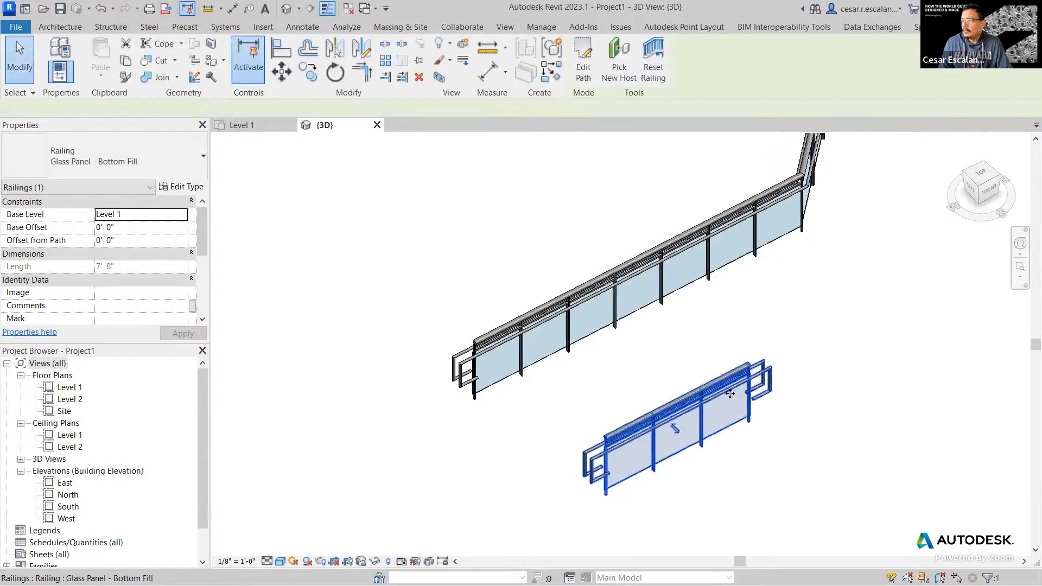
Step: Inspect the short straight railing up close and delete the original long railing behind it
left_click(713, 521)
scroll(691, 480, "up", 2)
scroll(690, 480, "up", 2)
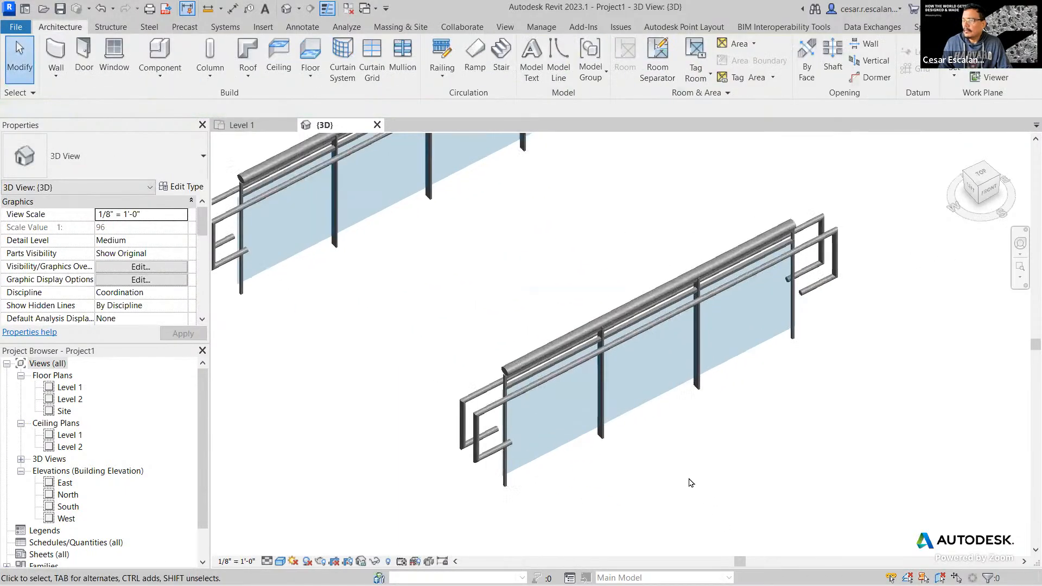
scroll(628, 474, "up", 3)
middle_click_drag(627, 475, 740, 559)
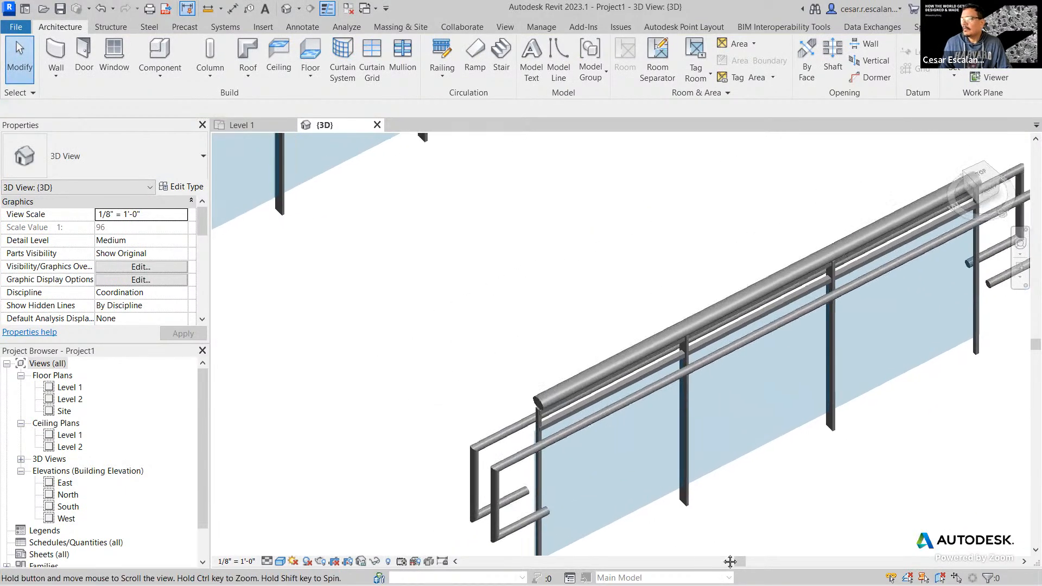
scroll(485, 288, "down", 2)
scroll(484, 288, "down", 1)
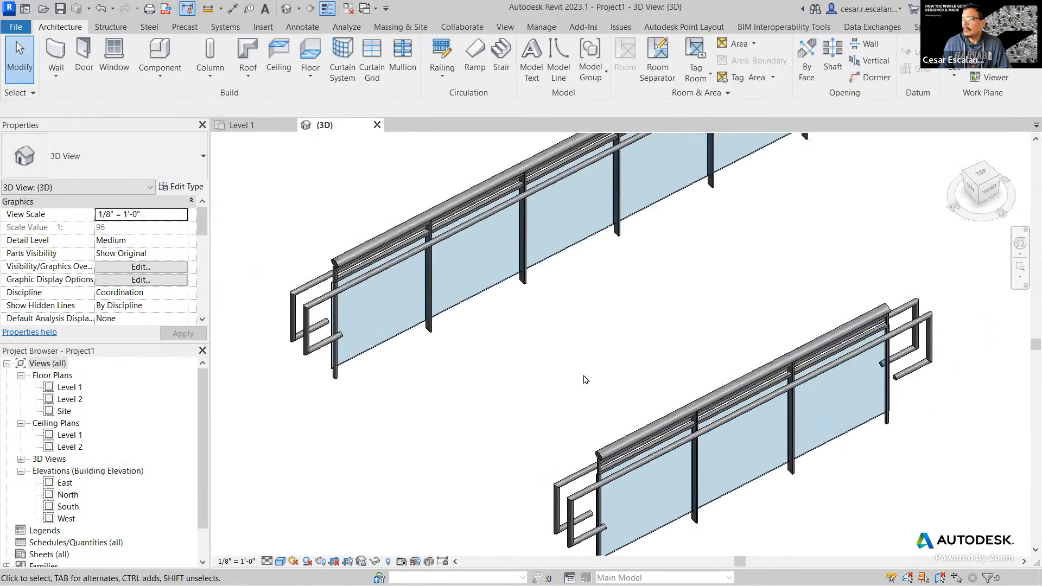
left_click(495, 294)
key("Delete")
middle_click_drag(271, 313, 380, 256)
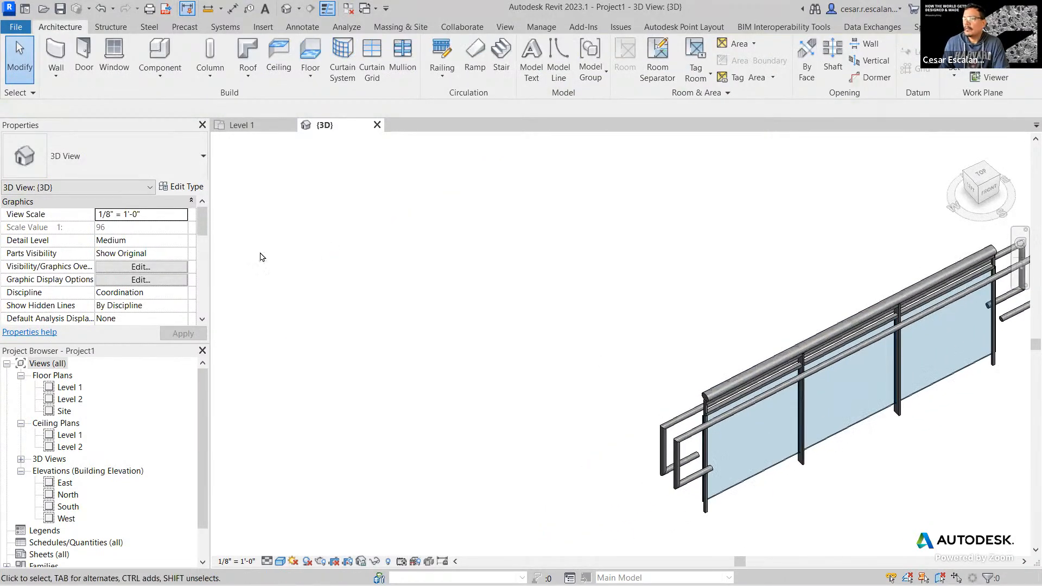
Step: Review the baluster pattern and posts of the short straight railing, and close its type settings without changes
left_click(729, 386)
left_click(180, 186)
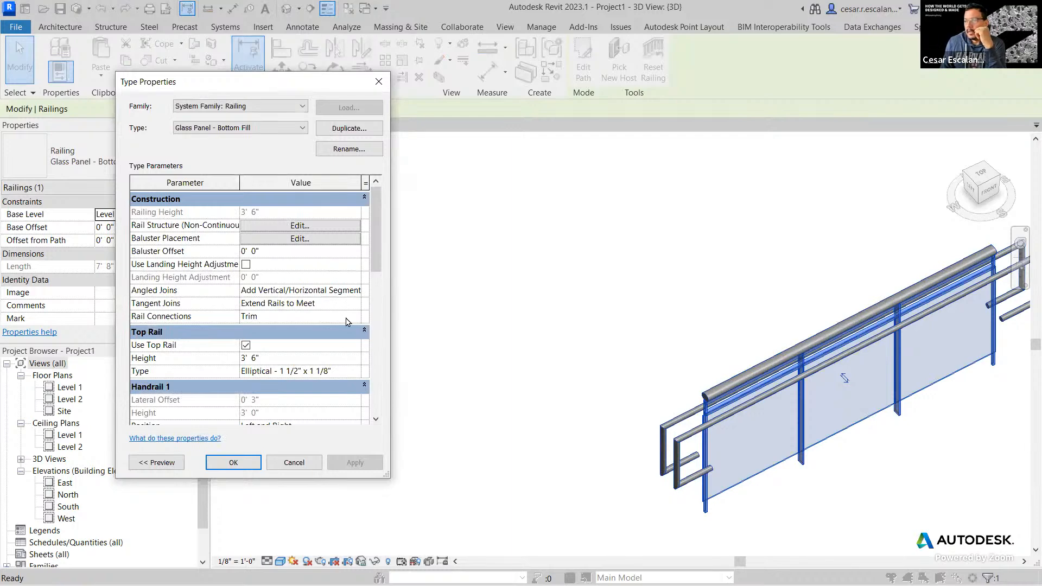
left_click(292, 240)
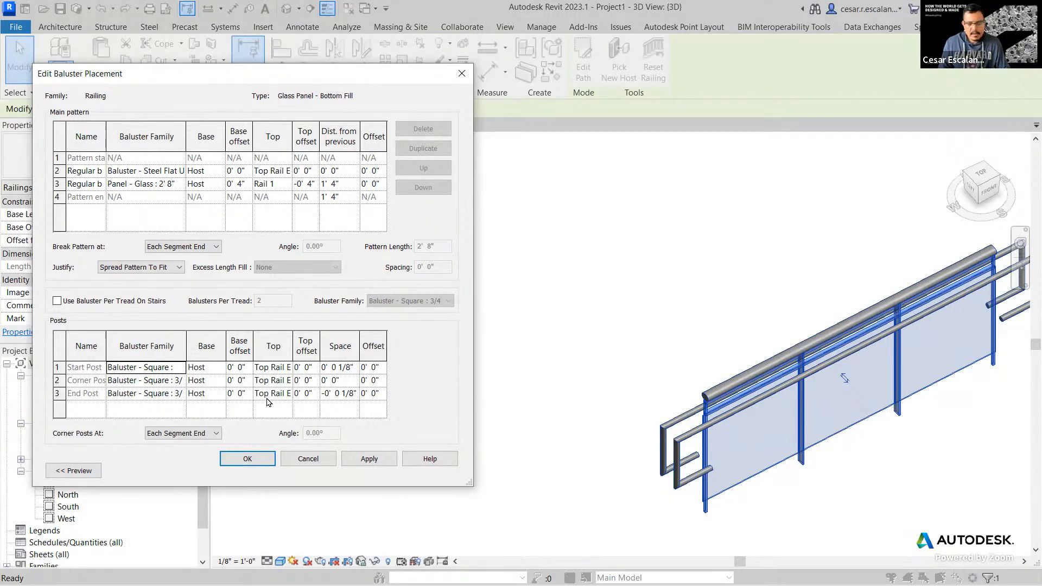
left_click(308, 459)
left_click(297, 464)
Step: Delete the short straight railing
left_click(637, 408)
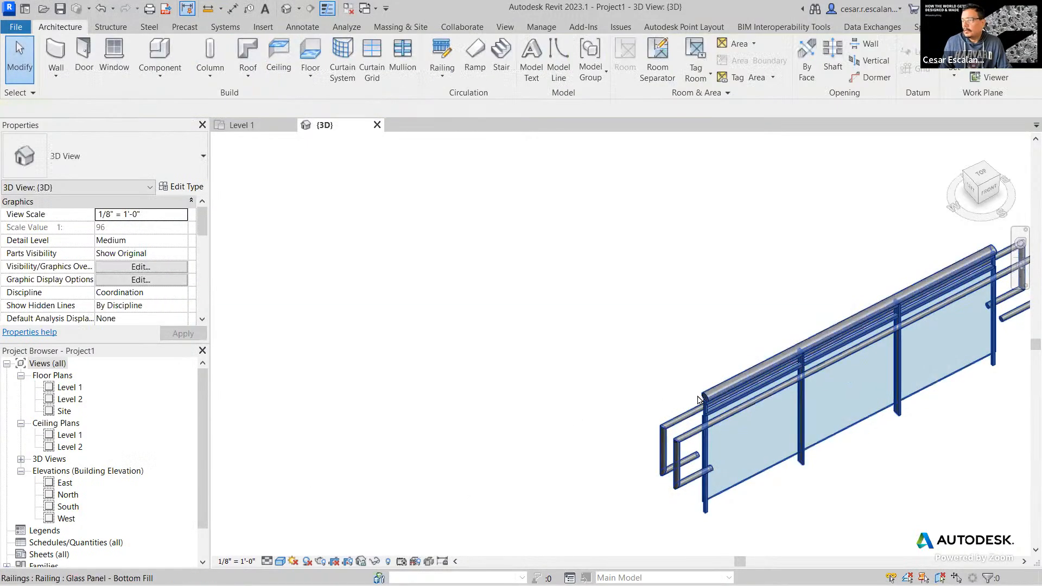
left_click(699, 398)
key("Delete")
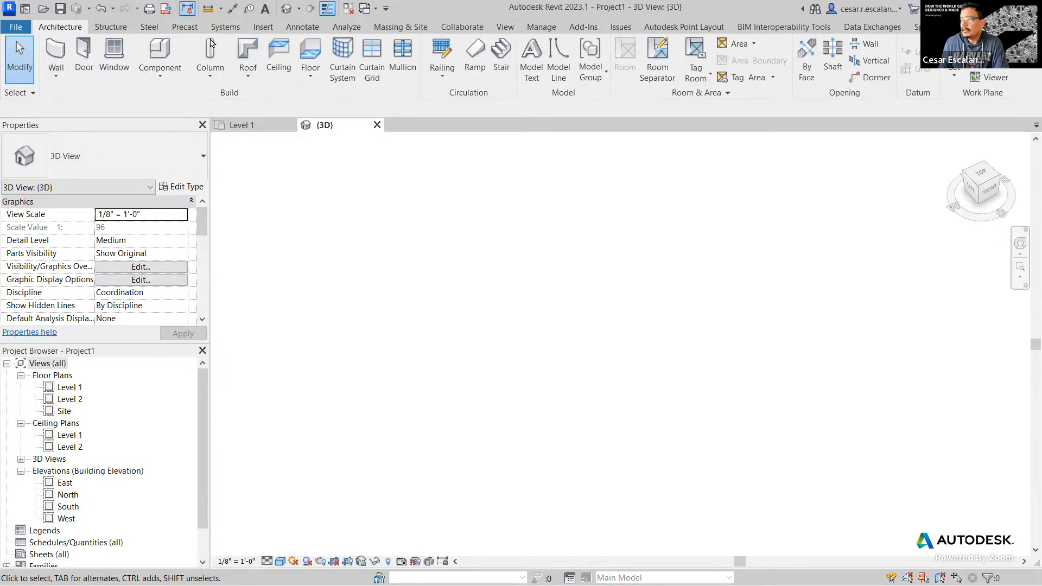
left_click(501, 52)
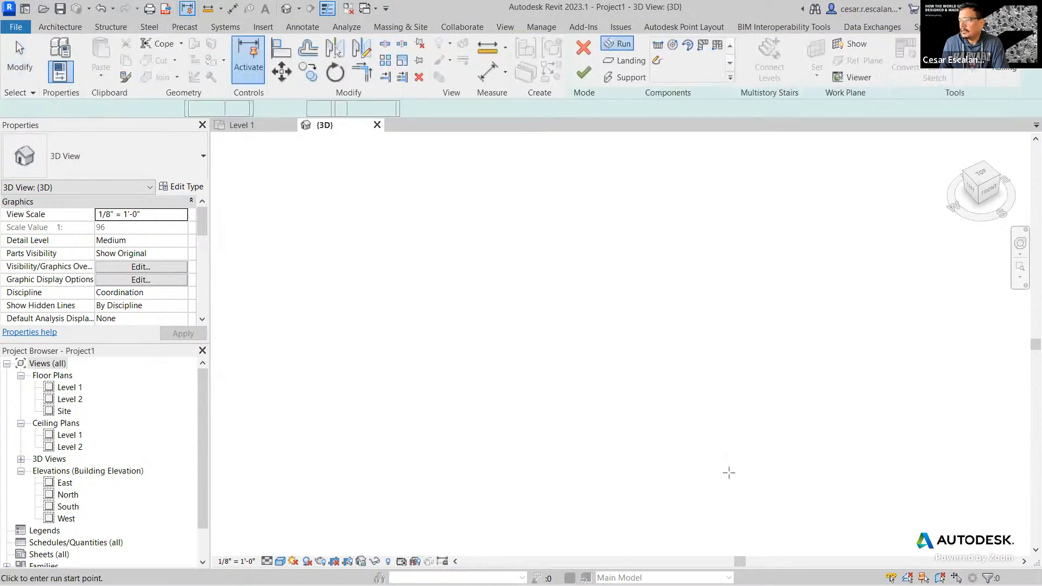
left_click(704, 477)
left_click(516, 161)
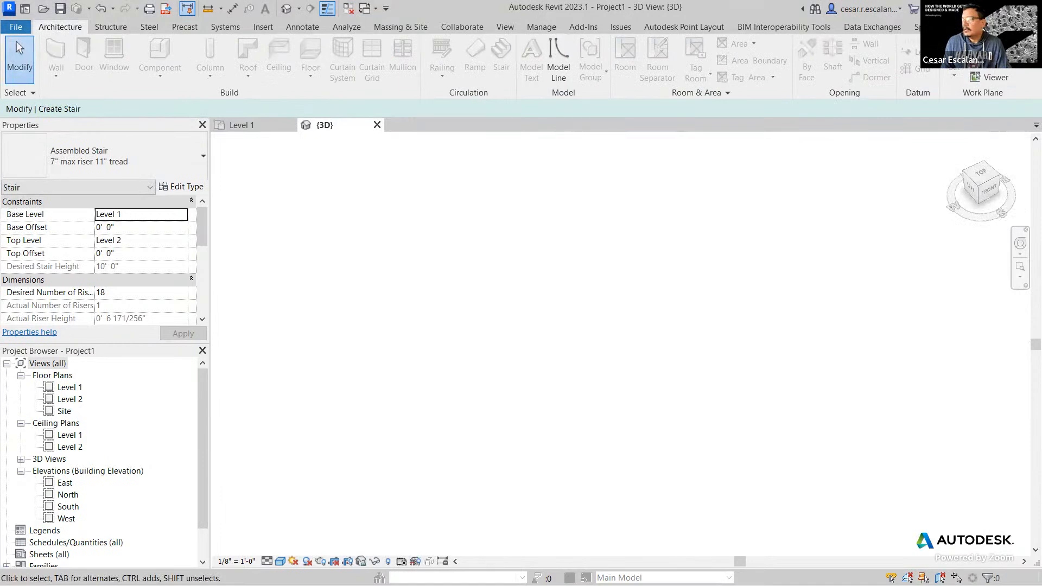
left_click(985, 27)
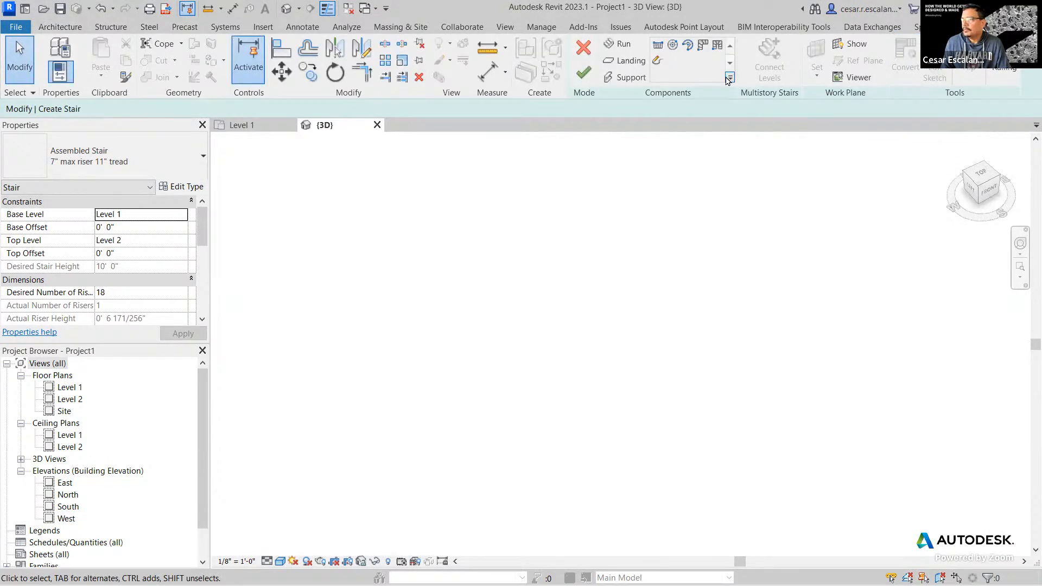
left_click(584, 47)
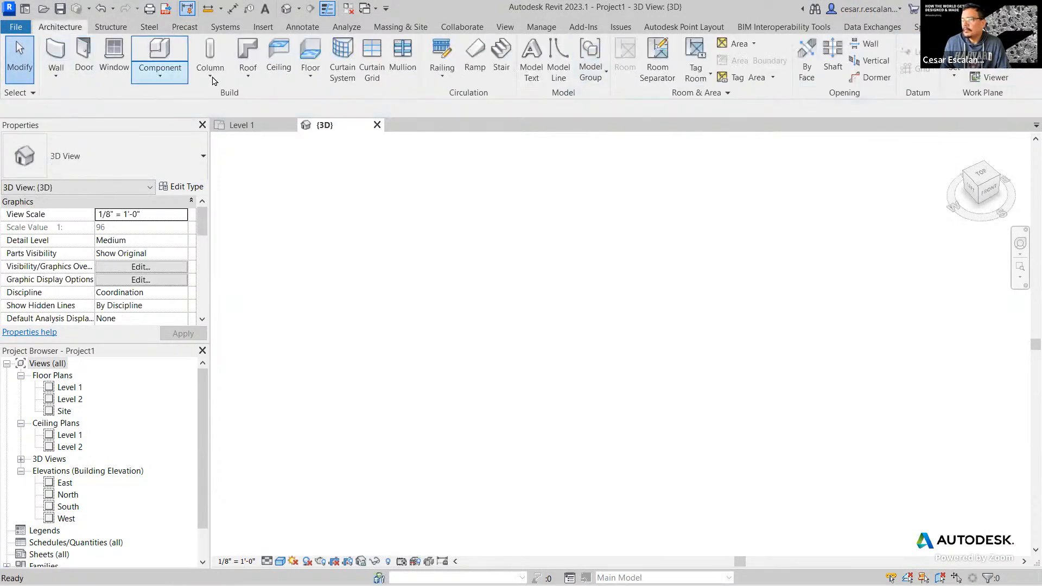
Step: Create a Glass Panel - Bottom Fill railing from a two-segment path with one corner, first segment about 4' 10" and total length about 9' 10"
left_click(442, 53)
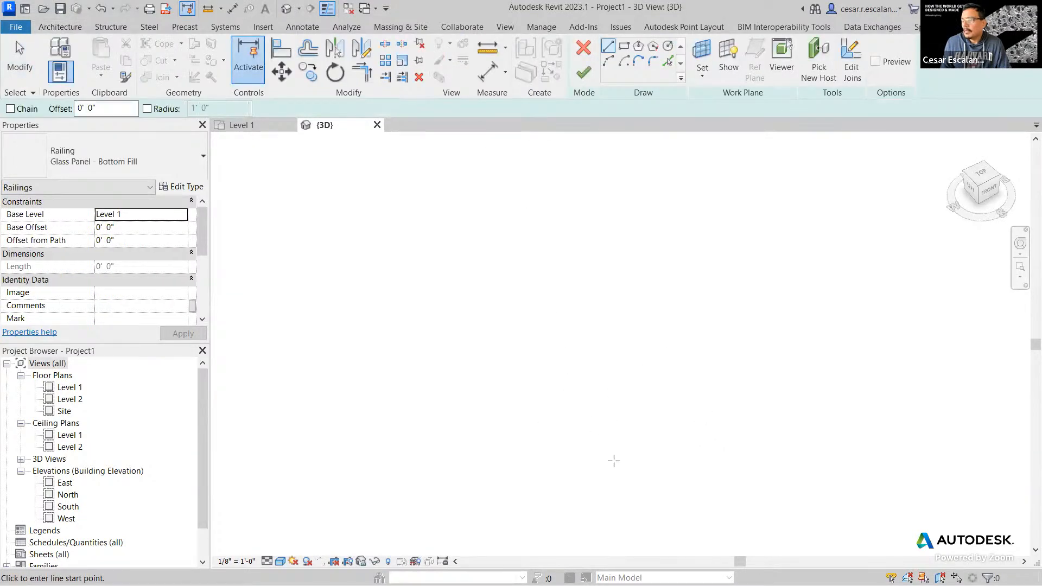
left_click(549, 463)
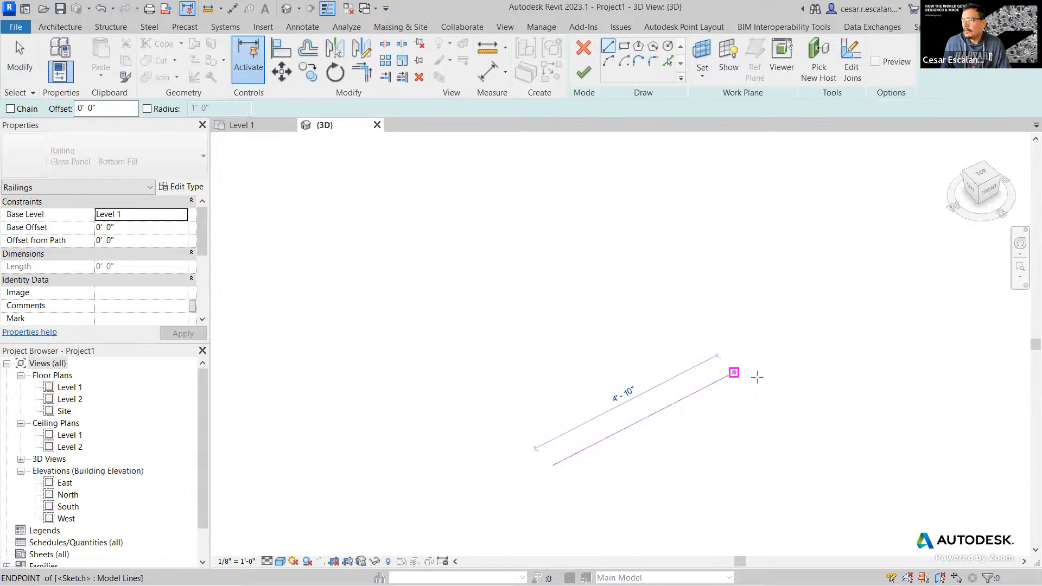
left_click(735, 373)
left_click(735, 373)
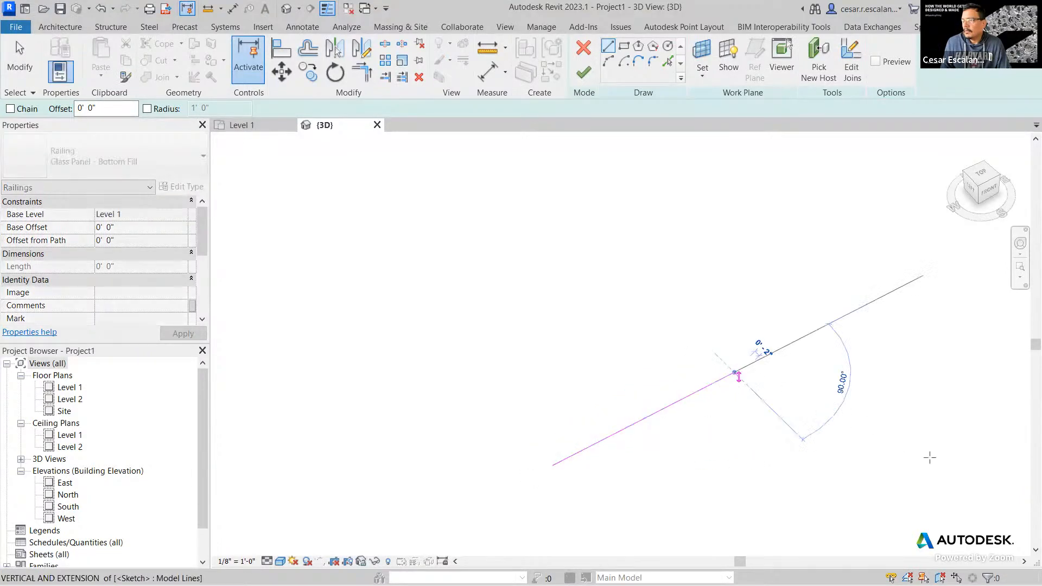
left_click(921, 447)
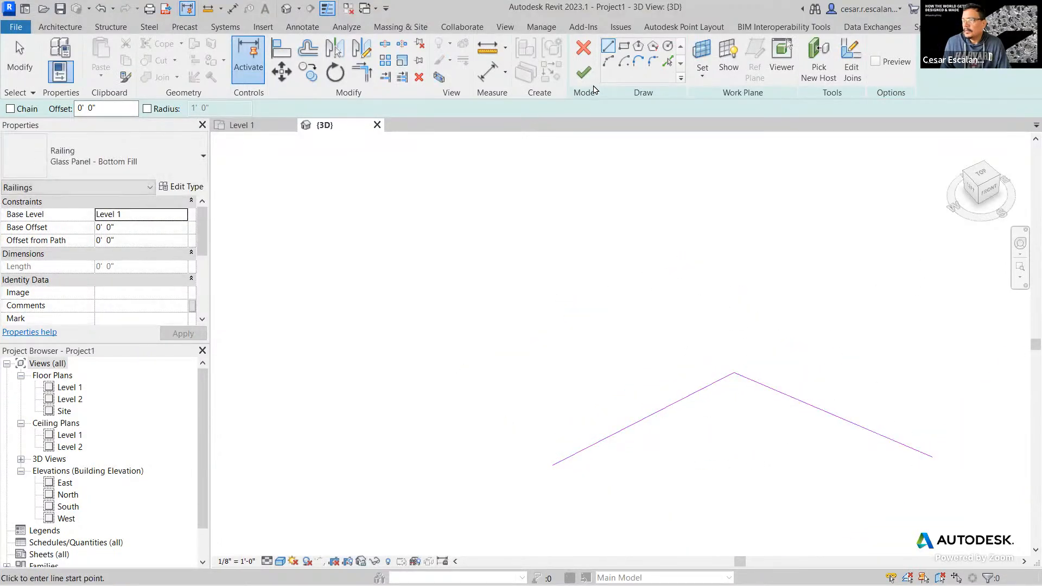
left_click(584, 73)
Step: Set the cornered railing's corner posts to Never in its baluster placement settings and apply the change
mouse_move(810, 465)
middle_mouse_down()
mouse_move(848, 531)
mouse_move(828, 531)
middle_mouse_up()
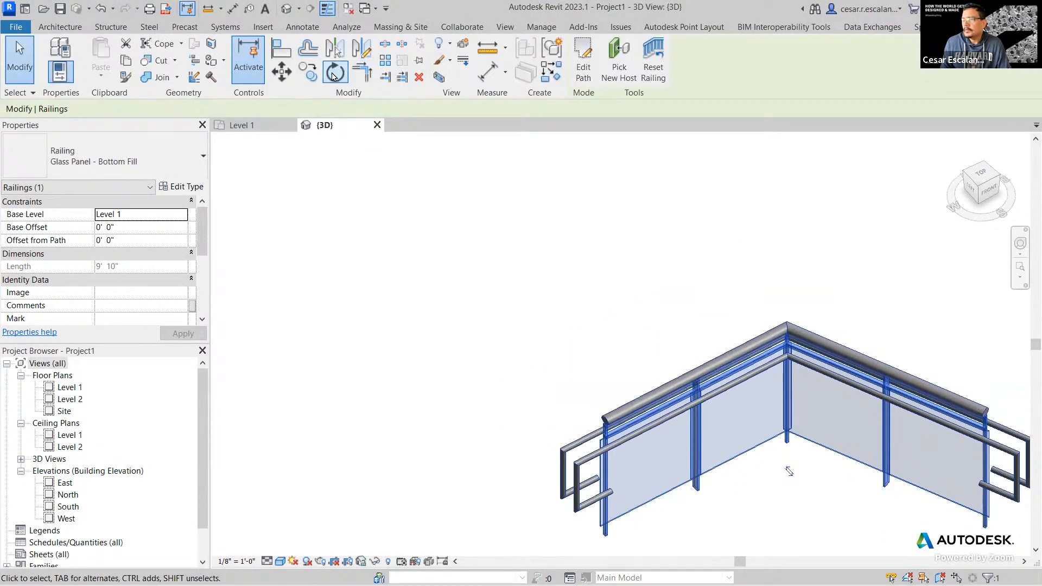
left_click(194, 189)
left_click(307, 239)
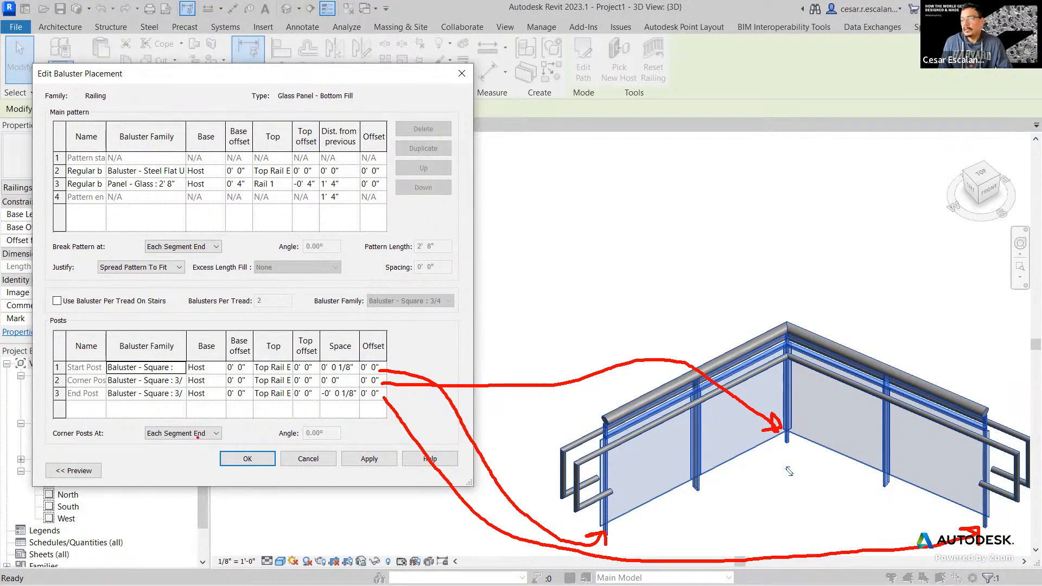
left_click(211, 433)
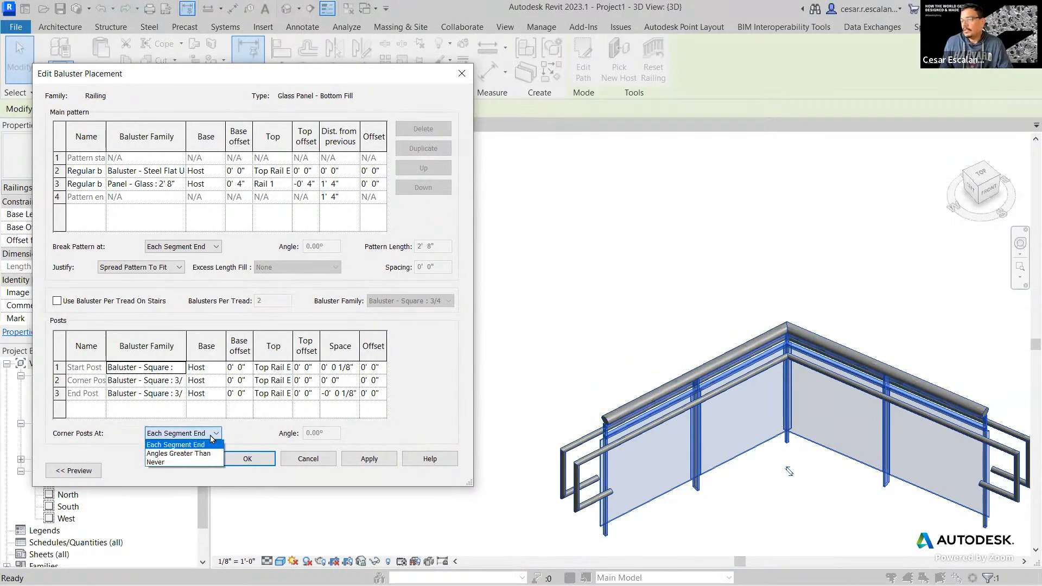
left_click(155, 462)
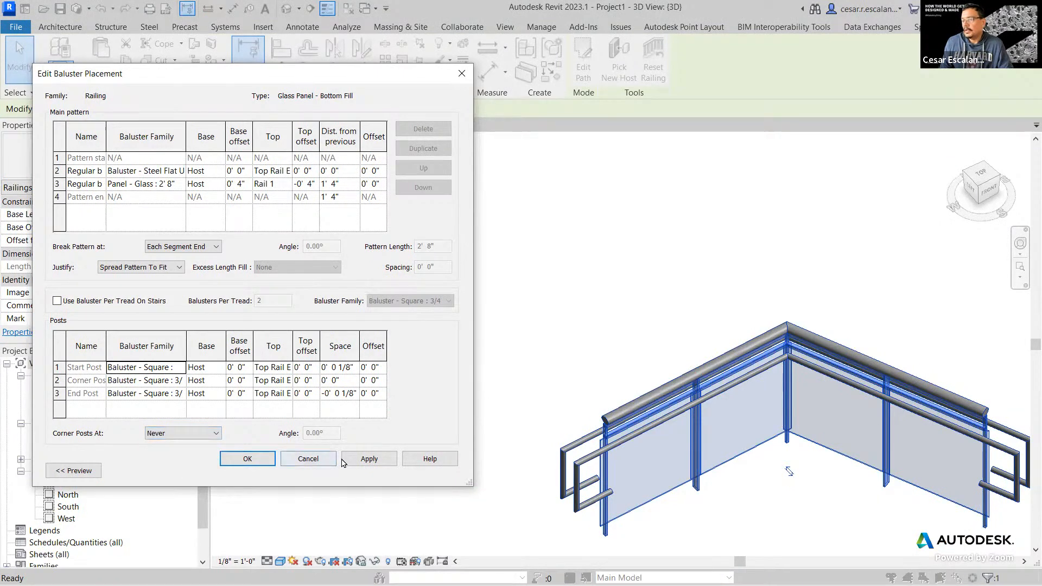
left_click(374, 460)
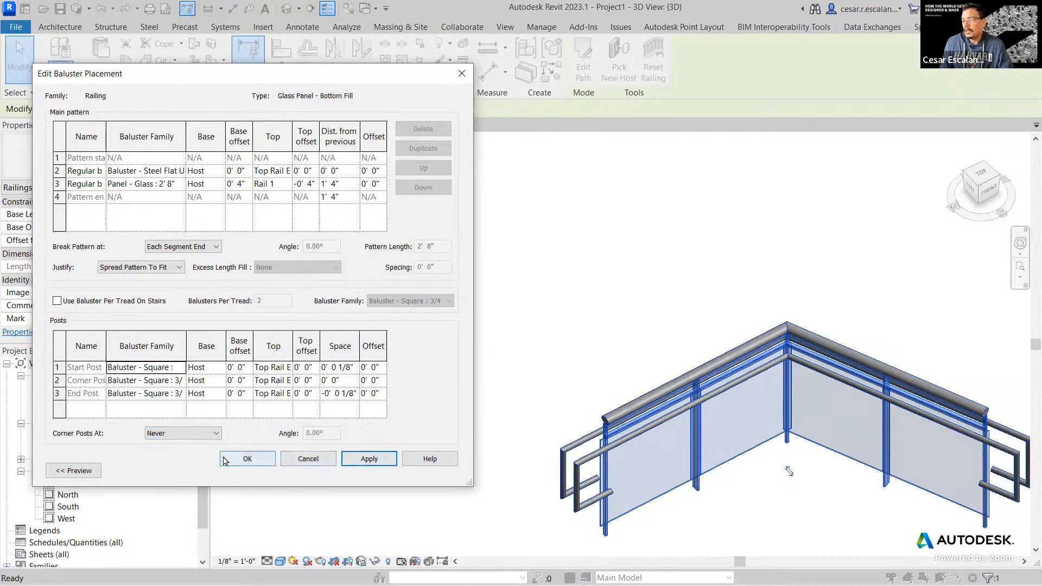
Step: Set the corner posts back to Each Segment End and accept the baluster placement and type settings
left_click(193, 434)
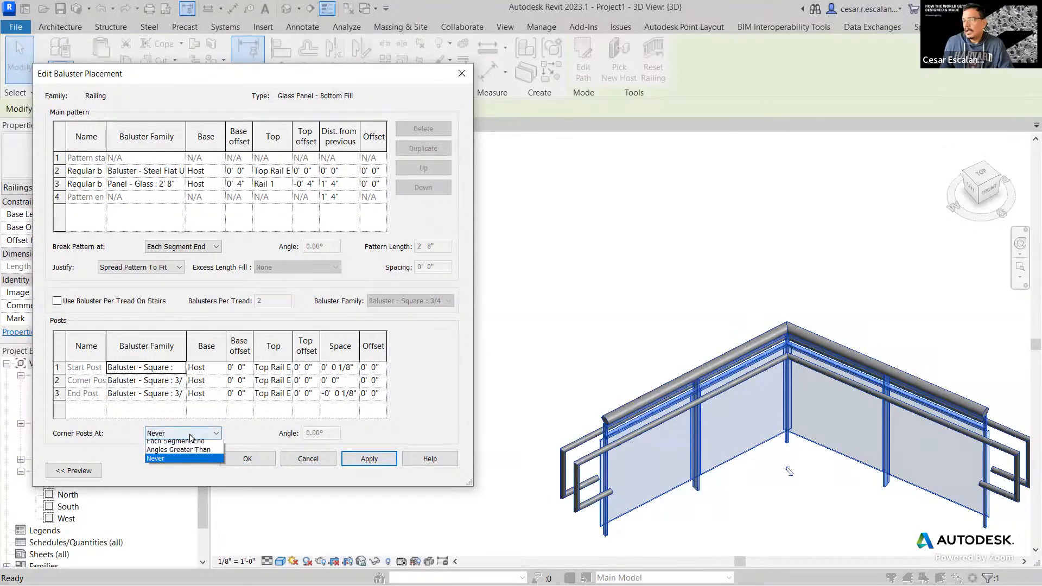
left_click(197, 446)
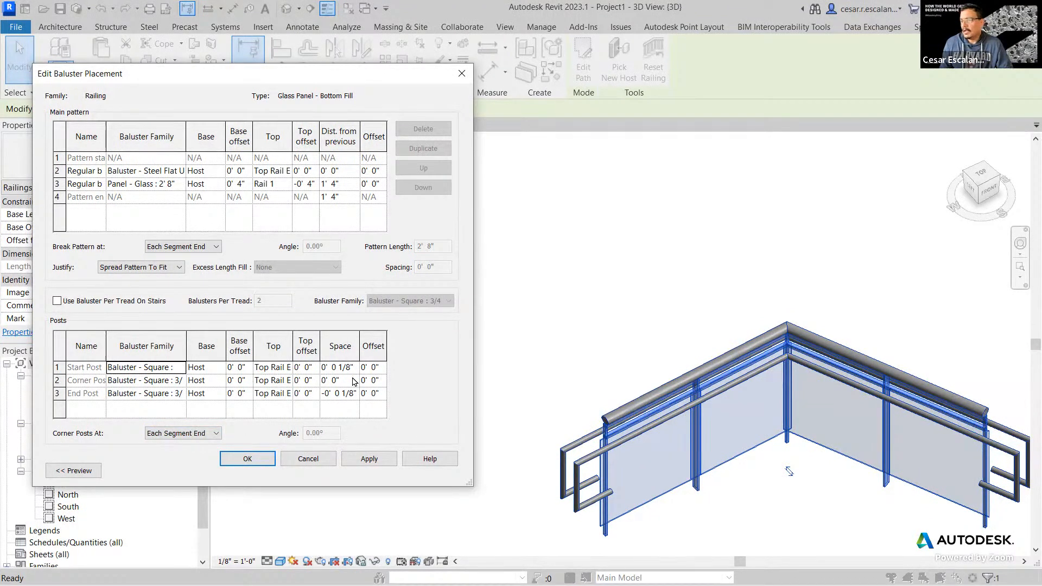
left_click(253, 459)
left_click(234, 462)
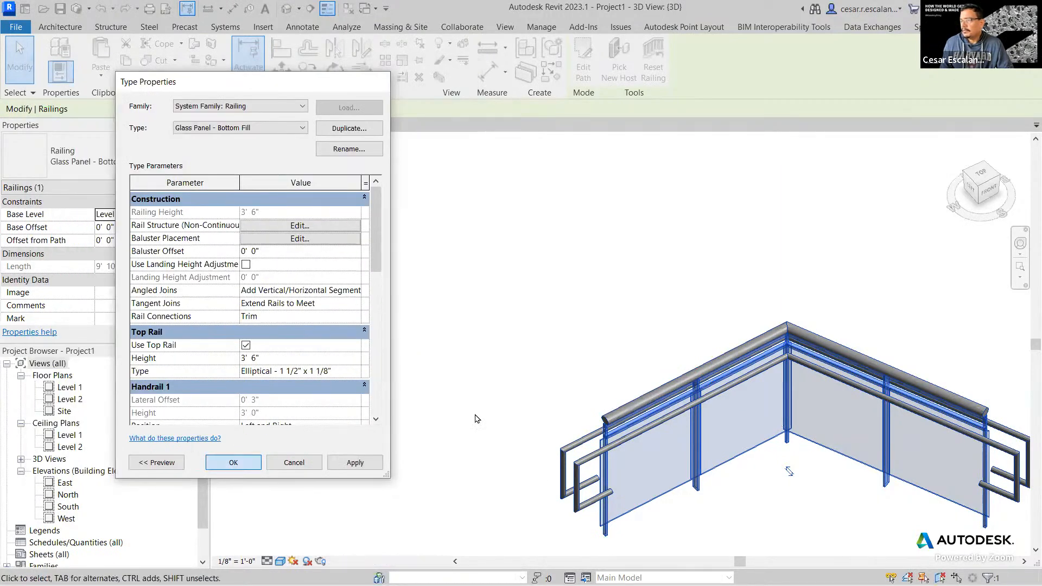
Step: Examine the end post and handrail returns of the cornered railing from the front and at an angle
scroll(630, 413, "down", 2)
left_click(727, 460)
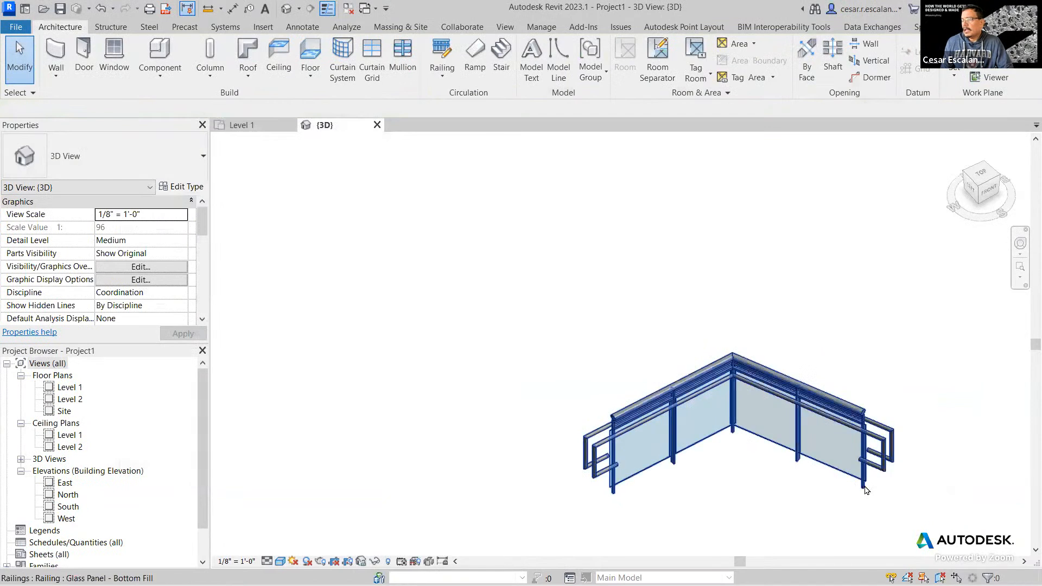
middle_click_drag(879, 487, 706, 434, "shift")
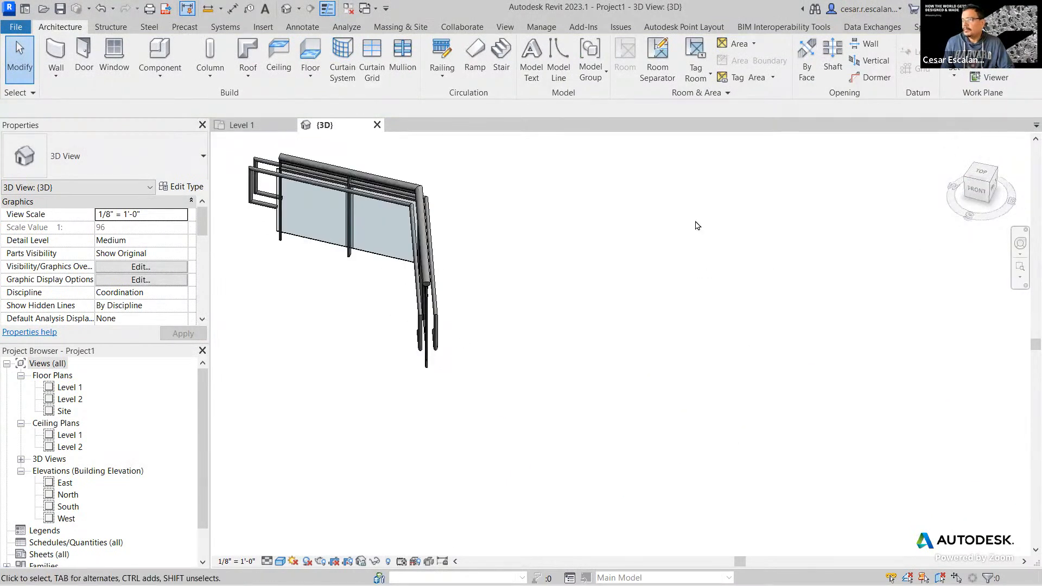
left_click(977, 191)
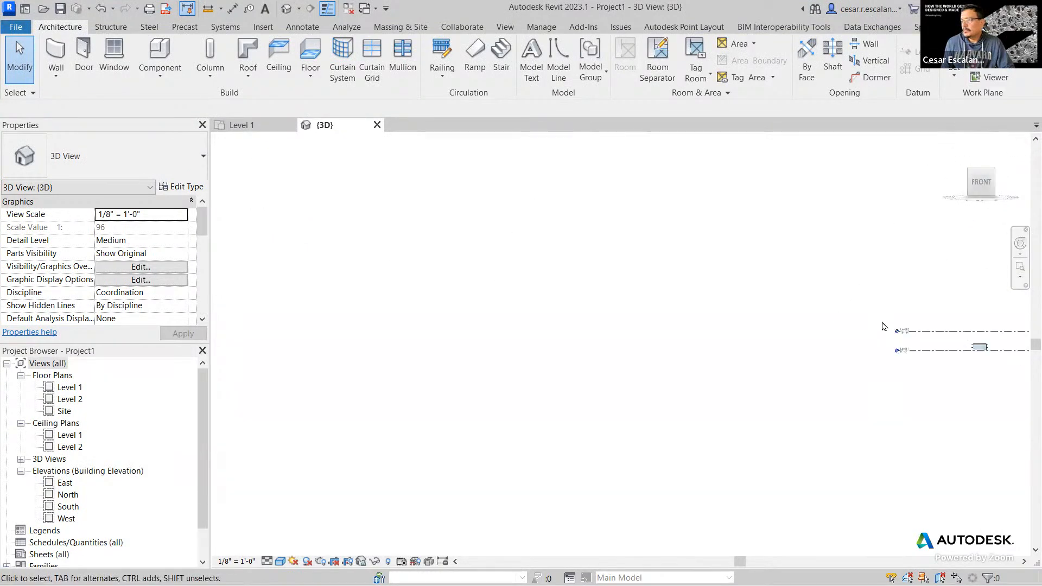
scroll(549, 357, "up", 8)
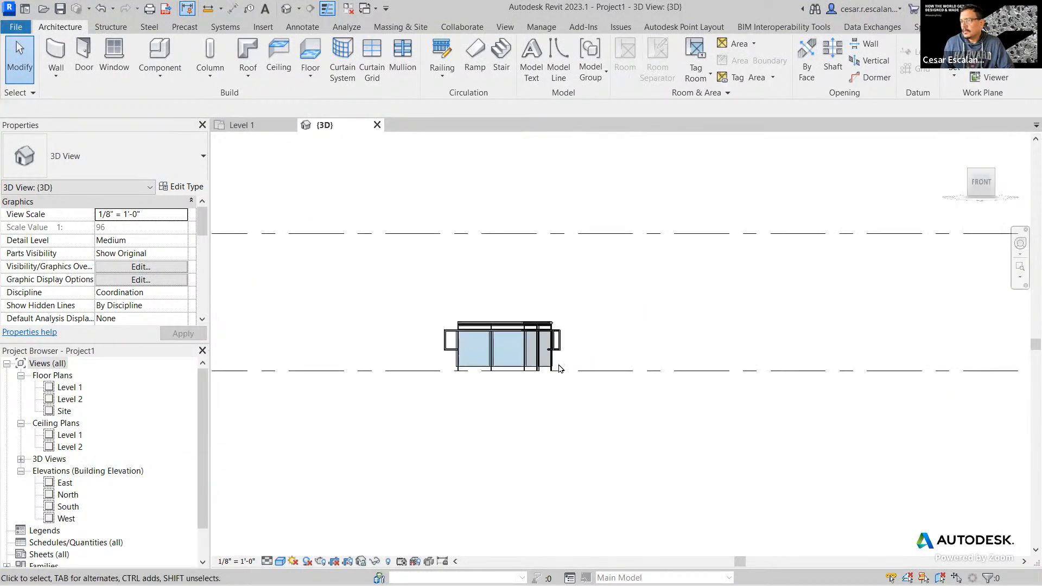
scroll(629, 294, "up", 1)
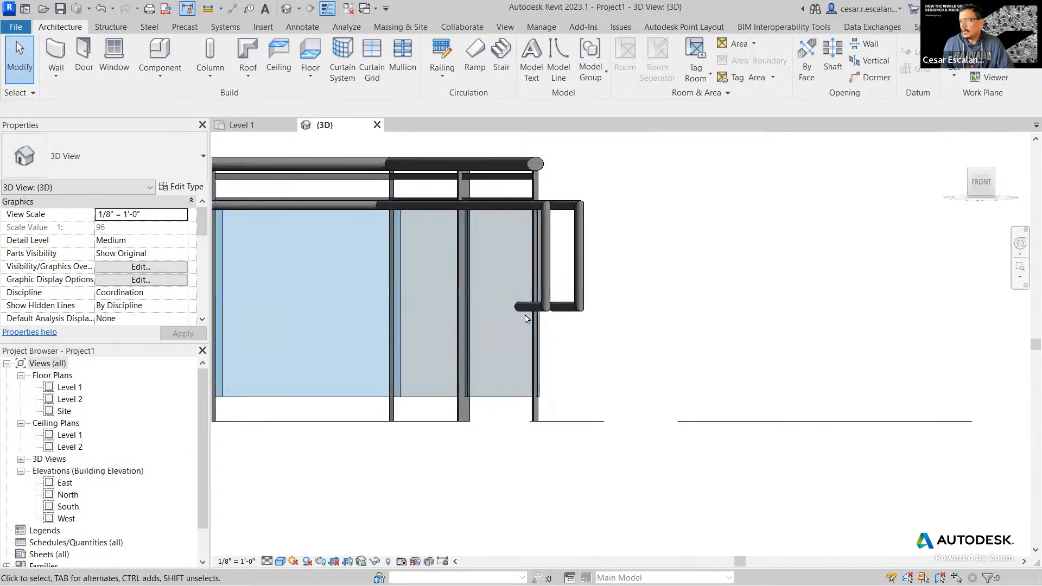
scroll(548, 350, "up", 3)
left_click(547, 350)
middle_click_drag(590, 349, 562, 291, "shift")
scroll(562, 293, "up", 6)
left_click(706, 326)
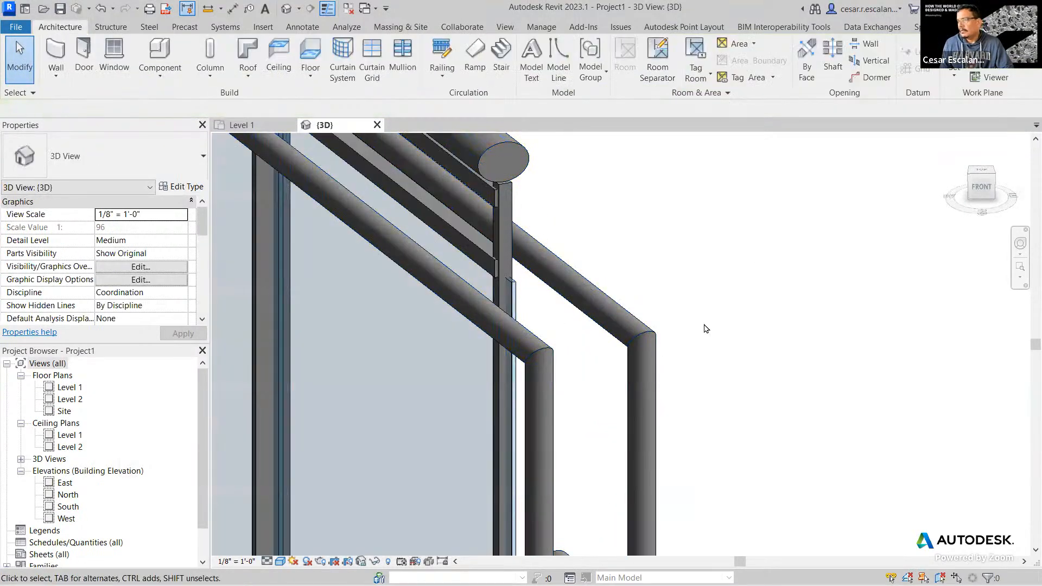
scroll(565, 308, "up", 4)
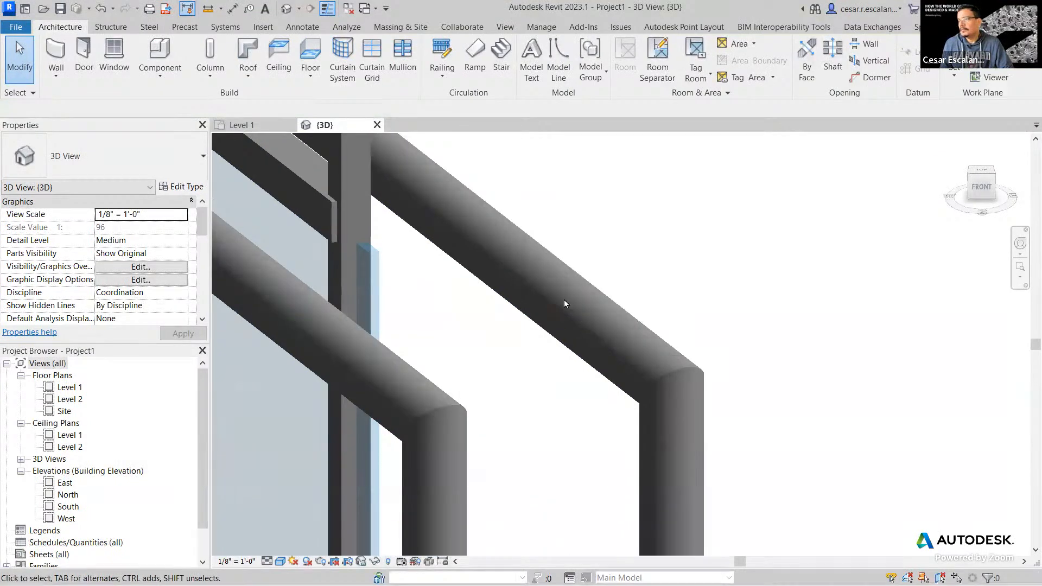
scroll(631, 241, "down", 3)
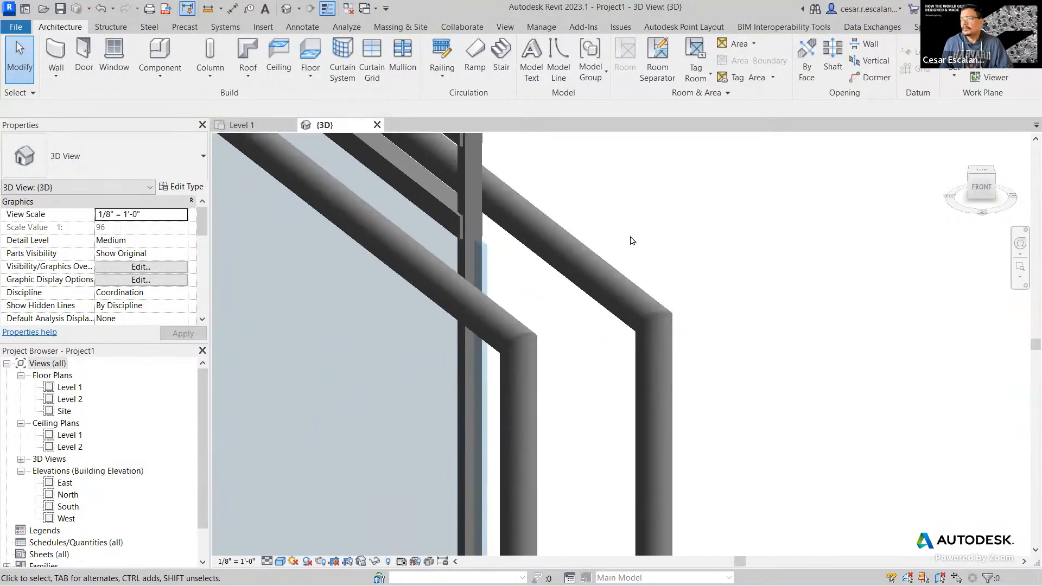
middle_click_drag(640, 244, 564, 324)
scroll(567, 327, "down", 3)
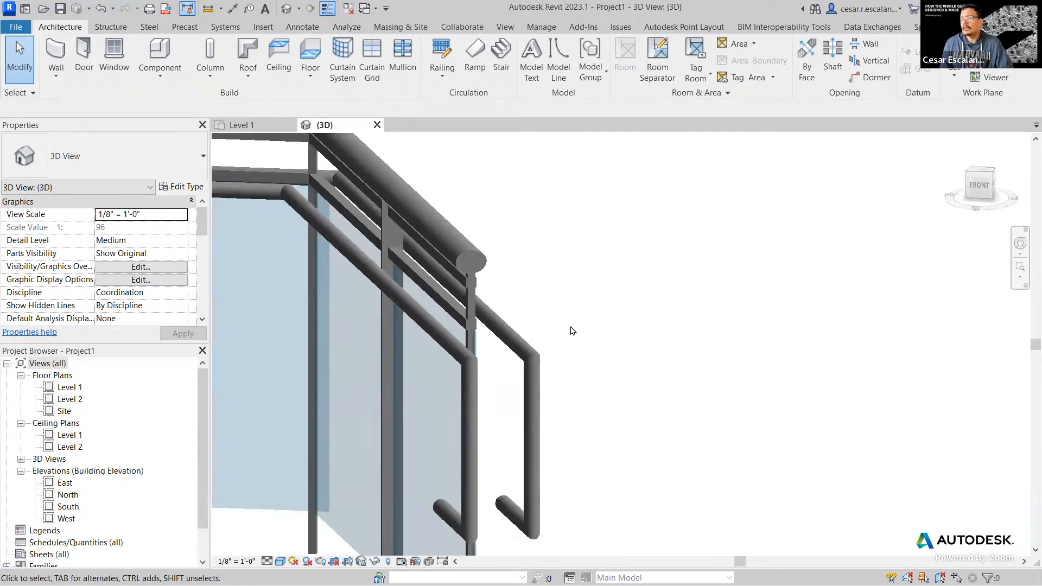
Step: Examine up close how the glass panel's edge and the flat rails meet the railing's end post
scroll(477, 339, "up", 5)
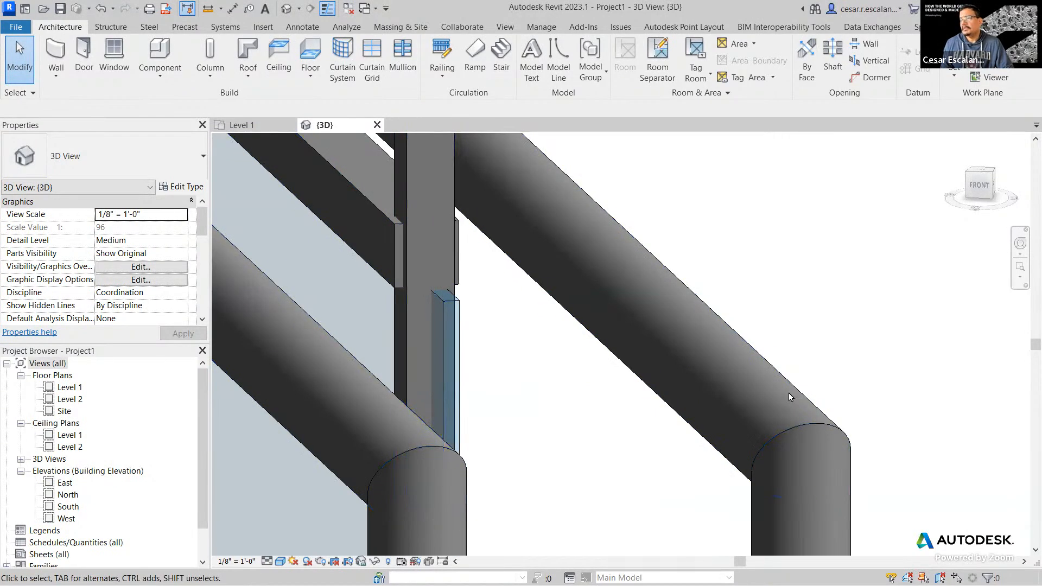
scroll(664, 339, "down", 3)
scroll(519, 350, "up", 3)
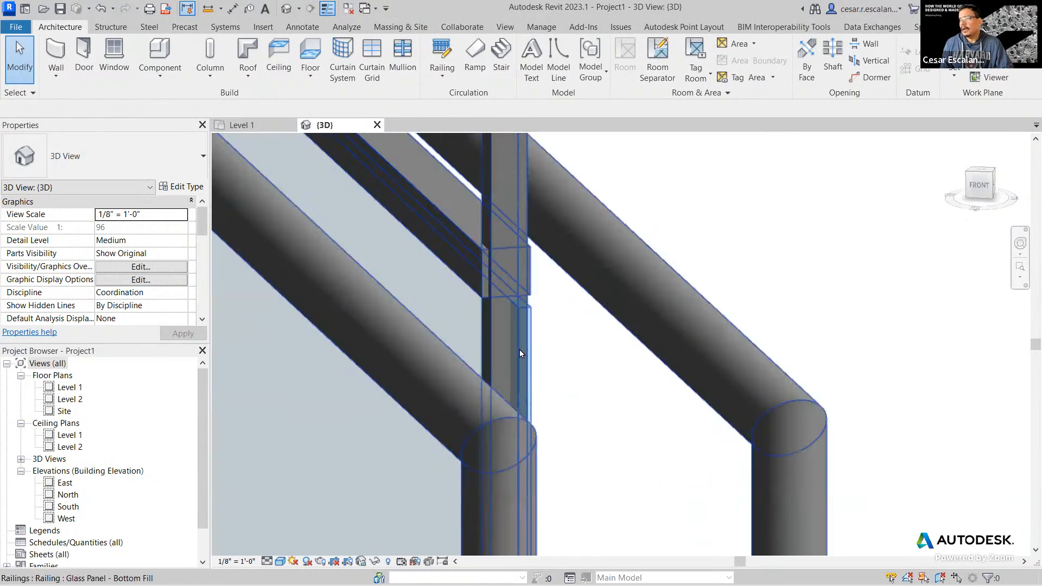
scroll(681, 474, "up", 2)
scroll(626, 467, "up", 1)
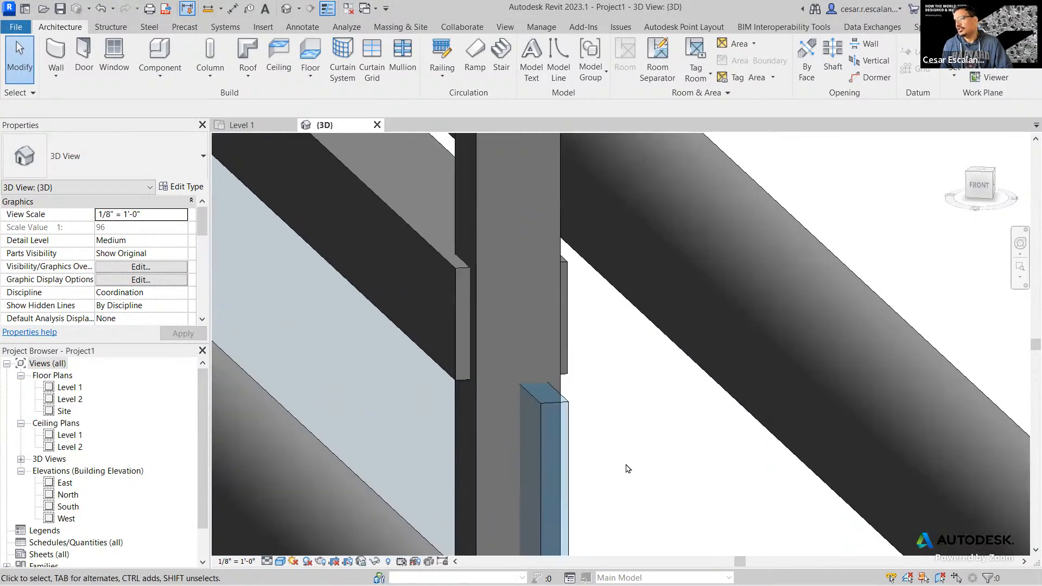
scroll(628, 469, "down", 4)
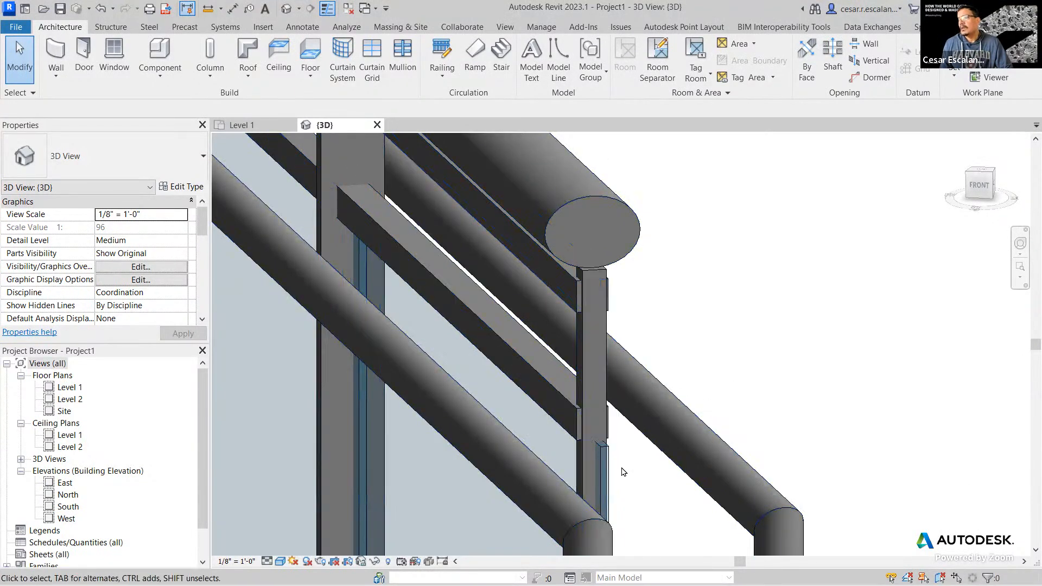
scroll(613, 389, "down", 2)
scroll(606, 385, "down", 1)
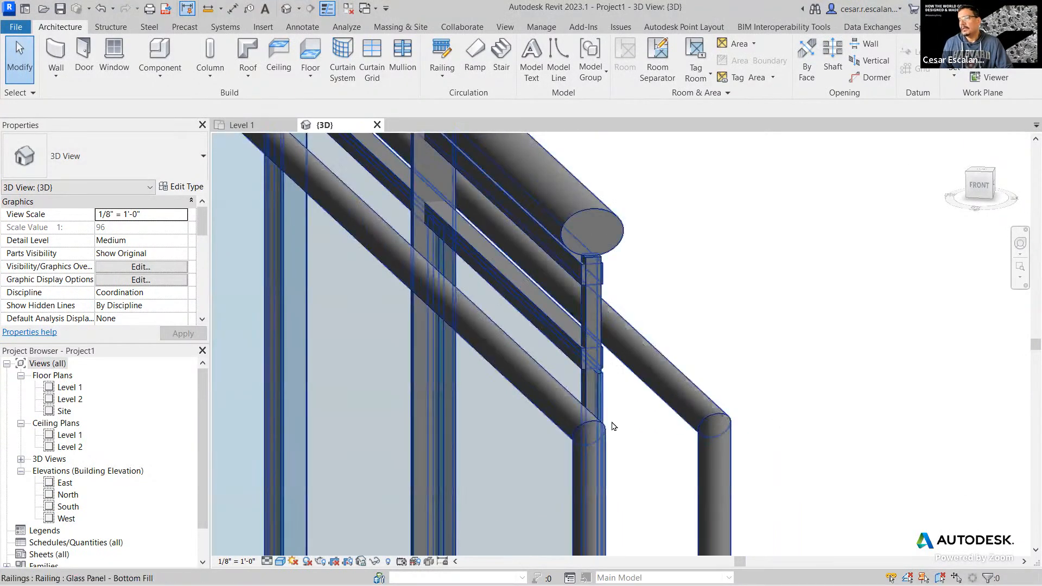
middle_click_drag(612, 421, 728, 360, "shift")
scroll(716, 336, "up", 5)
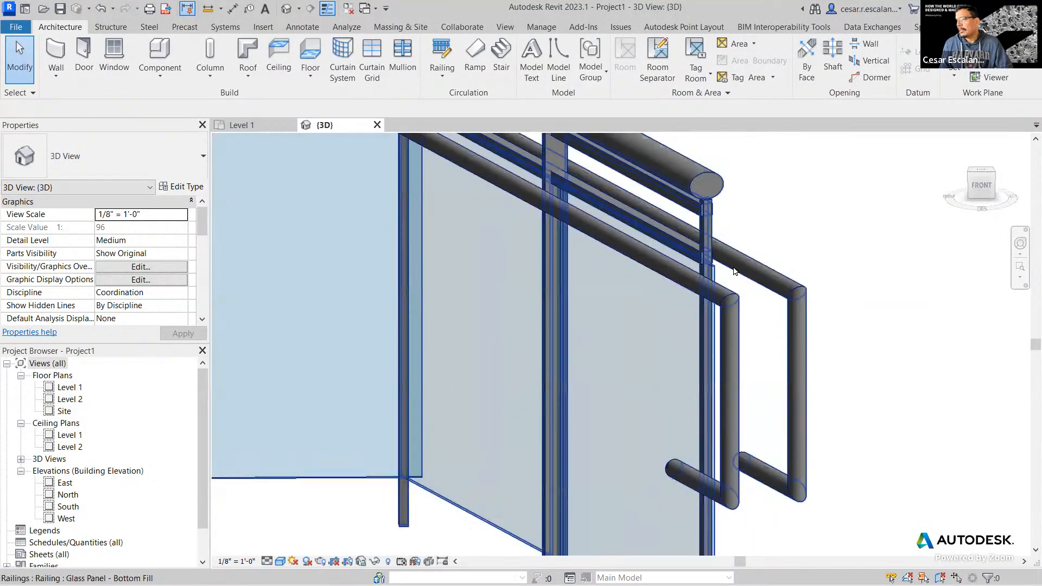
scroll(705, 305, "down", 3)
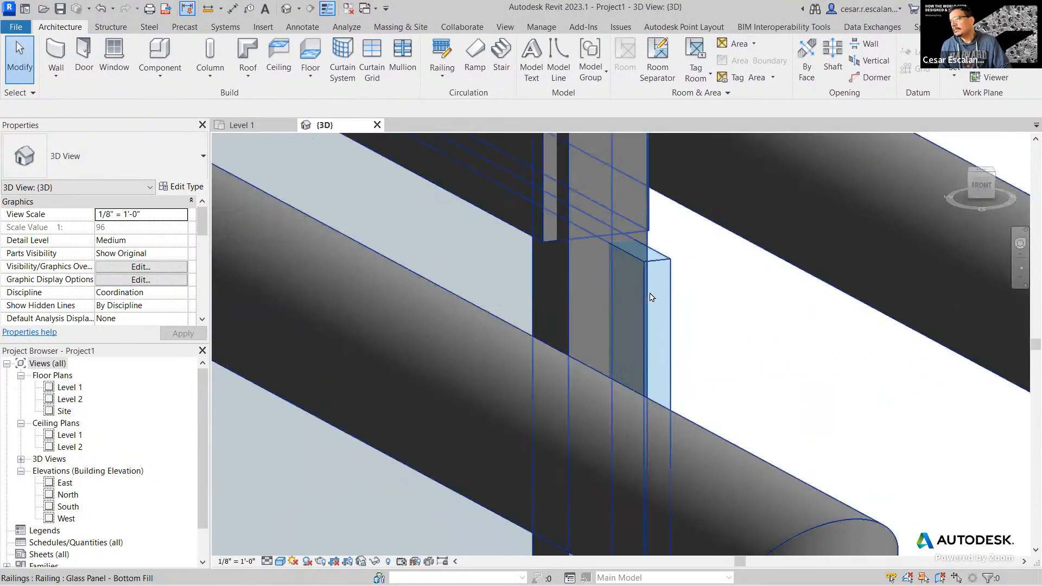
scroll(716, 273, "down", 3)
scroll(721, 294, "up", 2)
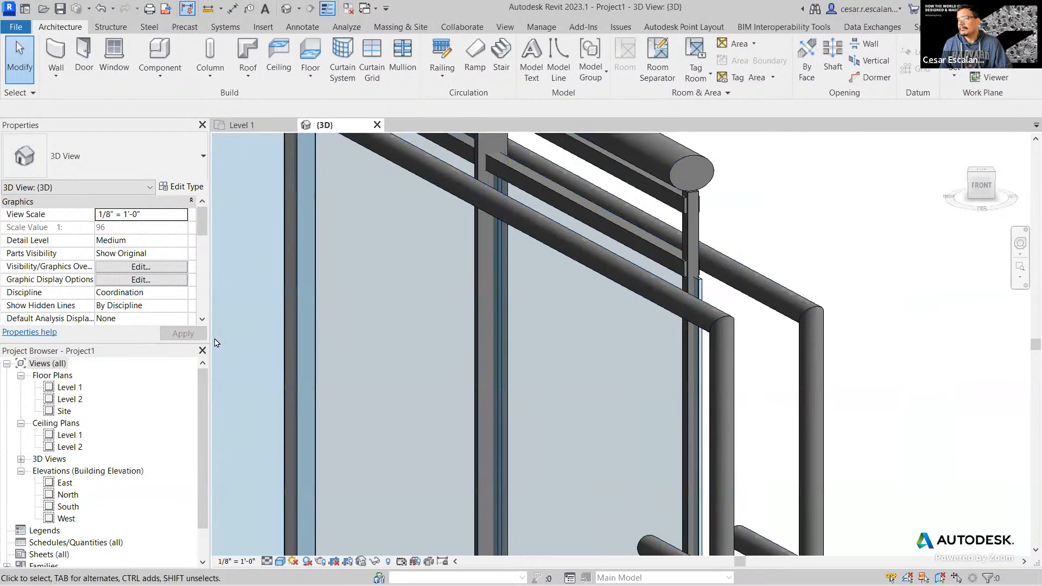
Step: Review the flat steel baluster and glass panel spacing in the railing's baluster placement settings, leaving them without saving changes
left_click(318, 281)
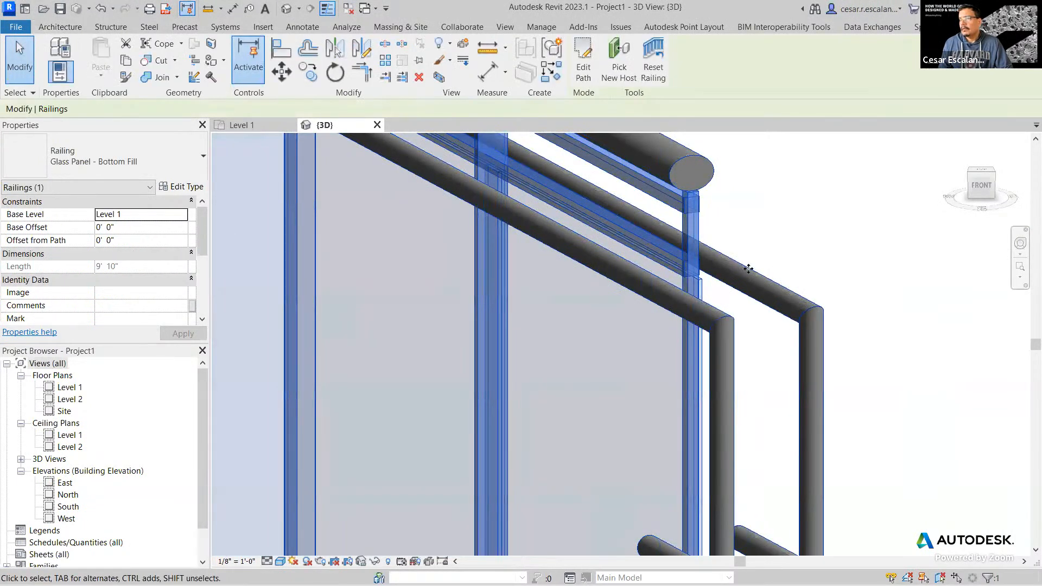
key("Escape")
scroll(645, 311, "down", 4)
left_click(622, 267)
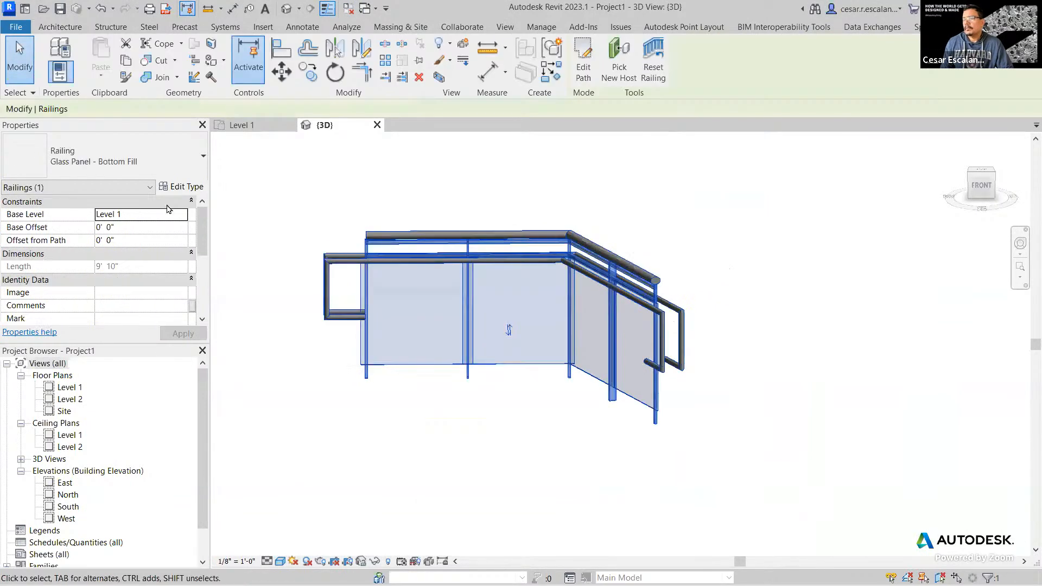
left_click(182, 186)
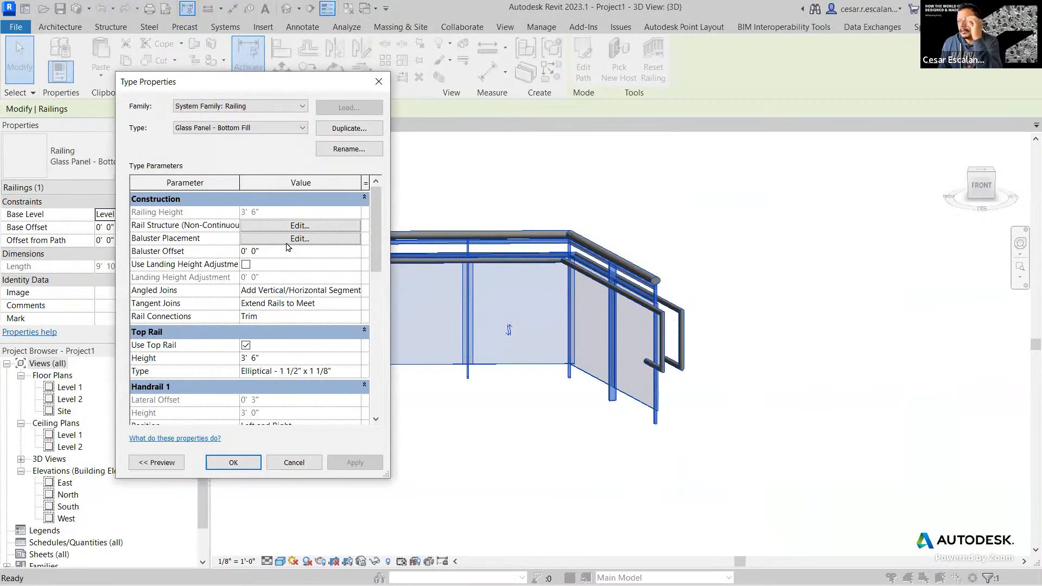
left_click(288, 242)
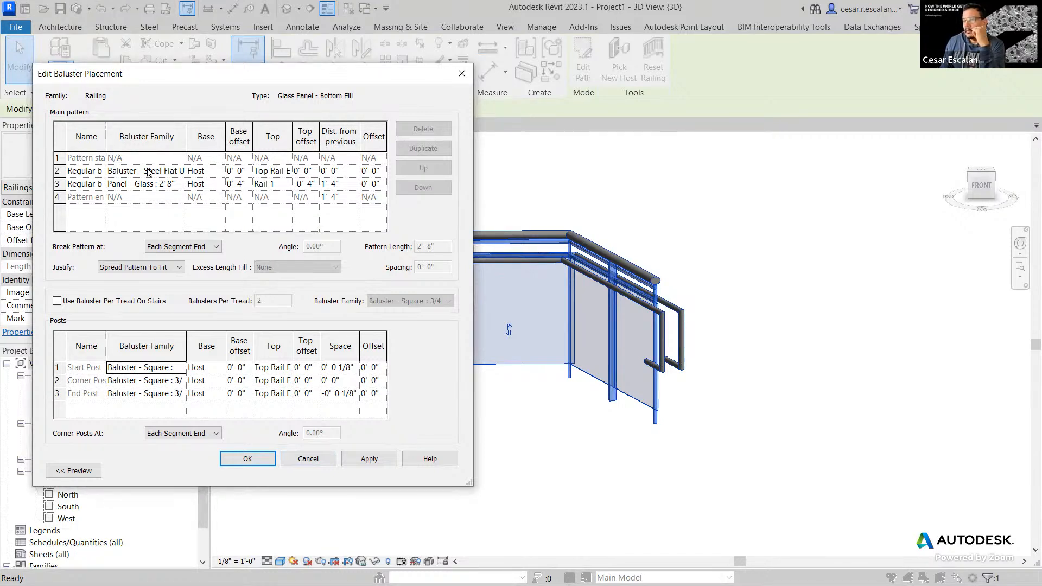
left_click(169, 170)
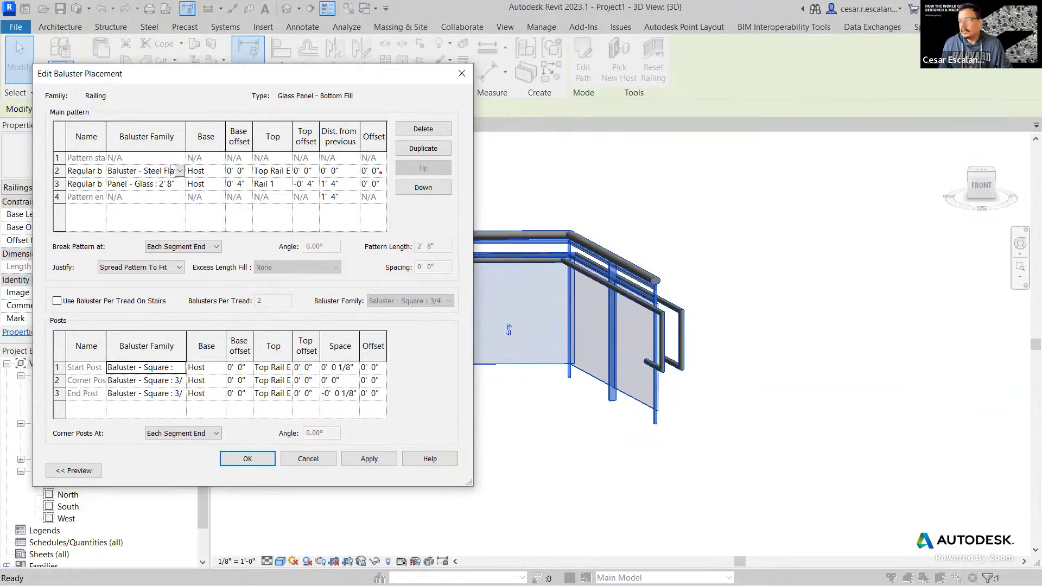
mouse_move(381, 172)
left_mouse_down()
mouse_move(582, 426)
mouse_move(607, 434)
mouse_move(615, 405)
left_mouse_up()
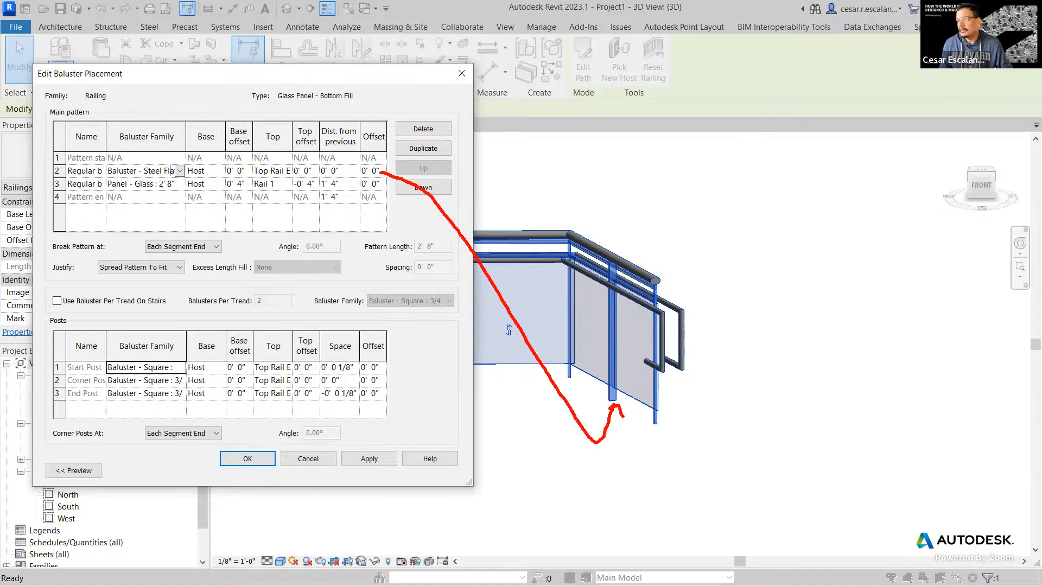
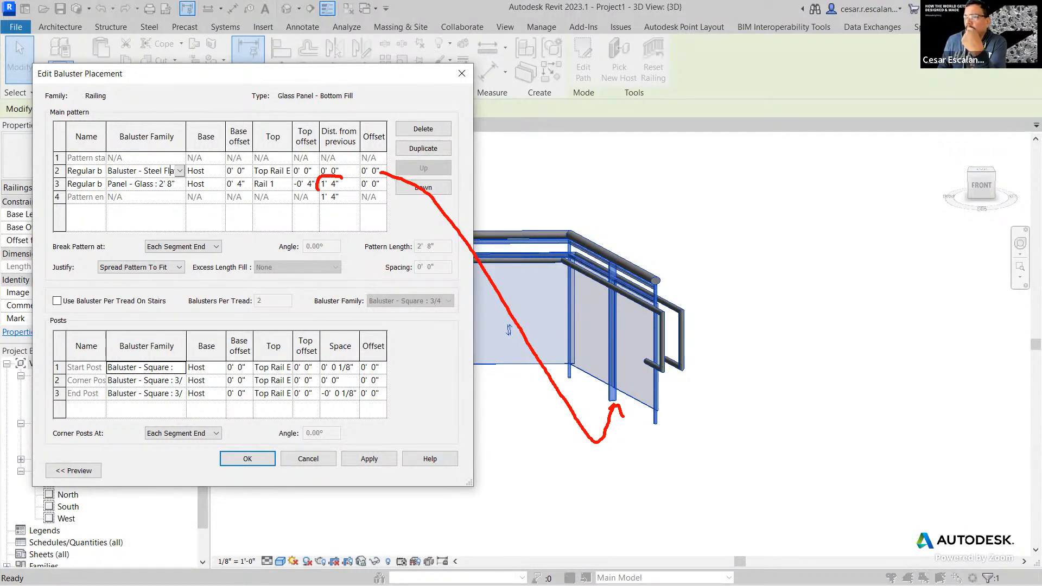
left_click_drag(318, 190, 339, 179)
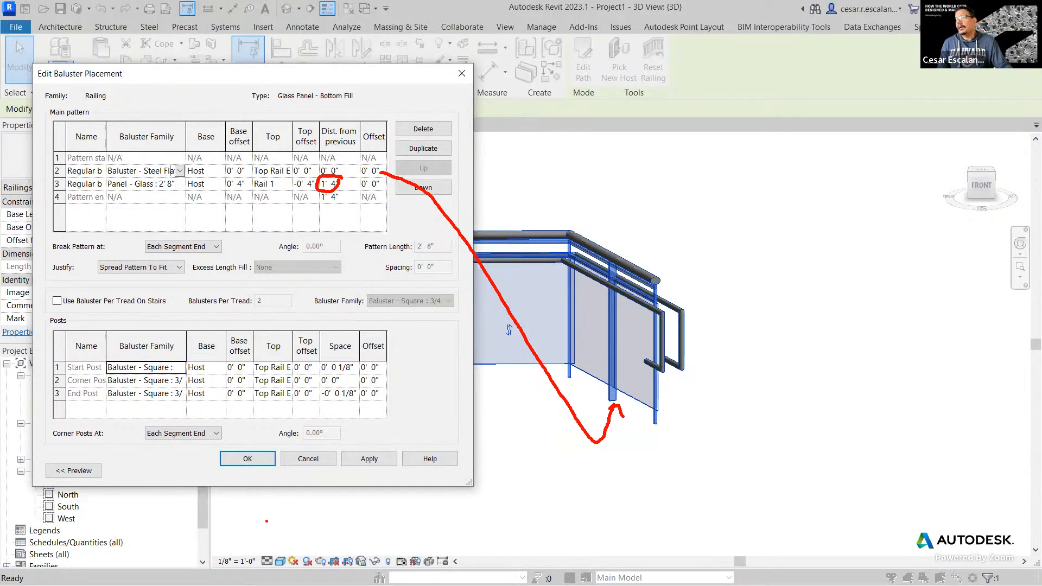
left_click(309, 460)
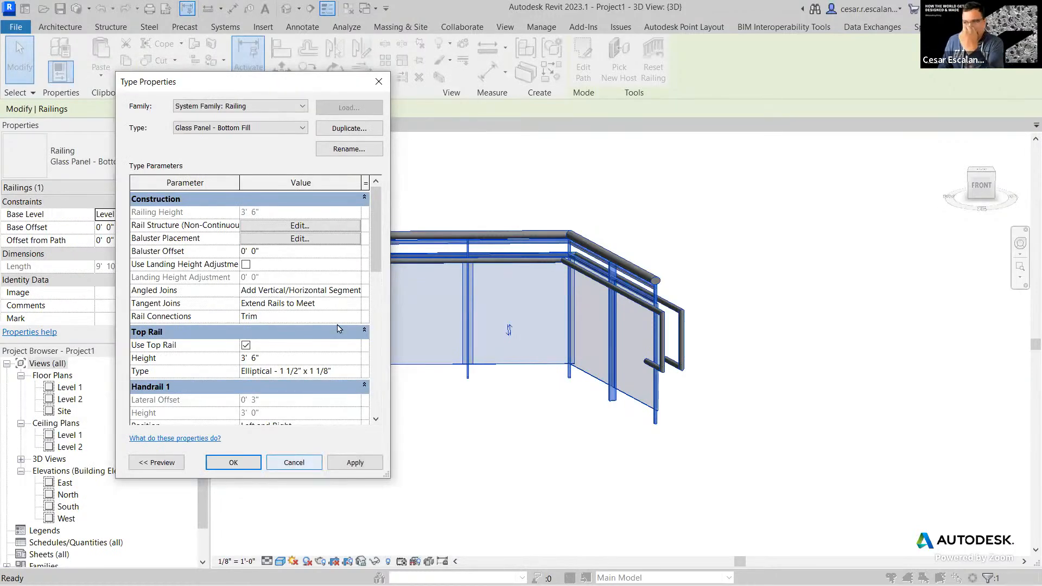
Step: Look through the railing's handrail, identity and IFC type parameters, then close the type properties and clear the selection
scroll(341, 347, "down", 5)
scroll(342, 363, "down", 5)
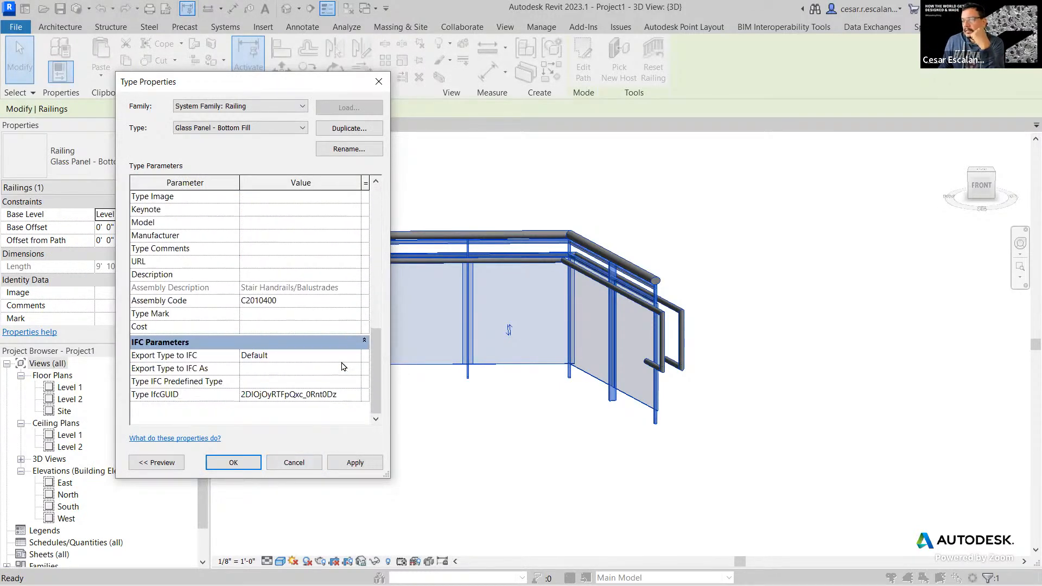
scroll(343, 367, "up", 3)
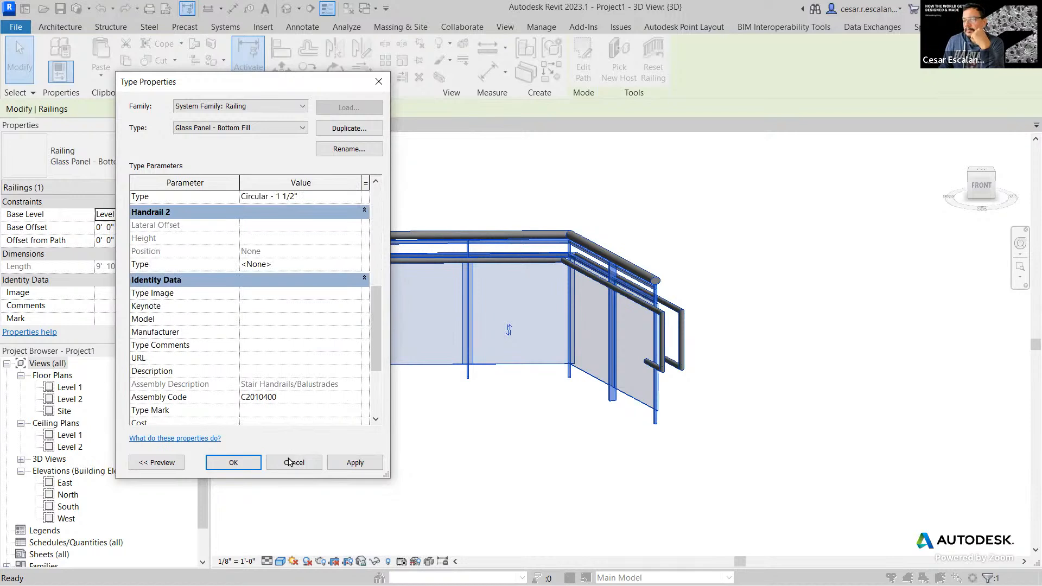
left_click(233, 463)
middle_click_drag(396, 442, 417, 443)
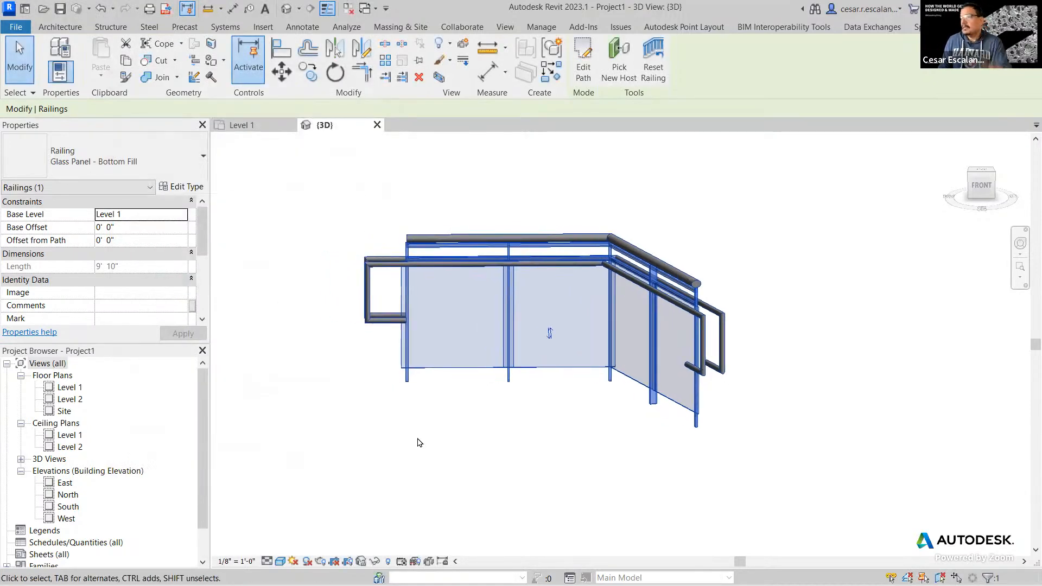
scroll(417, 442, "down", 1)
left_click(744, 496)
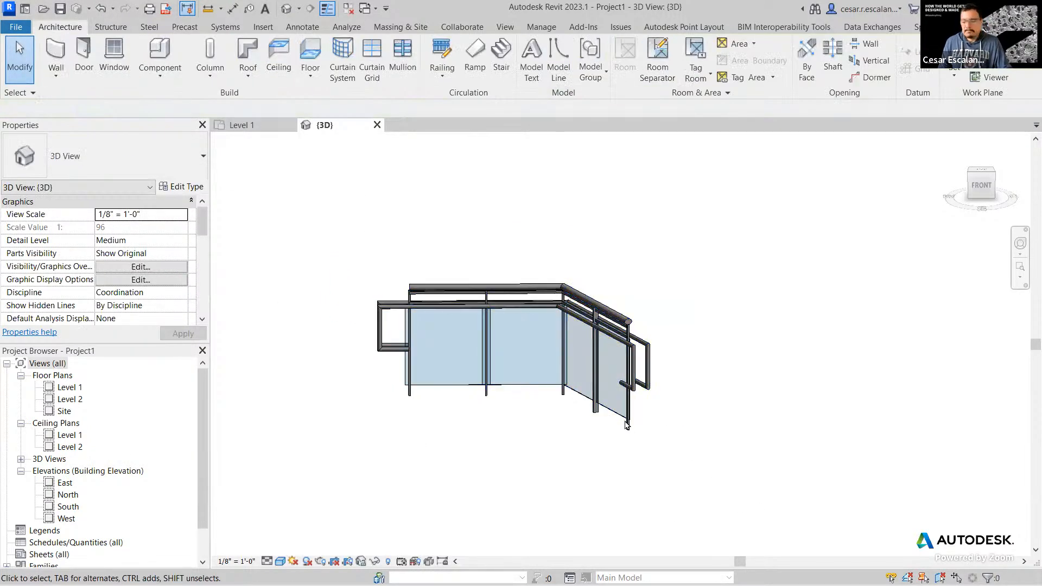
Step: Examine the handrail return at the railing's other end, highlighting the near circular handrail separately from the whole railing
middle_click_drag(627, 425, 426, 470, "shift")
scroll(416, 455, "up", 2)
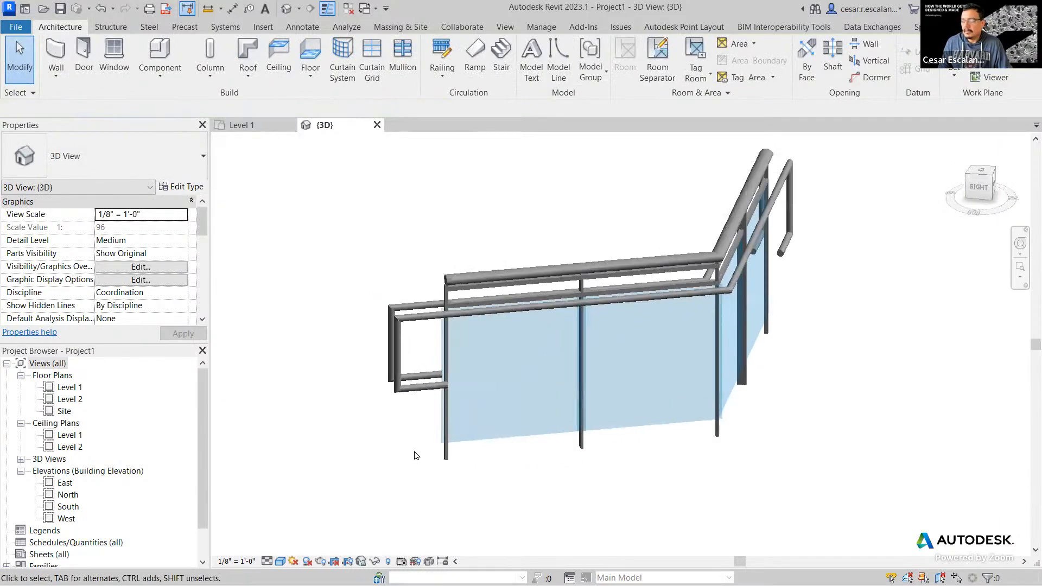
scroll(416, 455, "up", 2)
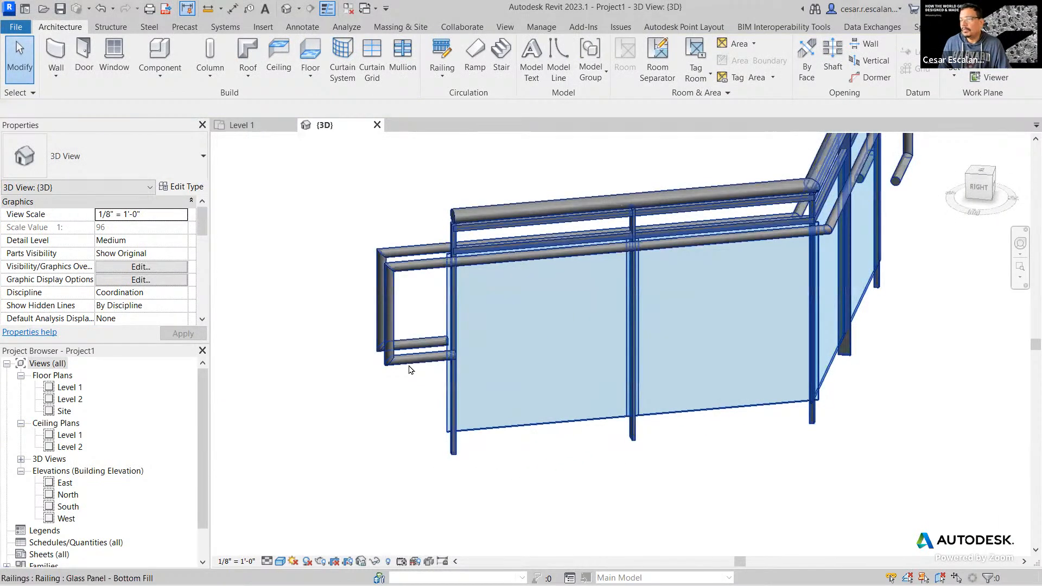
left_click(409, 370)
left_click(418, 413)
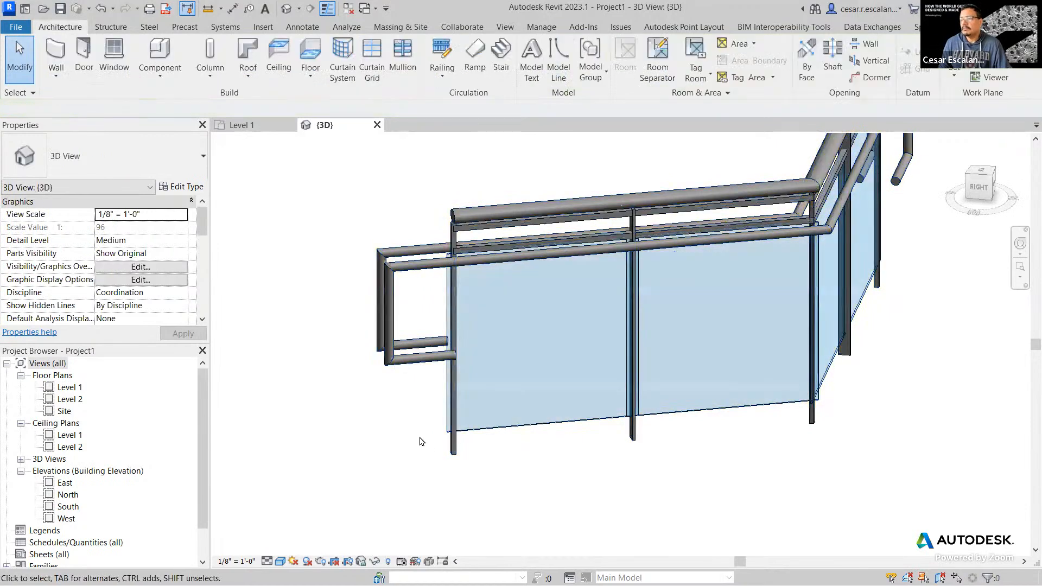
middle_click_drag(488, 493, 500, 491, "shift")
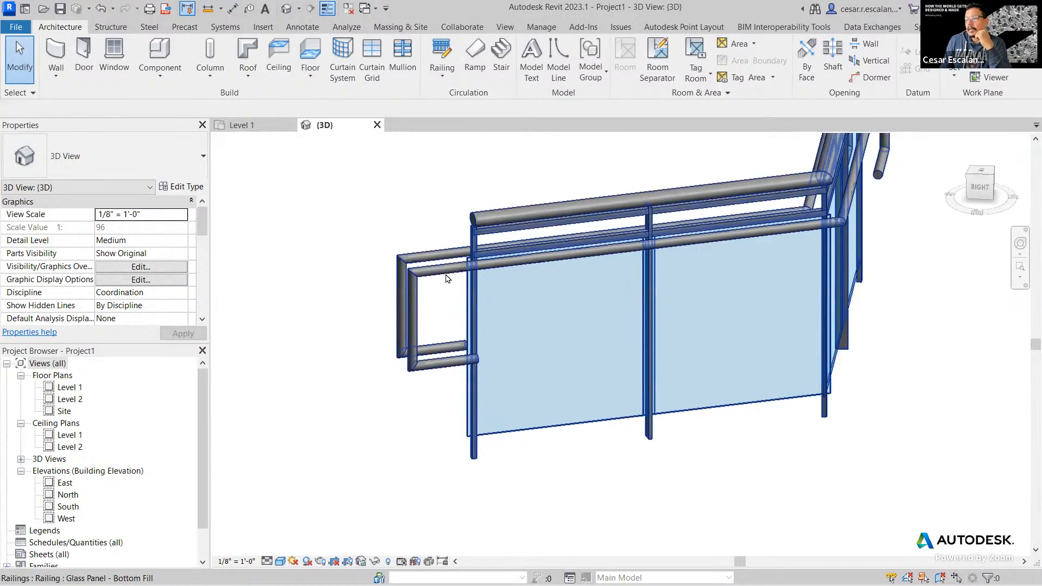
key("Tab")
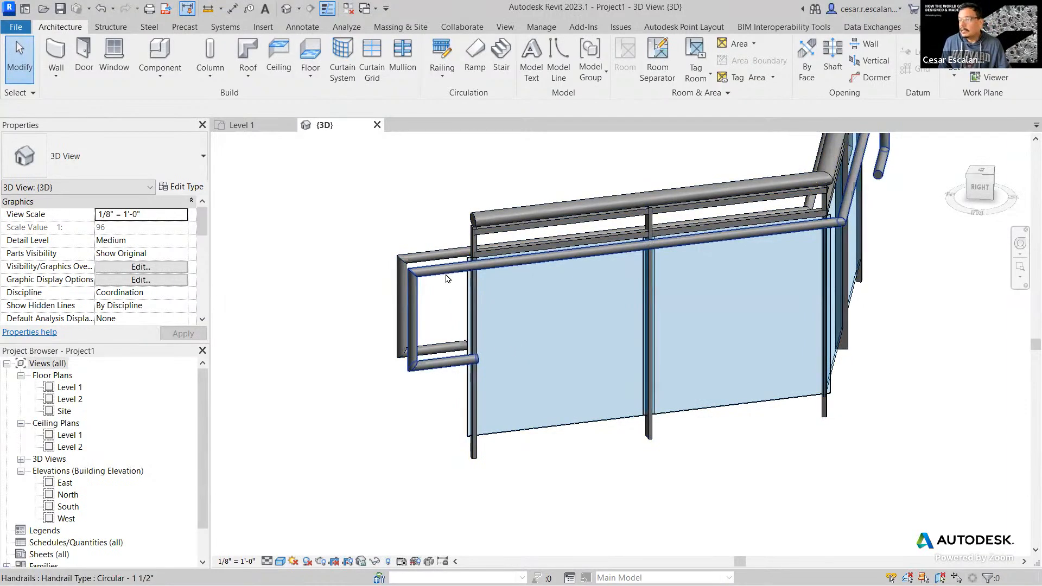
left_click(446, 277)
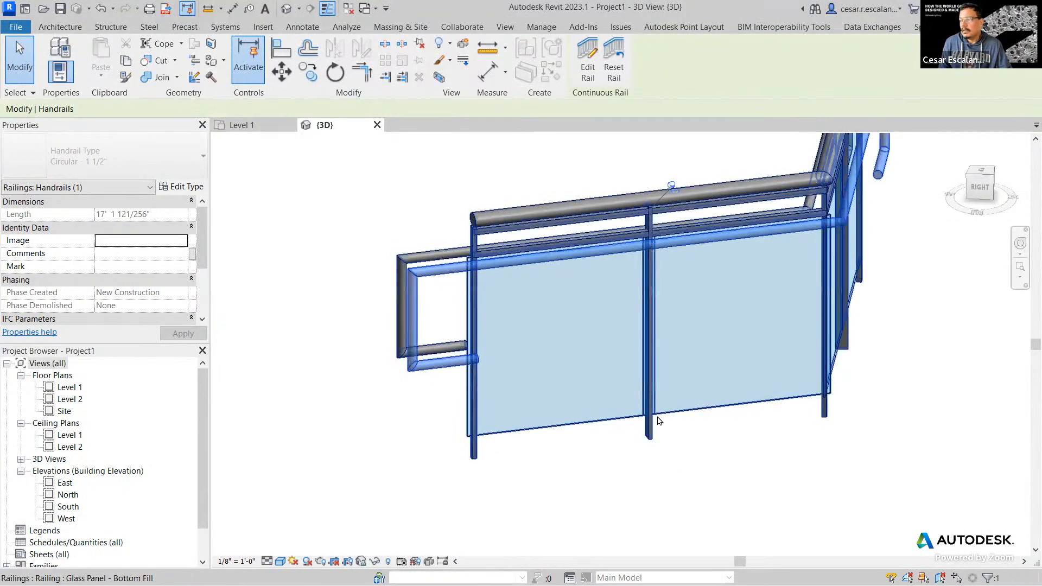
left_click(516, 490)
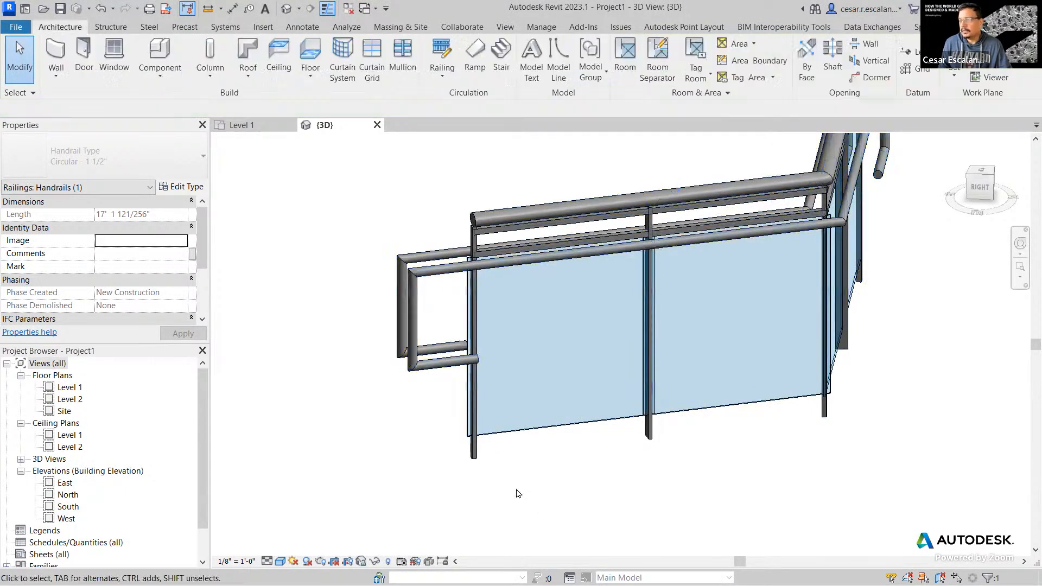
Step: Open the near circular handrail for continuous rail editing and inspect its extensions at both ends
key("Tab")
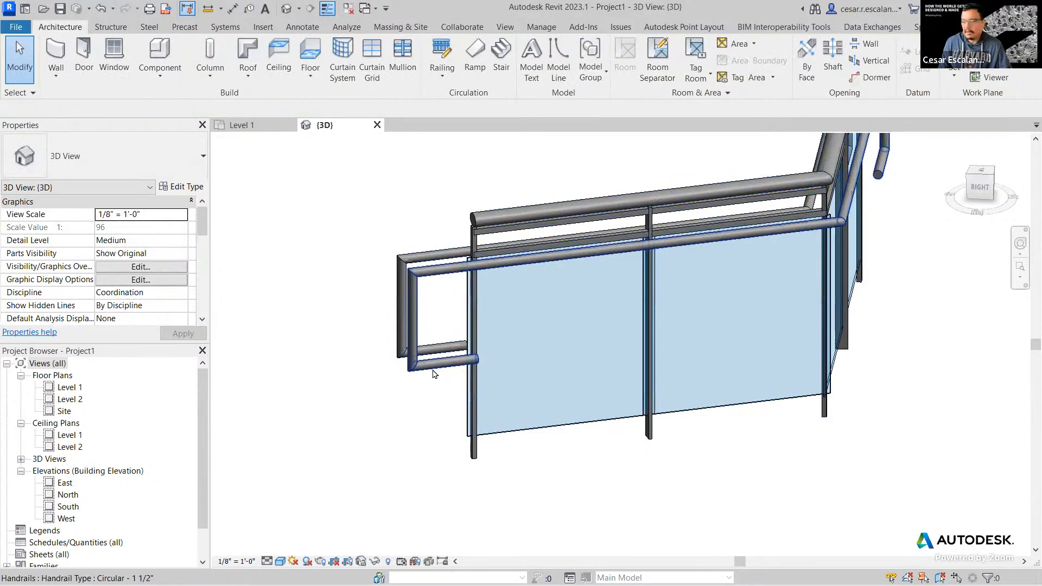
left_click(434, 373)
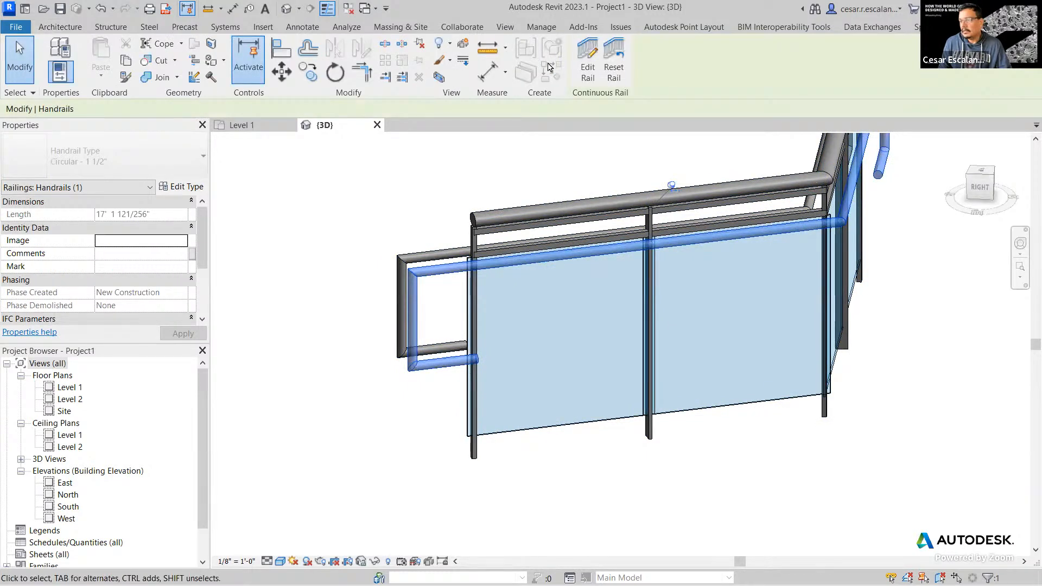
left_click(582, 74)
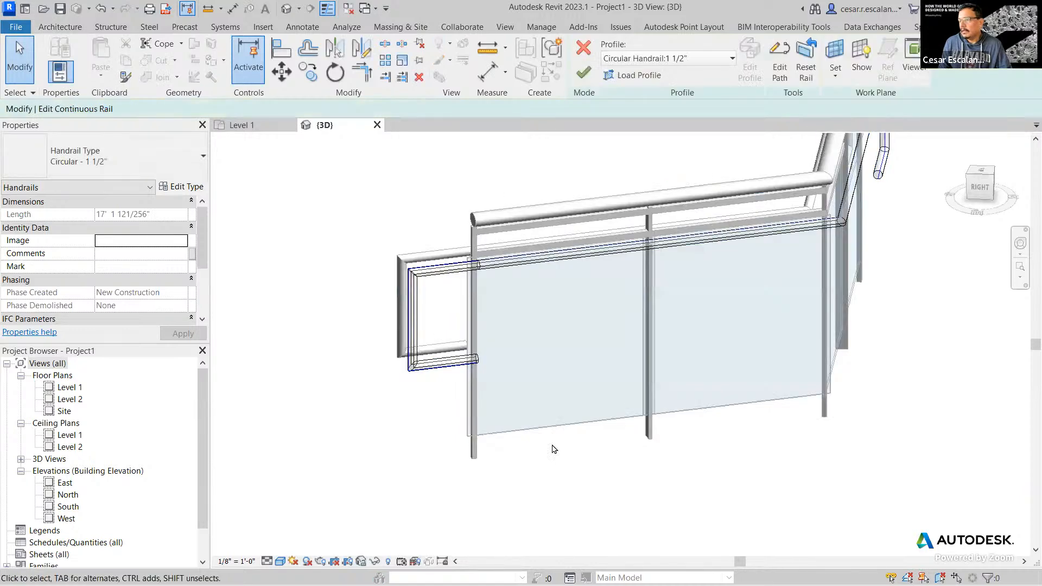
middle_click_drag(567, 467, 423, 577)
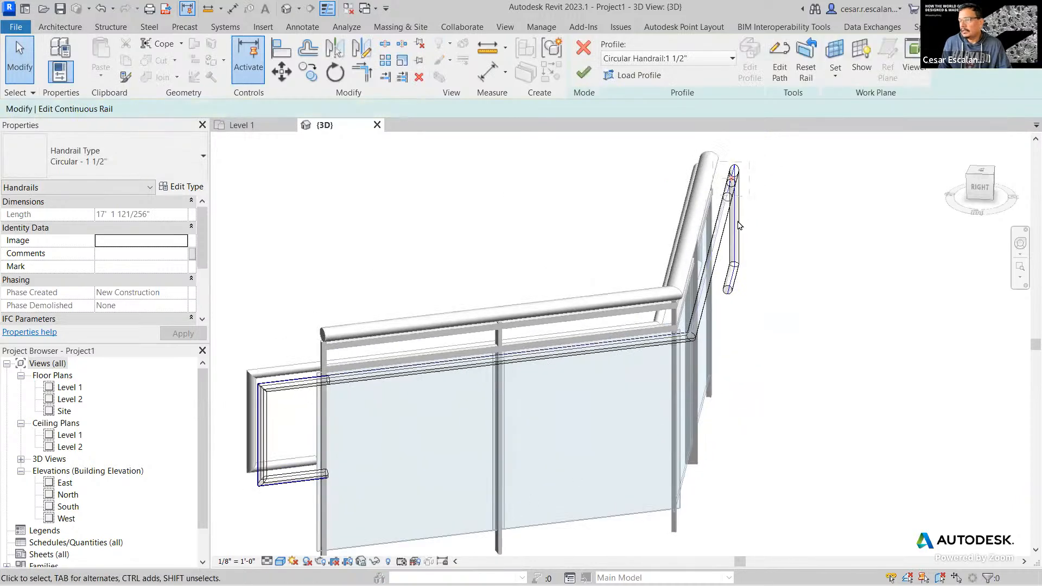
middle_click_drag(548, 386, 610, 333)
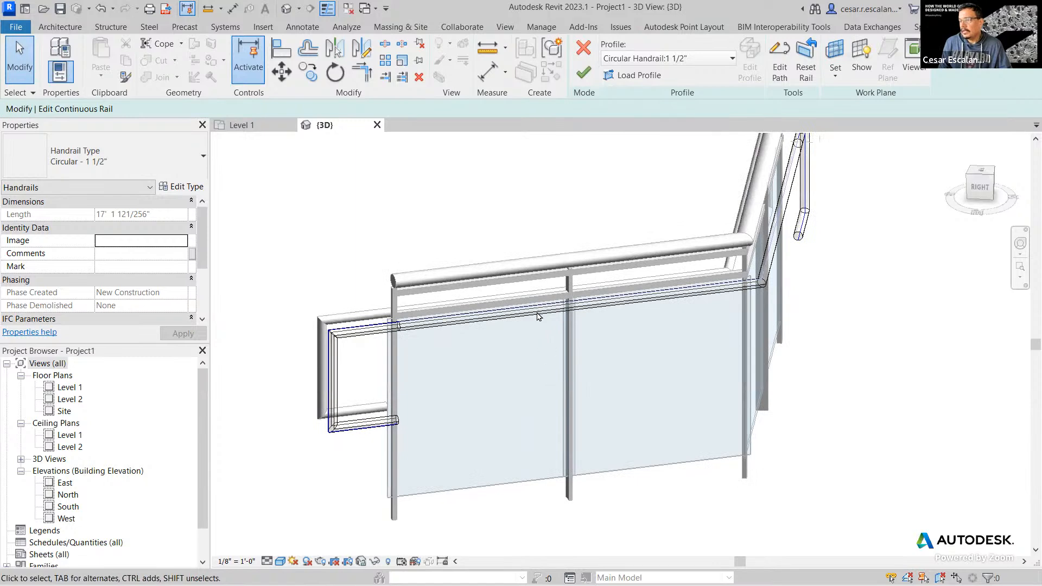
scroll(388, 419, "down", 2)
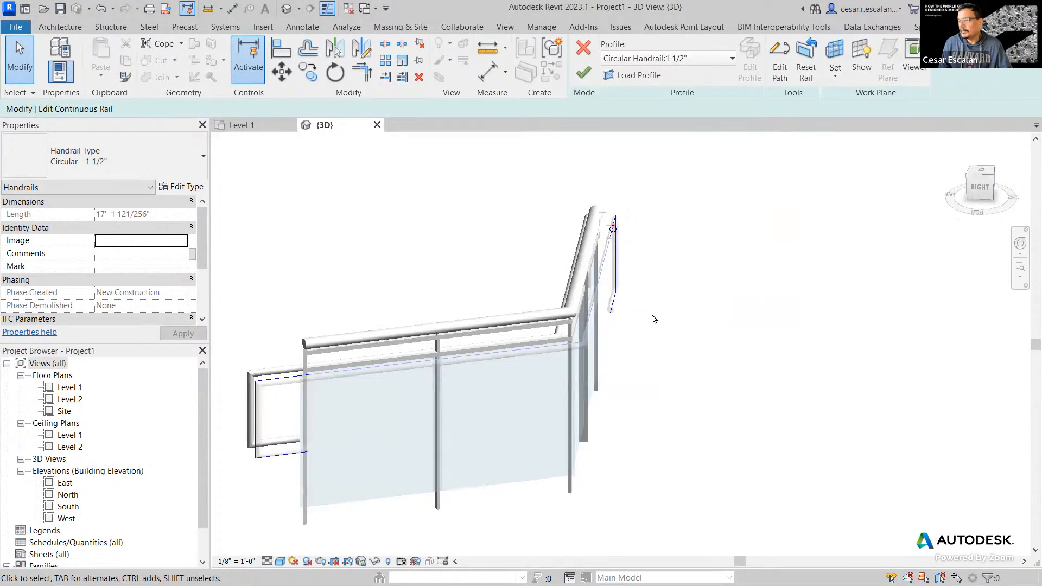
scroll(629, 293, "up", 2)
scroll(613, 201, "up", 2)
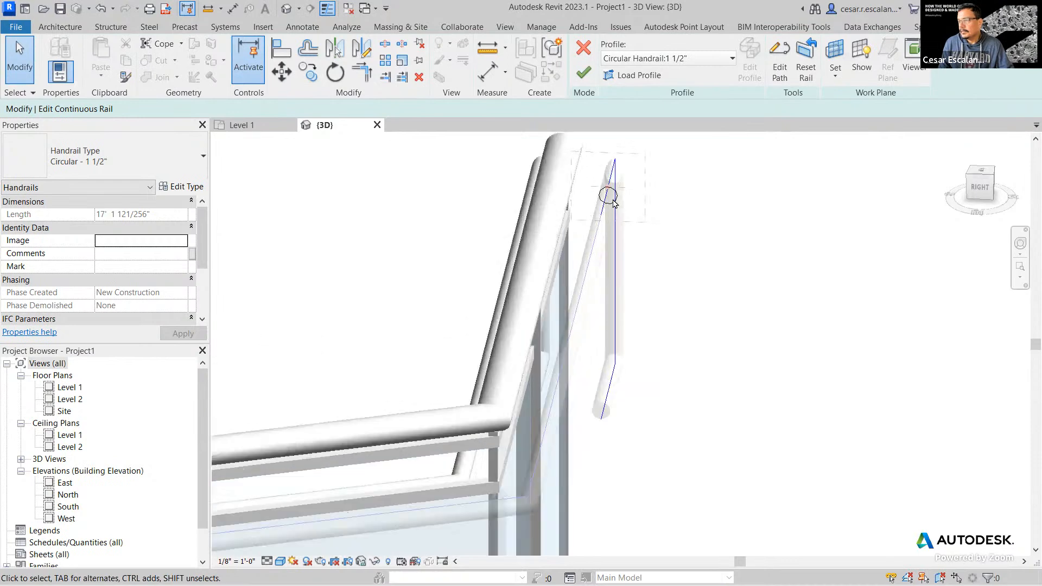
scroll(613, 202, "up", 3)
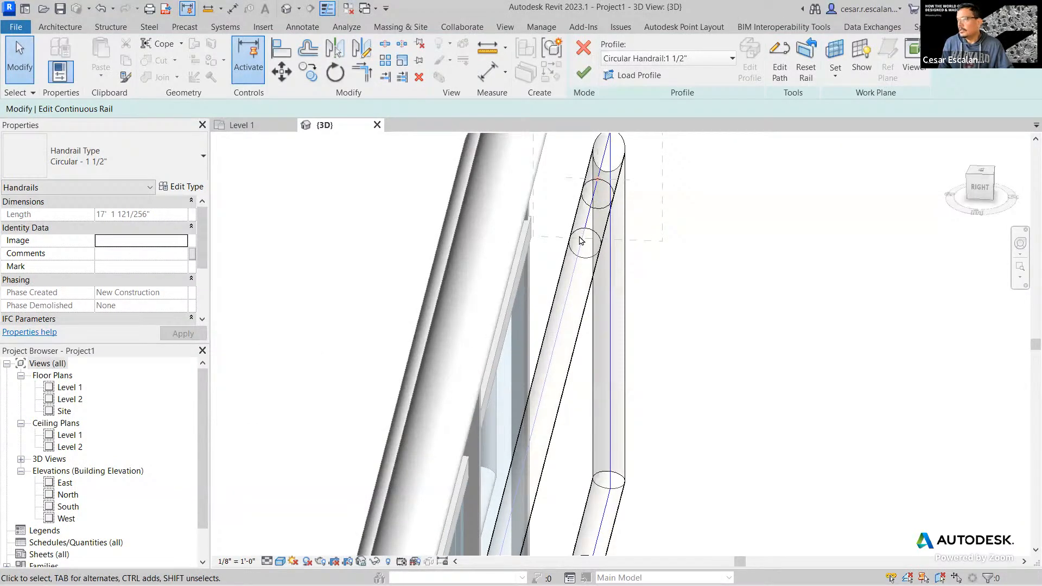
Step: Open the near circular handrail's path for editing and bring up the extension lines at its opposite-end return
left_click(780, 60)
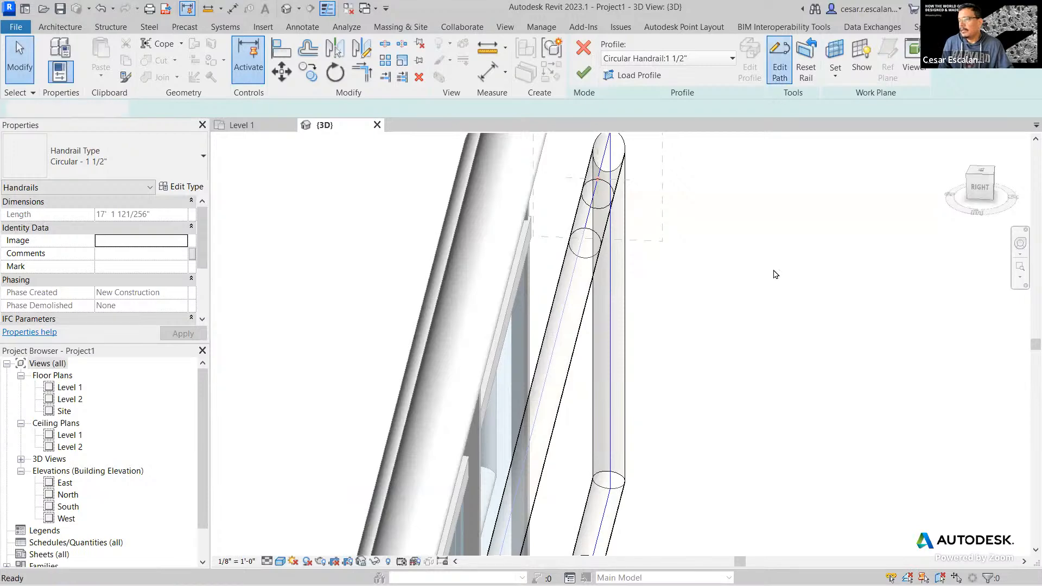
scroll(764, 298, "down", 4)
middle_click_drag(714, 292, 761, 206)
scroll(761, 212, "down", 4)
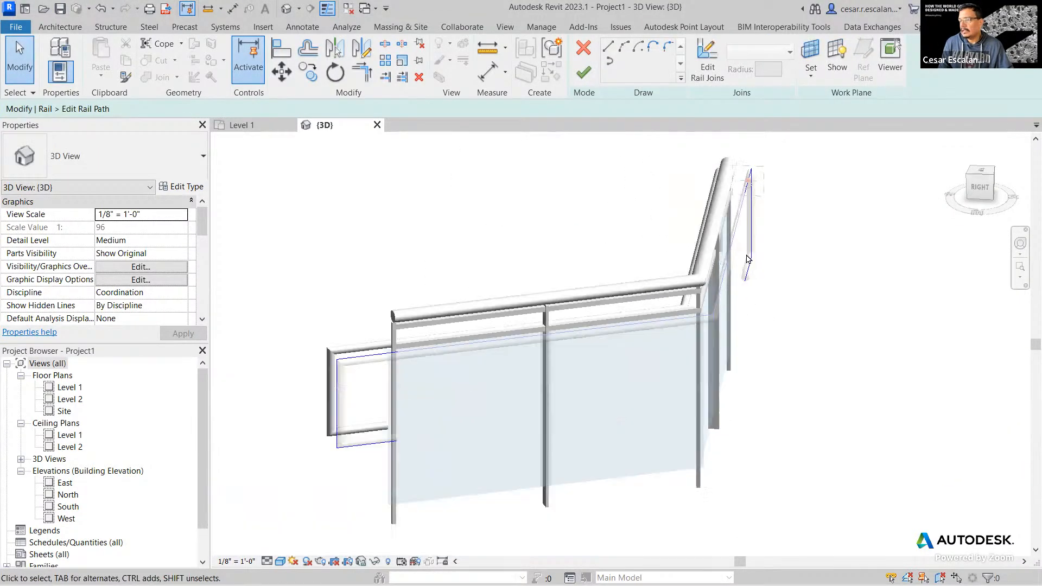
middle_click_drag(588, 396, 590, 400)
scroll(444, 419, "up", 5)
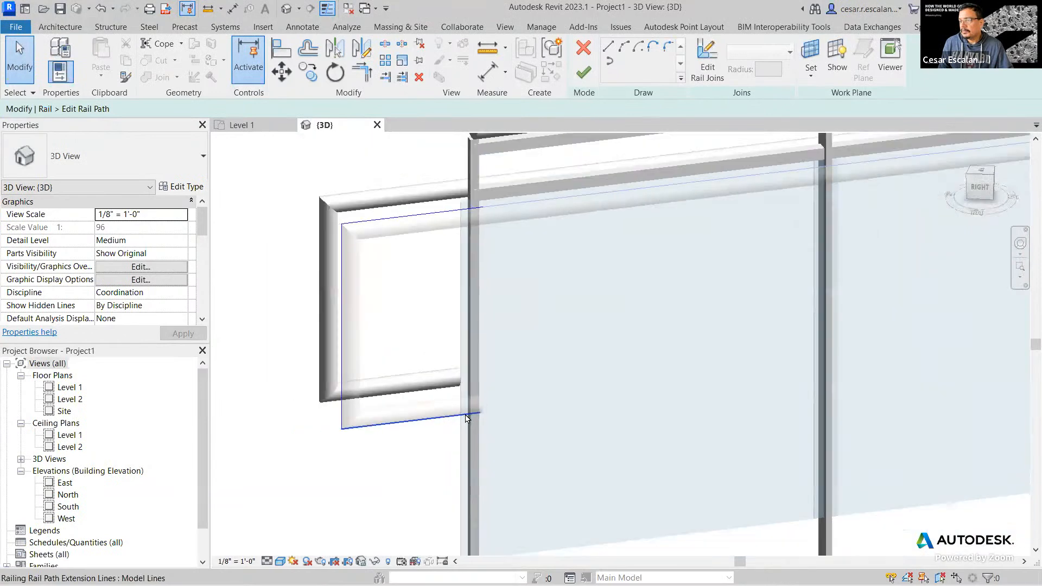
scroll(451, 428, "up", 2)
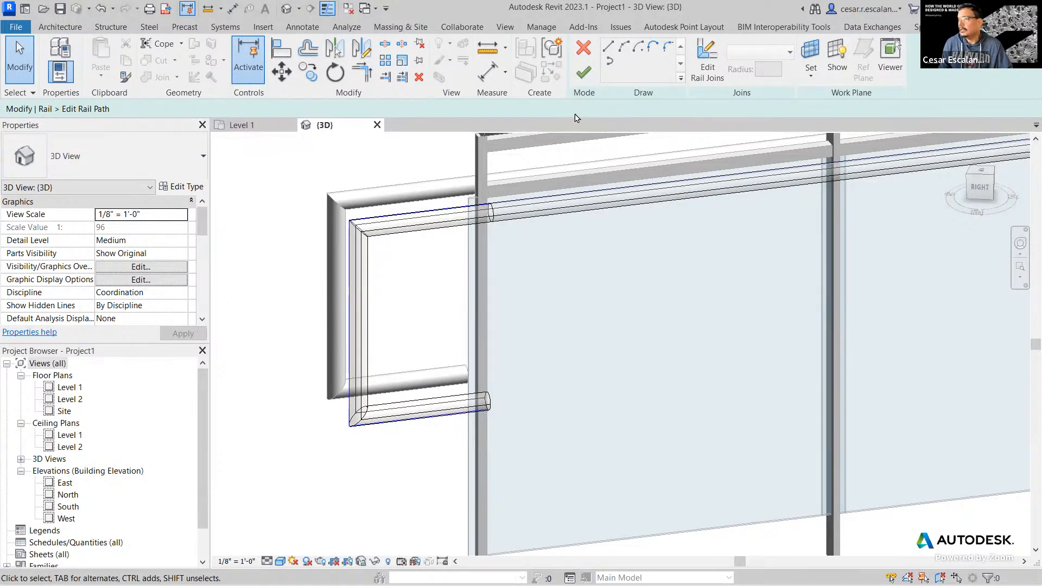
Step: Try to round the handrail return's upper corner with a fillet arc, setting the fillet radius to 0' 2"
left_click(668, 47)
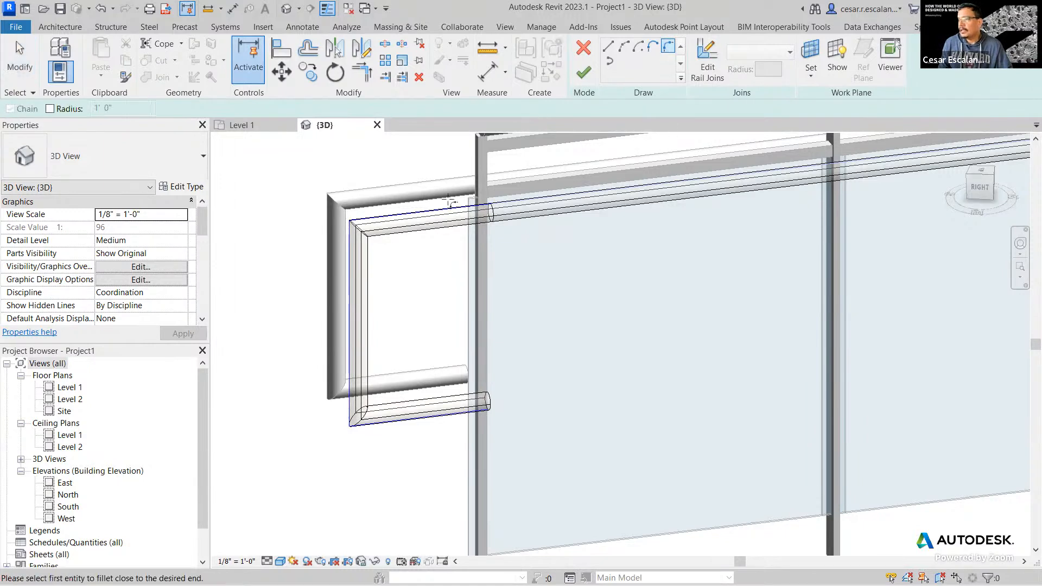
left_click(49, 109)
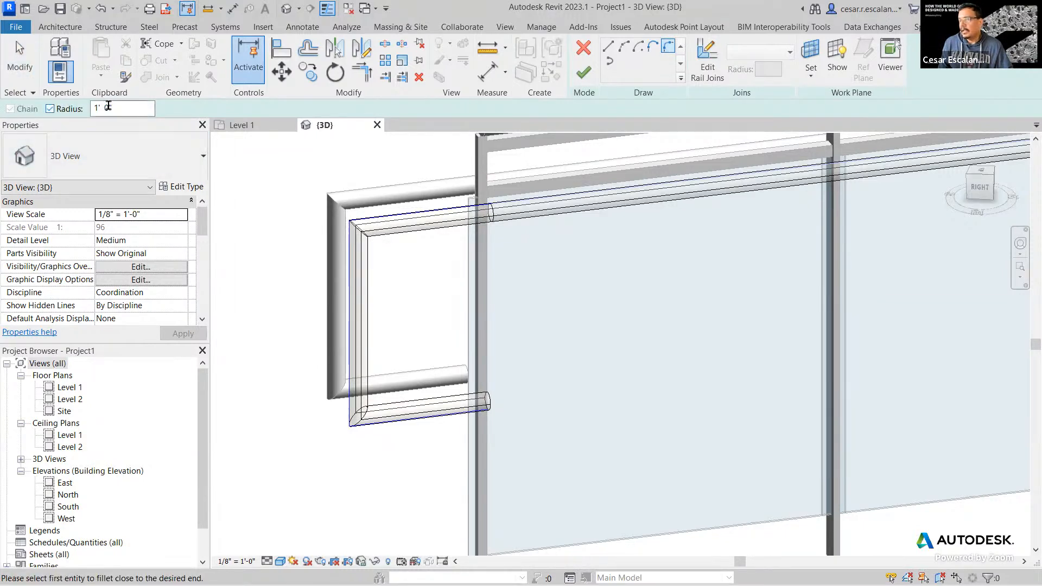
type("0 2")
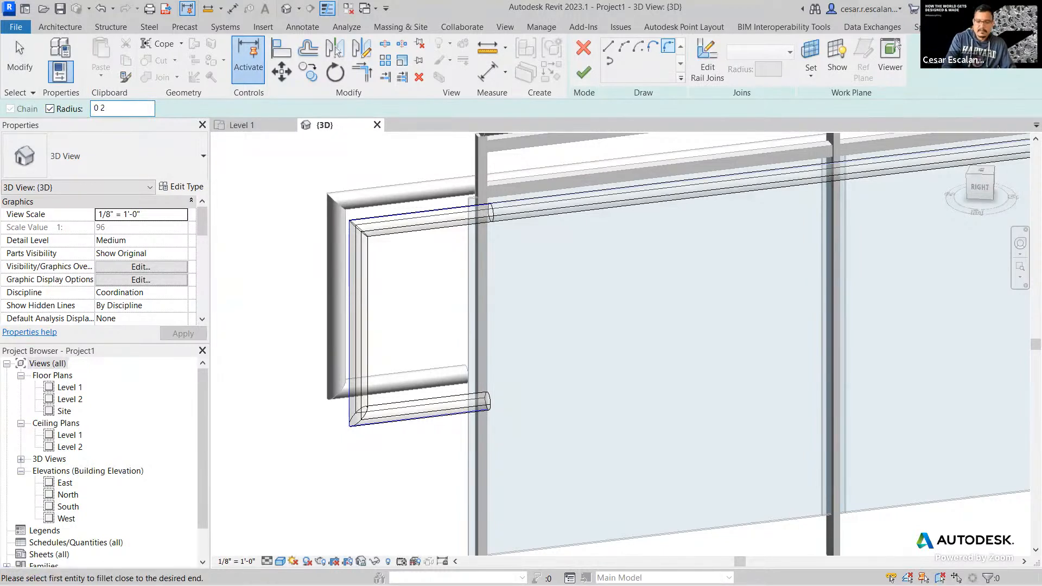
key("Return")
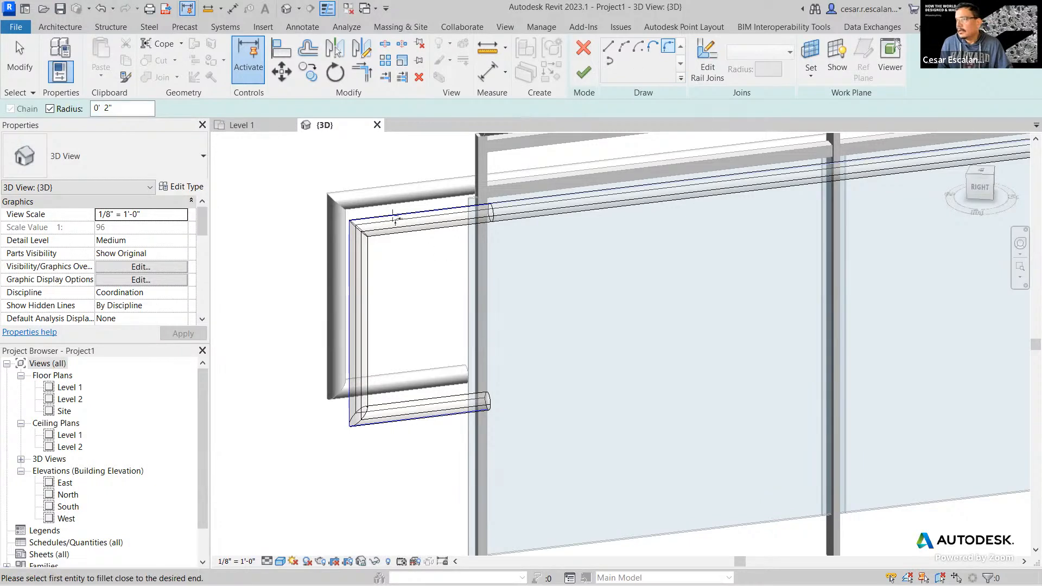
left_click(668, 46)
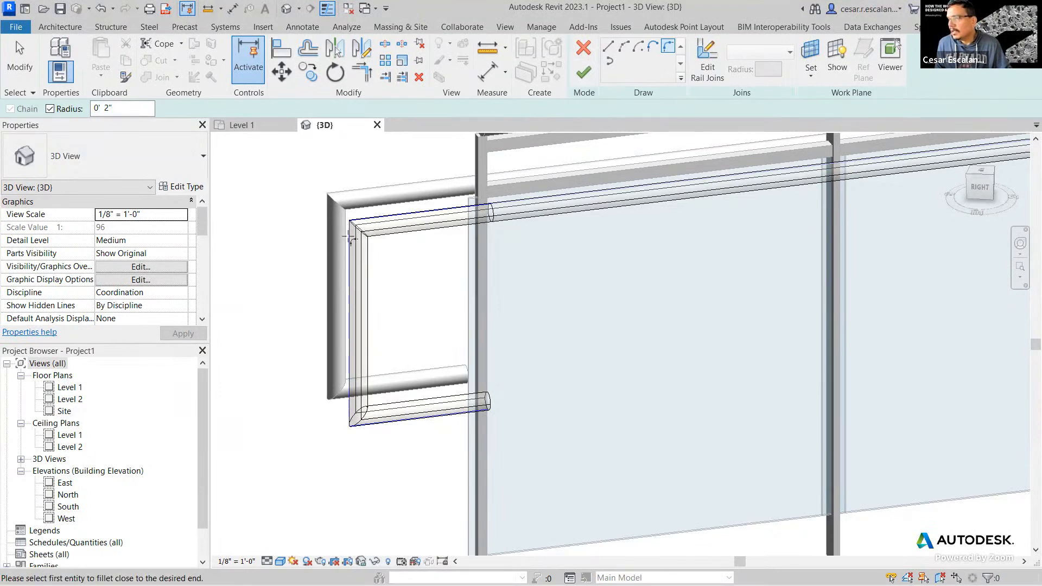
key("Escape")
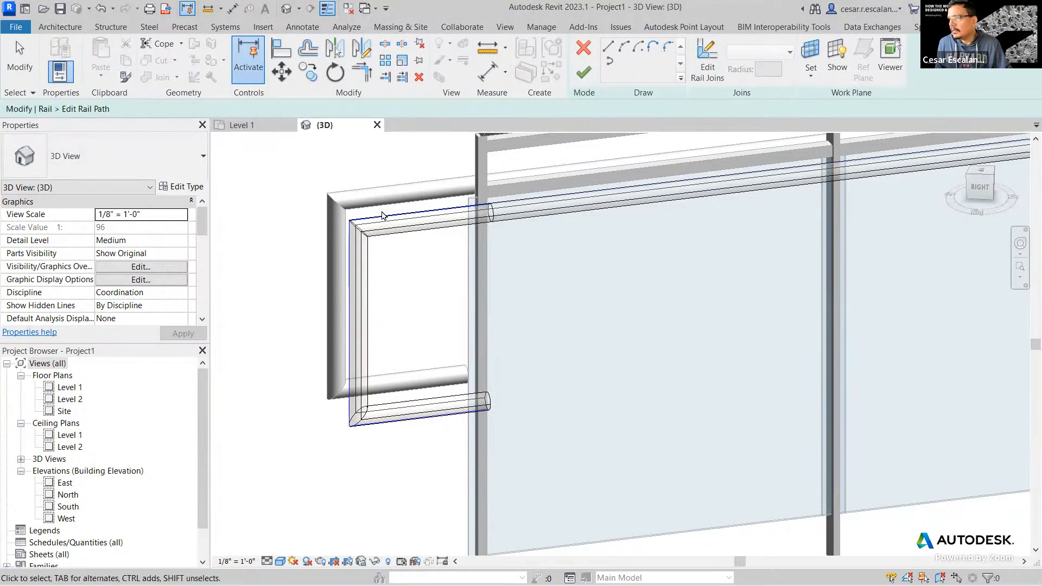
left_click(373, 223)
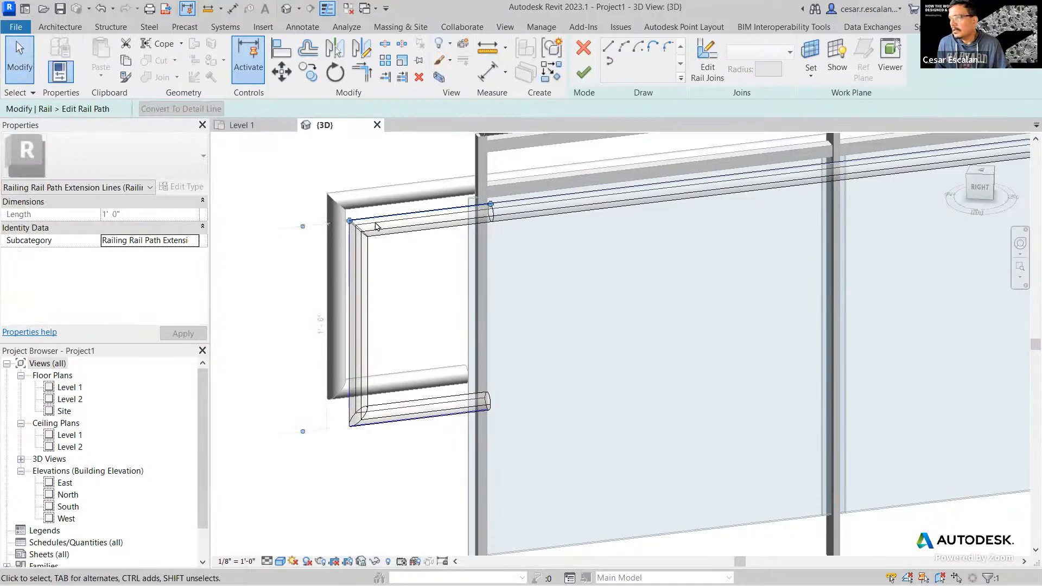
left_click(668, 49)
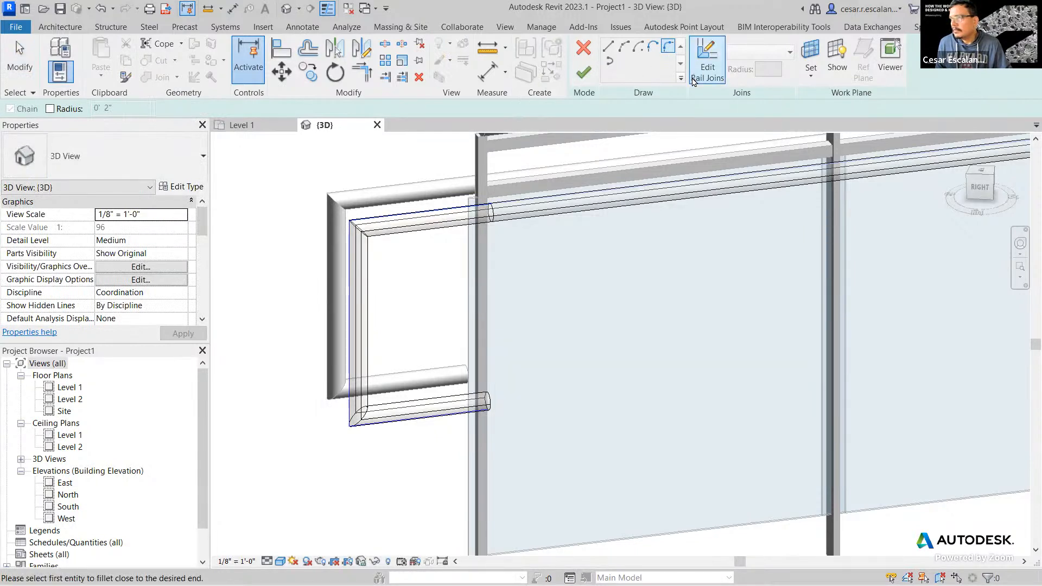
key("Escape")
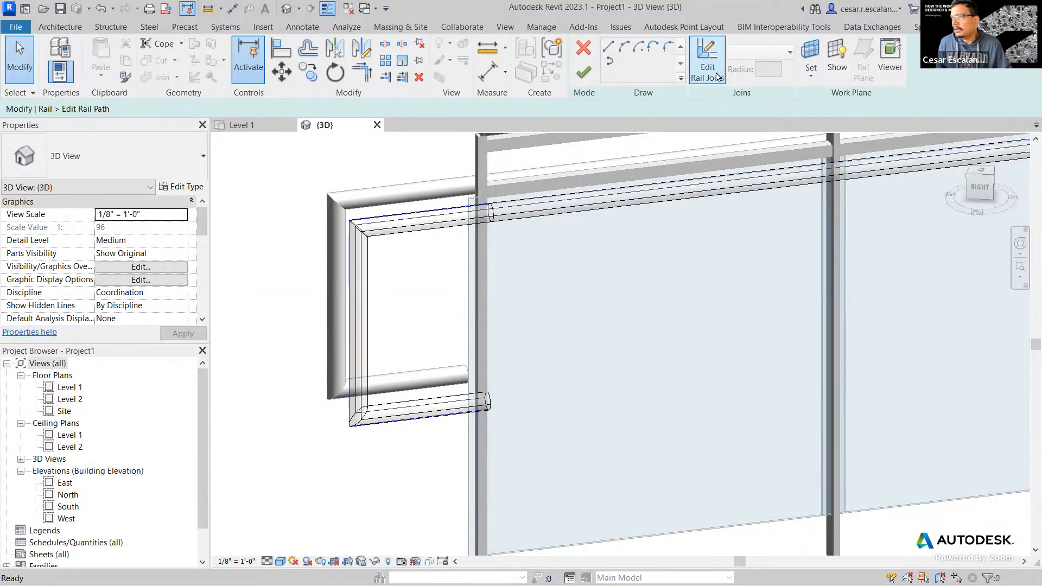
Step: Try to edit the rail joins at the return's corners, then select its extension lines together and clear the selection
left_click(719, 79)
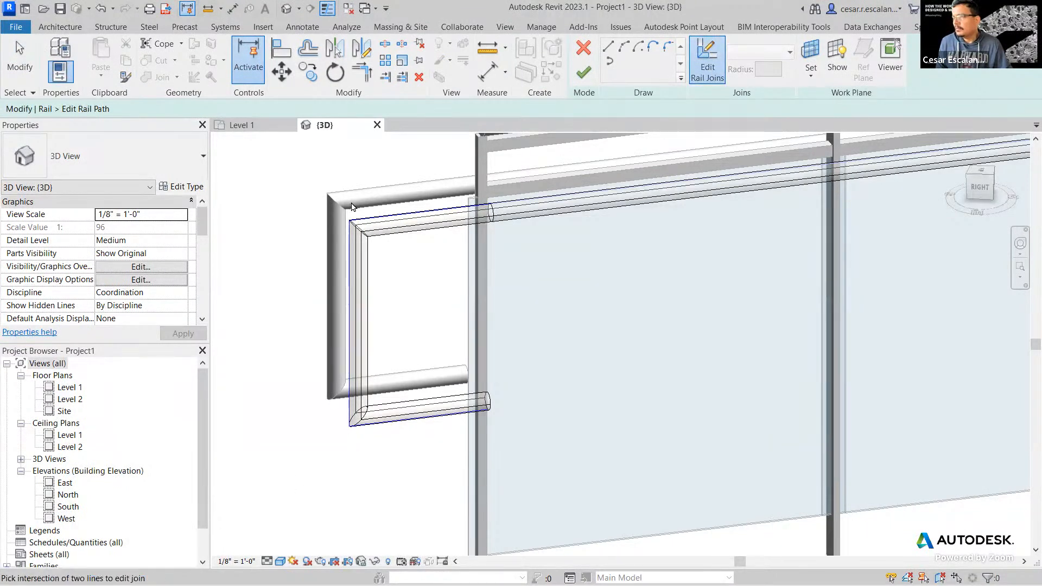
key("Escape")
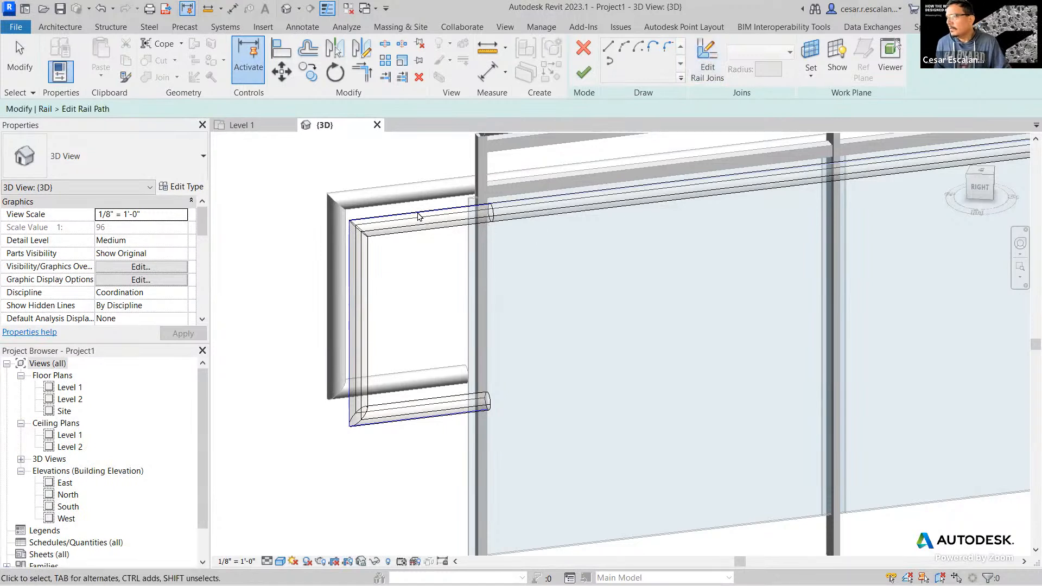
left_click(361, 226)
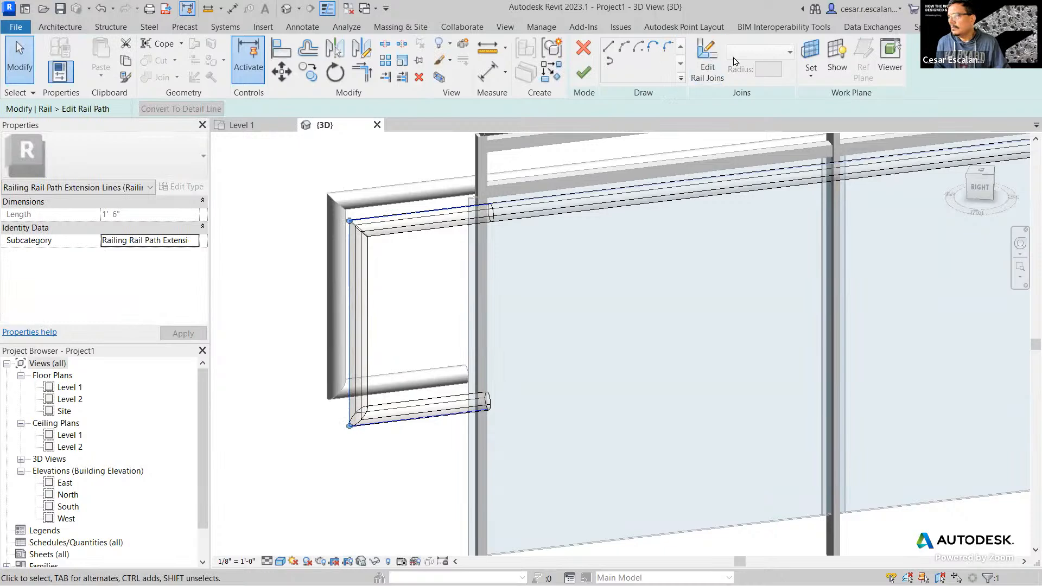
left_click(707, 61)
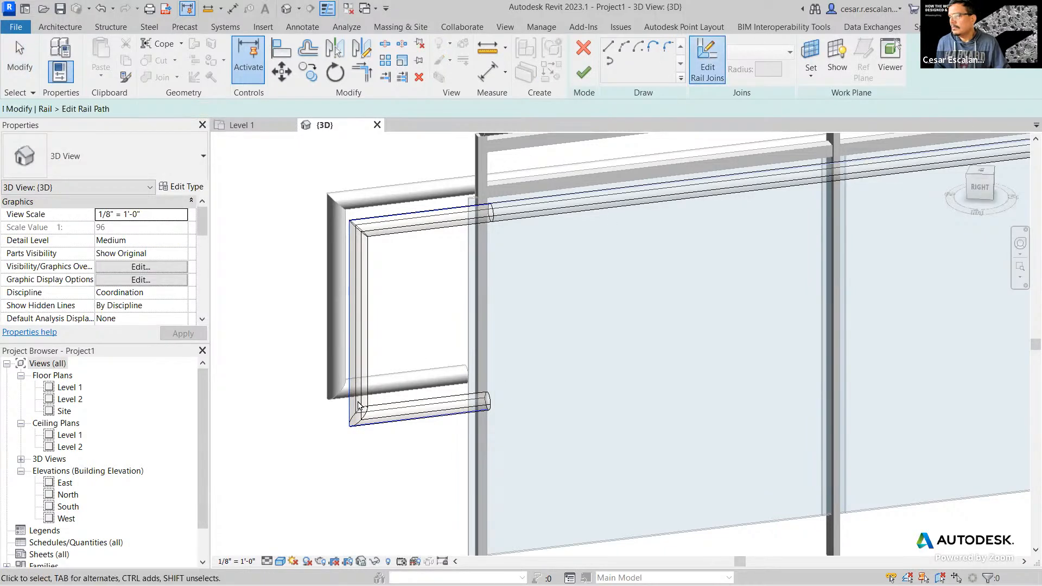
key("Escape")
scroll(357, 402, "down", 3)
left_click_drag(299, 477, 549, 222)
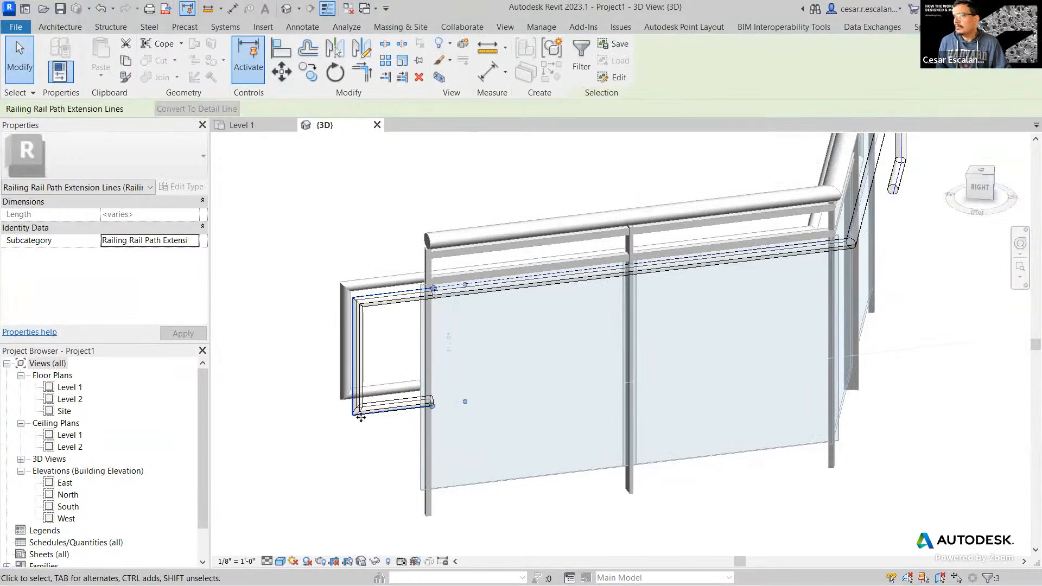
double_click(411, 415)
scroll(401, 419, "up", 2)
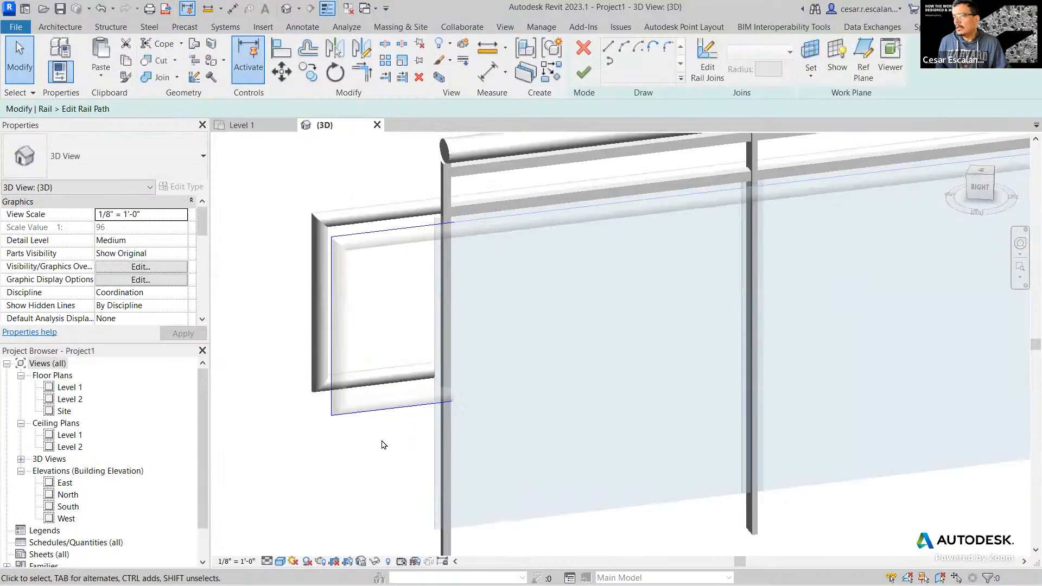
Step: Lengthen the handrail return's lower extension line to 1' 8" by moving its free end inward past the end post
left_click(374, 413)
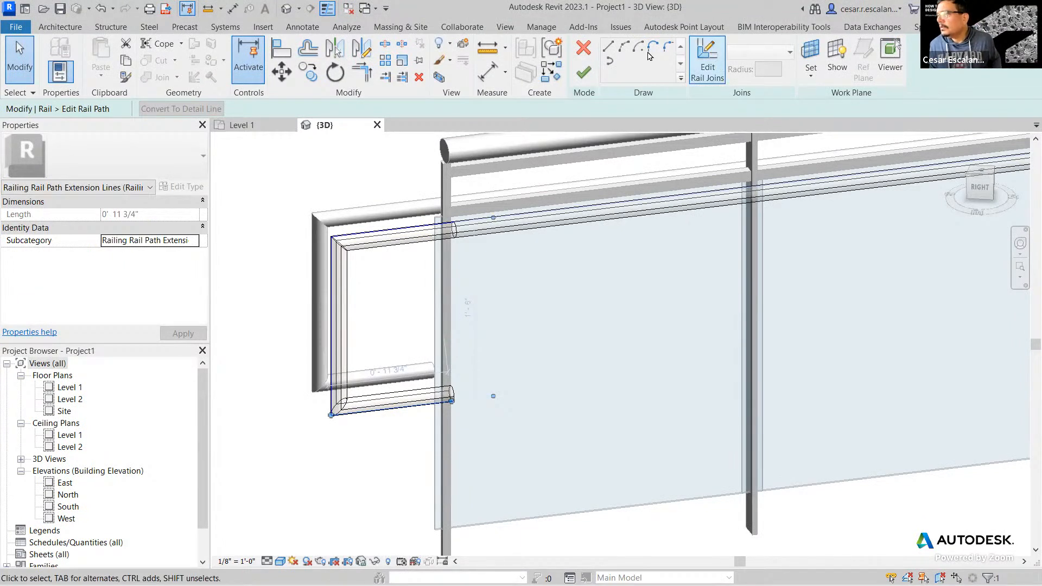
left_click(668, 50)
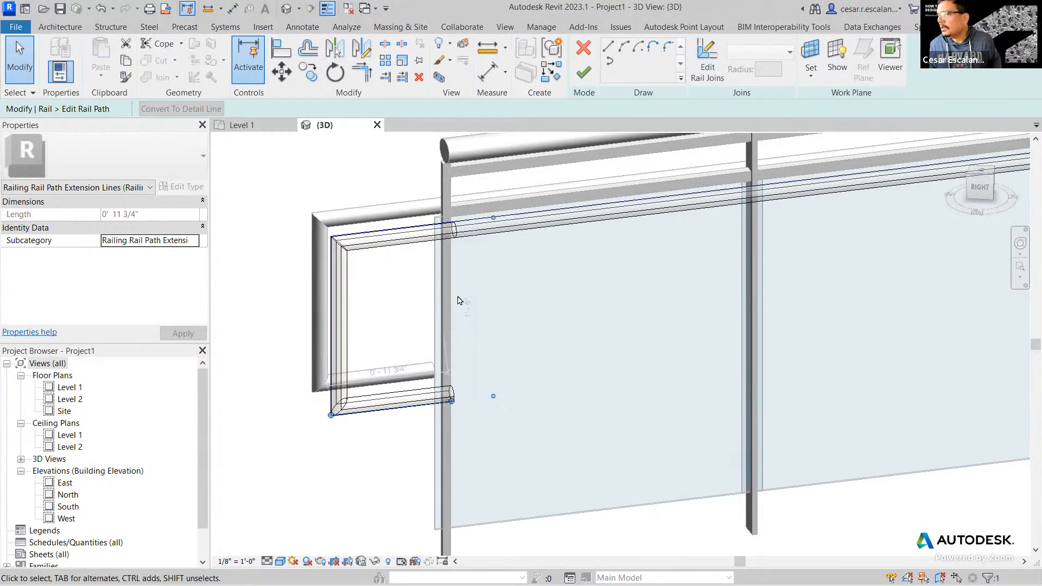
left_click_drag(372, 485, 392, 472)
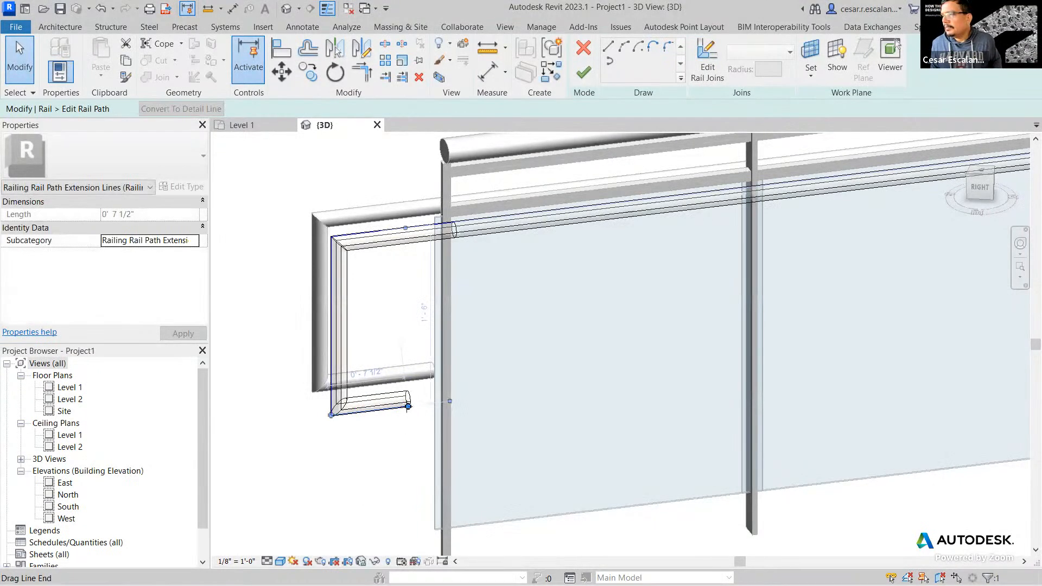
left_click_drag(408, 406, 536, 390)
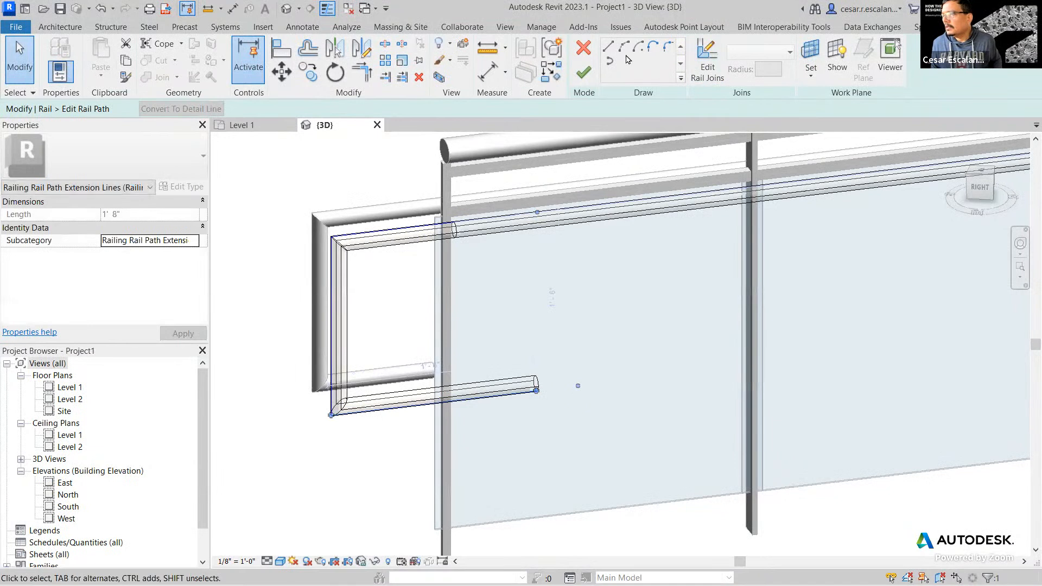
left_click(609, 46)
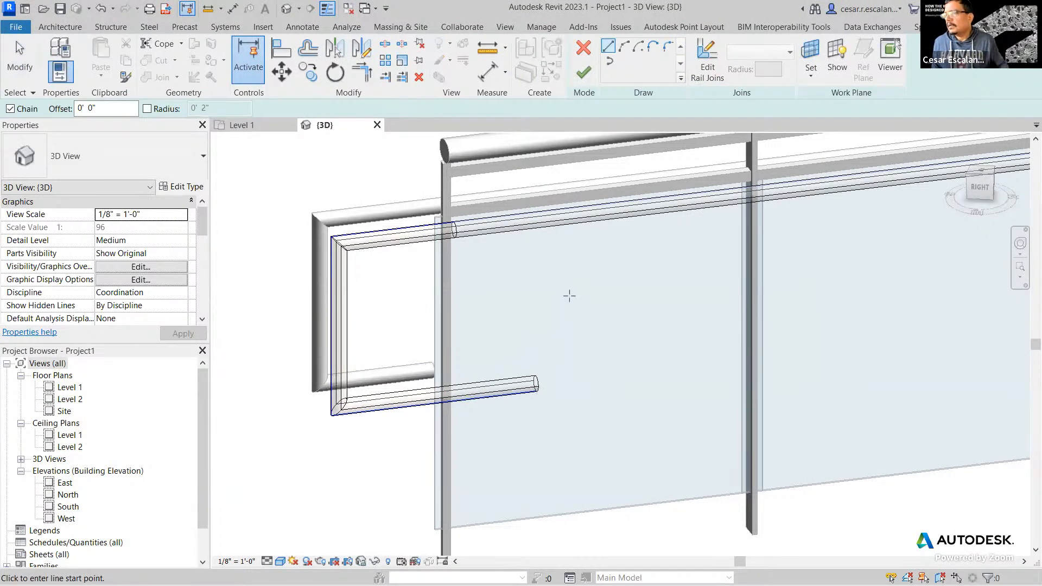
key("Escape")
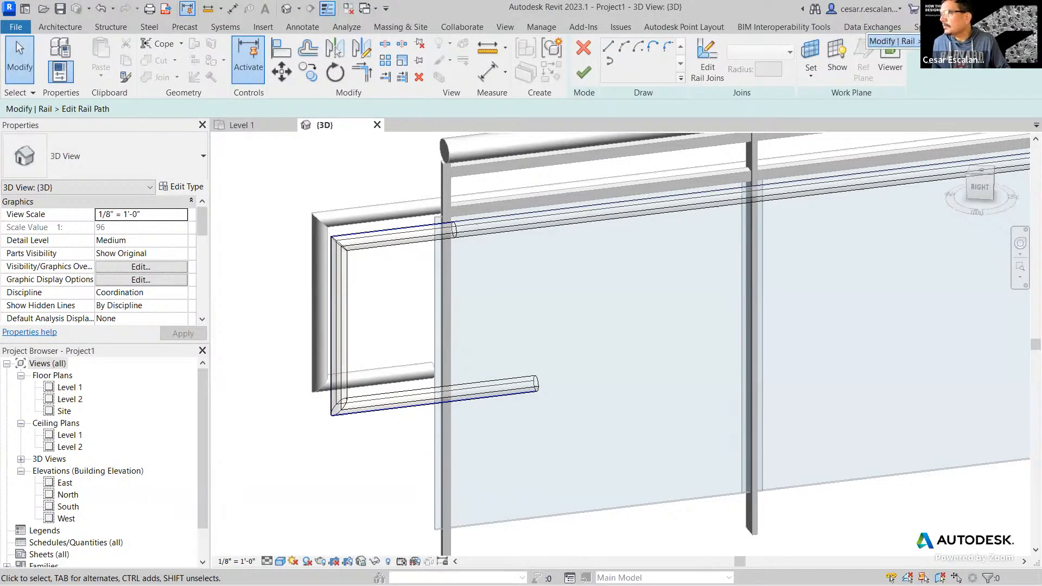
Step: Finish and reopen the handrail path, try shortening the return's upper extension line to 0' 7 3/4", and undo the change
left_click(583, 72)
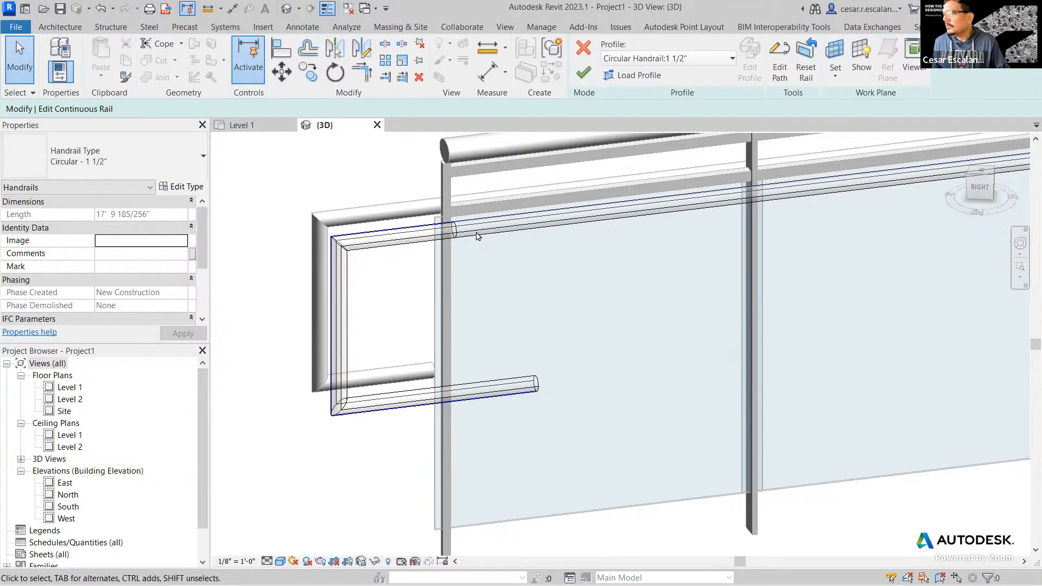
left_click(780, 71)
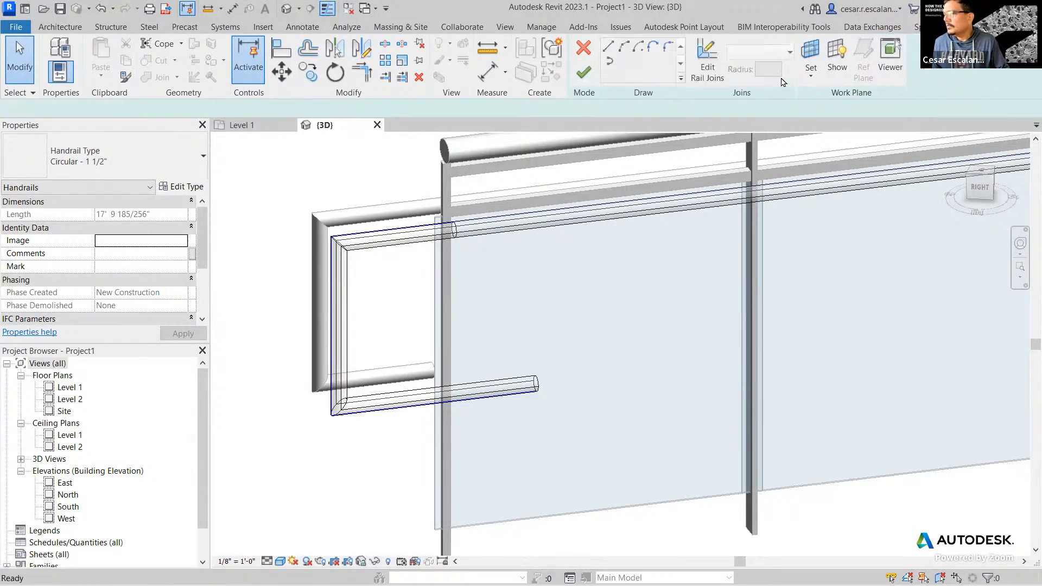
left_click(427, 231)
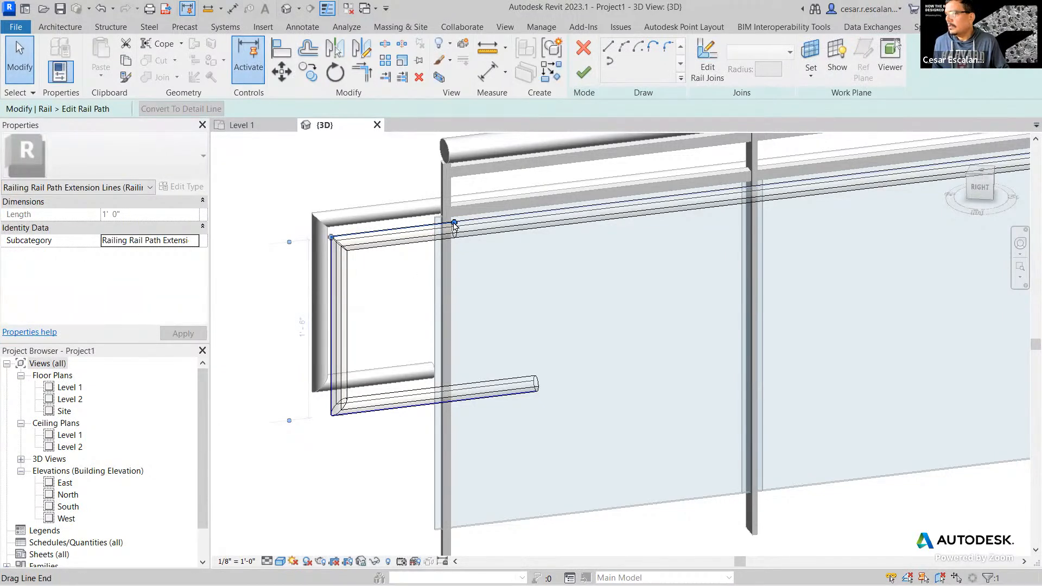
left_click_drag(455, 224, 411, 183)
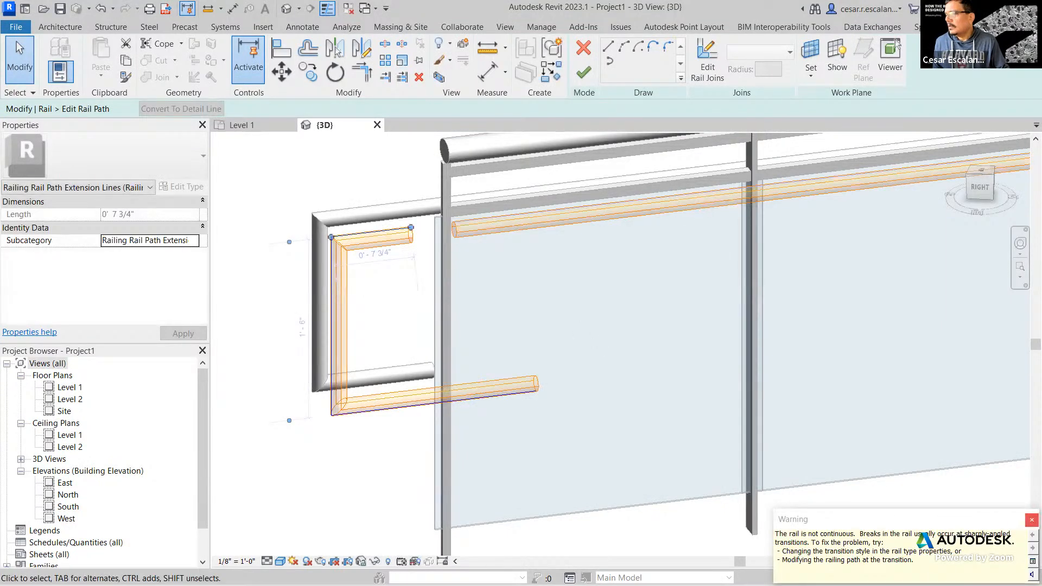
left_click(426, 354)
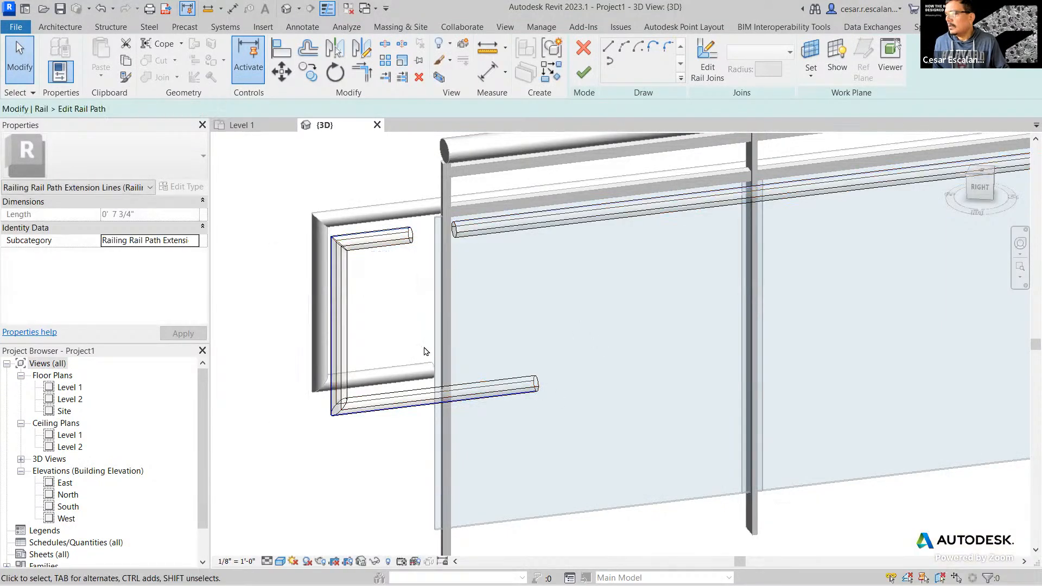
left_click(105, 10)
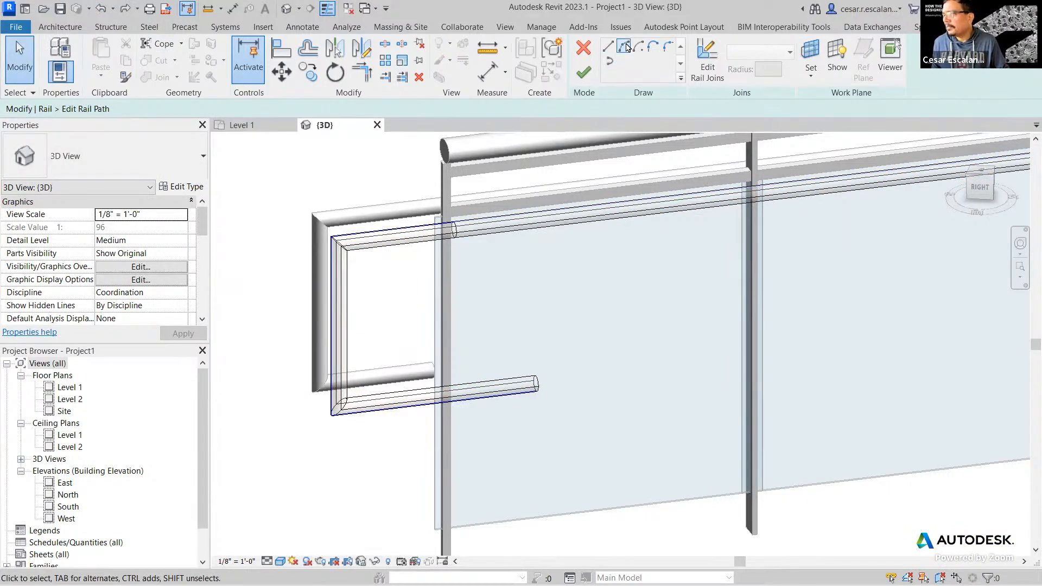
Step: Try an arc on the return's vertical extension line, then set the work plane to Reference Plane : Extension Plane: Beginning/Bottom
left_click(625, 48)
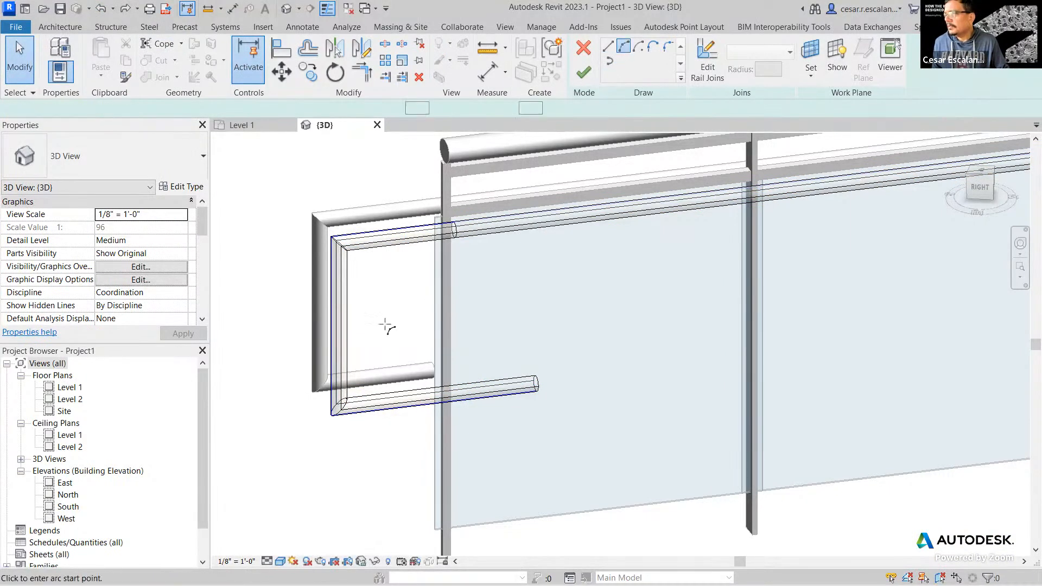
key("Escape")
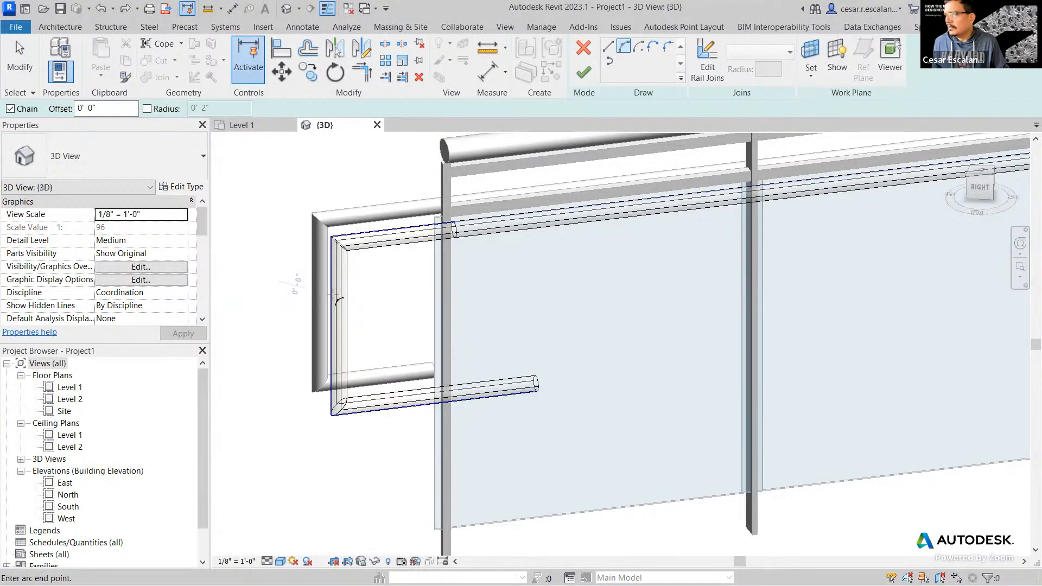
left_click(811, 74)
left_click(803, 99)
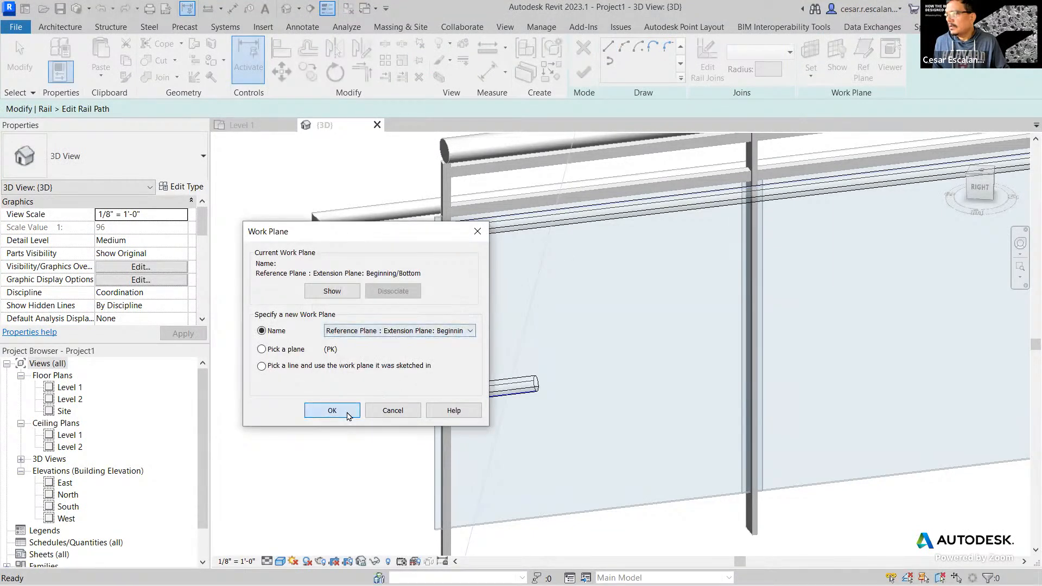
left_click(336, 410)
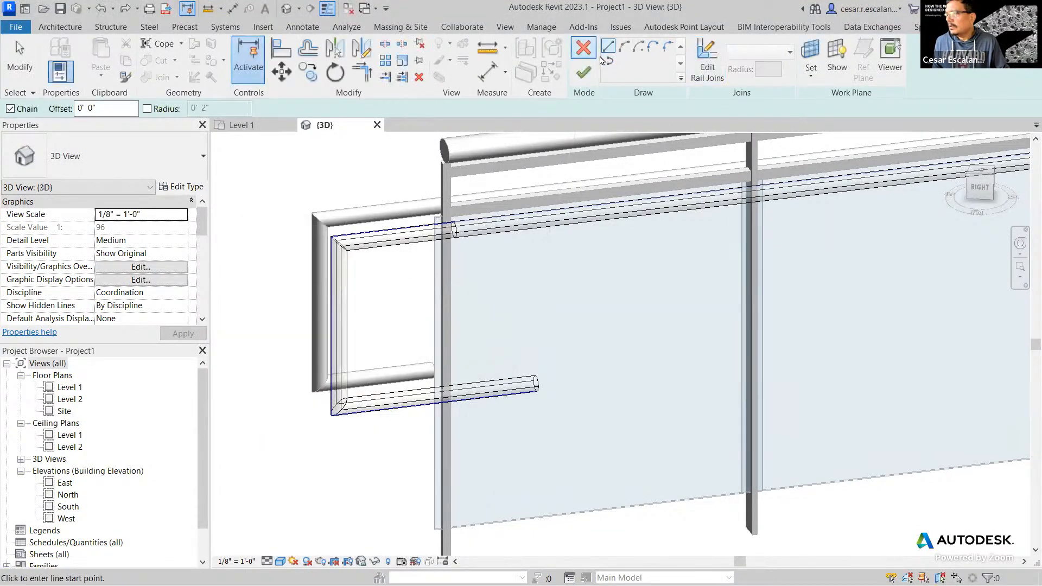
Step: Try to round the handrail return's corner with a Fillet Arc of 0' 2" radius
left_click(668, 48)
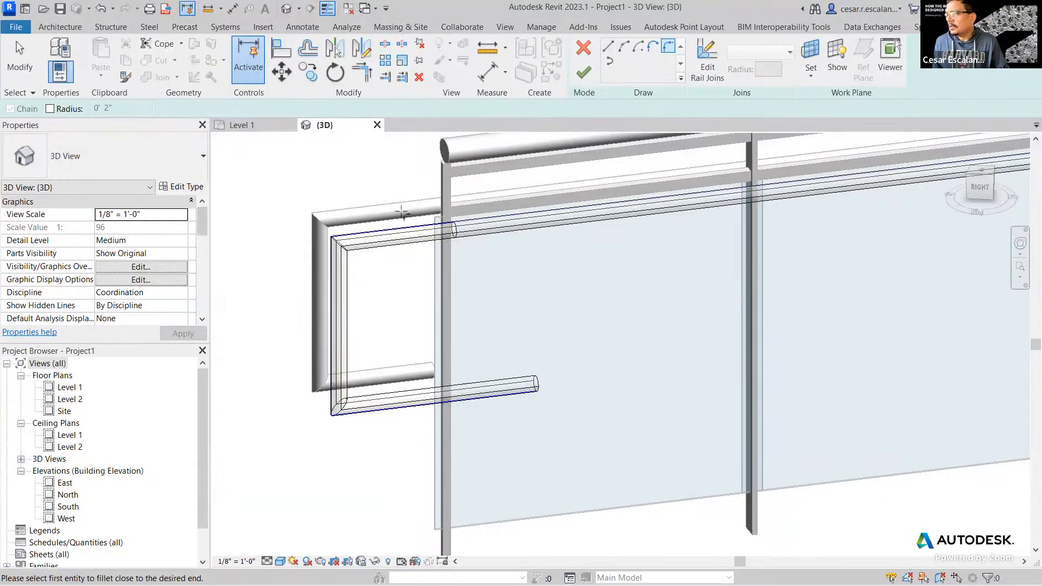
left_click(50, 108)
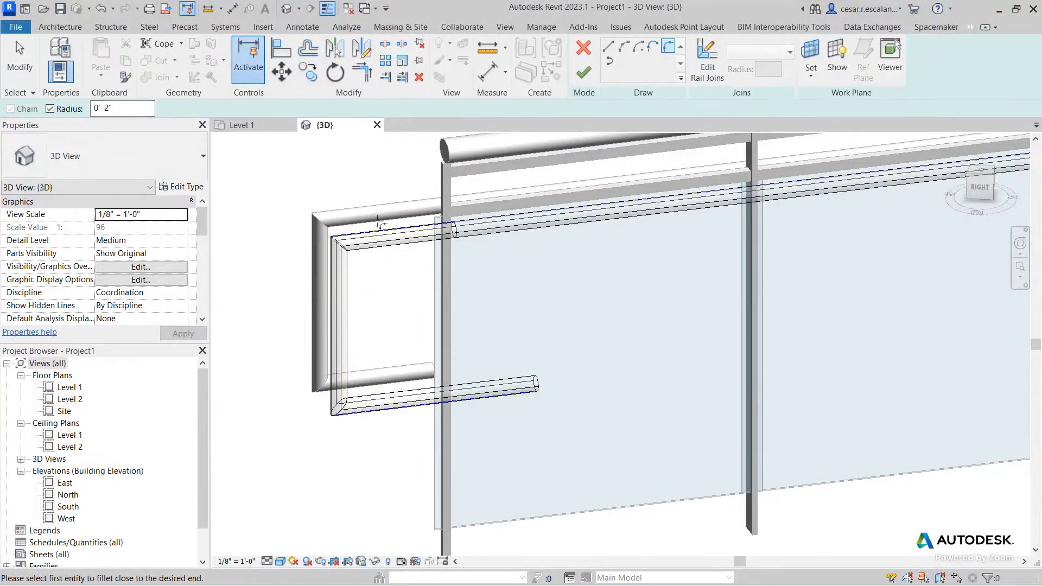
key("Escape")
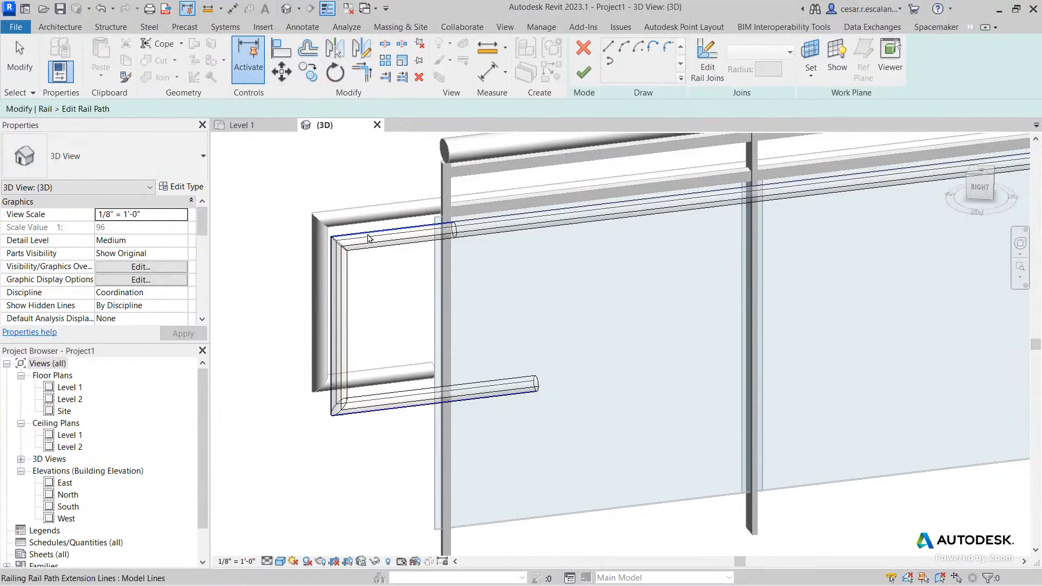
left_click(368, 238)
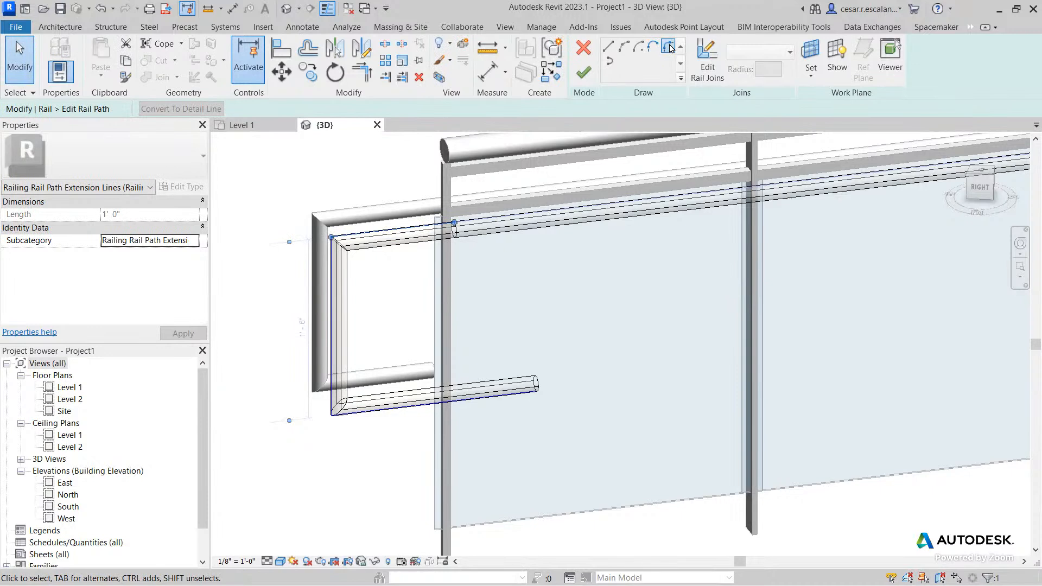
left_click(671, 48)
left_click(54, 109)
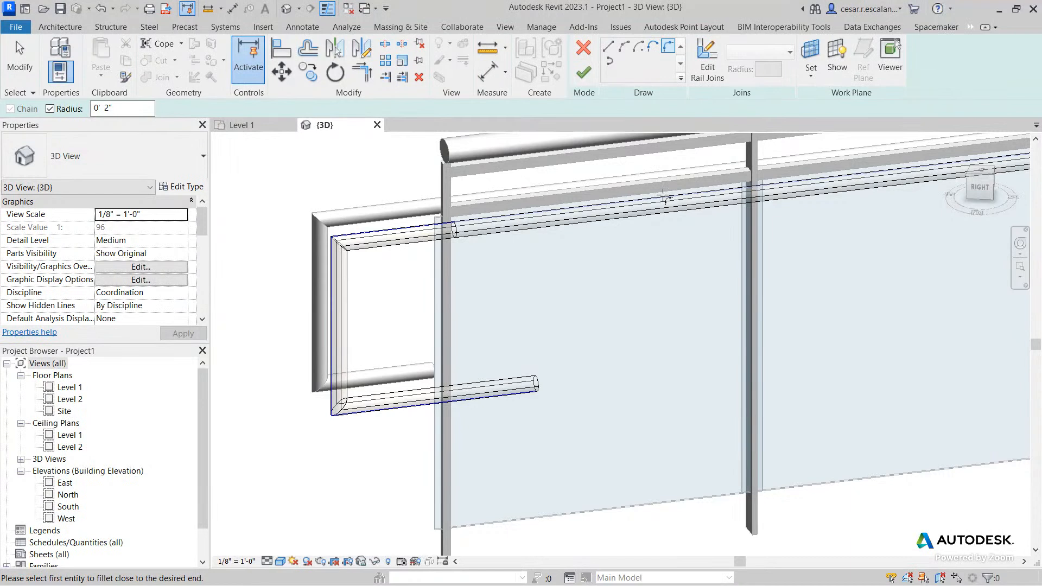
key("Escape")
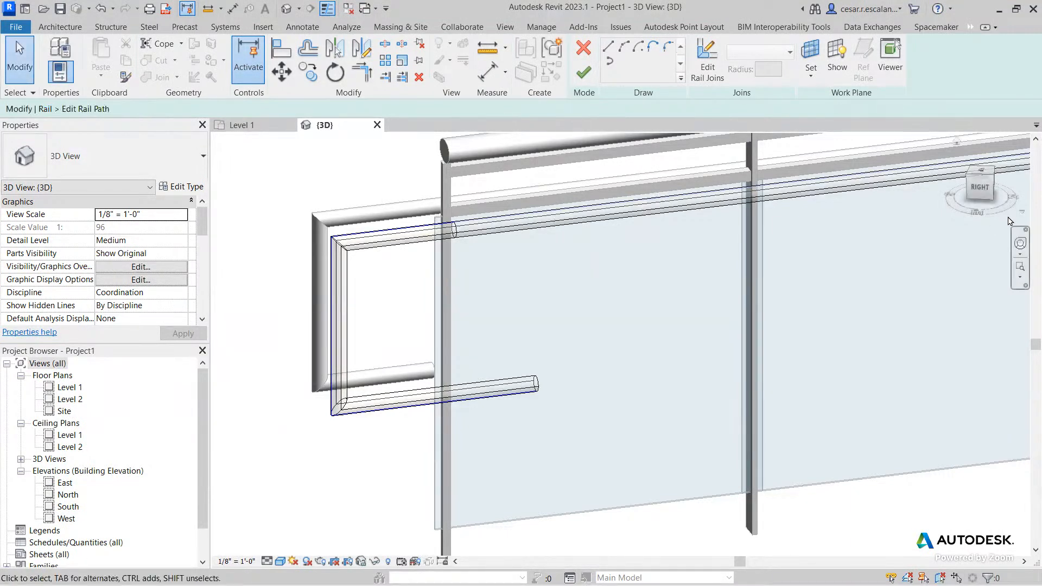
Step: Discard the handrail's path and continuous rail edits, and clear the handrail selection
left_click(982, 188)
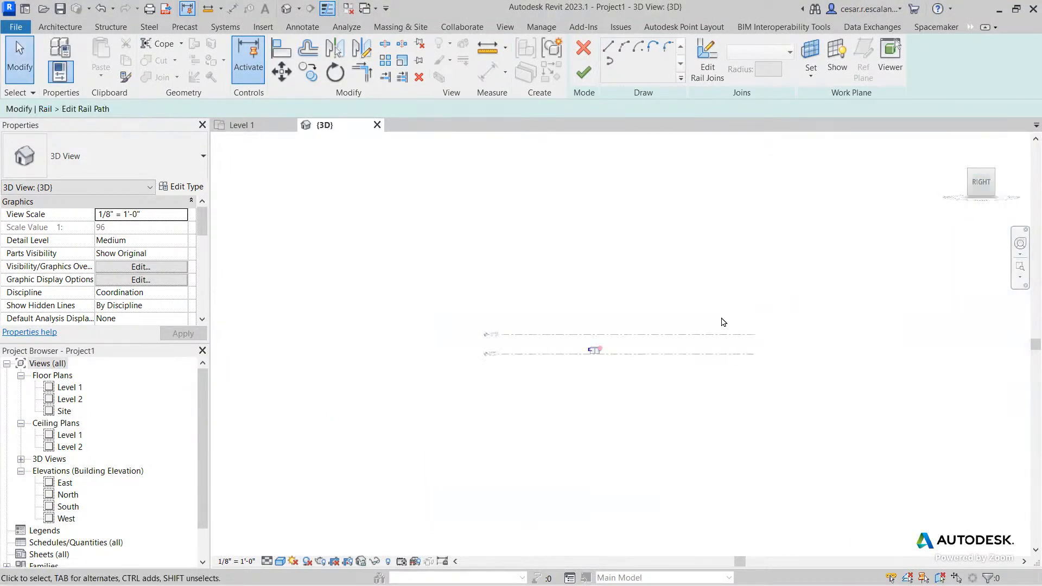
scroll(602, 358, "up", 5)
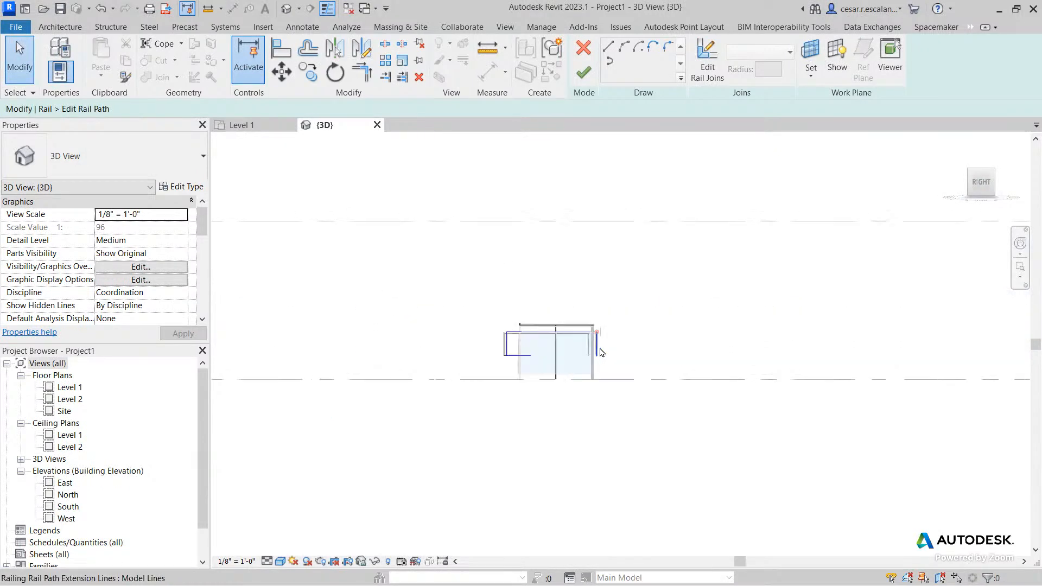
scroll(605, 355, "up", 4)
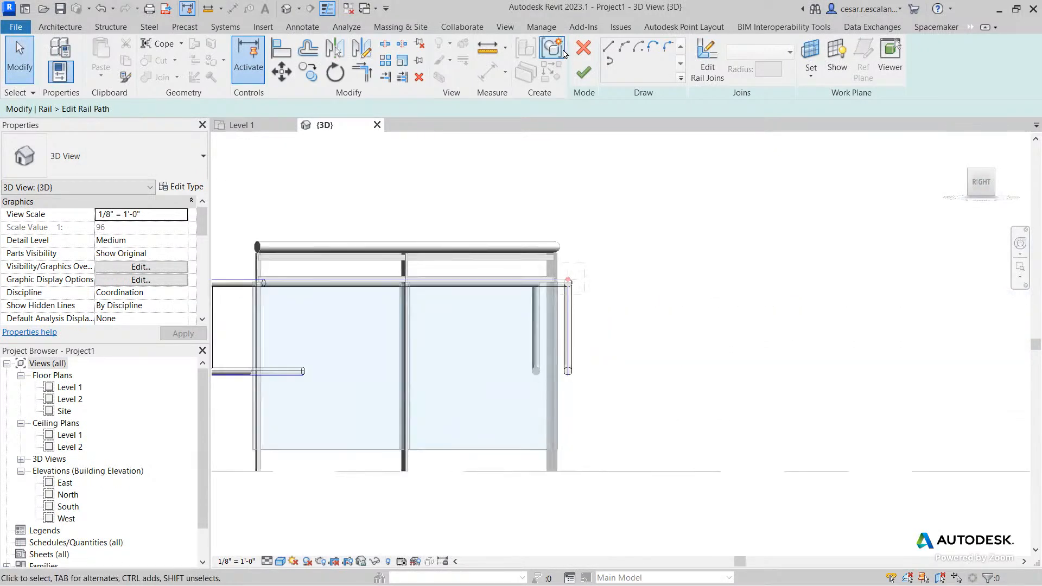
left_click(584, 51)
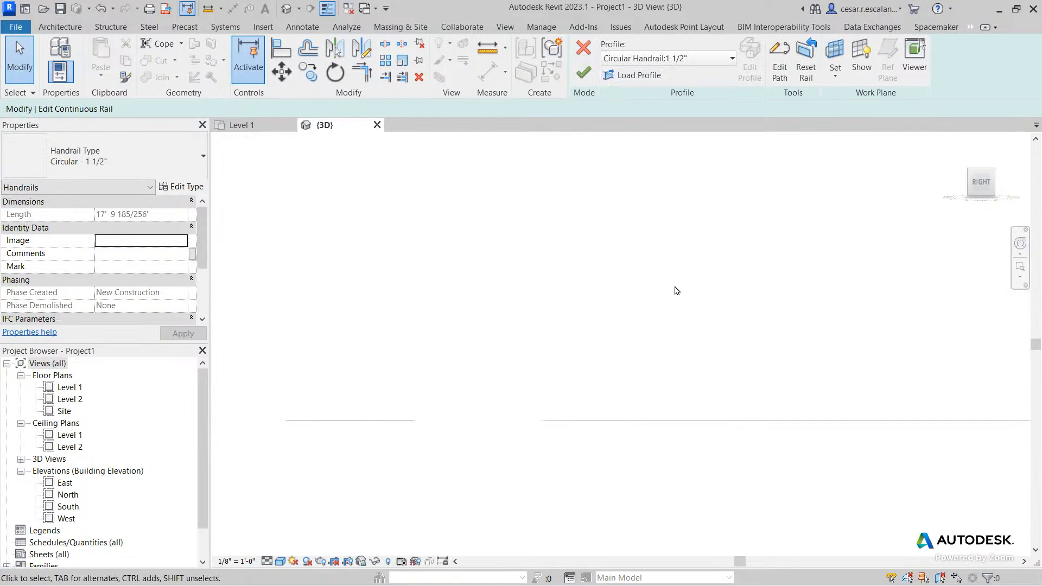
left_click(582, 51)
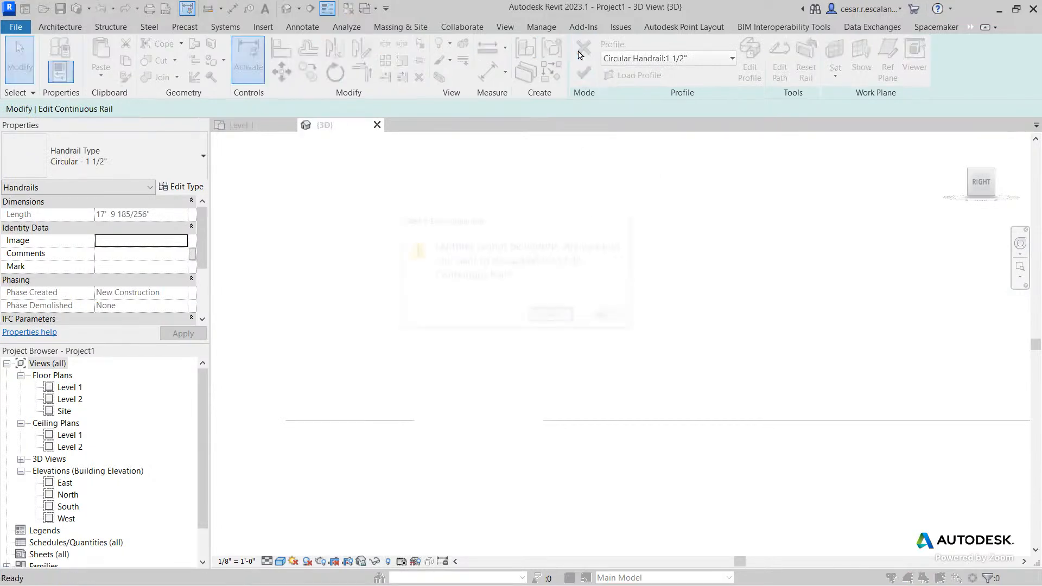
left_click(549, 317)
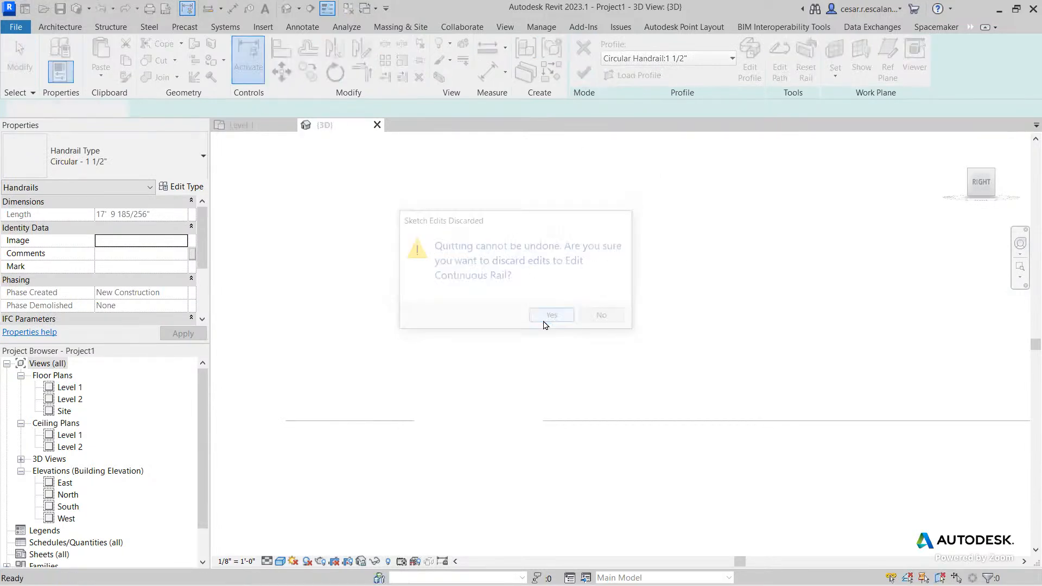
scroll(589, 326, "down", 3)
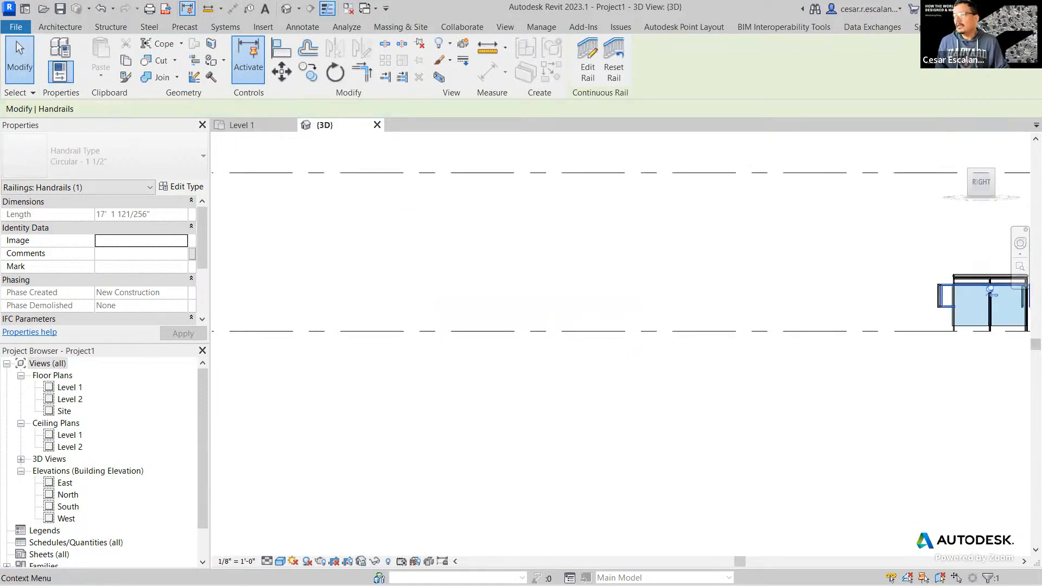
middle_click_drag(879, 274, 487, 339)
left_click(596, 312)
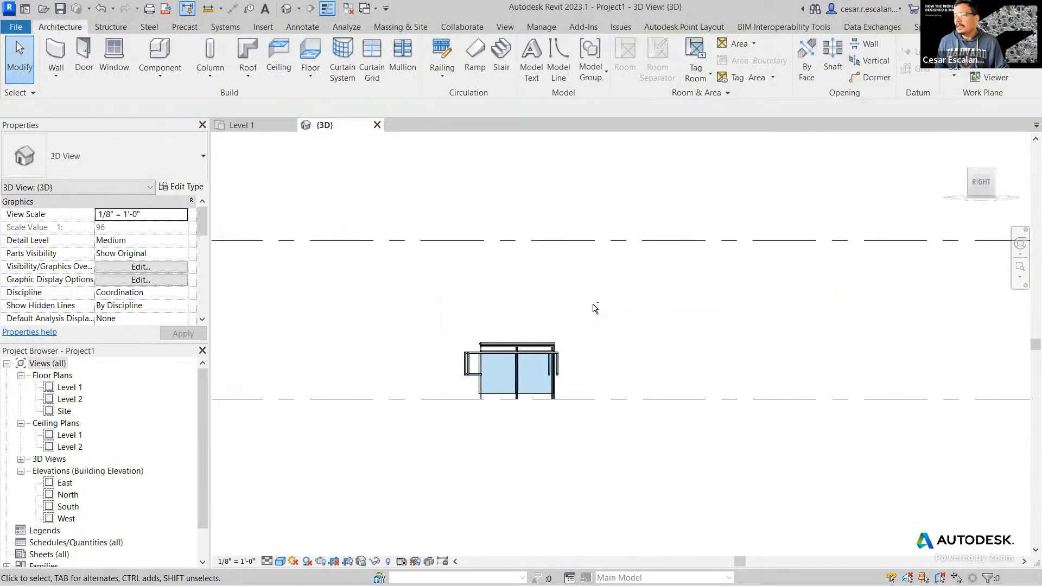
Step: Reopen the path of the circular 1 1/2" handrail on the near side of the glass railing for editing
middle_click_drag(596, 311, 681, 457, "shift")
scroll(407, 382, "up", 7)
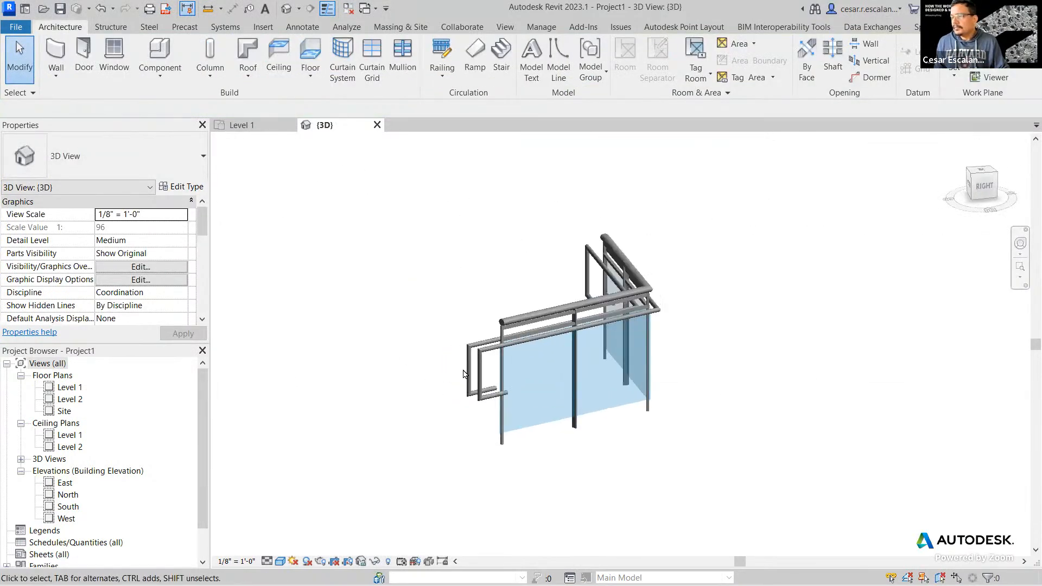
scroll(480, 373, "up", 3)
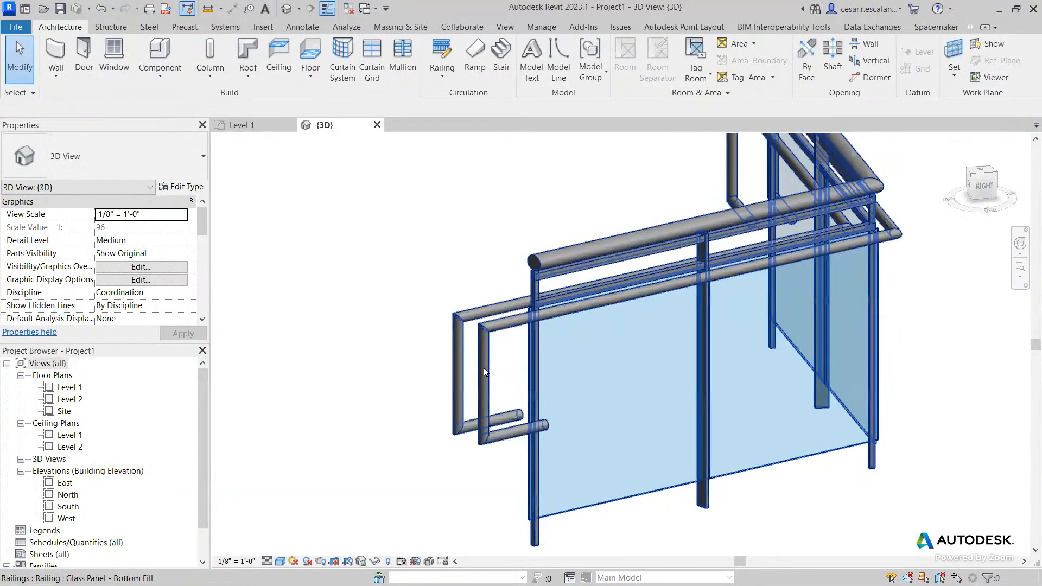
left_click(484, 372)
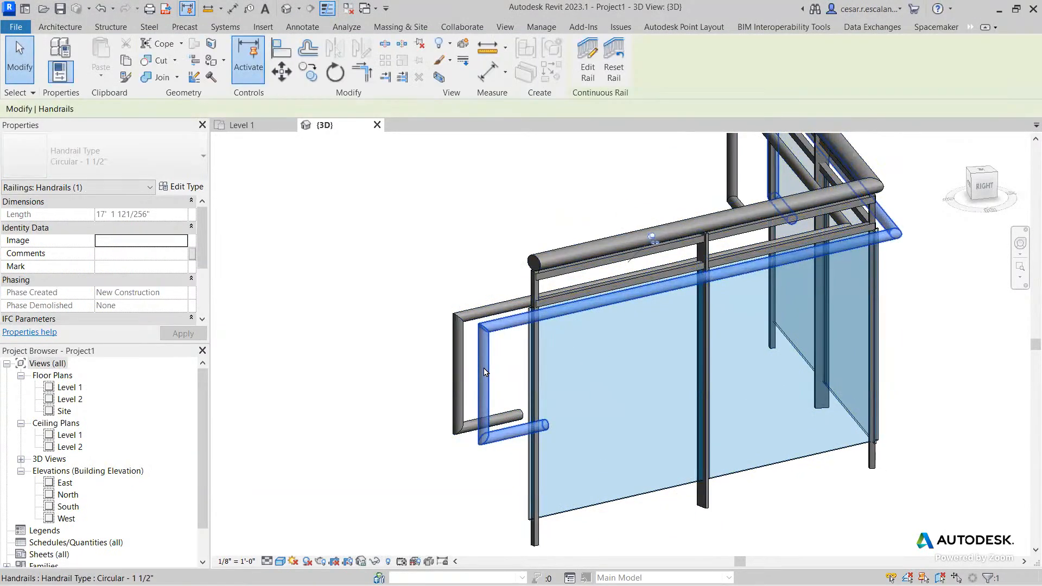
left_click(592, 63)
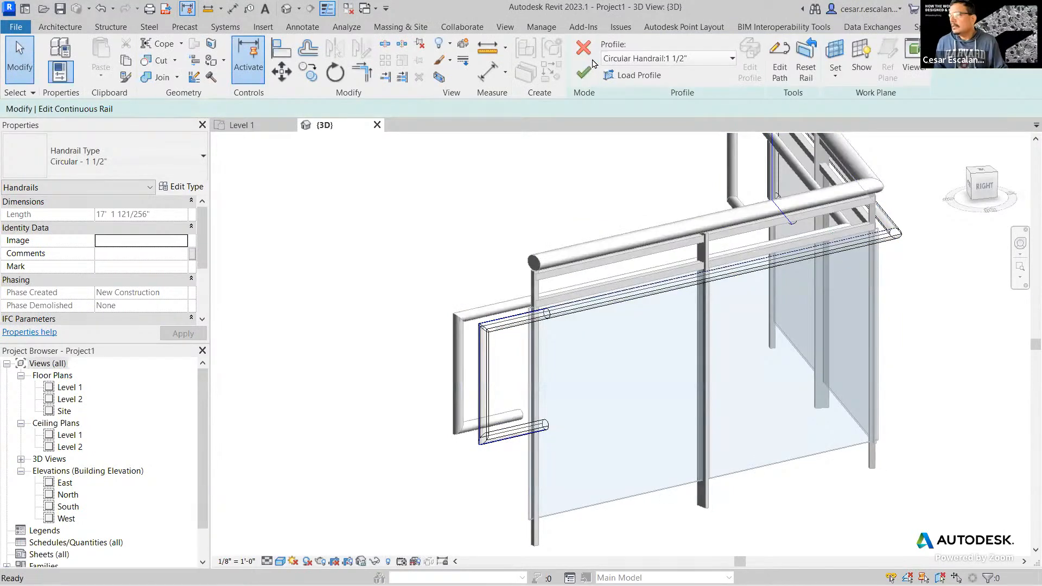
left_click(780, 70)
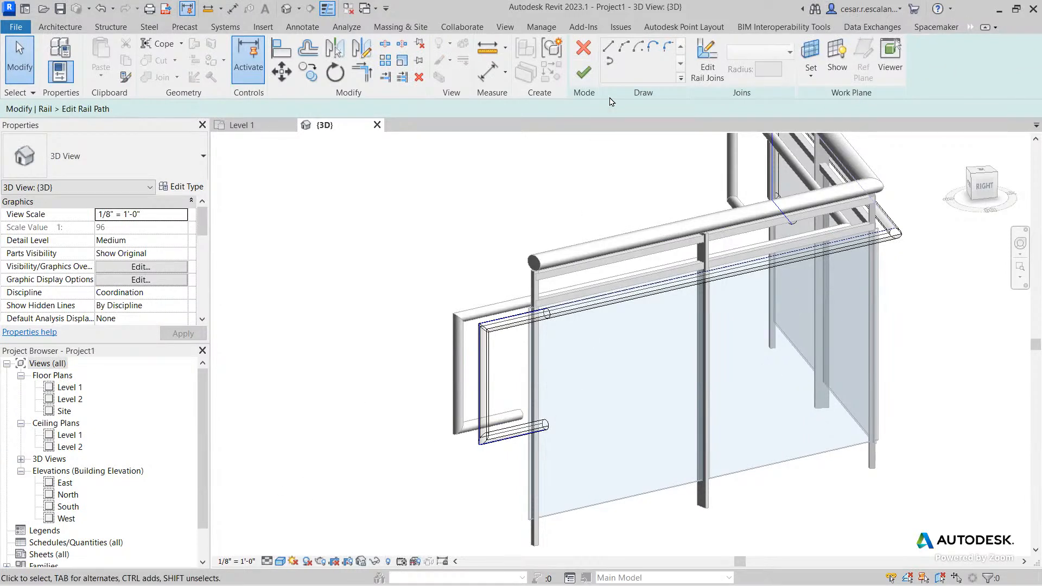
Step: Try a Fillet Arc with its radius set to 0' 6" on the handrail return's upper corner
left_click(667, 50)
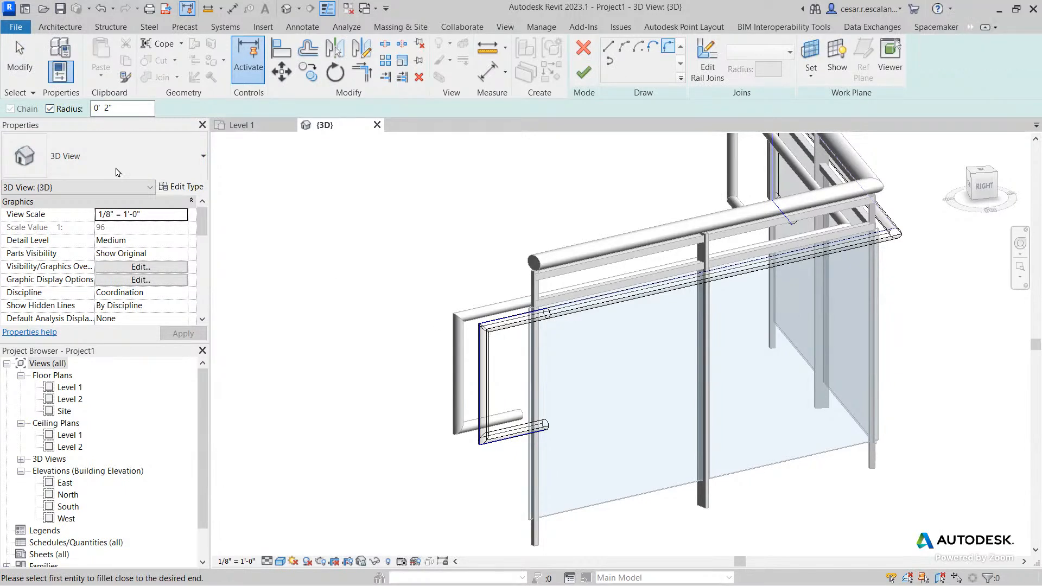
left_click_drag(125, 108, 36, 105)
type("0")
scroll(510, 324, "up", 6)
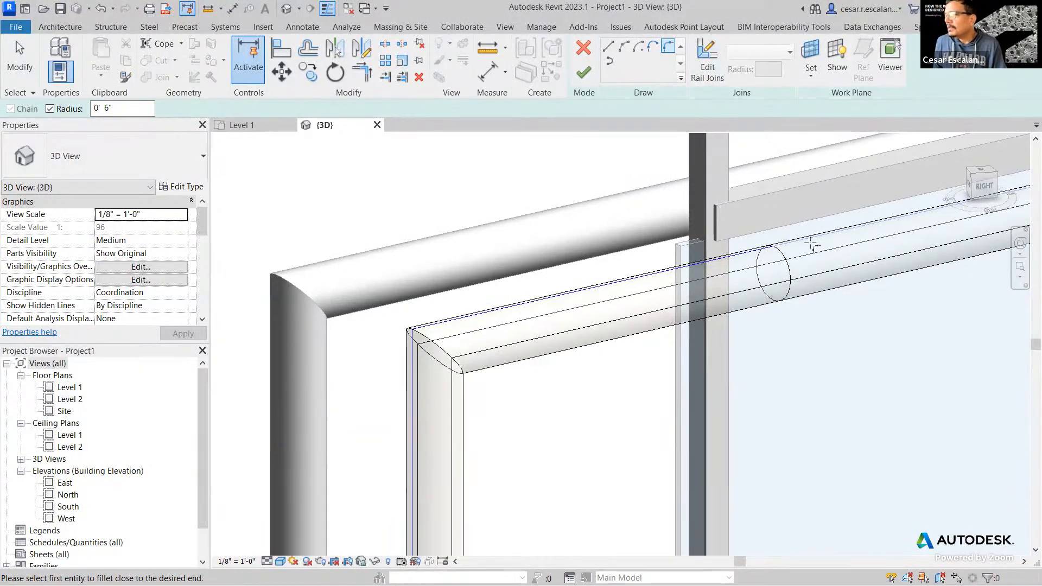
scroll(812, 245, "down", 2)
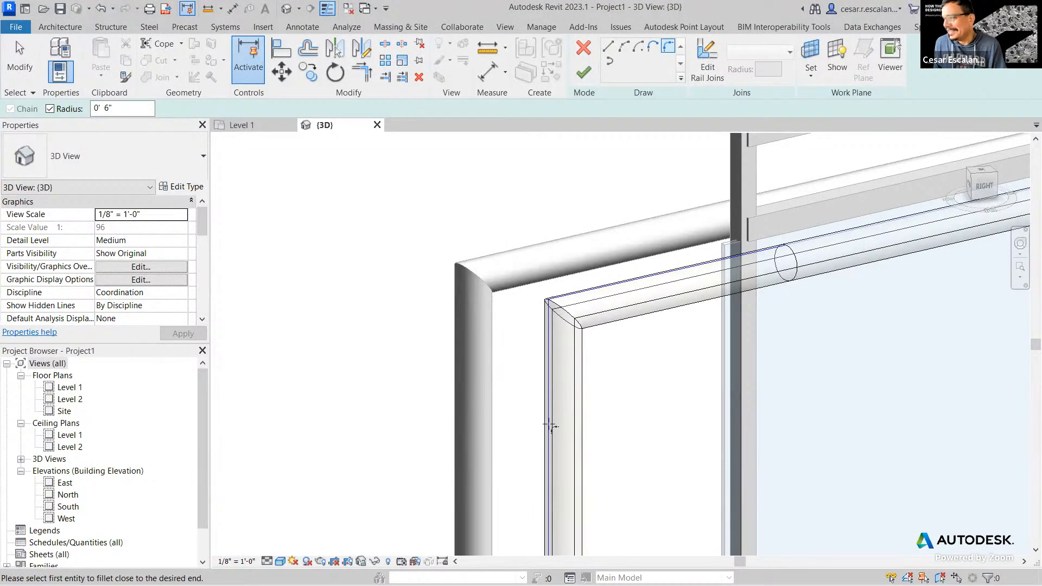
middle_click_drag(584, 374, 477, 263)
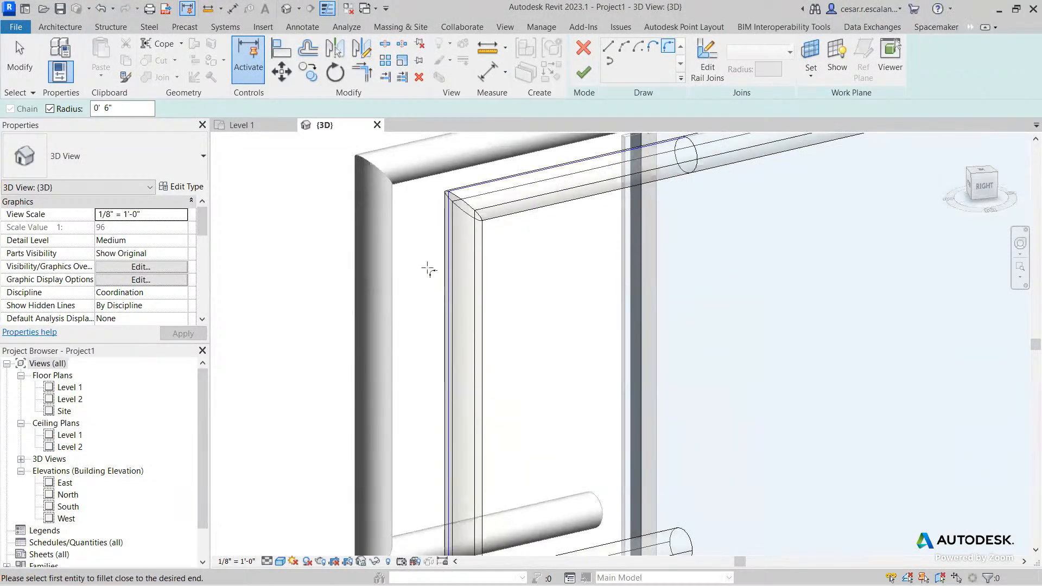
middle_click_drag(558, 177, 539, 329)
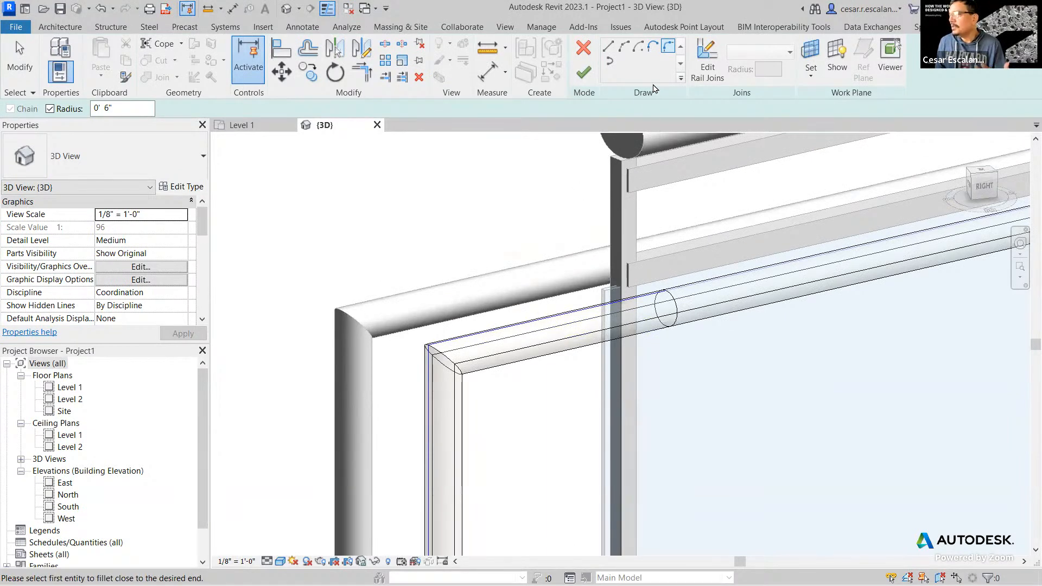
Step: Try a straight extension line from the return's lower free end across the glass panel, and undo it
left_click(608, 47)
scroll(689, 411, "down", 4)
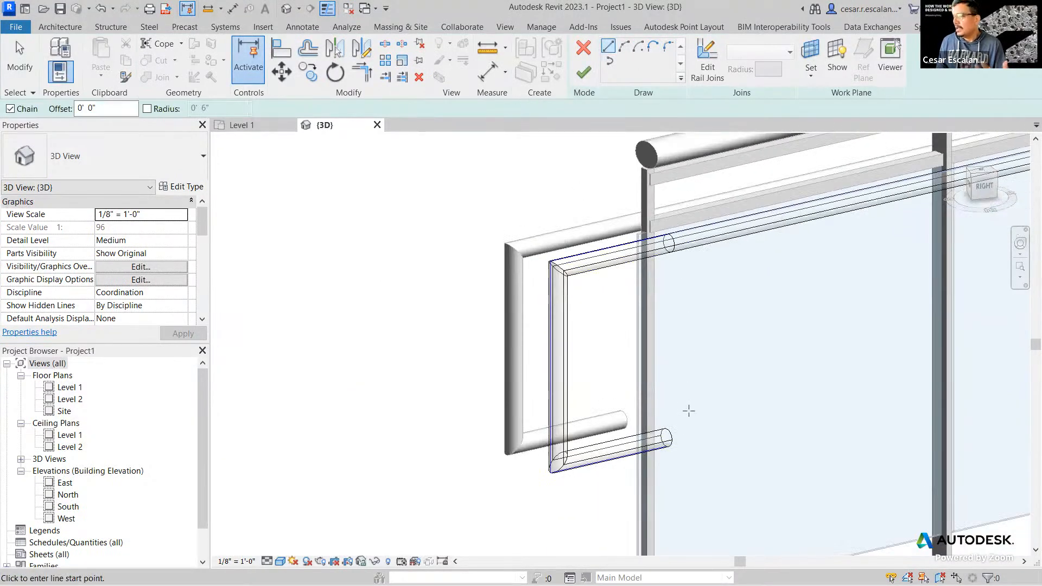
left_click(643, 415)
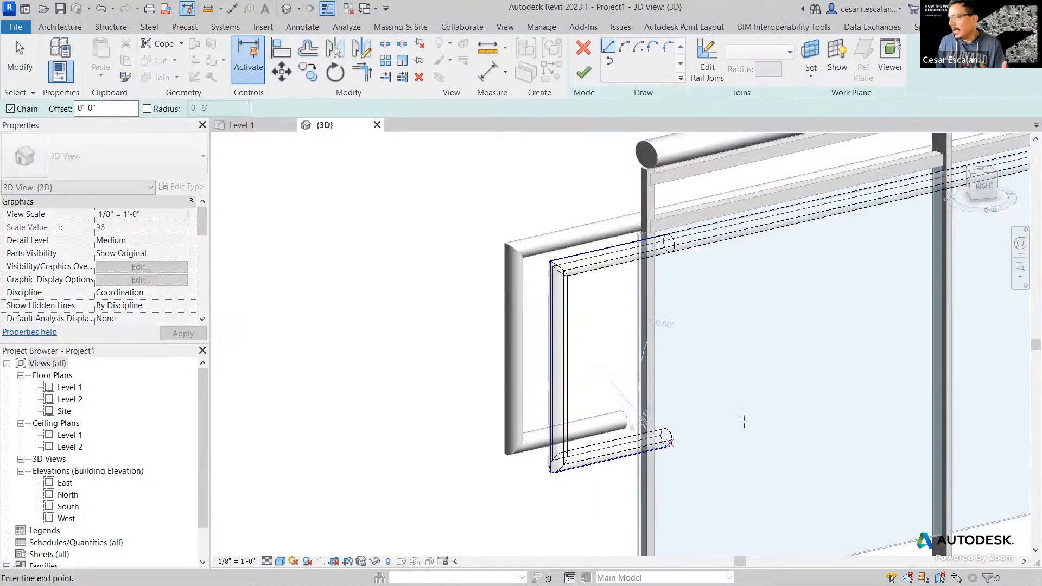
left_click(845, 407)
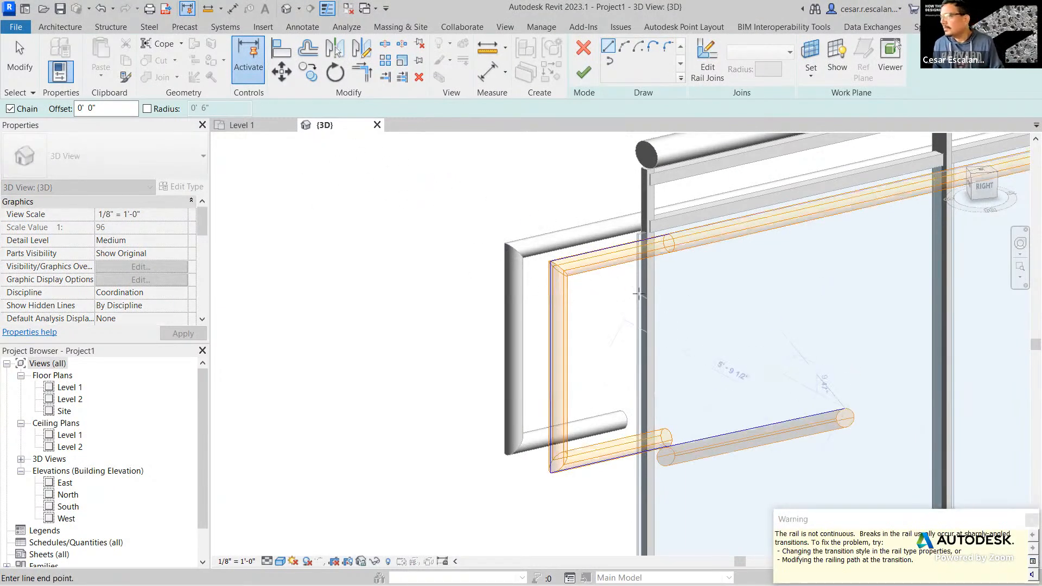
key("Escape")
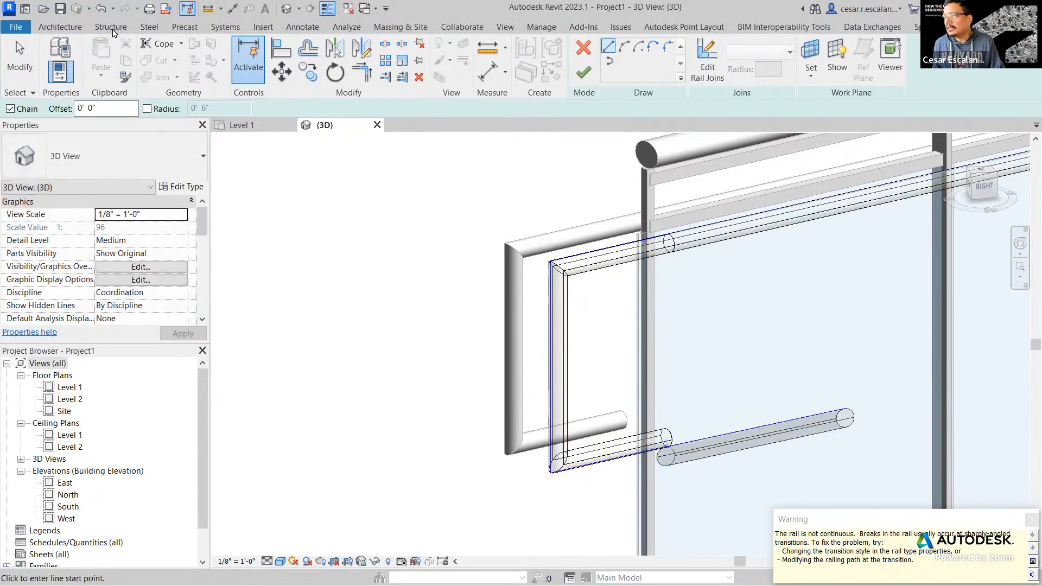
left_click(100, 8)
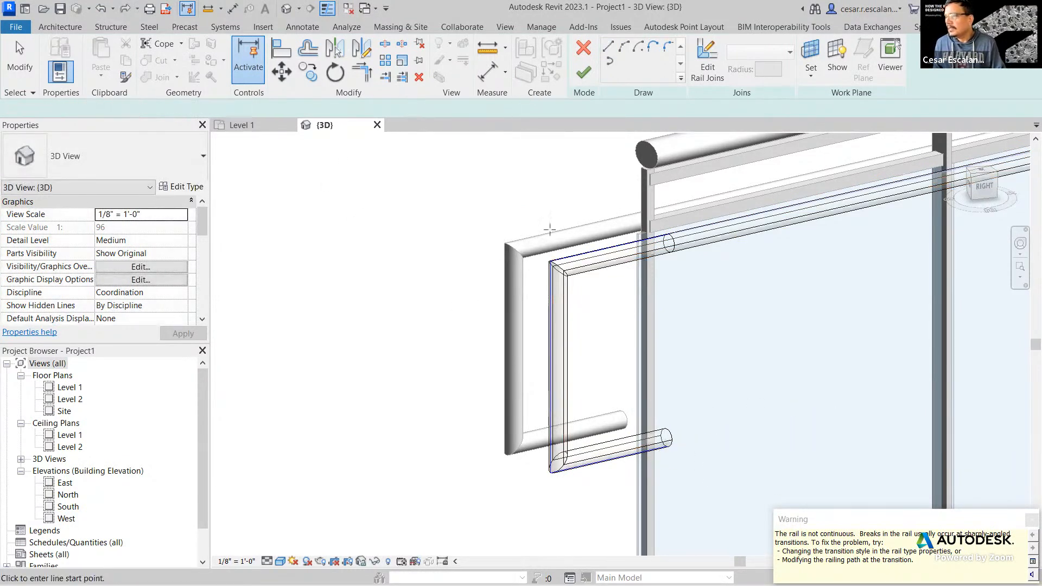
Step: Try the Line tool with a 0' 6" corner radius, and return to Fillet Arc with the same radius enabled
key("l")
key("i")
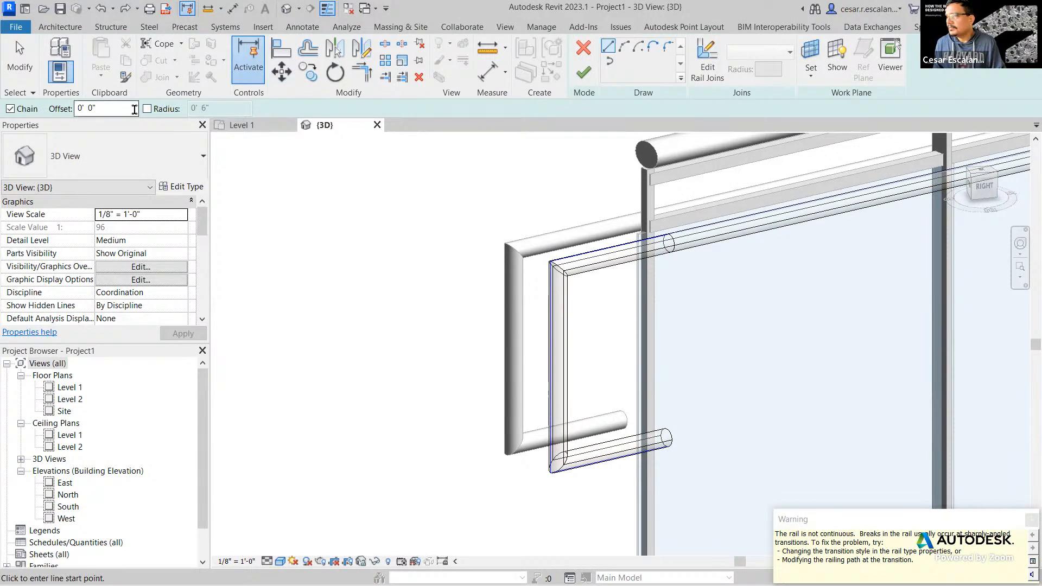
left_click(146, 108)
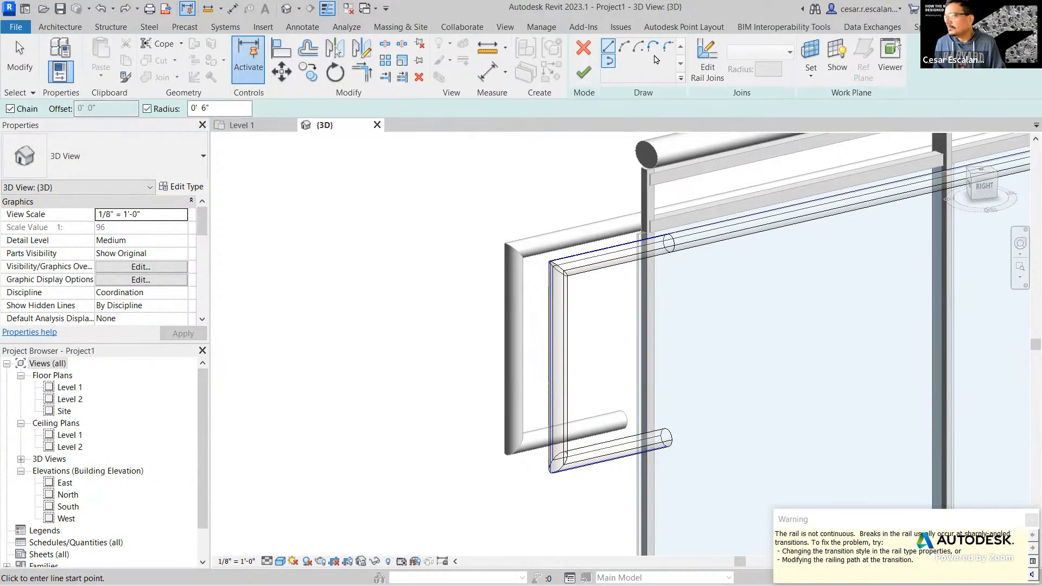
left_click(668, 46)
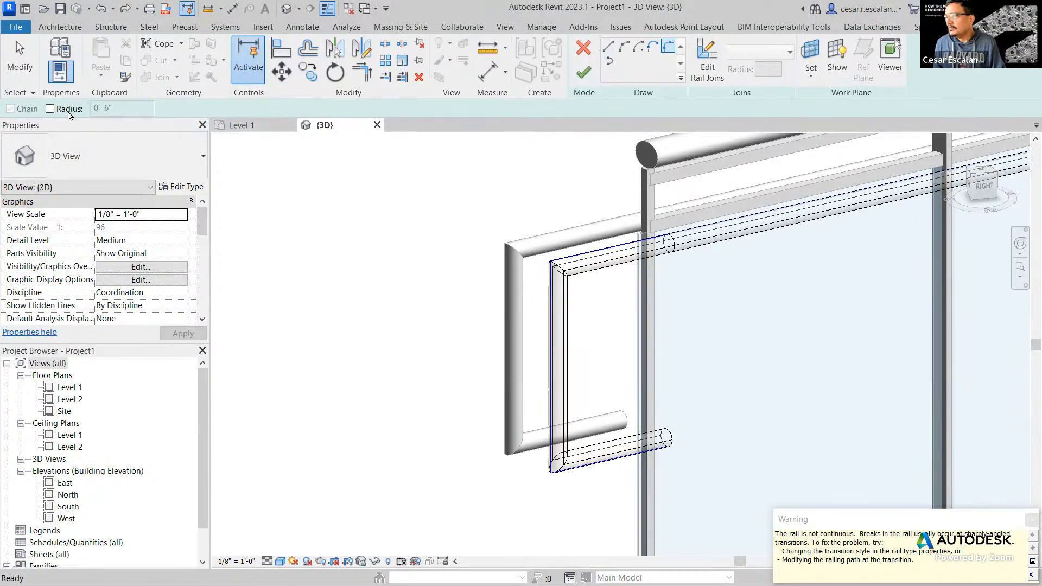
left_click(51, 109)
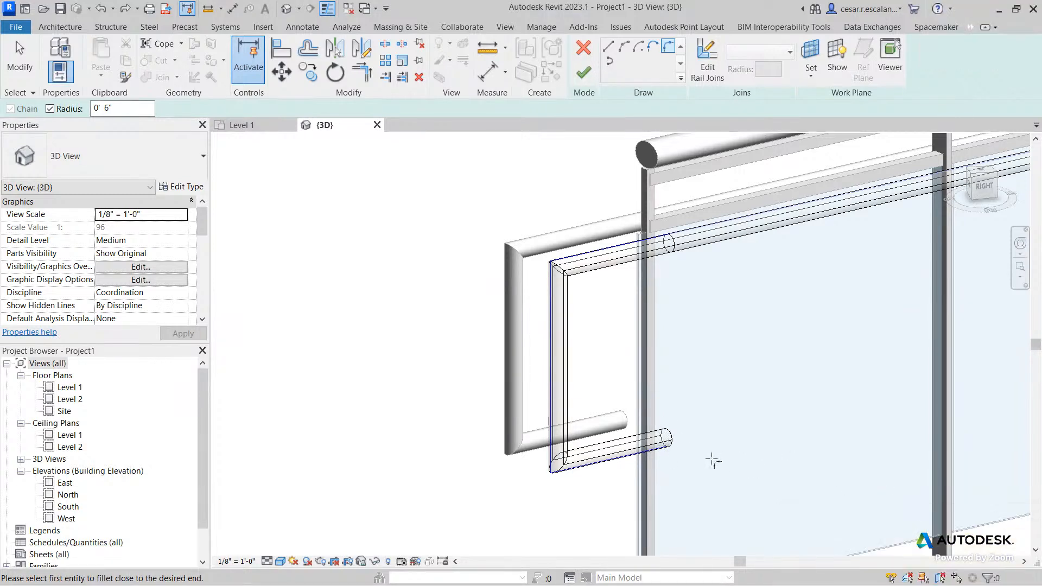
Step: Close the 3D view and discard the handrail's path and continuous rail edits from the Level 1 plan
left_click(377, 125)
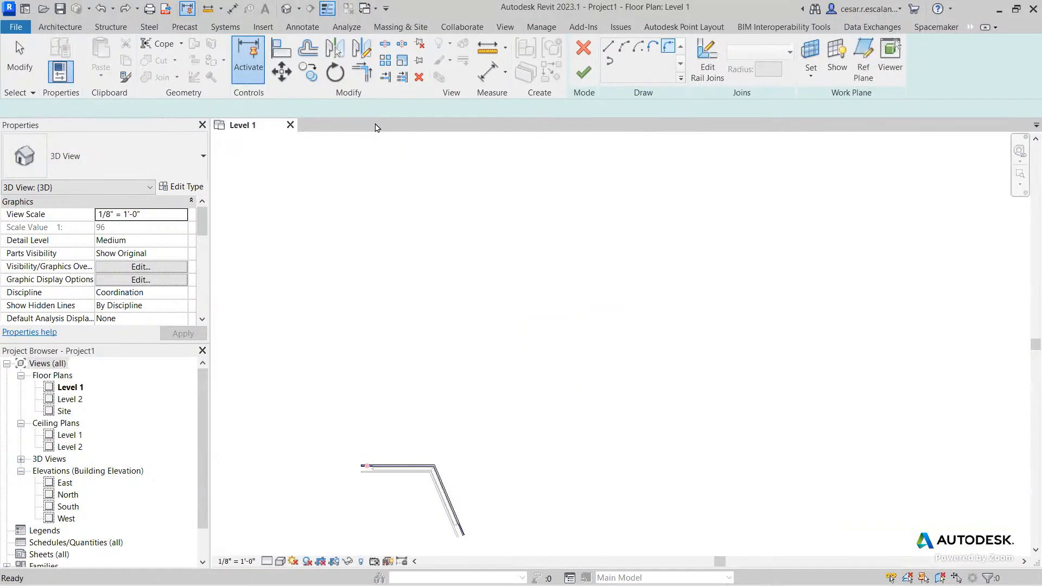
left_click(589, 51)
left_click(586, 50)
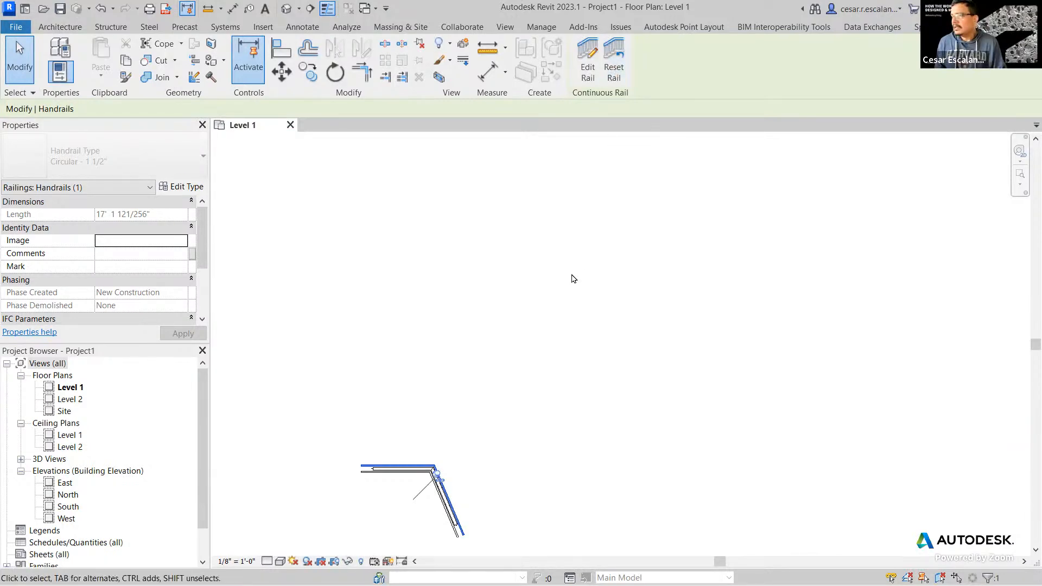
Step: Move the glass panel railing a short distance up and to the right in the Level 1 plan
scroll(568, 288, "down", 3)
key("Escape")
middle_click_drag(564, 429, 659, 286)
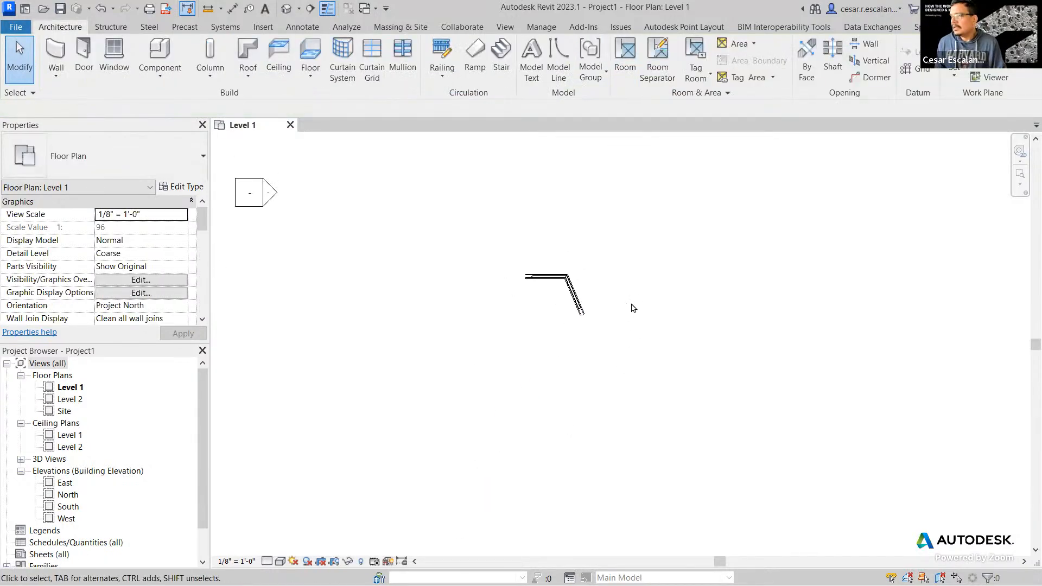
left_click(577, 298)
middle_click_drag(601, 315, 631, 280)
key("Escape")
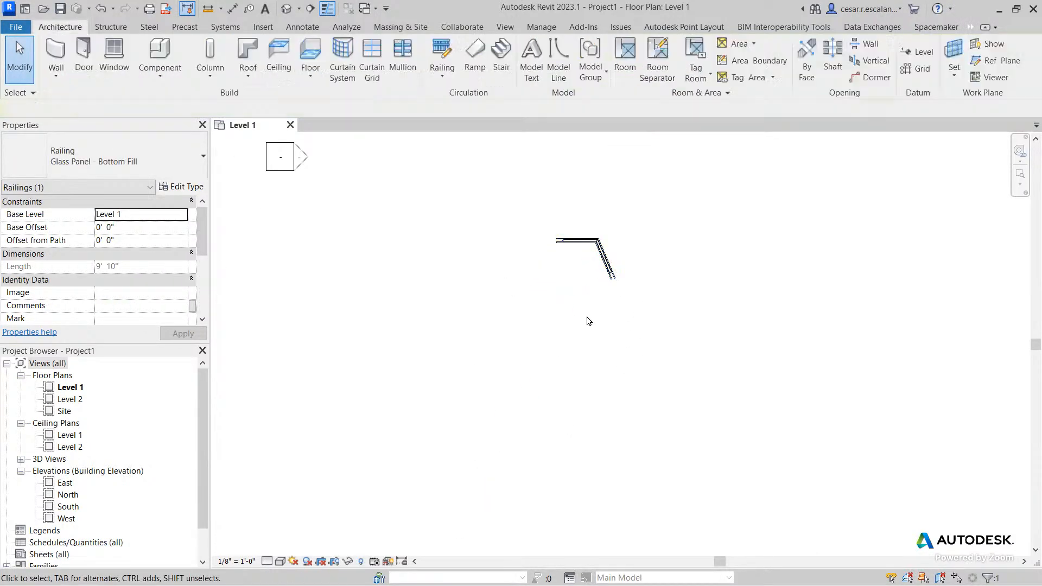
left_click(606, 263)
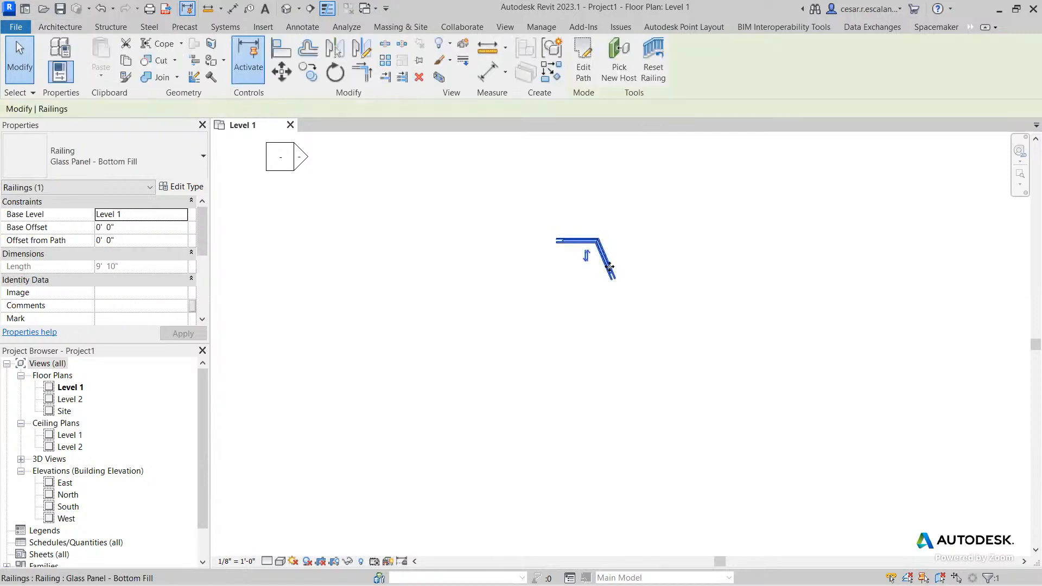
left_click_drag(606, 263, 622, 226)
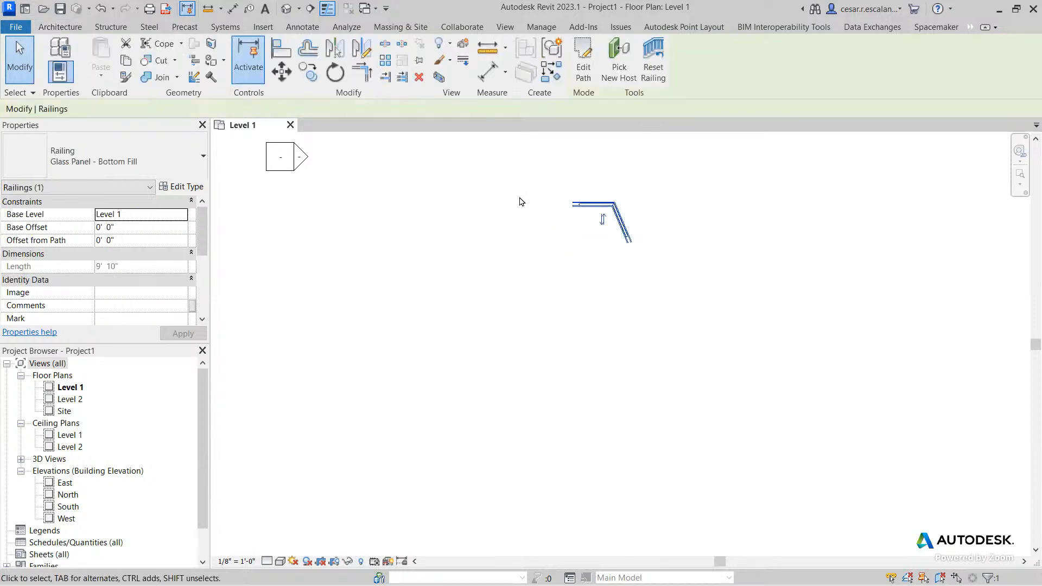
Step: Show the railing in 3D and open the settings of its Handrail 1 type, Circular - 1 1/2"
left_click(288, 8)
scroll(550, 314, "up", 10)
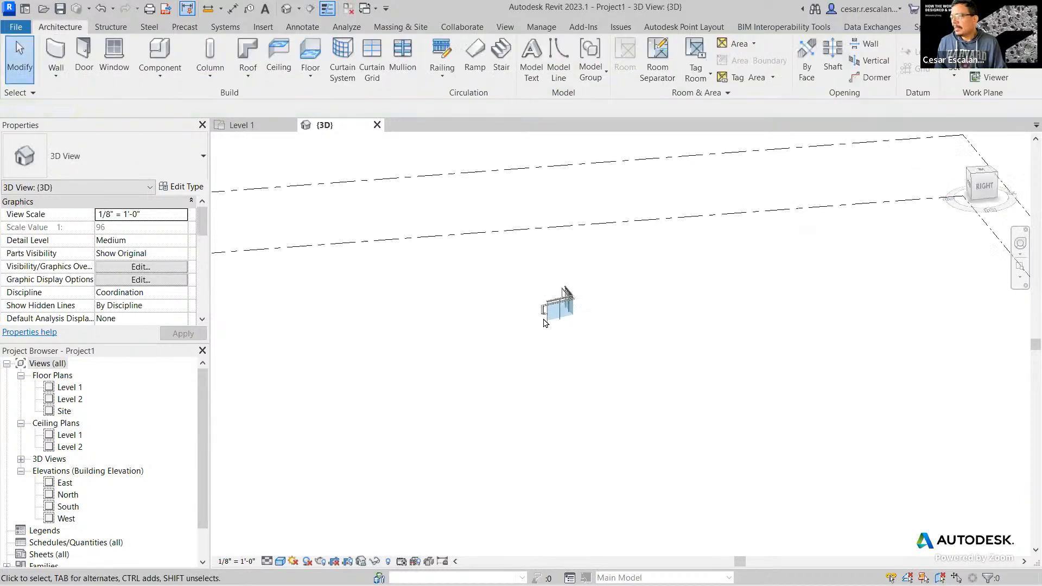
left_click(549, 313)
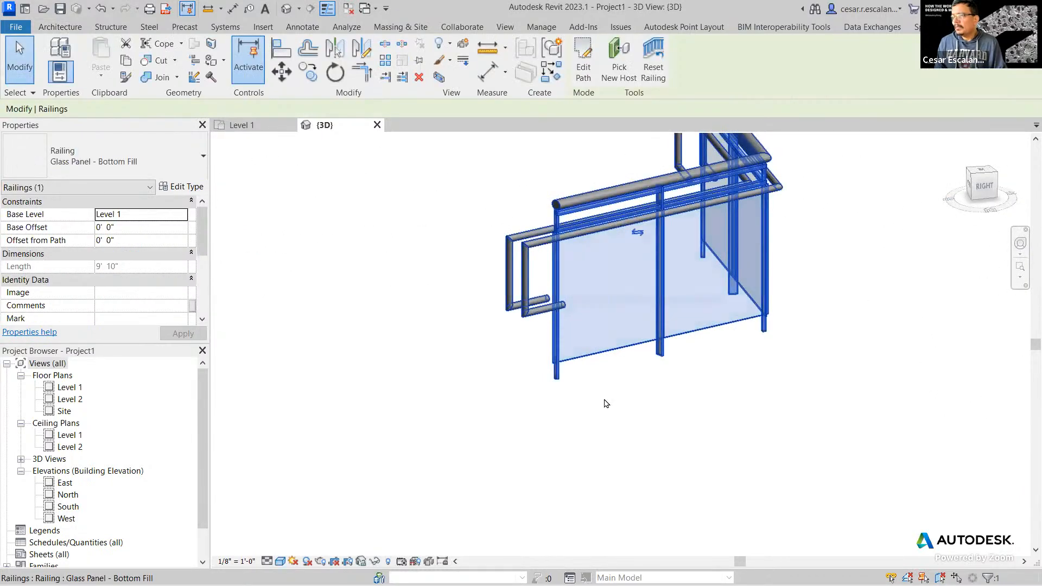
left_click(606, 403)
left_click(531, 255)
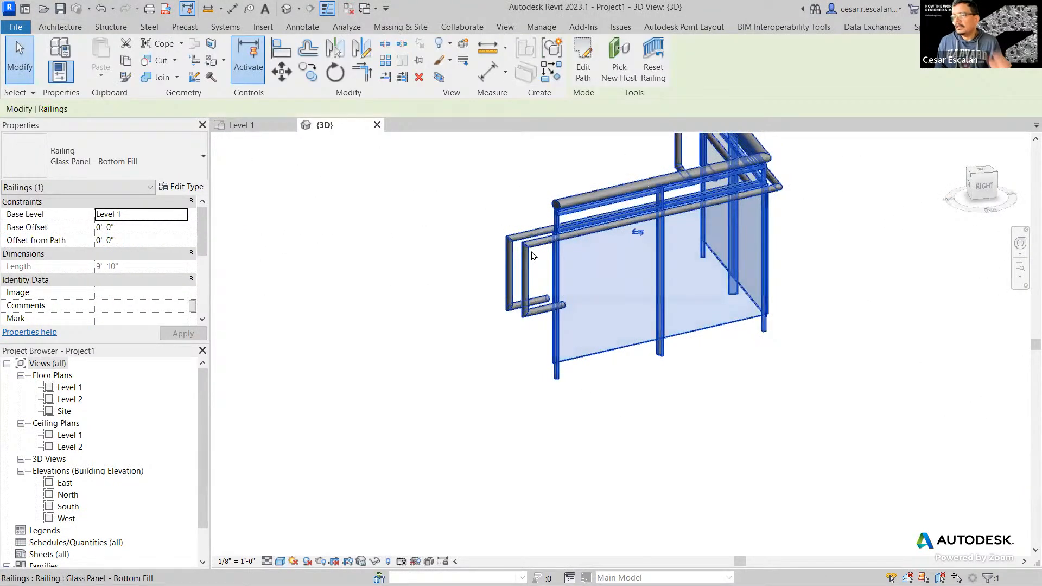
left_click(181, 186)
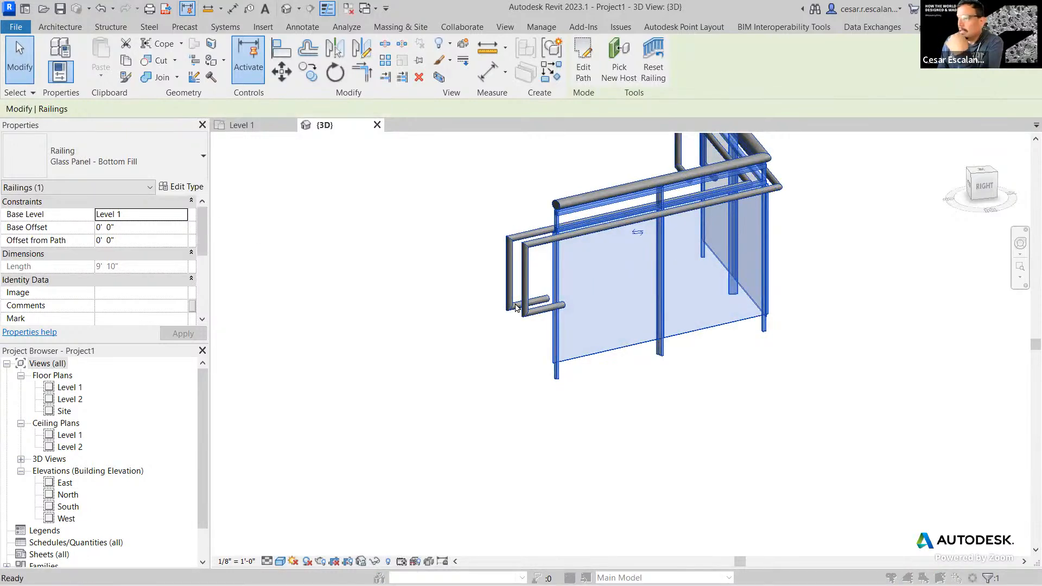
scroll(296, 366, "down", 3)
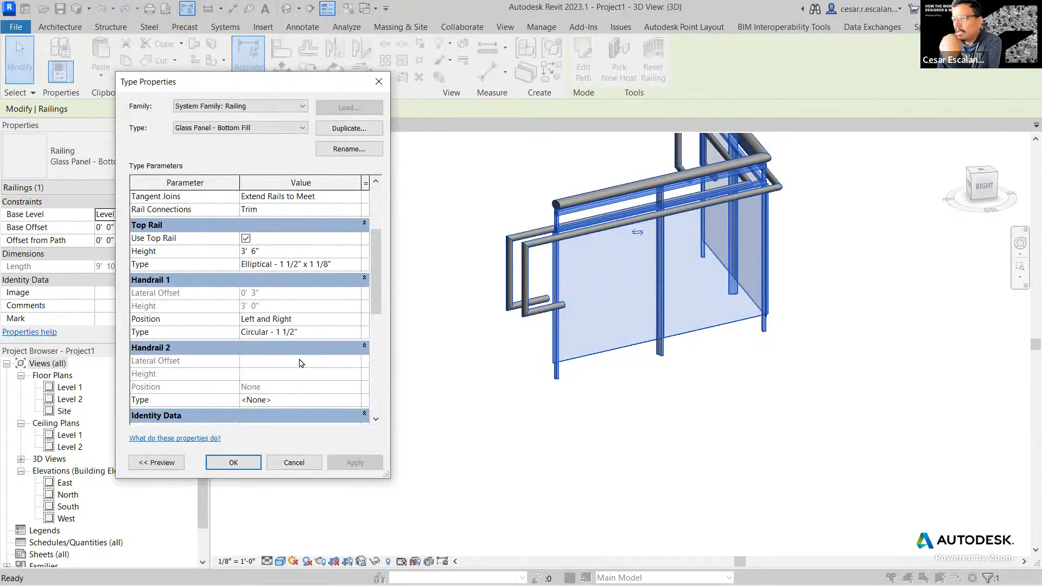
scroll(304, 361, "down", 1)
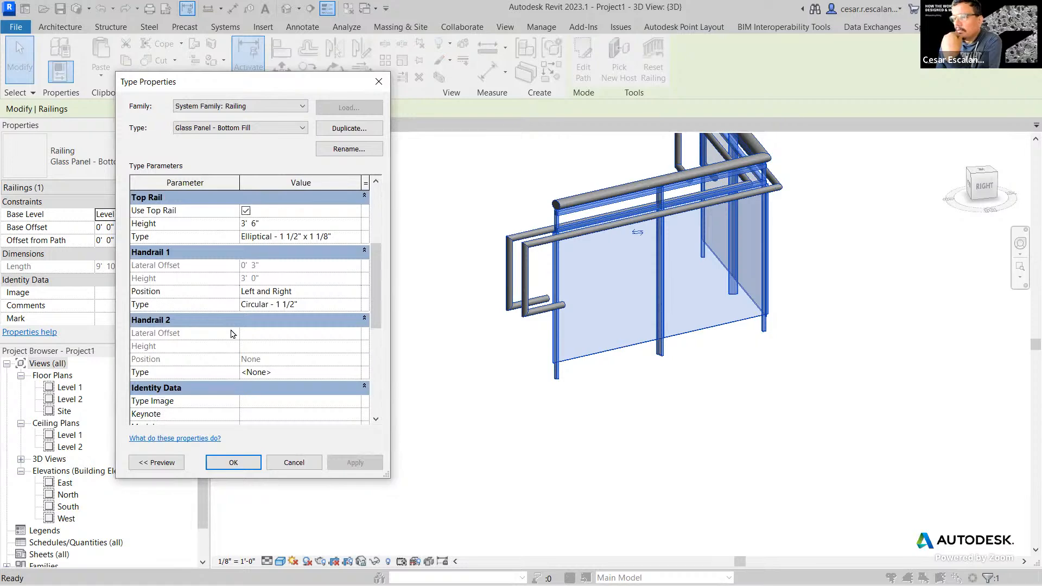
left_click(355, 305)
left_click(357, 305)
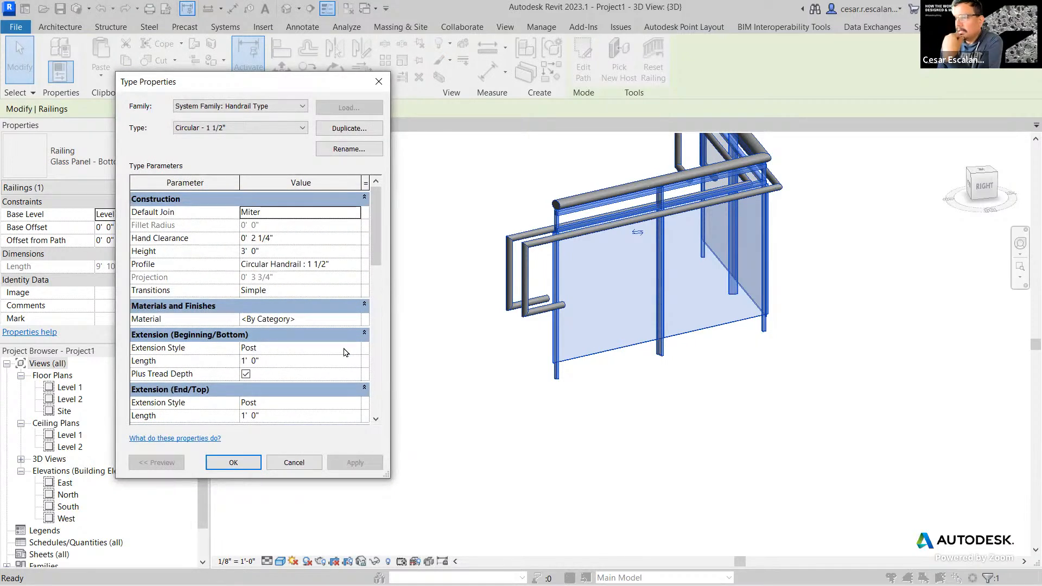
Step: Set the handrail type's beginning/bottom and end/top extension styles to None and apply the changes
scroll(343, 353, "down", 1)
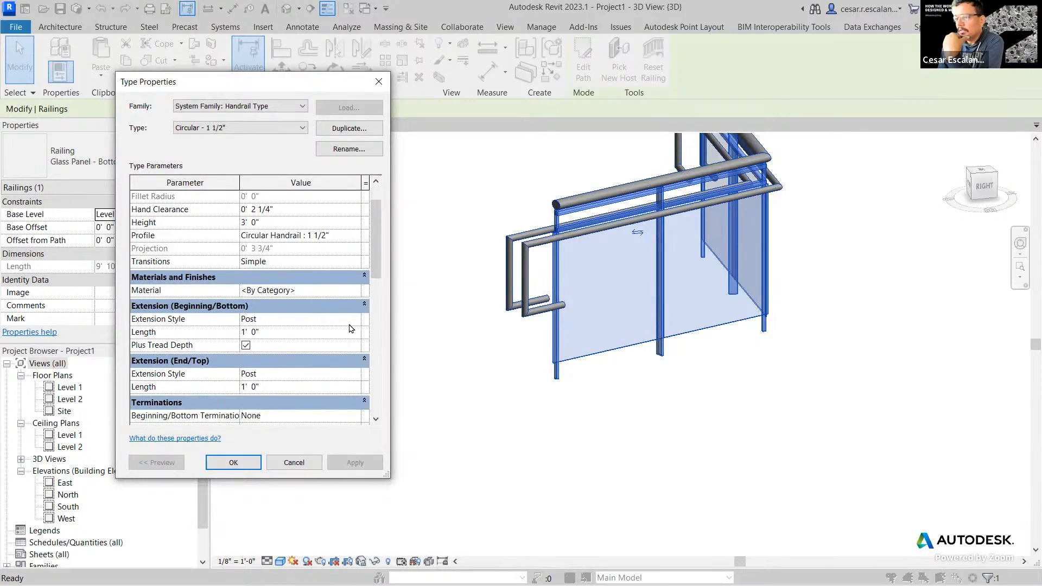
left_click(352, 323)
left_click(274, 333)
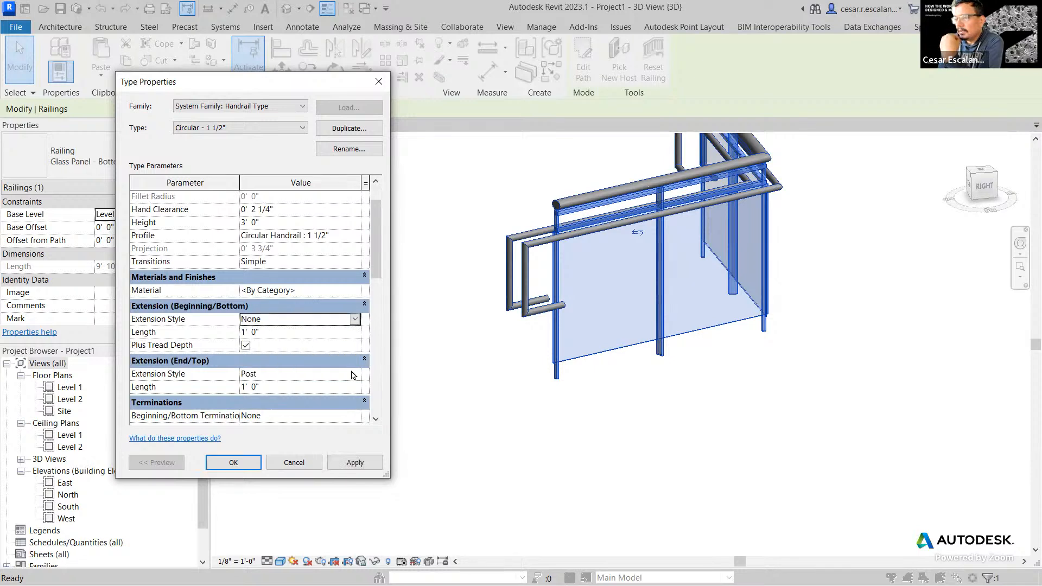
left_click(357, 375)
left_click(357, 375)
left_click(291, 387)
left_click(358, 463)
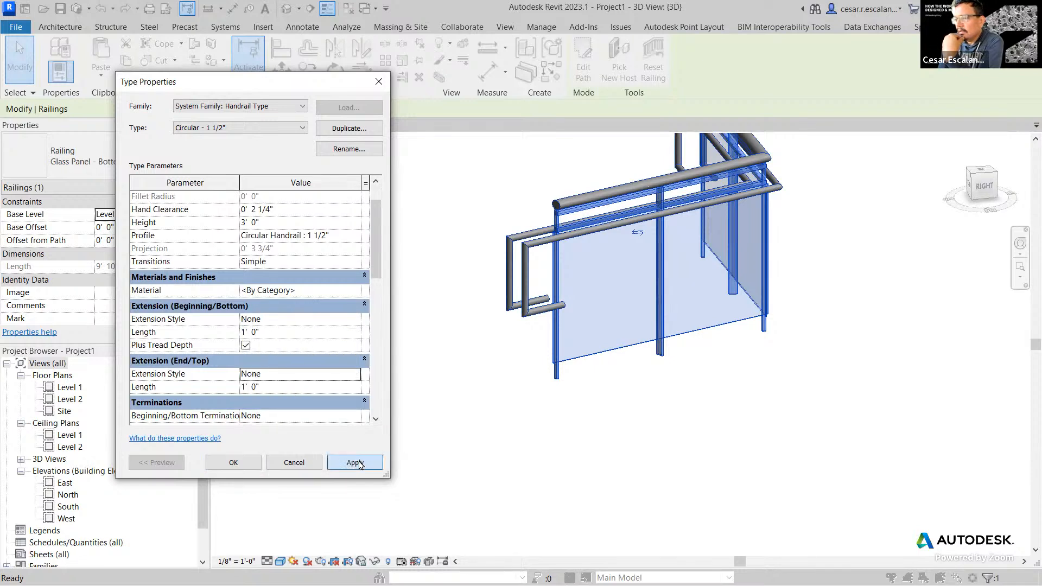
left_click(258, 462)
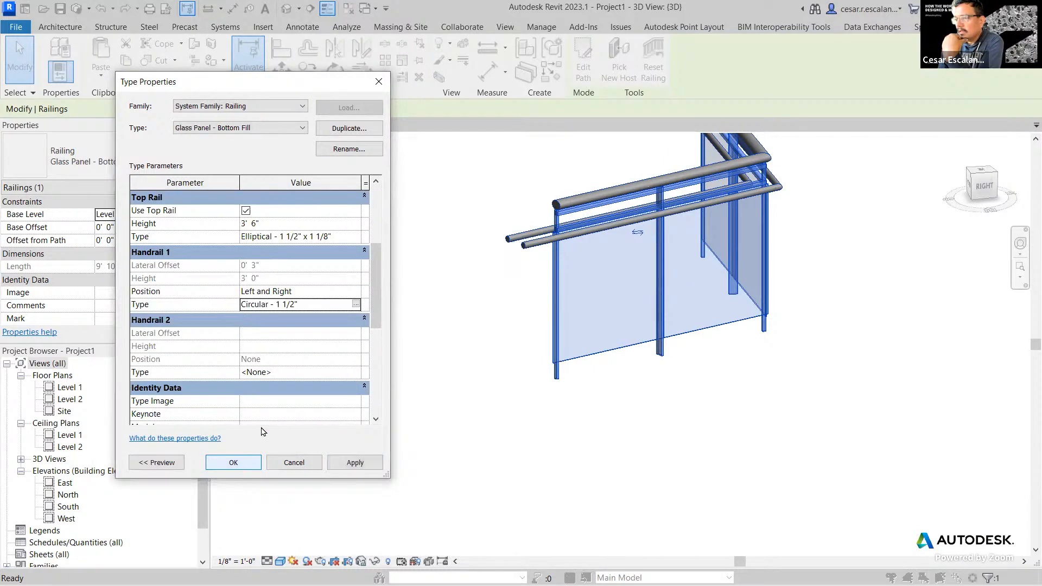
Step: Review the Circular - 1 1/2" handrail type's construction, material and extension settings, and close the type properties
left_click(354, 307)
left_click(329, 307)
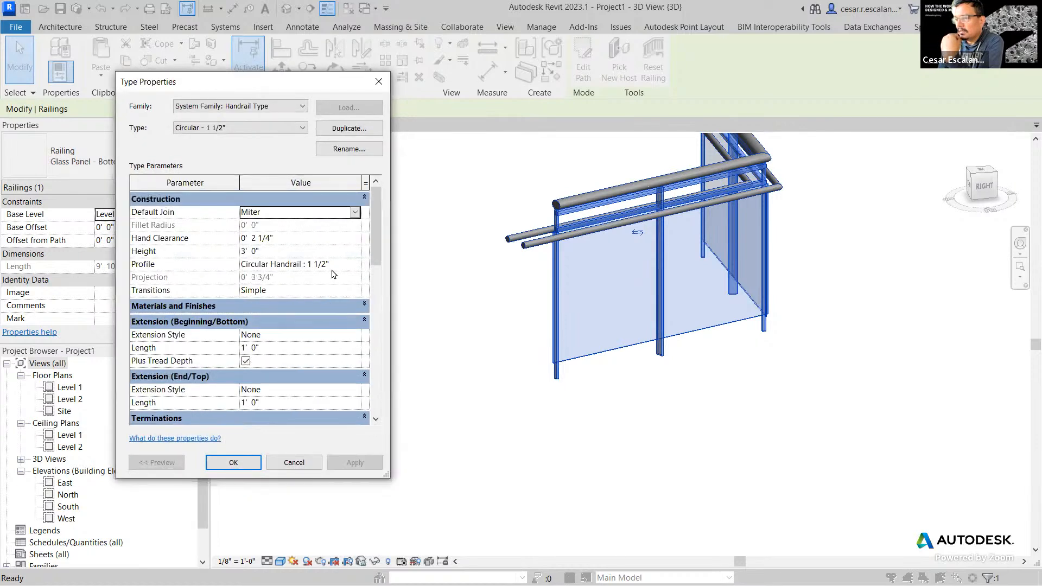
left_click(347, 306)
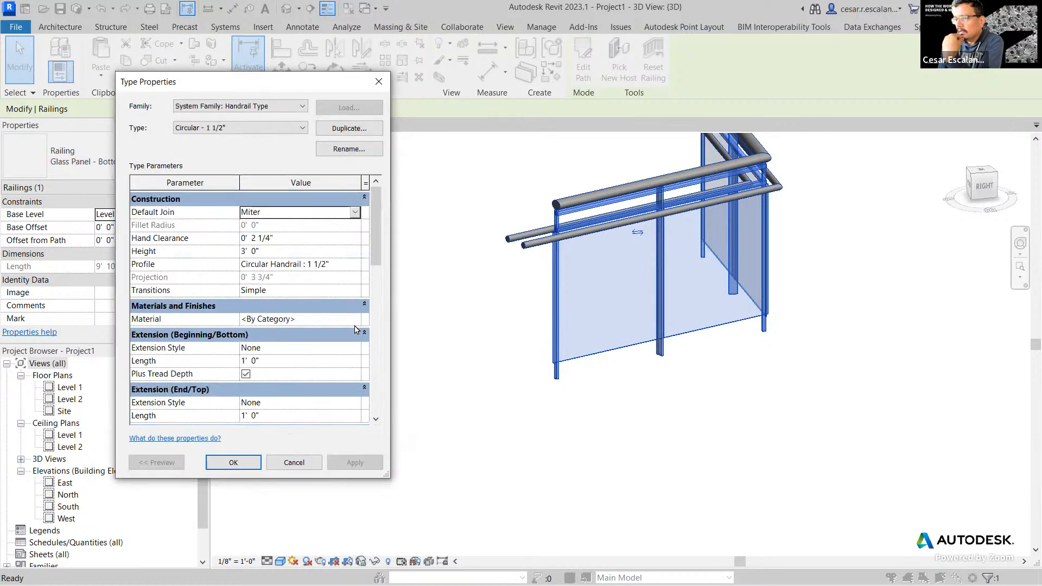
left_click(233, 462)
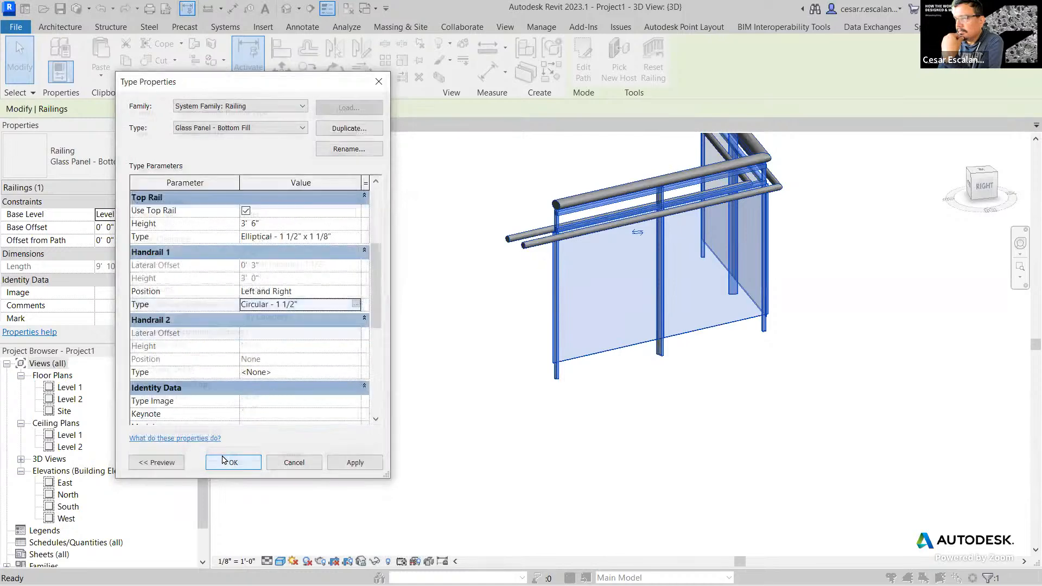
left_click(234, 463)
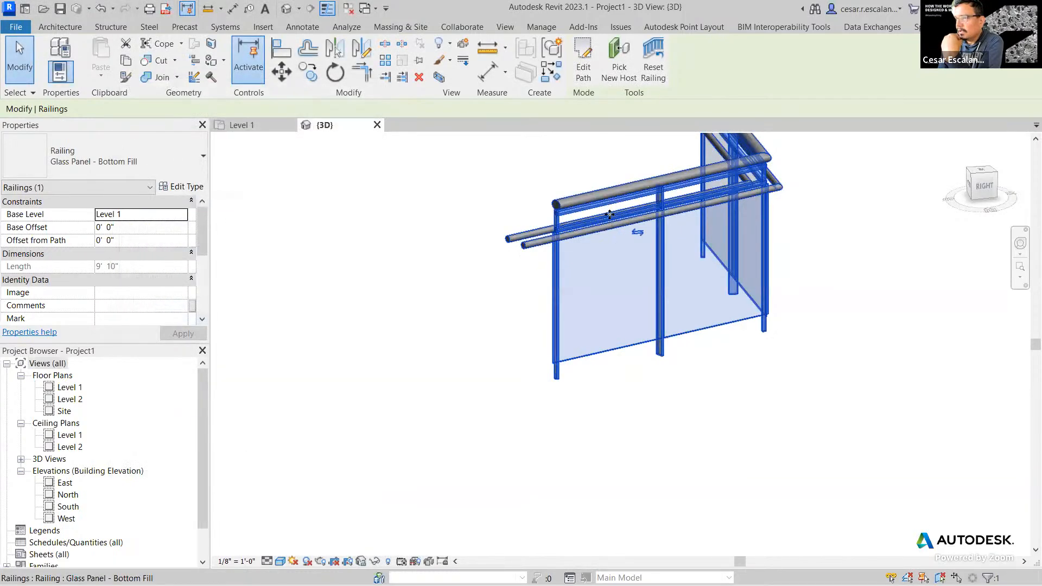
left_click(165, 174)
left_click(251, 191)
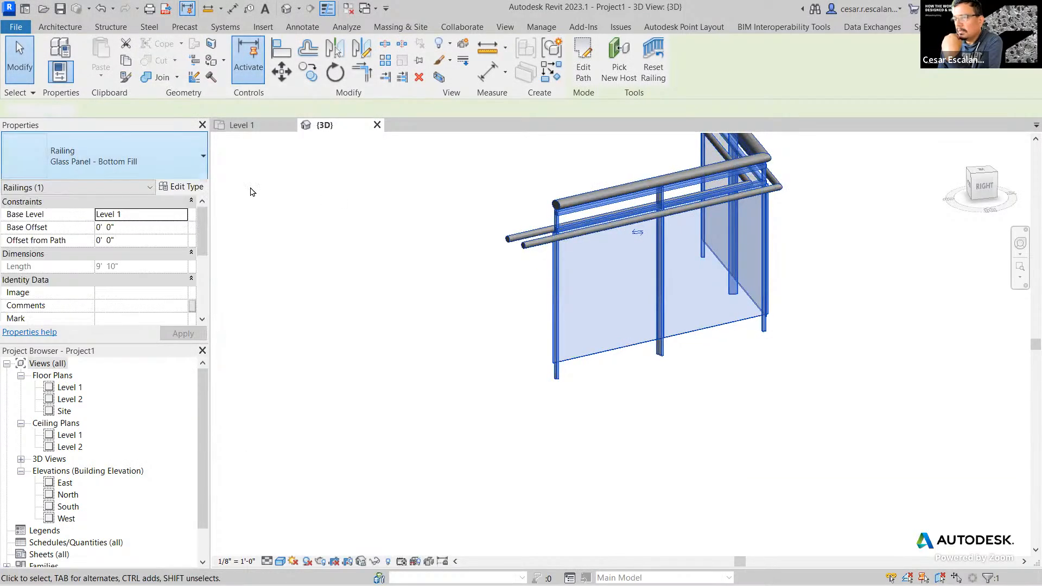
left_click(184, 187)
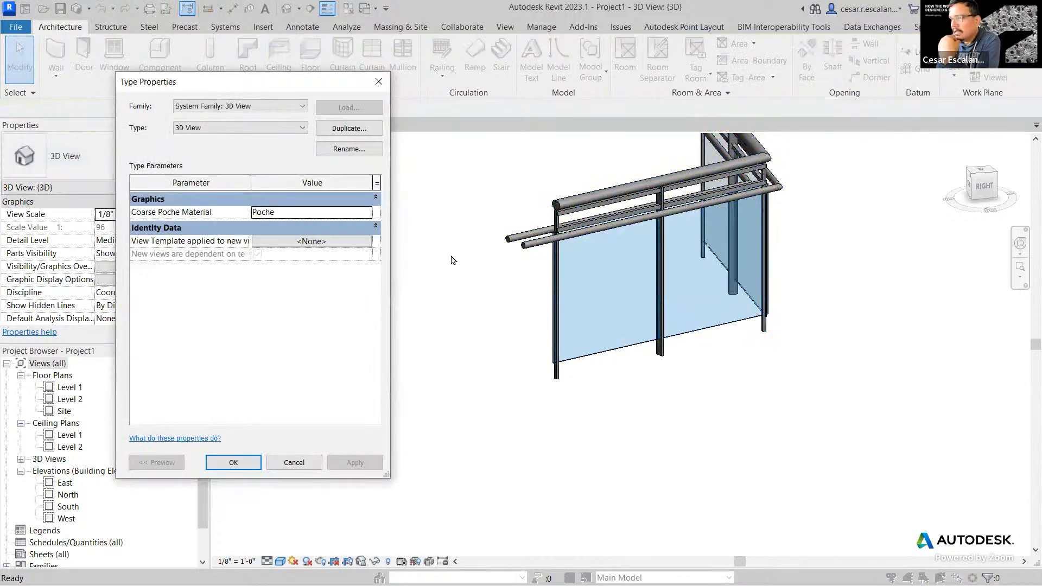
left_click(297, 462)
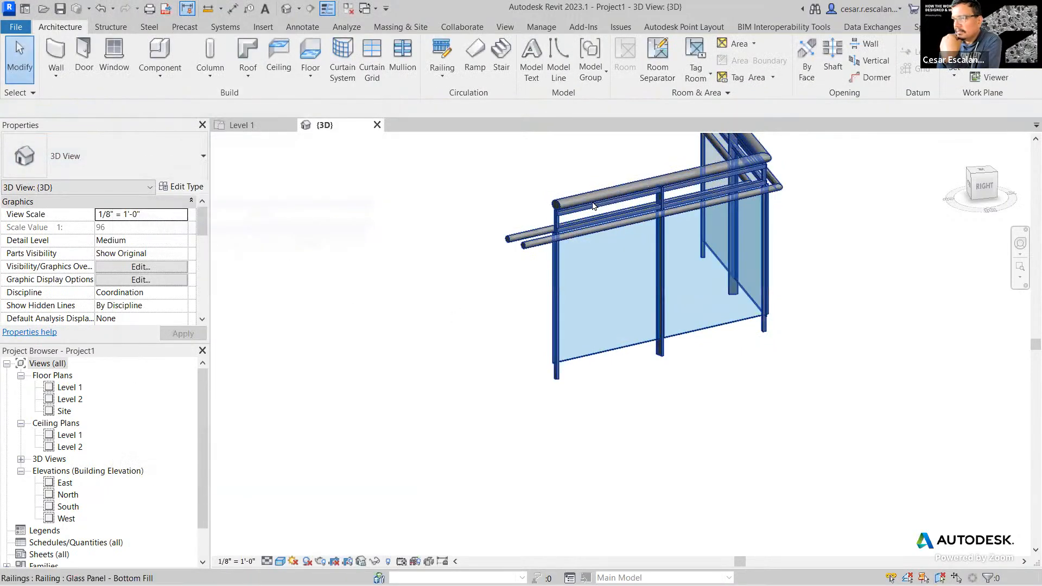
Step: Set the Handrail 1 position to None in the Glass Panel - Bottom Fill railing type and apply it
left_click(593, 205)
left_click(181, 186)
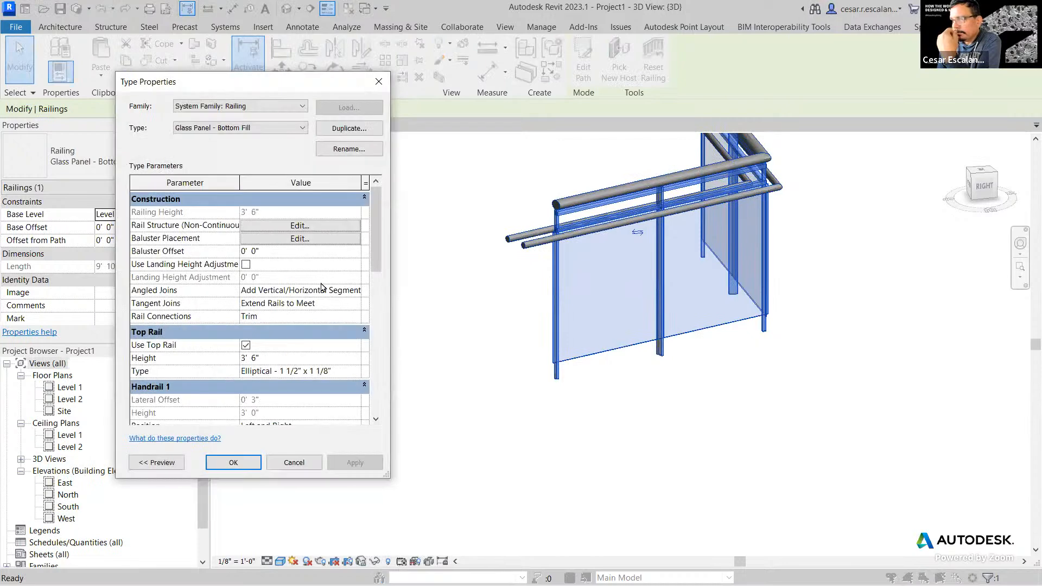
scroll(243, 355, "down", 2)
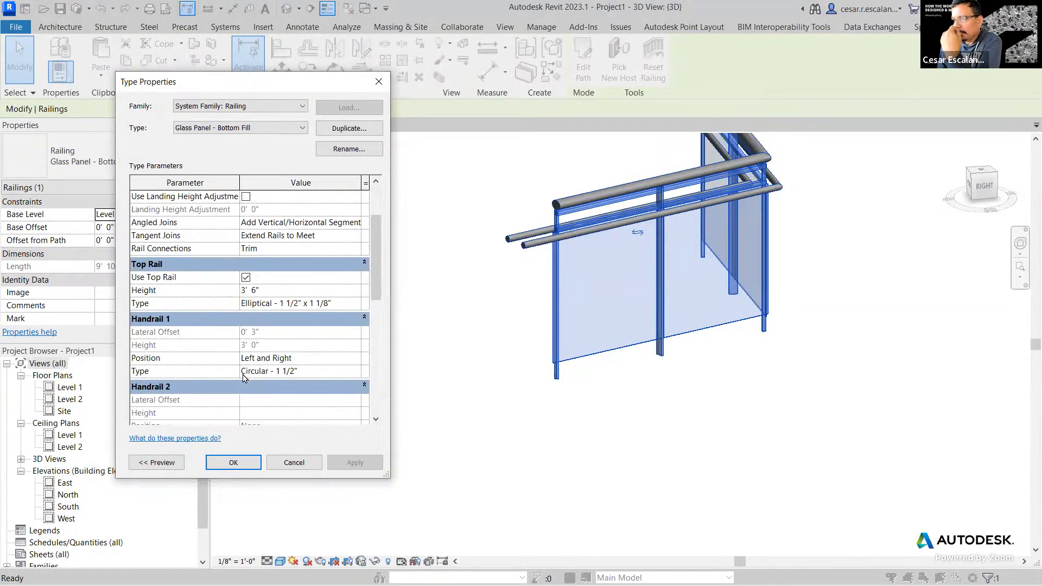
scroll(319, 373, "down", 1)
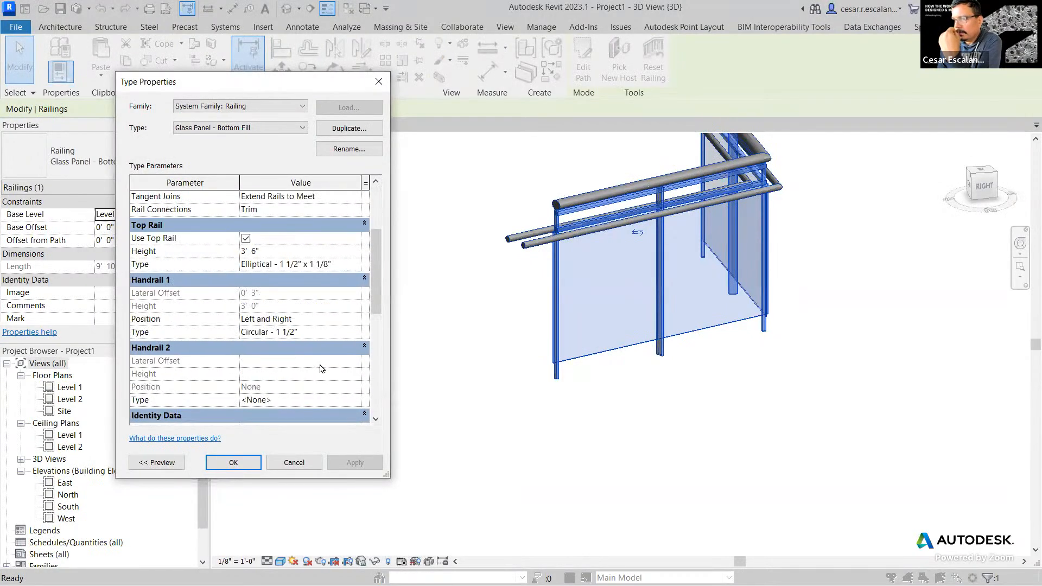
left_click(354, 320)
left_click(293, 330)
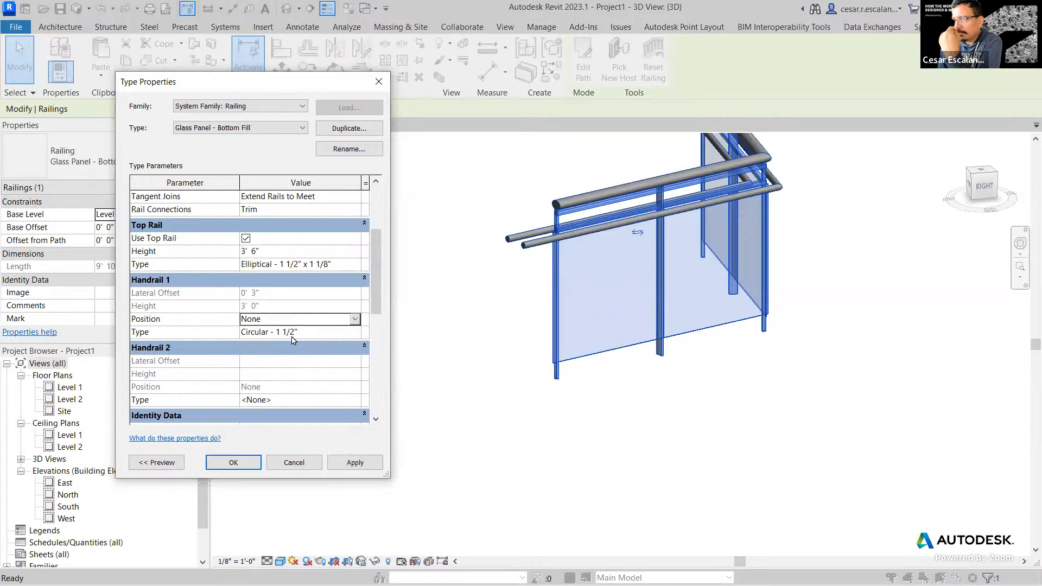
left_click(343, 462)
left_click(233, 463)
key("Escape")
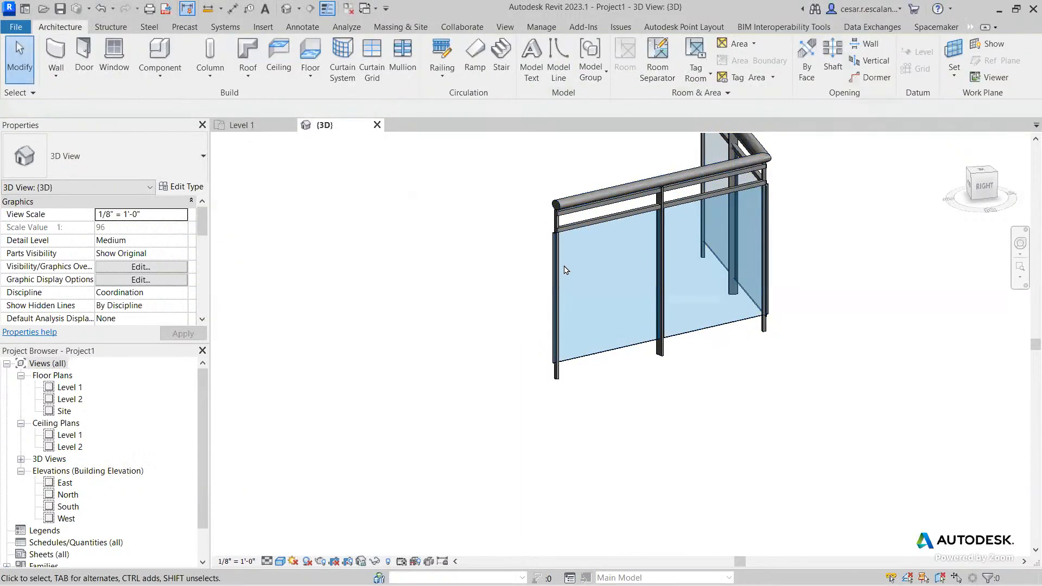
left_click(579, 208)
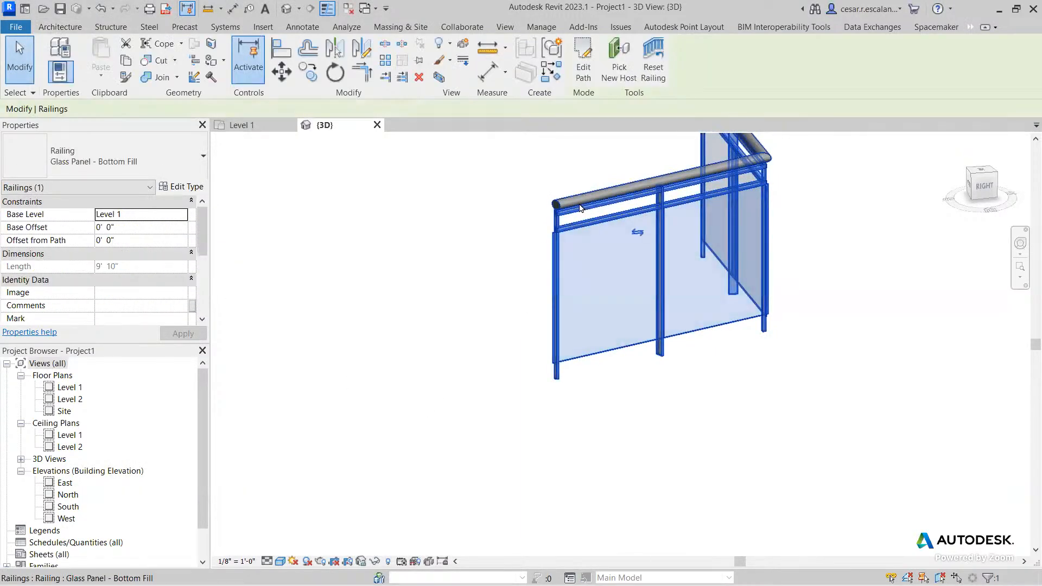
left_click(181, 187)
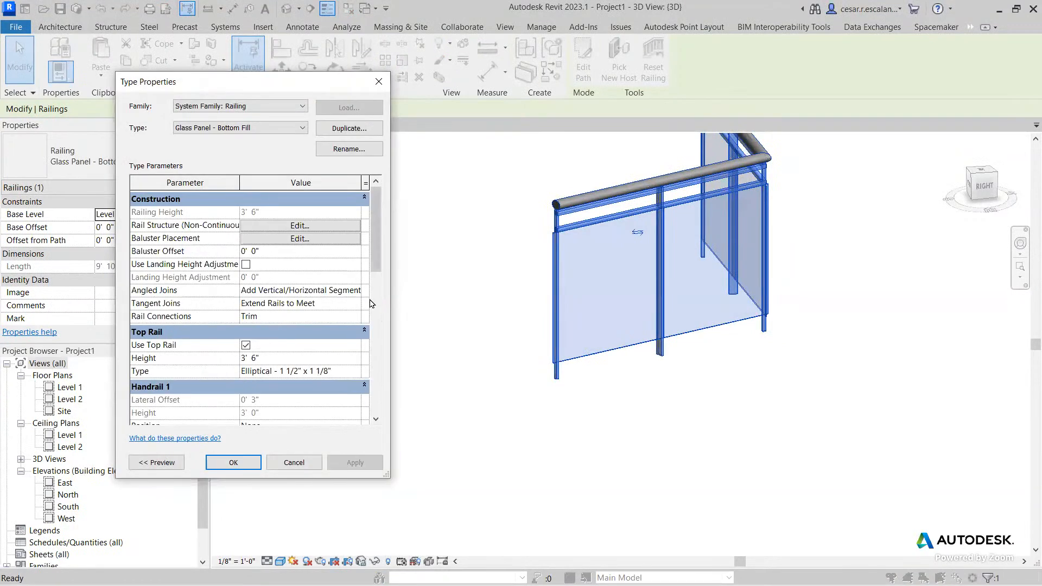
left_click(506, 343)
left_click(293, 462)
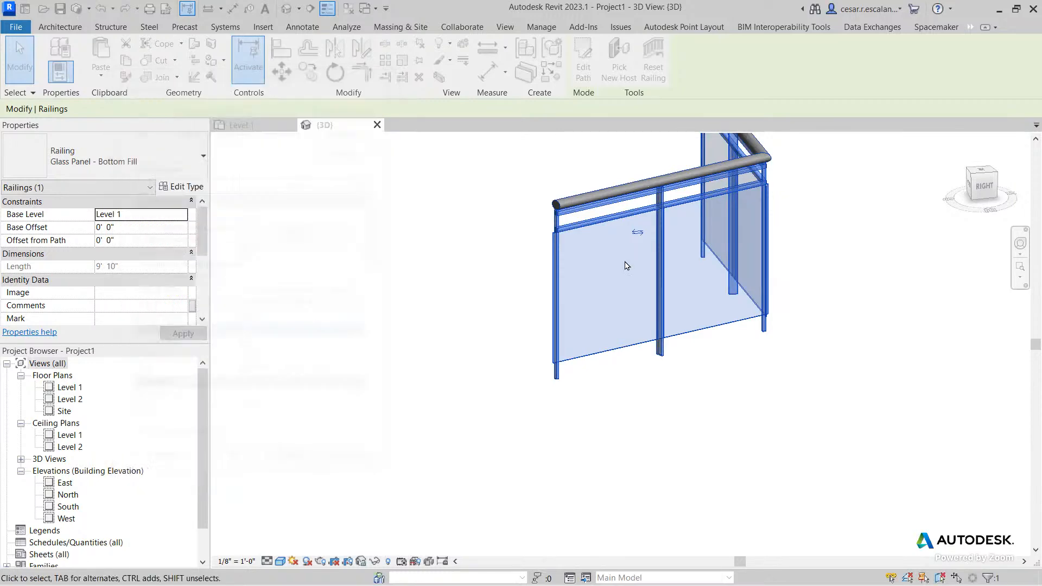
Step: Delete the cornered glass panel railing from the 3D view
scroll(688, 295, "down", 2)
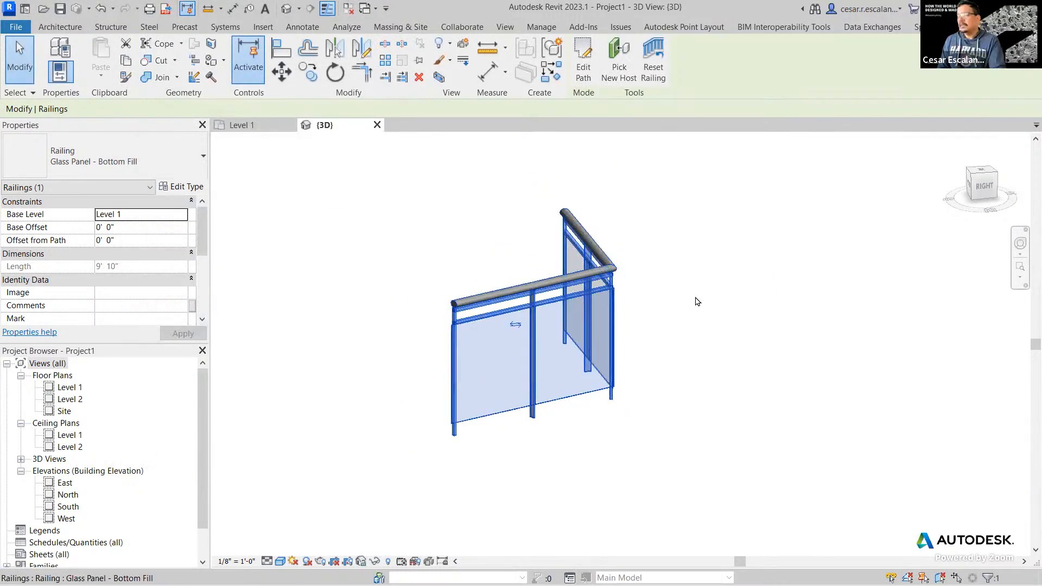
left_click(697, 302)
left_click(613, 346)
key("Delete")
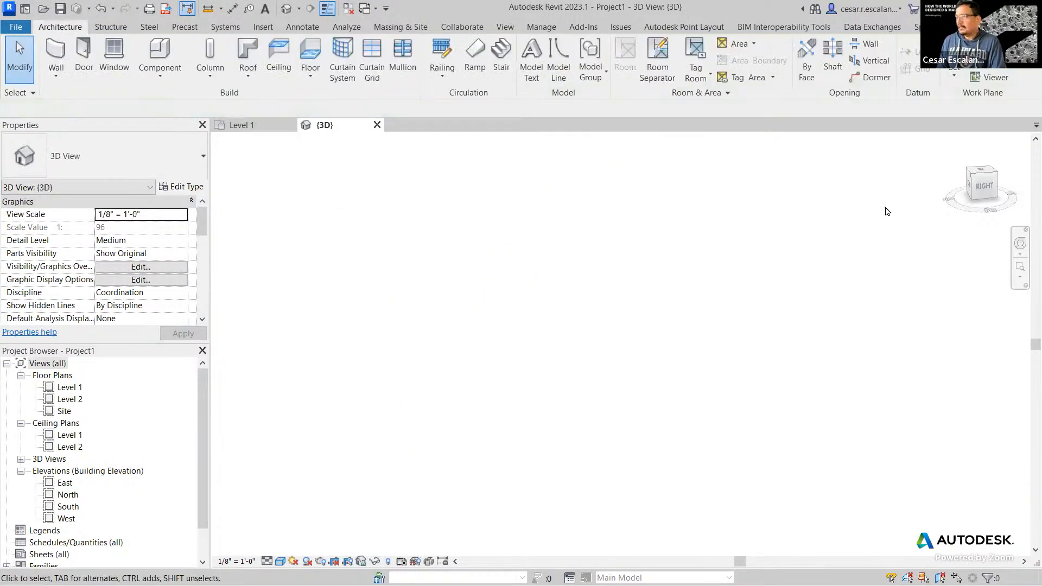
Step: Orient the 3D view to a north-up top view and sketch a horizontal railing path line about 7' 0" long
left_click(984, 173)
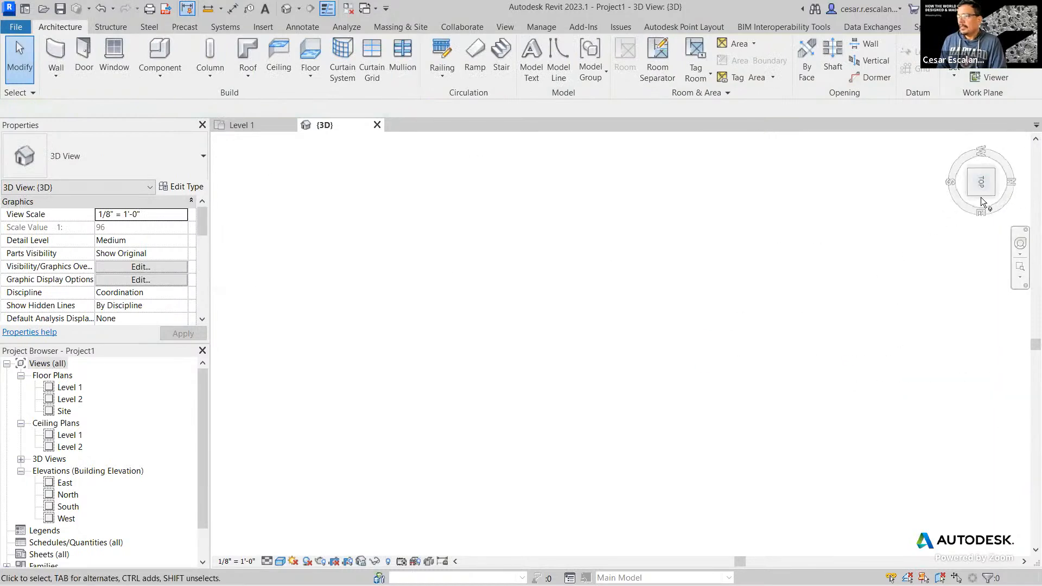
left_click(1015, 149)
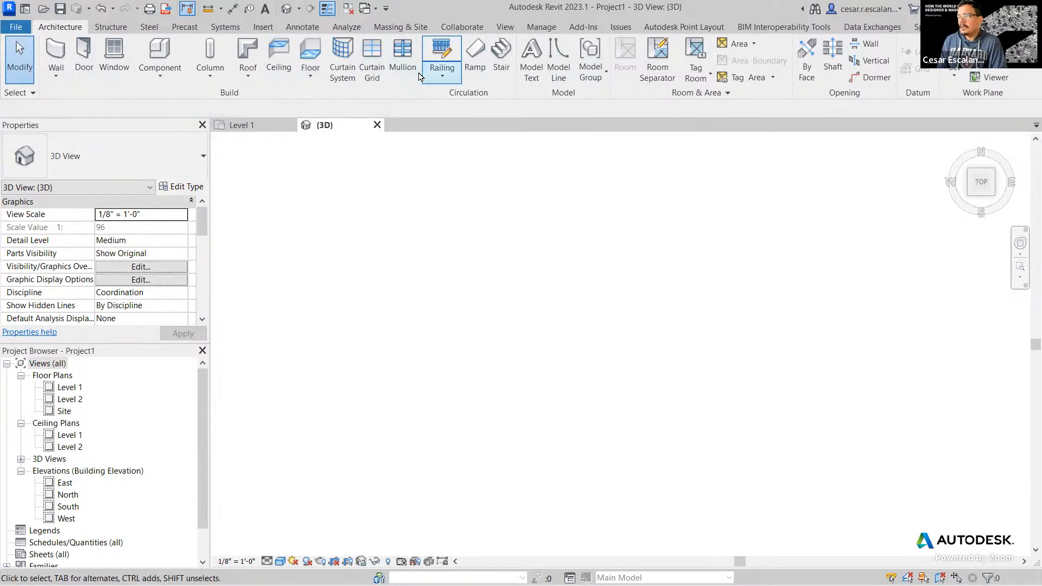
left_click(443, 53)
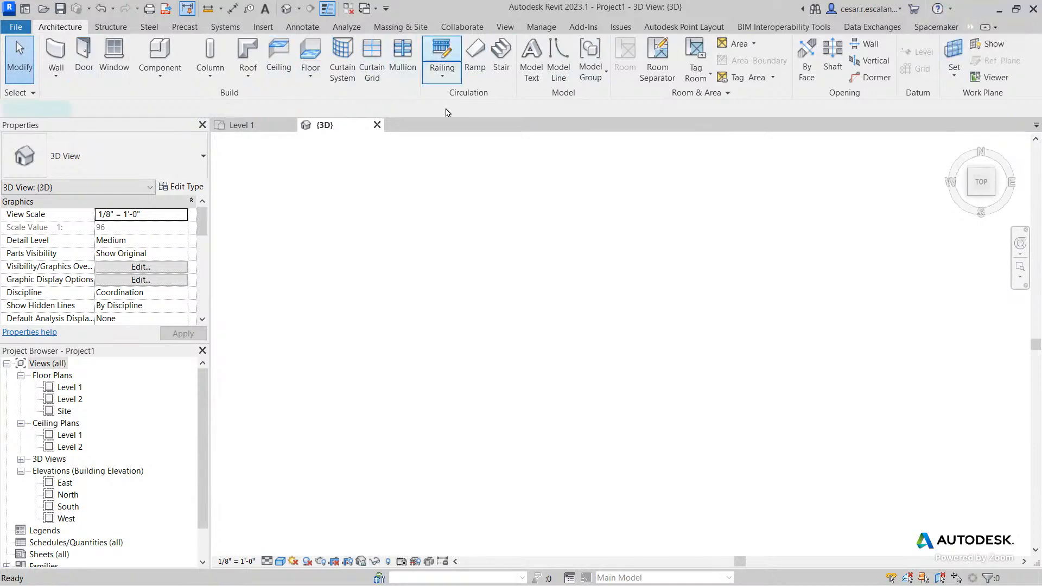
left_click(509, 353)
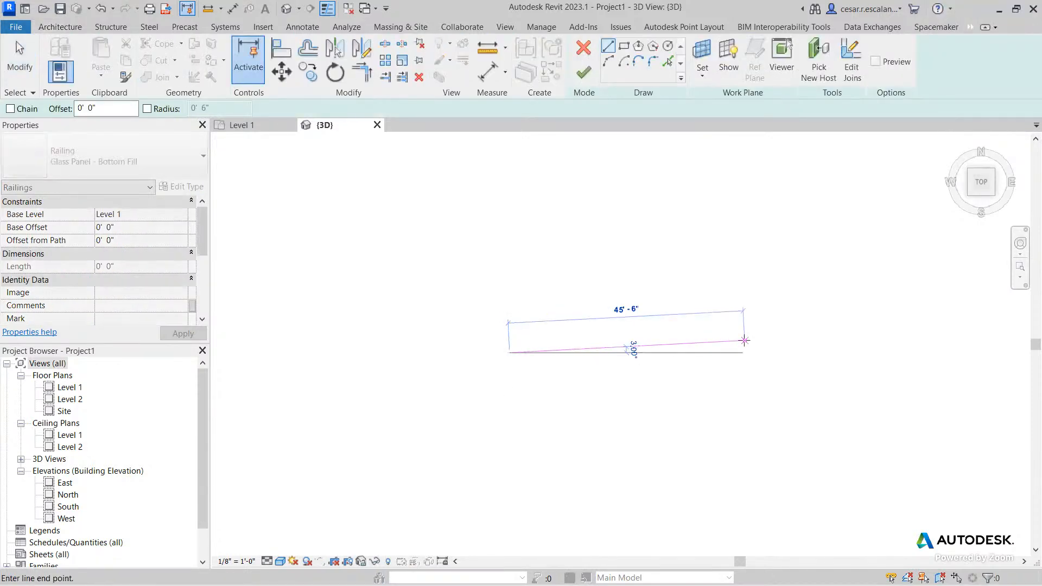
left_click(548, 353)
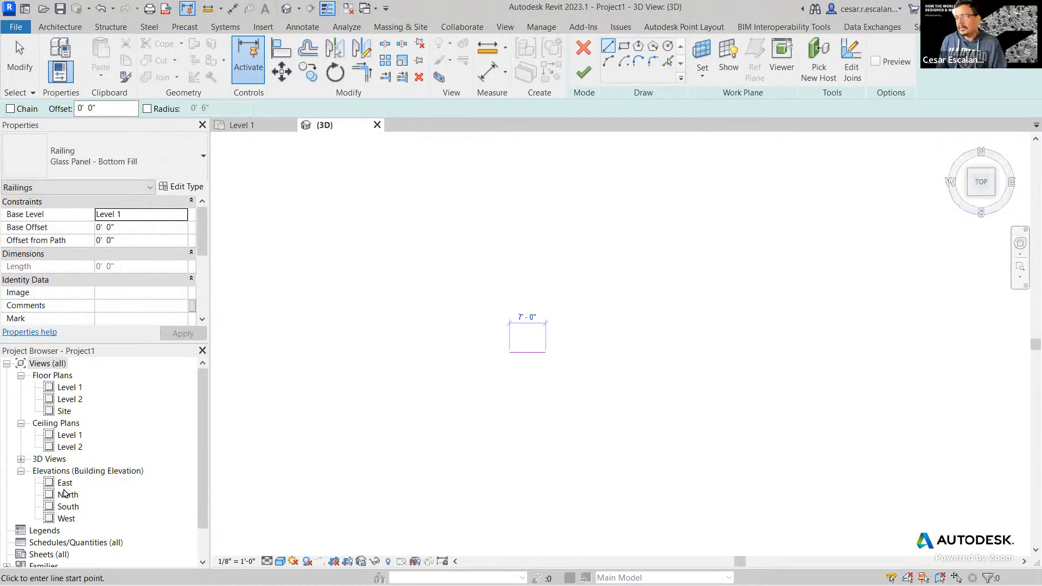
Step: Finish the glass panel railing's path sketch in the South elevation and display the view in a shaded visual style
double_click(68, 507)
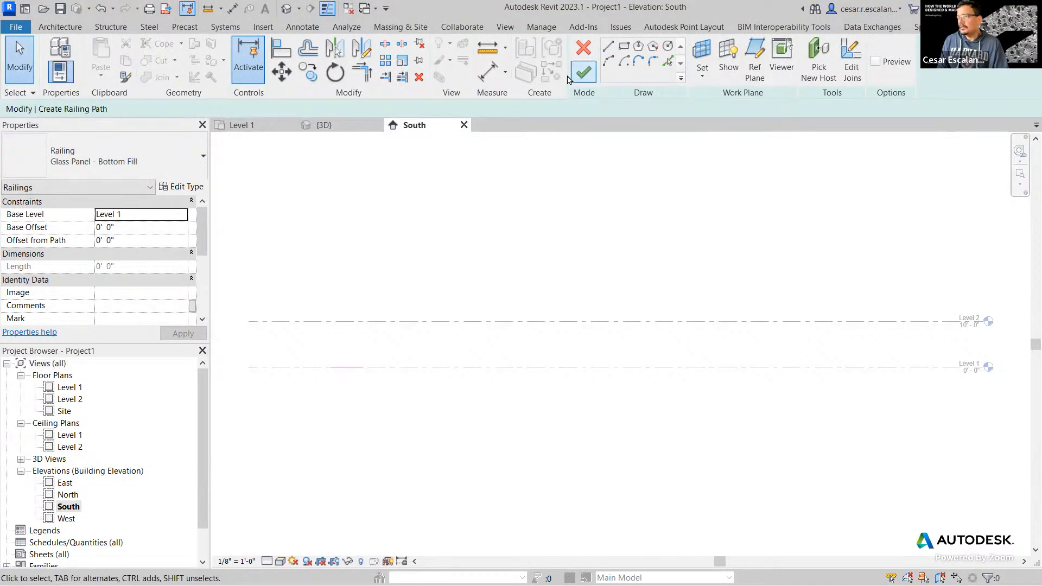
left_click(582, 74)
scroll(341, 358, "up", 3)
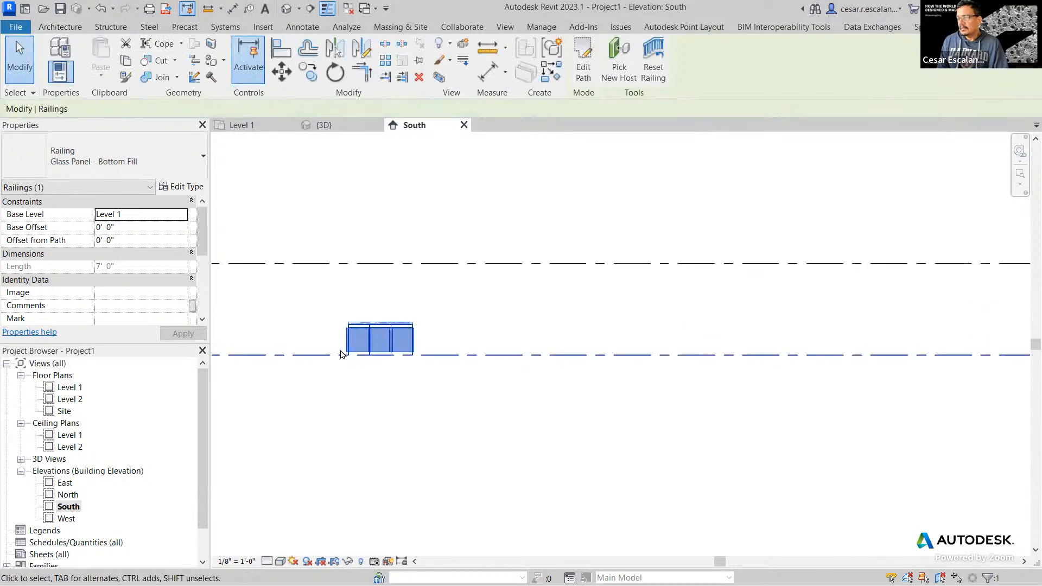
scroll(413, 337, "up", 3)
left_click(608, 332)
middle_click_drag(640, 331, 879, 317)
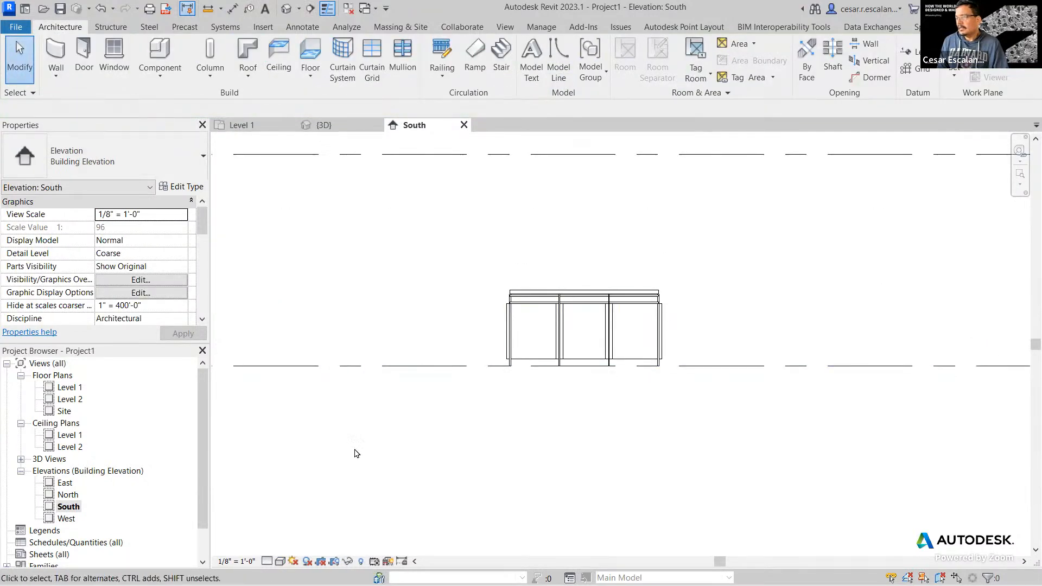
left_click(282, 562)
left_click(314, 515)
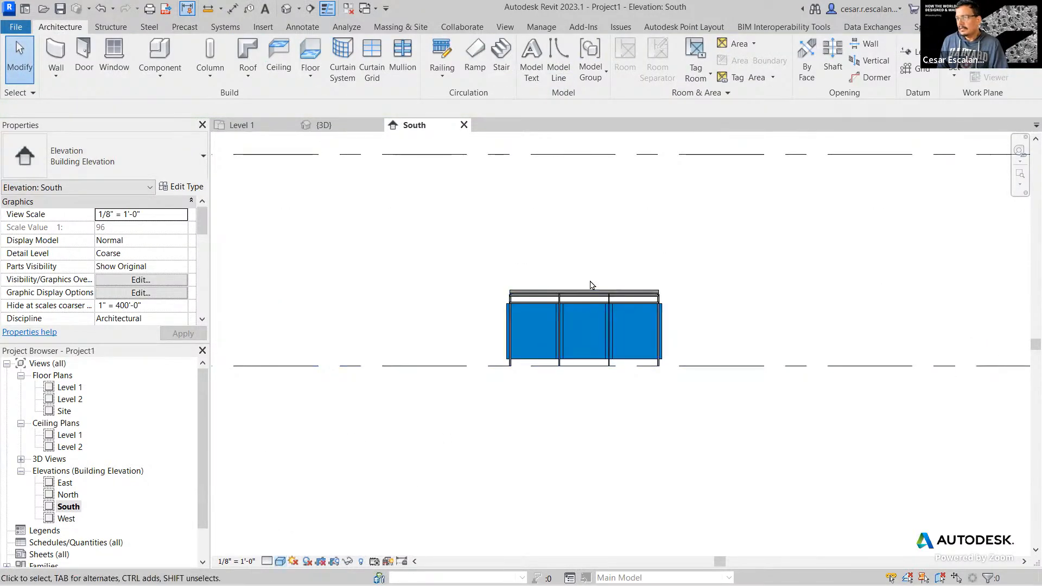
Step: Set the Handrail 1 position to Left in the railing's type properties and apply the change
left_click(592, 295)
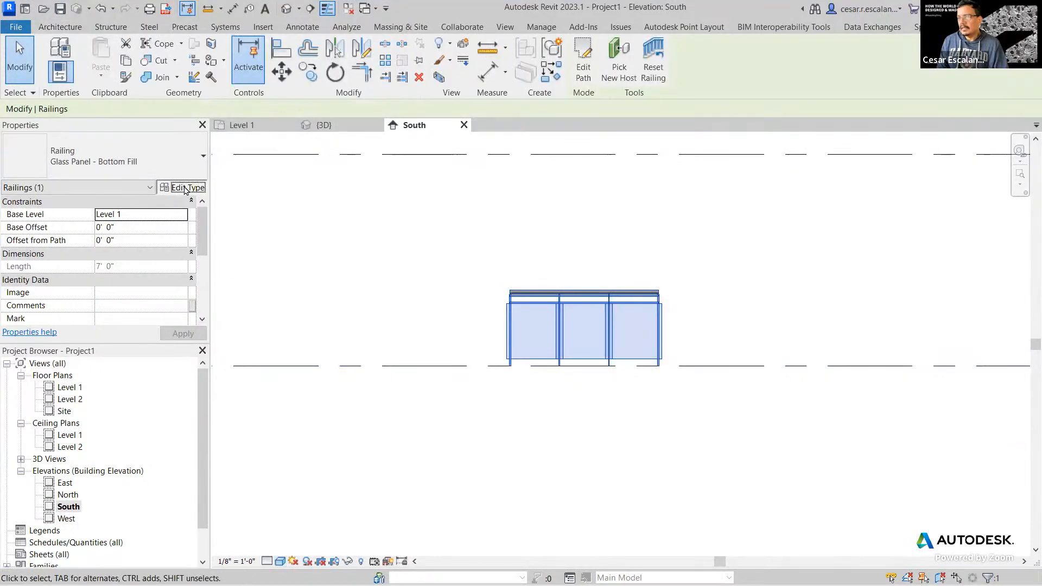
left_click(181, 186)
scroll(308, 349, "down", 2)
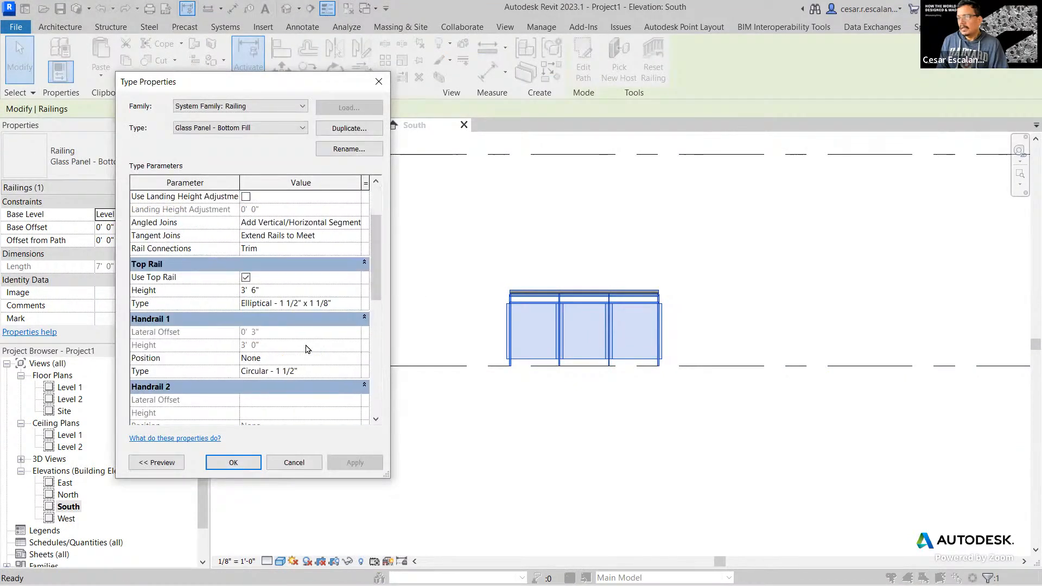
left_click(331, 362)
left_click(354, 360)
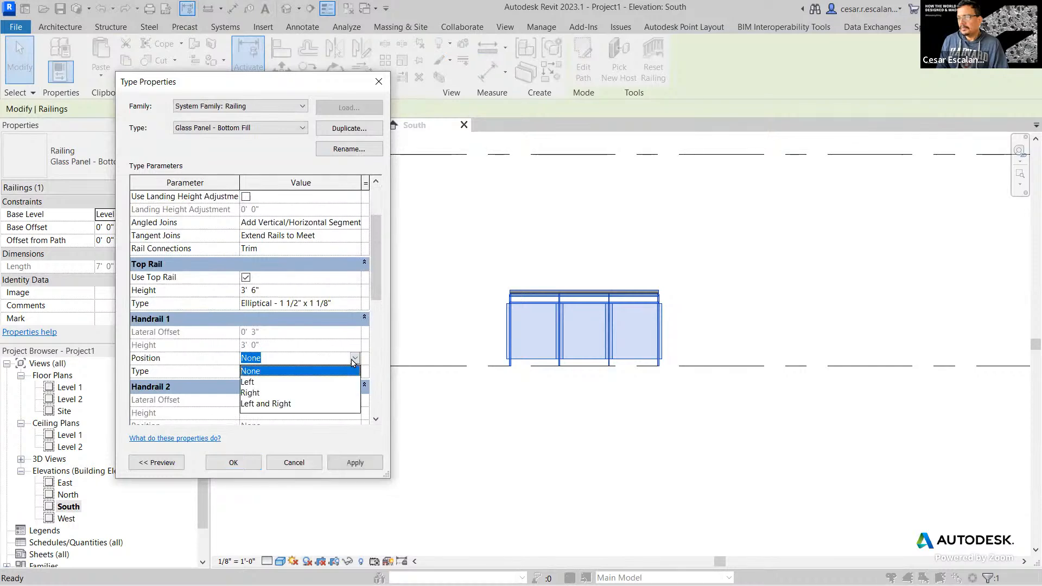
left_click(249, 382)
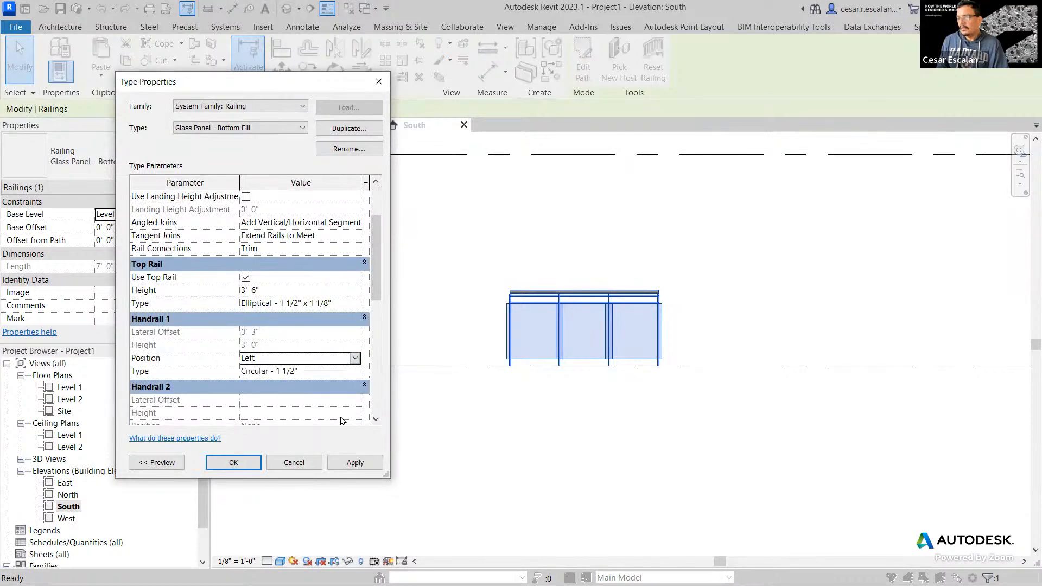
left_click(355, 464)
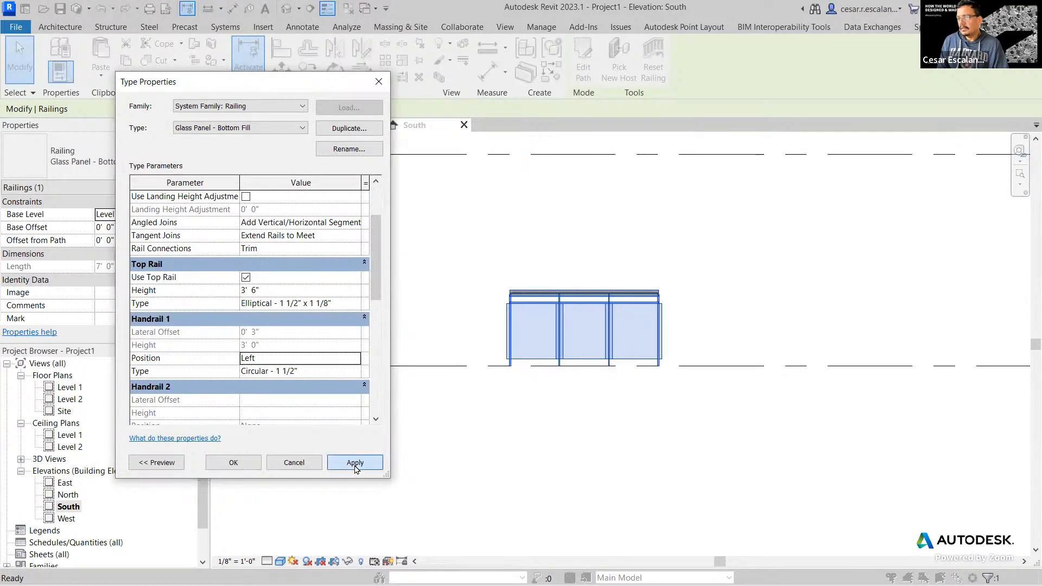
left_click(235, 464)
scroll(461, 326, "up", 8)
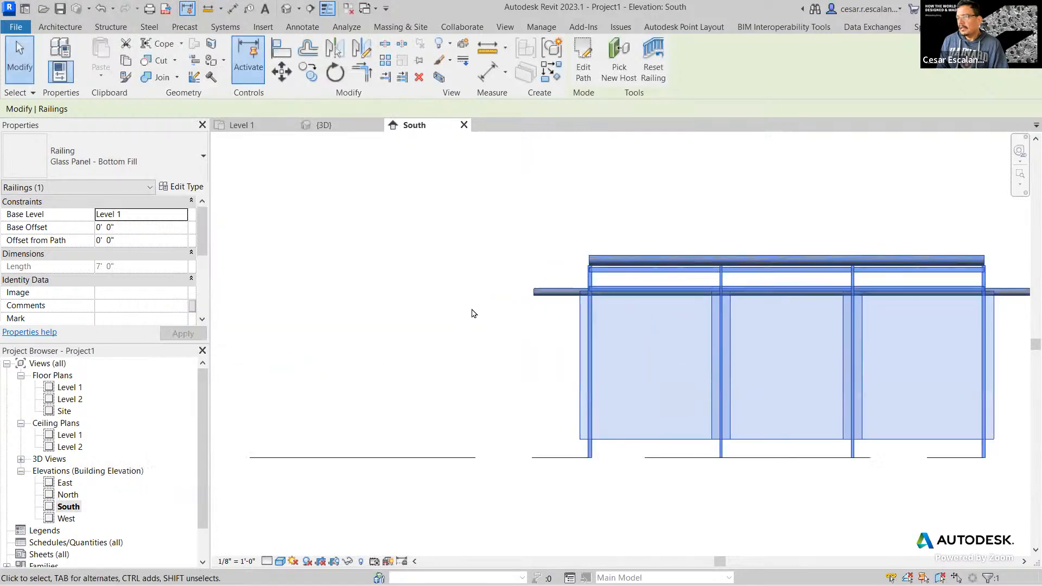
middle_click_drag(493, 316, 358, 361)
left_click(359, 359)
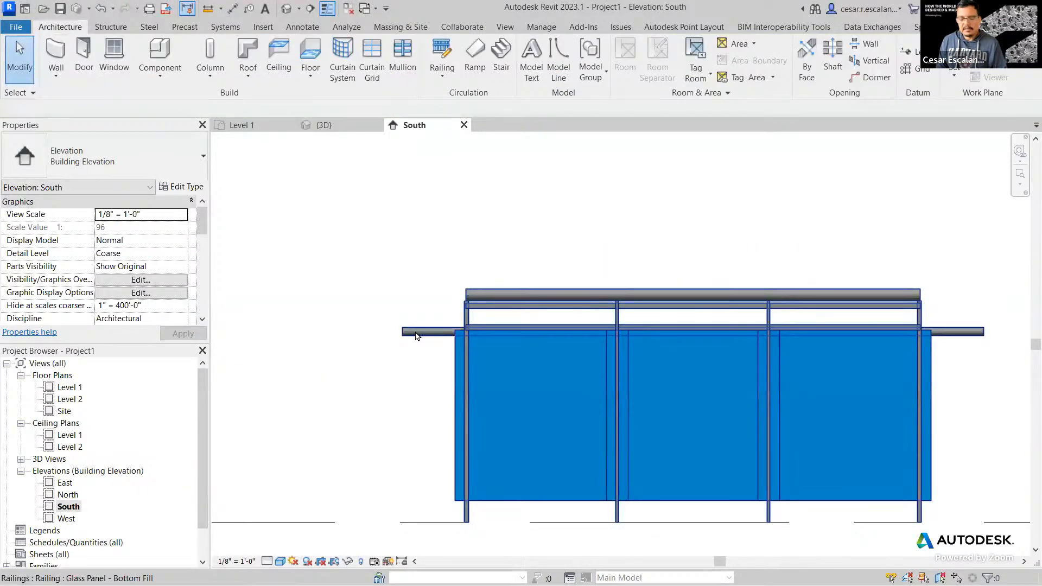
Step: Edit the handrail's path, adding a hooked extension from its left end: about 1'-6" down, 9" inward, up, and a short return
left_click(417, 333)
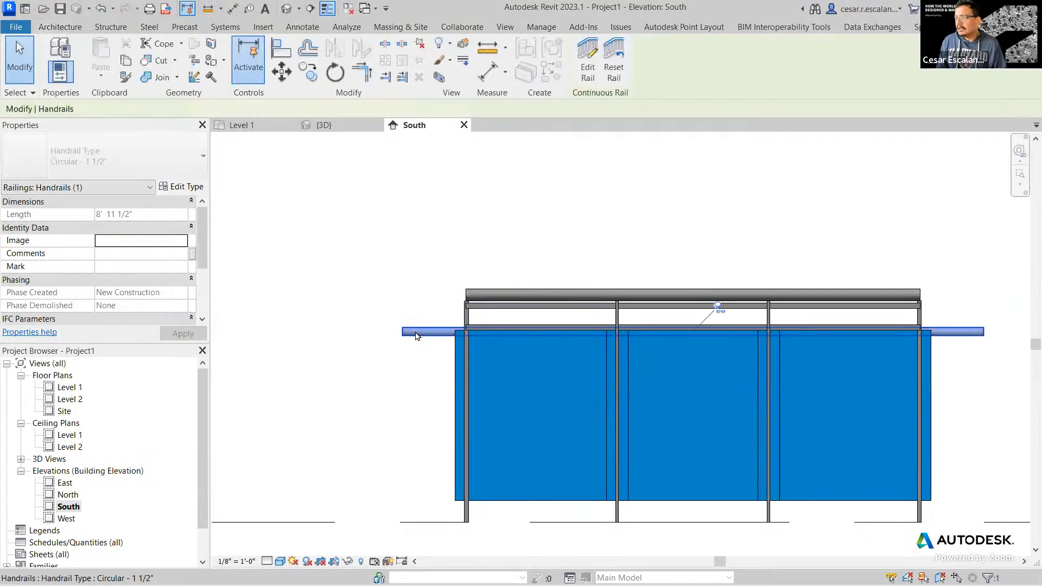
left_click(584, 76)
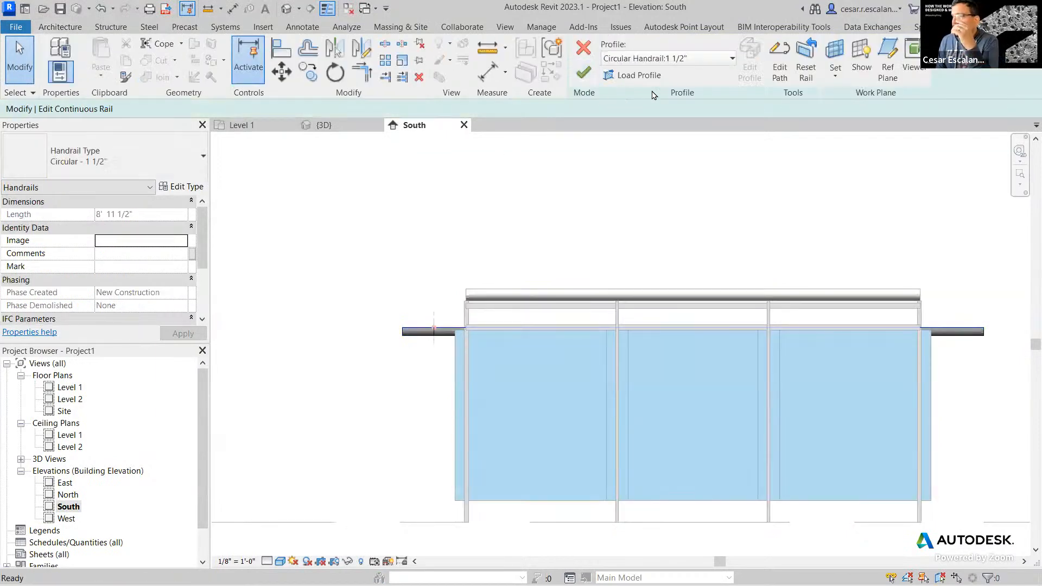
left_click(778, 70)
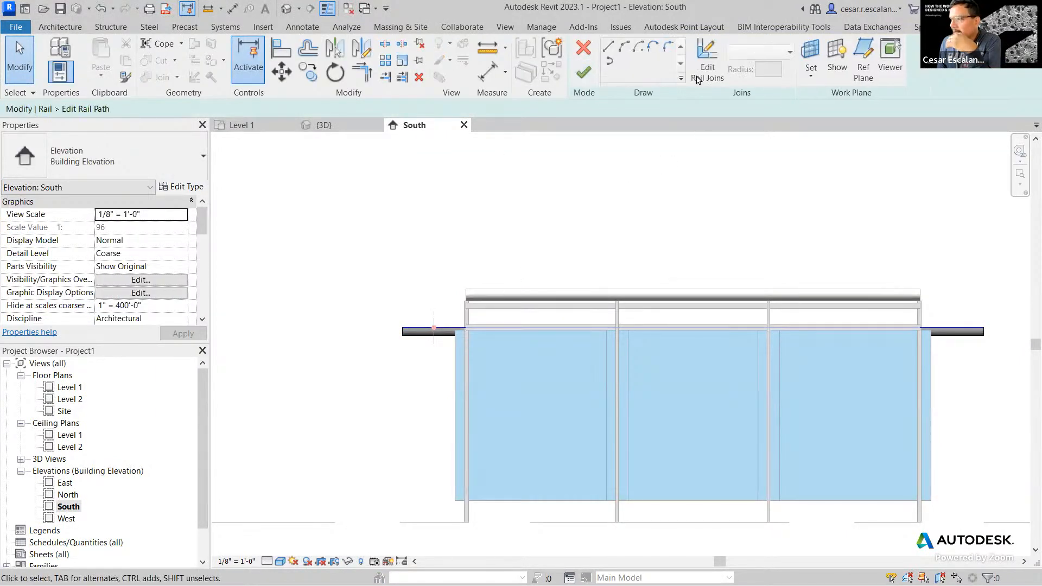
left_click(608, 48)
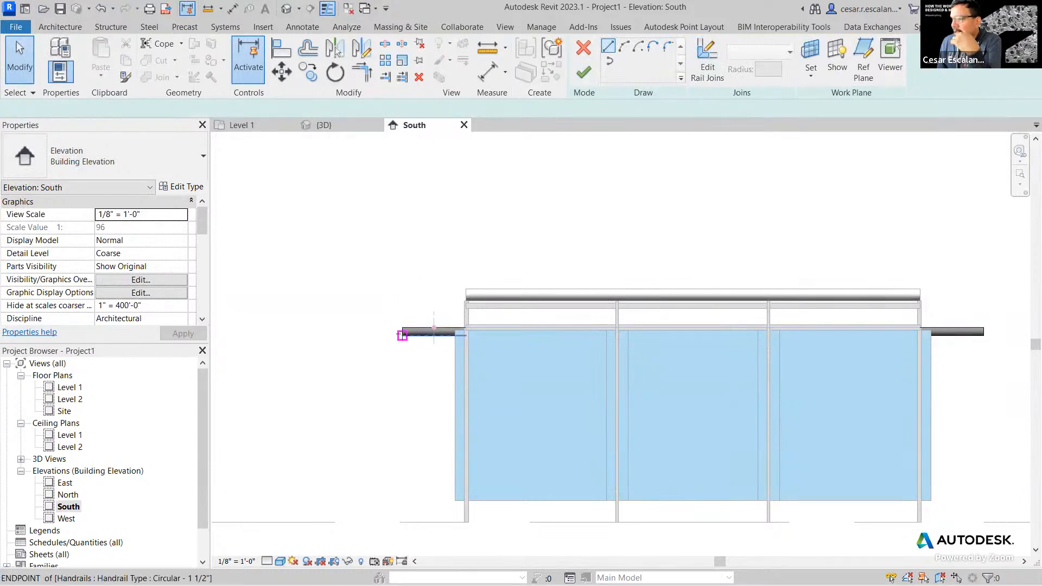
left_click(402, 331)
left_click(405, 424)
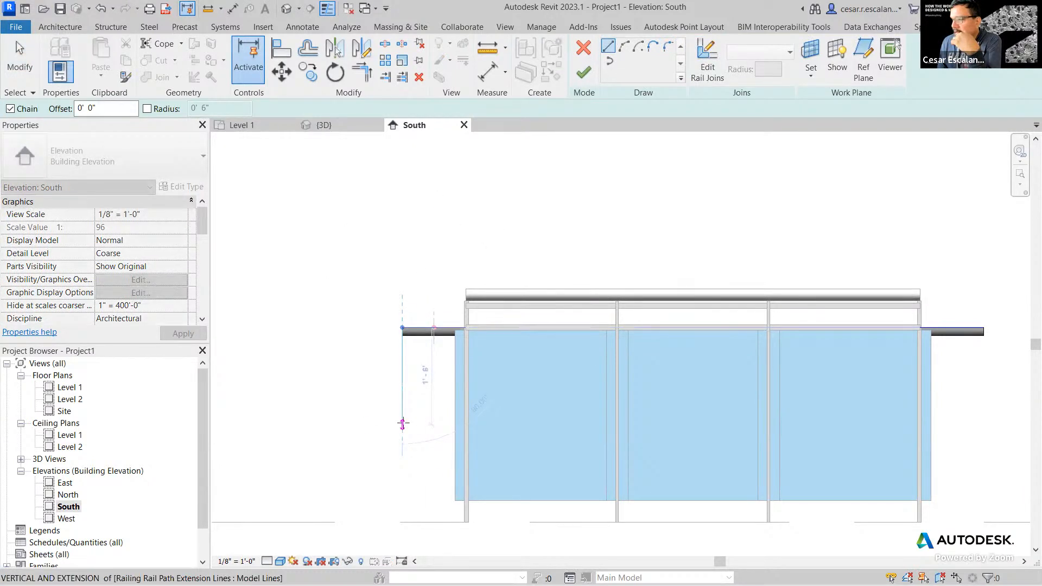
left_click(450, 423)
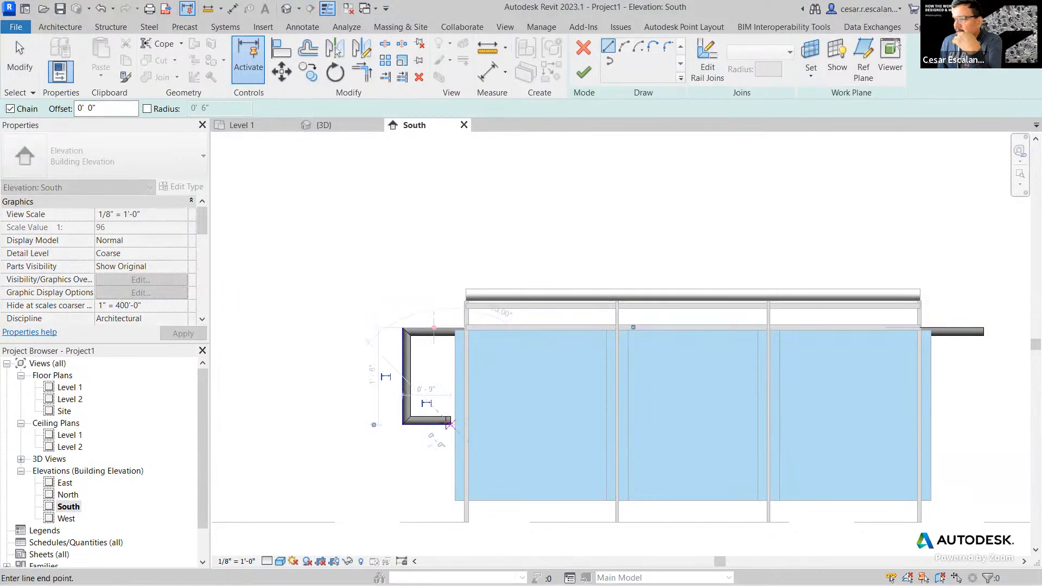
left_click(450, 376)
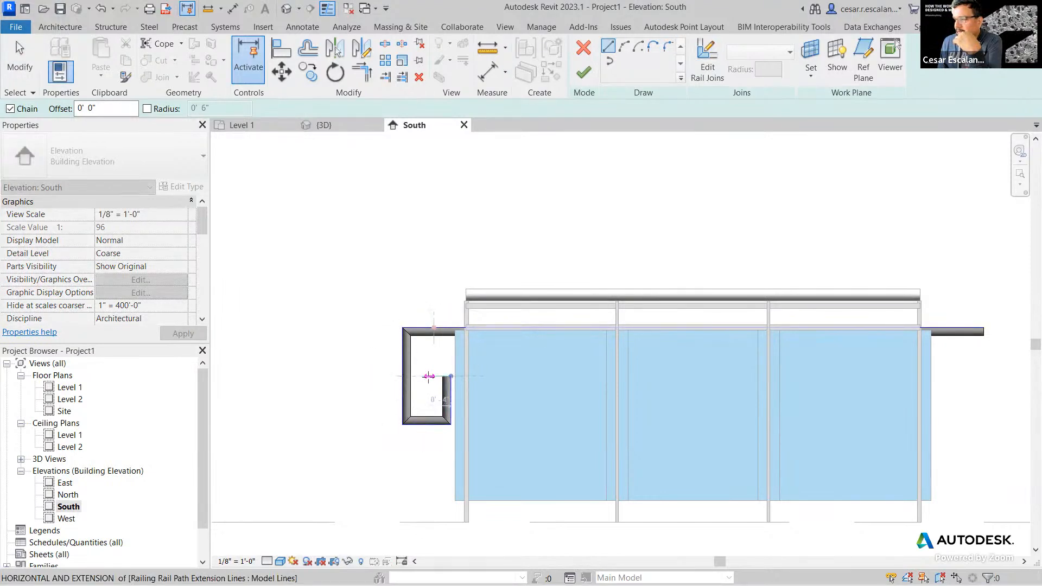
left_click(428, 376)
key("Escape")
key("Escape")
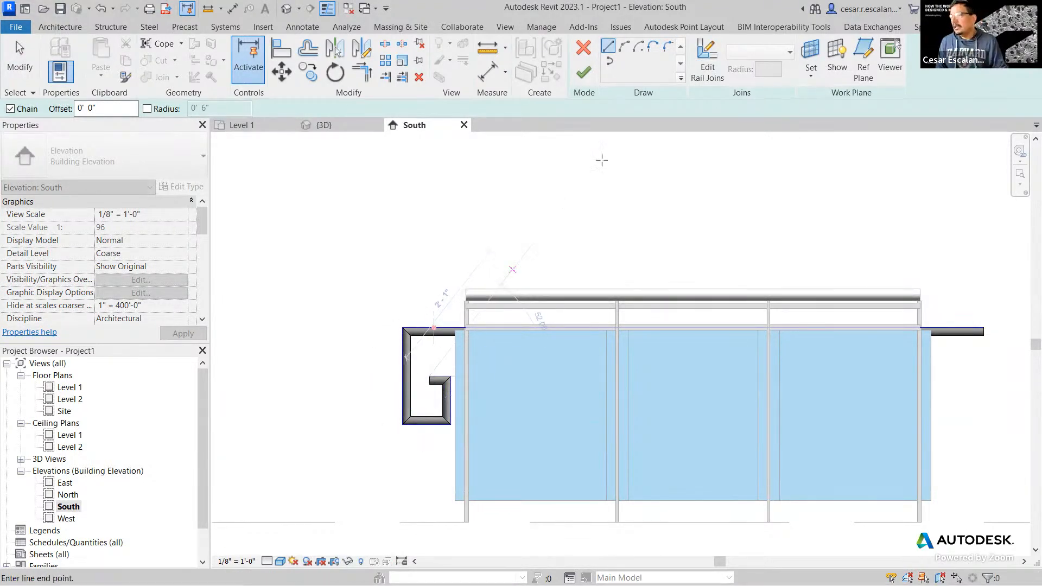
Step: Fillet the upper corner of the handrail extension with a 6" radius and finish editing the rail
left_click(667, 47)
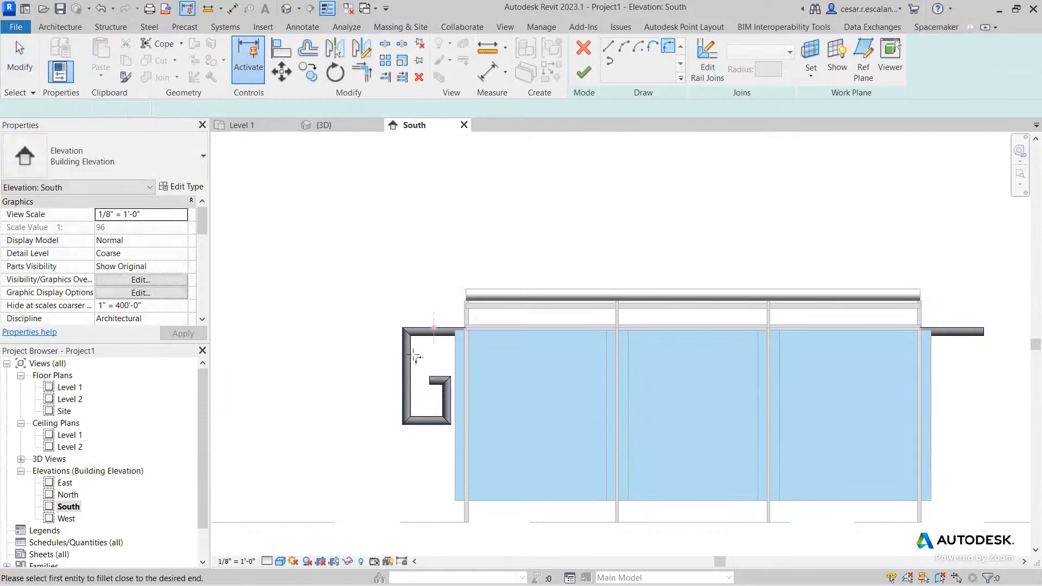
scroll(413, 353, "up", 3)
left_click(50, 109)
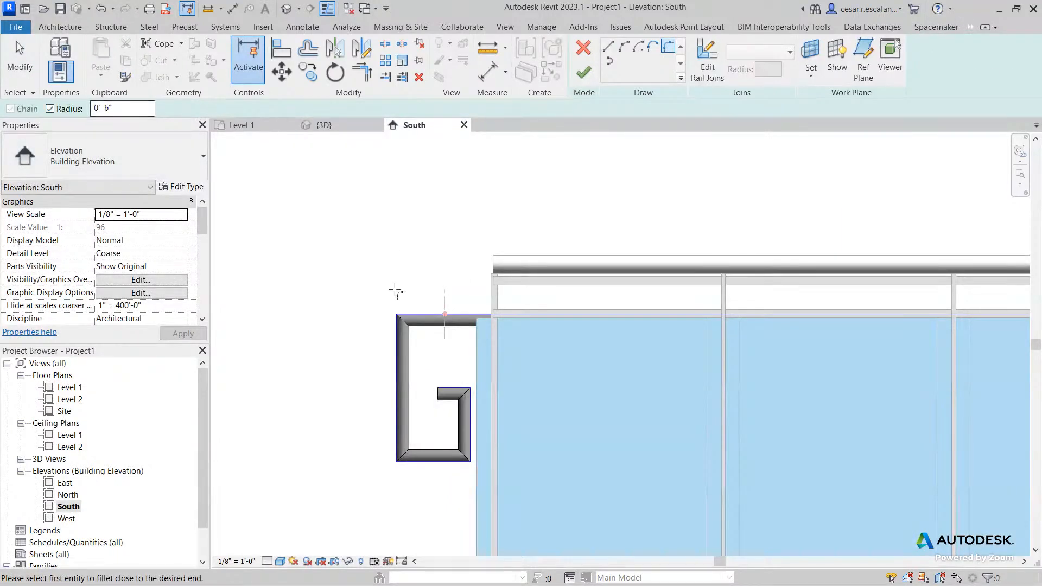
left_click(395, 361)
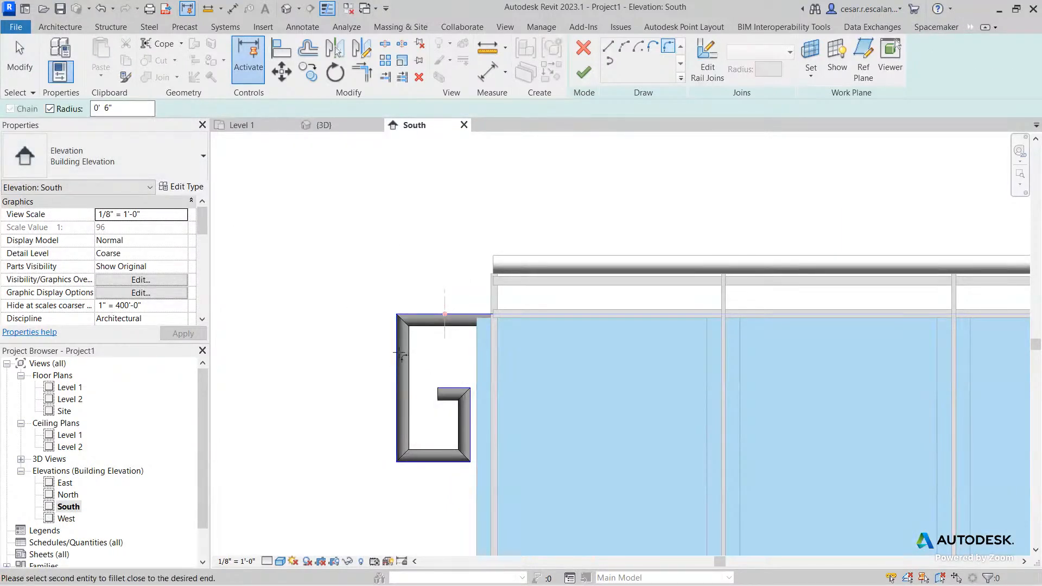
left_click(428, 320)
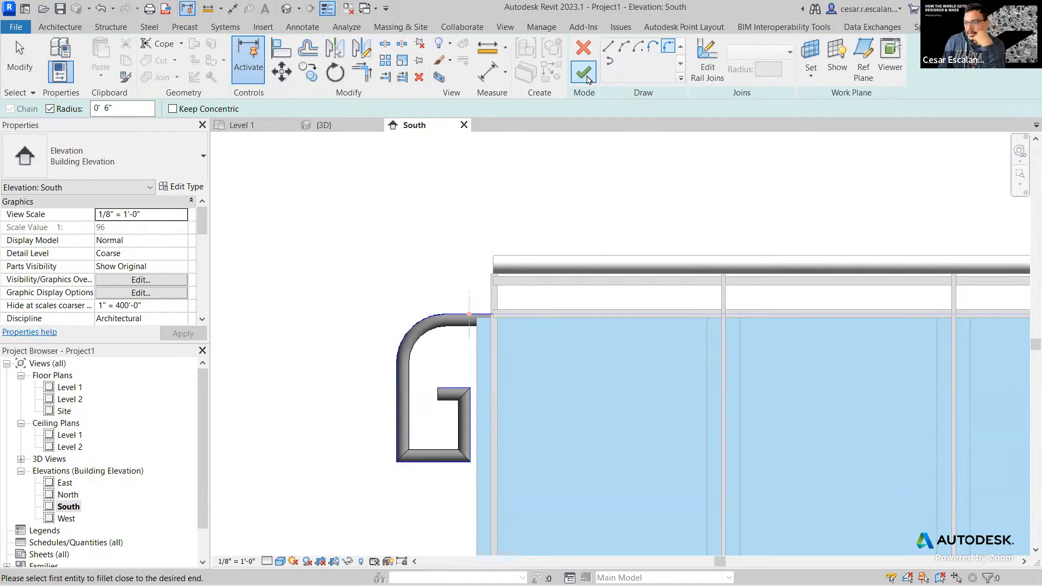
left_click(587, 80)
scroll(363, 302, "down", 1)
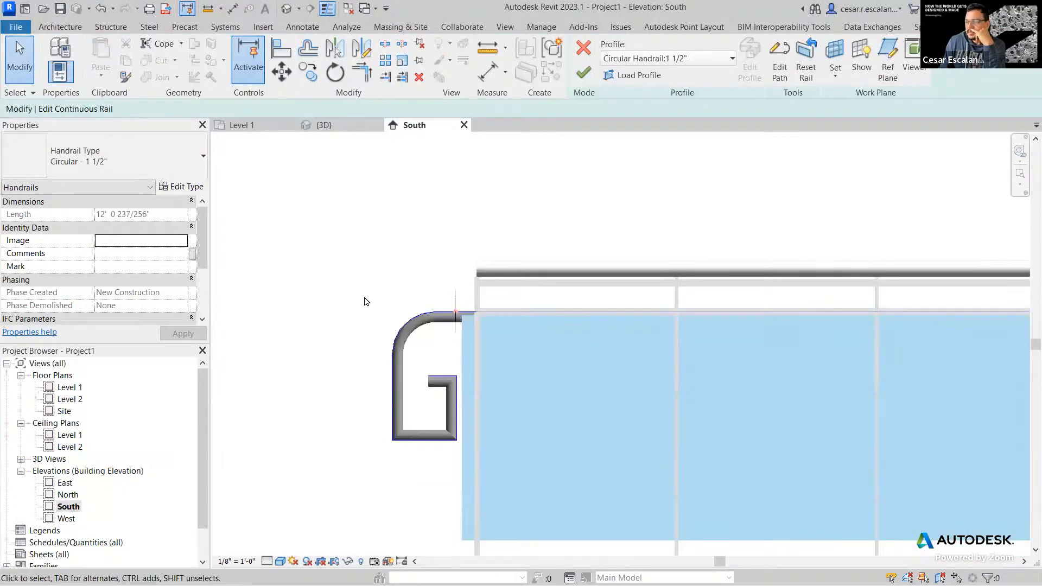
left_click(594, 75)
scroll(688, 349, "down", 2)
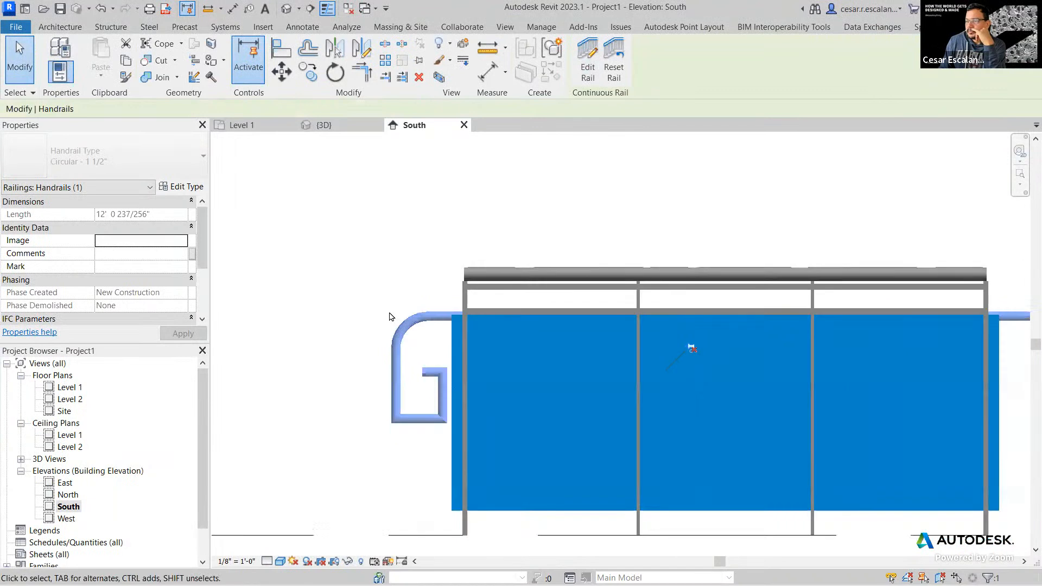
key("Escape")
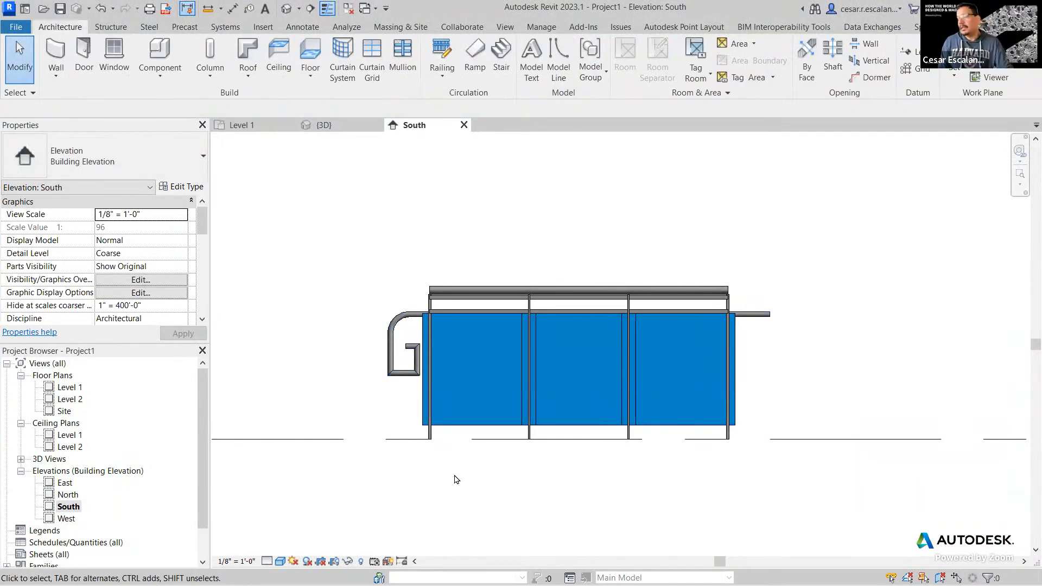
Step: Examine the railing and its handrail extension in an isometric 3D view
scroll(459, 470, "down", 1)
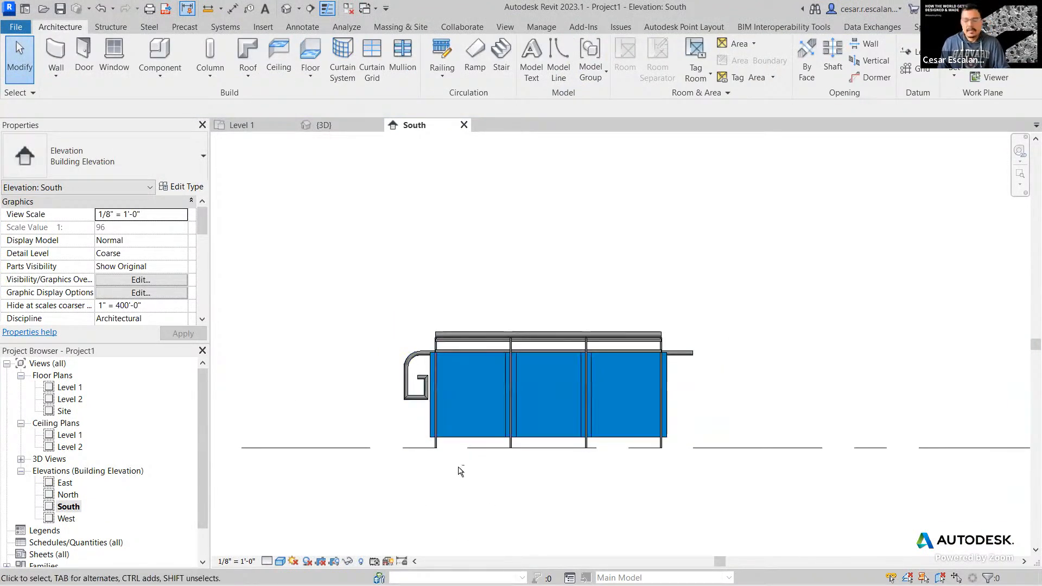
middle_click_drag(471, 485, 492, 522)
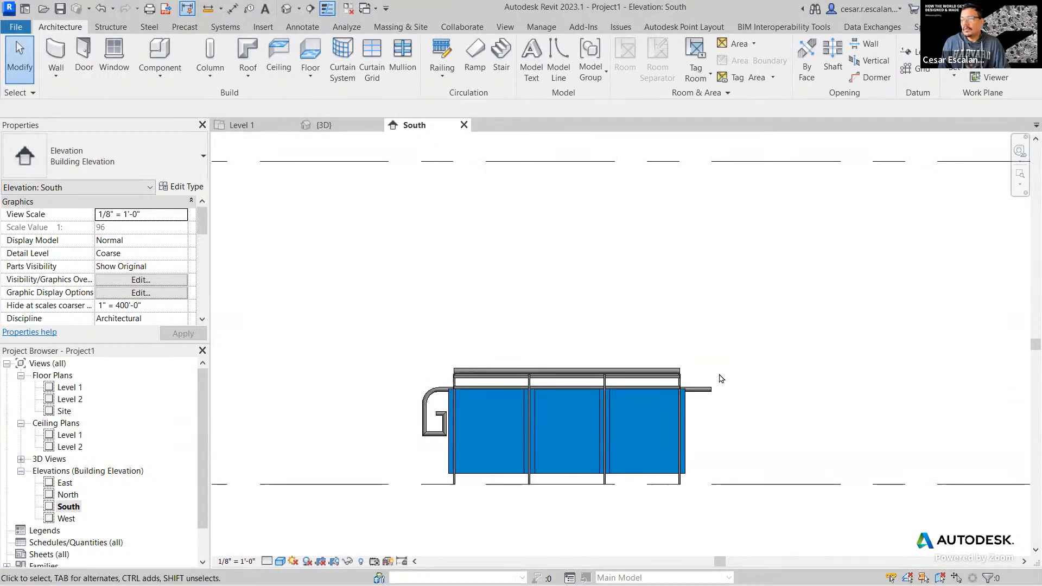
left_click(573, 374)
left_click(286, 11)
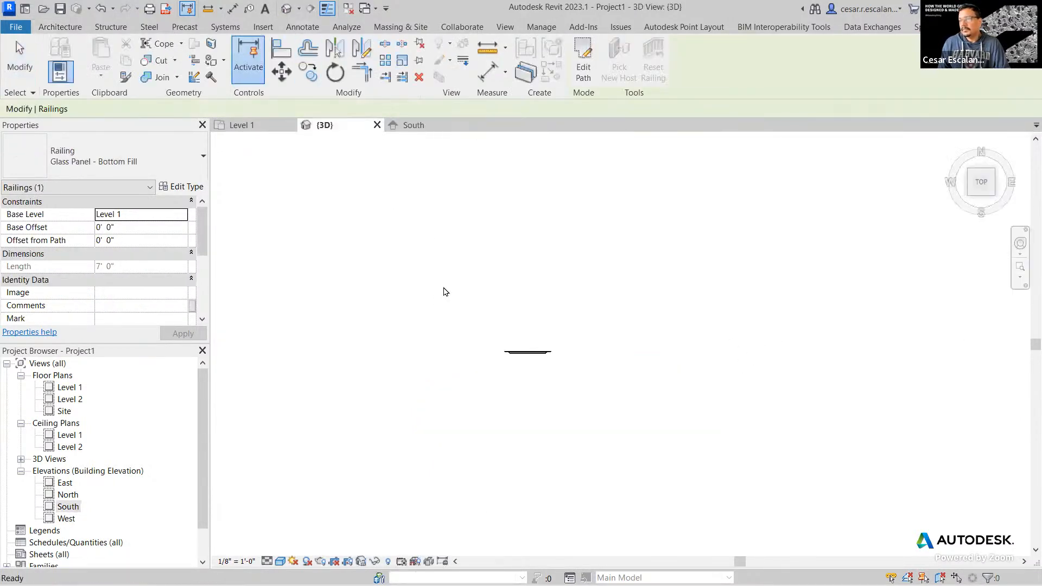
left_click(990, 194)
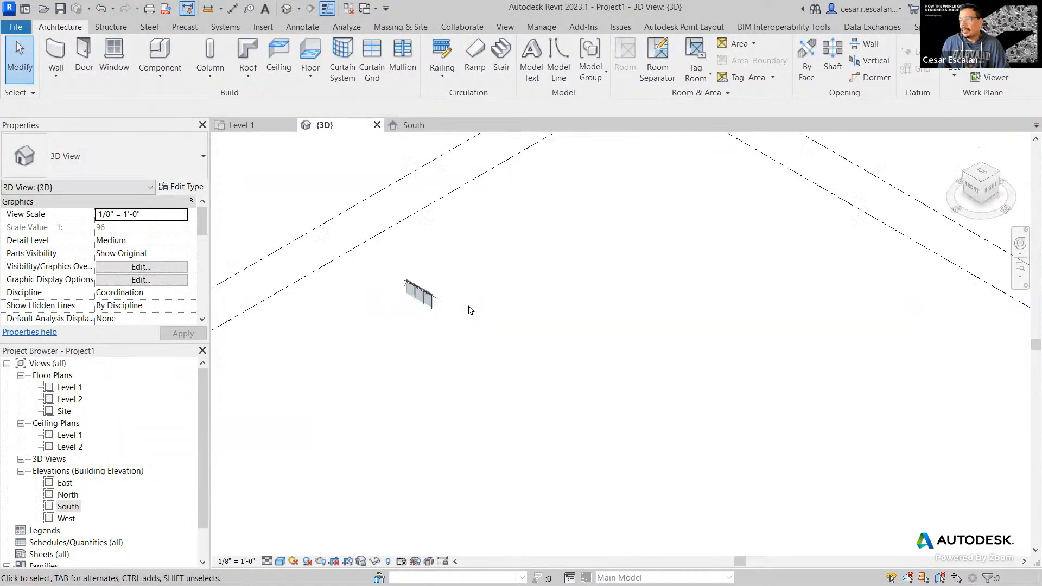
scroll(401, 268, "up", 5)
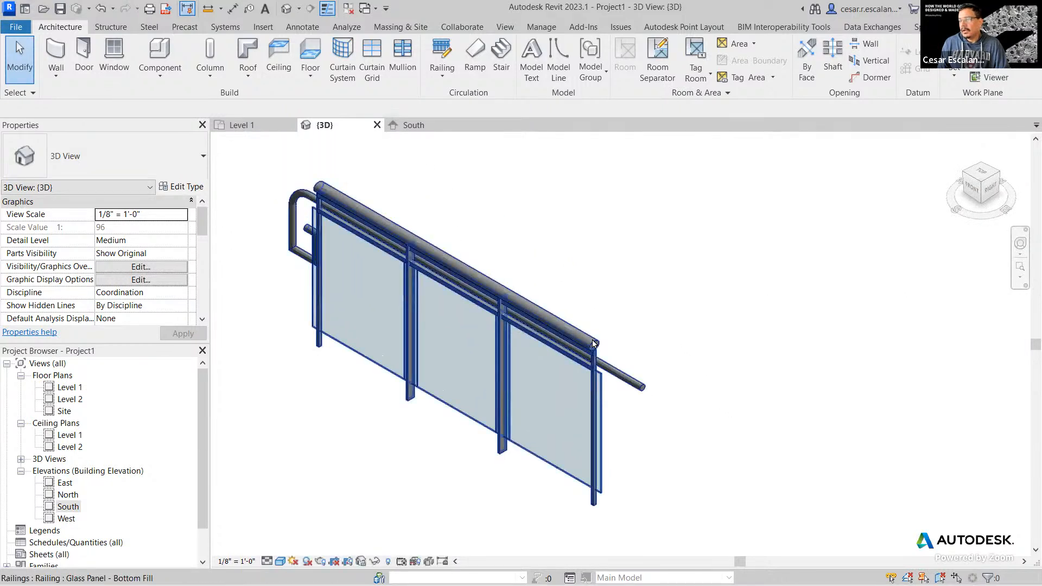
Step: Edit the top rail's path in the South elevation, extending it horizontally beyond the end post next to the hooked handrail
left_click(593, 342)
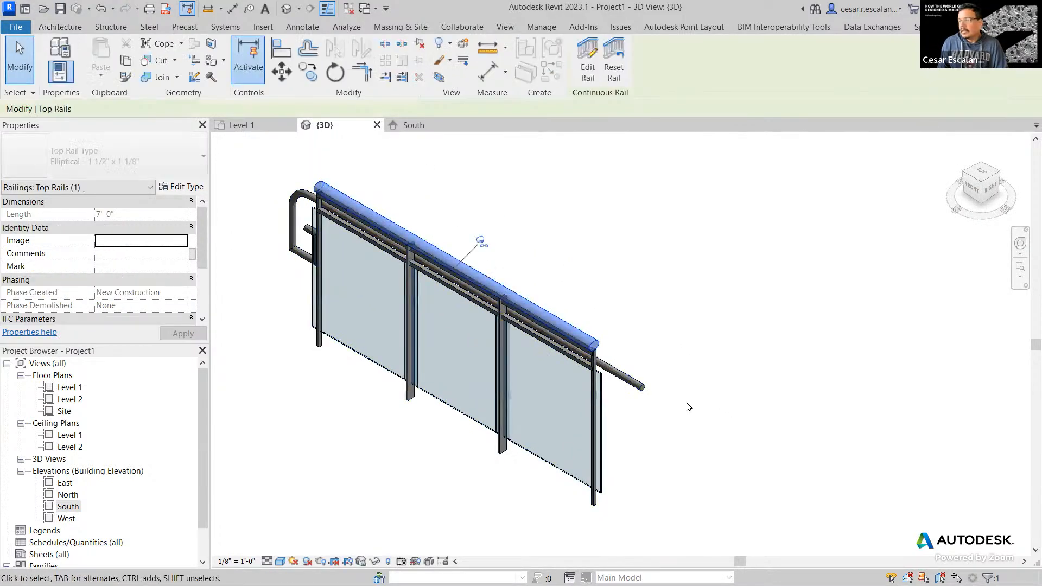
left_click(588, 60)
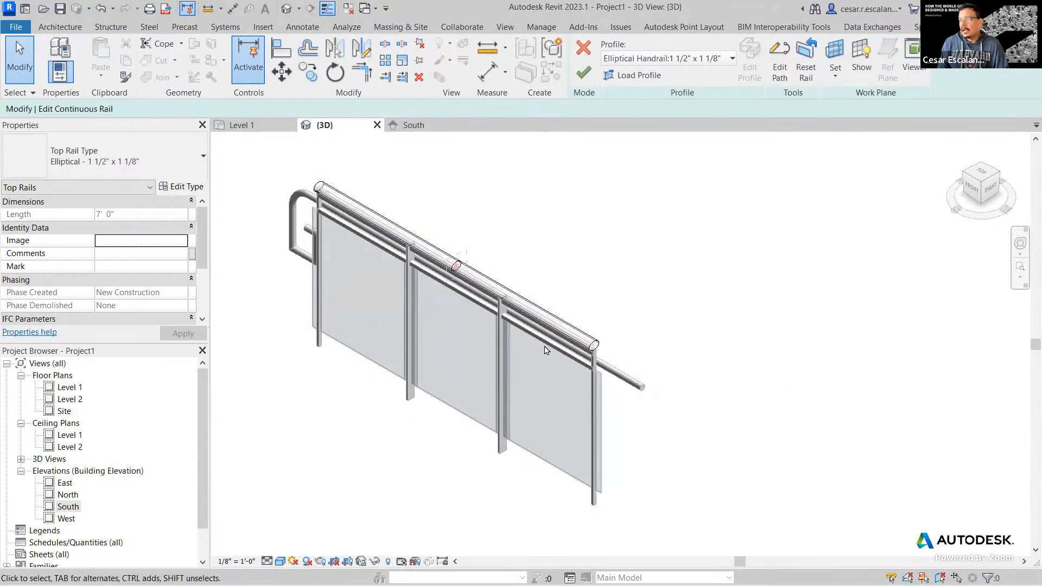
left_click(413, 125)
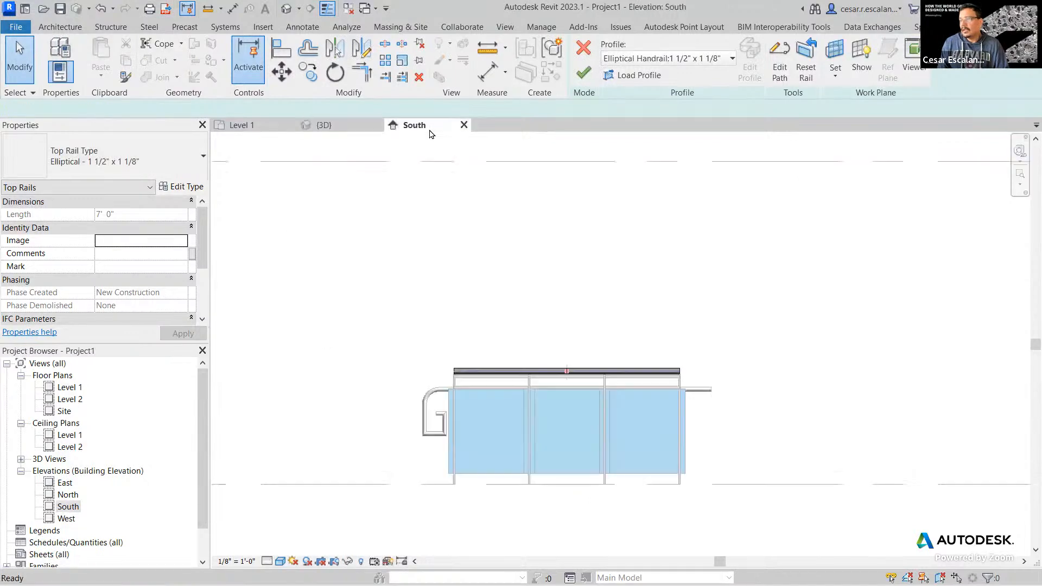
scroll(502, 391, "up", 4)
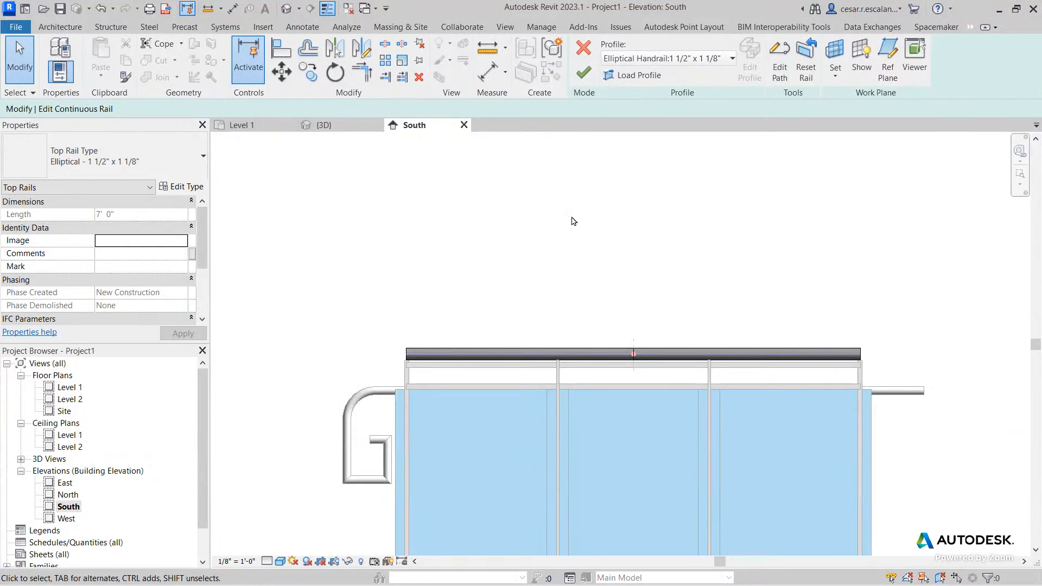
left_click(779, 68)
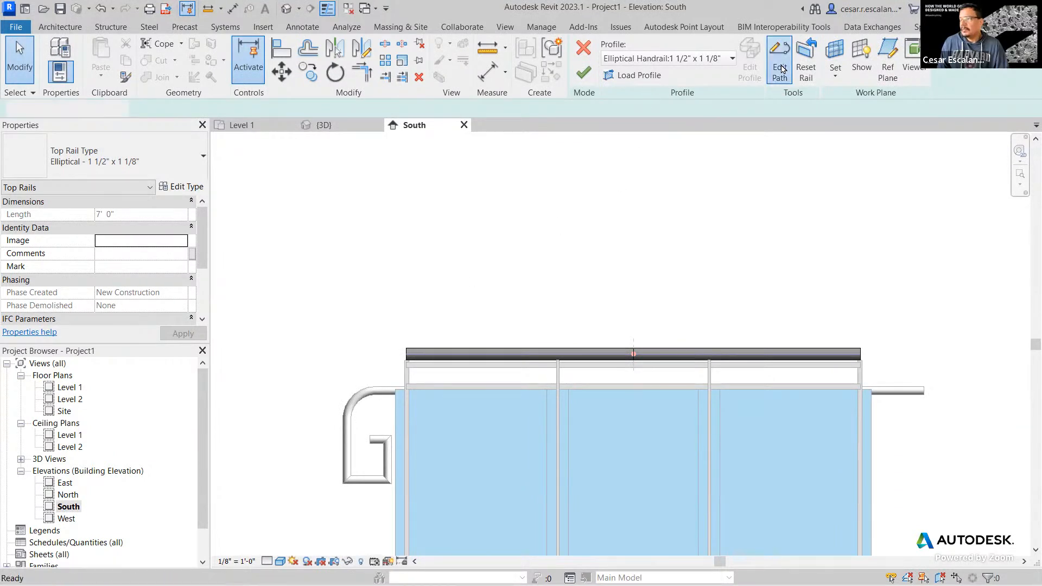
left_click(612, 47)
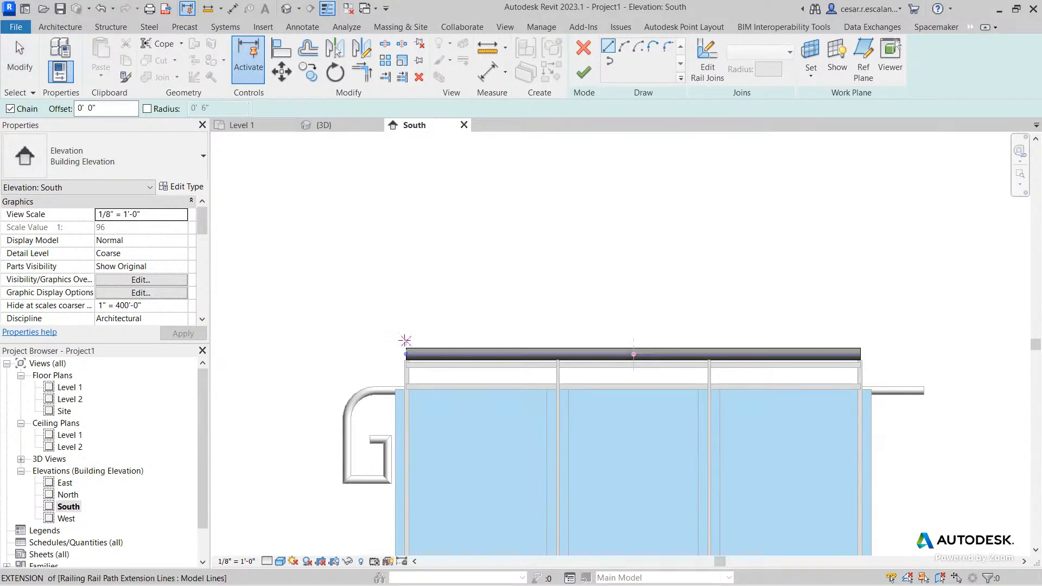
scroll(405, 354, "up", 4)
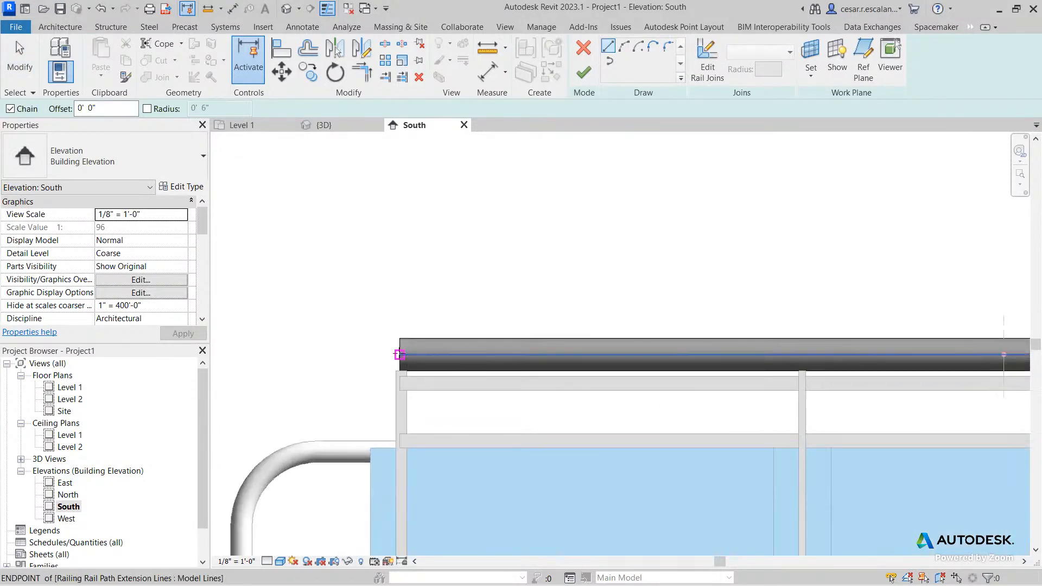
left_click(402, 354)
left_click(299, 354)
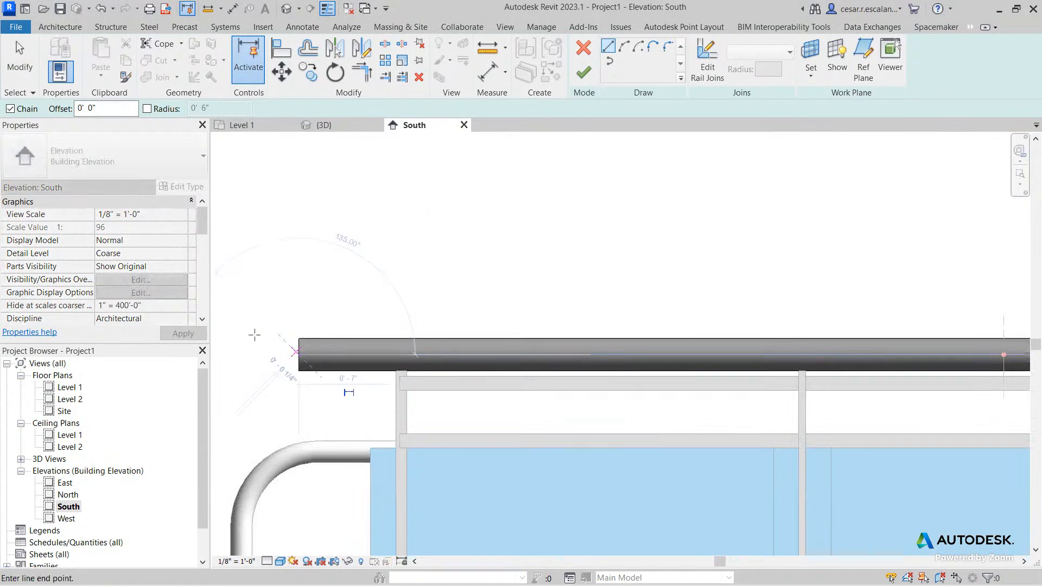
Step: Continue the top rail path 3'-6" straight down from the extension's end to Level 1, and finish editing the rail
middle_click_drag(293, 233, 426, 244)
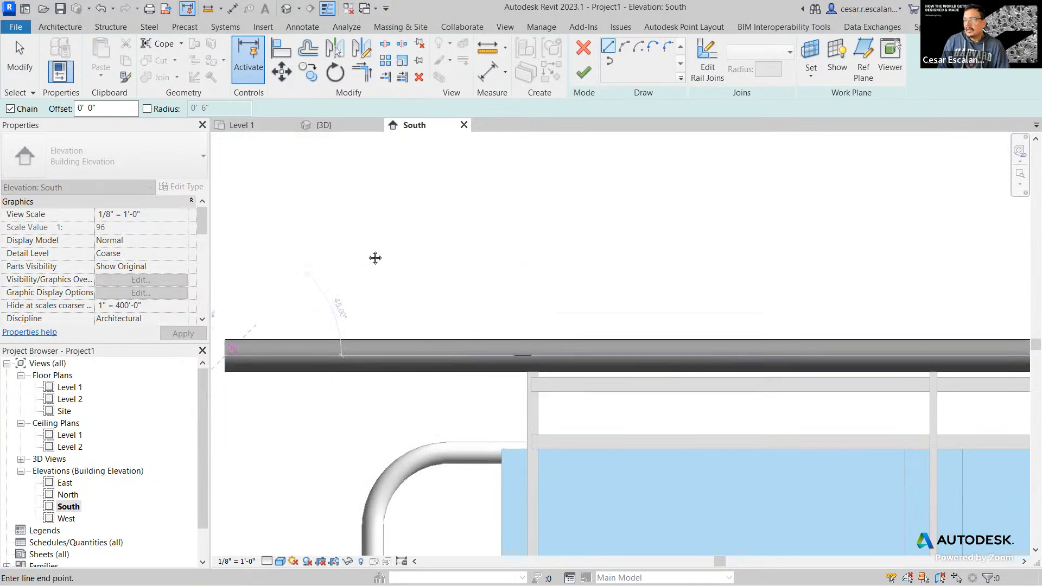
scroll(459, 207, "down", 5)
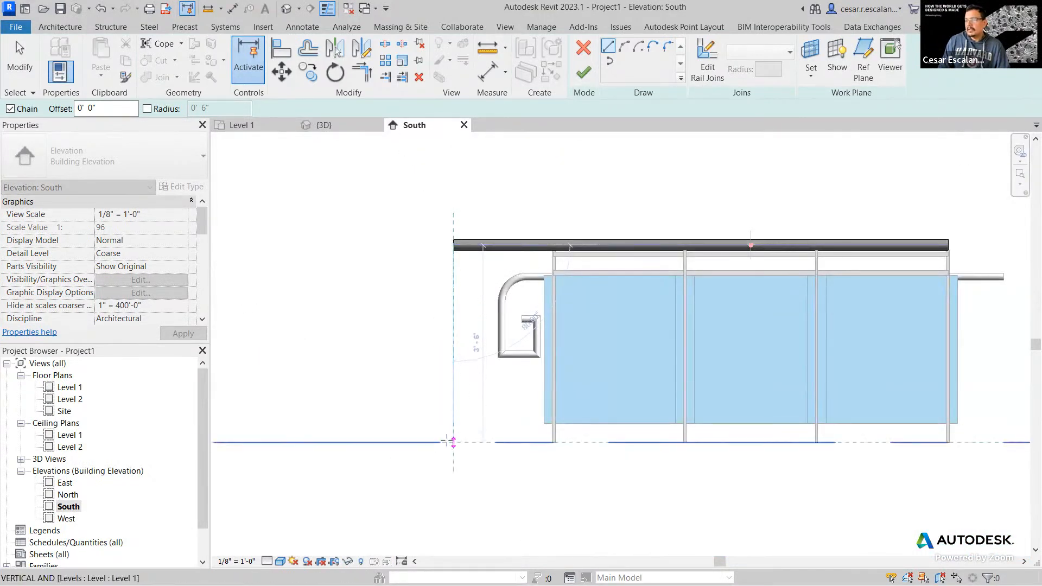
left_click(452, 441)
left_click(583, 72)
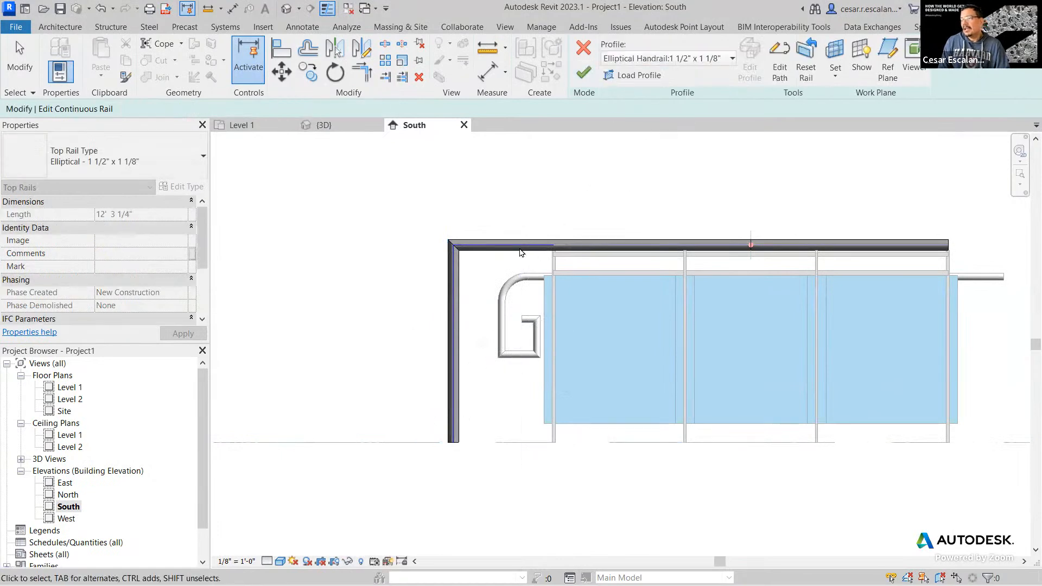
left_click(587, 70)
left_click(439, 483)
scroll(421, 402, "down", 2)
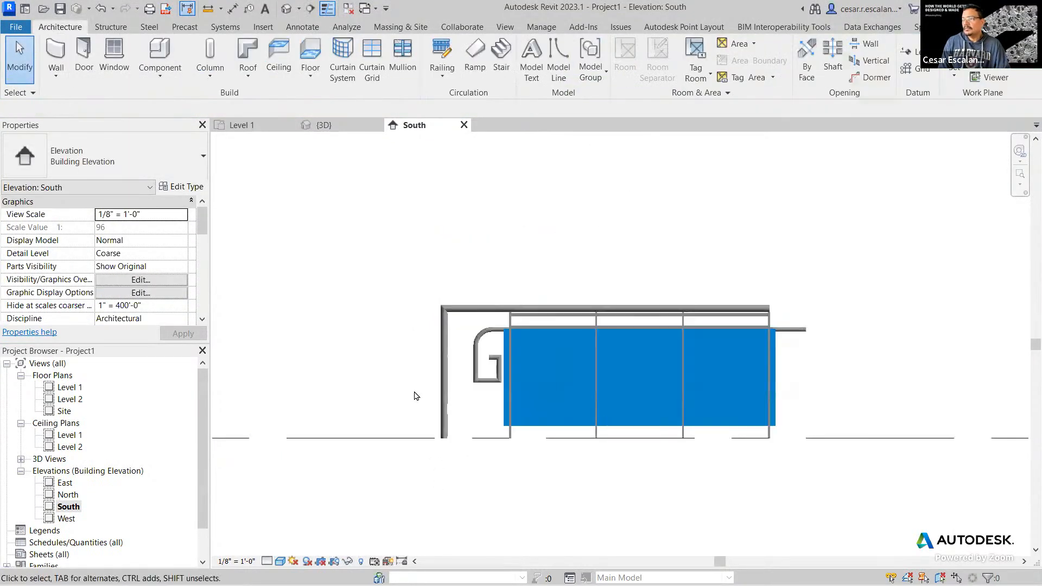
middle_click_drag(358, 378, 372, 410)
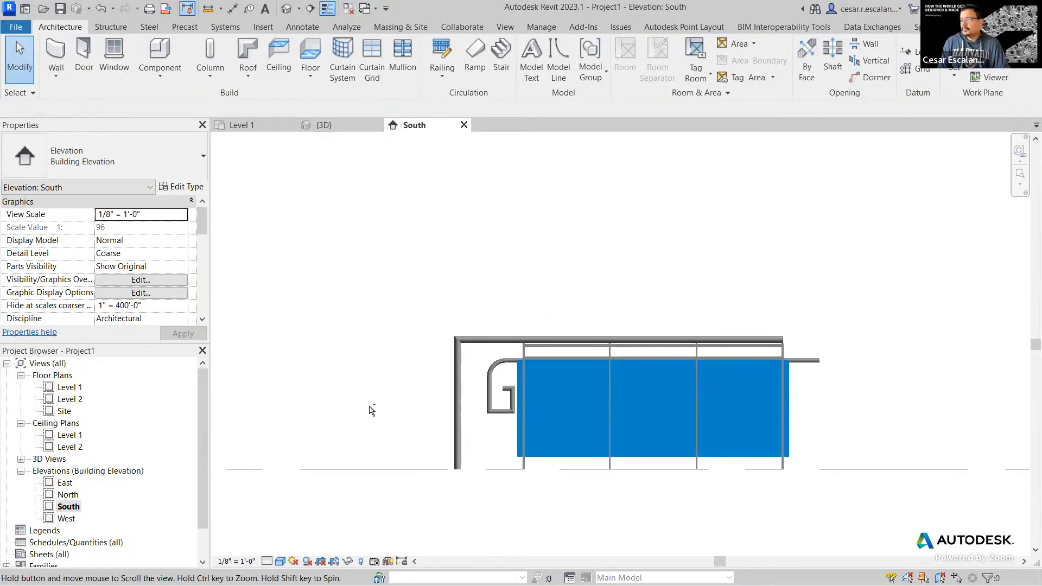
Step: Examine the top rail and handrail extensions in 3D from the railing's opposite side
left_click(290, 10)
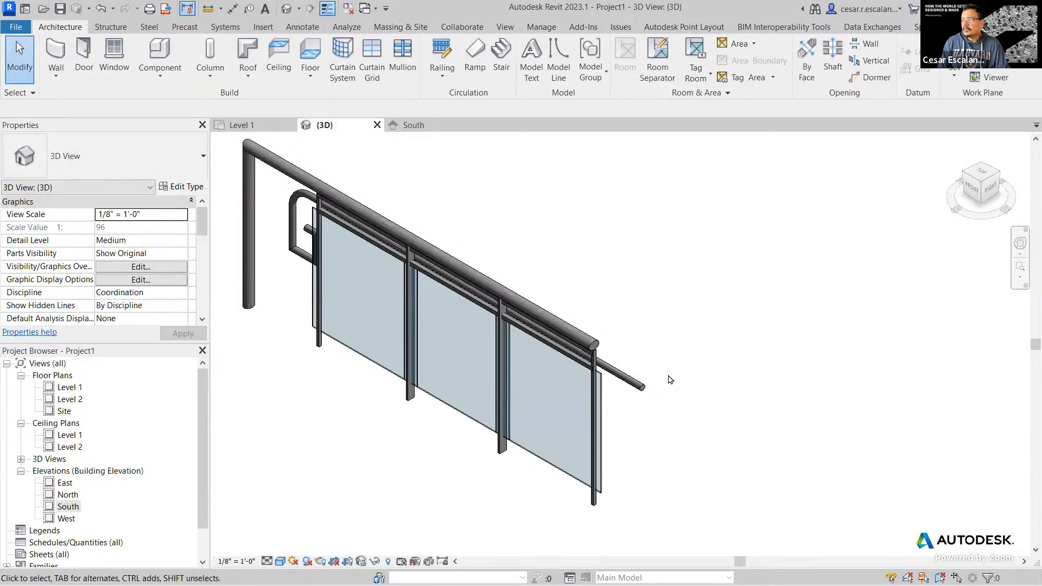
middle_click_drag(716, 425, 589, 473, "shift")
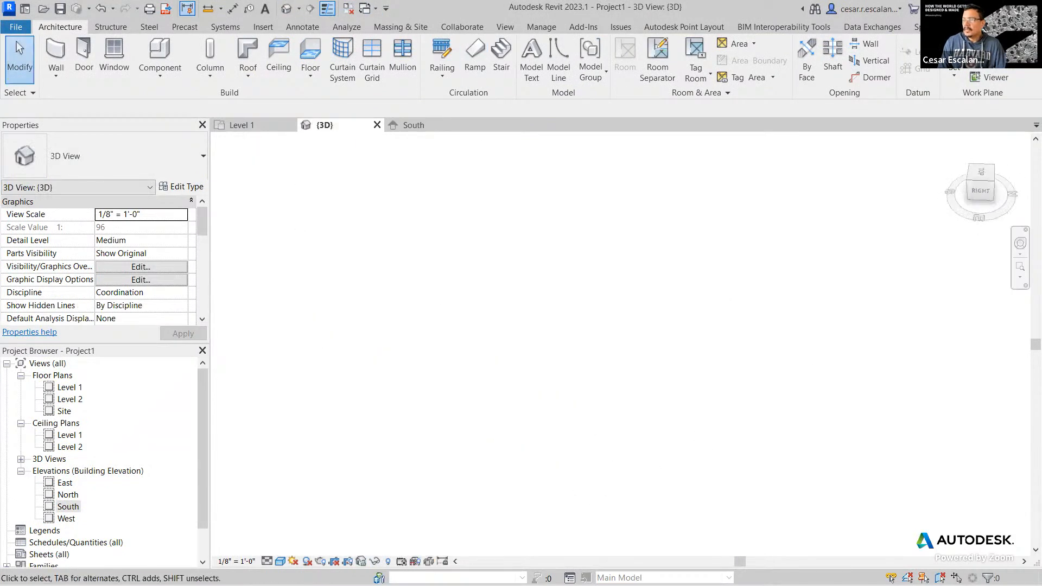
left_click(990, 182)
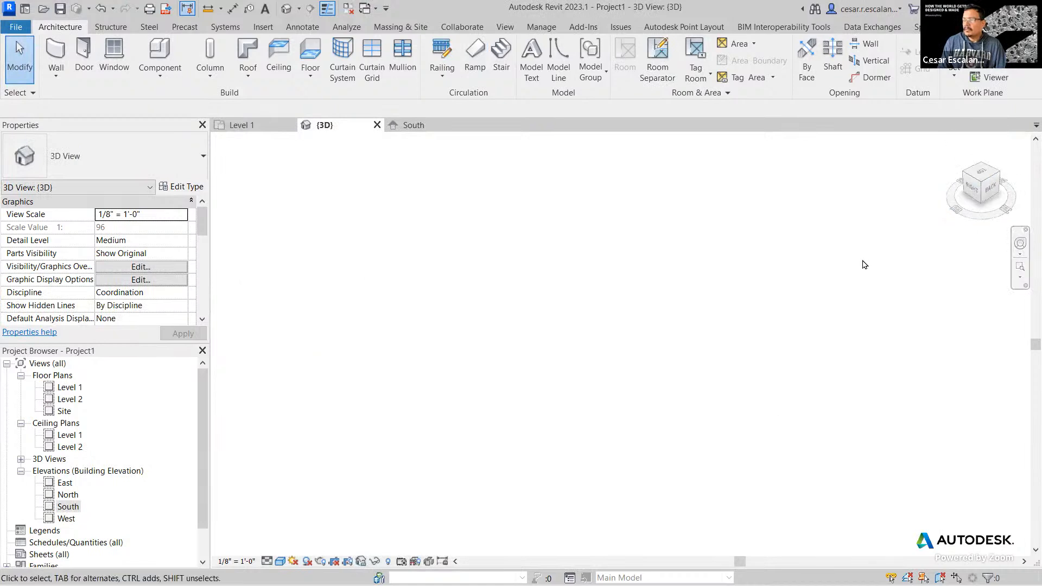
scroll(526, 339, "up", 5)
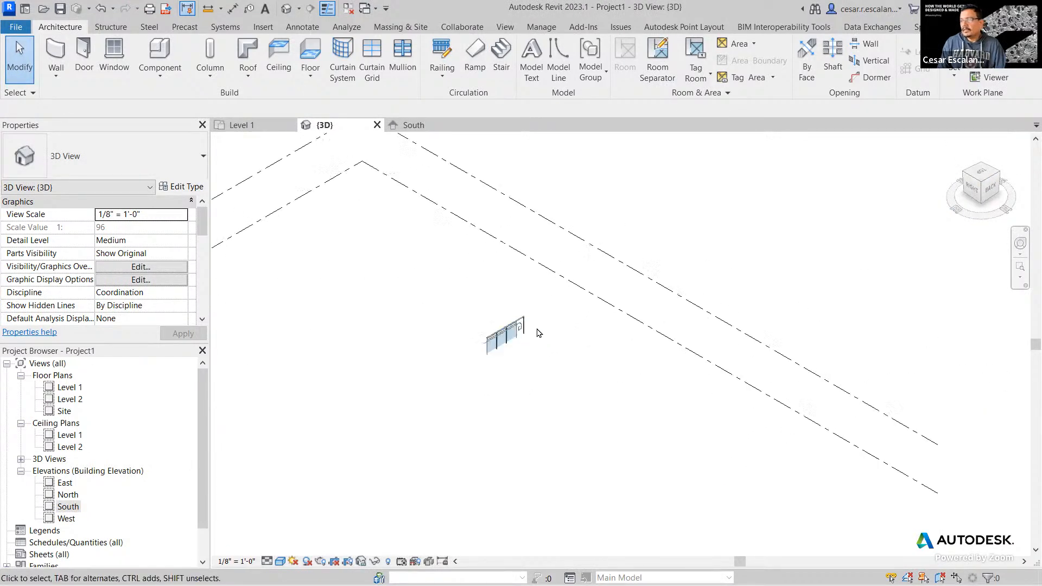
scroll(532, 346, "up", 2)
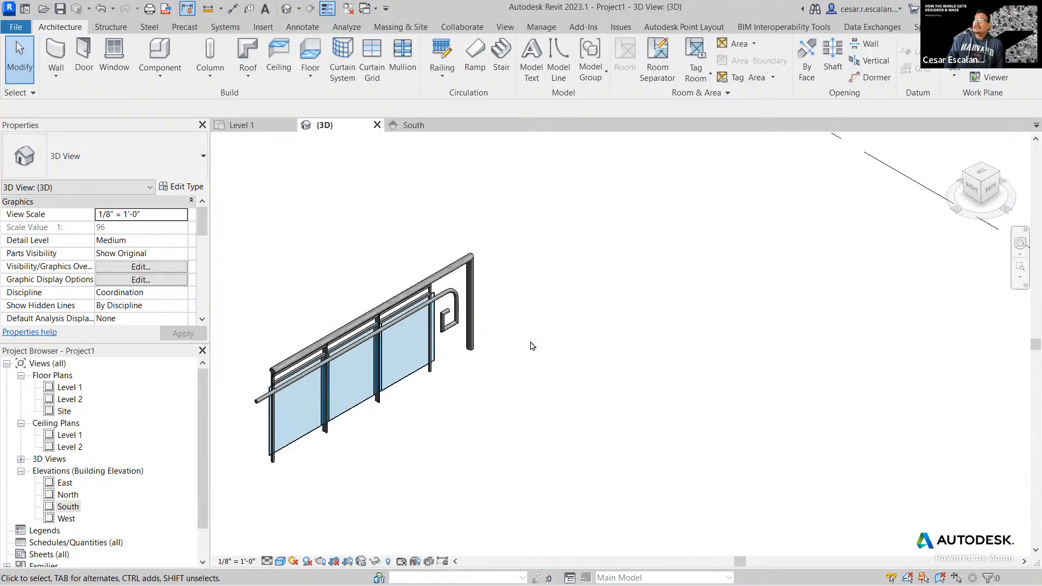
scroll(532, 346, "up", 5)
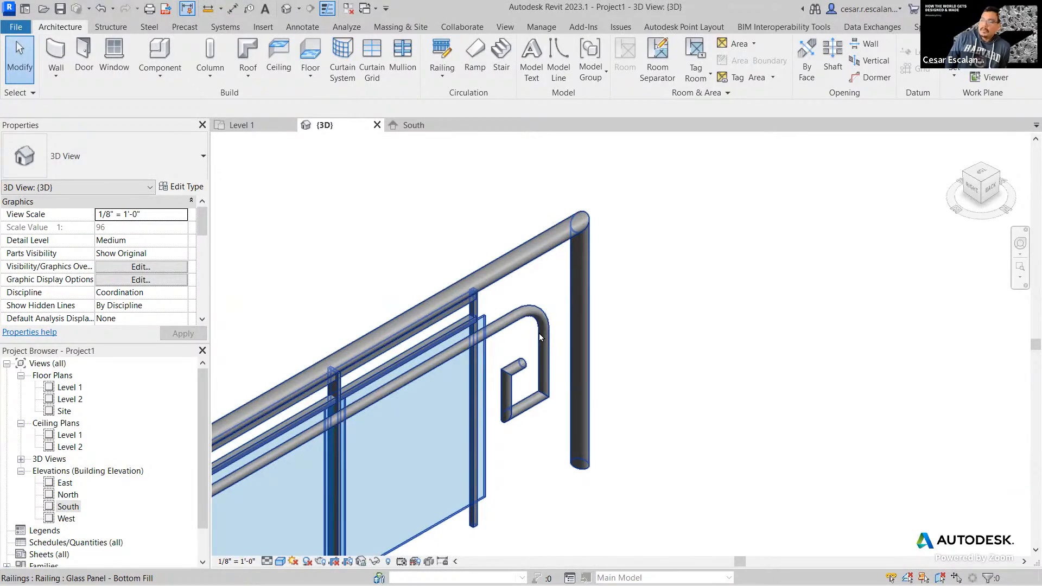
scroll(727, 226, "down", 3)
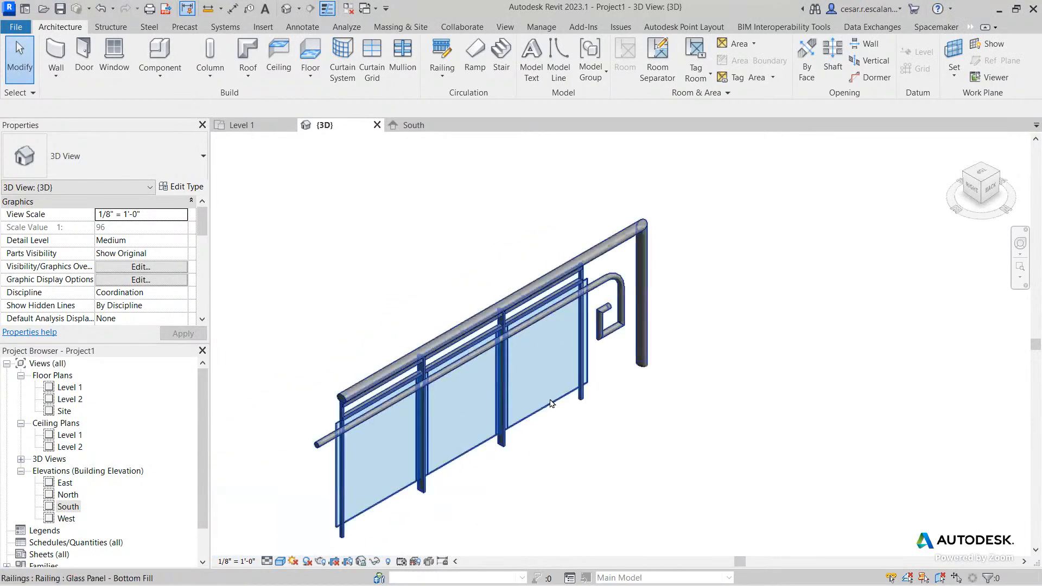
scroll(548, 408, "up", 3)
left_click(547, 410)
scroll(547, 410, "down", 6)
left_click(656, 390)
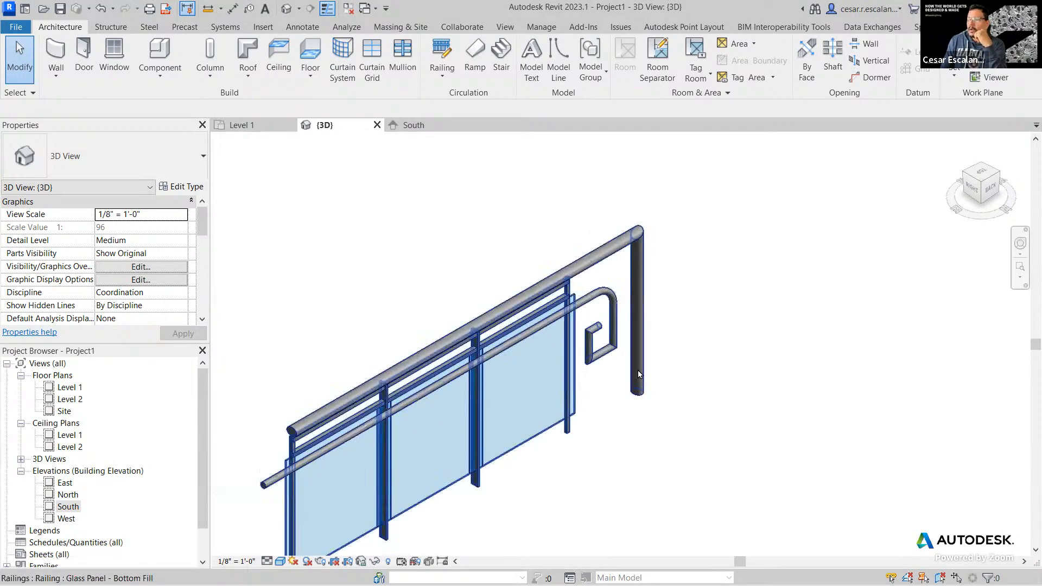
scroll(637, 370, "up", 2)
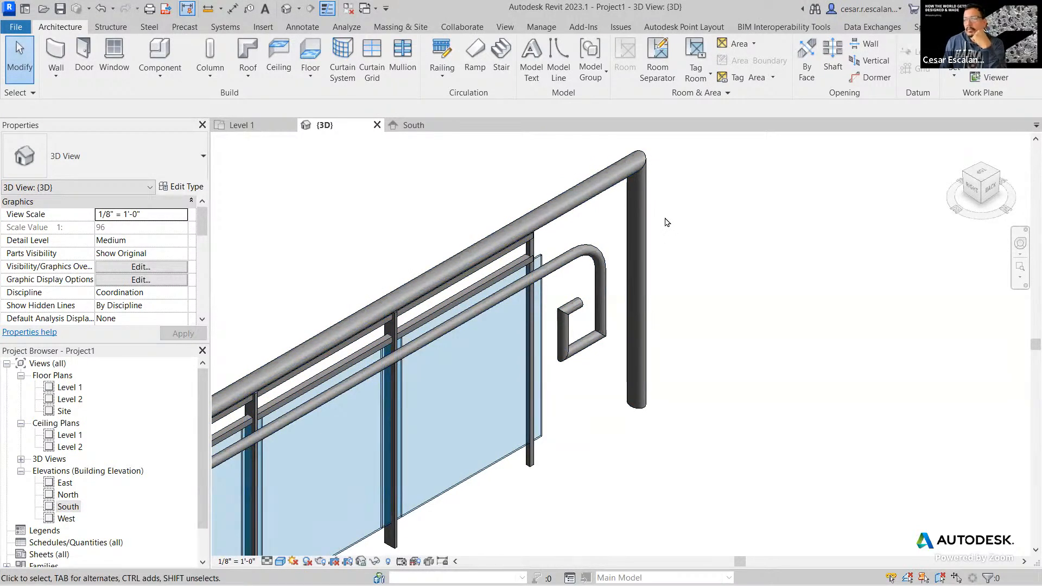
scroll(733, 302, "down", 5)
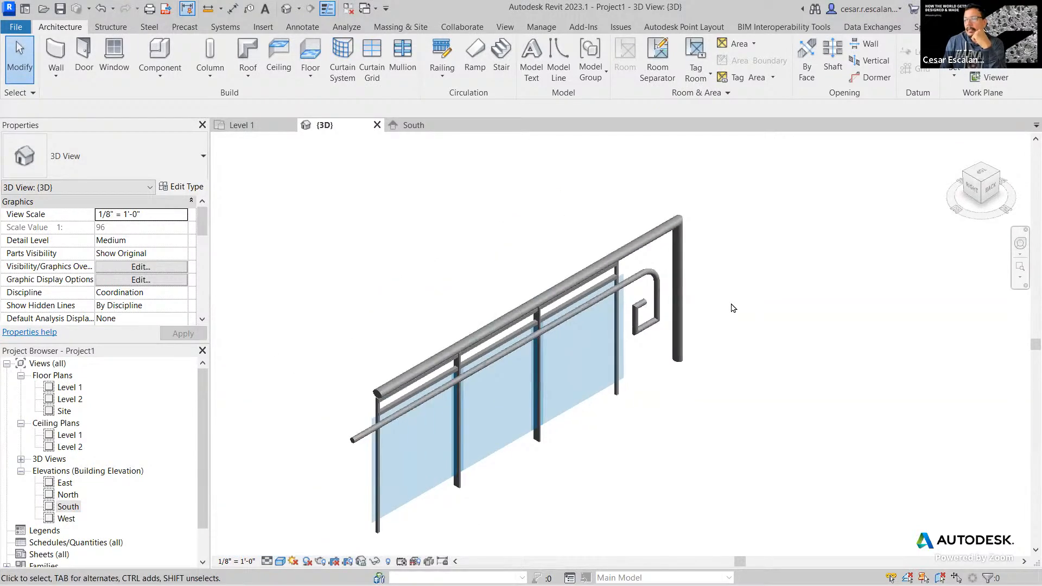
middle_click_drag(728, 300, 688, 377)
scroll(688, 377, "up", 4)
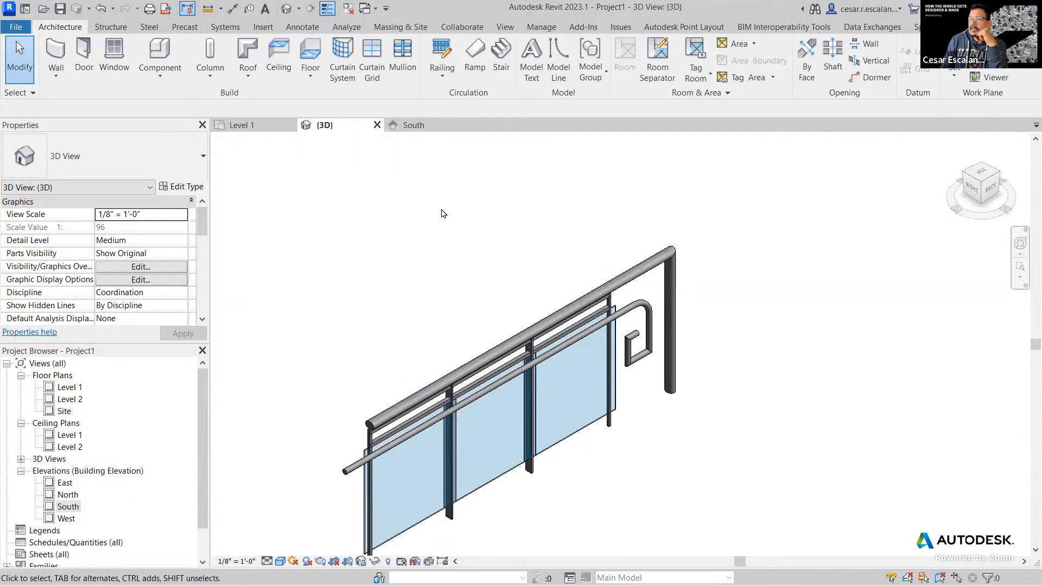
Step: Delete the glass panel railing from the model
left_click(552, 325)
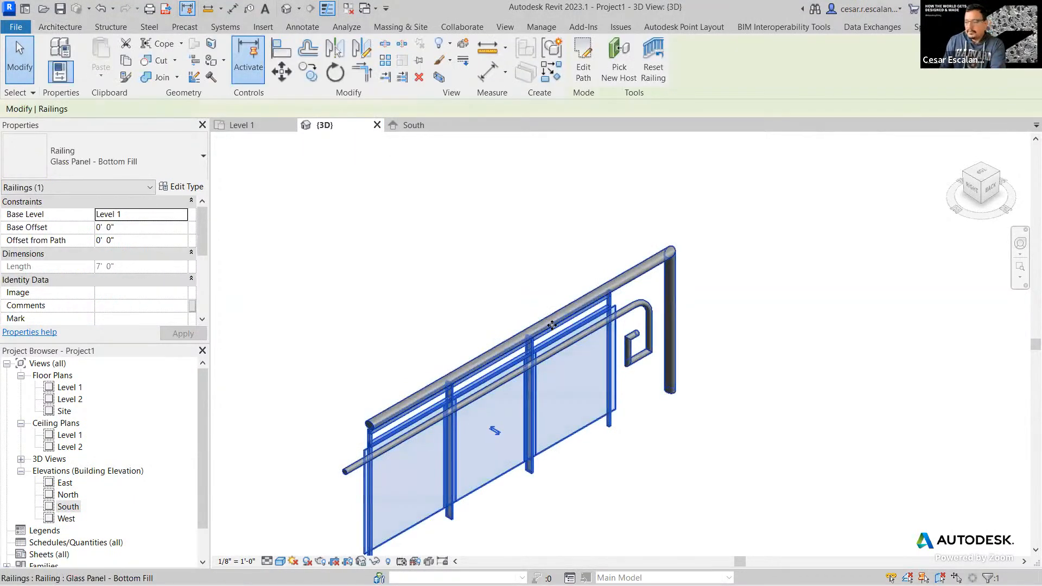
key("Delete")
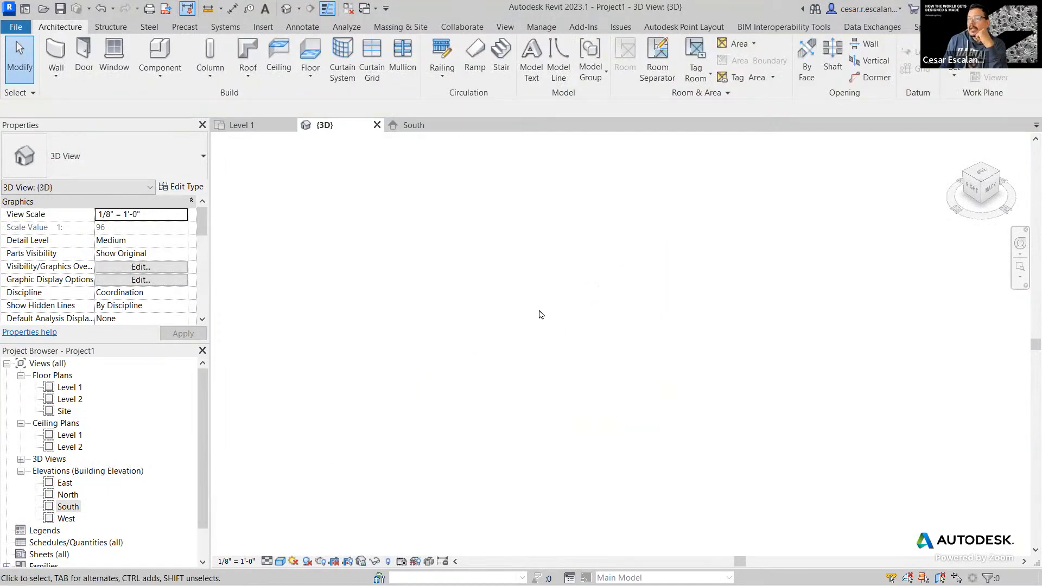
middle_click_drag(668, 324, 635, 351)
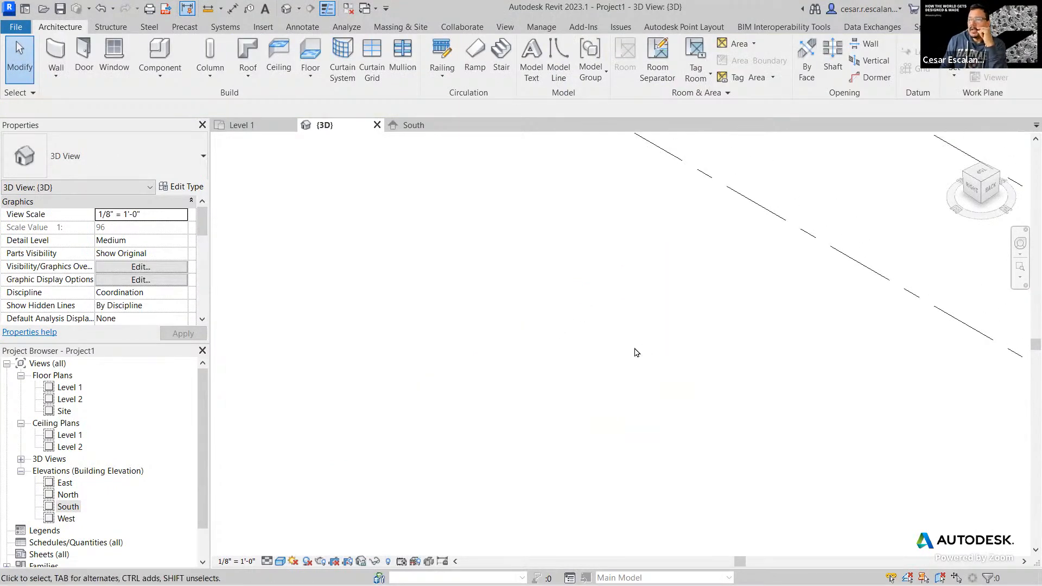
Step: Begin a new railing by sketching its path, dismiss the save reminder, and set the type to Handrail - Rectangular
left_click(451, 81)
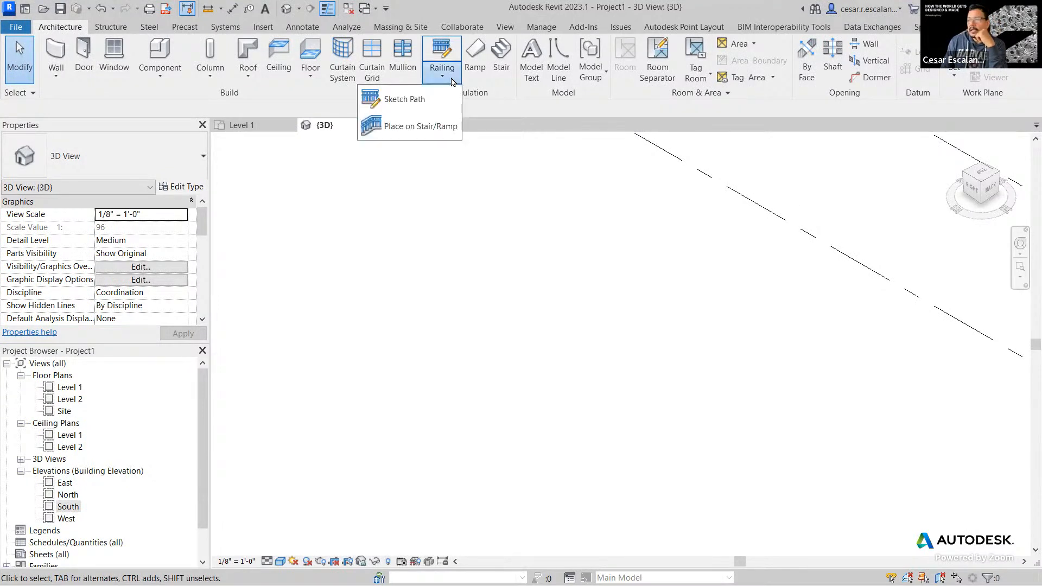
left_click(419, 102)
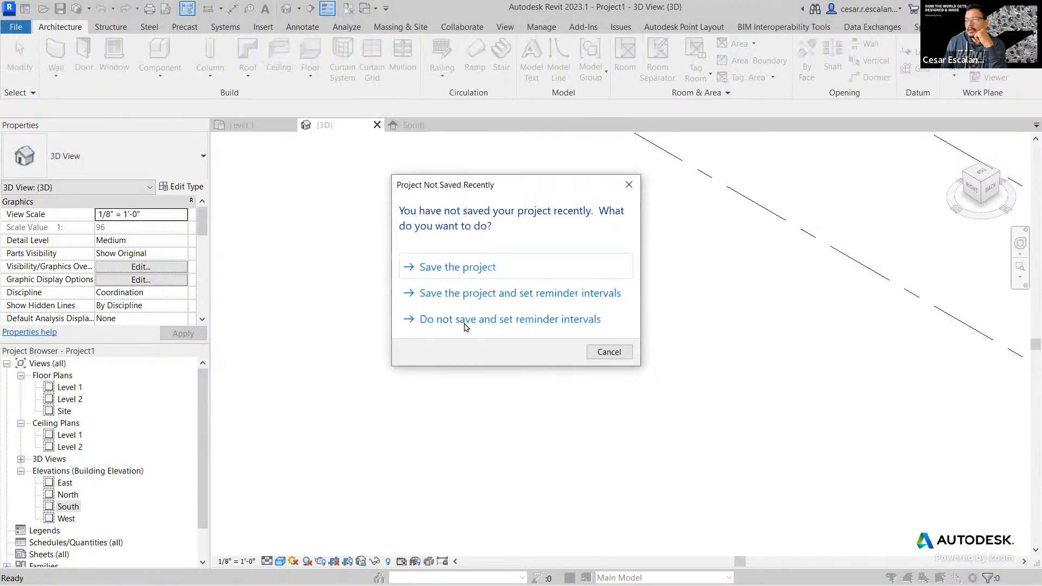
left_click(601, 351)
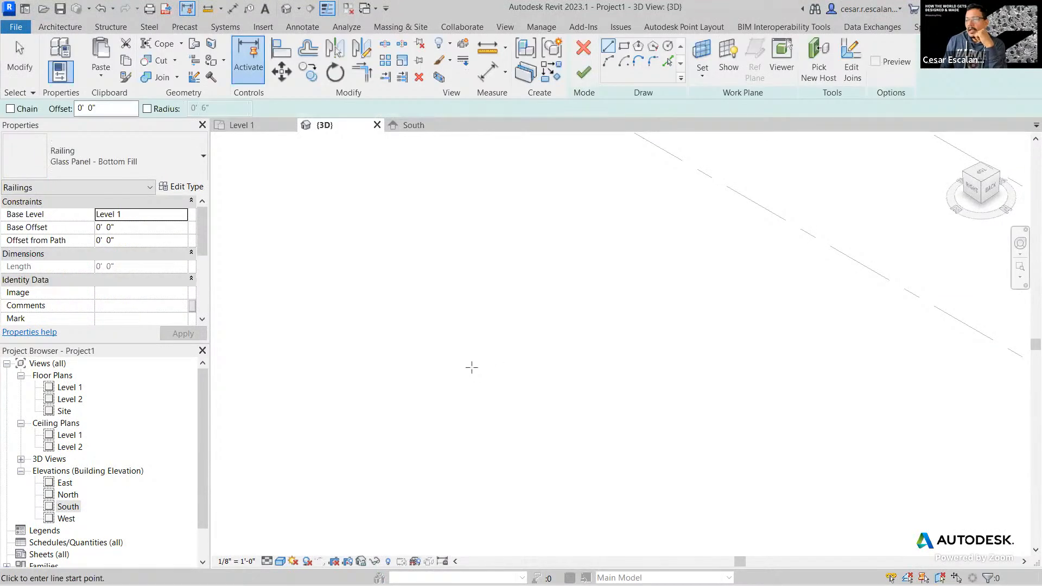
left_click(204, 170)
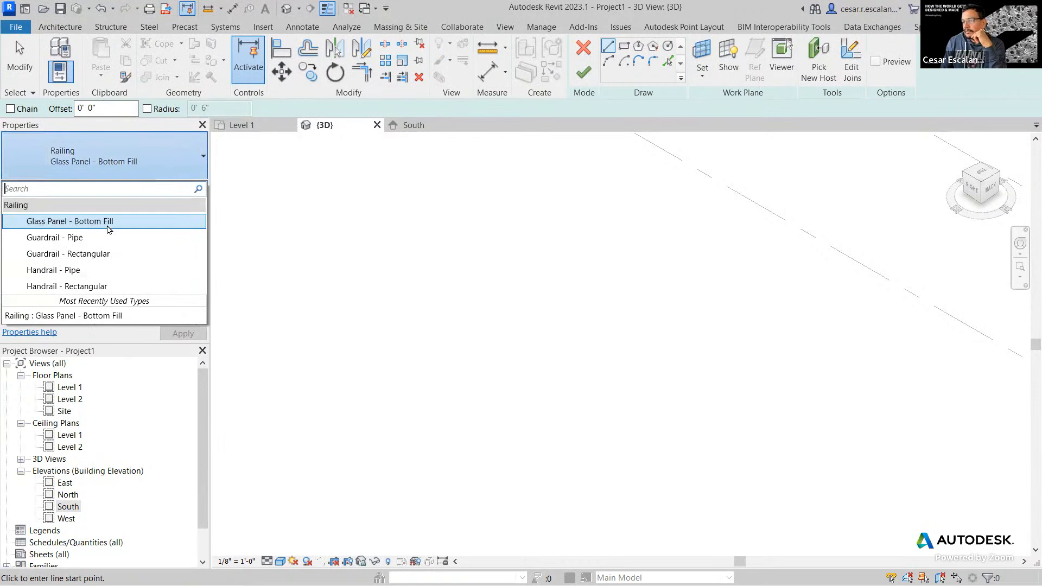
left_click(100, 292)
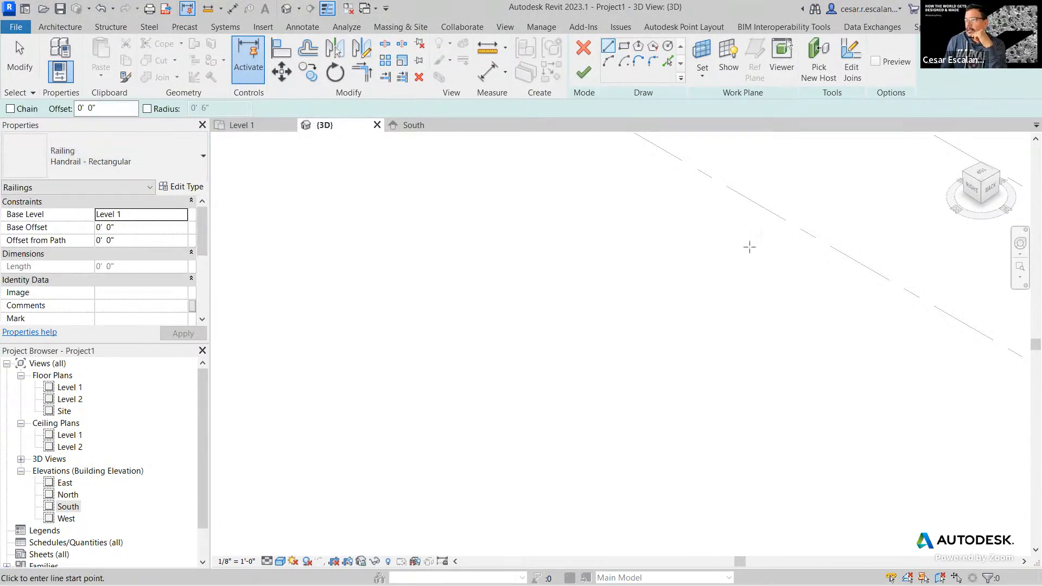
Step: Sketch a straight horizontal railing path 36'-0" long in the top view and finish the railing
scroll(781, 246, "down", 3)
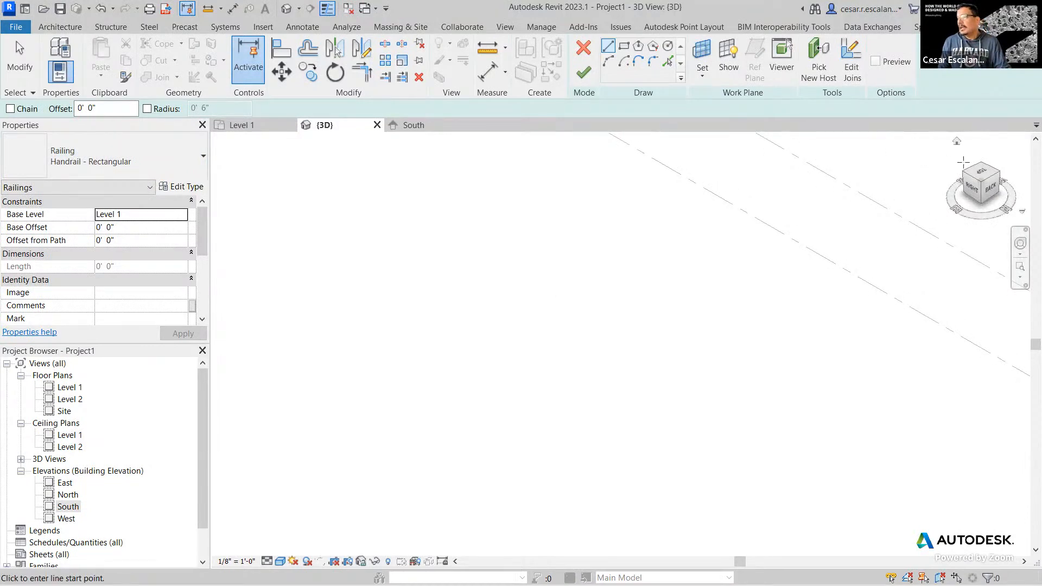
left_click(977, 172)
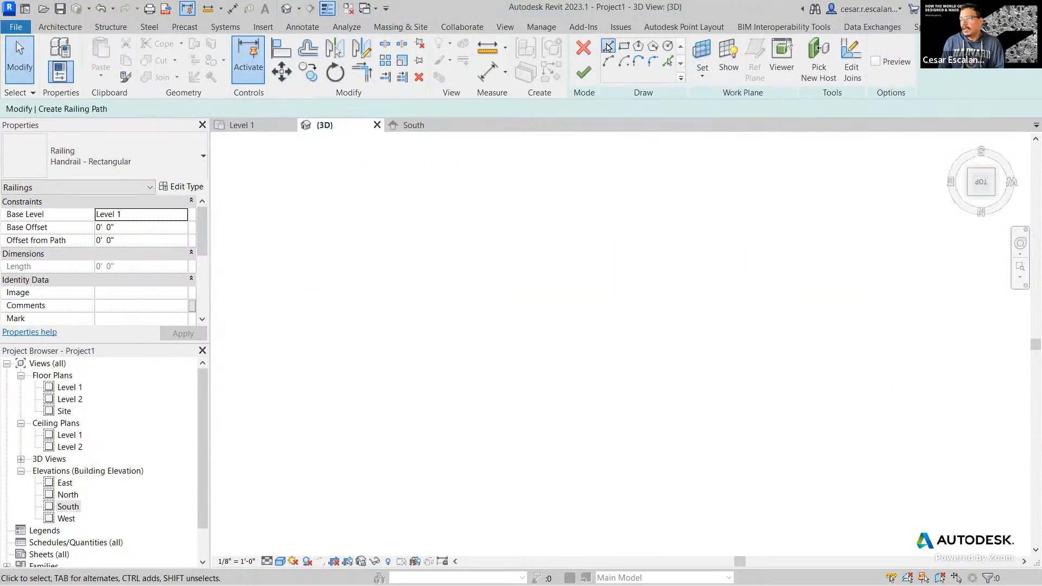
left_click(608, 47)
left_click(559, 338)
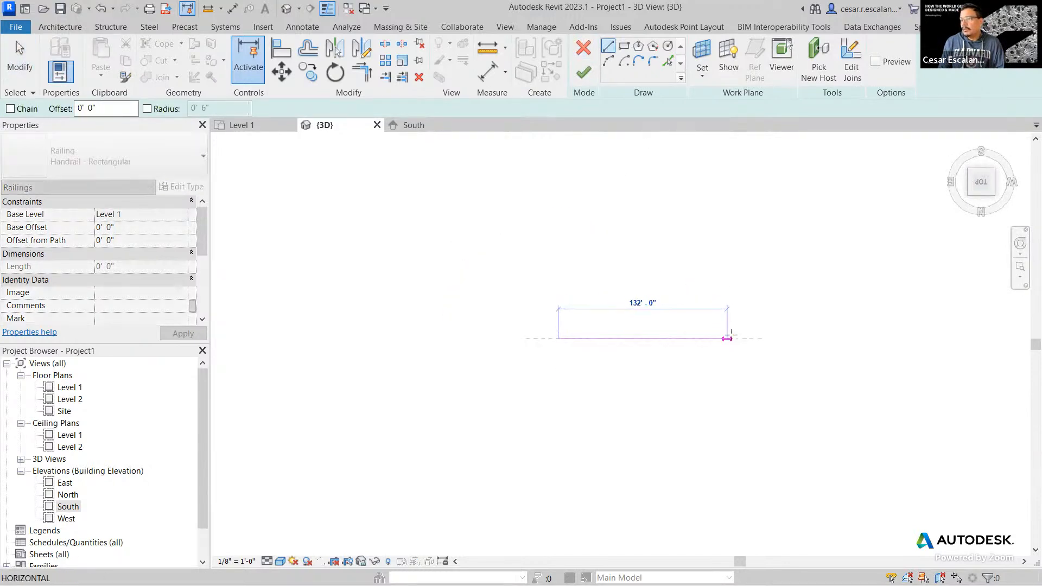
left_click(604, 338)
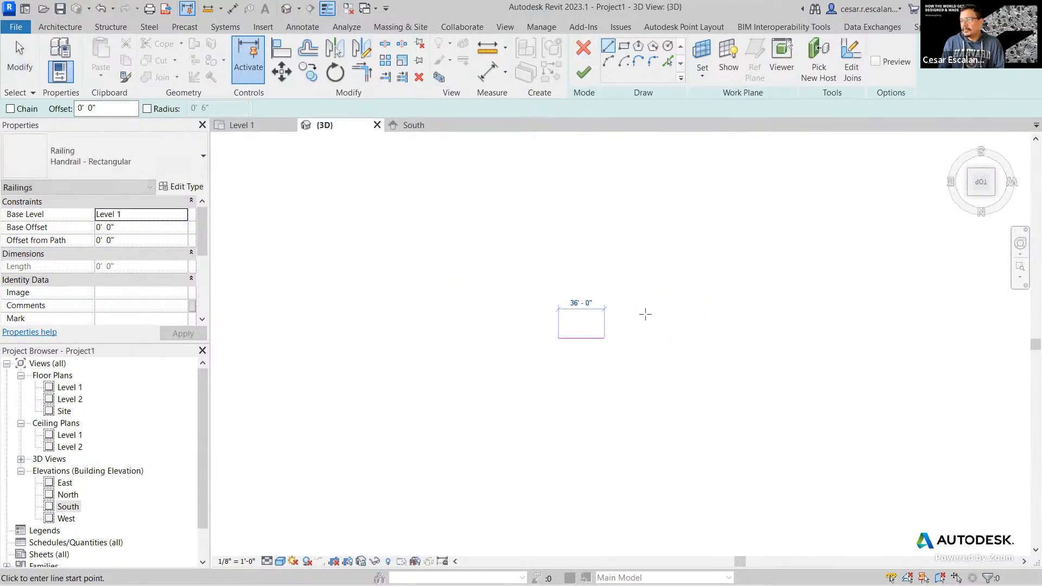
key("Escape")
left_click(584, 72)
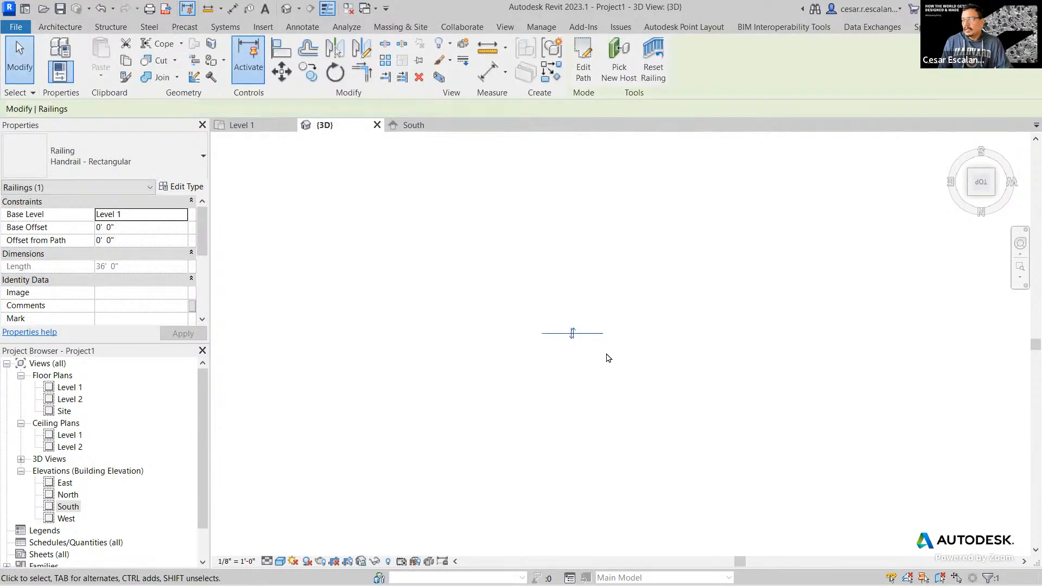
Step: Examine the new rectangular railing's top rail and balusters in 3D along its length
left_click(970, 197)
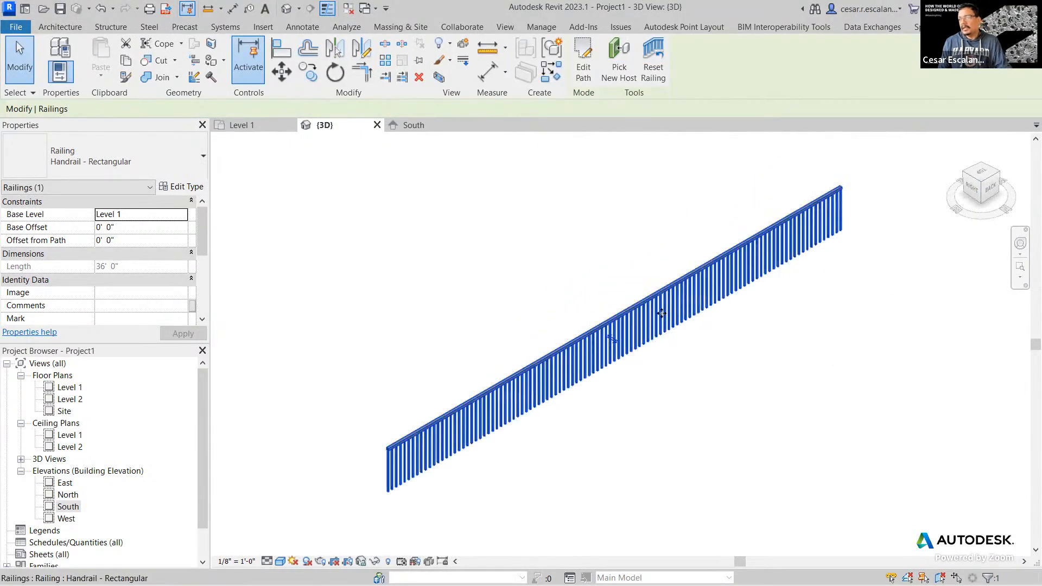
scroll(568, 316, "up", 2)
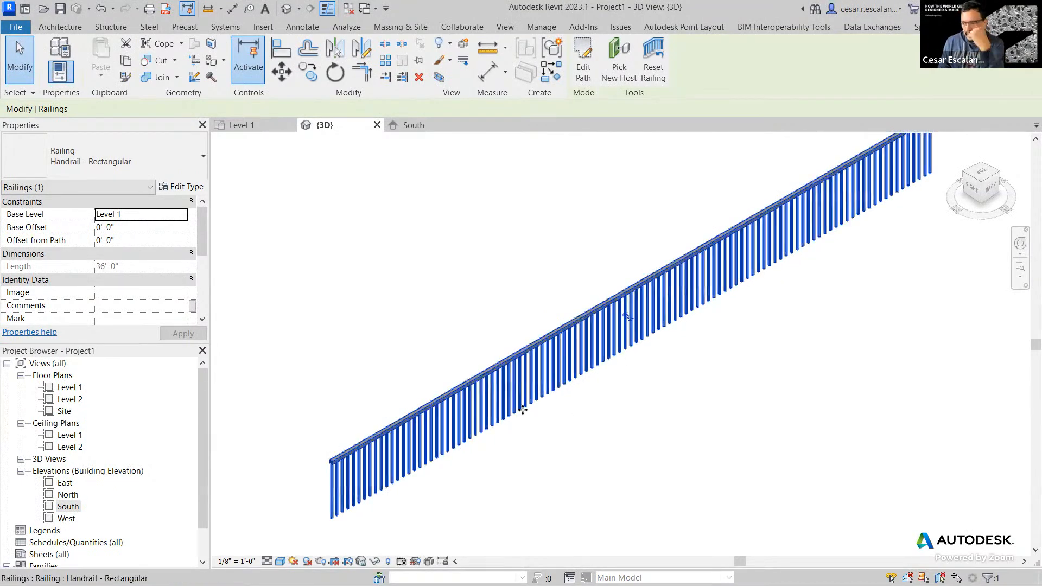
scroll(546, 449, "up", 3)
scroll(597, 360, "down", 3)
left_click(519, 391)
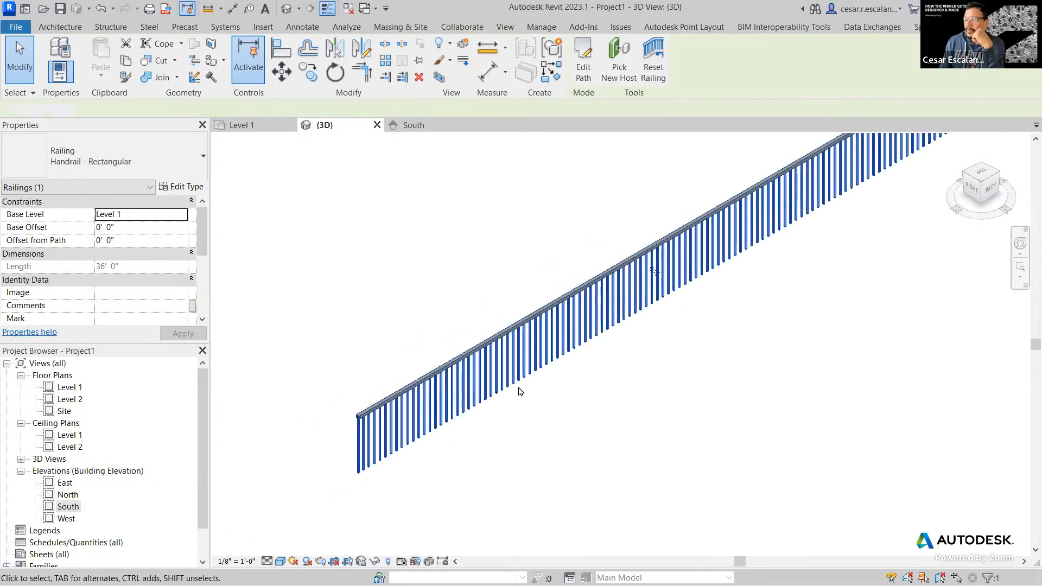
scroll(477, 404, "up", 4)
middle_click_drag(437, 399, 579, 314)
scroll(472, 353, "up", 5)
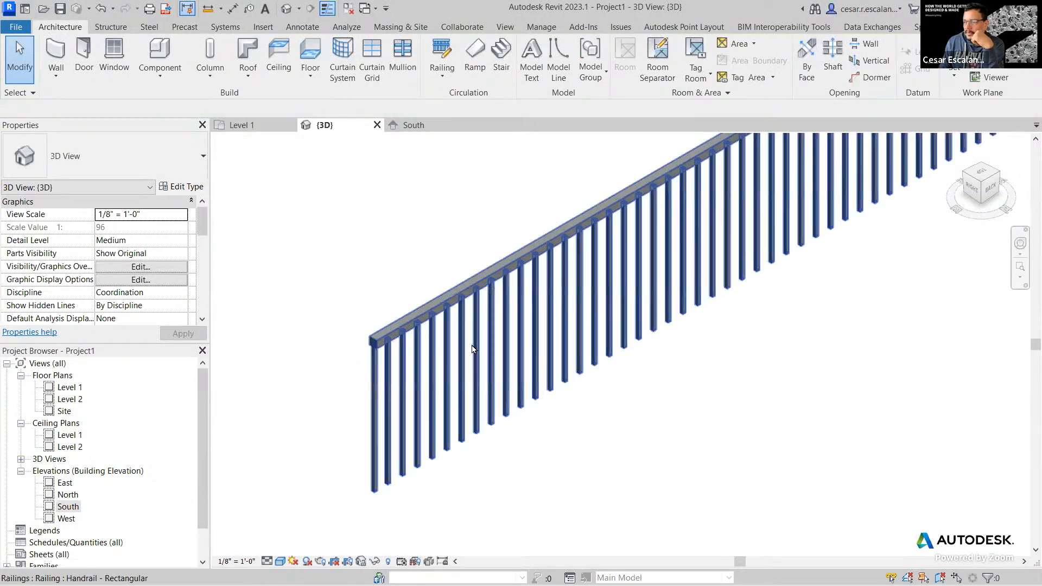
scroll(403, 314, "down", 2)
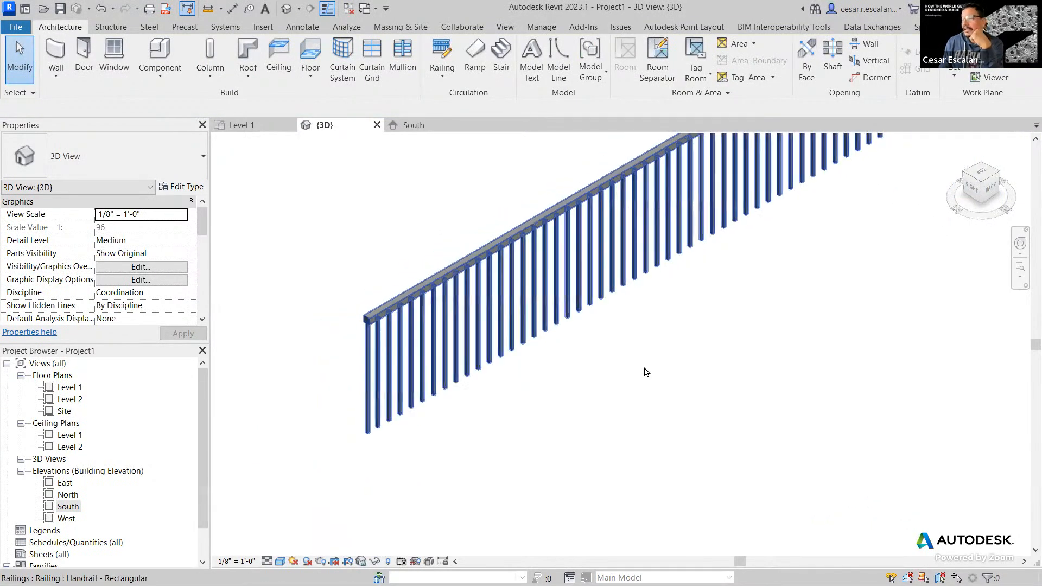
middle_click_drag(693, 325, 612, 419)
scroll(616, 400, "down", 2)
middle_click_drag(730, 330, 496, 408)
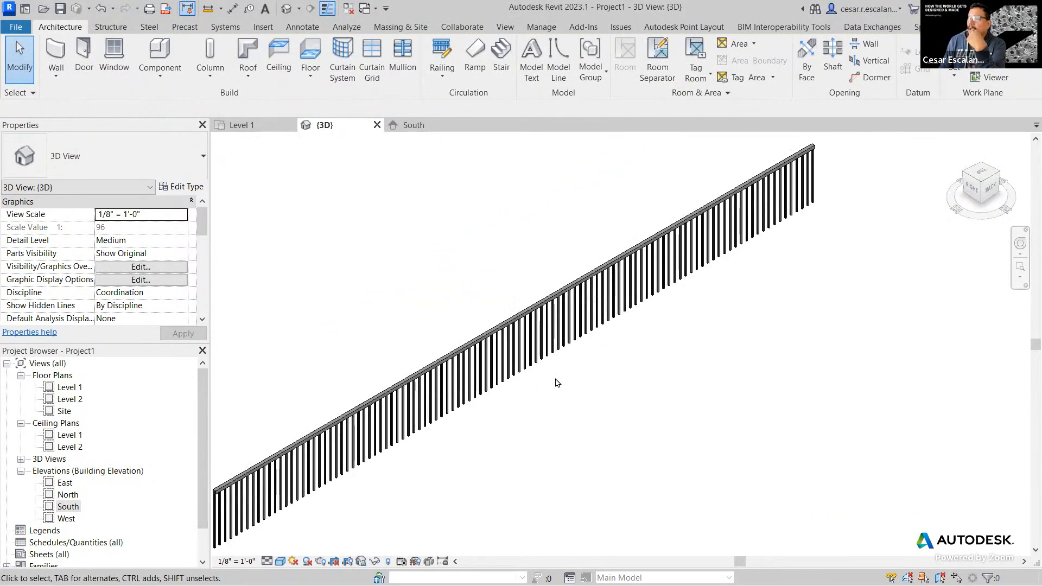
left_click(797, 172)
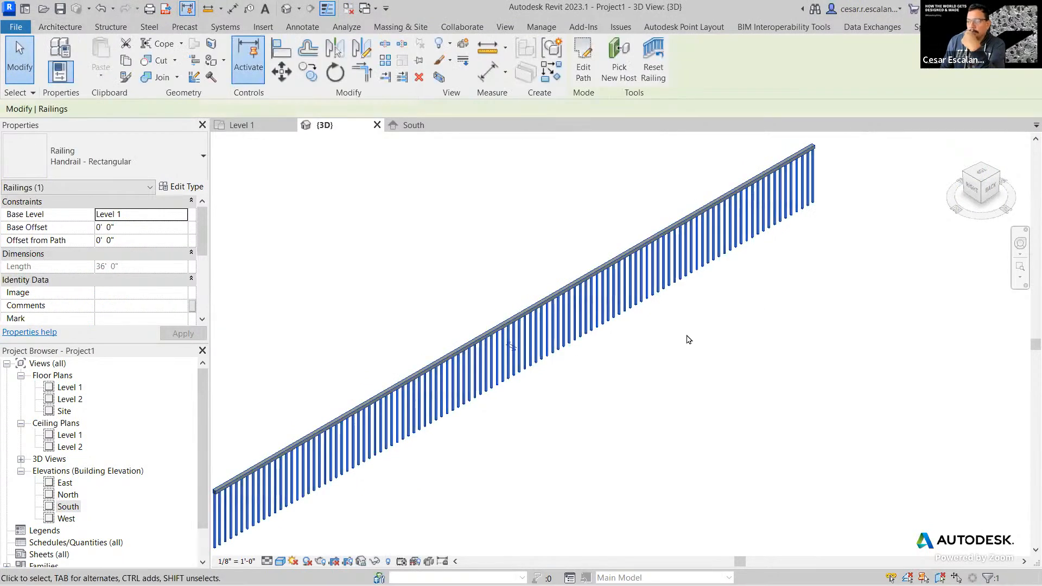
middle_click_drag(686, 340, 822, 277)
scroll(415, 469, "up", 2)
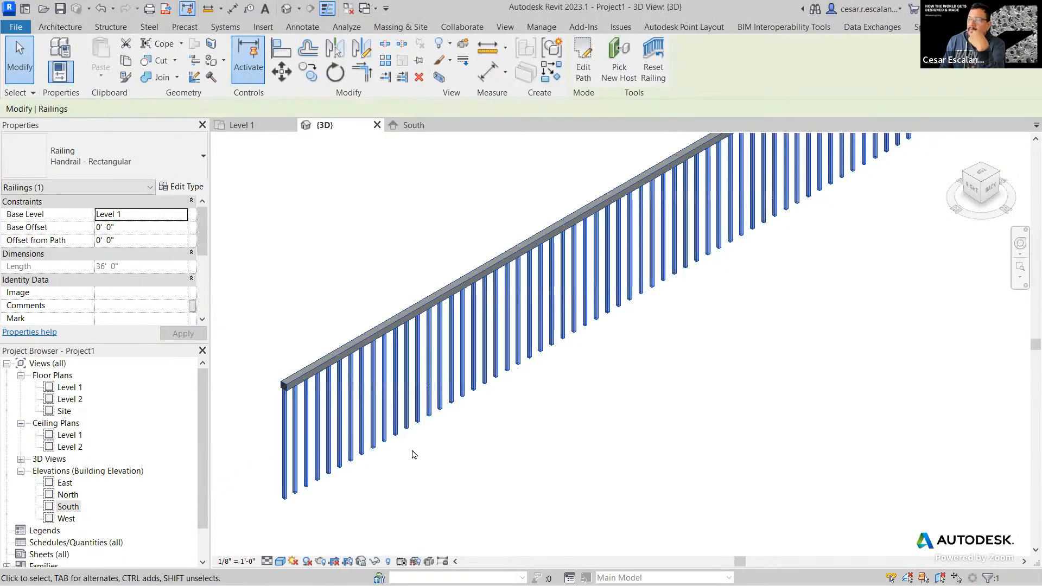
left_click(414, 454)
left_click(407, 405)
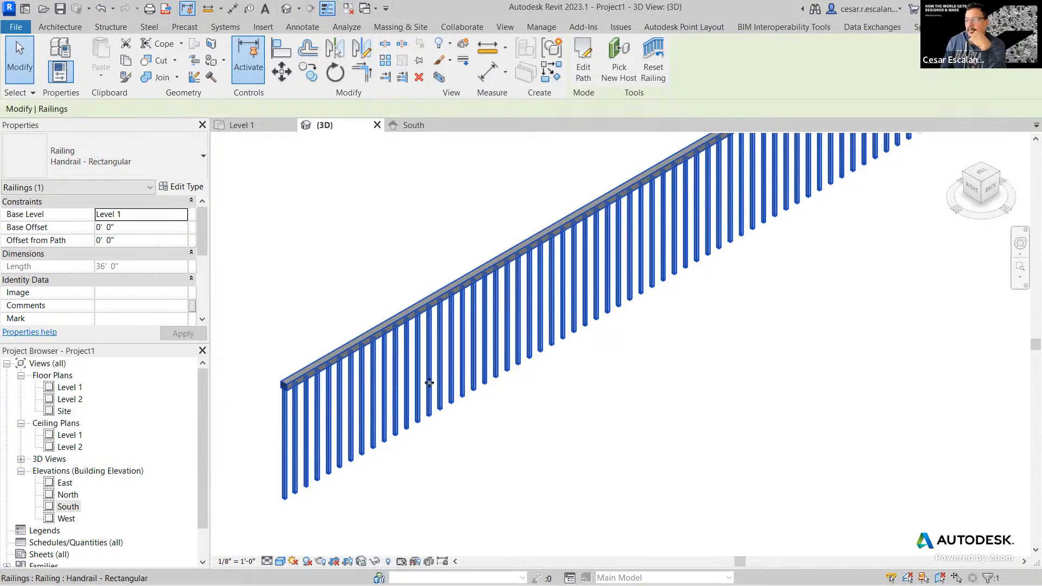
left_click(633, 442)
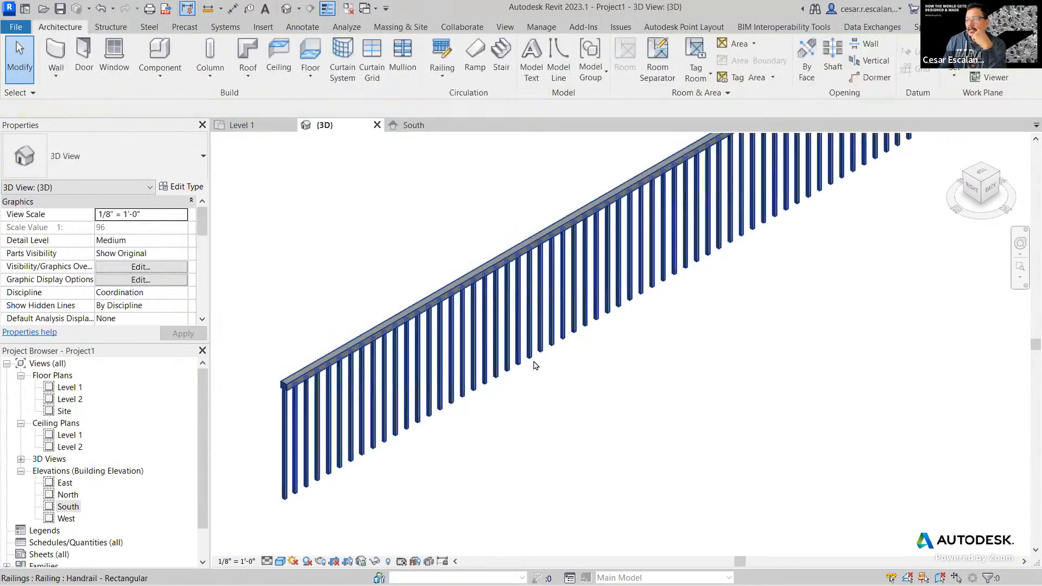
Step: Duplicate the railing's type as Handrail - Custom and apply it to the railing
left_click(358, 297)
left_click(179, 187)
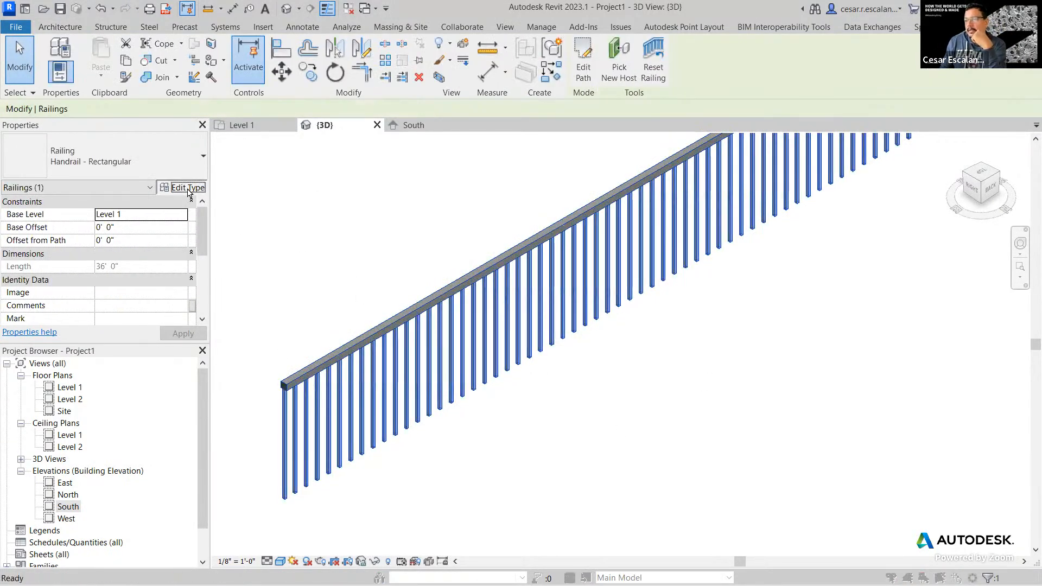
left_click(334, 129)
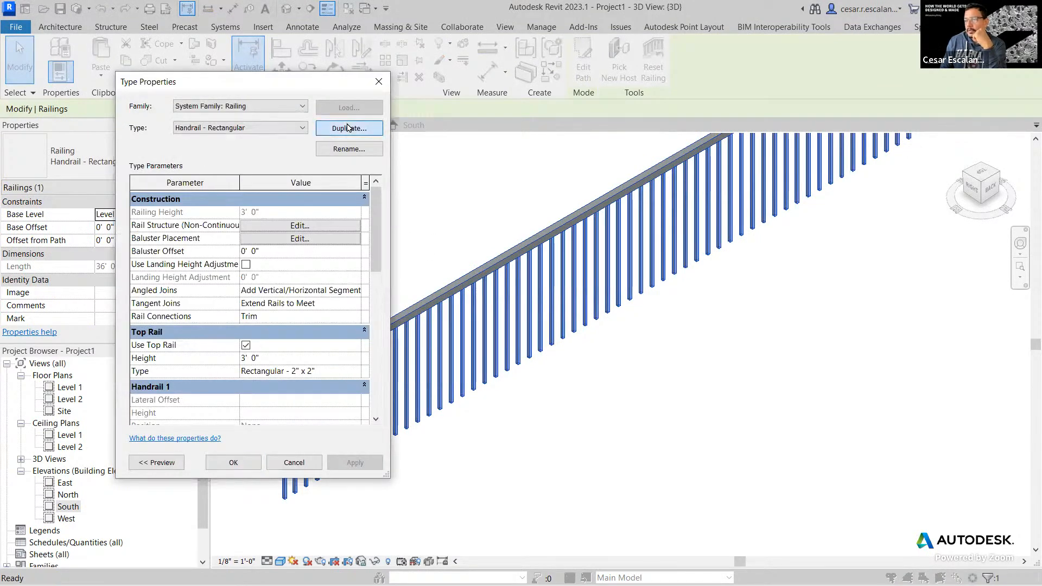
left_click_drag(232, 270, 277, 270)
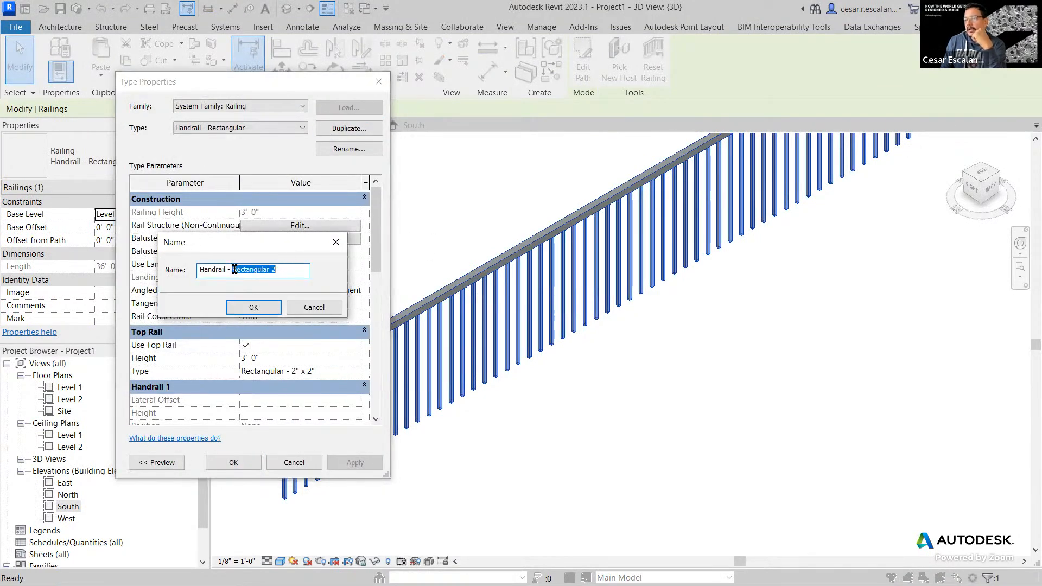
type("cUS")
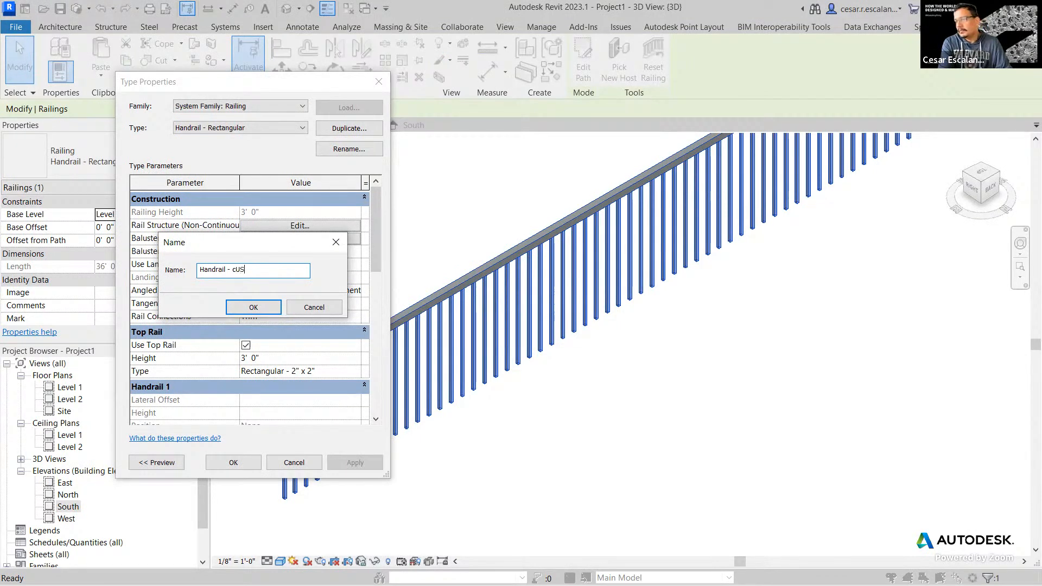
type("Custom")
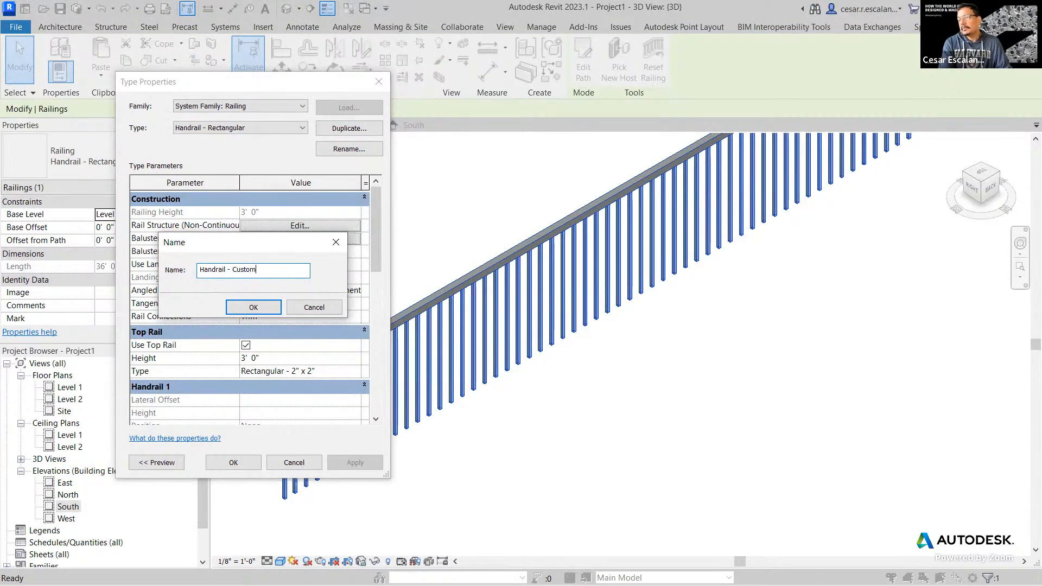
left_click(266, 307)
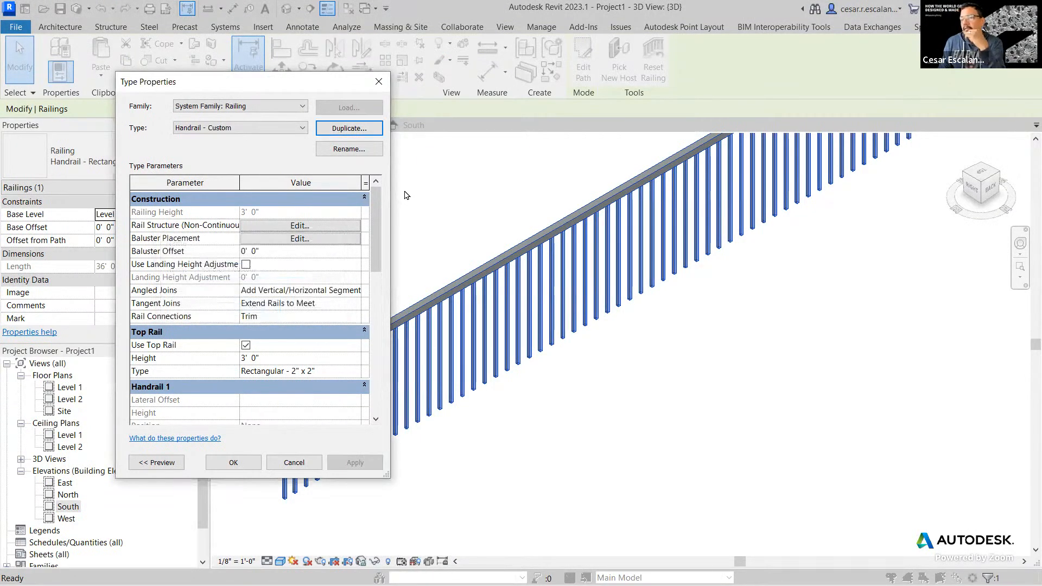
left_click(246, 470)
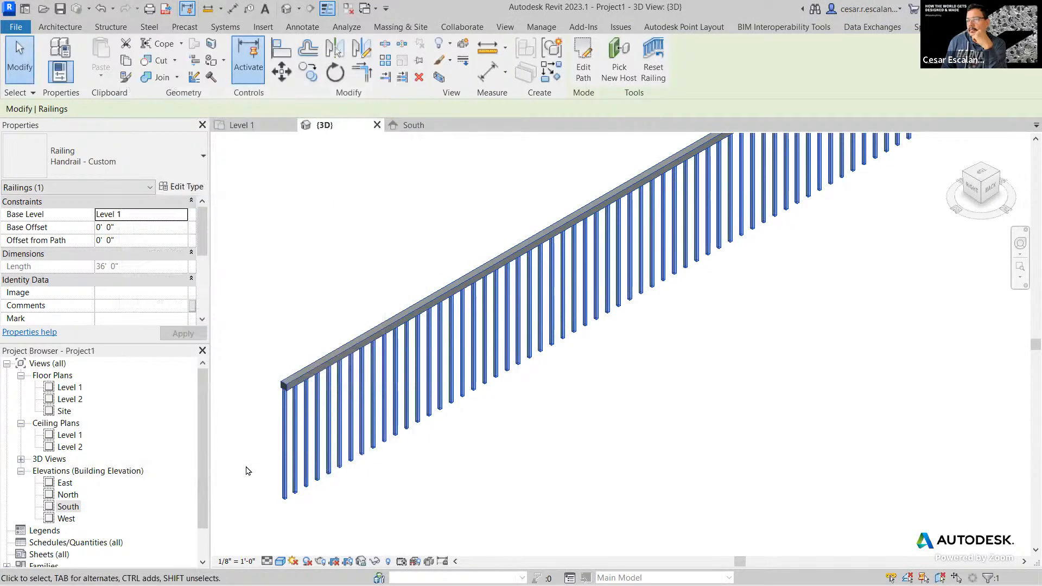
left_click(521, 459)
middle_click_drag(537, 443, 499, 475)
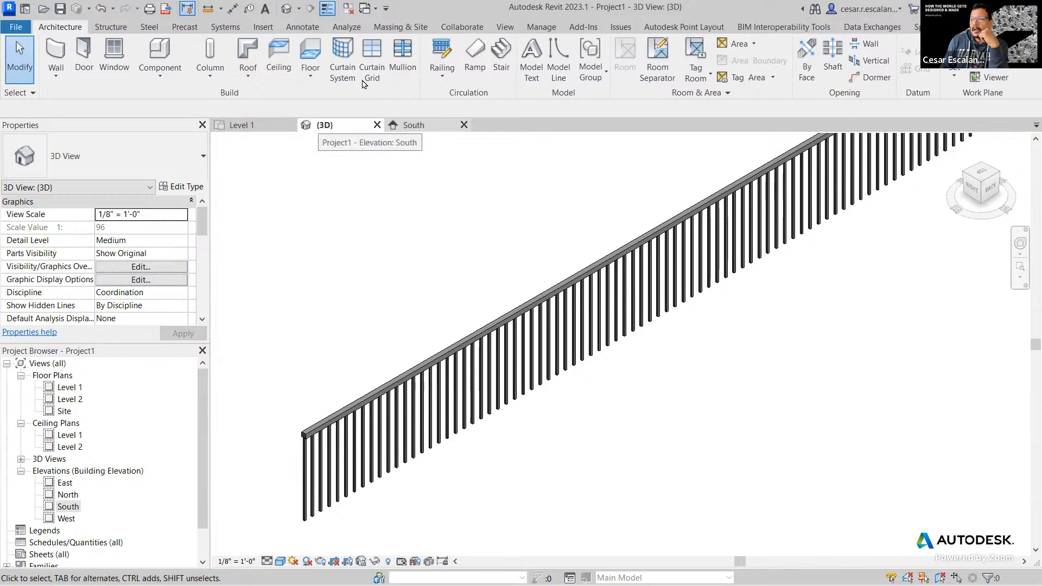
Step: Close the inactive views and create a new family from the English-Imperial template Baluster-Post.rft
left_click(348, 8)
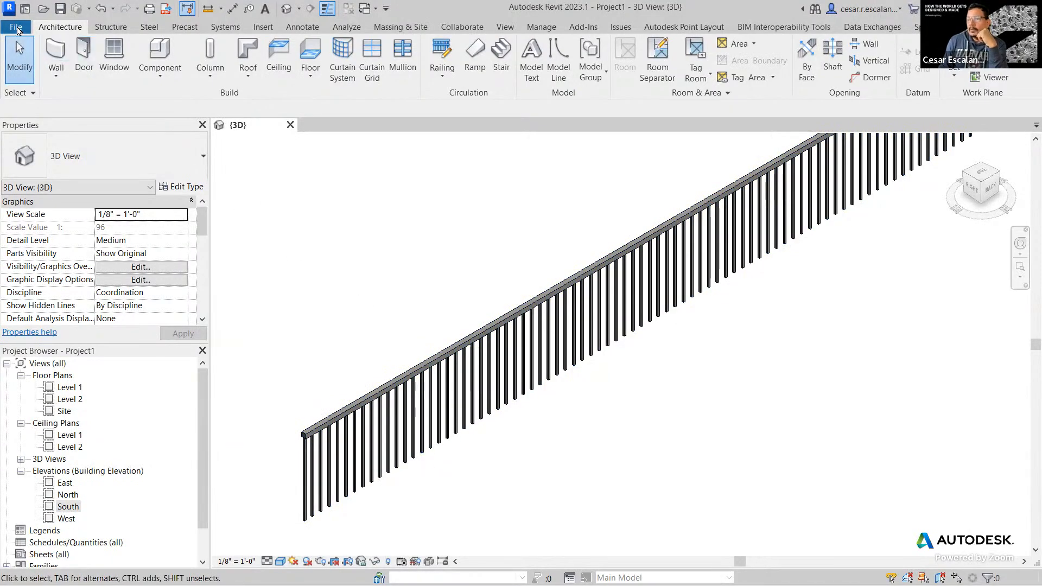
left_click(16, 27)
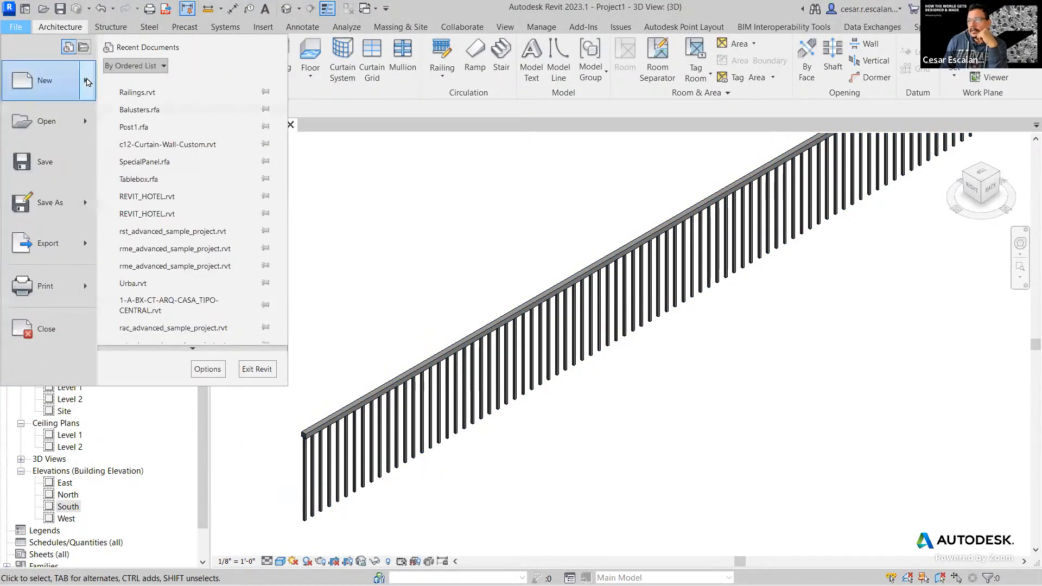
mouse_move(94, 89)
left_click(163, 125)
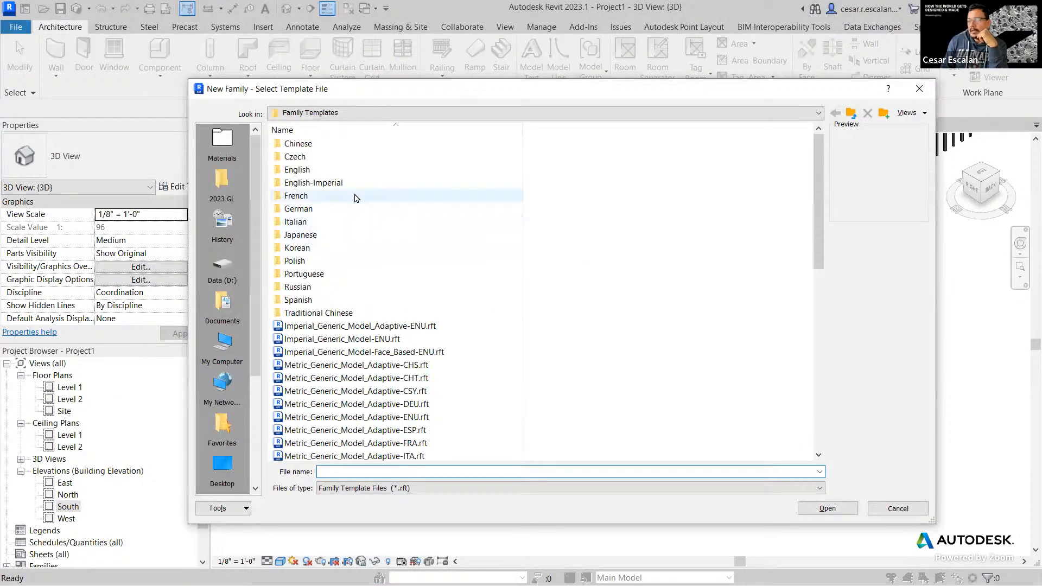
double_click(320, 184)
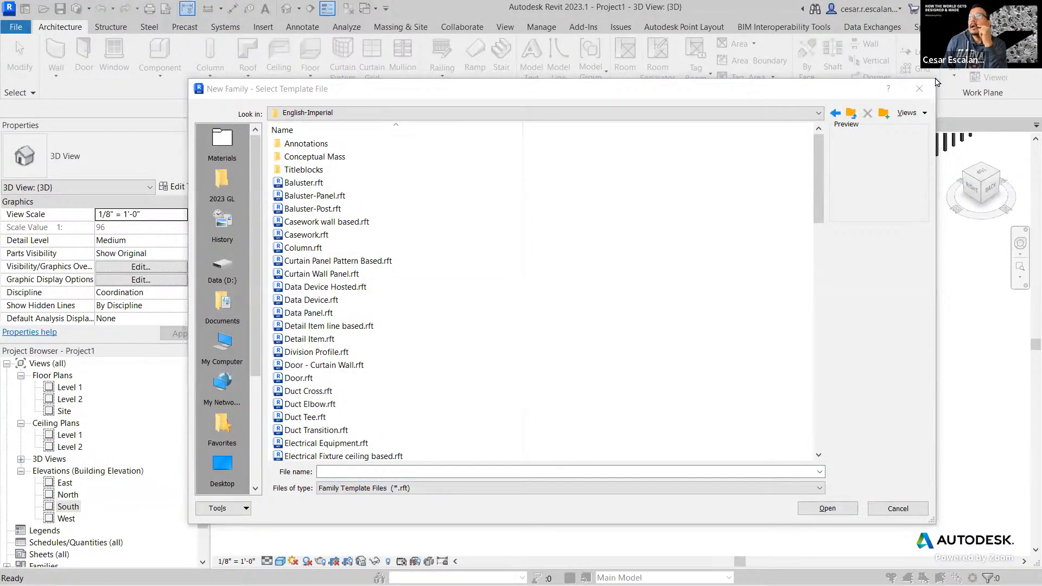
left_click(333, 208)
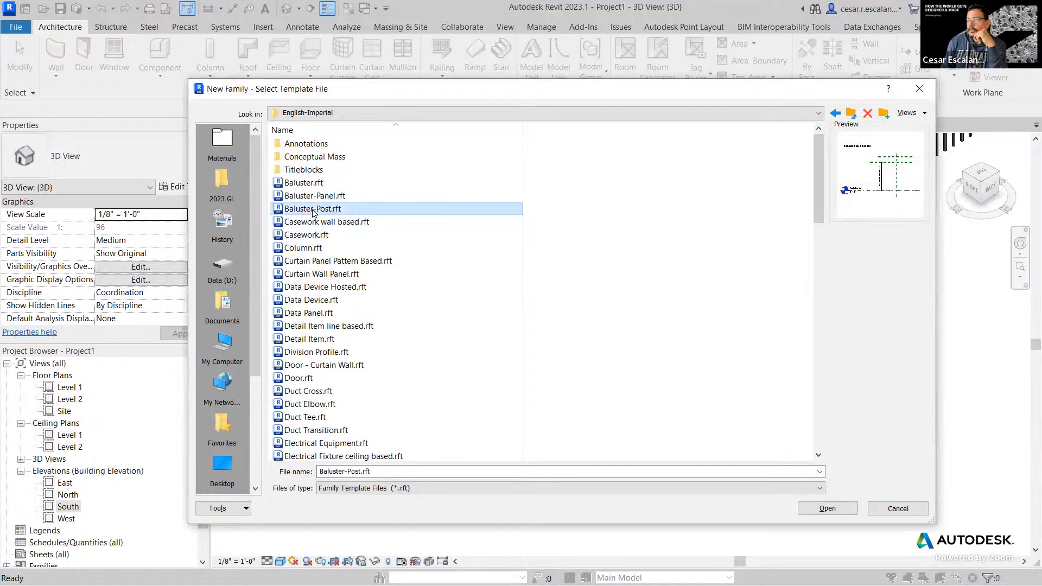
left_click(823, 508)
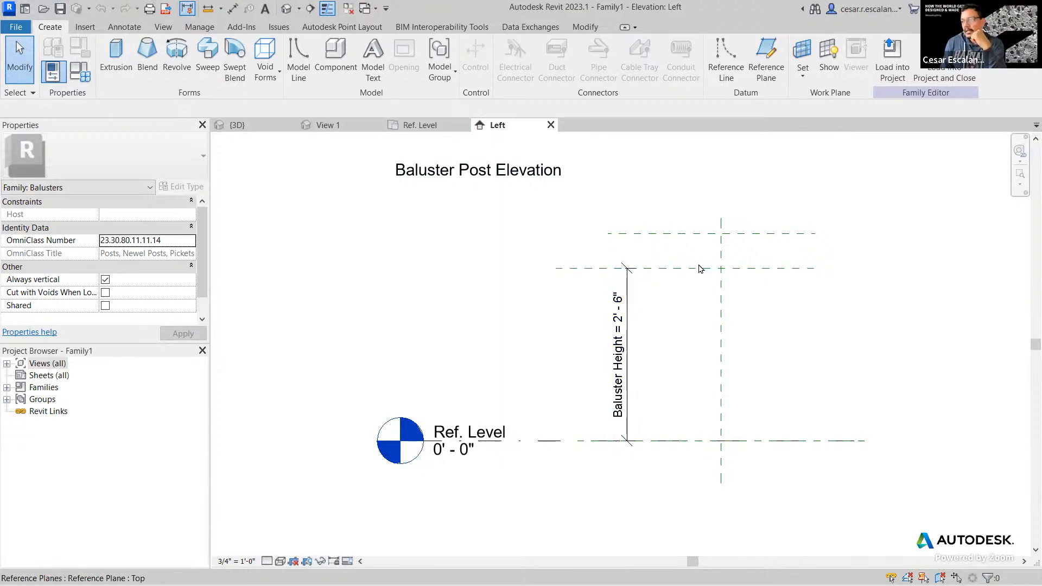
Step: Examine the Top and Top of Post reference planes in the baluster post family's Left elevation
middle_click_drag(750, 343, 624, 339)
scroll(544, 333, "up", 3)
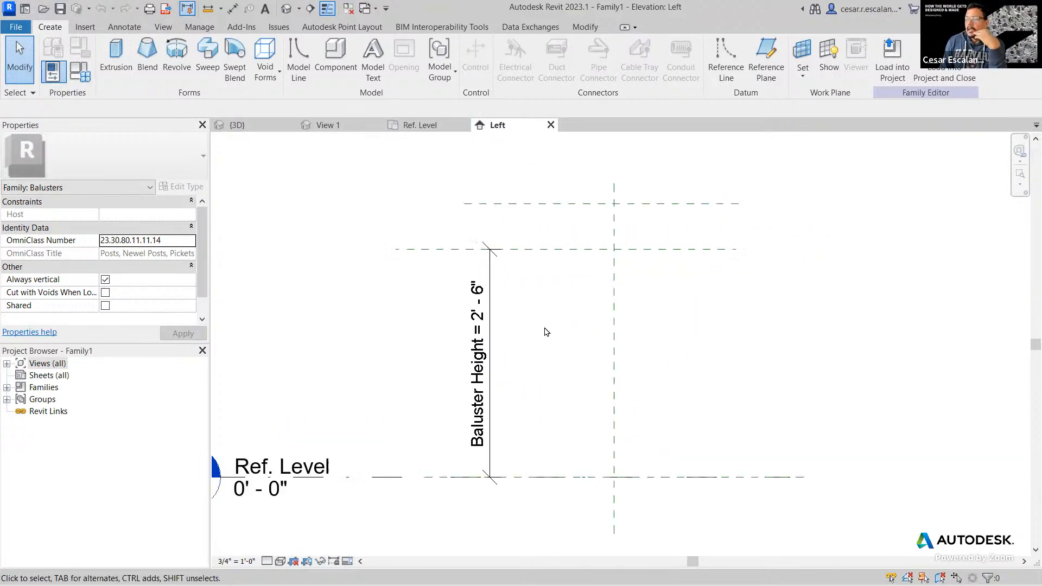
left_click(568, 227)
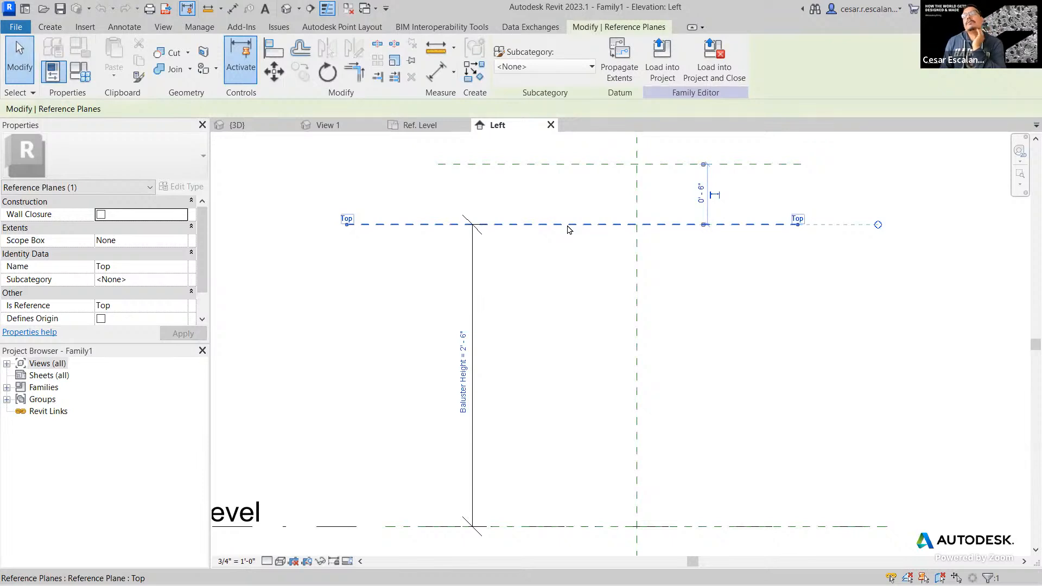
left_click(573, 277)
left_click(576, 224)
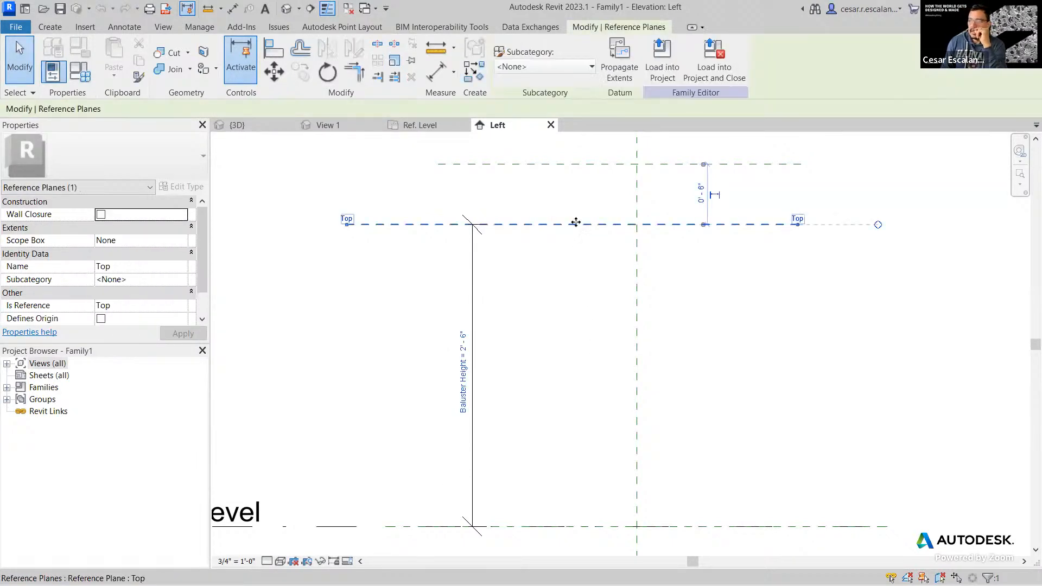
left_click(594, 274)
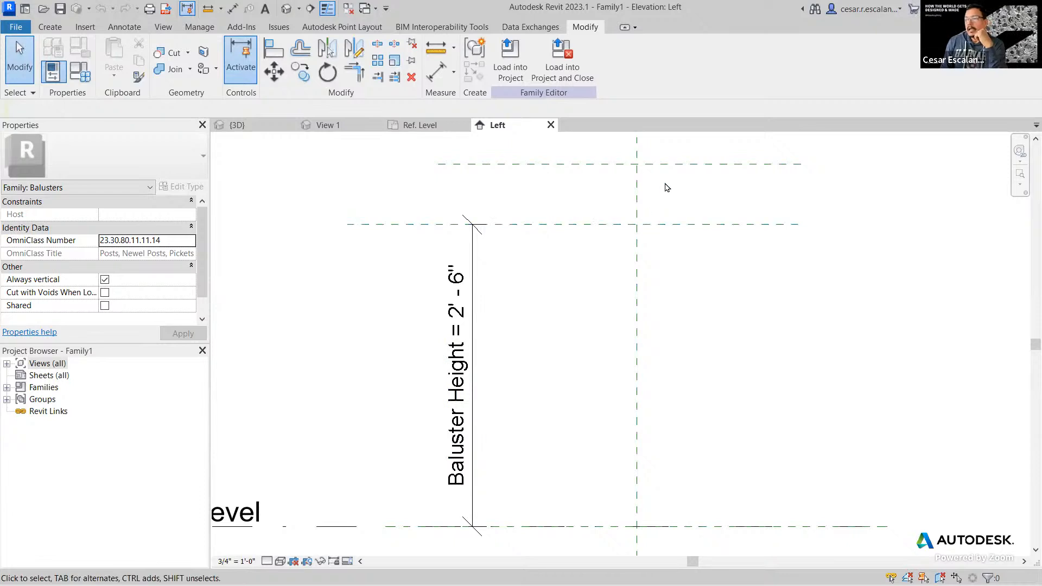
left_click(672, 165)
middle_click_drag(677, 196, 665, 219)
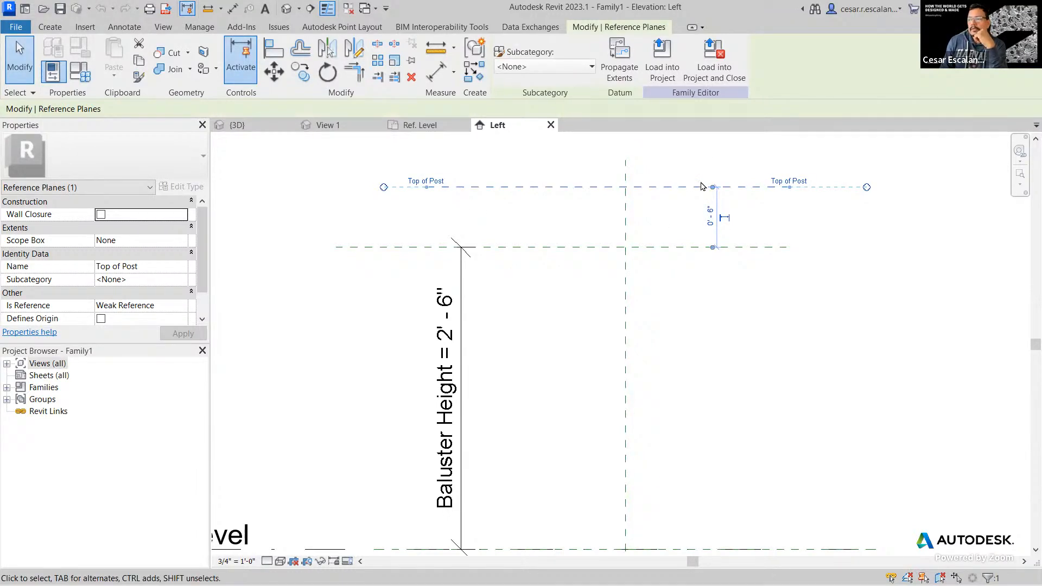
scroll(646, 223, "down", 2)
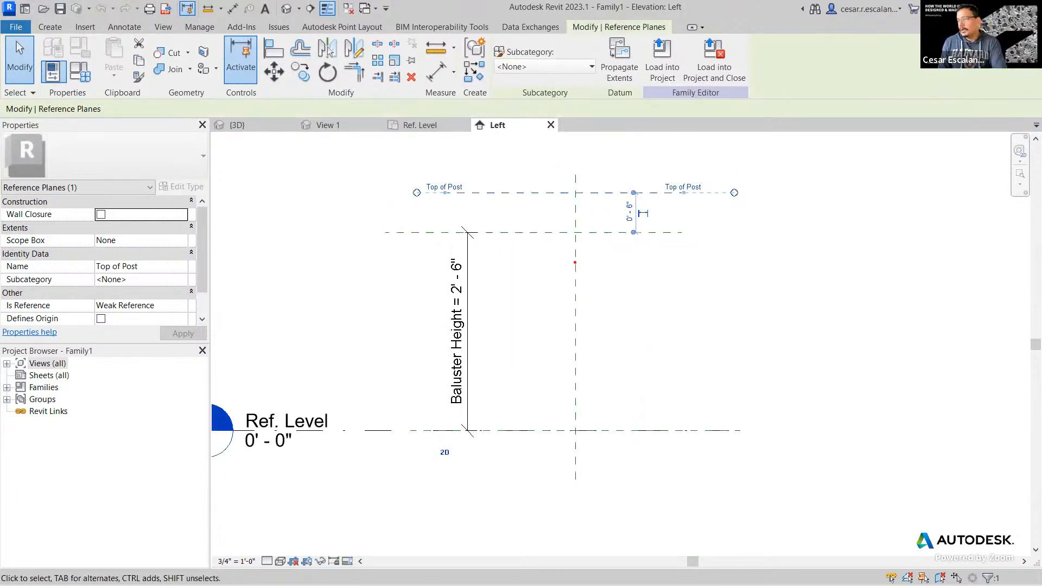
left_click_drag(576, 159, 572, 479)
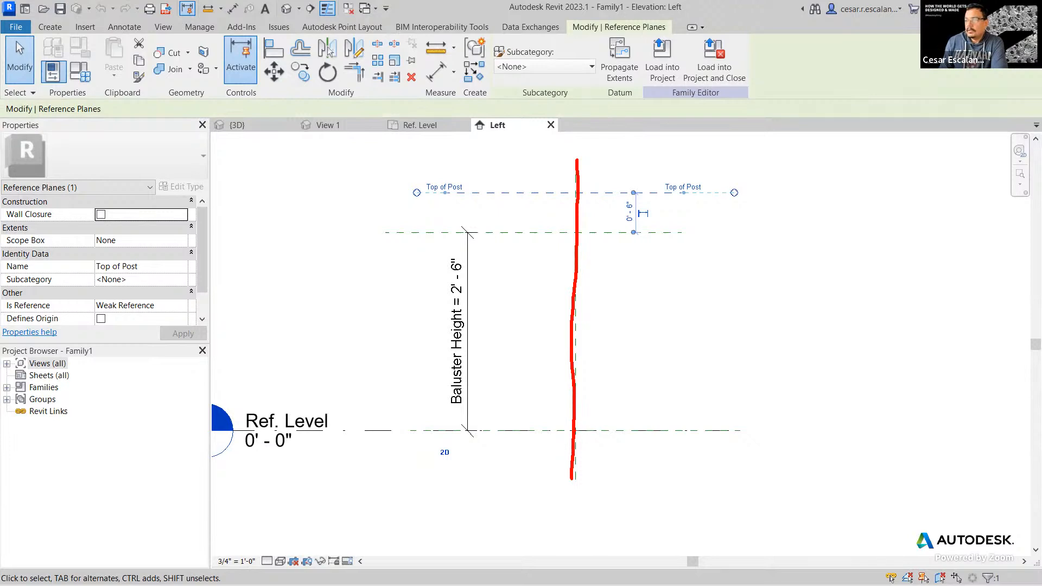
mouse_move(574, 432)
left_mouse_down()
mouse_move(632, 429)
mouse_move(636, 418)
mouse_move(600, 384)
mouse_move(626, 309)
mouse_move(604, 236)
left_mouse_up()
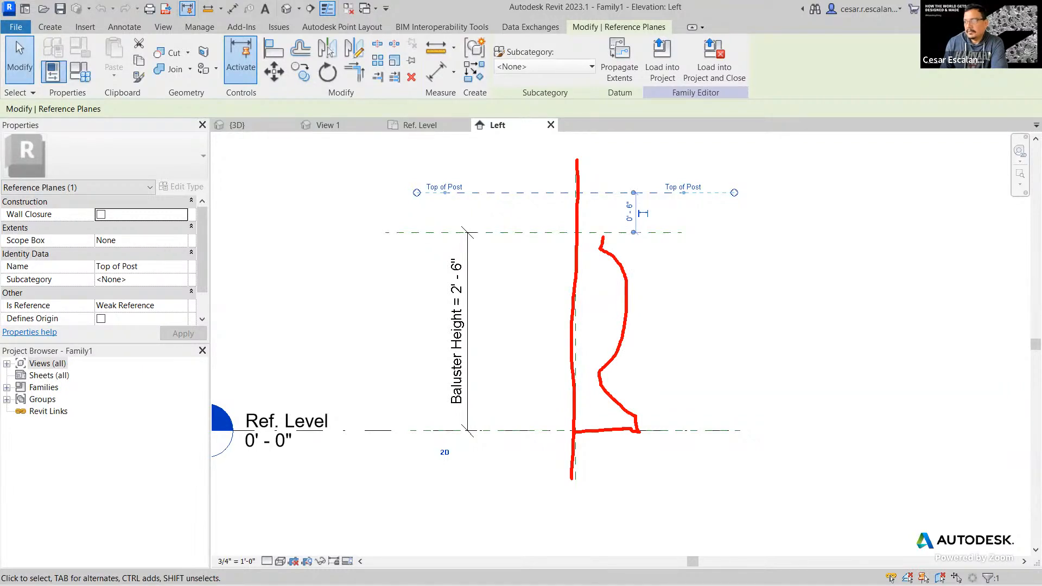
mouse_move(602, 230)
left_mouse_down()
mouse_move(607, 185)
mouse_move(579, 164)
left_mouse_up()
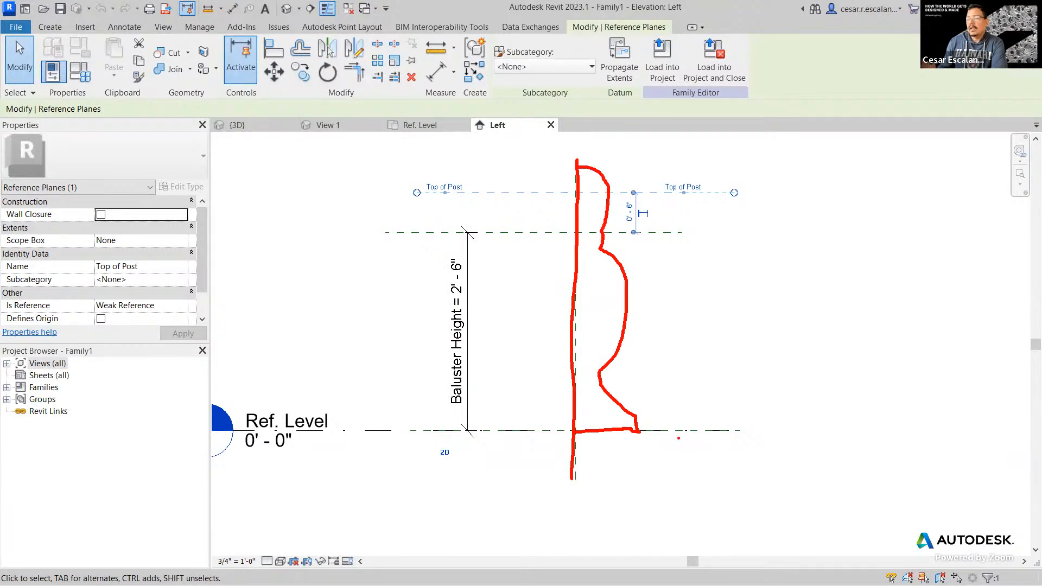
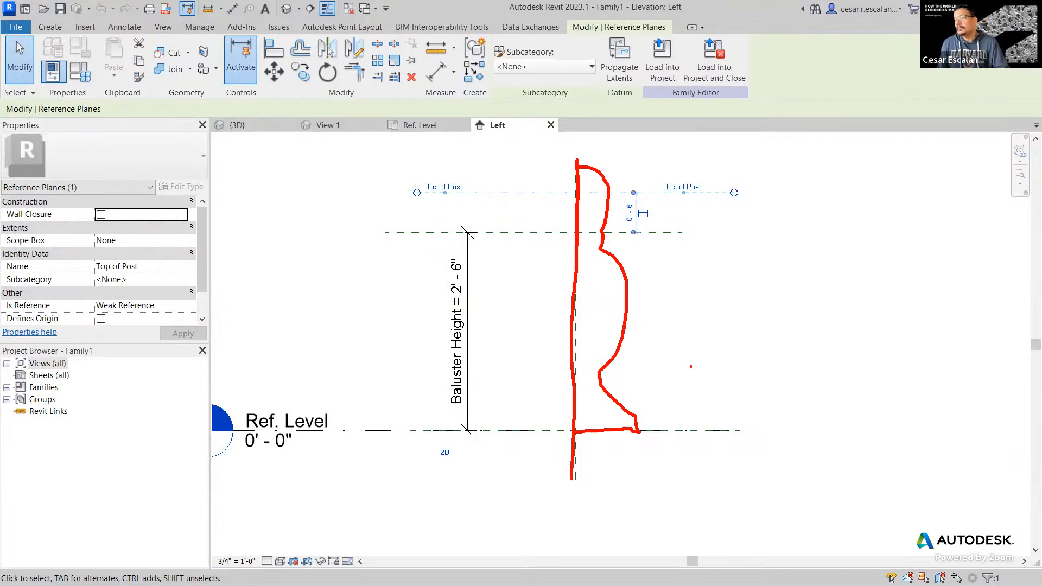
Step: Start a Revolve form in the Left elevation with Reference Plane : Center (Left/Right) as its work plane
middle_click_drag(610, 440, 569, 459)
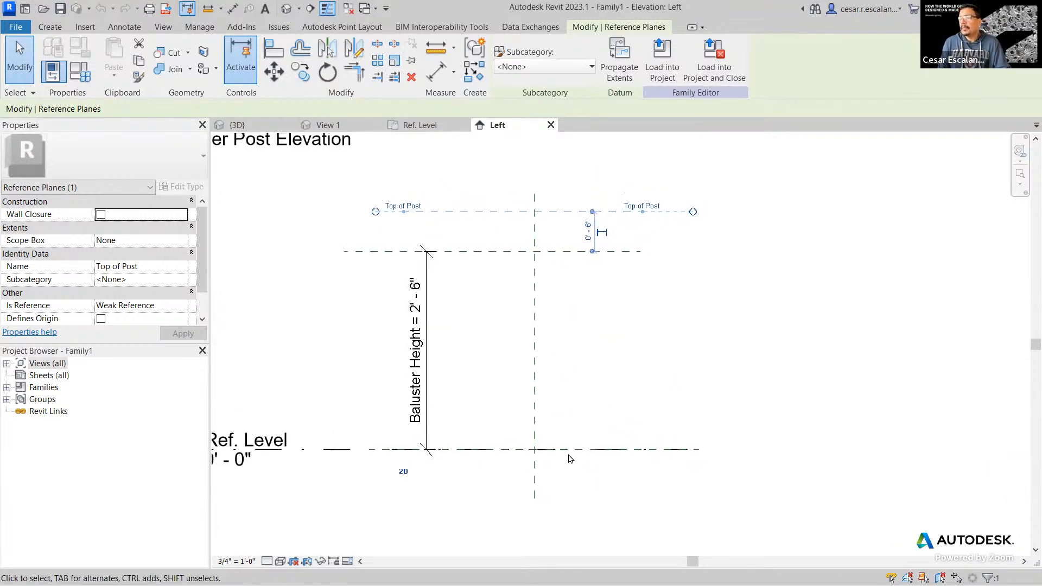
scroll(569, 459, "up", 2)
middle_click_drag(554, 391, 559, 414)
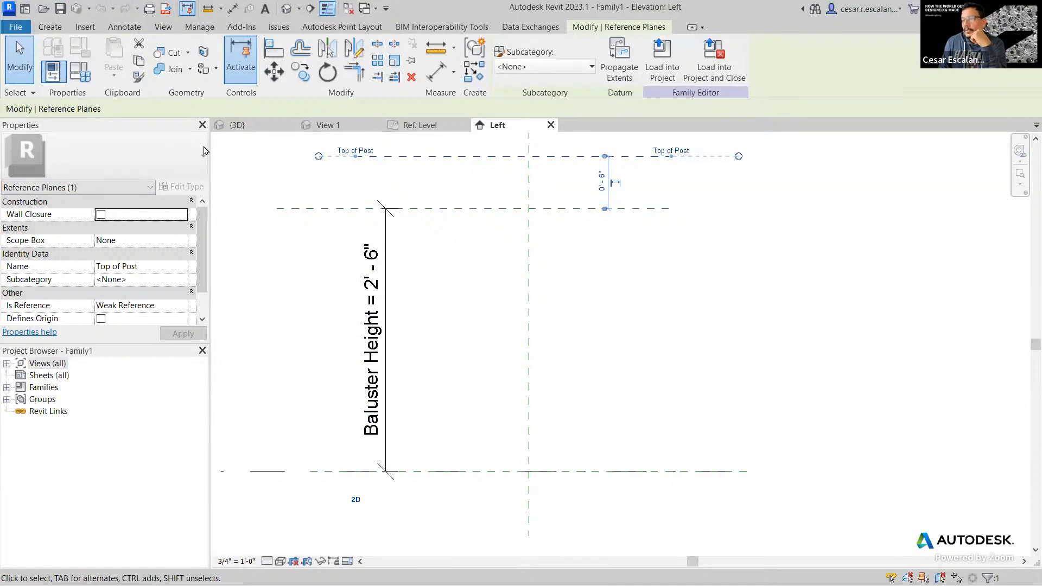
left_click(59, 30)
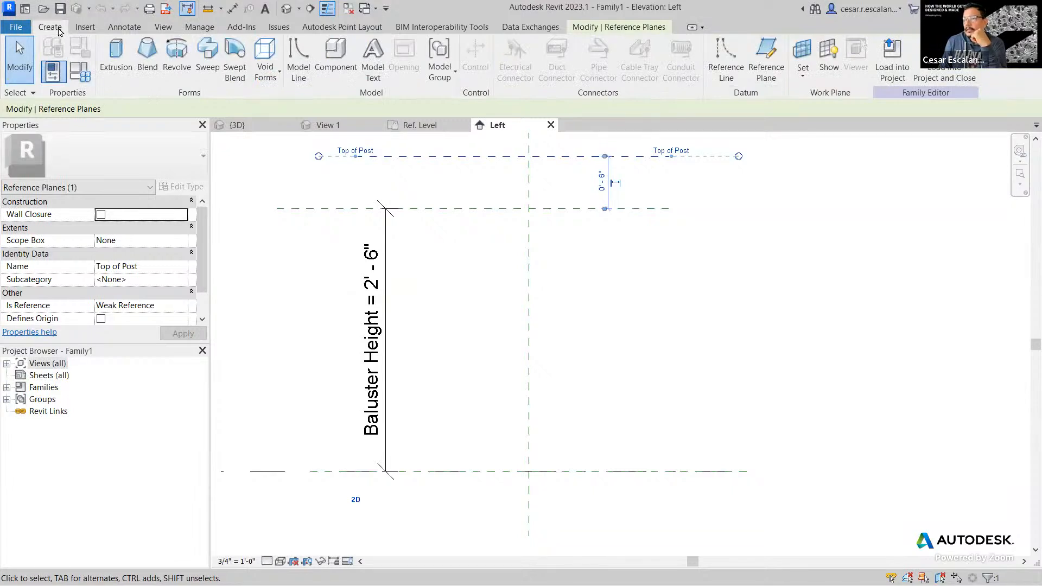
left_click(182, 71)
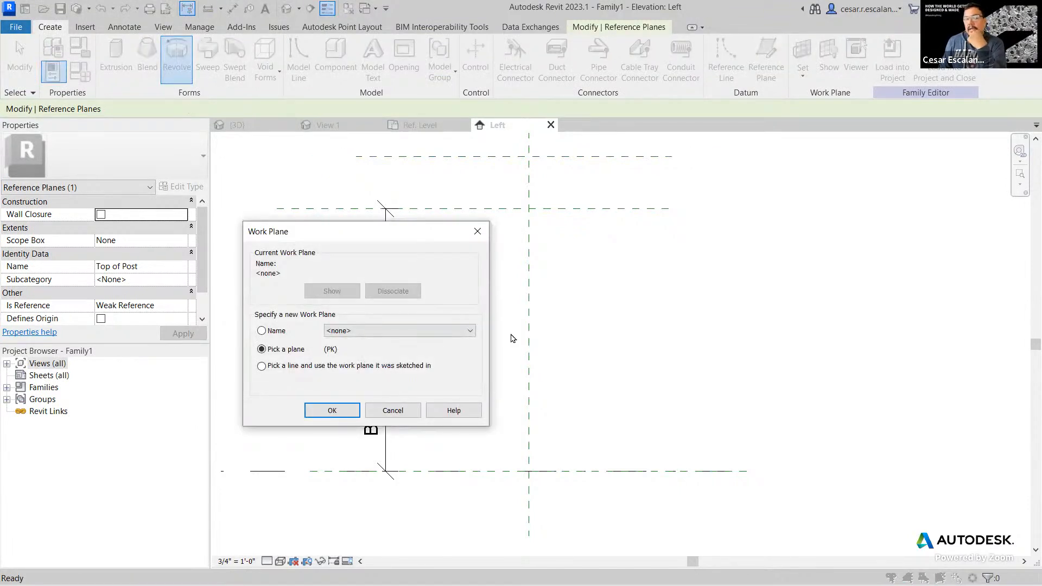
left_click(387, 331)
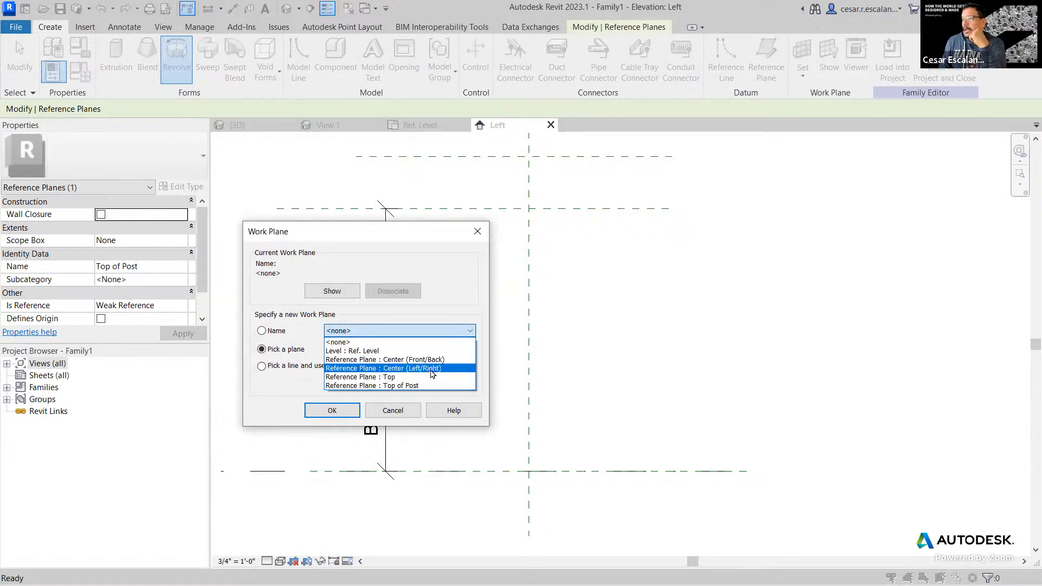
left_click(431, 369)
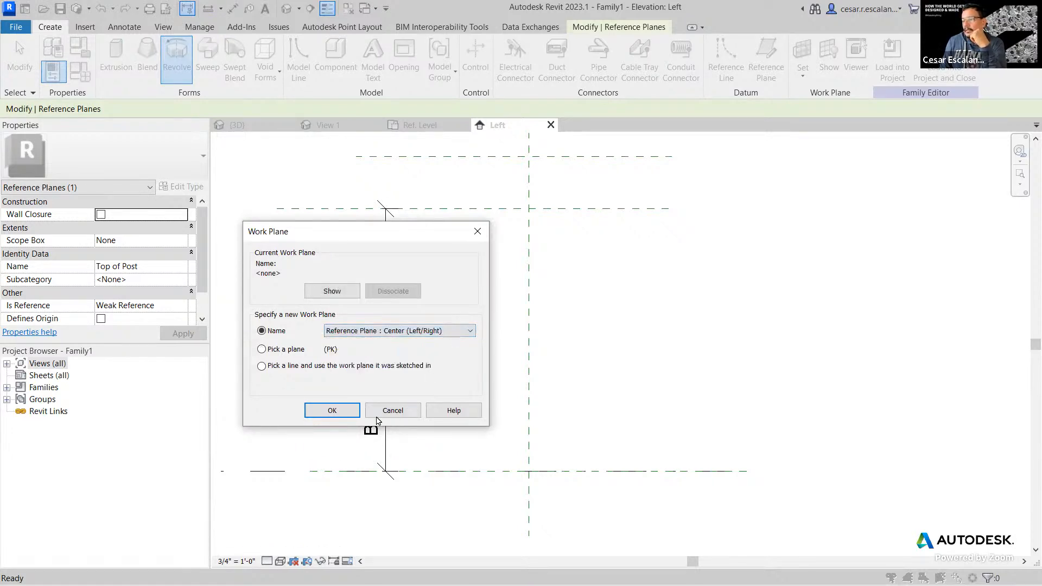
left_click(333, 411)
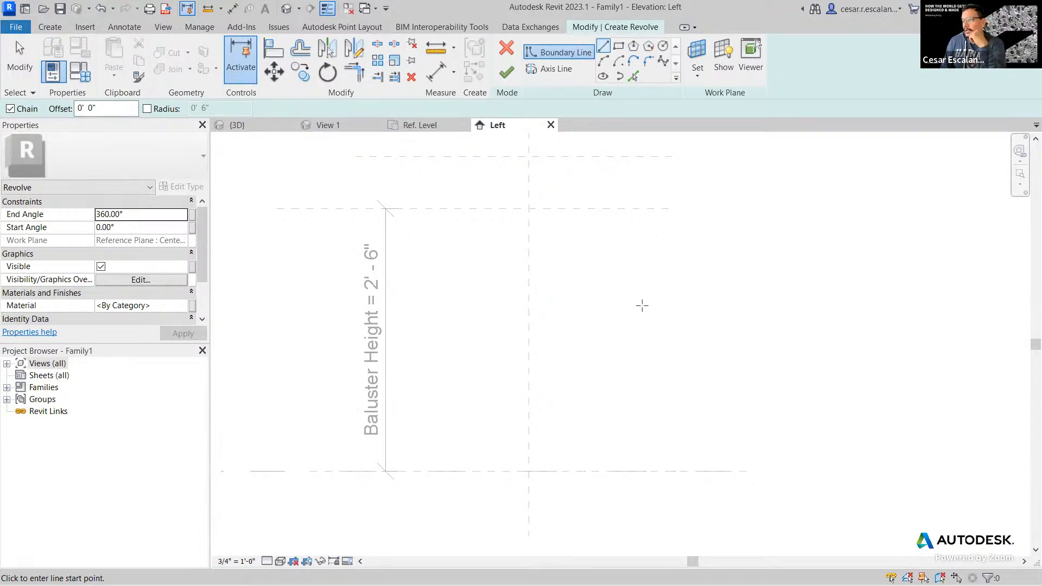
Step: Draw a vertical axis line about 3'-11" long on the center reference plane, from below Ref. Level to above Top of Post, and activate Boundary Line
left_click(556, 69)
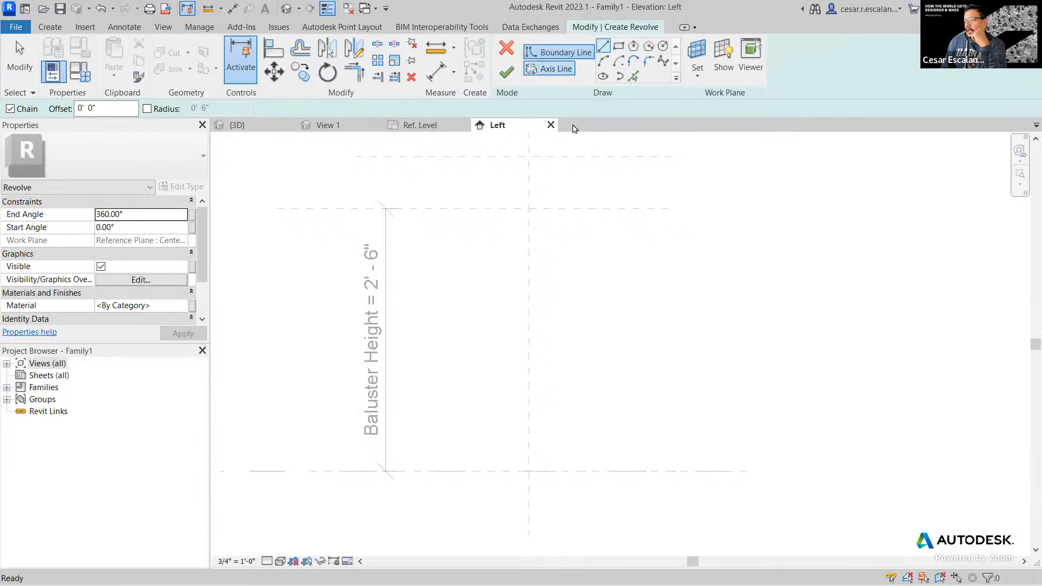
left_click(528, 537)
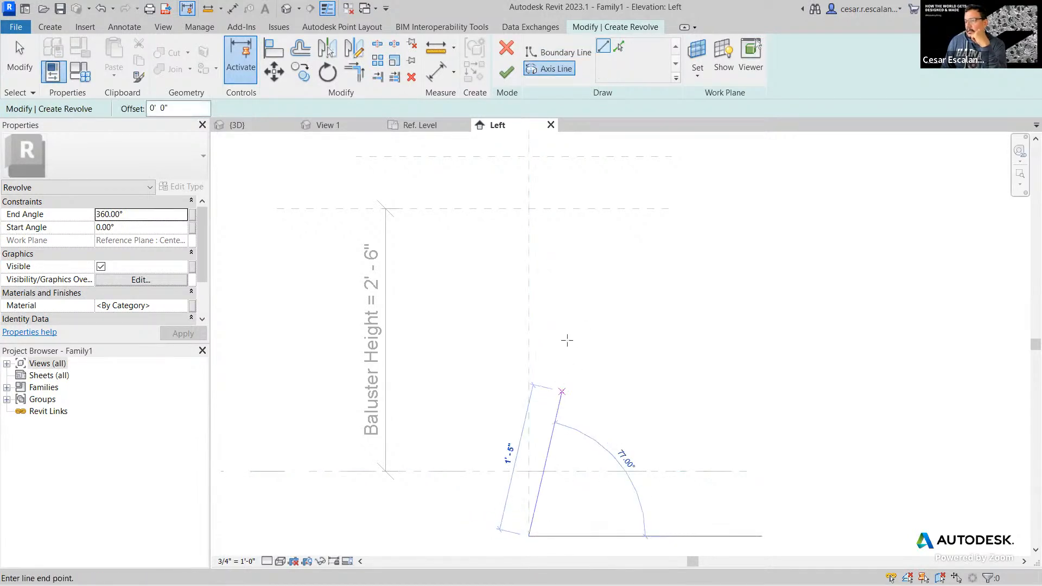
middle_click_drag(568, 342, 542, 469)
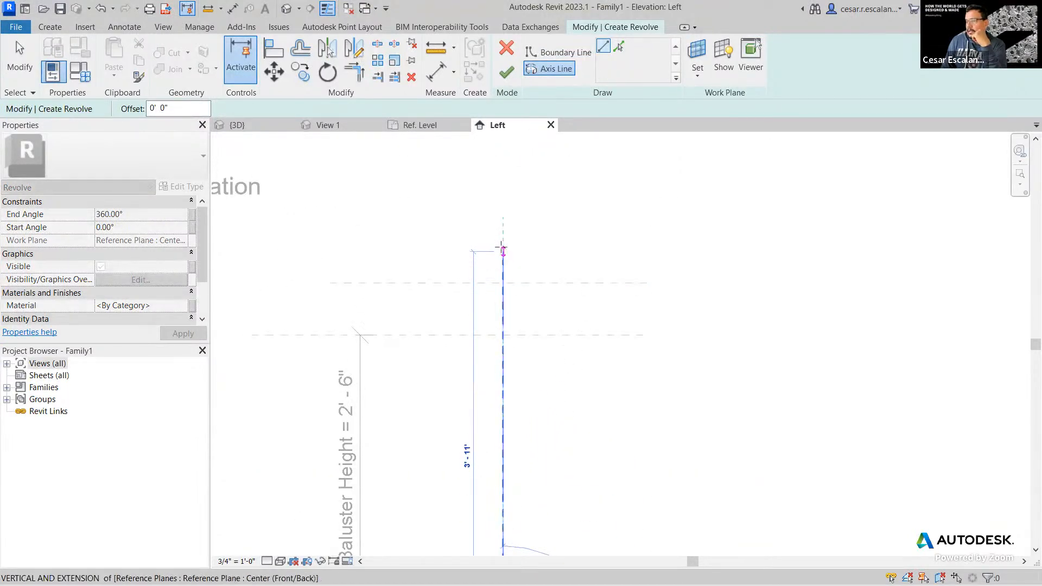
left_click(503, 245)
scroll(531, 260, "down", 2)
scroll(531, 260, "down", 1)
left_click(601, 363)
scroll(569, 425, "up", 3)
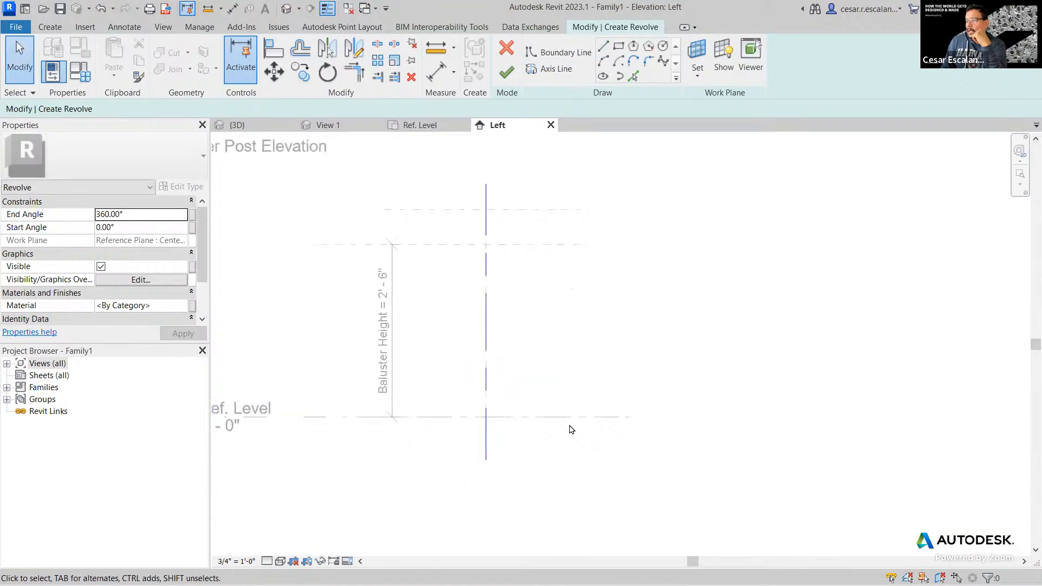
middle_click_drag(551, 353, 558, 403)
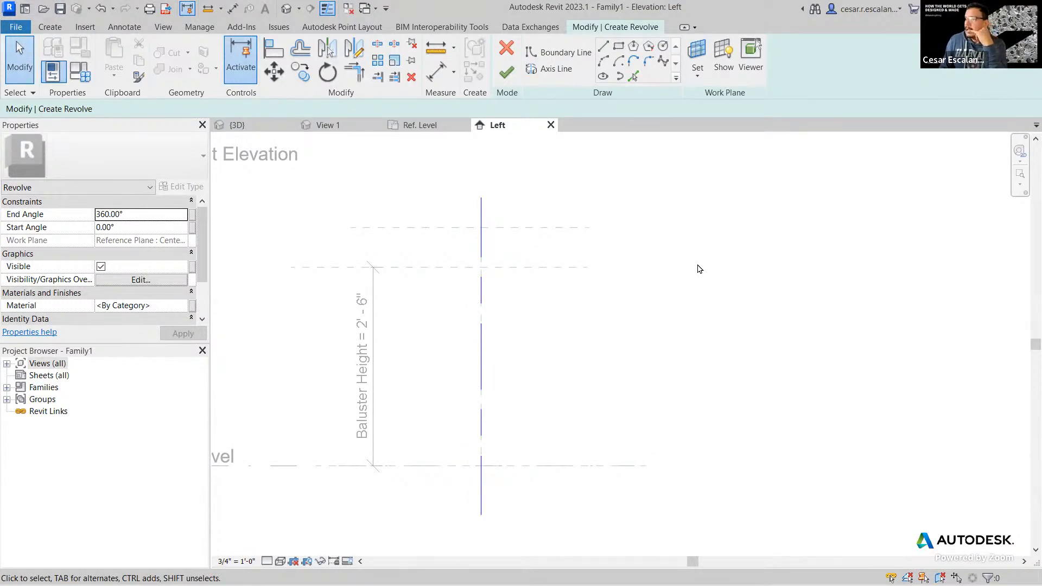
left_click(556, 56)
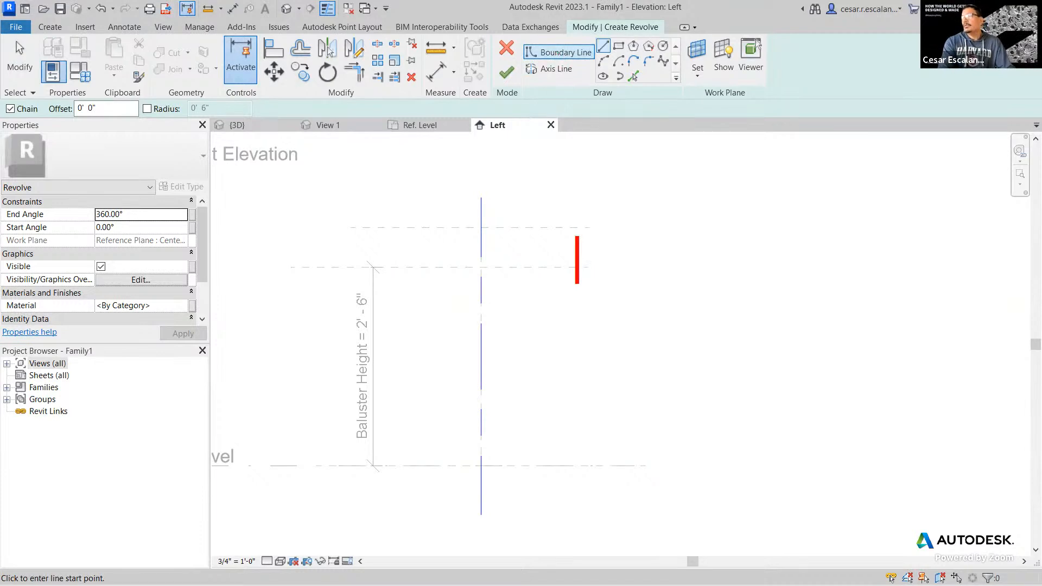
type("1,")
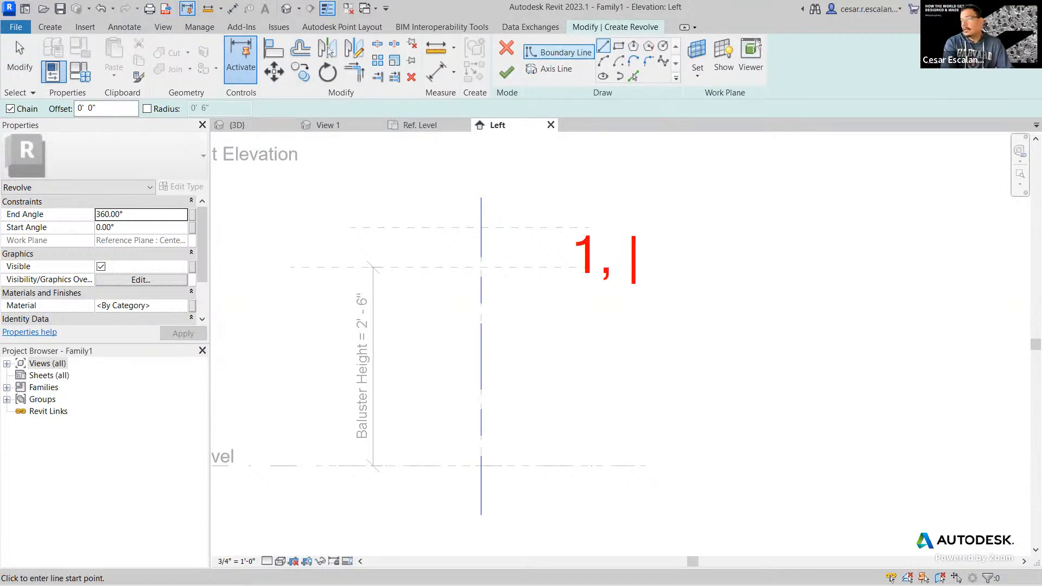
key("BackSpace")
key("BackSpace")
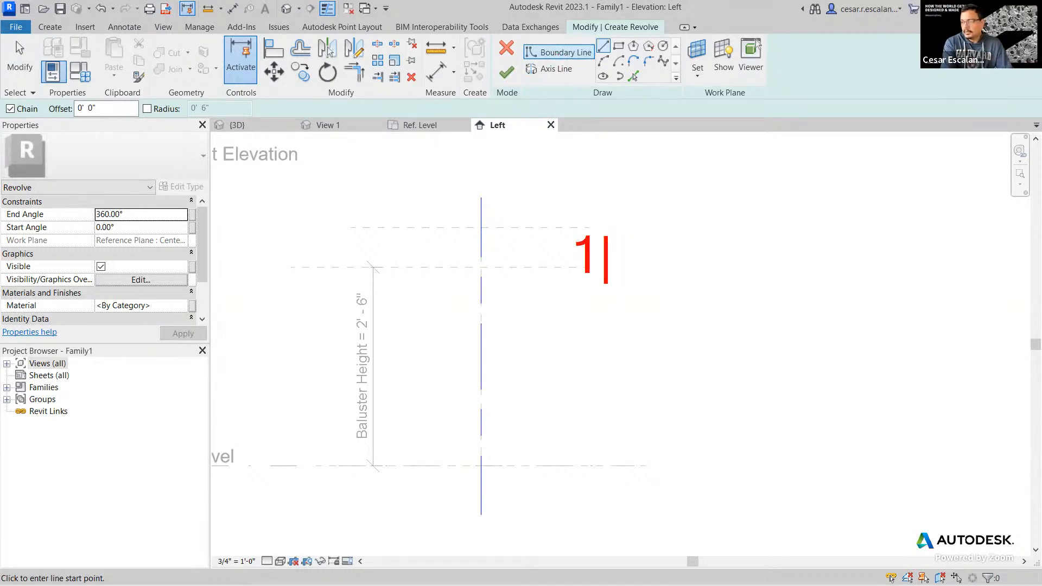
type(". SK ")
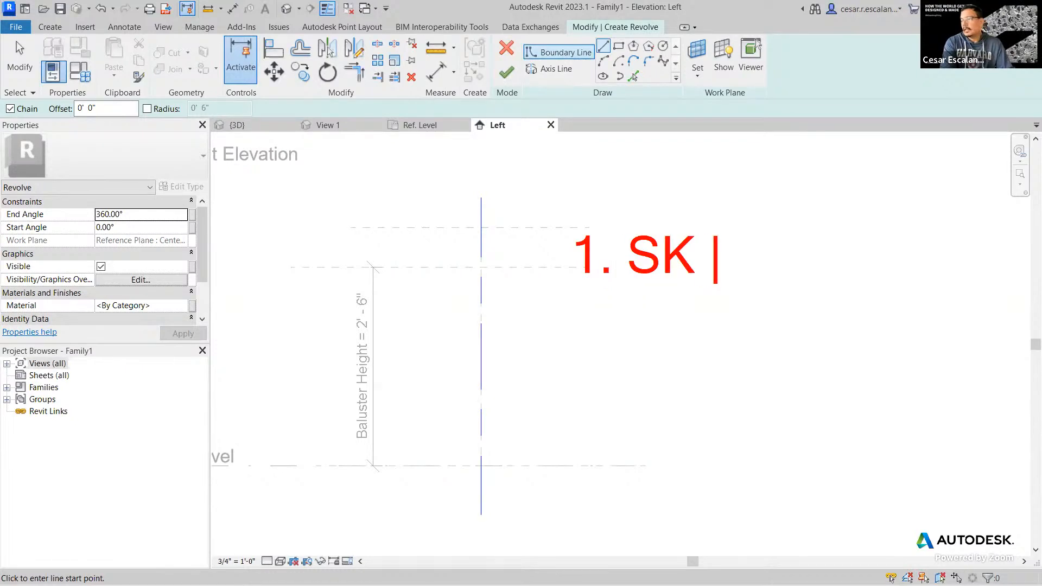
type("closed")
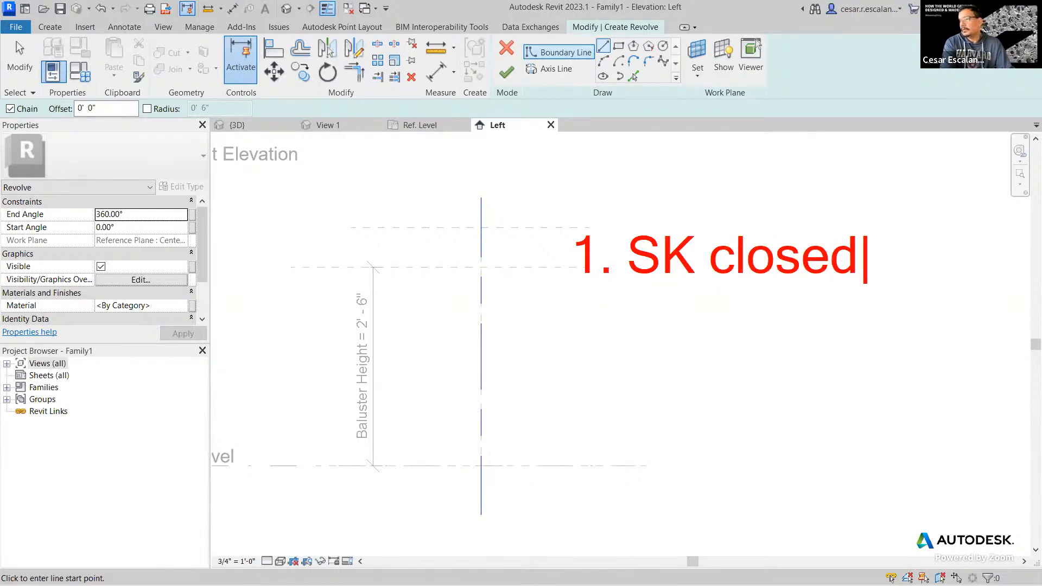
type(" loop")
key("Return")
type("2")
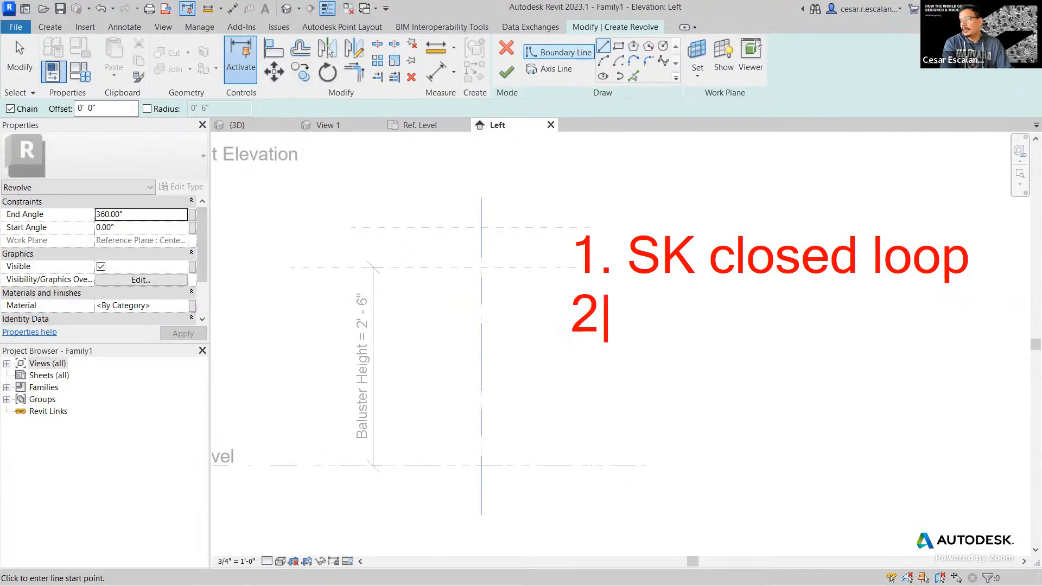
type(". SK ")
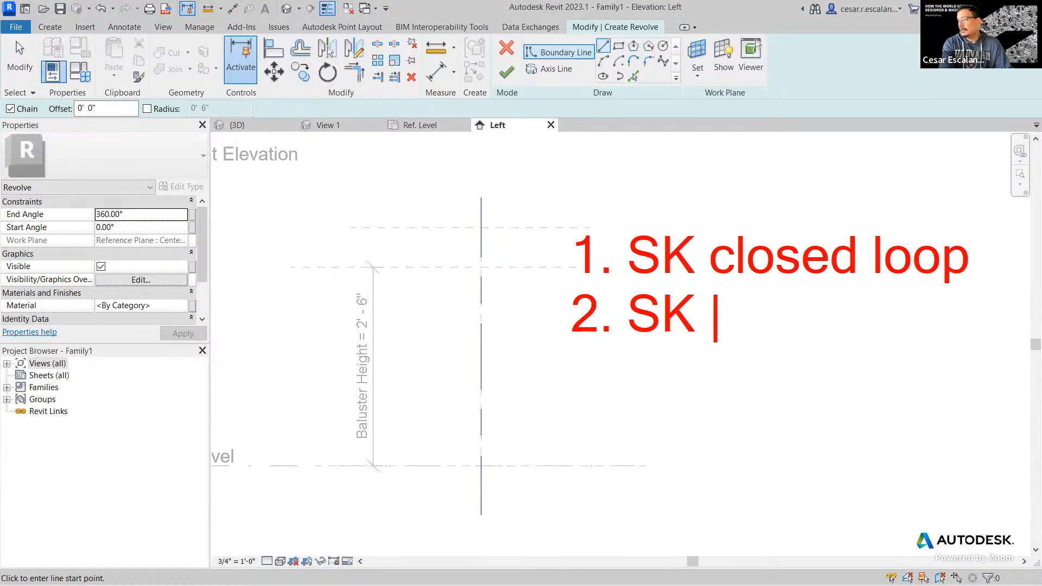
type("no over")
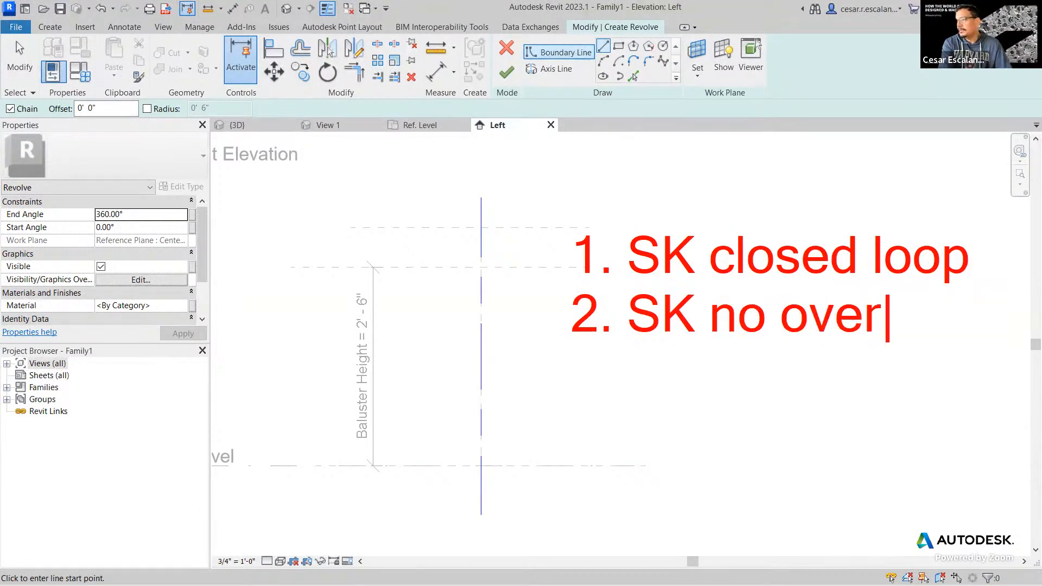
type("lap")
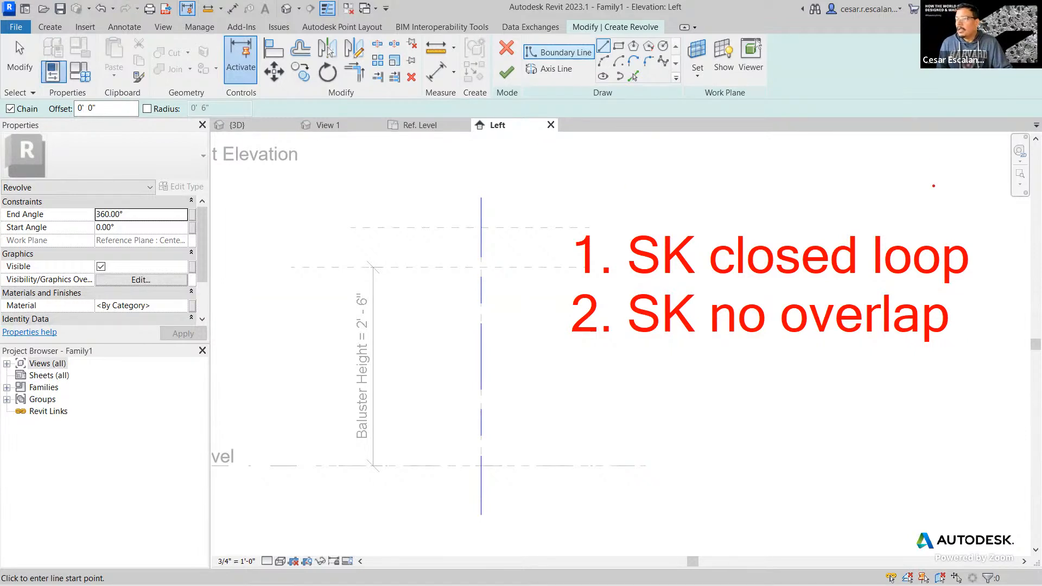
key("Escape")
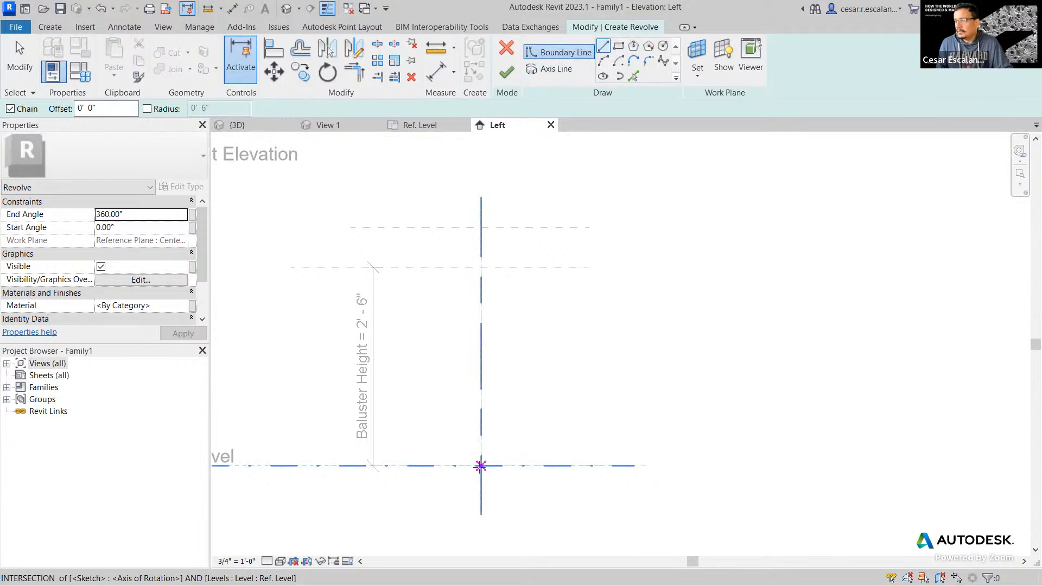
Step: Sketch the post's base boundary from the axis at Ref. Level: 4" outward, about 2" up and about 1 1/4" back inward
scroll(481, 466, "up", 2)
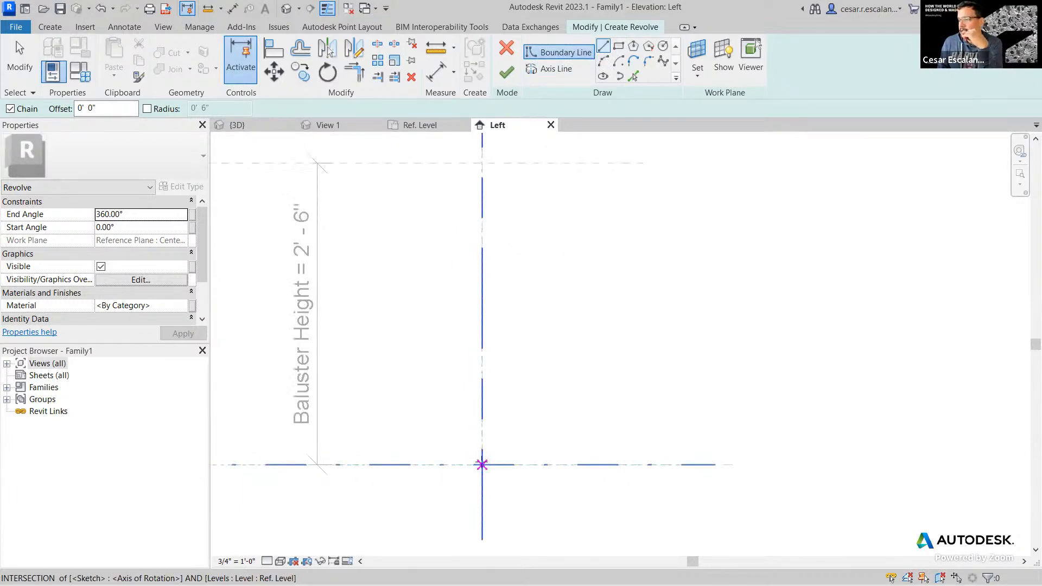
left_click(481, 465)
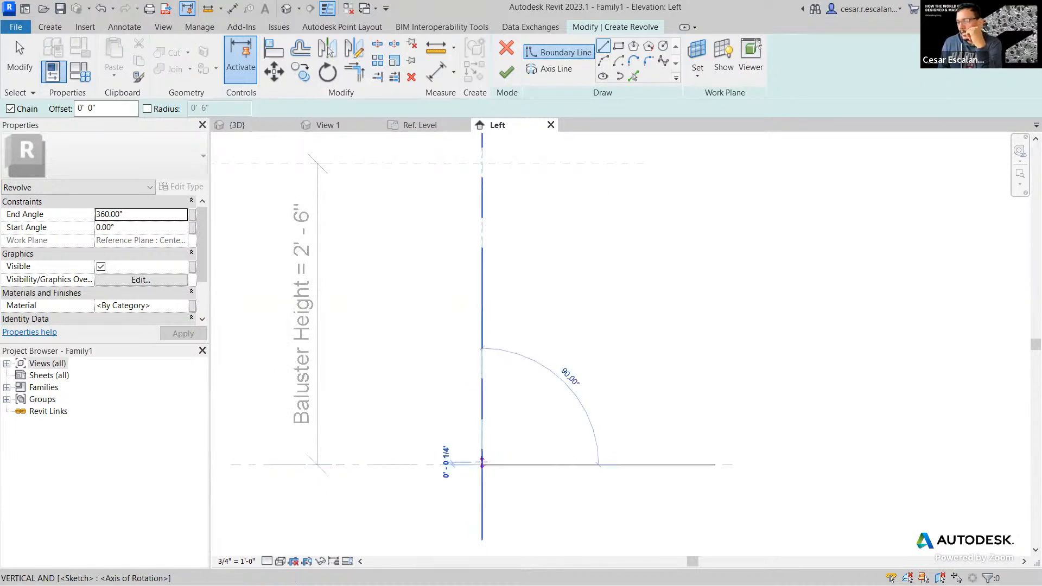
scroll(528, 466, "up", 3)
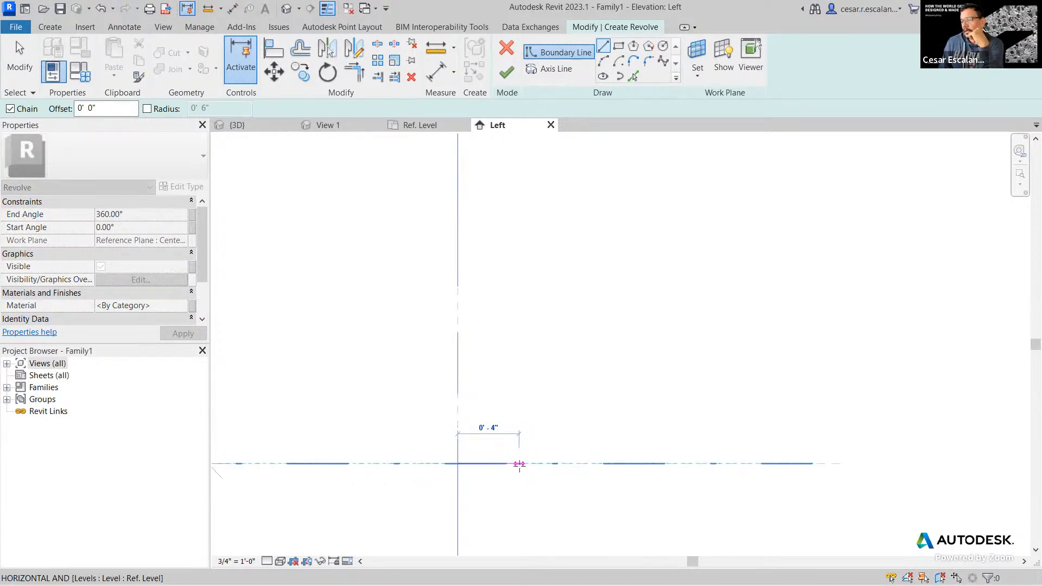
left_click(519, 464)
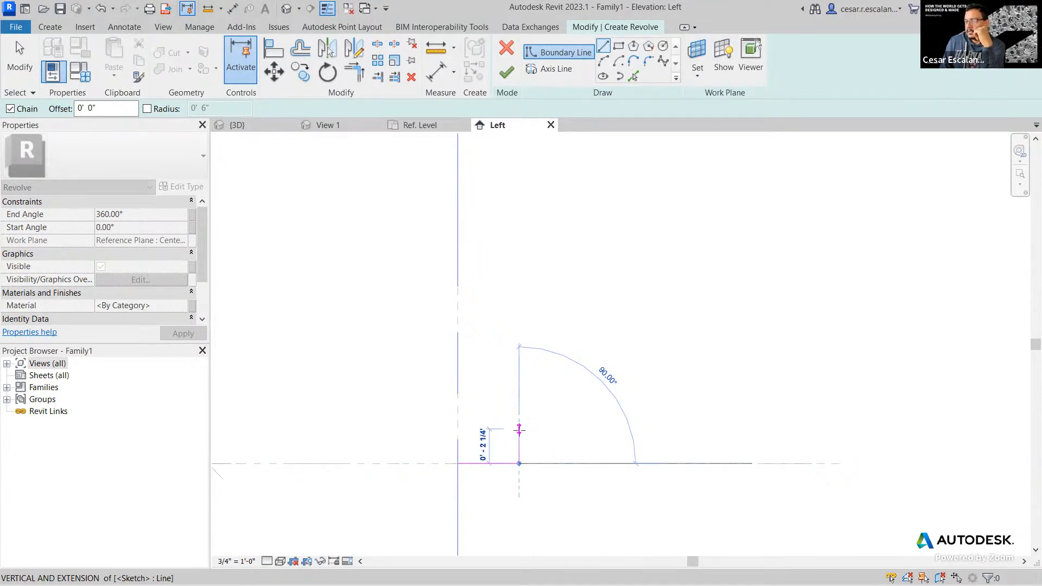
left_click(519, 432)
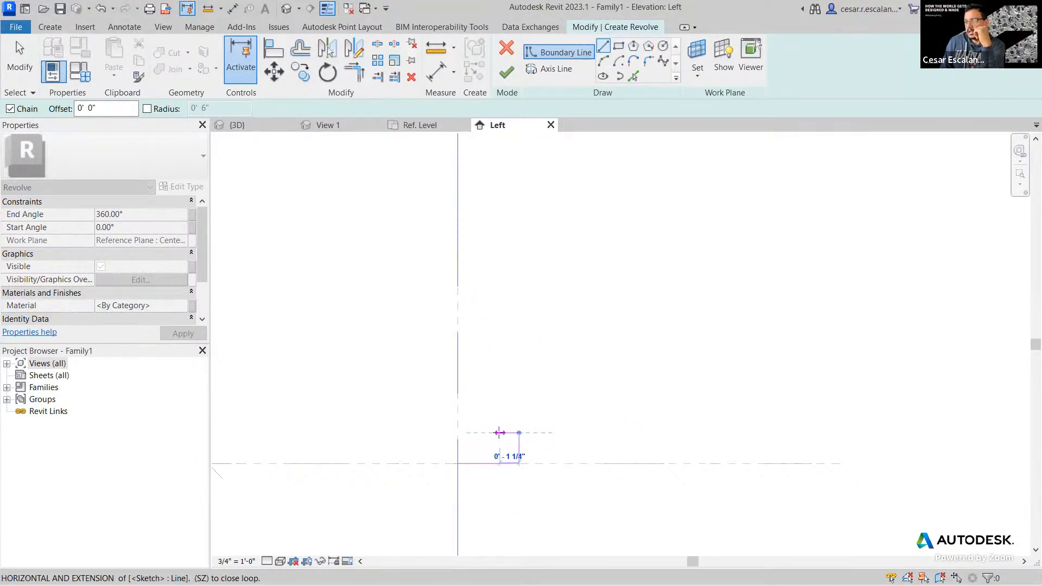
left_click(498, 433)
Step: Sketch a shallow outward-bulging boundary arc of about 6'-7" radius from the base's inner corner up to the Top reference plane
scroll(516, 361, "down", 2)
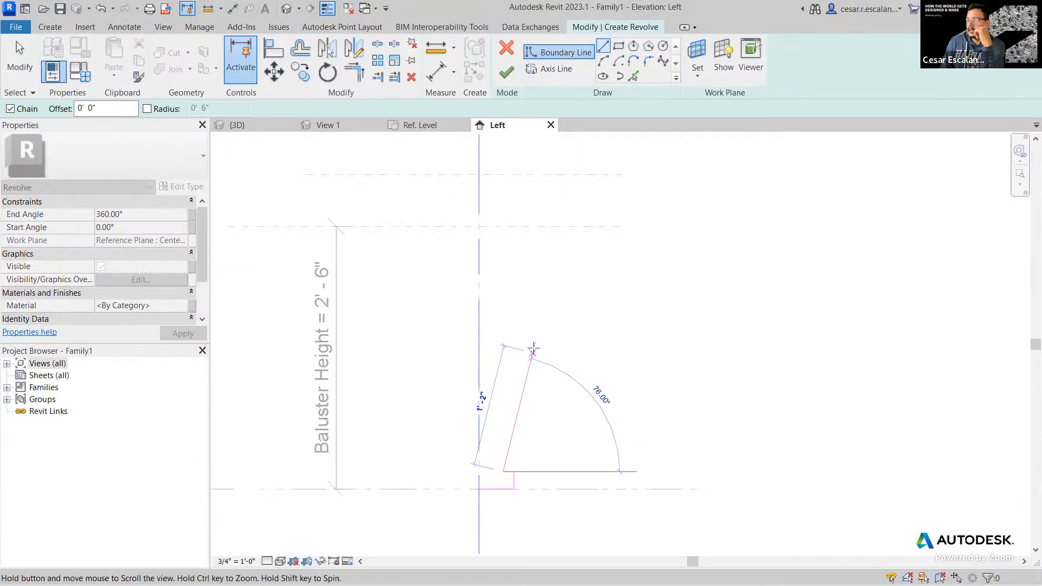
scroll(533, 350, "down", 2)
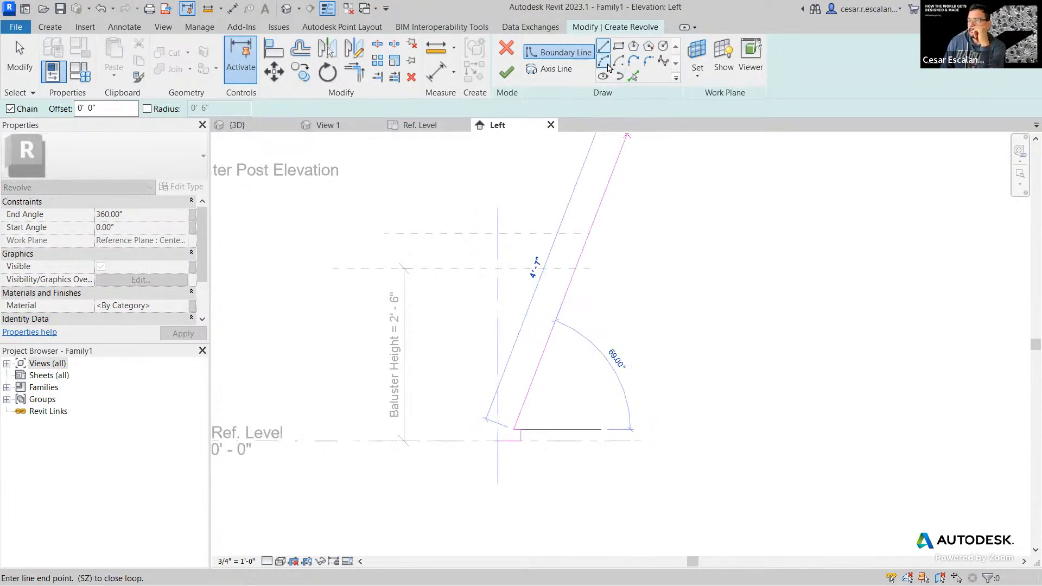
left_click(604, 62)
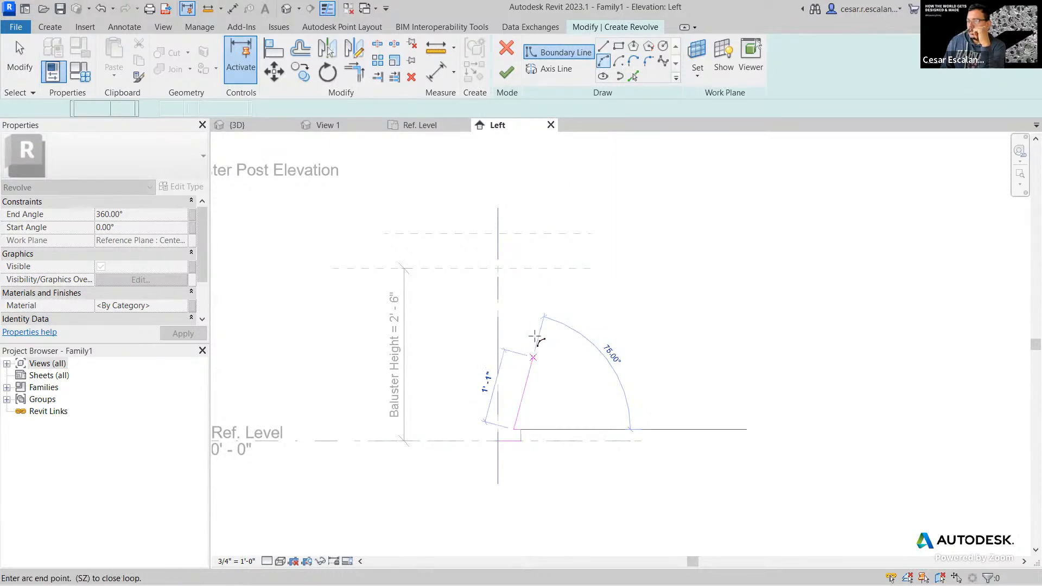
left_click(513, 267)
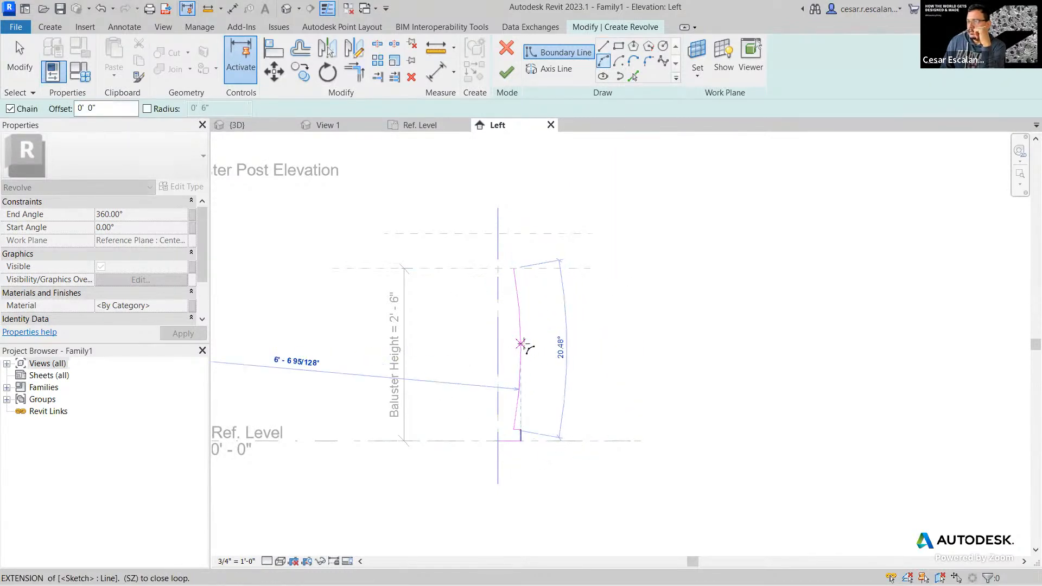
left_click(520, 343)
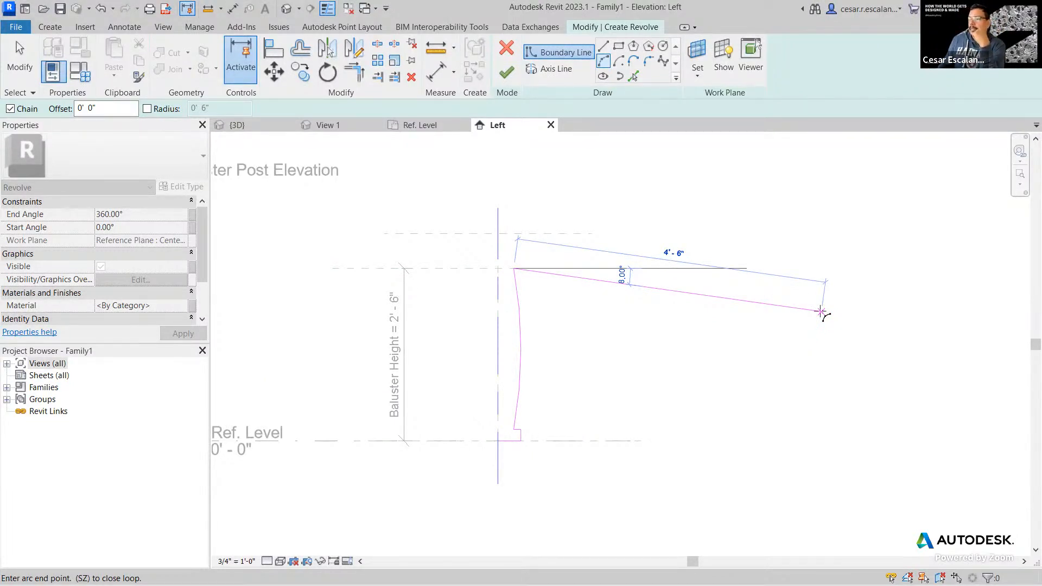
scroll(516, 266, "up", 4)
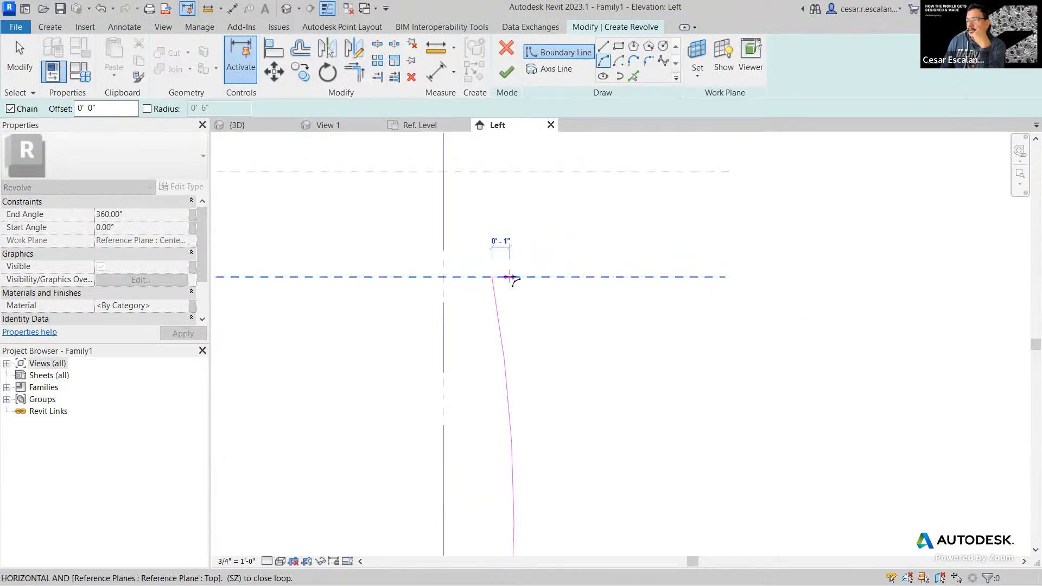
left_click(510, 276)
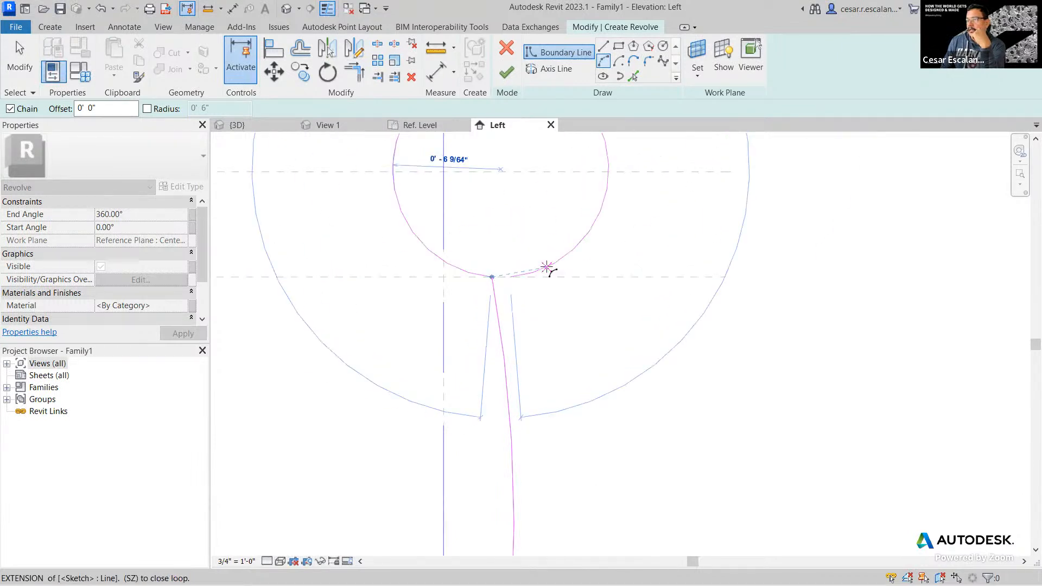
key("Escape")
key("Escape")
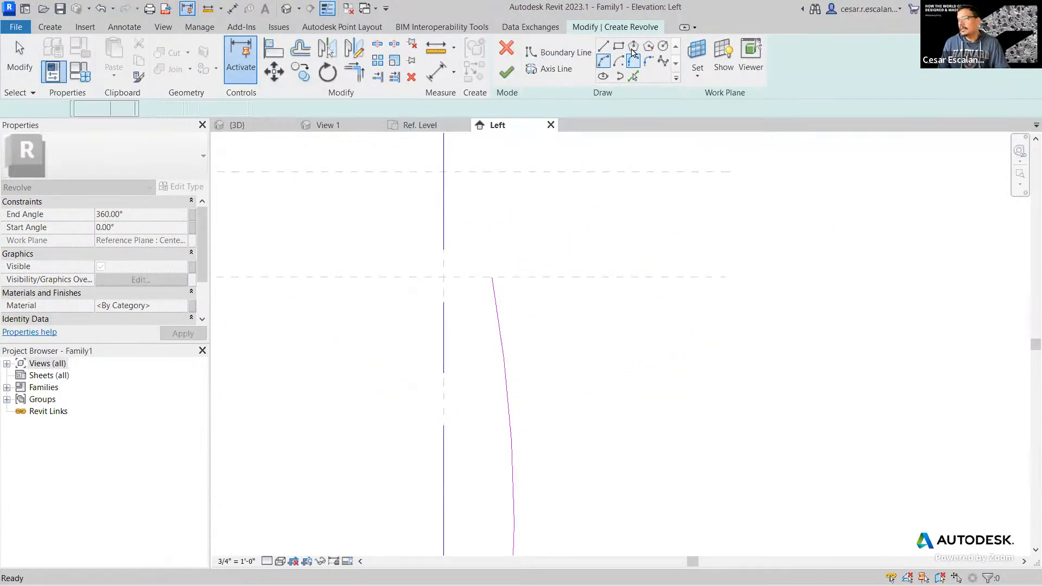
Step: Sketch the post's cap boundary from the arc's upper end: 1" outward along Top, up to Top of Post, and about 3 3/4" back to the axis
left_click(603, 46)
left_click(491, 277)
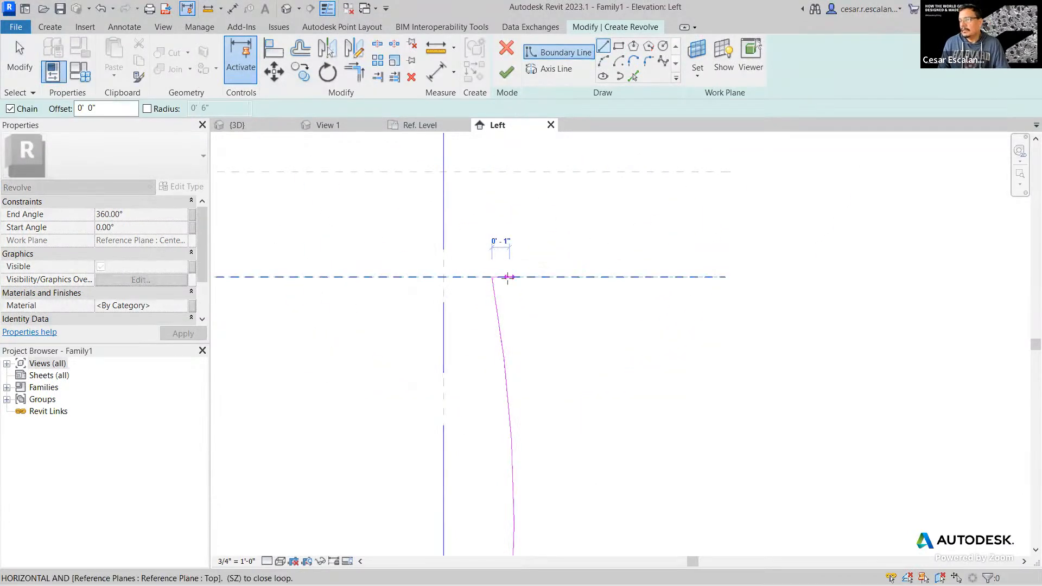
left_click(509, 277)
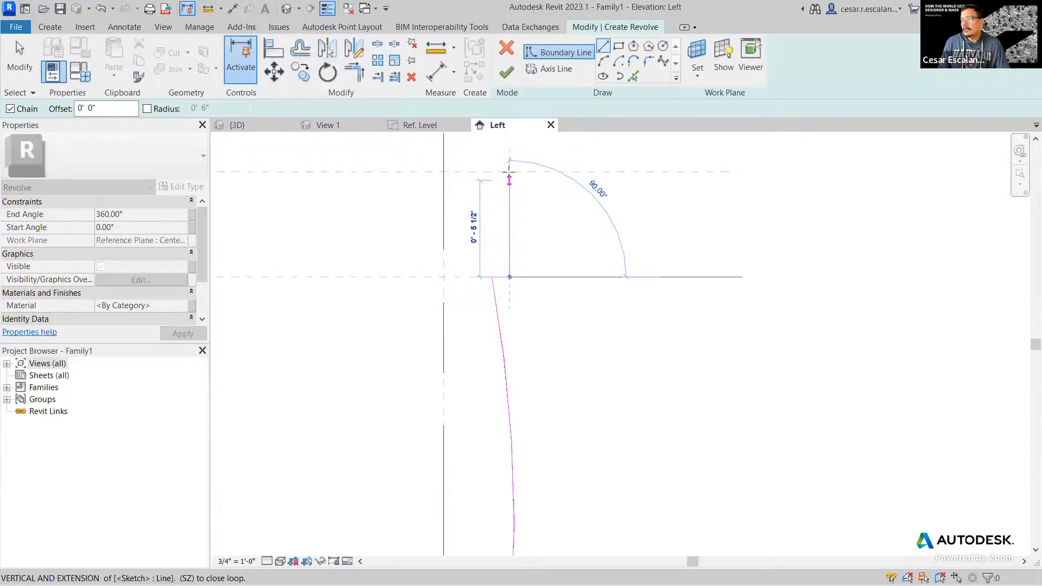
left_click(509, 172)
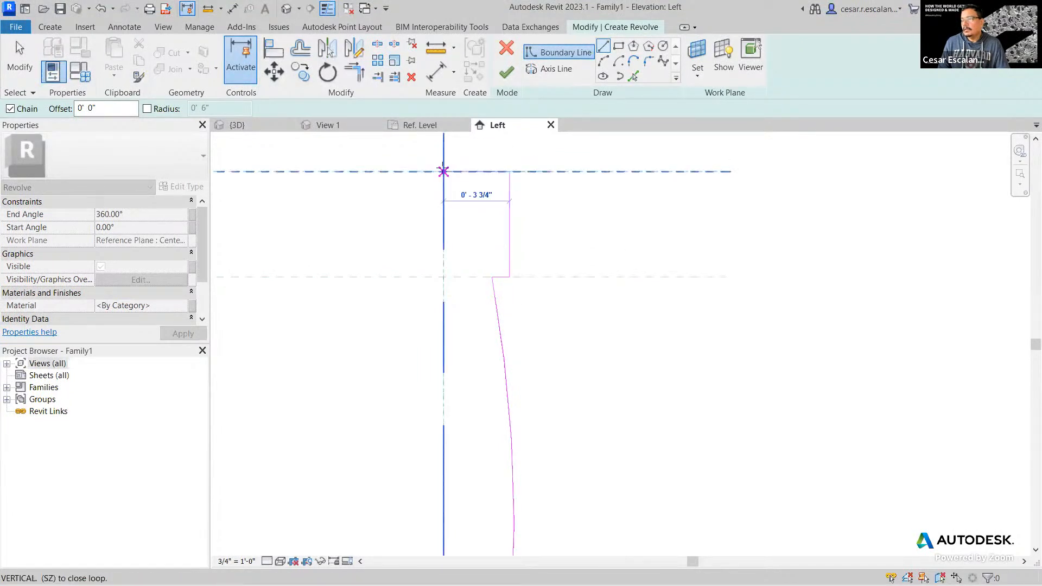
left_click(442, 172)
key("Escape")
key("Escape")
scroll(592, 305, "down", 8)
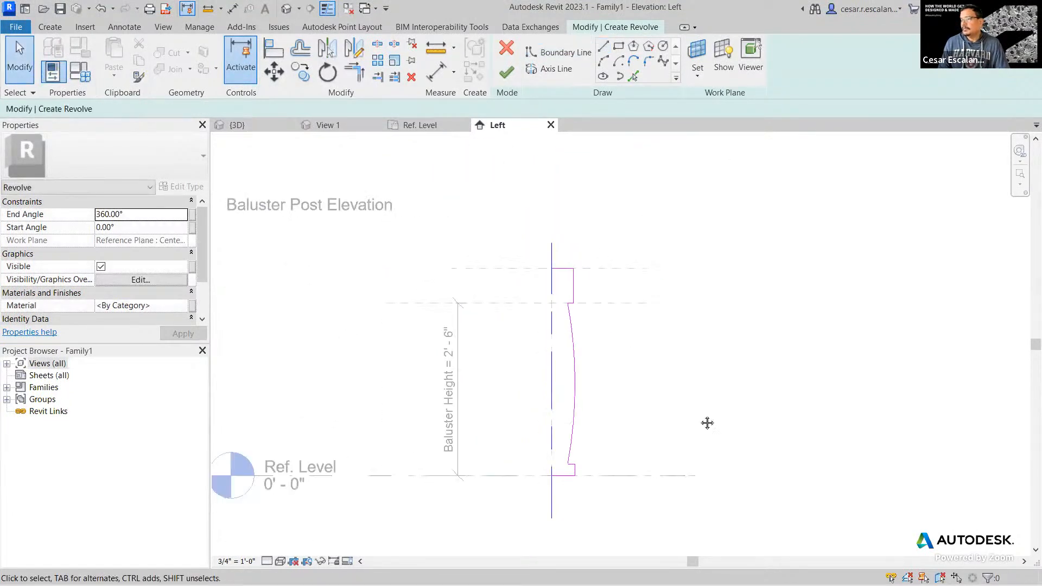
Step: Close the profile with a 3'-0" vertical boundary line along the axis from Top of Post down to Ref. Level
middle_click_drag(707, 421, 615, 442)
scroll(615, 444, "up", 1)
scroll(617, 444, "up", 1)
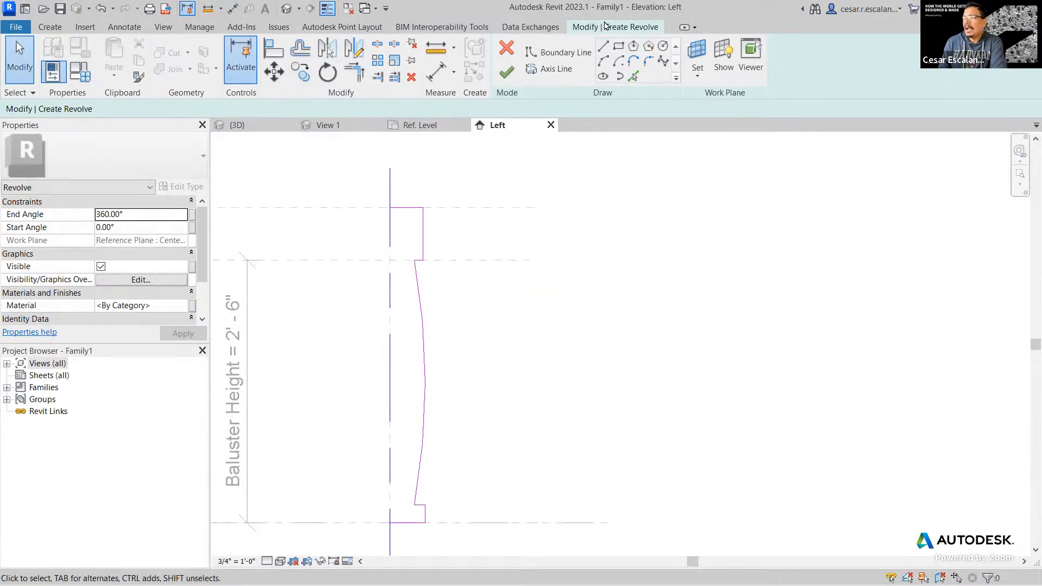
left_click(603, 45)
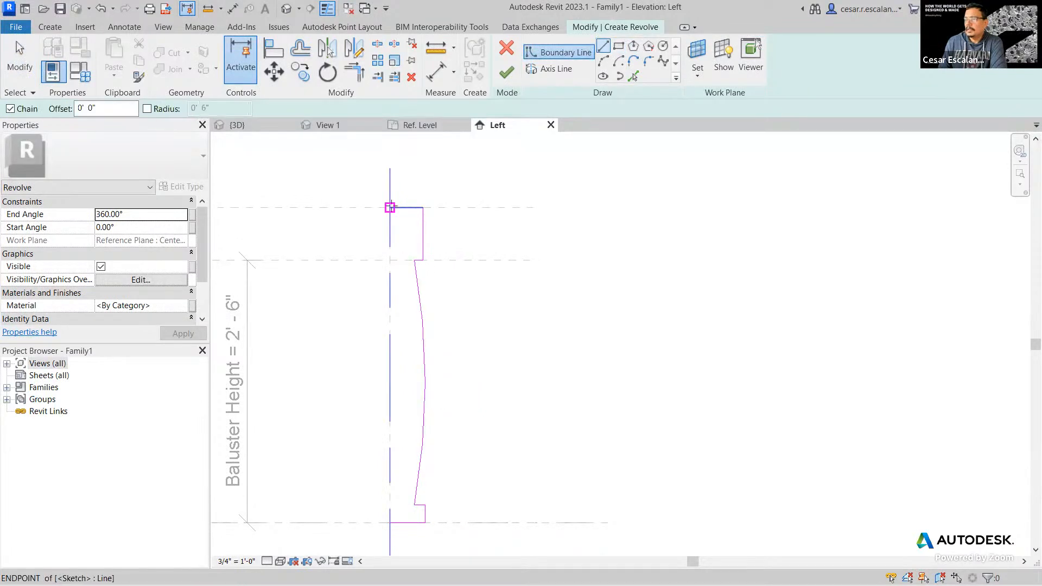
left_click(390, 208)
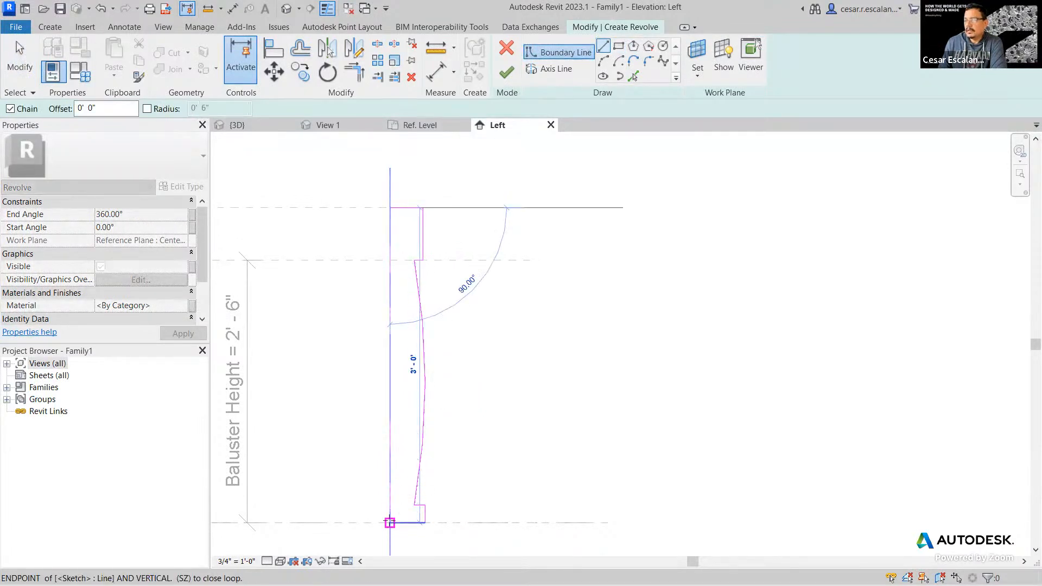
left_click(390, 522)
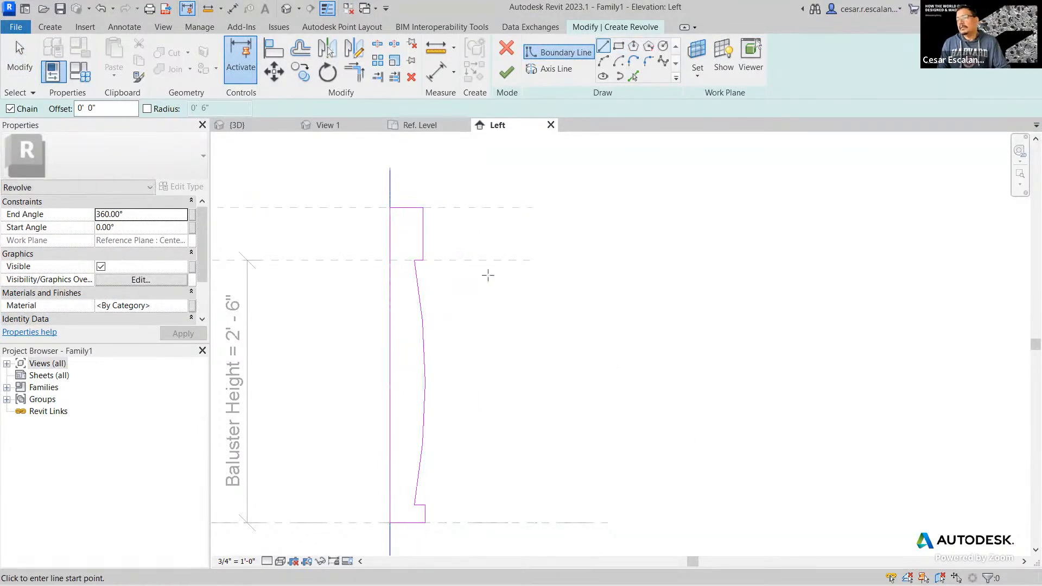
key("Escape")
scroll(482, 272, "up", 2)
scroll(482, 266, "down", 2)
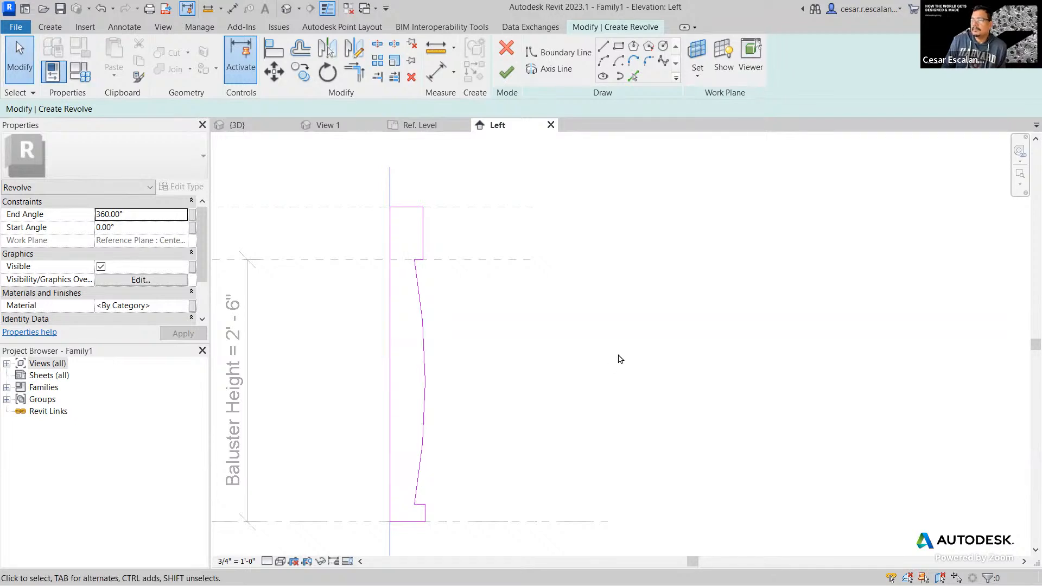
Step: Try a horizontal boundary line from the axis outward across the middle of the long arc, and delete it
left_click(559, 52)
scroll(403, 386, "up", 2)
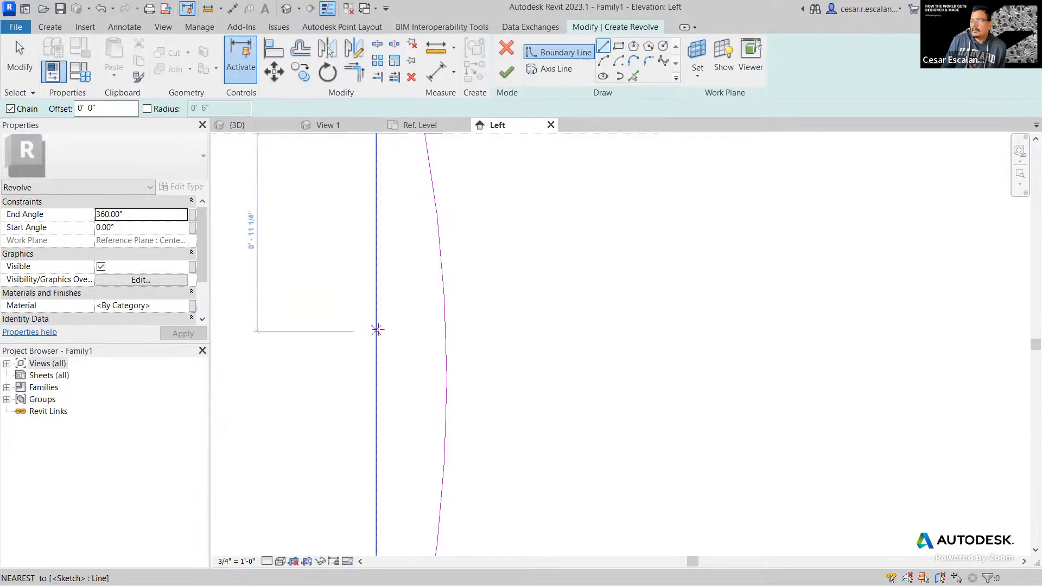
left_click(375, 346)
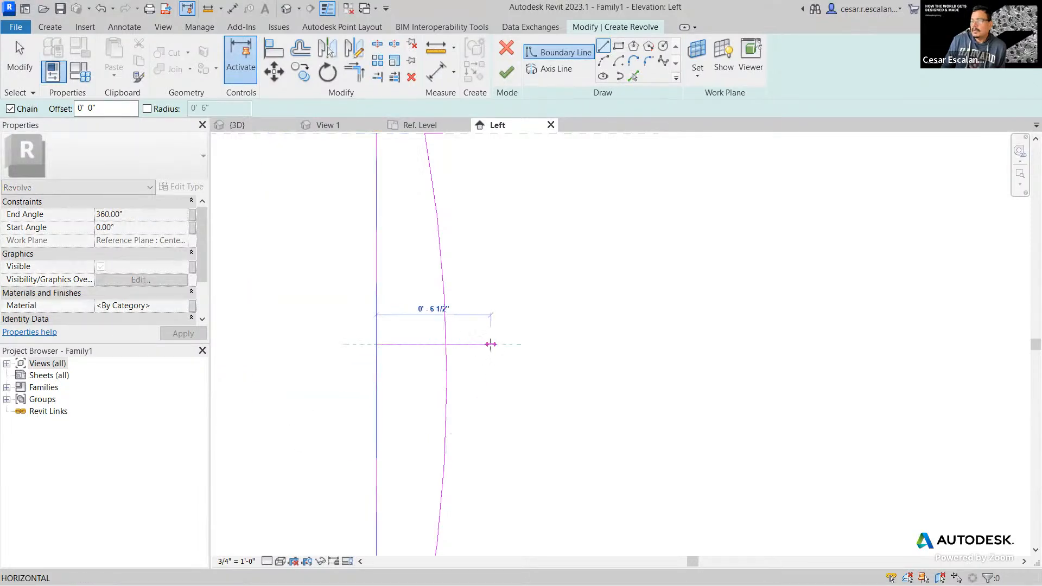
left_click(519, 345)
scroll(627, 291, "down", 3)
middle_click_drag(672, 379, 671, 374)
key("Escape")
key("Escape")
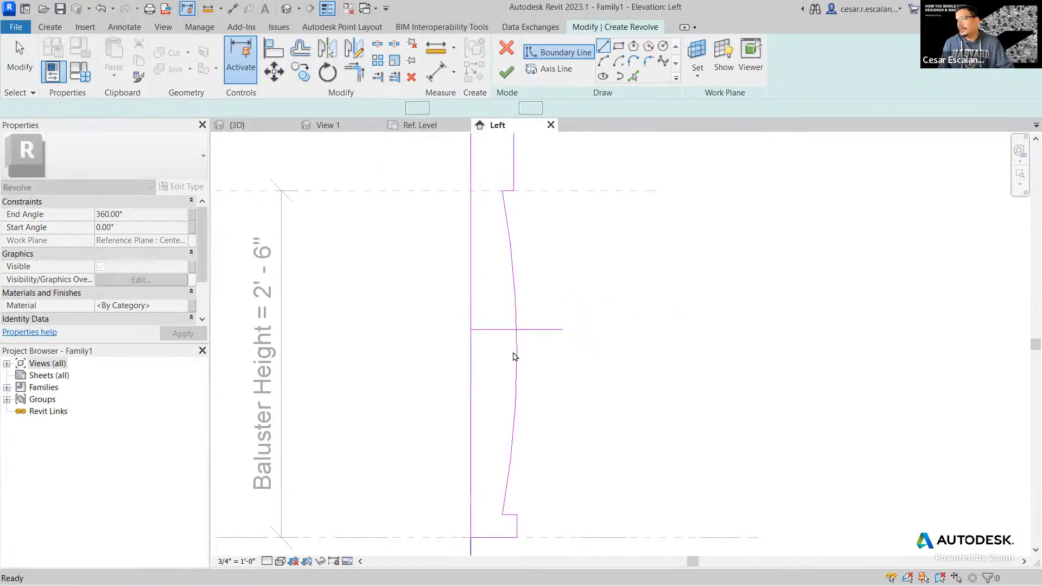
scroll(516, 340, "up", 2)
scroll(580, 330, "down", 3)
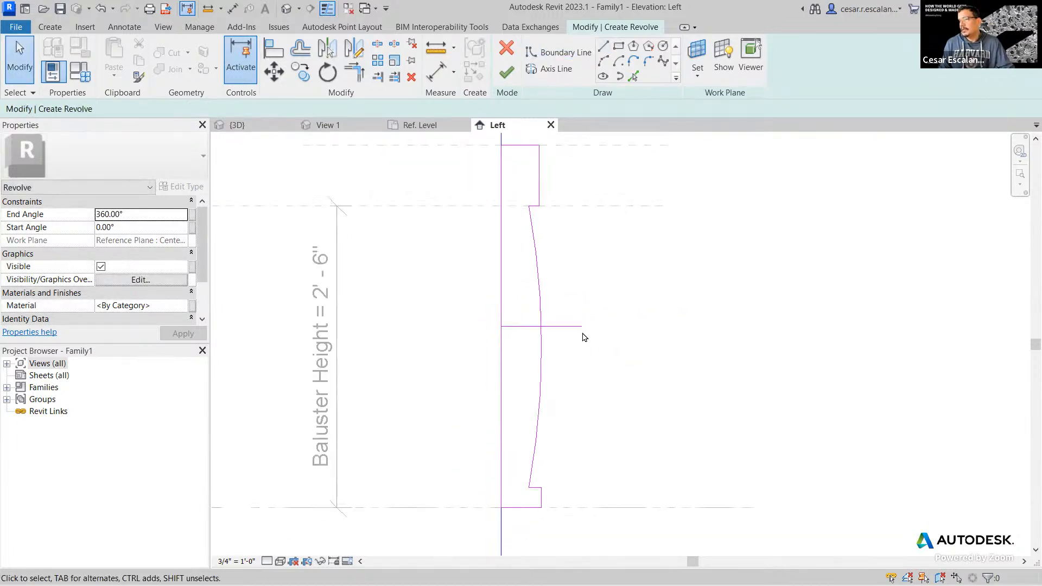
left_click(574, 327)
key("Delete")
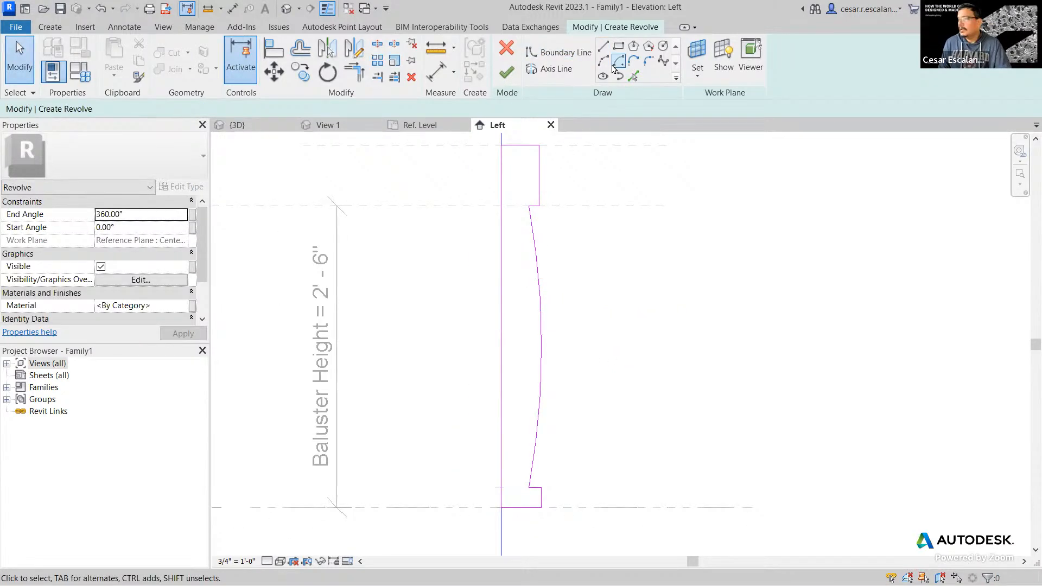
Step: Draw a horizontal guide line from the long arc's midpoint inward, extending past the axis
left_click(603, 46)
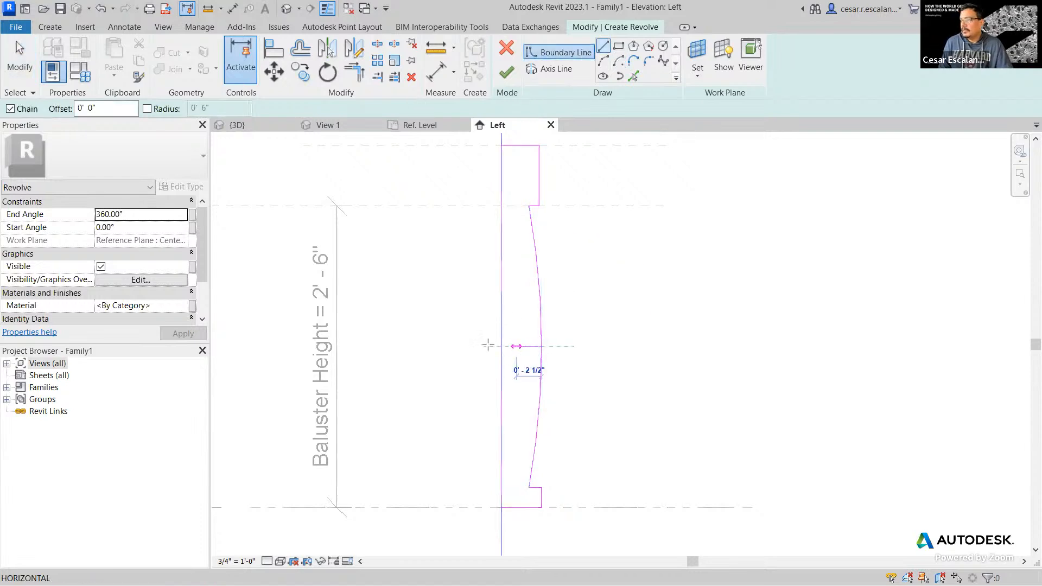
left_click(438, 346)
key("Escape")
key("Escape")
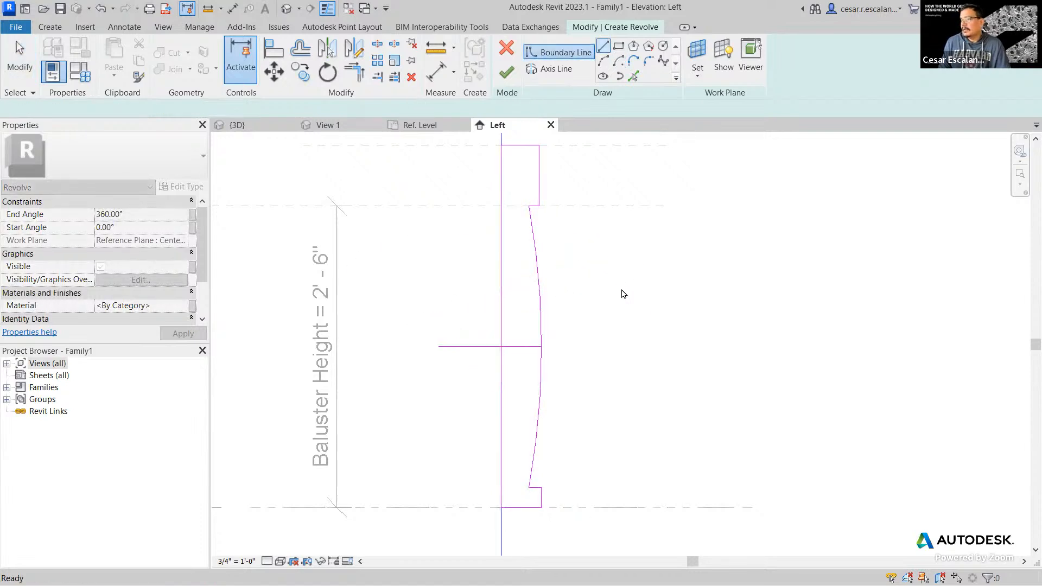
scroll(531, 337, "up", 1)
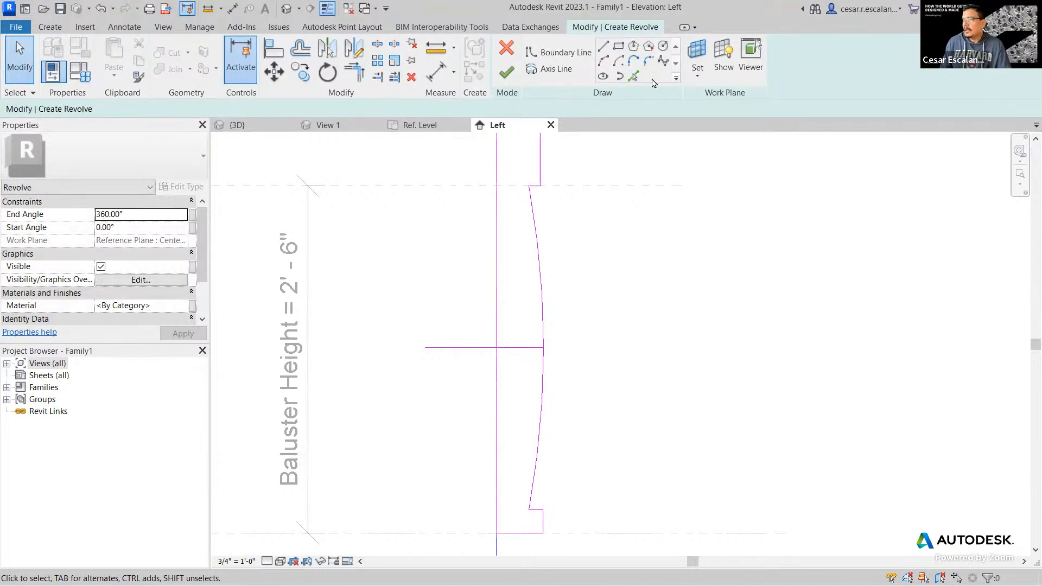
Step: Sketch an arc of about 4 1/8" radius from the upper part of the long arc down and inward to the horizontal guide line
left_click(603, 61)
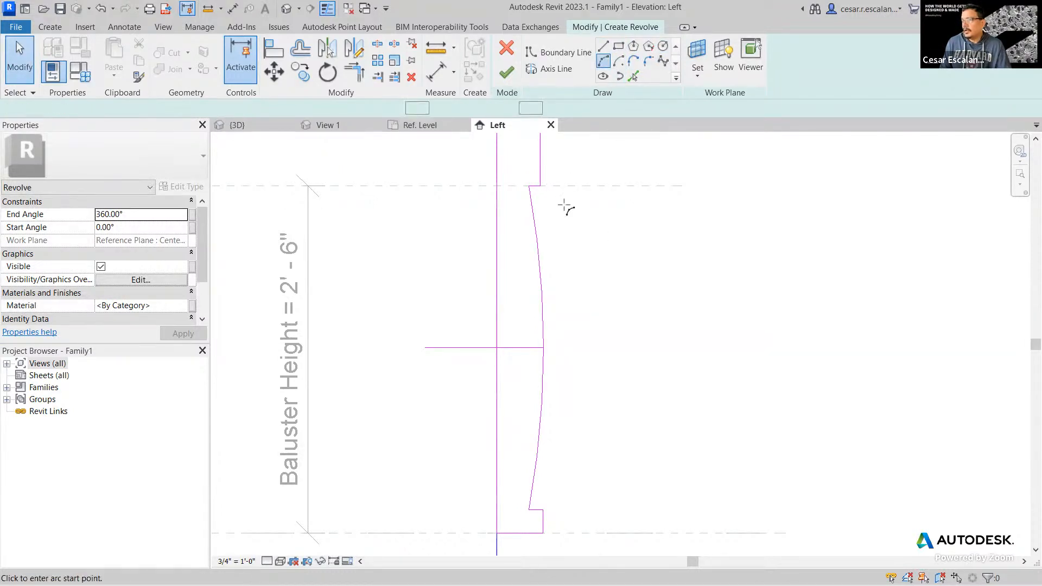
left_click(541, 299)
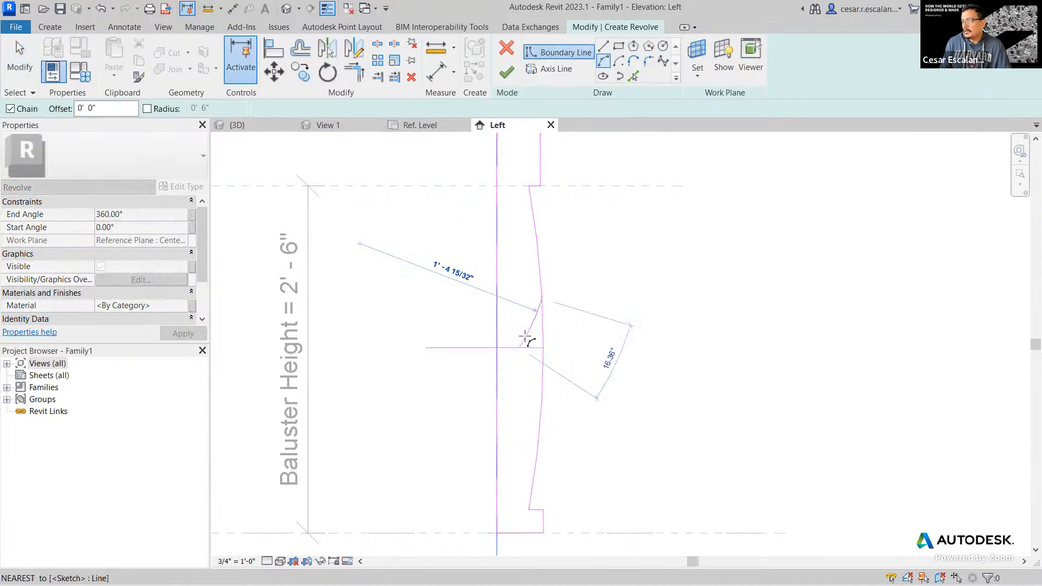
left_click(520, 348)
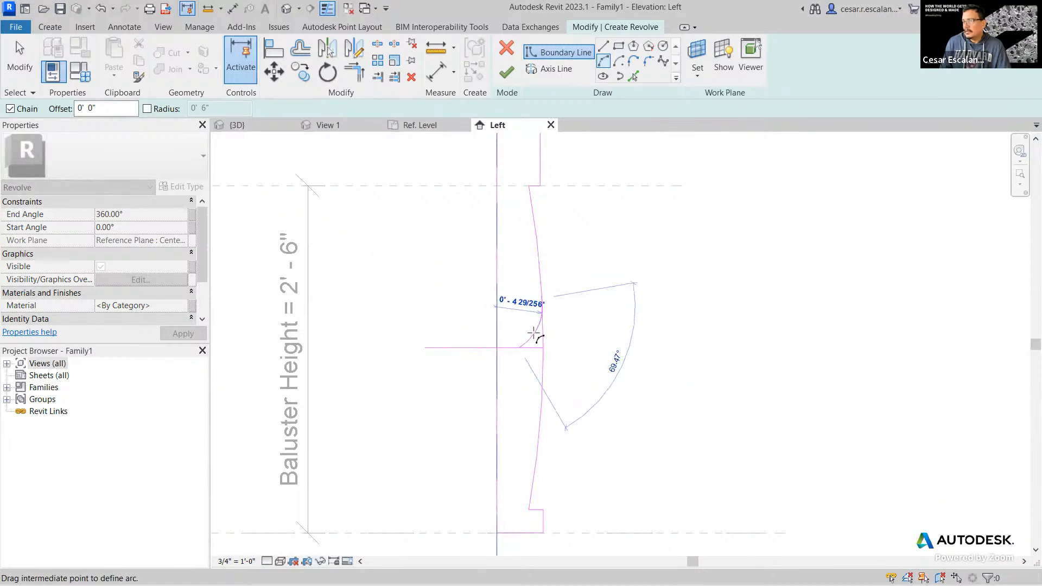
left_click(534, 335)
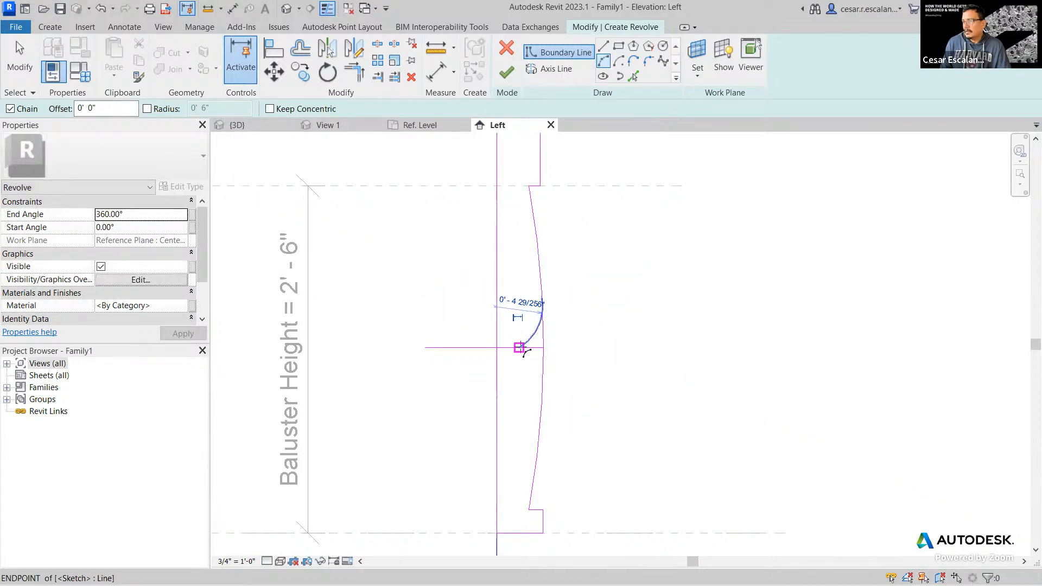
Step: Sketch a second arc of about 4 3/4" radius from the first arc's end on the guide line down and outward to the long arc
left_click(519, 348)
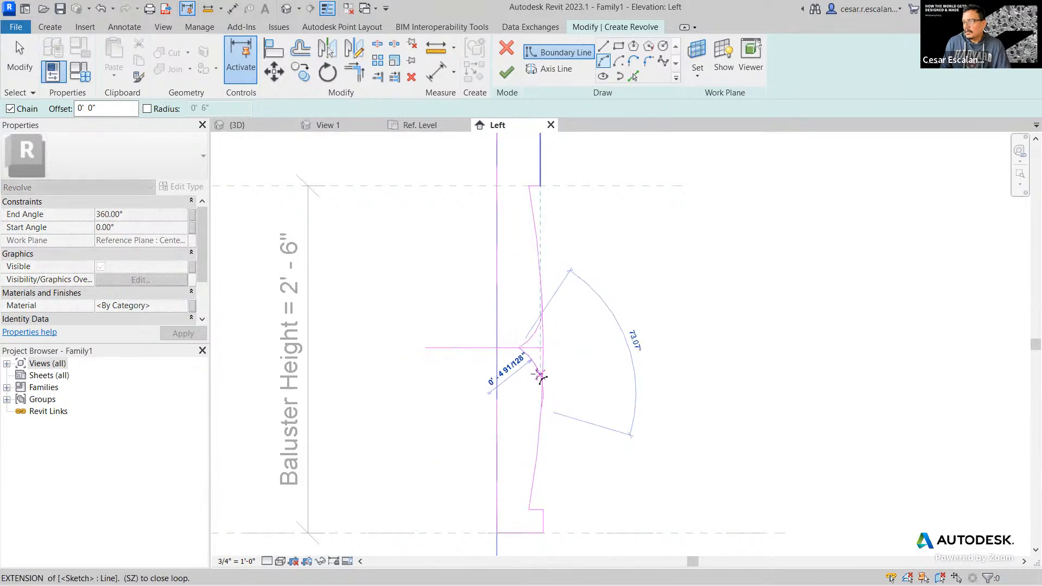
left_click(541, 406)
left_click(538, 377)
key("Escape")
key("Escape")
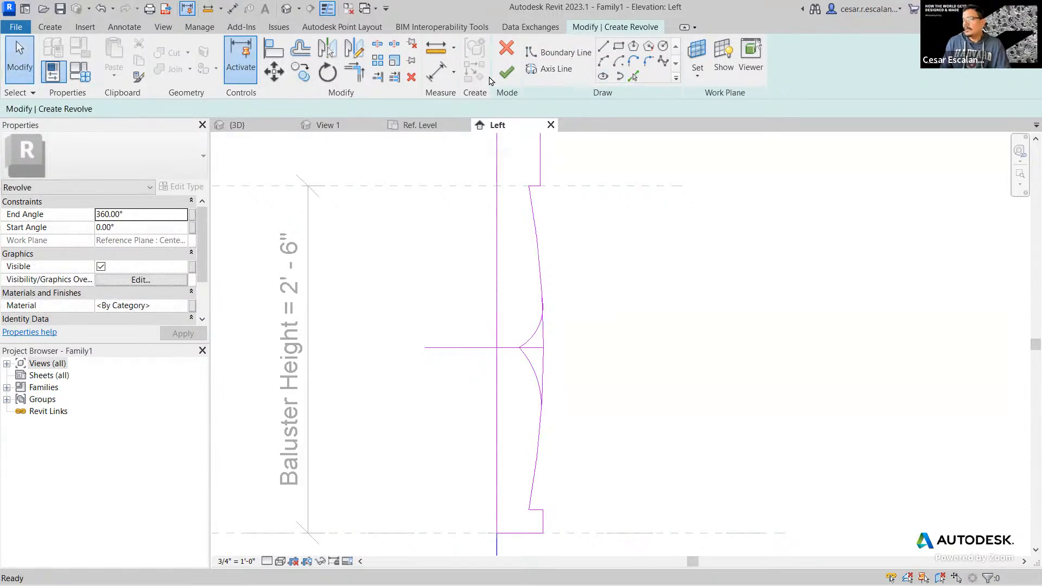
Step: Delete the long arc and draw a shallow outward arc, about 4'-2" radius, from the lower curve's end down to the base step
left_click(541, 255)
key("Delete")
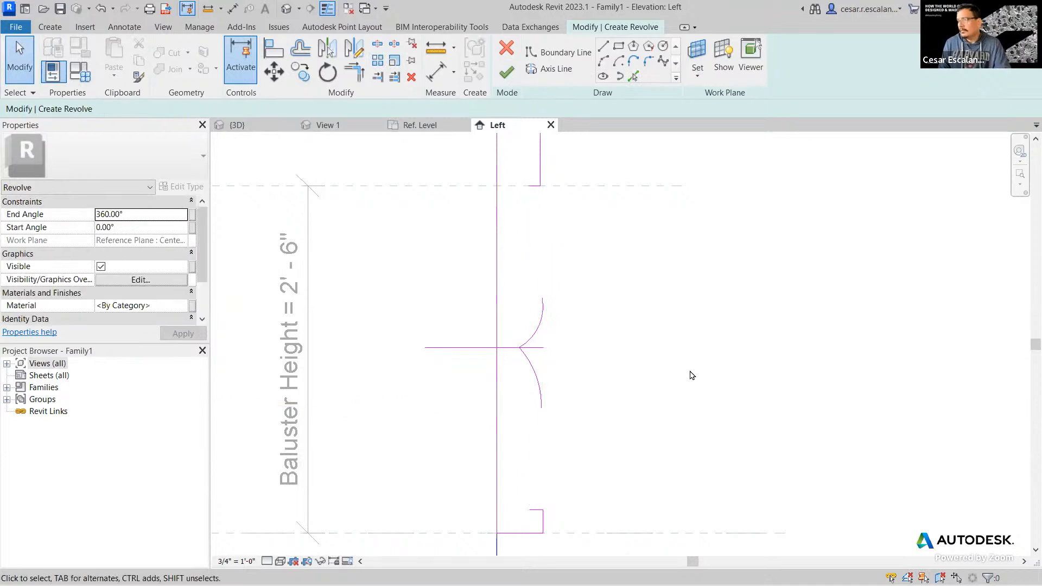
left_click(603, 60)
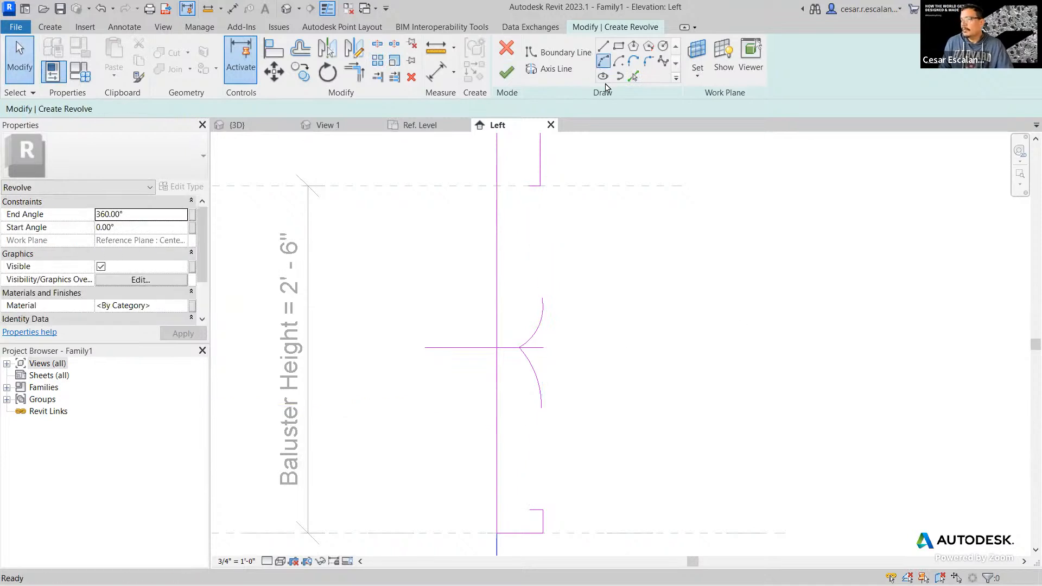
left_click(541, 408)
left_click(531, 509)
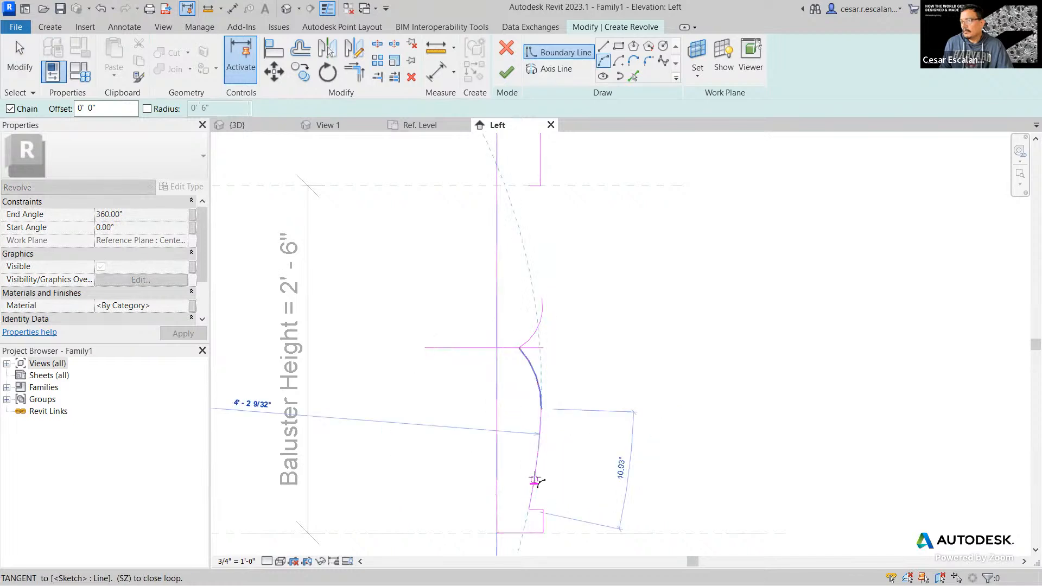
Step: Draw a shallow inward-curving arc from the upper curve's top end up to the inner corner beneath the post's top block
left_click(541, 299)
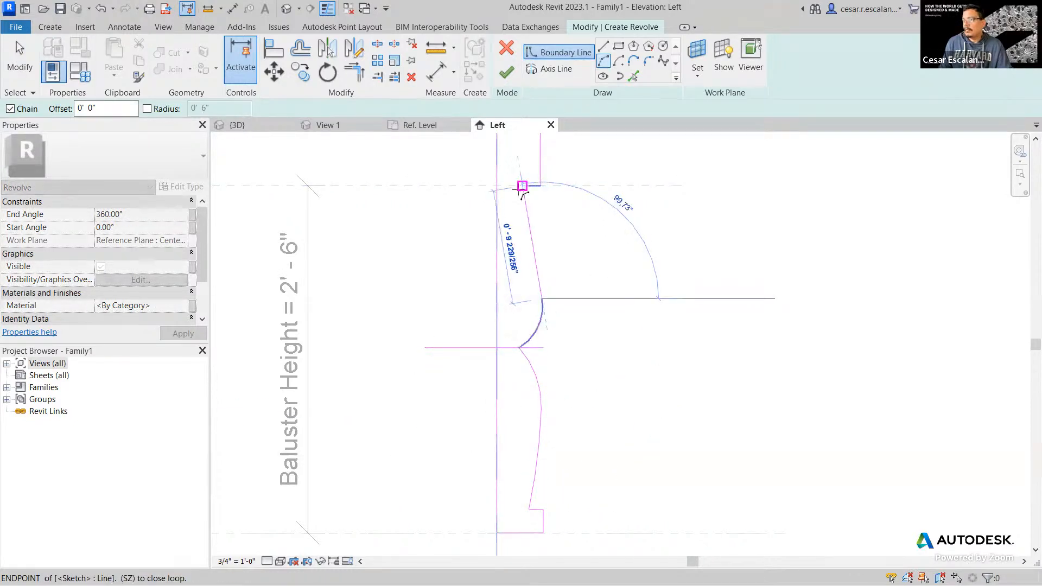
scroll(524, 187, "up", 2)
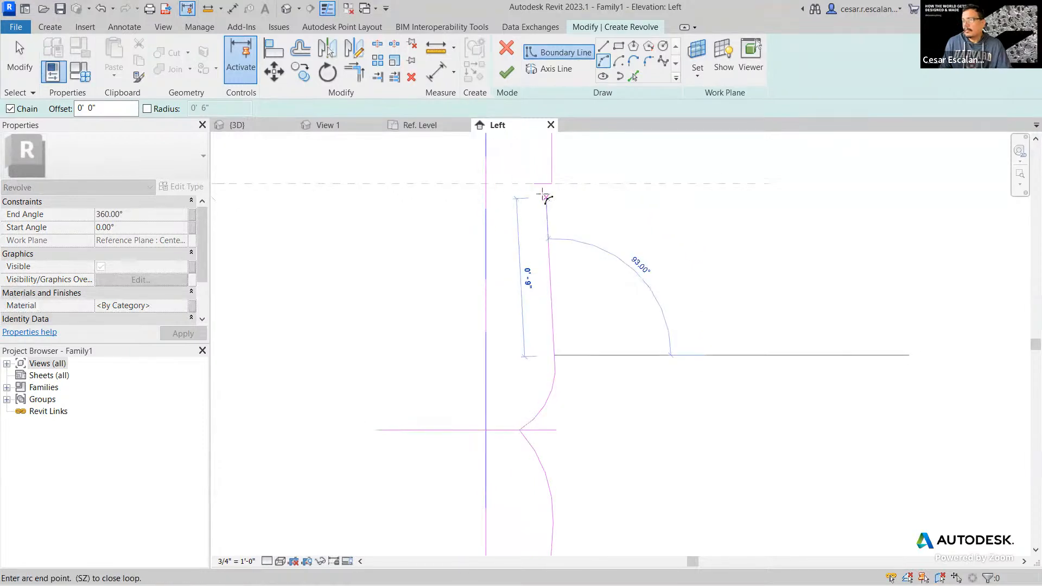
scroll(529, 185, "up", 2)
left_click(531, 179)
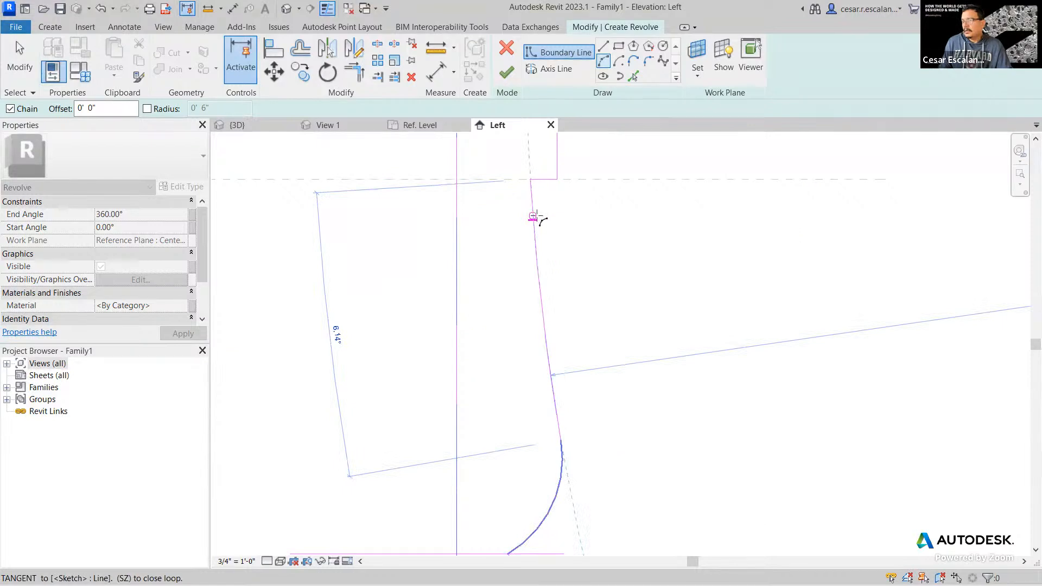
key("Escape")
scroll(668, 421, "down", 3)
key("Escape")
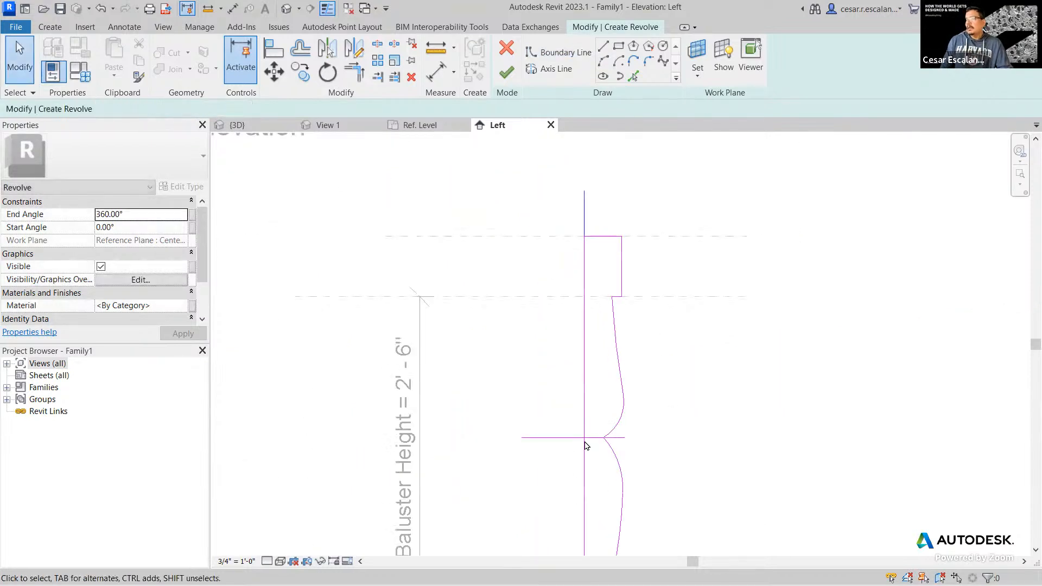
Step: Delete the horizontal guide line at the profile's waist and check that the boundary forms a closed loop
left_click(544, 442)
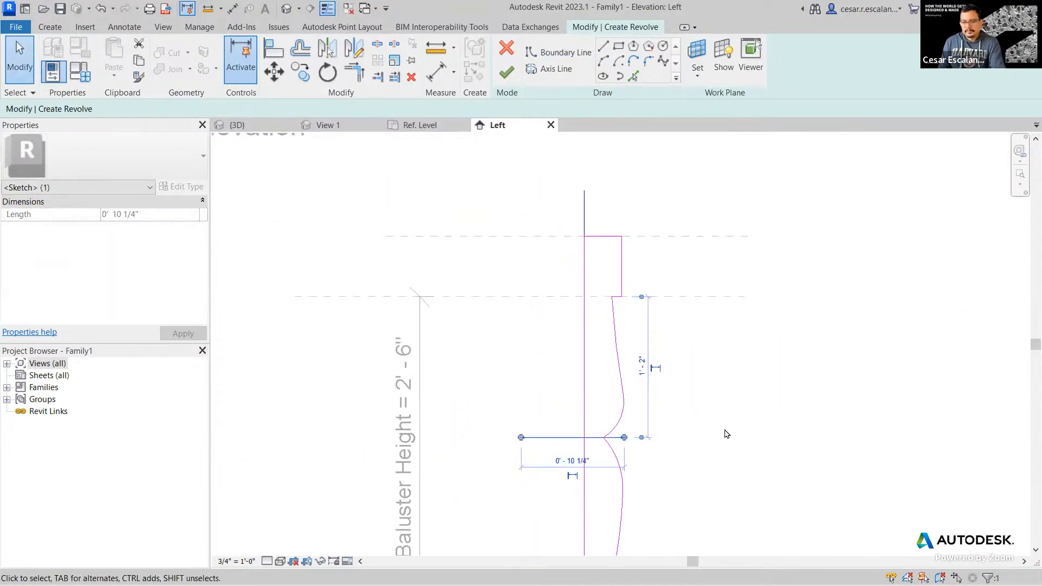
key("Delete")
scroll(726, 430, "down", 3)
middle_click_drag(726, 428, 650, 308)
mouse_move(741, 407)
middle_mouse_down()
mouse_move(739, 449)
mouse_move(732, 444)
middle_mouse_up()
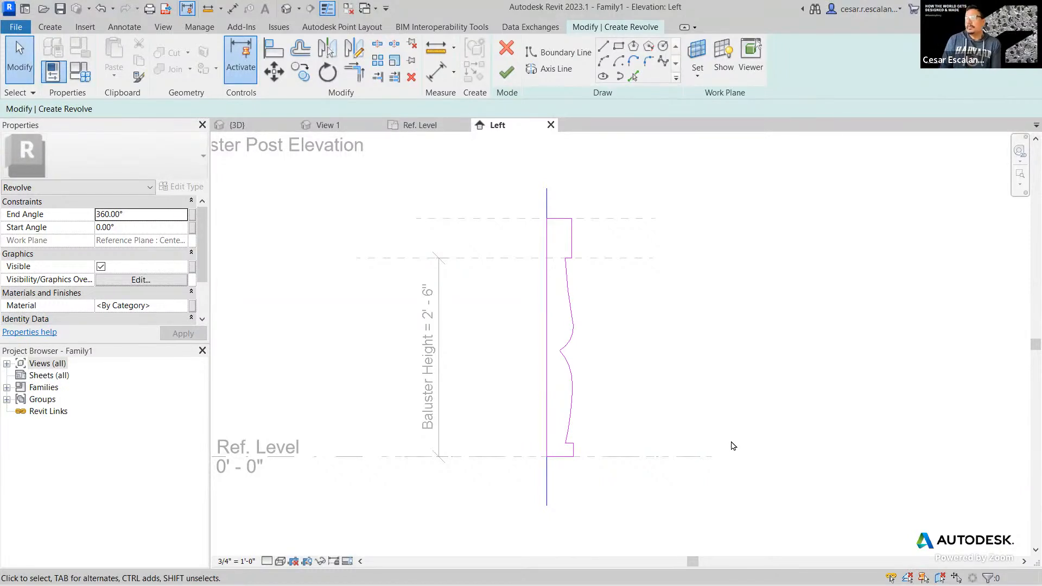
scroll(568, 471, "up", 2)
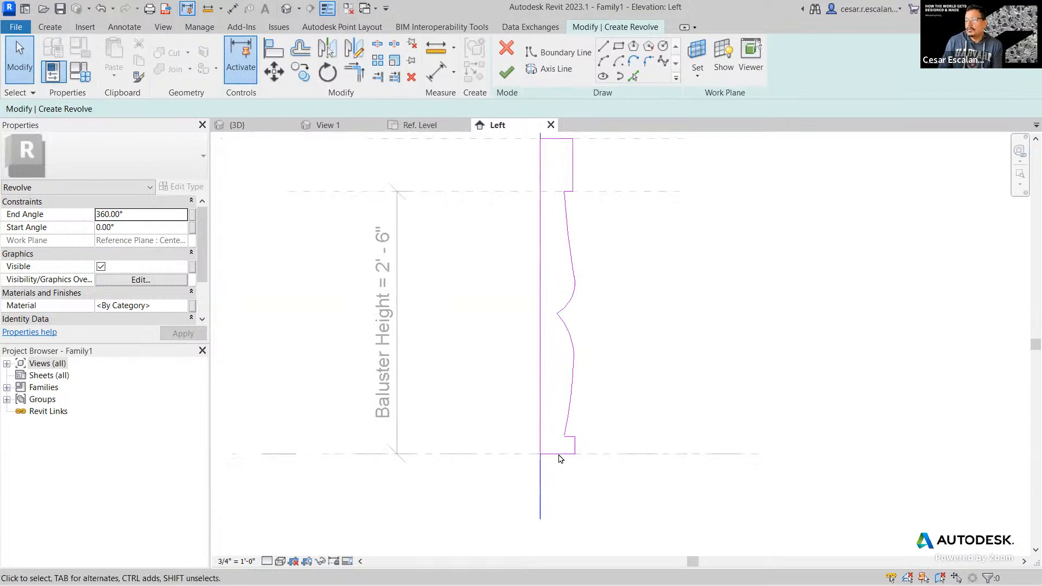
middle_click_drag(624, 353, 605, 420)
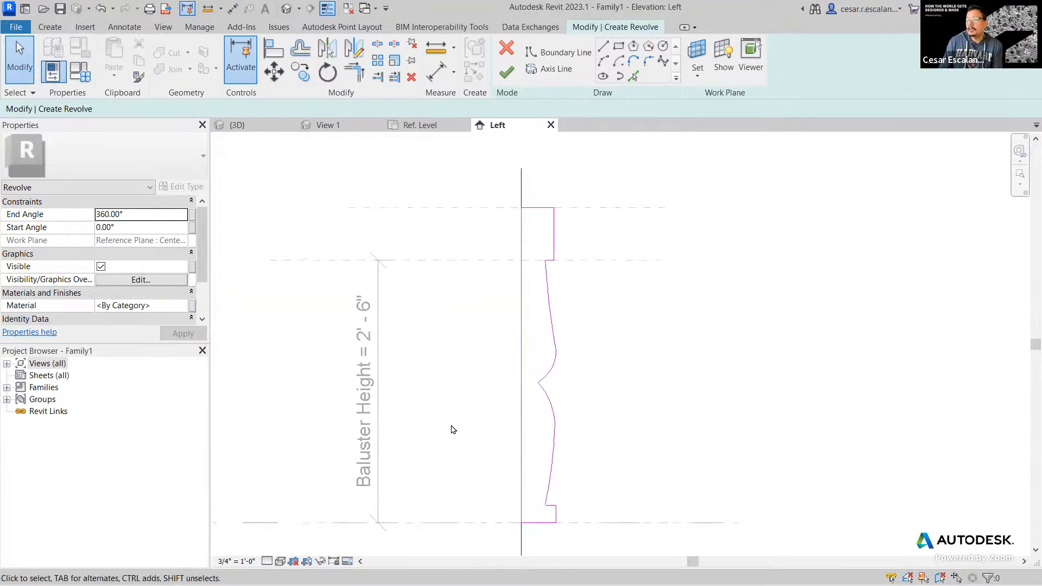
scroll(516, 532, "up", 1)
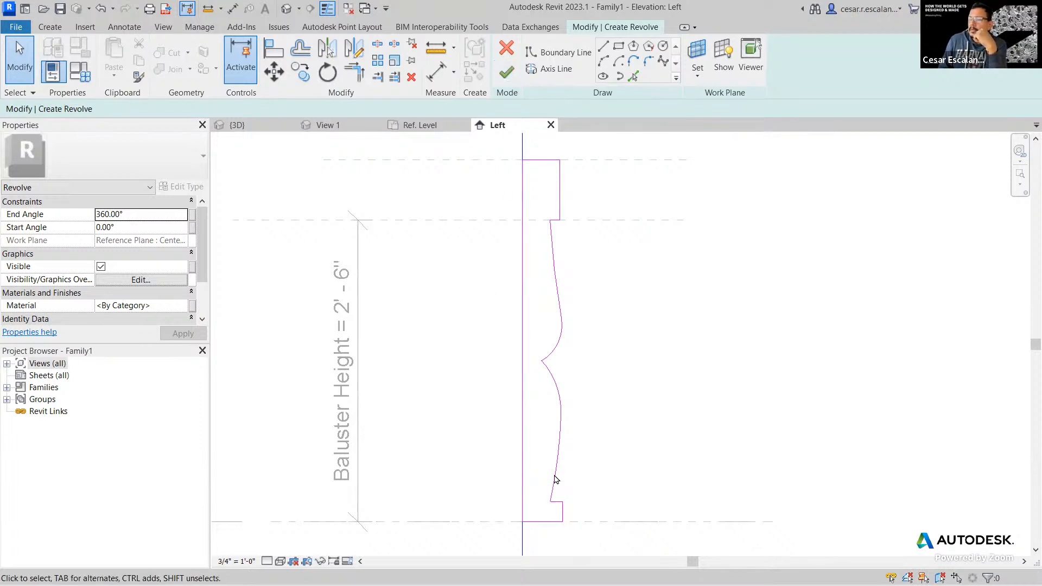
Step: Finish the revolve sketch and display the baluster post in the default 3D view with the Shaded visual style
left_click(506, 73)
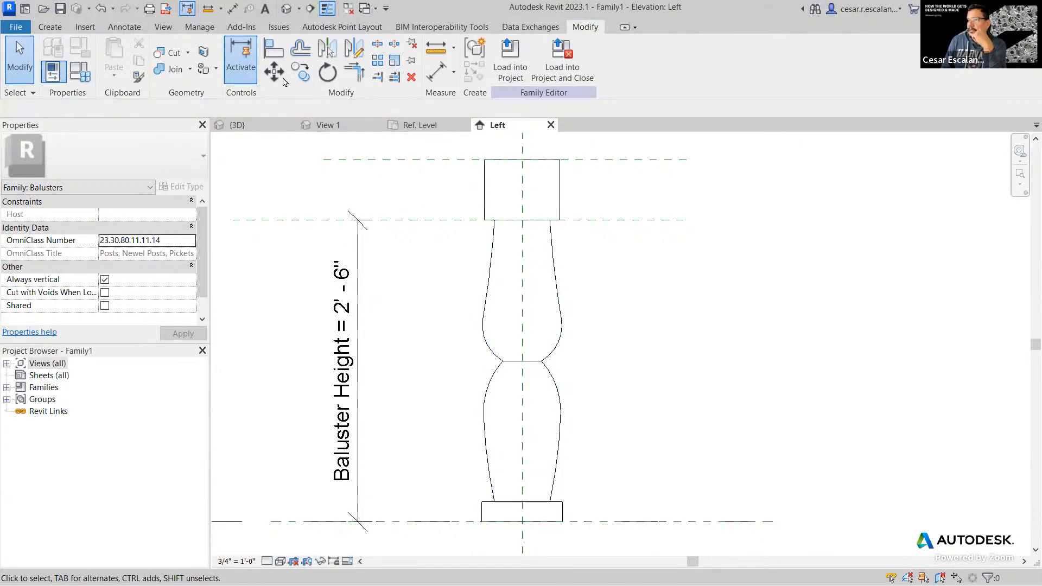
left_click(286, 9)
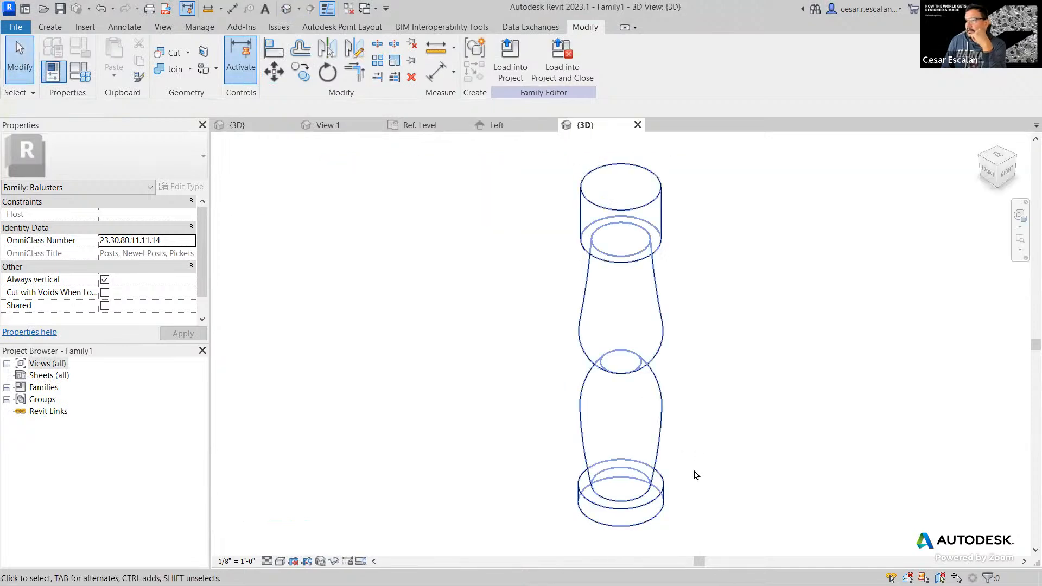
left_click(280, 561)
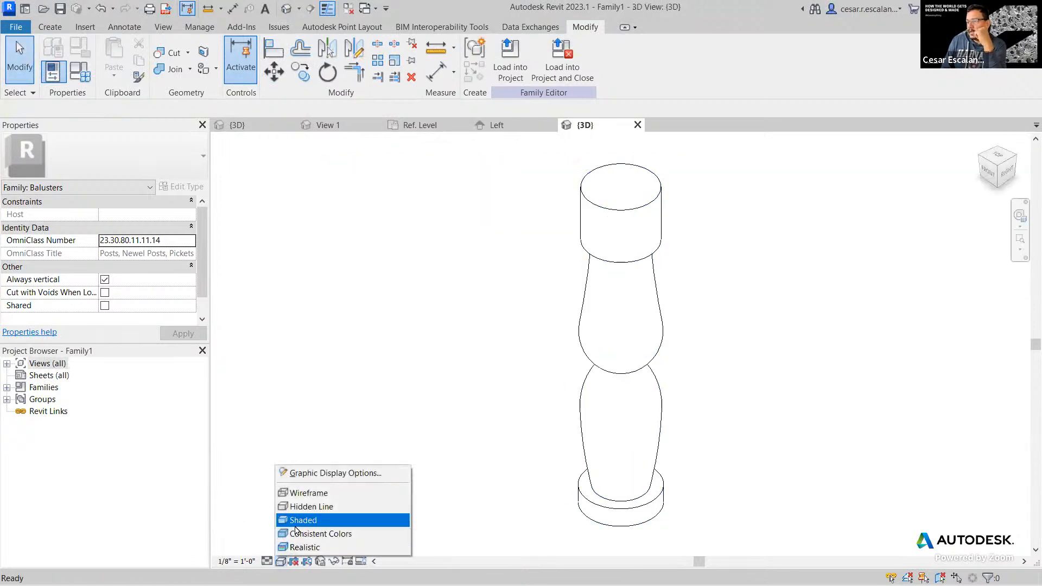
left_click(305, 517)
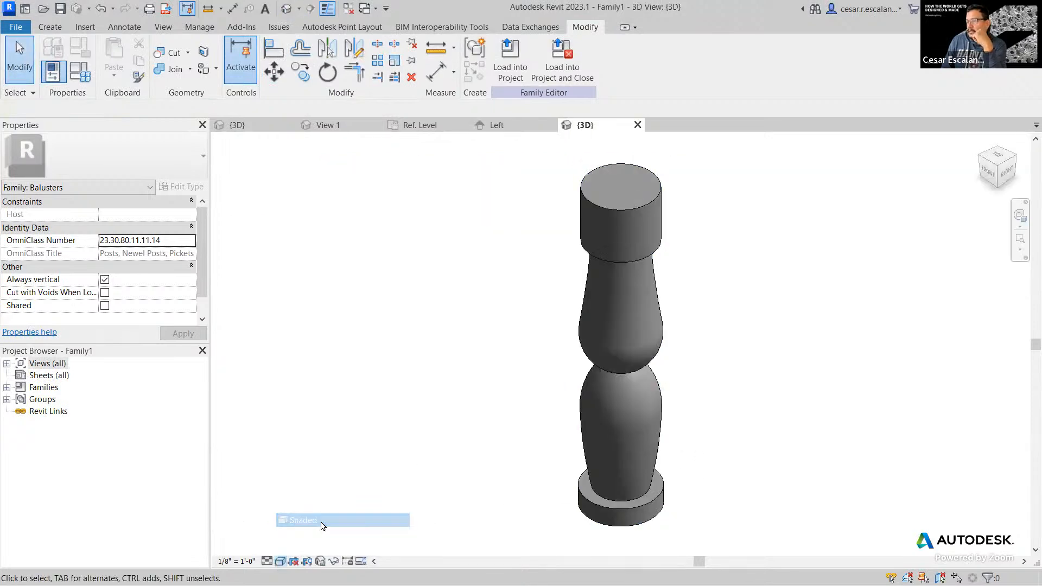
Step: Examine the revolved post by orbiting around it, and return to the Left elevation by closing the 3D view
left_click(650, 495)
middle_click_drag(652, 489, 592, 416, "shift")
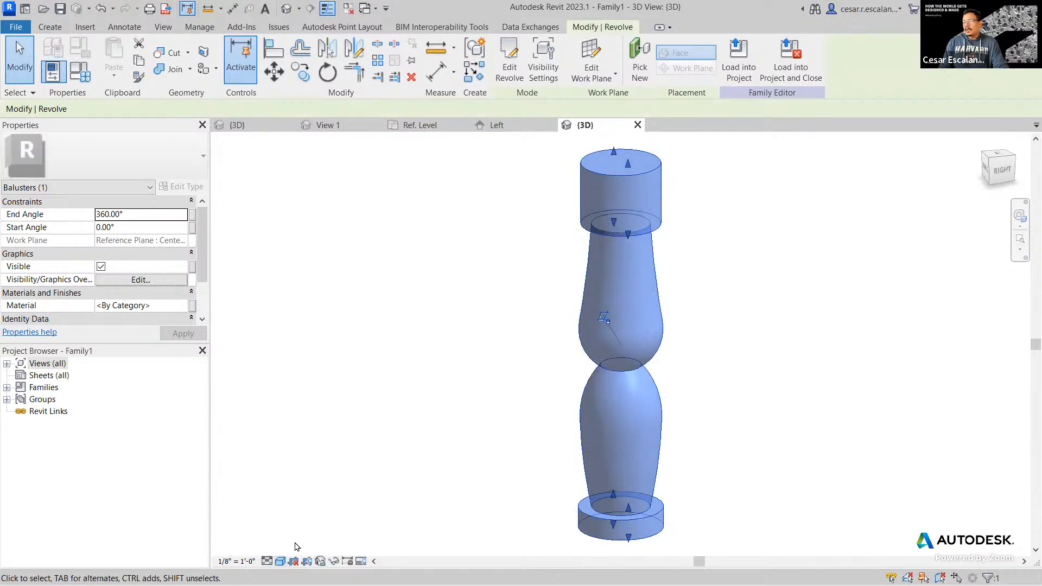
left_click(638, 125)
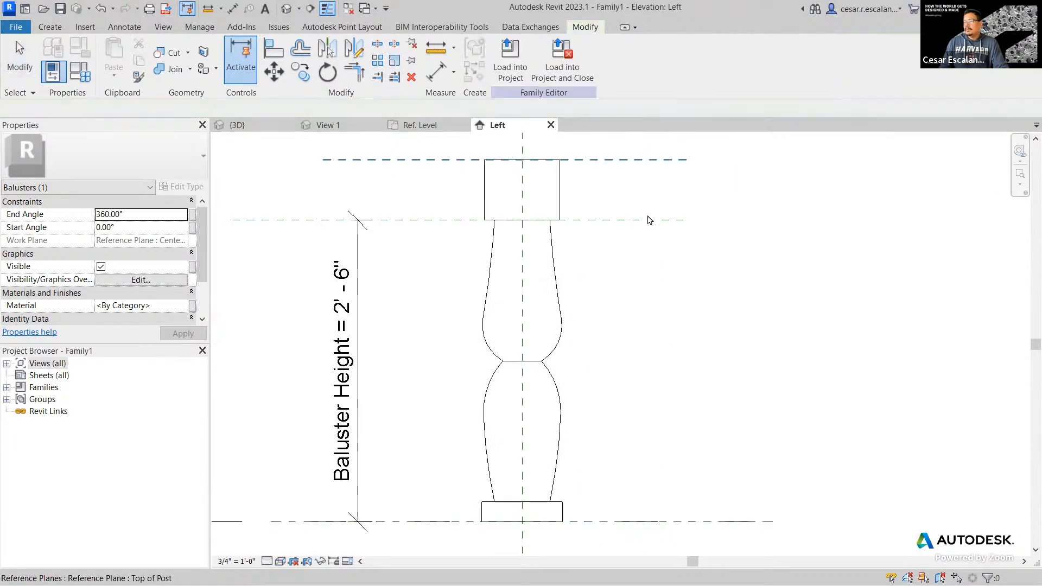
Step: Try moving the Top of Post reference plane up to about 11" above the plane below it, and undo the move
middle_click_drag(648, 236, 678, 312)
left_click(659, 239)
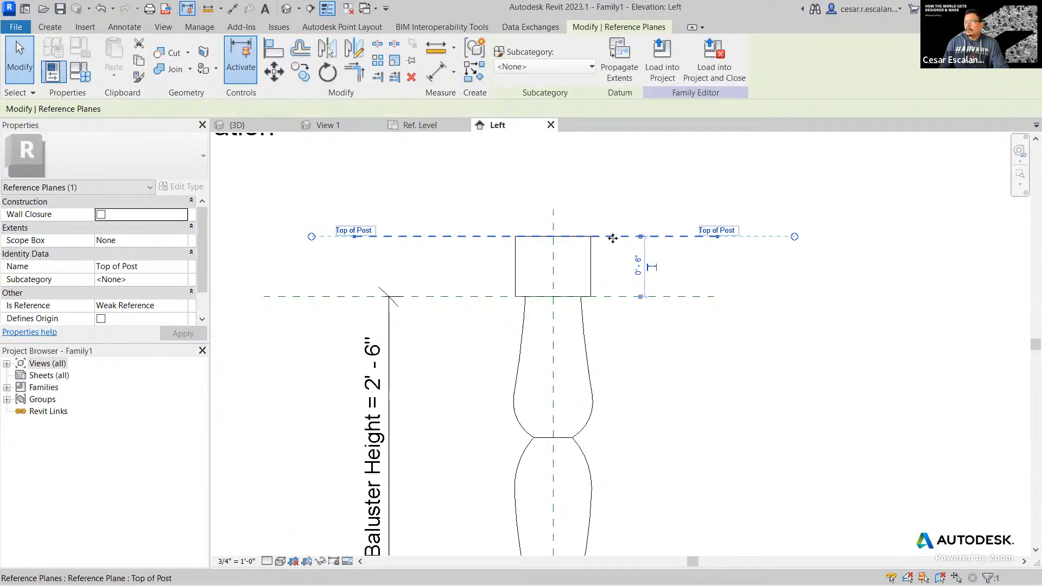
left_click_drag(612, 237, 616, 187)
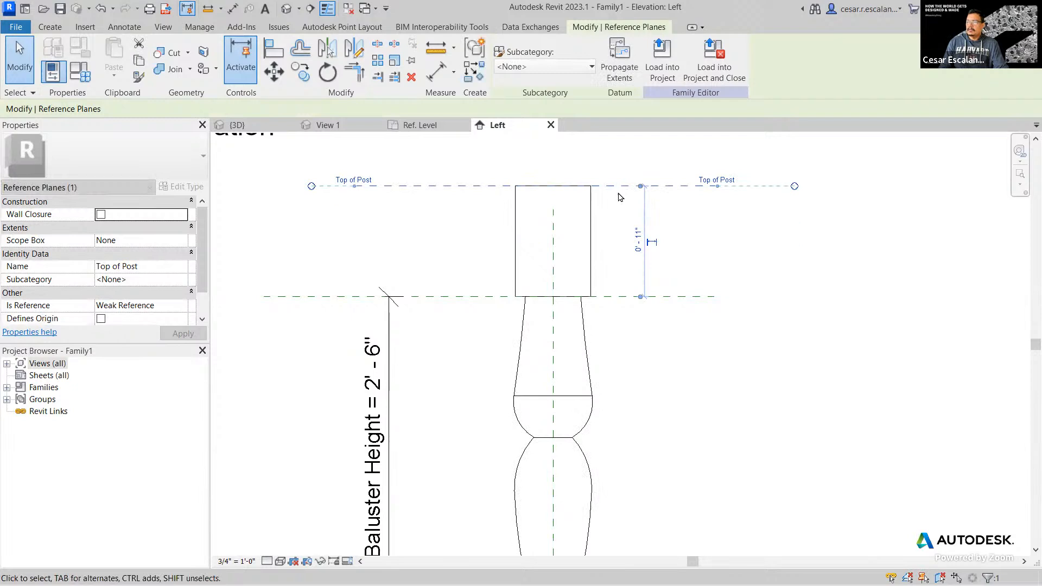
left_click(100, 8)
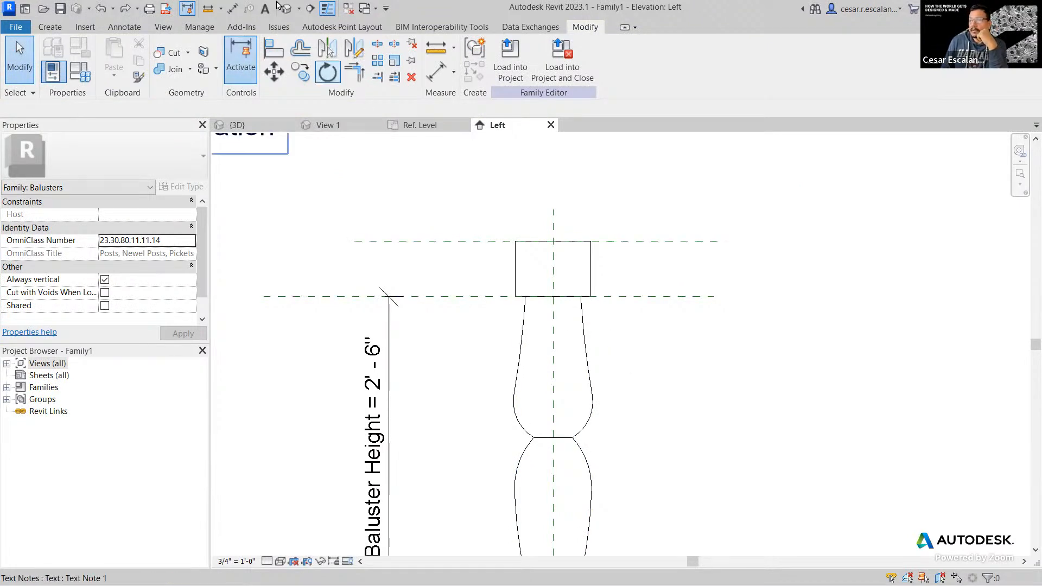
Step: Place an aligned dimension between the Ref. Level and the Top of Post reference plane, and delete it
left_click(234, 8)
scroll(591, 201, "down", 2)
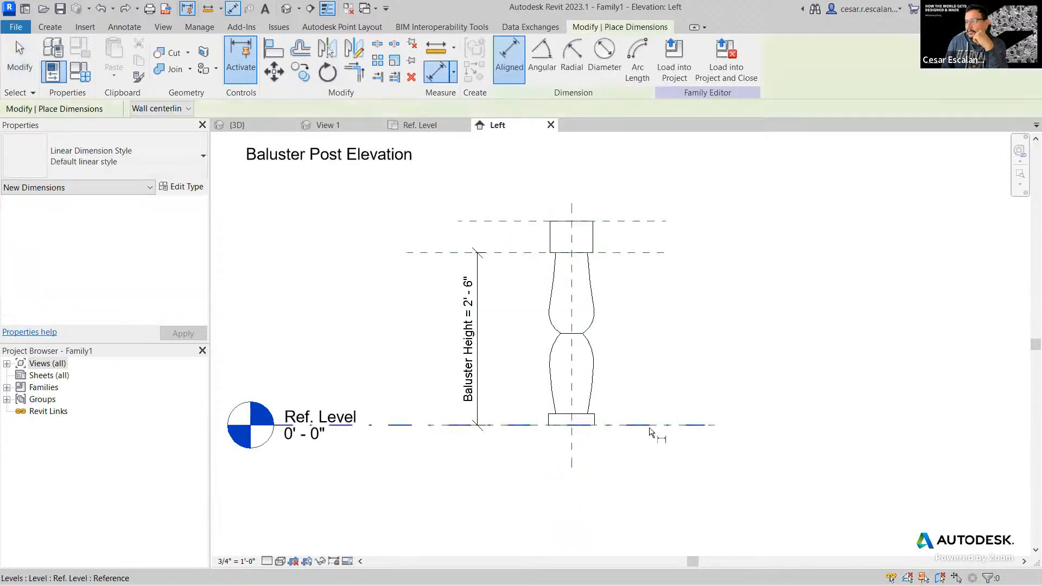
left_click(640, 221)
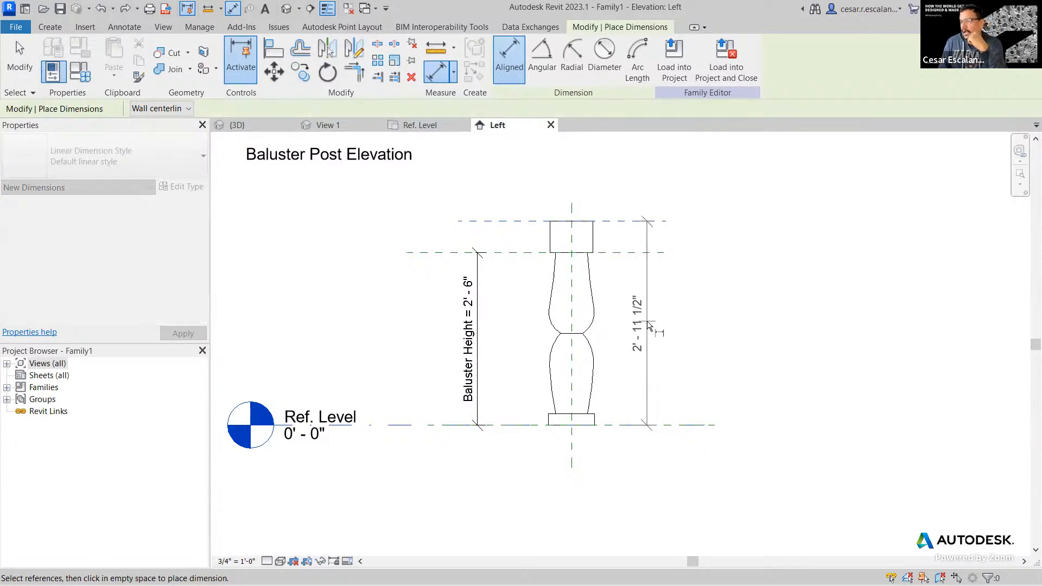
left_click(649, 326)
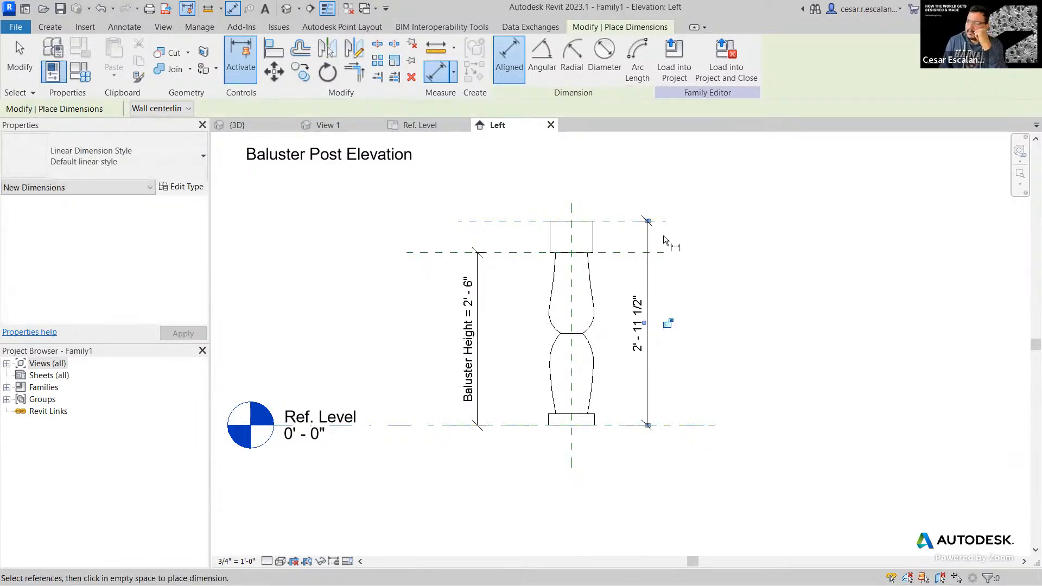
scroll(649, 225, "up", 2)
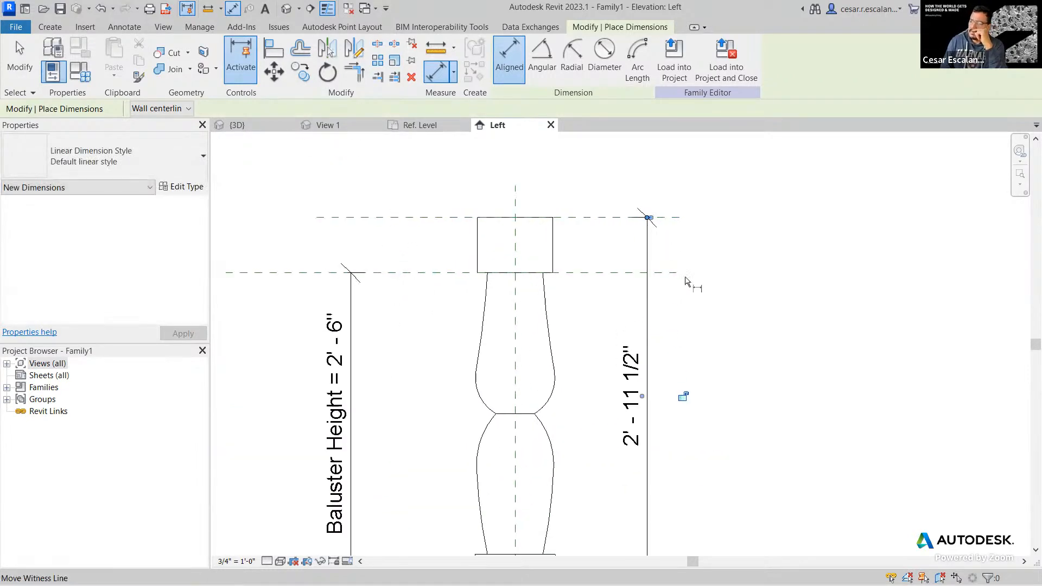
key("Escape")
left_click(646, 318)
key("Delete")
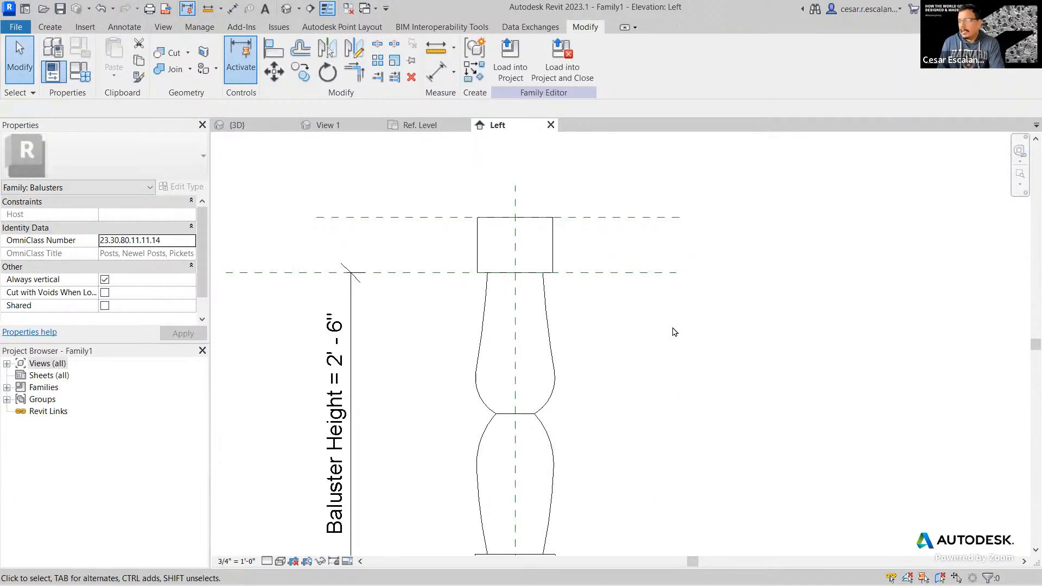
scroll(673, 331, "down", 3)
scroll(673, 333, "up", 3)
scroll(673, 333, "up", 1)
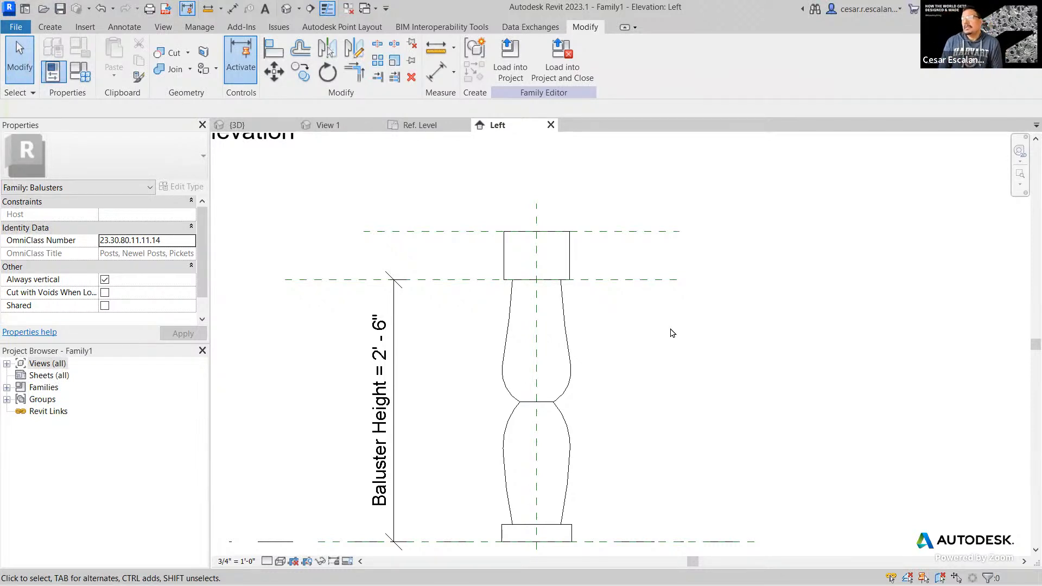
left_click(621, 231)
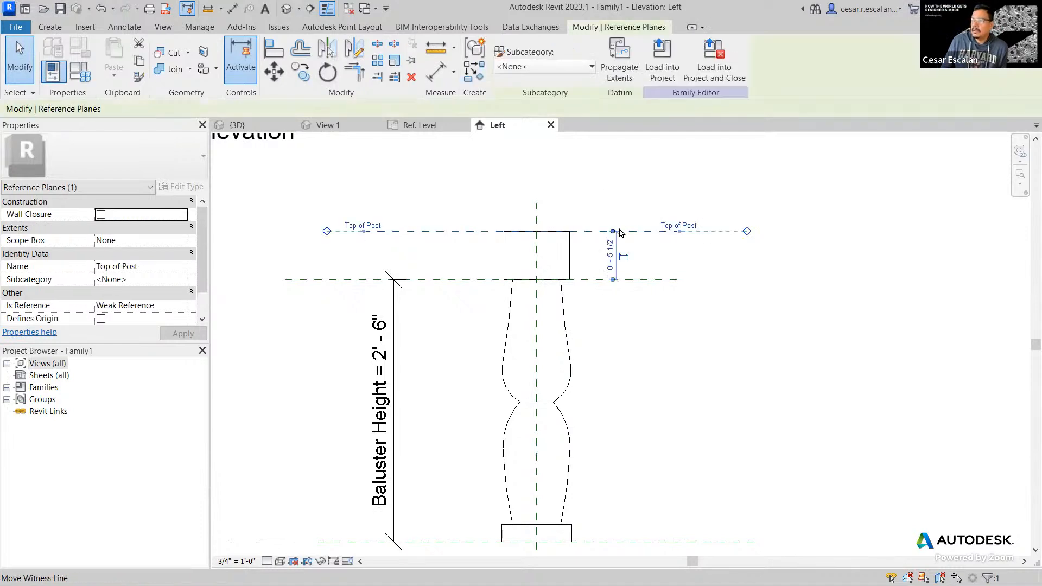
left_click(234, 12)
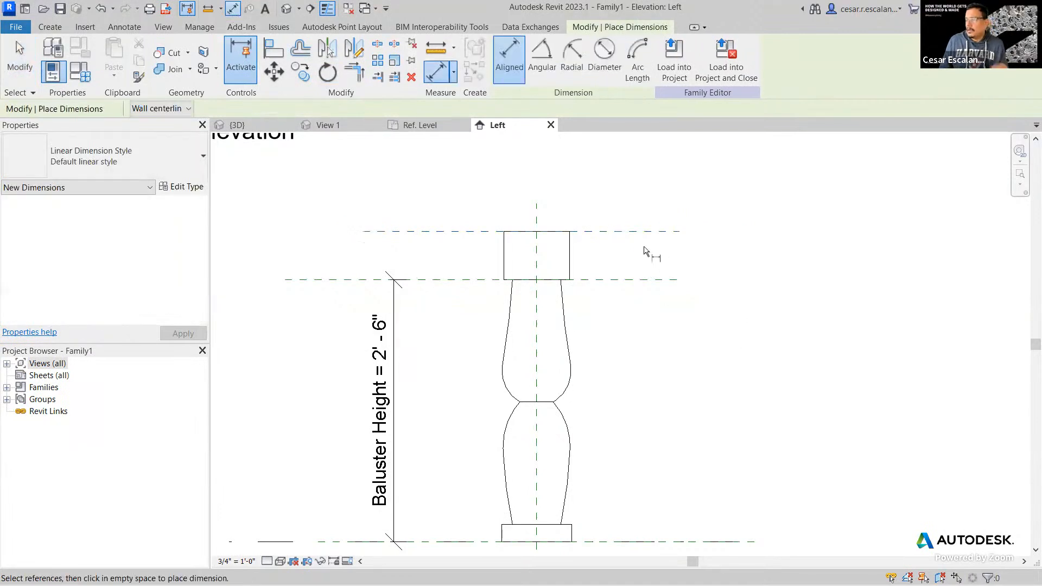
key("Escape")
key("Escape")
Step: Set the Top of Post reference plane's height above the Ref. Level to 3' 6" using its temporary dimension
left_click(640, 231)
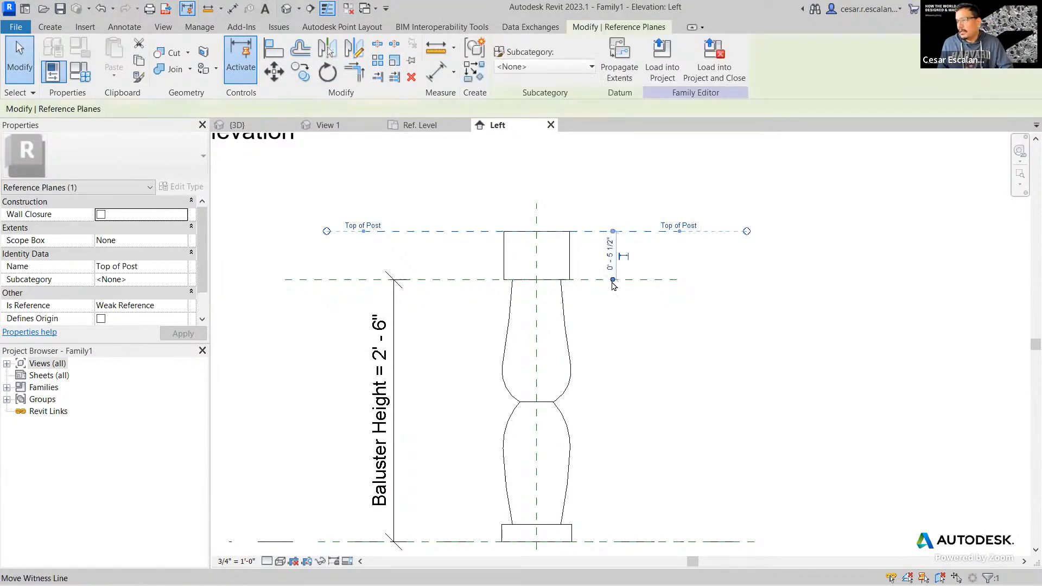
left_click_drag(613, 280, 604, 542)
left_click(663, 485)
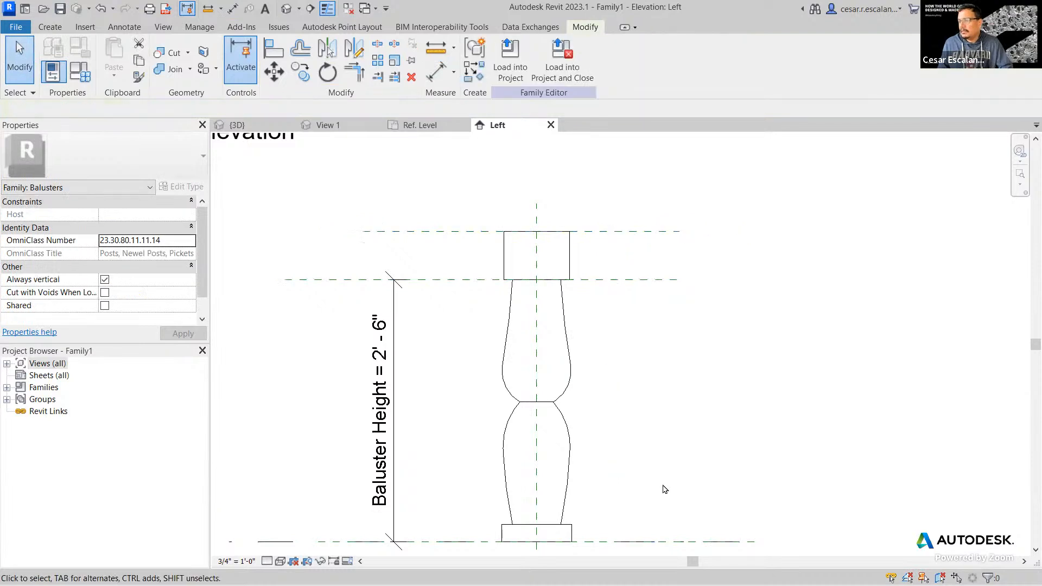
left_click(618, 232)
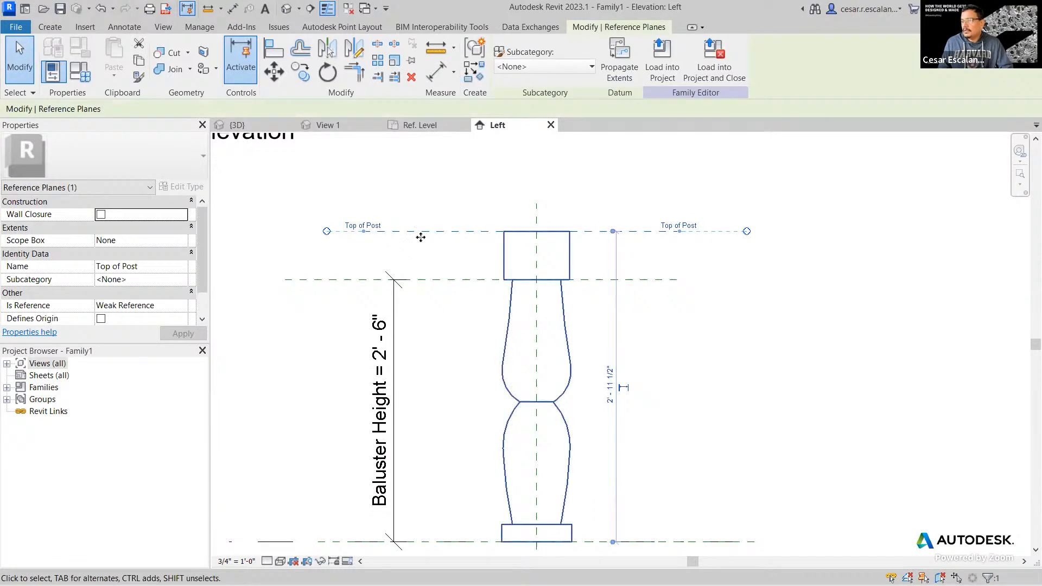
left_click(610, 385)
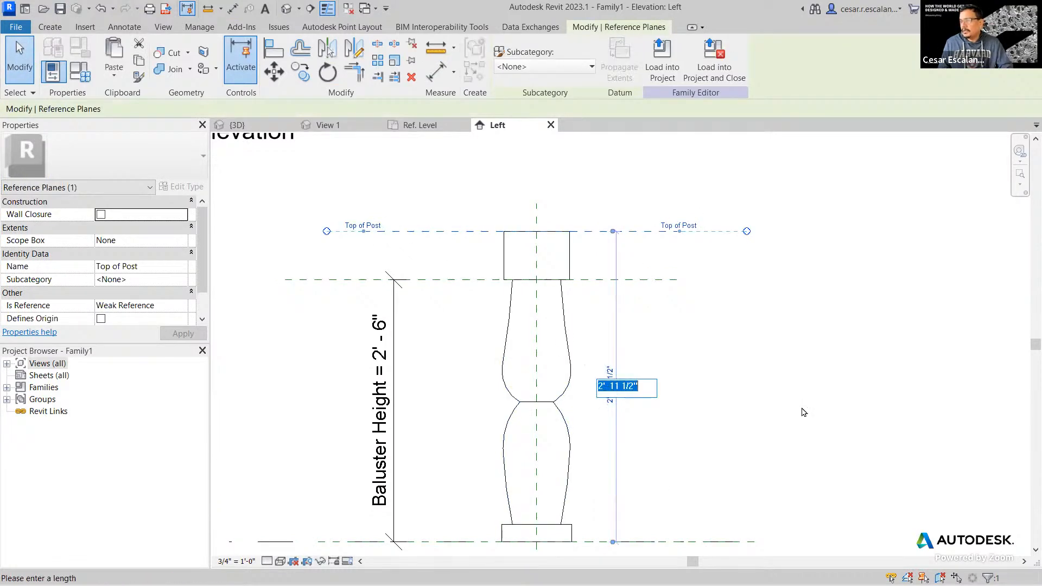
type("3")
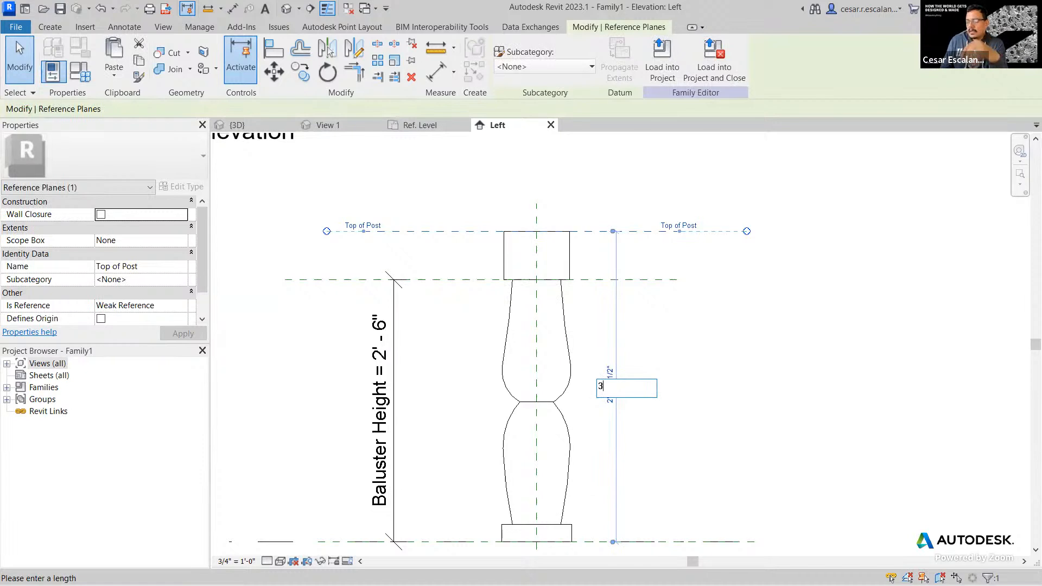
type("6")
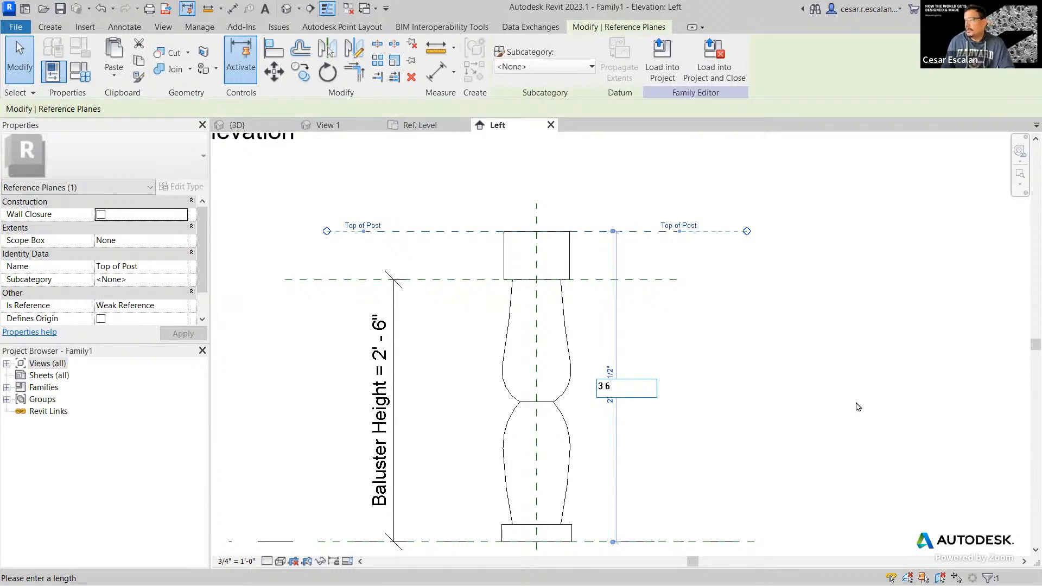
key("Return")
left_click(721, 378)
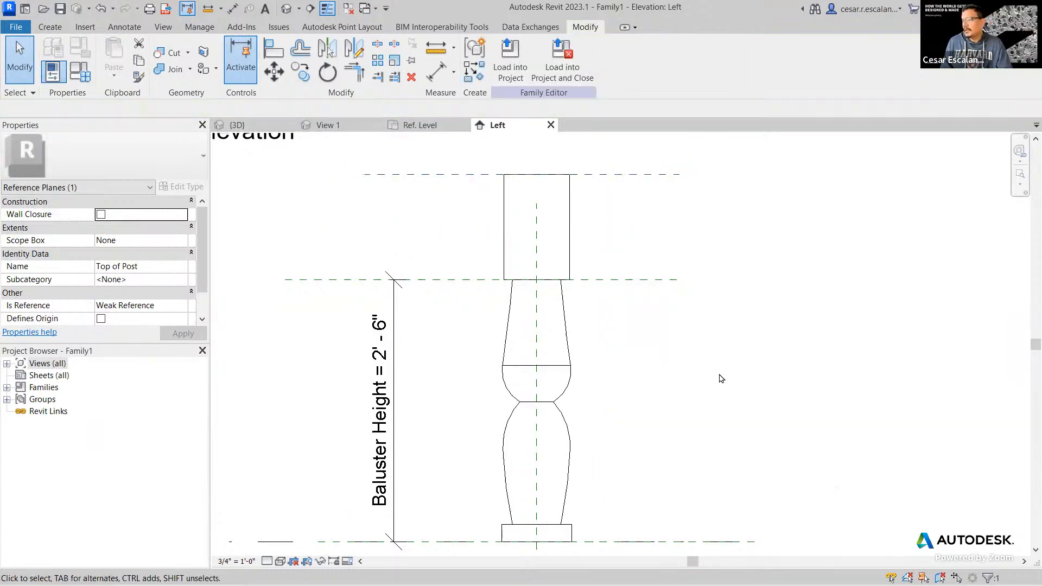
Step: Examine the heightened post in the default 3D view, and return to the Left elevation by closing that view
left_click(547, 371)
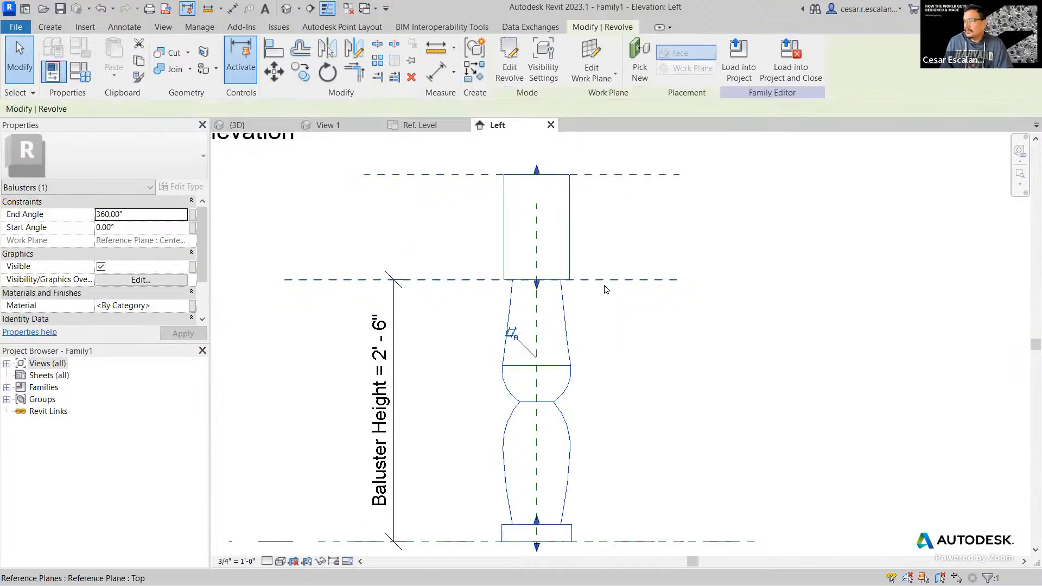
left_click(670, 302)
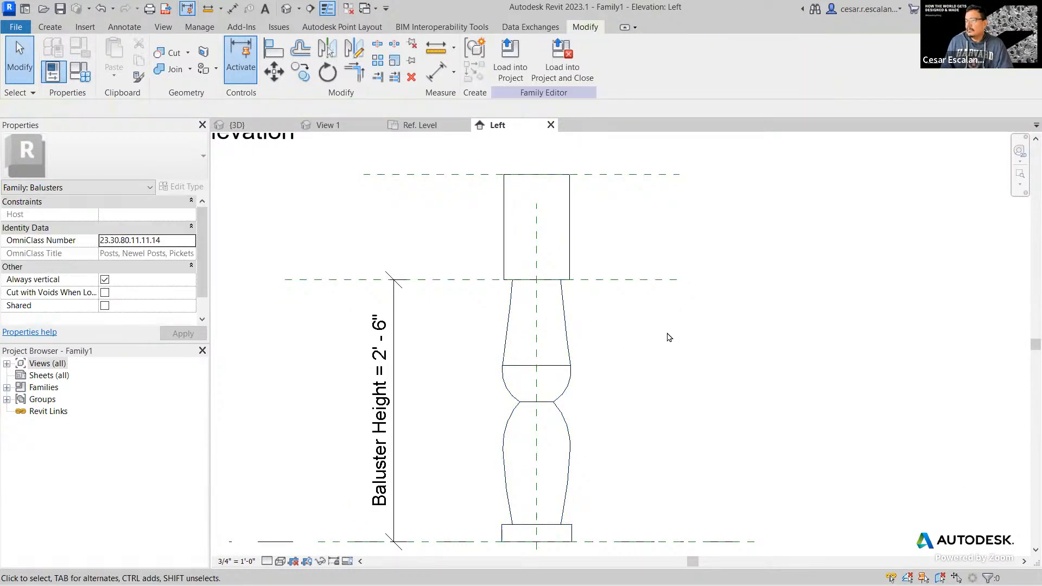
scroll(669, 337, "down", 1)
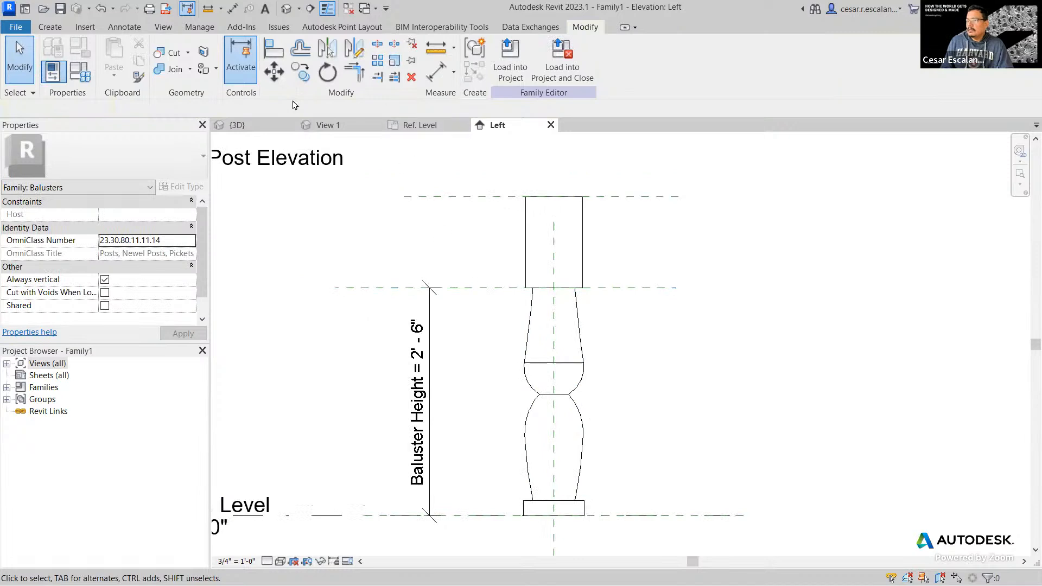
left_click(286, 9)
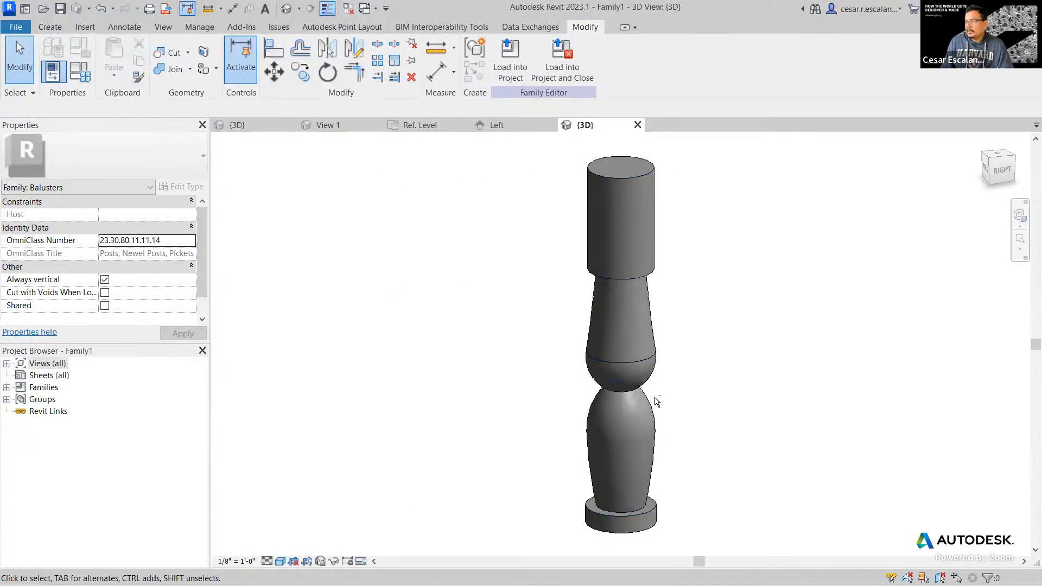
scroll(648, 358, "up", 3)
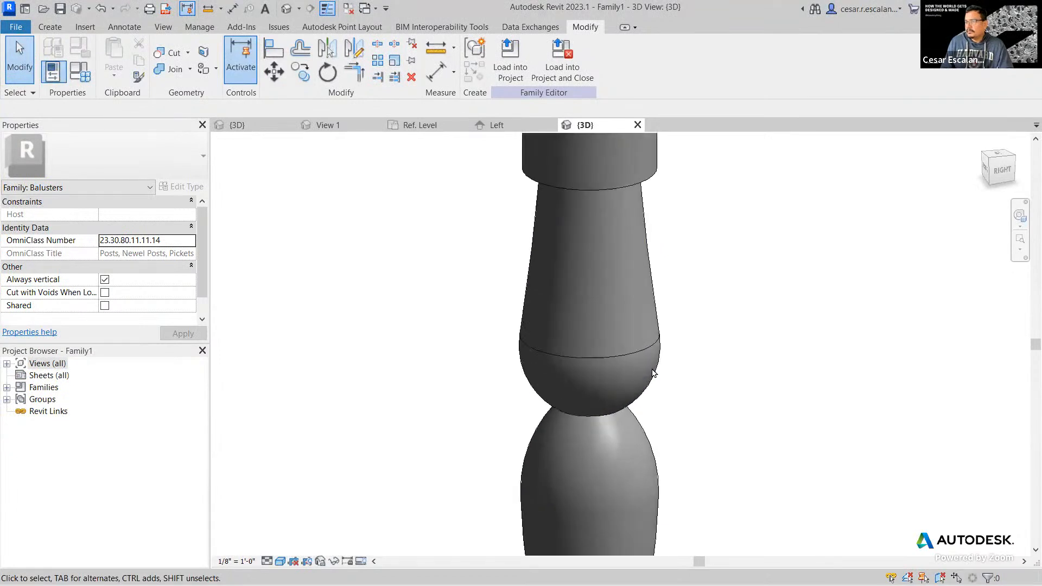
scroll(653, 372, "down", 4)
middle_click_drag(656, 374, 629, 413)
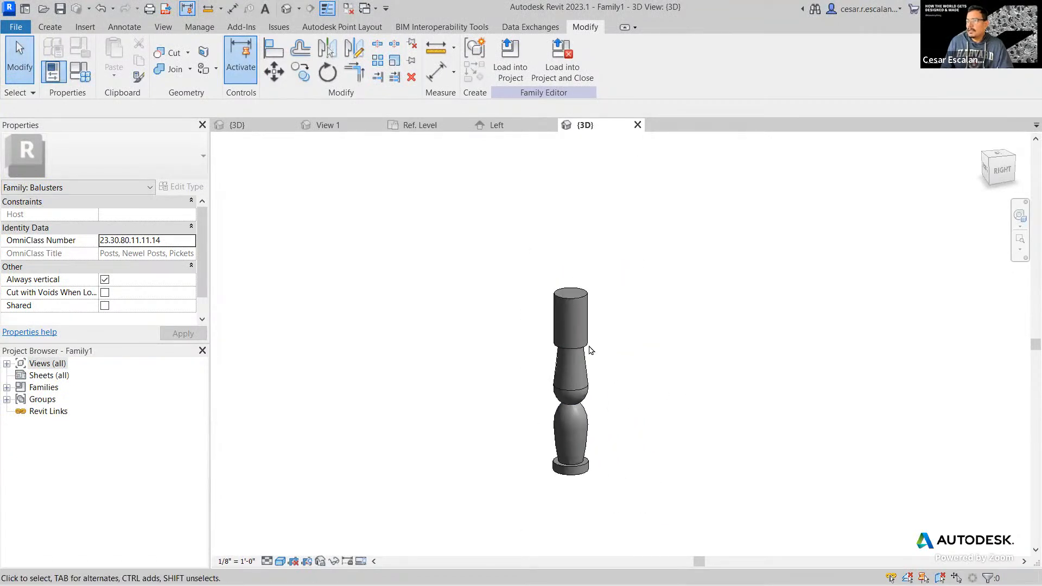
scroll(605, 252, "up", 2)
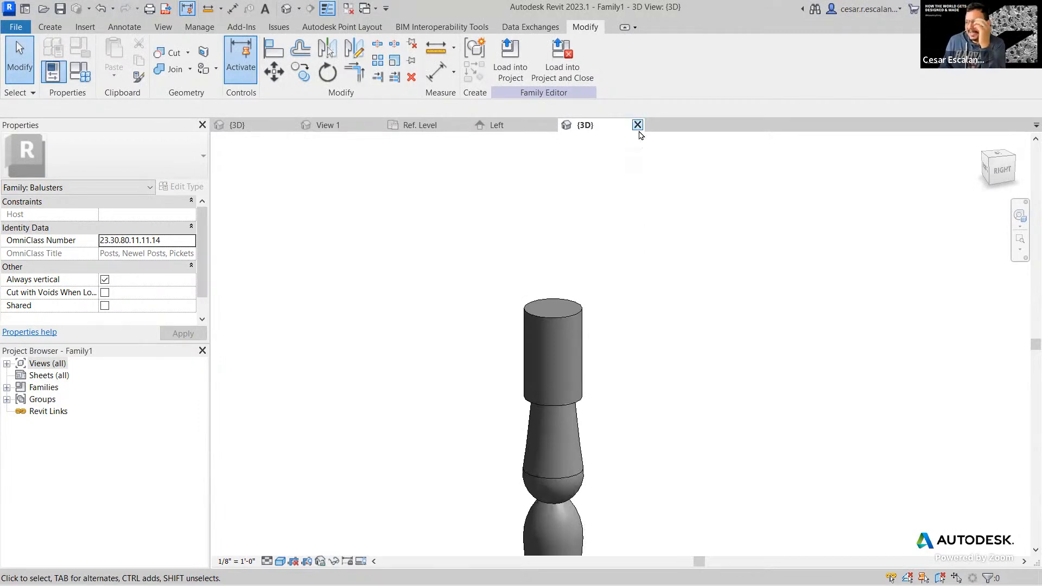
left_click(638, 126)
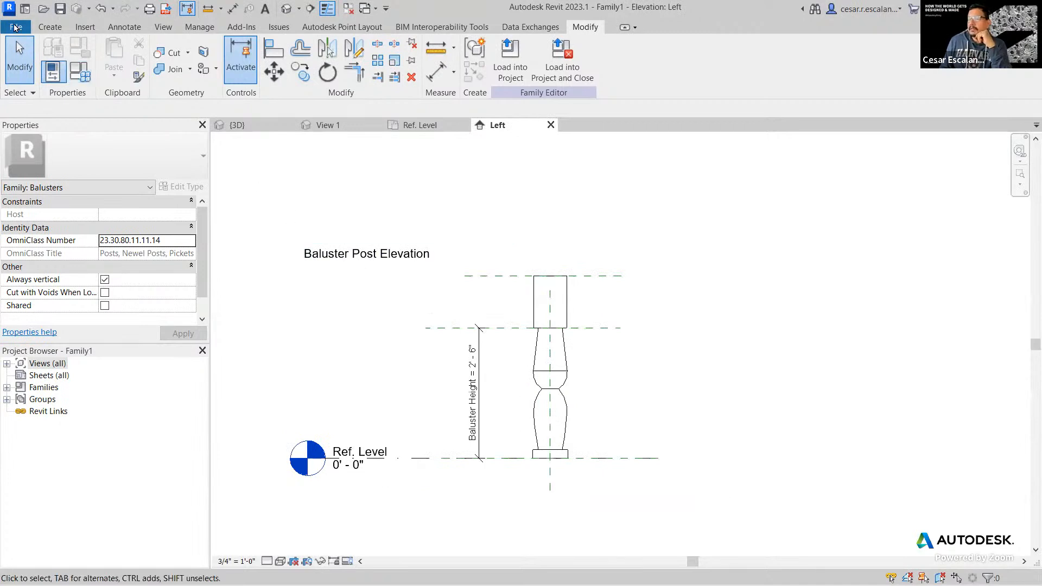
Step: Save the baluster post family as ClassicPost in the Railing folder
left_click(14, 28)
mouse_move(72, 214)
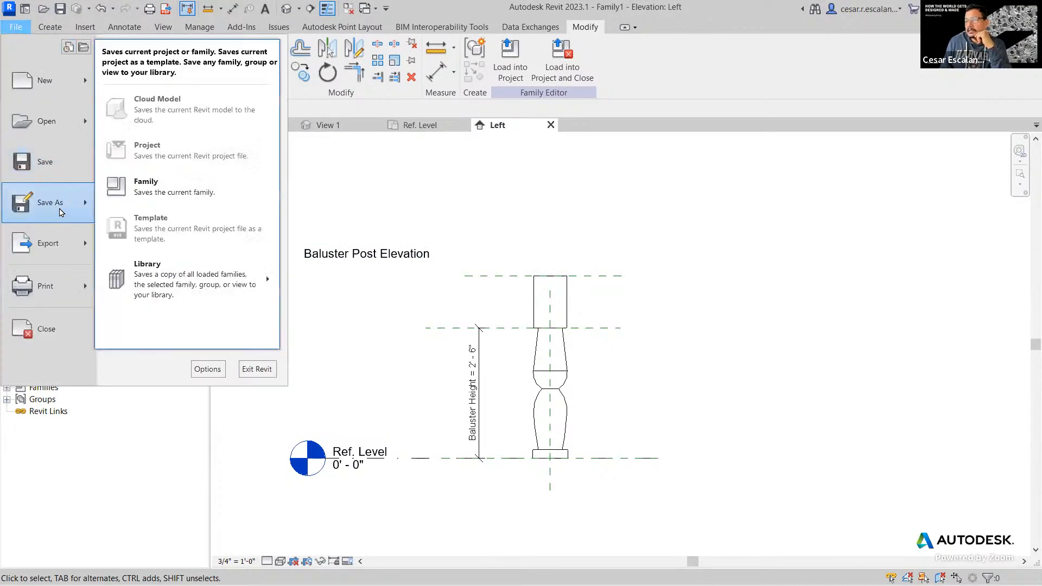
left_click(162, 179)
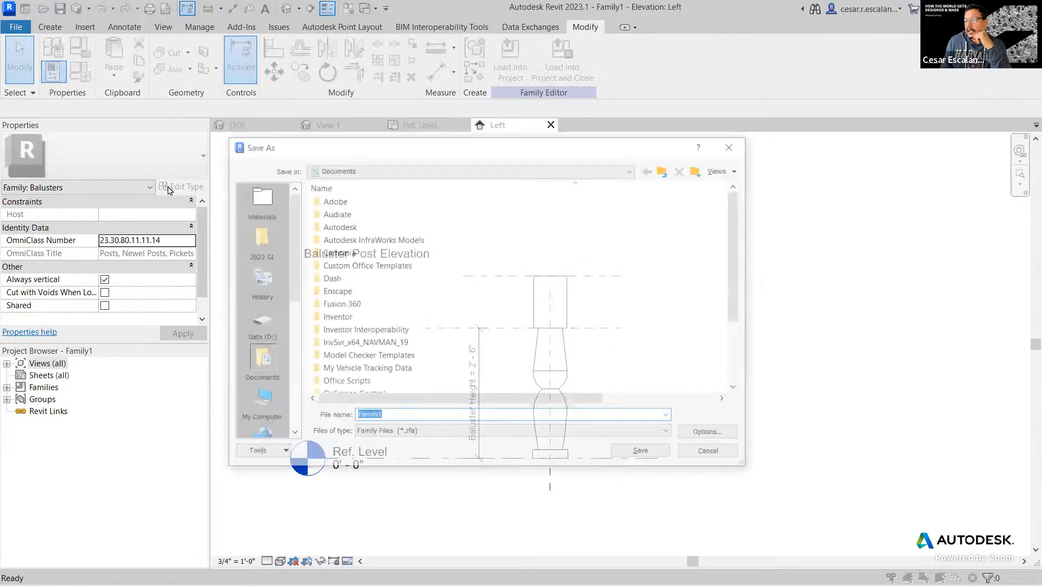
left_click(501, 169)
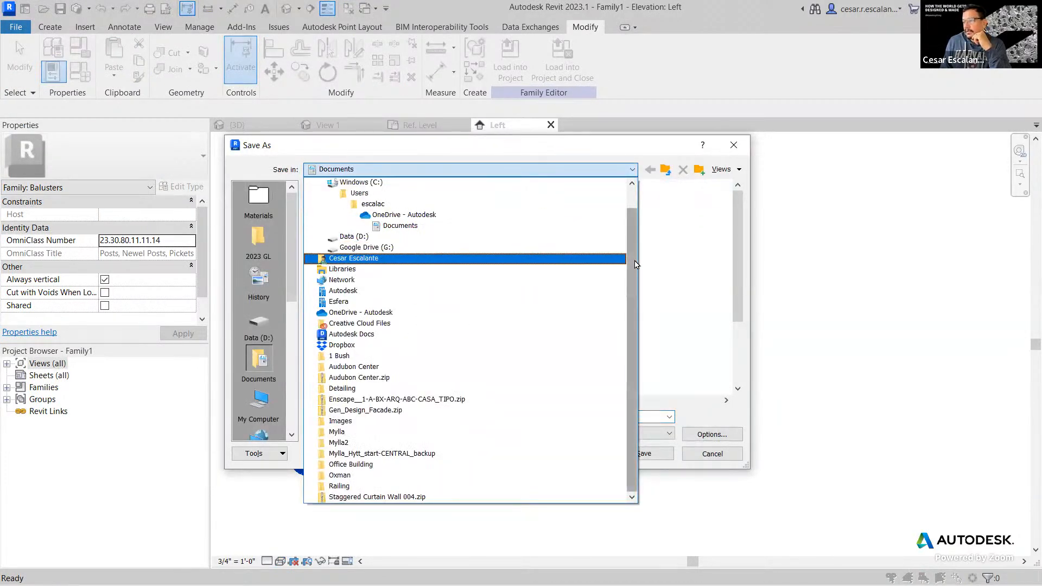
left_click_drag(633, 261, 634, 207)
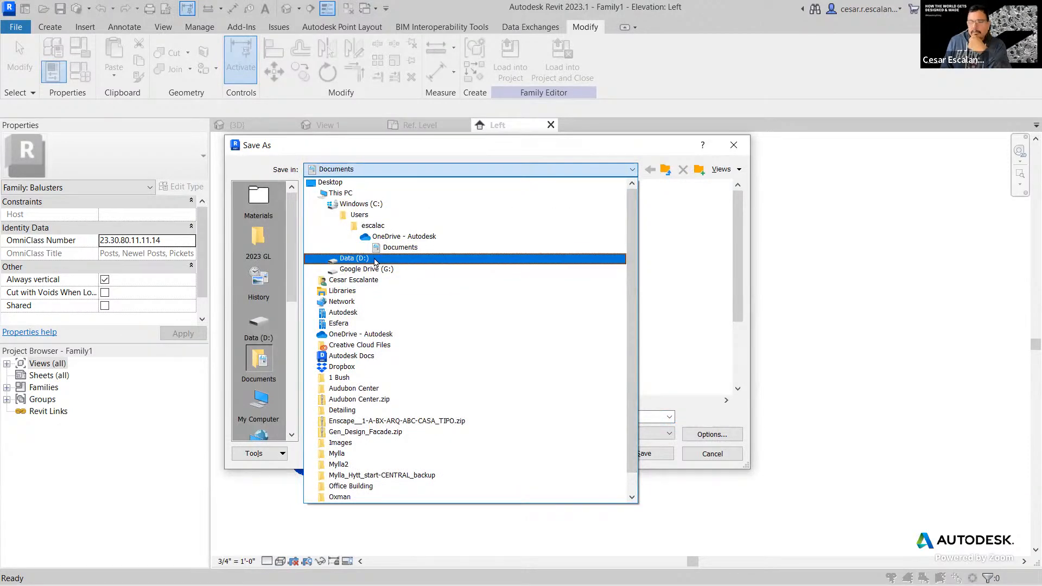
left_click(362, 204)
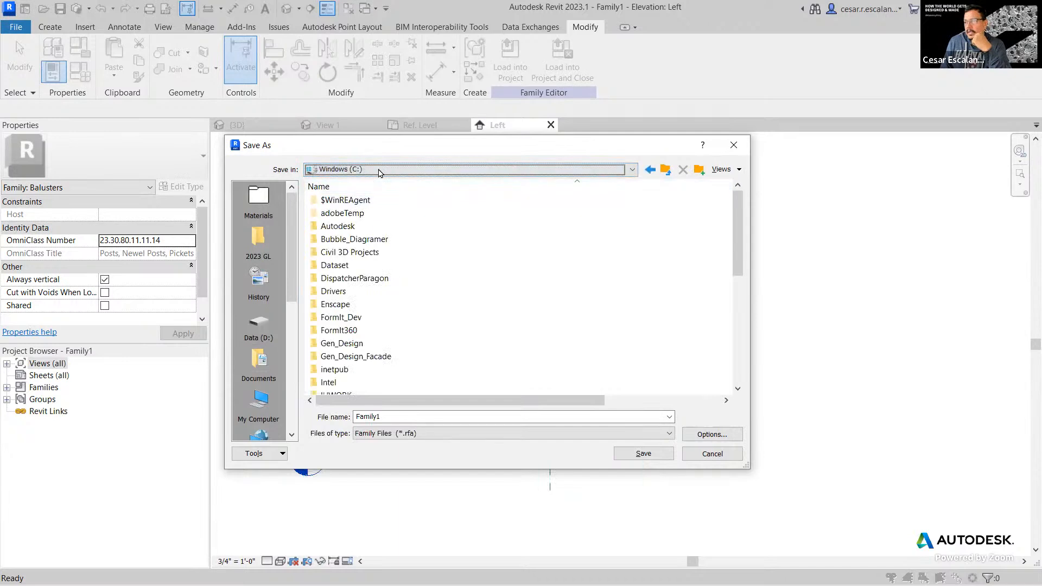
left_click(332, 169)
left_click(332, 183)
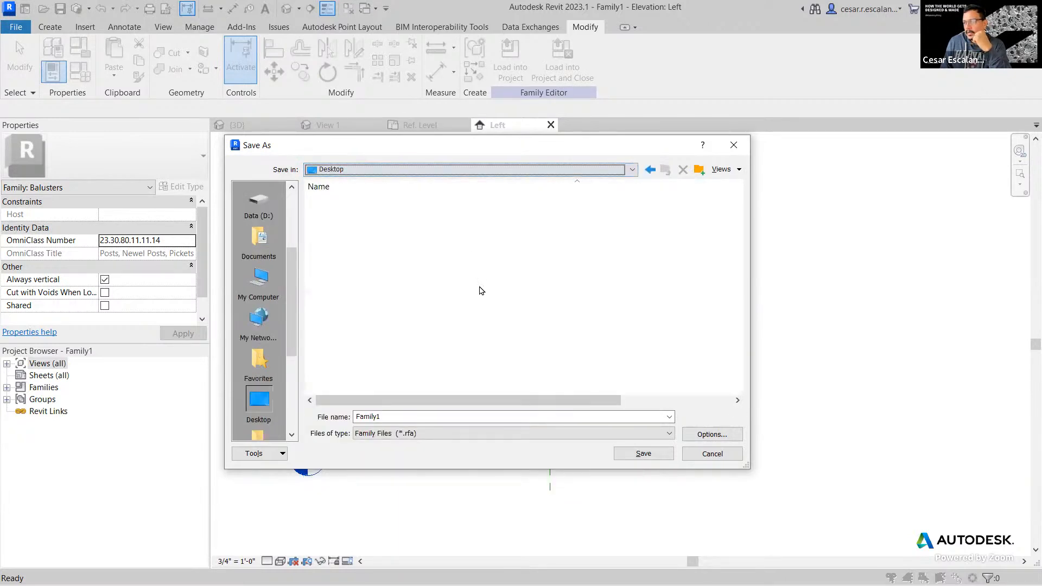
scroll(500, 328, "down", 5)
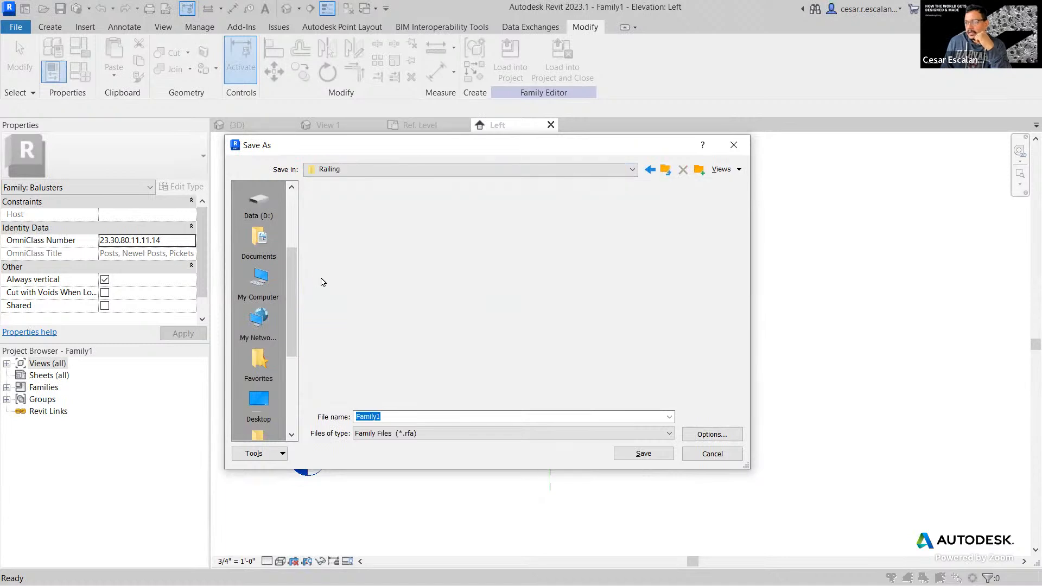
double_click(388, 278)
double_click(476, 416)
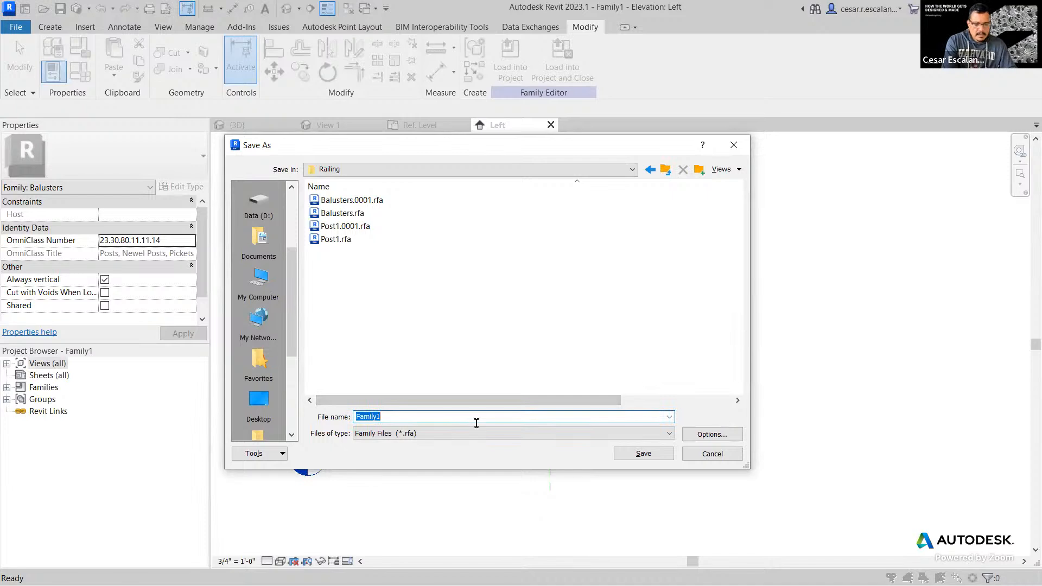
type("ClassicPost")
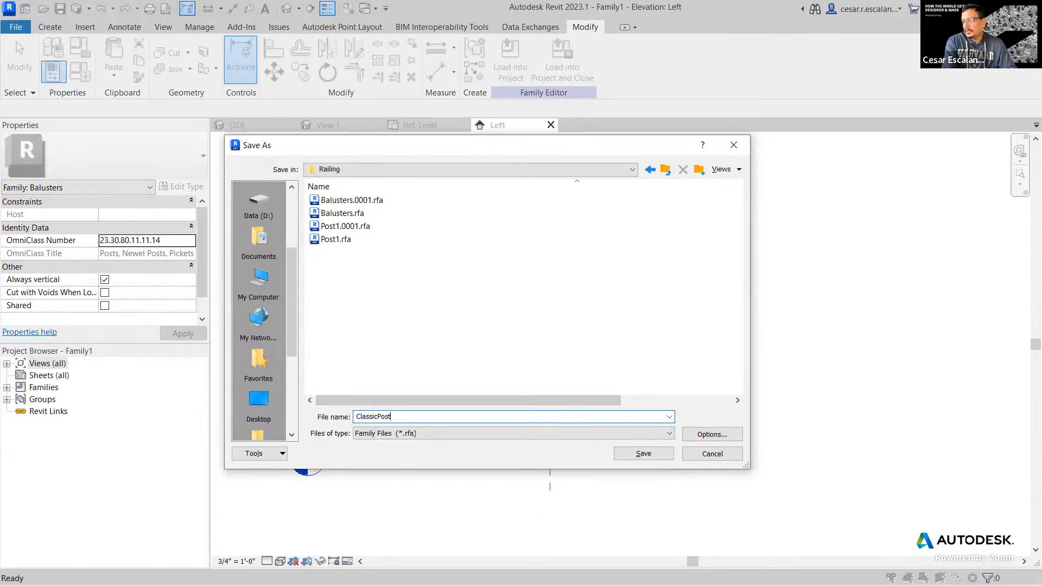
left_click(659, 454)
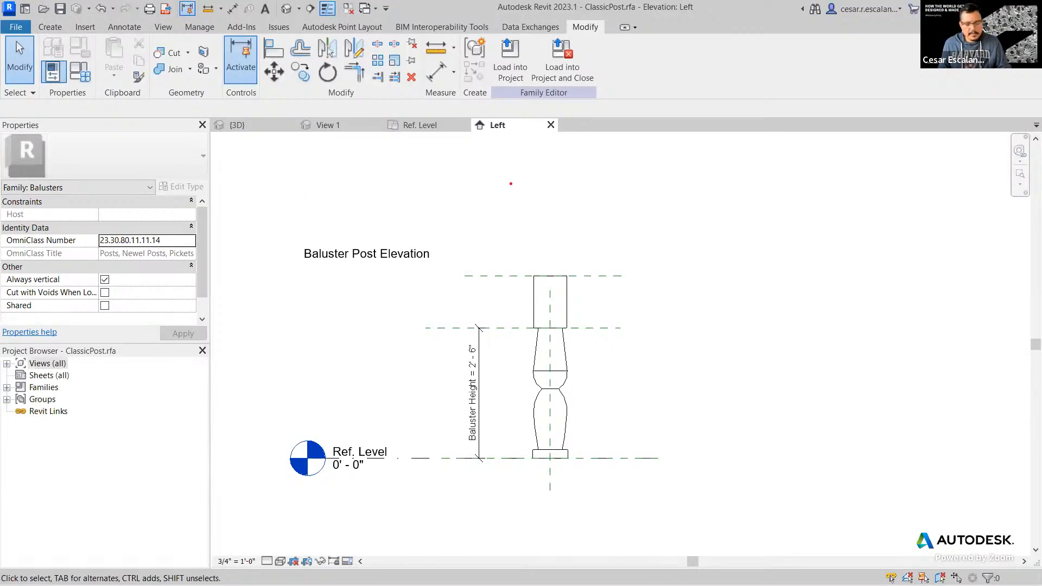
mouse_move(544, 287)
left_mouse_down()
mouse_move(544, 307)
mouse_move(555, 285)
mouse_move(541, 284)
left_mouse_up()
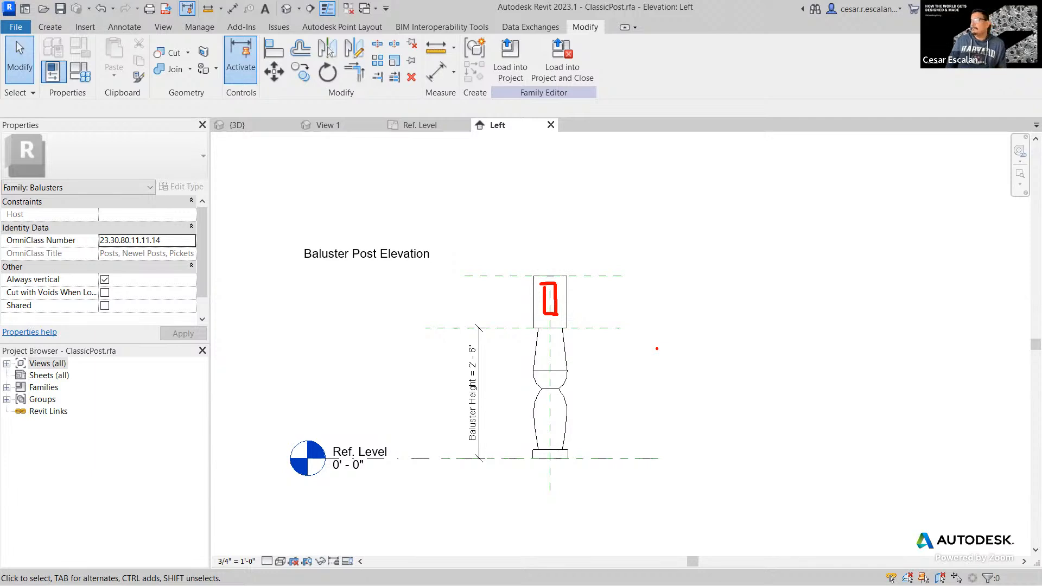
key("Escape")
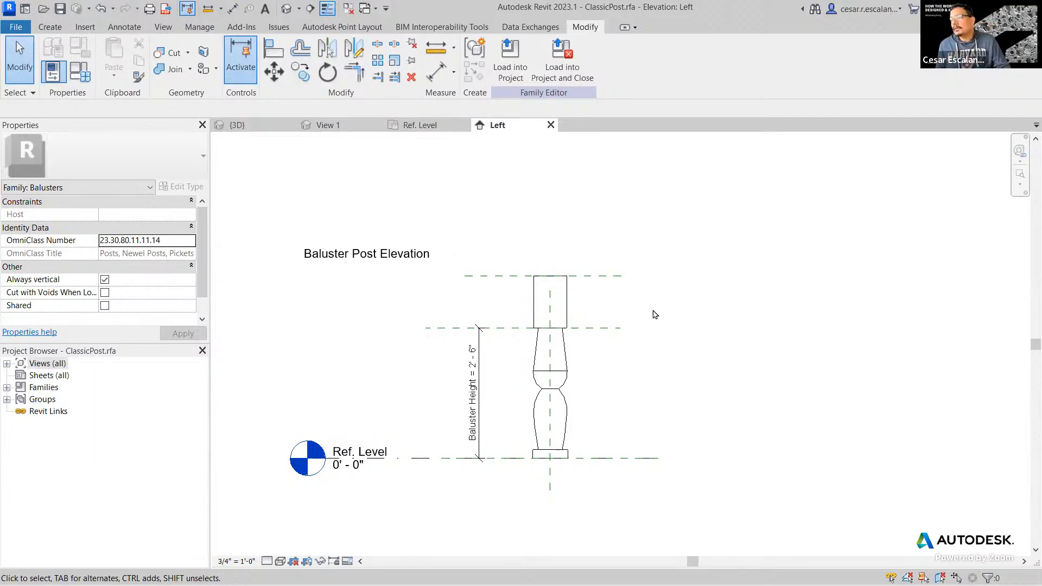
Step: Create a new family from the English-Imperial template Profile-Rail.rft and select its Rail Top reference plane
left_click(16, 28)
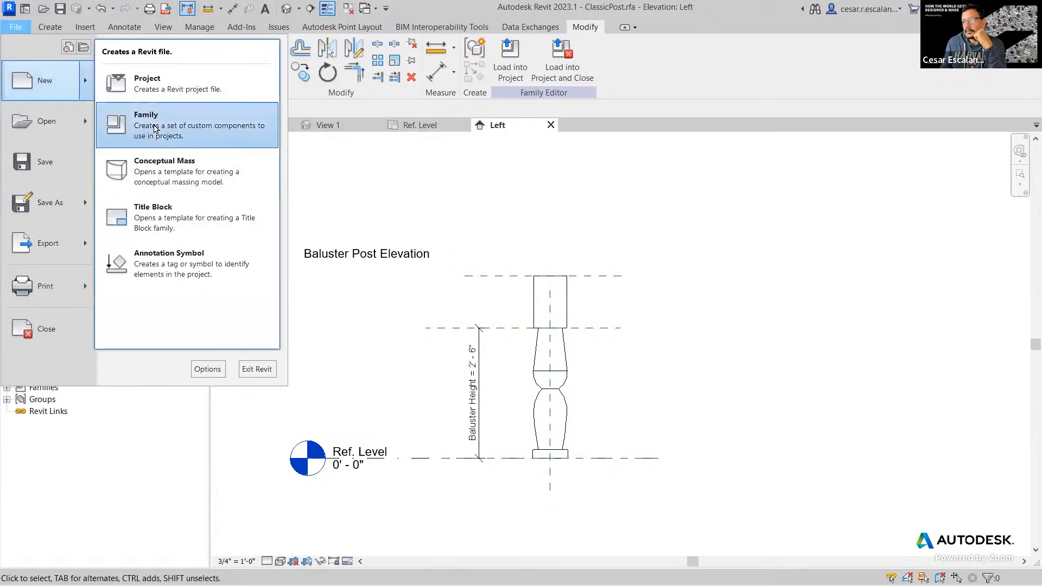
left_click(155, 128)
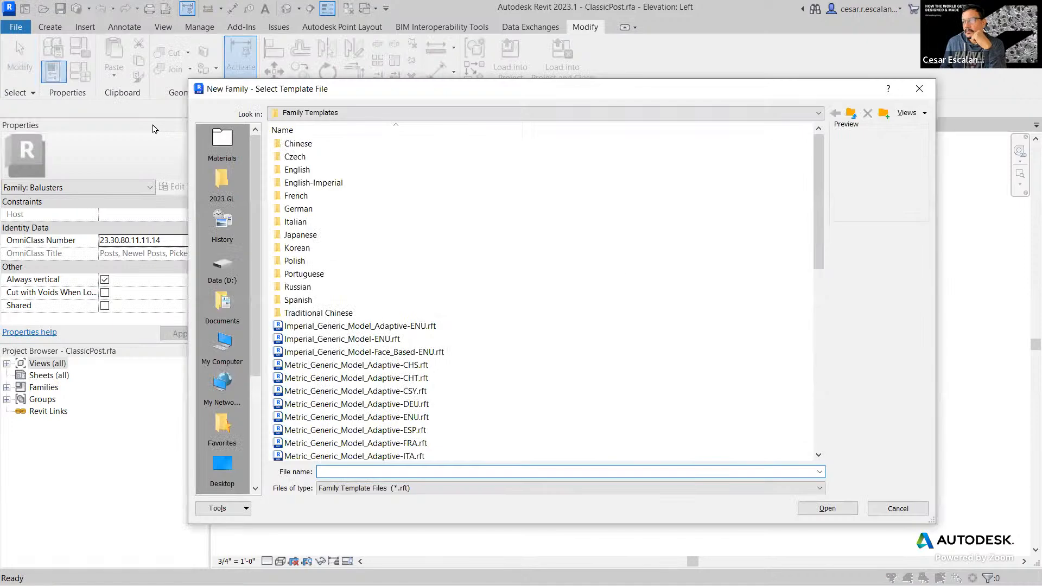
double_click(304, 183)
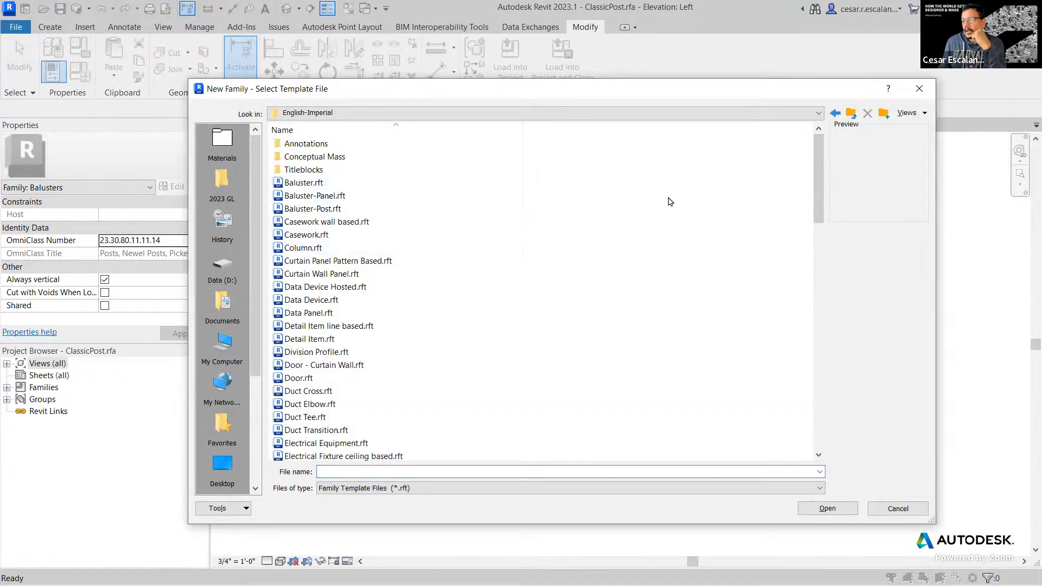
left_click_drag(819, 184, 798, 363)
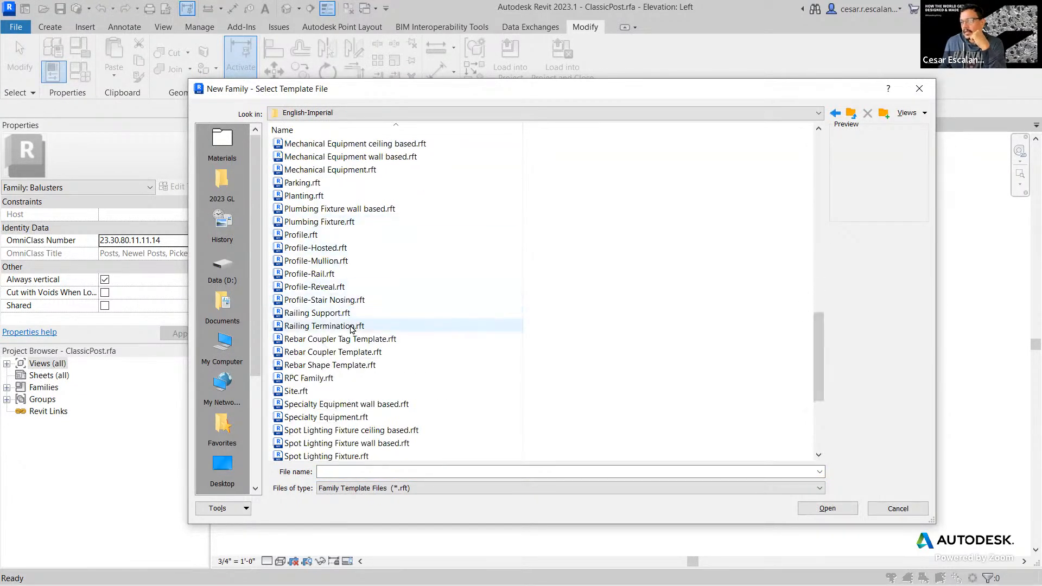
left_click(311, 274)
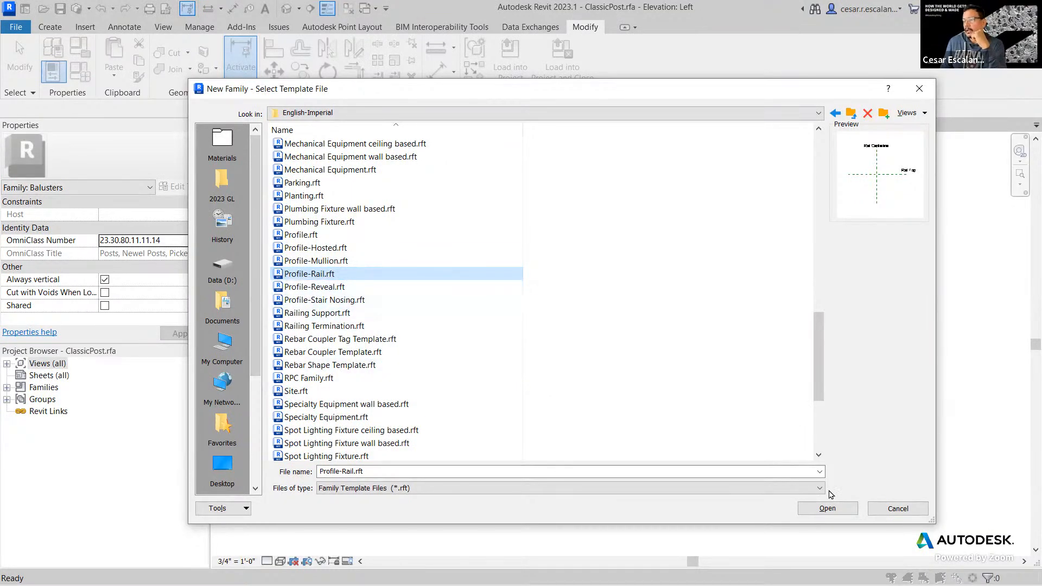
left_click(830, 510)
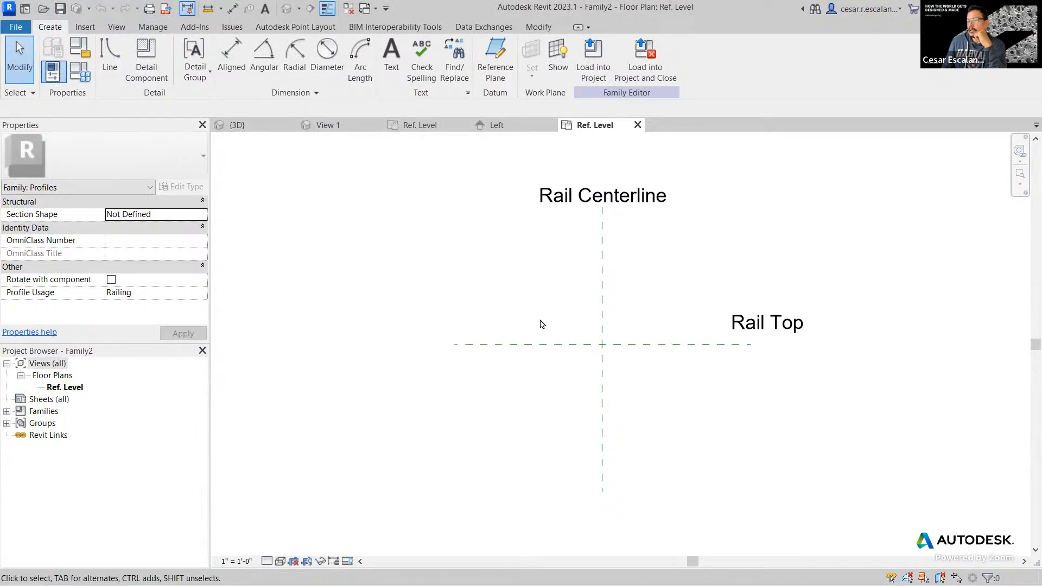
scroll(674, 327, "up", 2)
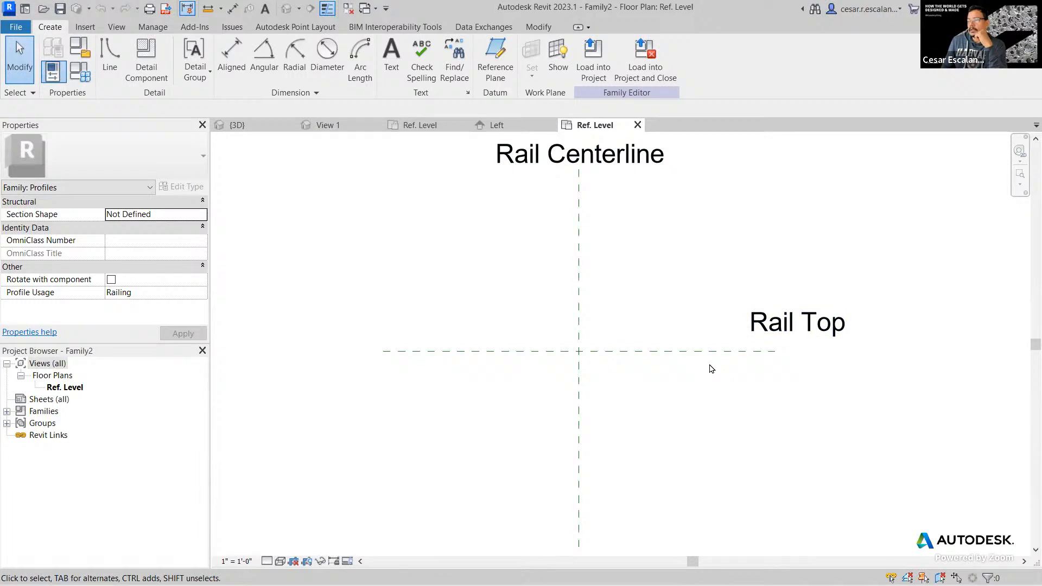
left_click(612, 353)
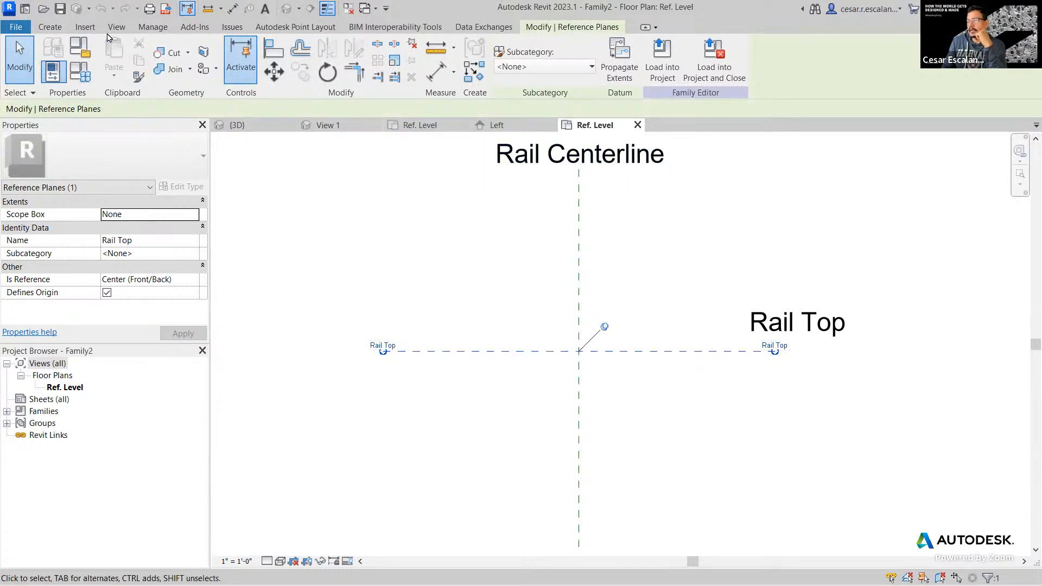
Step: Draw a rectangular profile about 2" wide by 4" high below the Rail Top plane, just left of the Rail Centerline
left_click(47, 27)
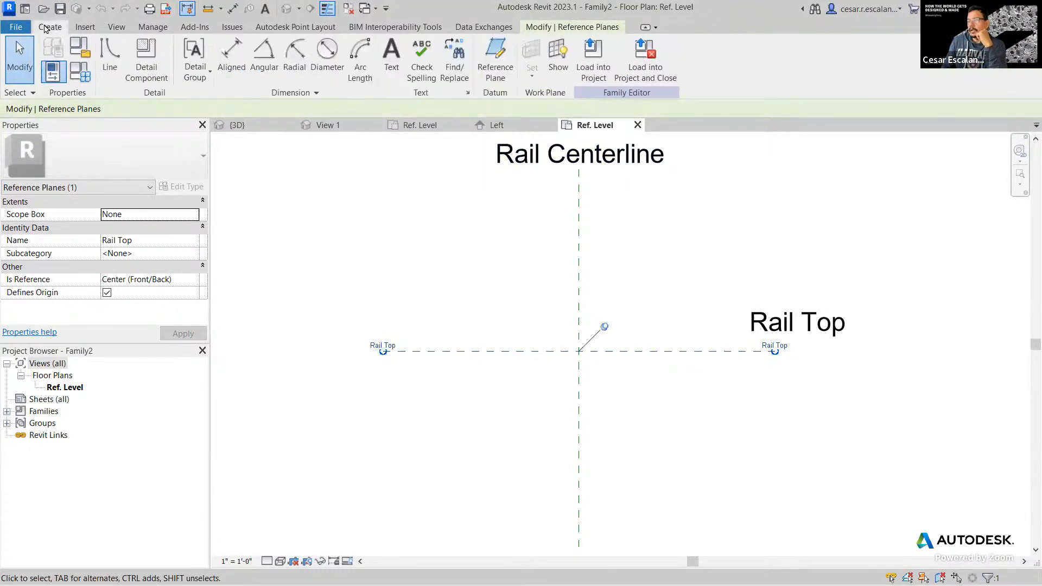
left_click(106, 61)
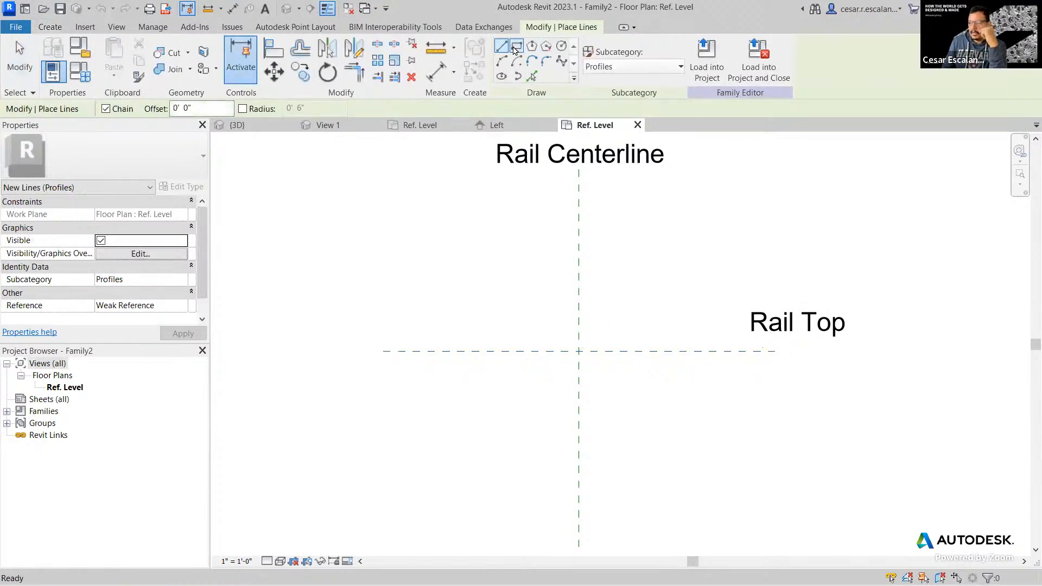
left_click(515, 48)
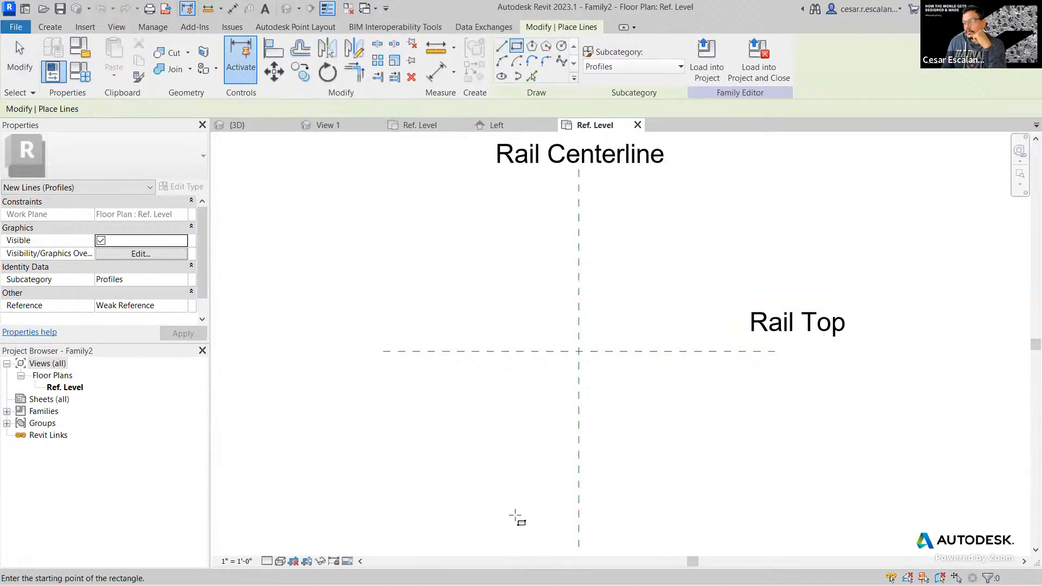
left_click(549, 475)
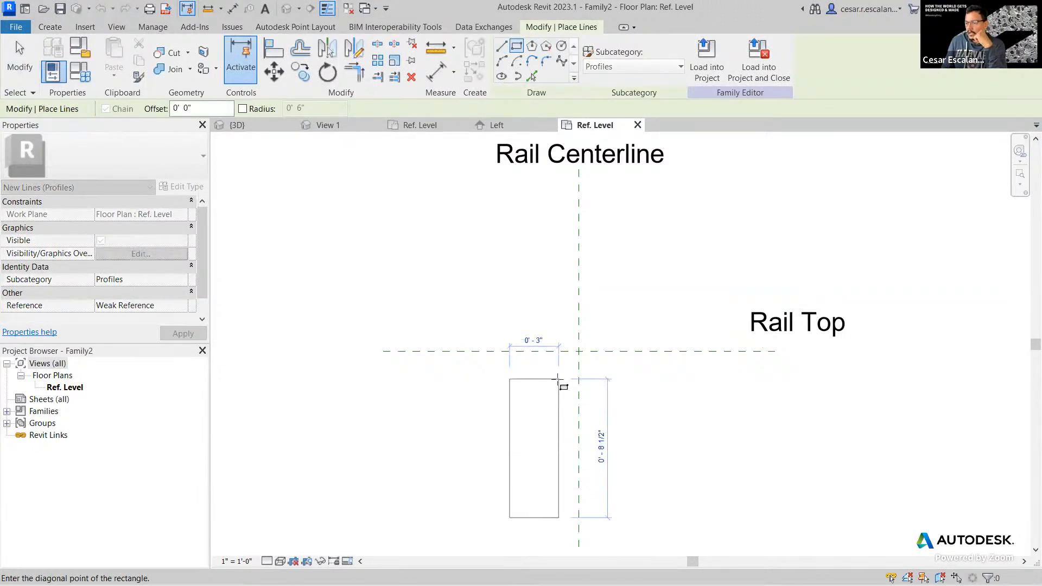
scroll(542, 436, "up", 1)
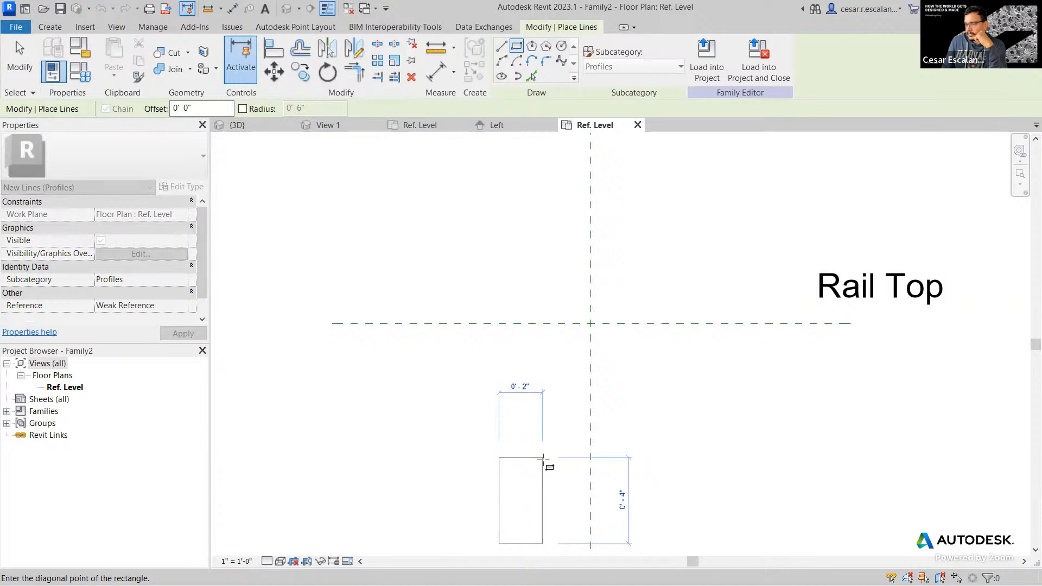
left_click(543, 459)
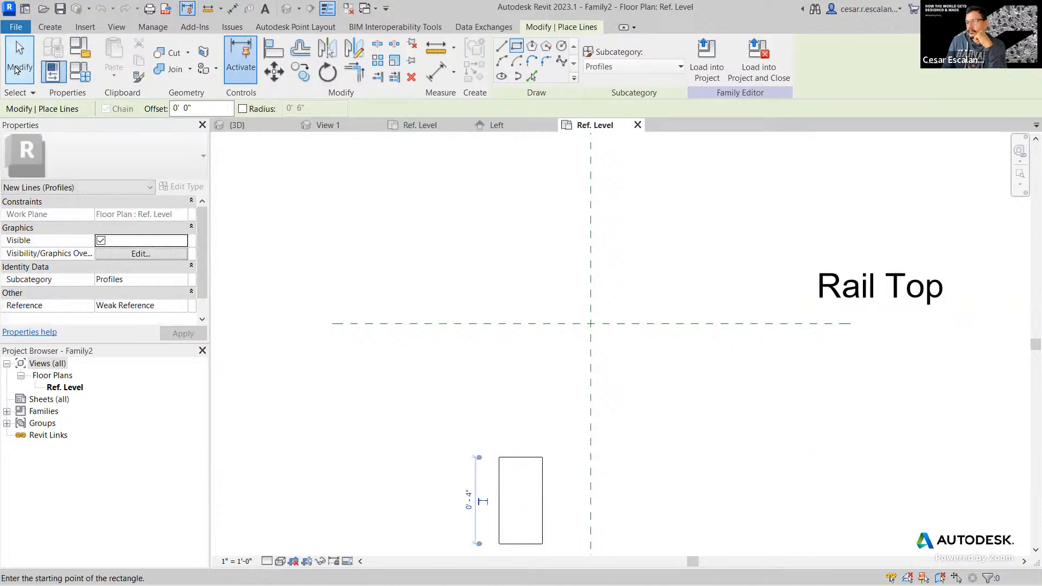
key("Escape")
Step: Move the rectangle by its top edge's midpoint to the intersection of the Rail Top and Rail Centerline planes
scroll(365, 256, "down", 2)
left_click_drag(428, 473, 490, 365)
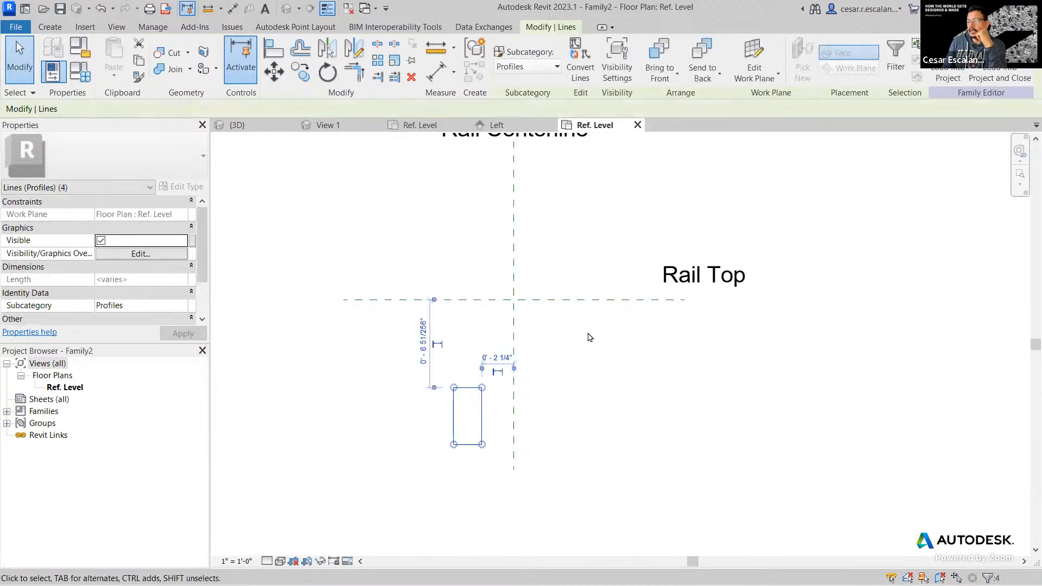
left_click(274, 71)
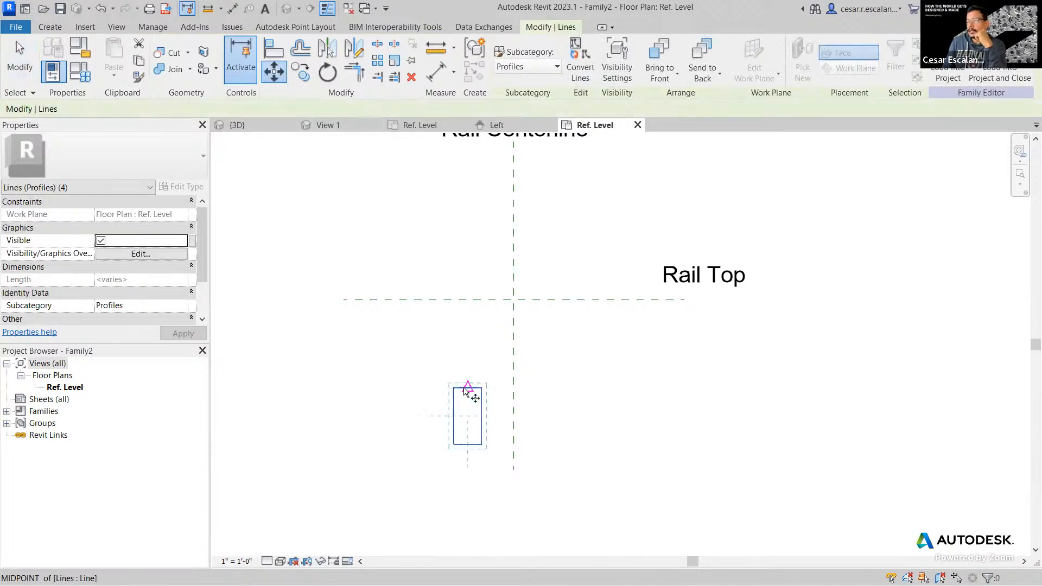
left_click(466, 389)
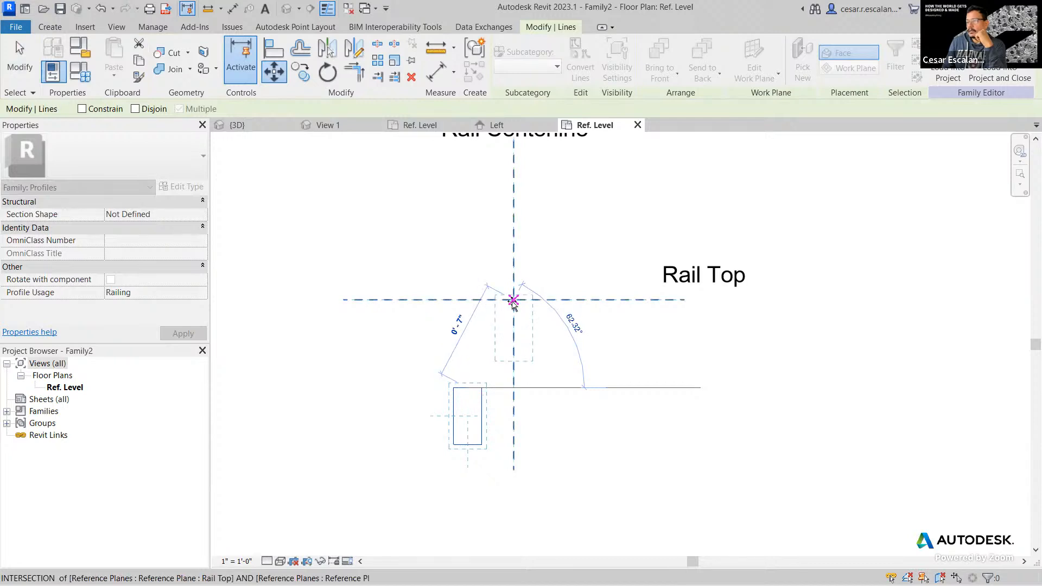
left_click(514, 300)
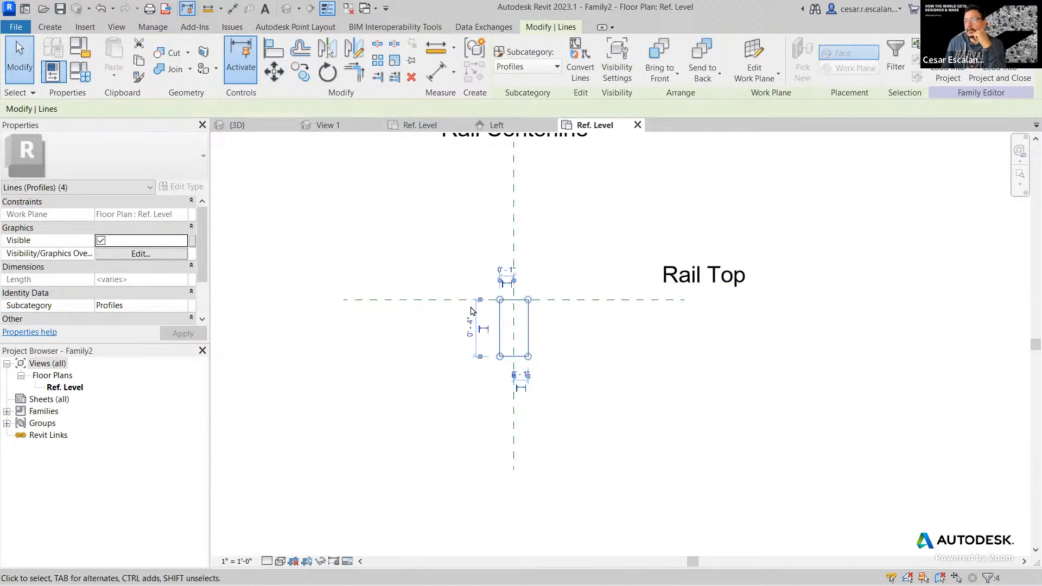
middle_click_drag(565, 383, 543, 451)
left_click(550, 419)
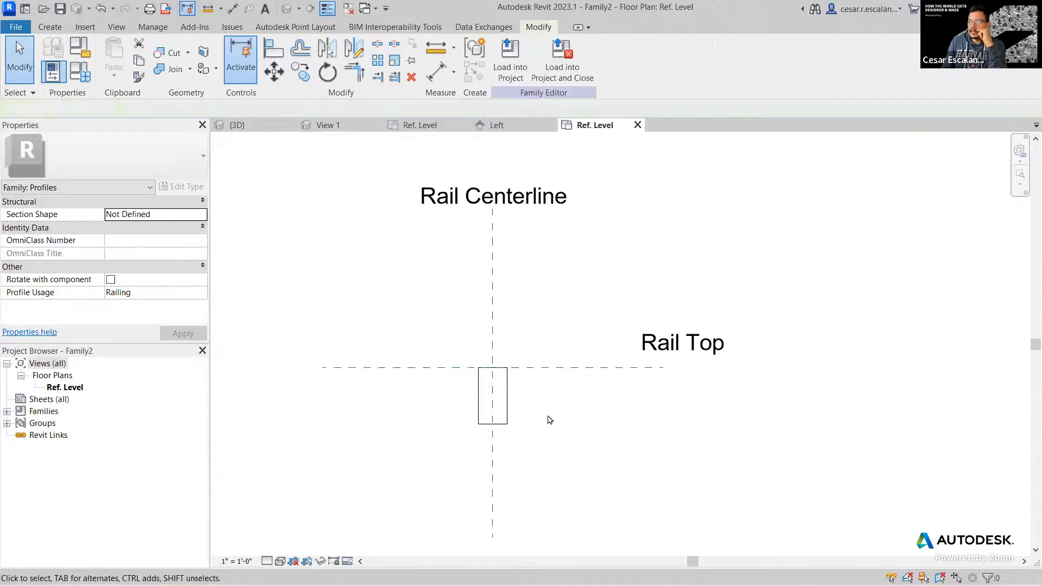
Step: Examine the available Profile Usage options for the rail profile family and choose Railing
scroll(552, 405, "up", 2)
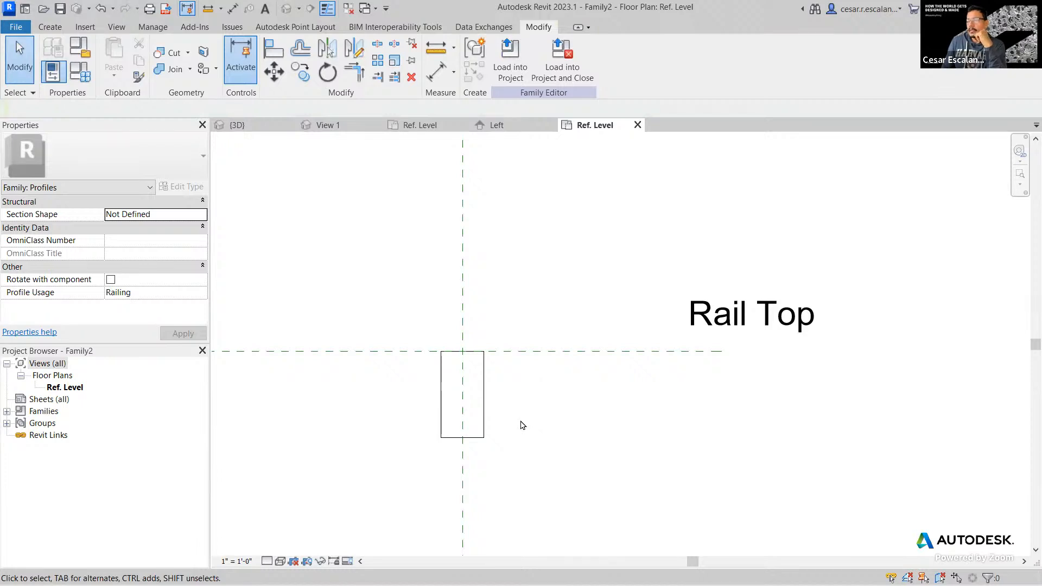
scroll(575, 377, "down", 2)
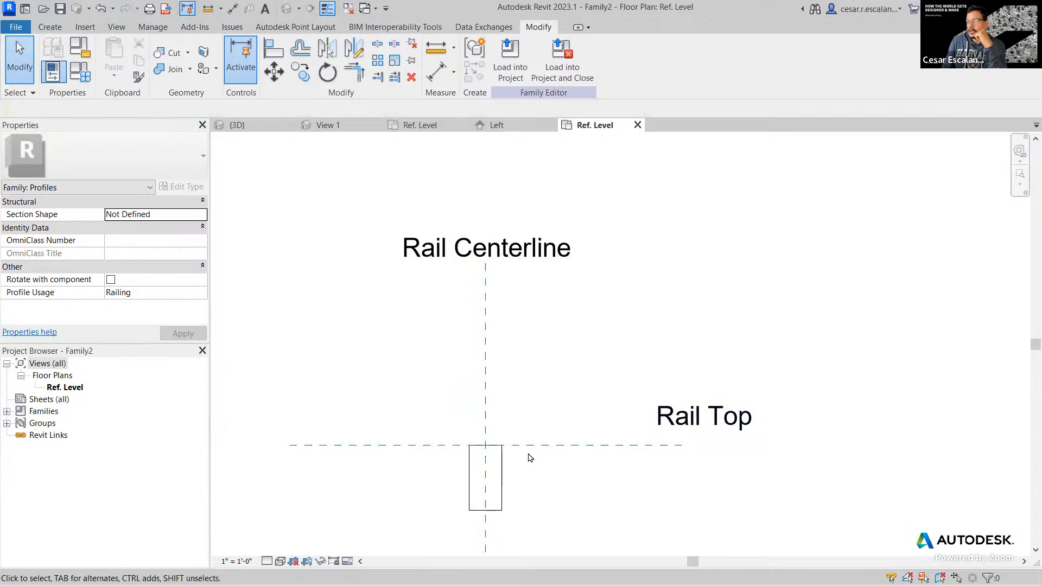
middle_click_drag(541, 456, 537, 372)
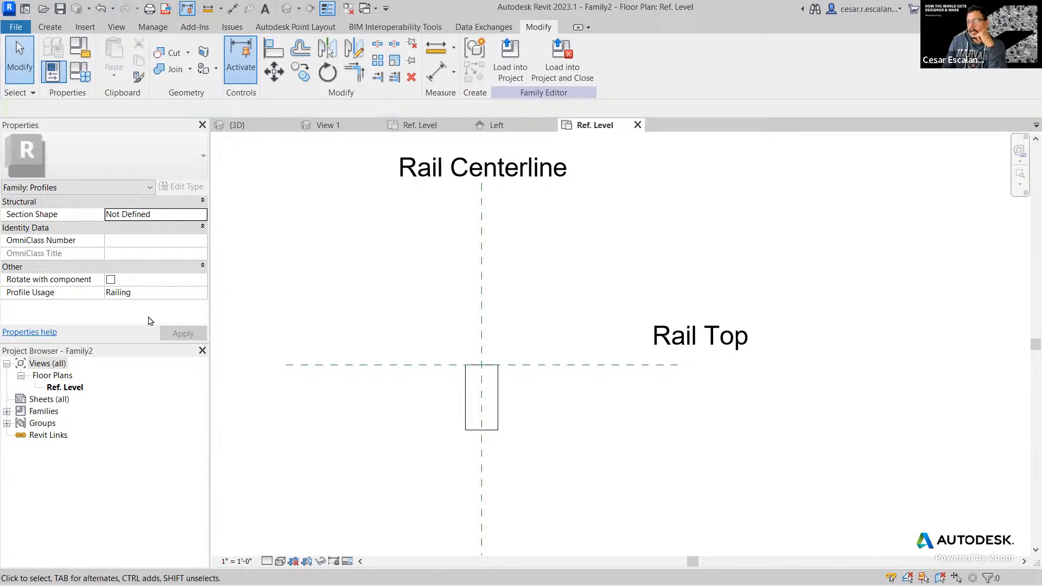
left_click(177, 295)
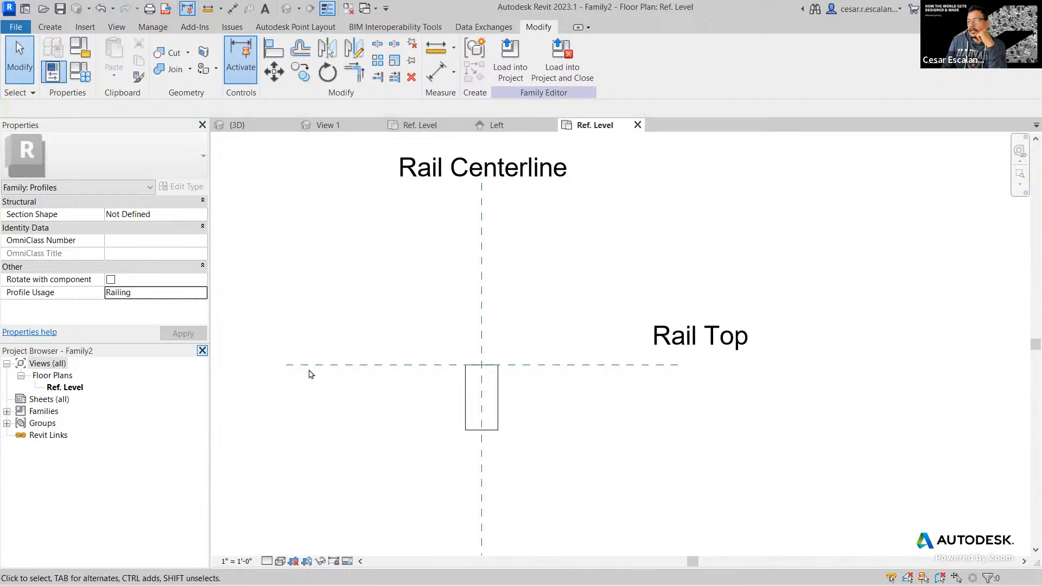
left_click(196, 294)
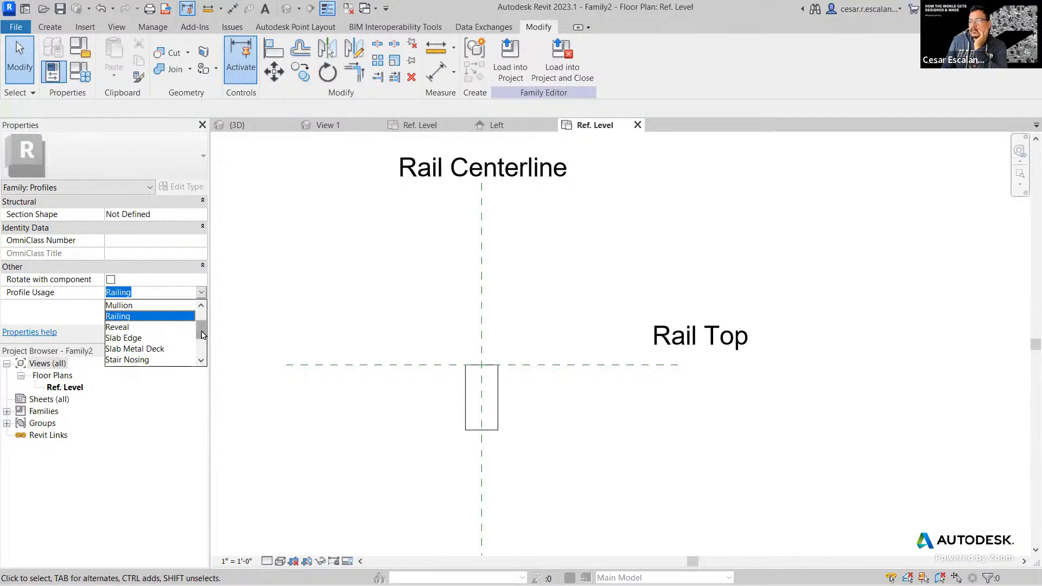
left_click_drag(203, 334, 203, 352)
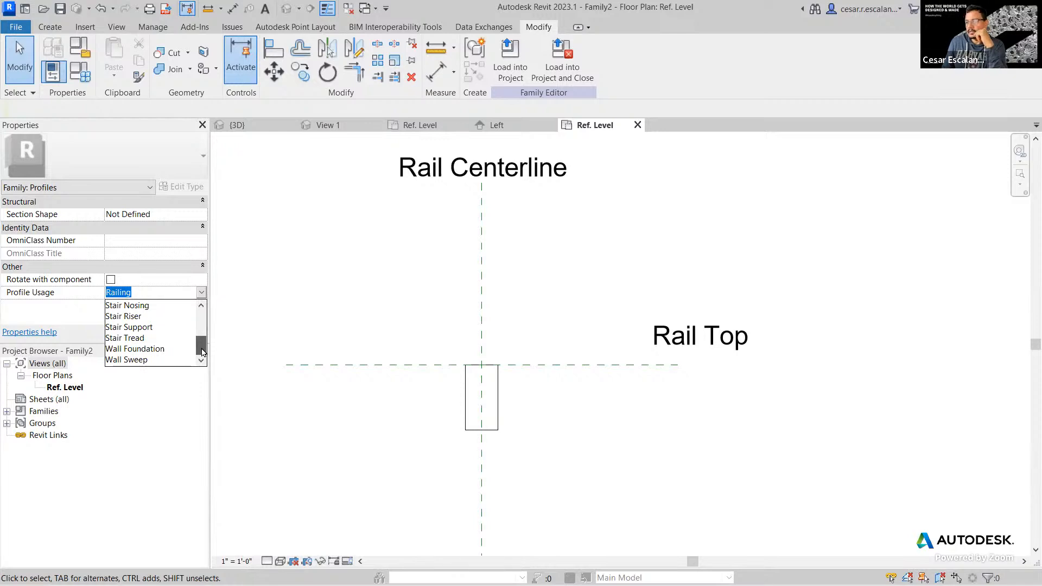
left_click_drag(203, 352, 211, 319)
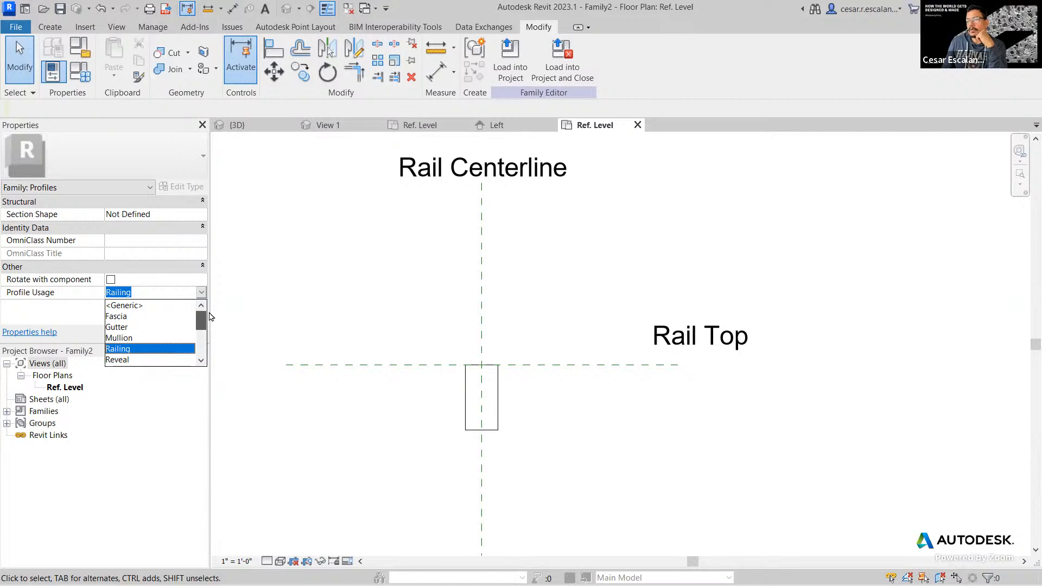
mouse_move(210, 313)
left_mouse_down()
mouse_move(195, 359)
mouse_move(204, 318)
left_mouse_up()
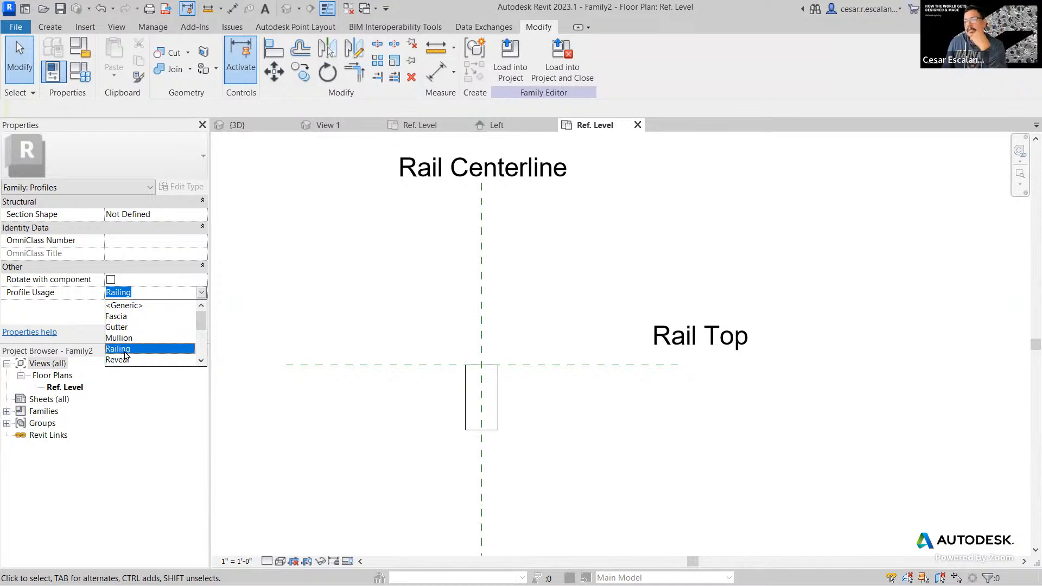
left_click(125, 350)
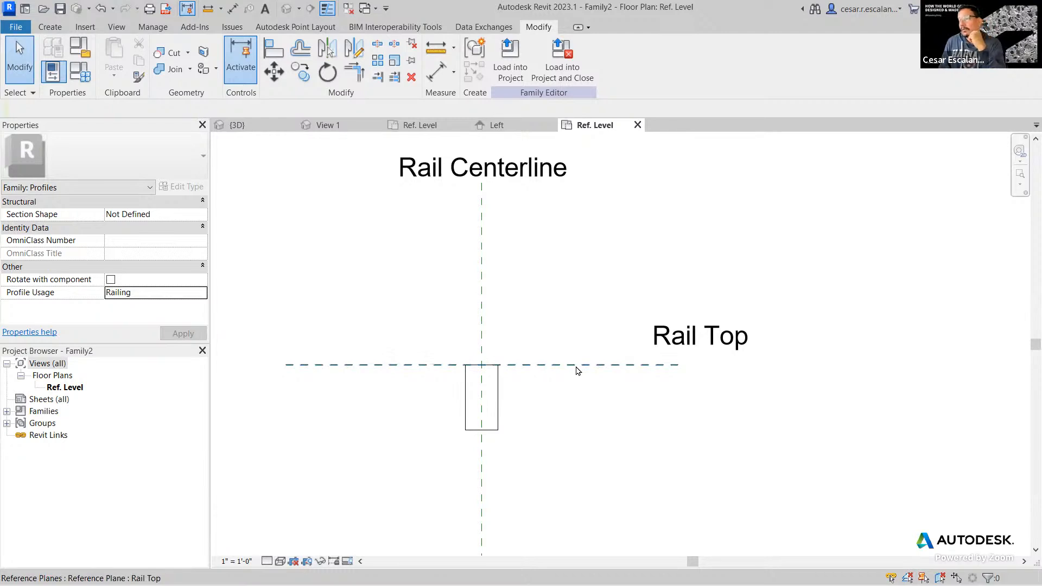
Step: Save the rail profile family as ClassicProfile in the Railing folder
left_click(18, 28)
mouse_move(75, 198)
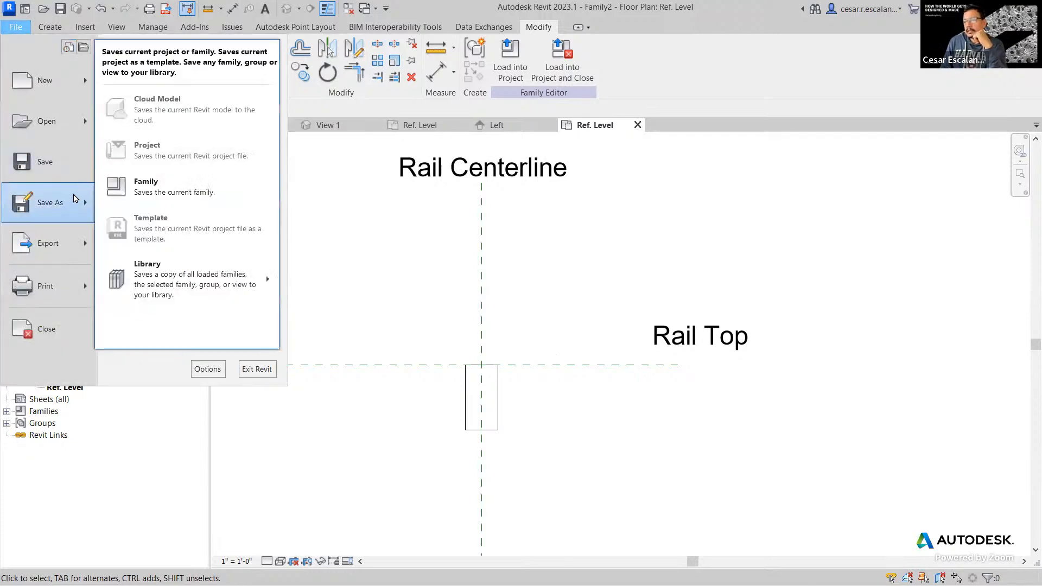
left_click(185, 187)
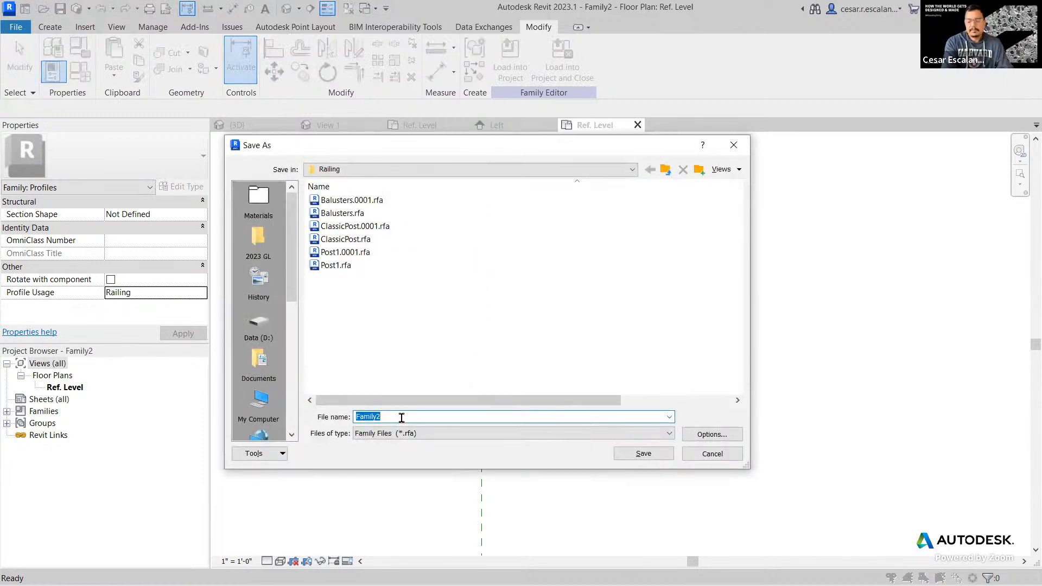
type("R")
type("C")
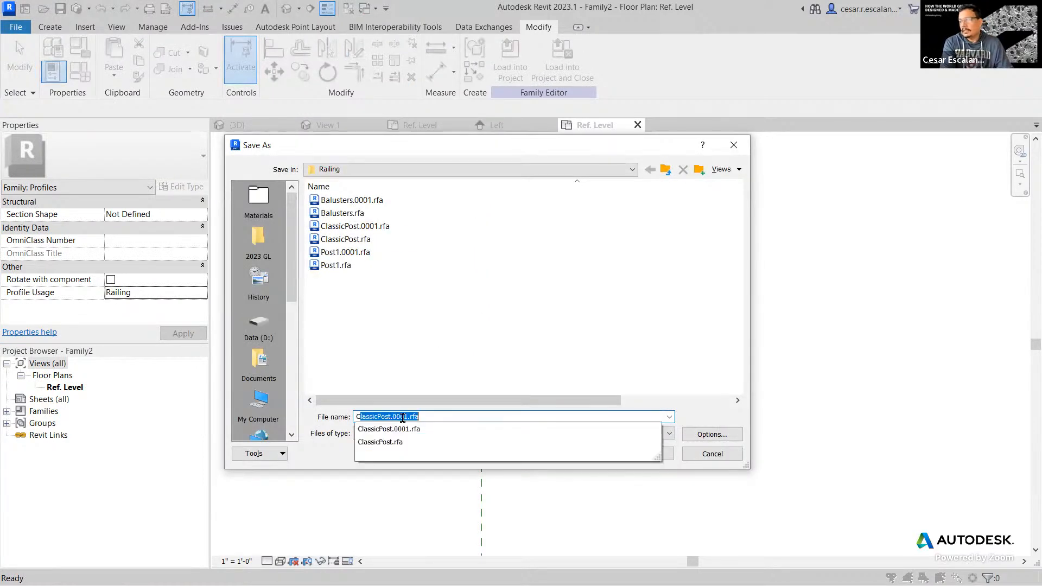
type("la")
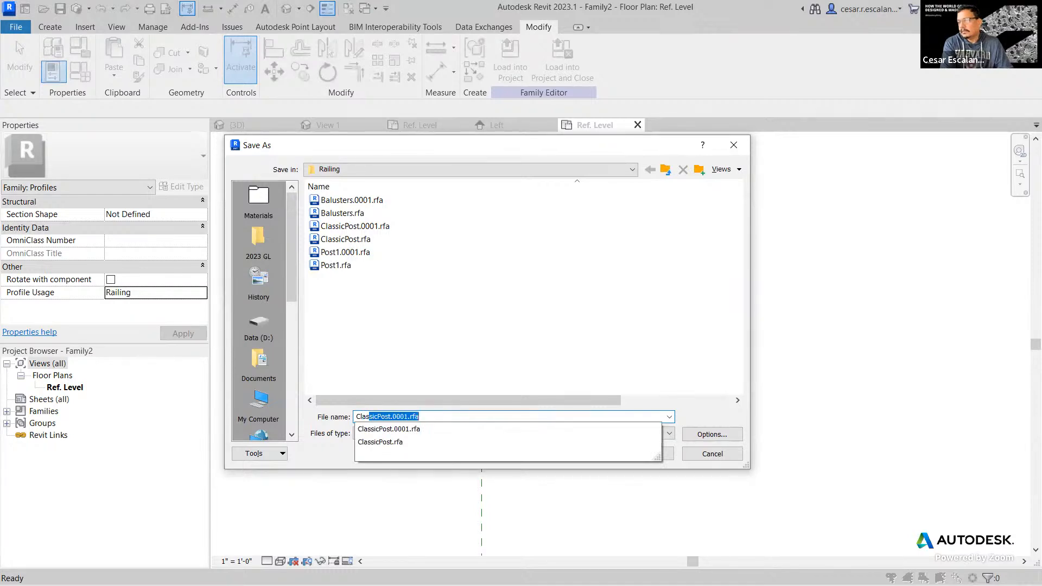
type("rofile")
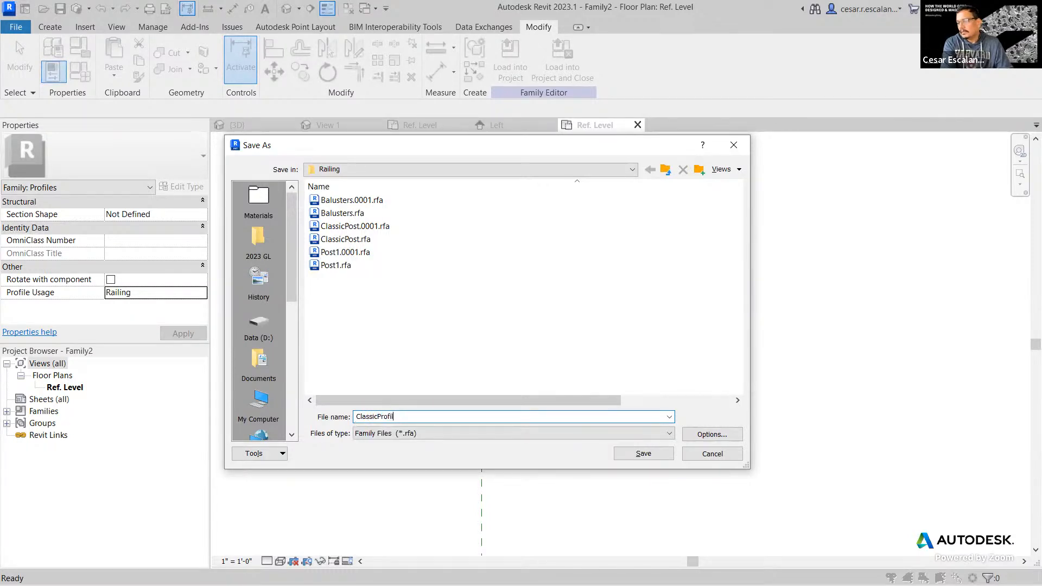
left_click(659, 452)
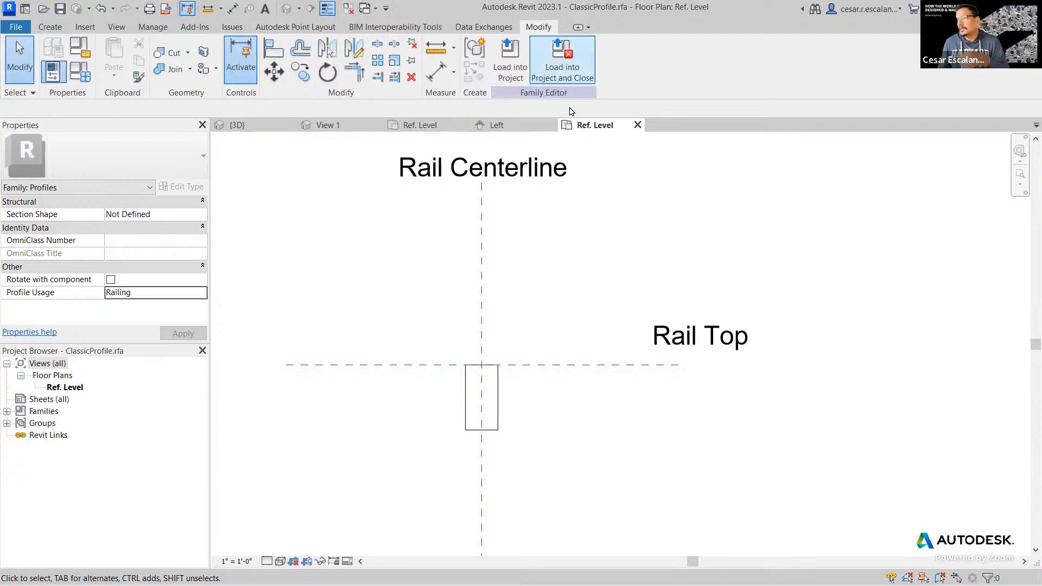
Step: Close the rail profile's view and create a new family from the English-Imperial template Baluster-Panel.rft
left_click(639, 125)
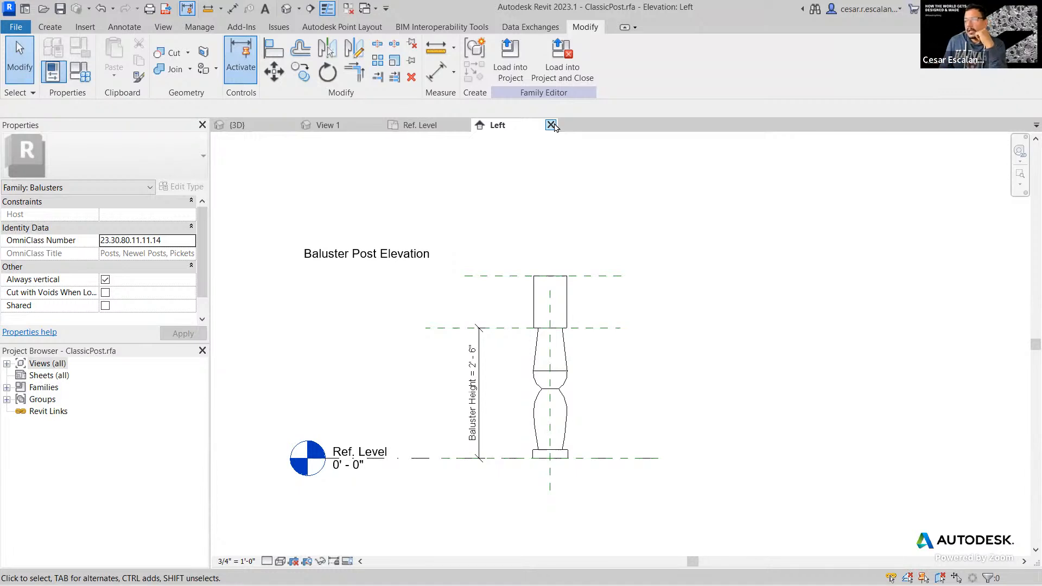
left_click(16, 27)
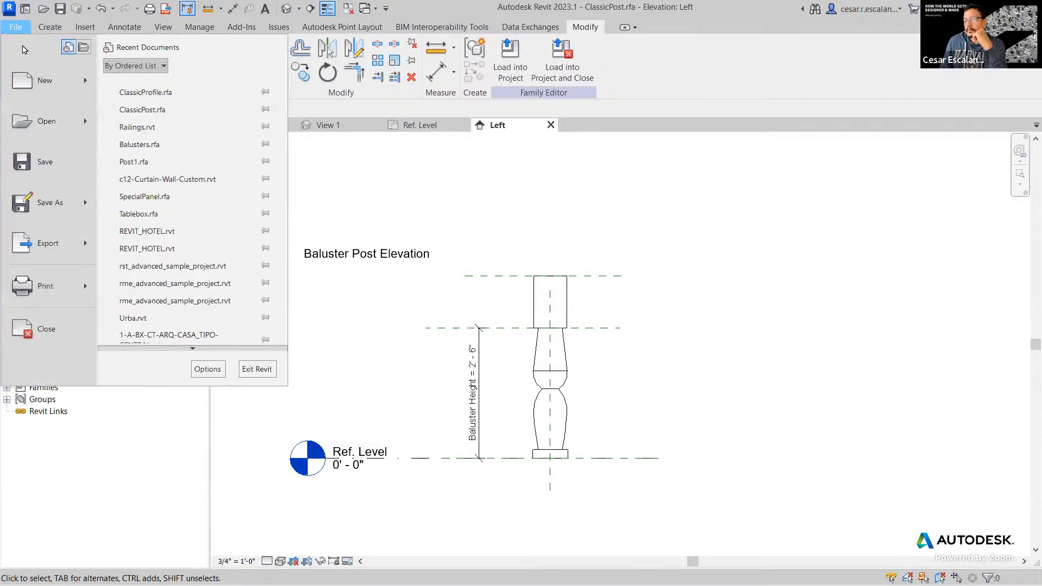
mouse_move(47, 84)
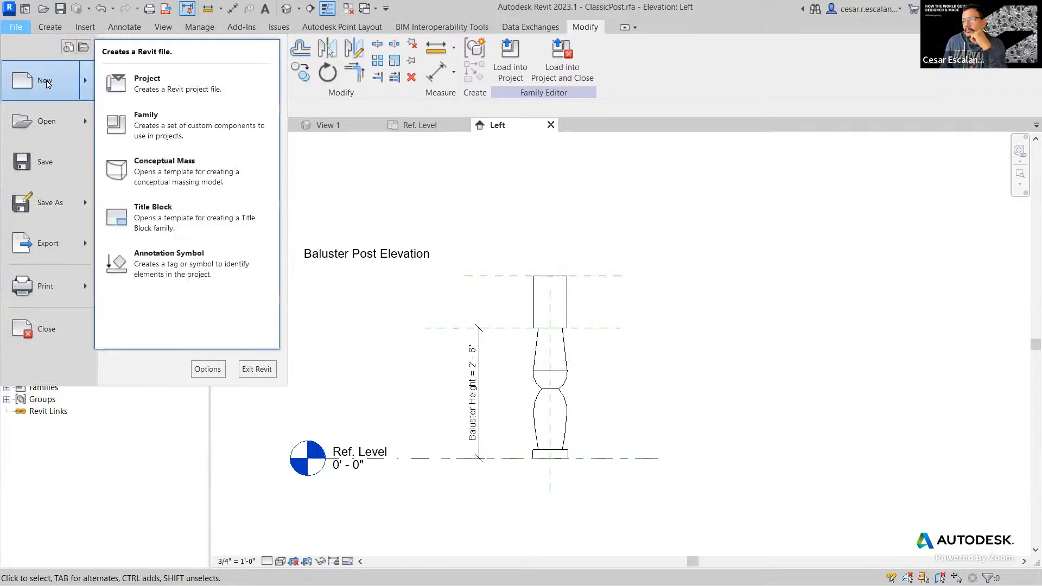
left_click(201, 140)
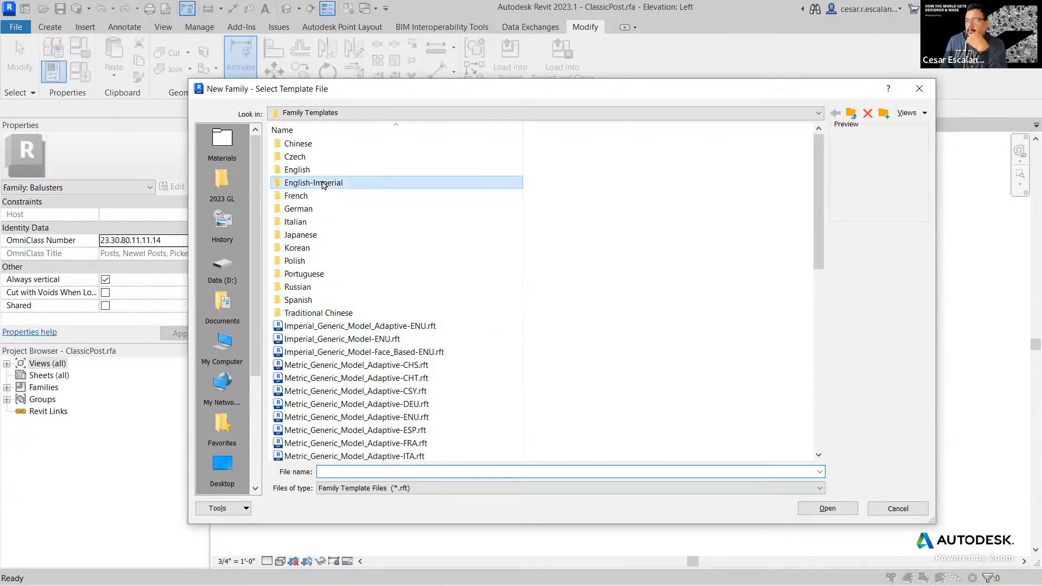
double_click(323, 184)
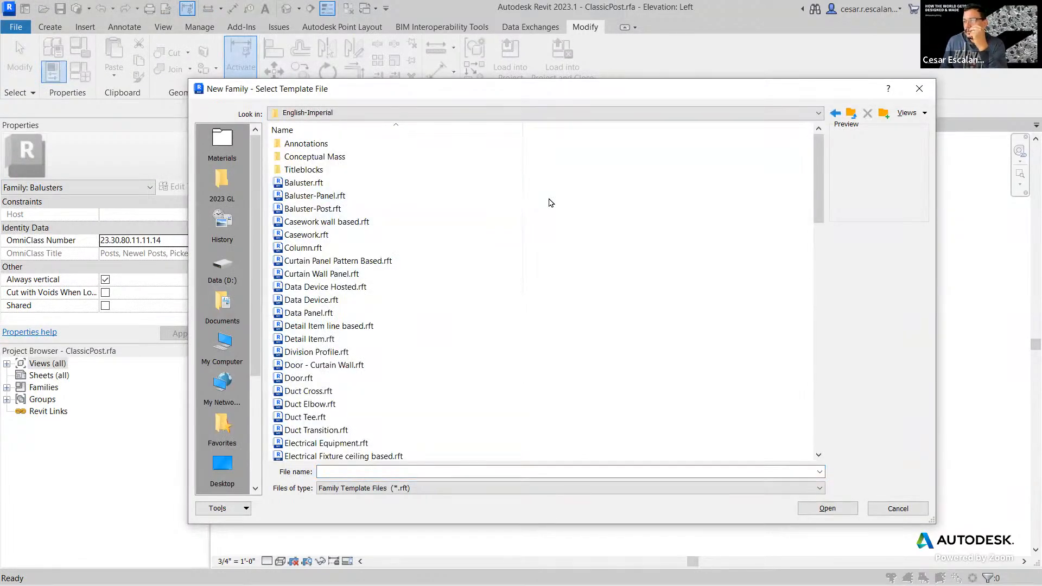
left_click(336, 196)
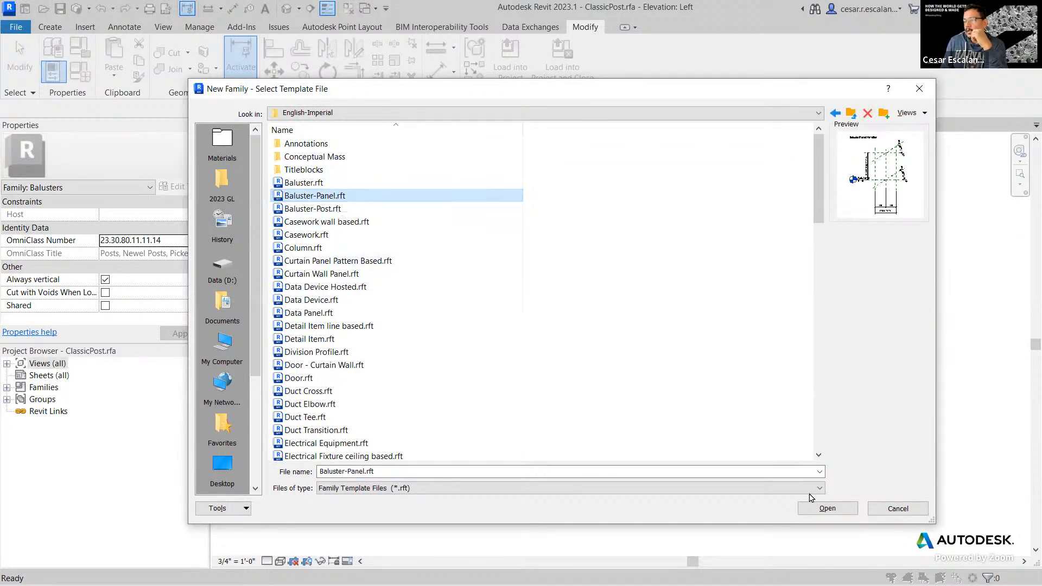
left_click(826, 508)
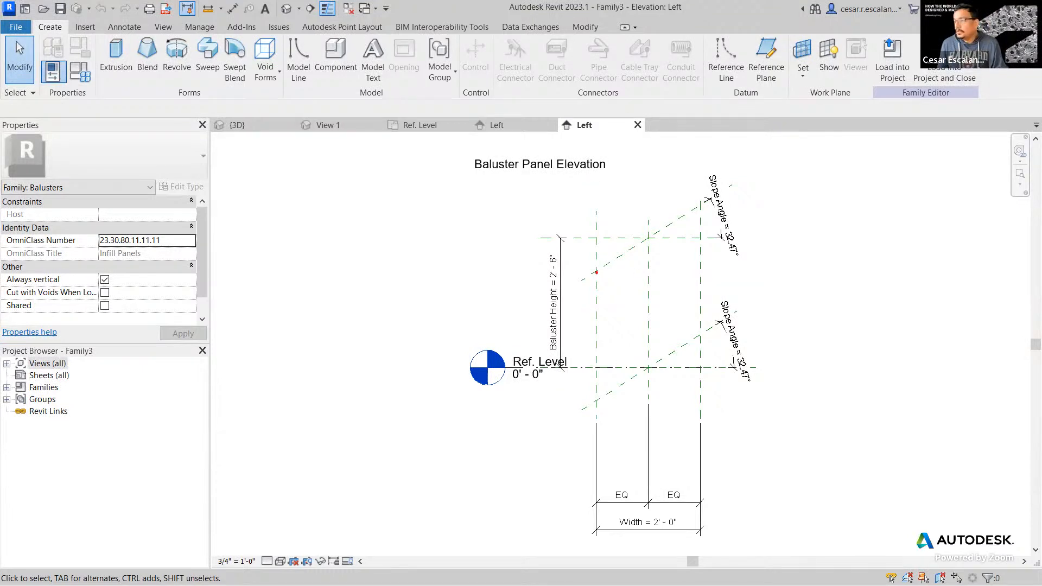
mouse_move(596, 272)
left_mouse_down()
mouse_move(594, 406)
mouse_move(697, 341)
mouse_move(707, 200)
mouse_move(658, 240)
mouse_move(596, 268)
left_mouse_up()
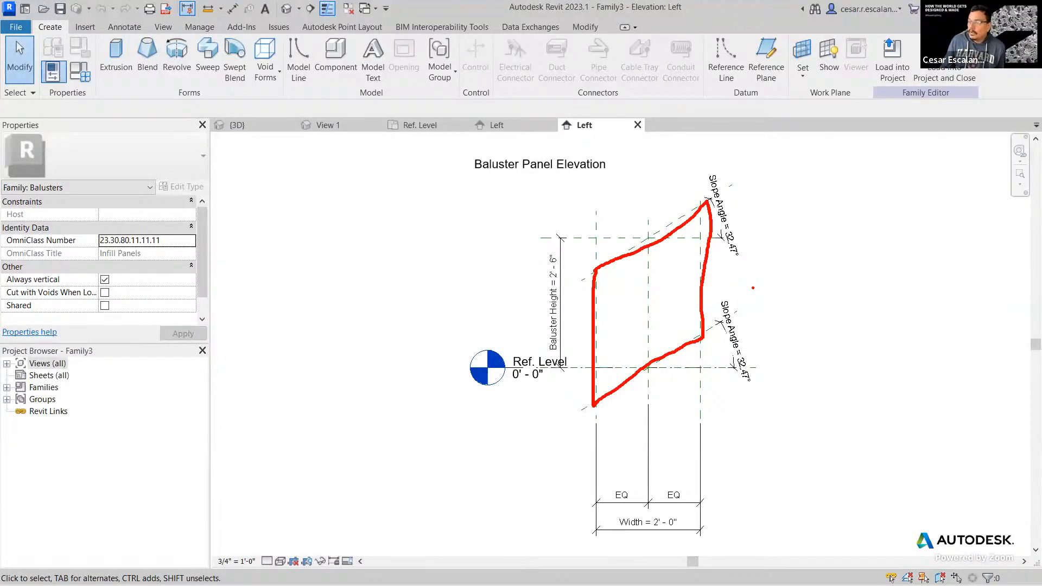
mouse_move(753, 288)
left_mouse_down()
mouse_move(730, 290)
mouse_move(716, 342)
mouse_move(775, 377)
mouse_move(749, 294)
left_mouse_up()
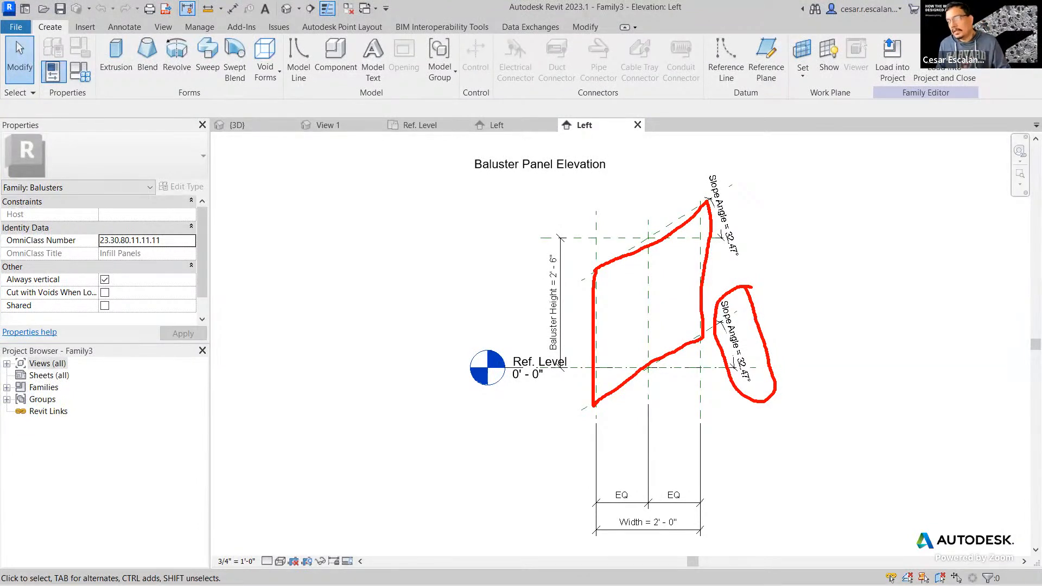
key("Escape")
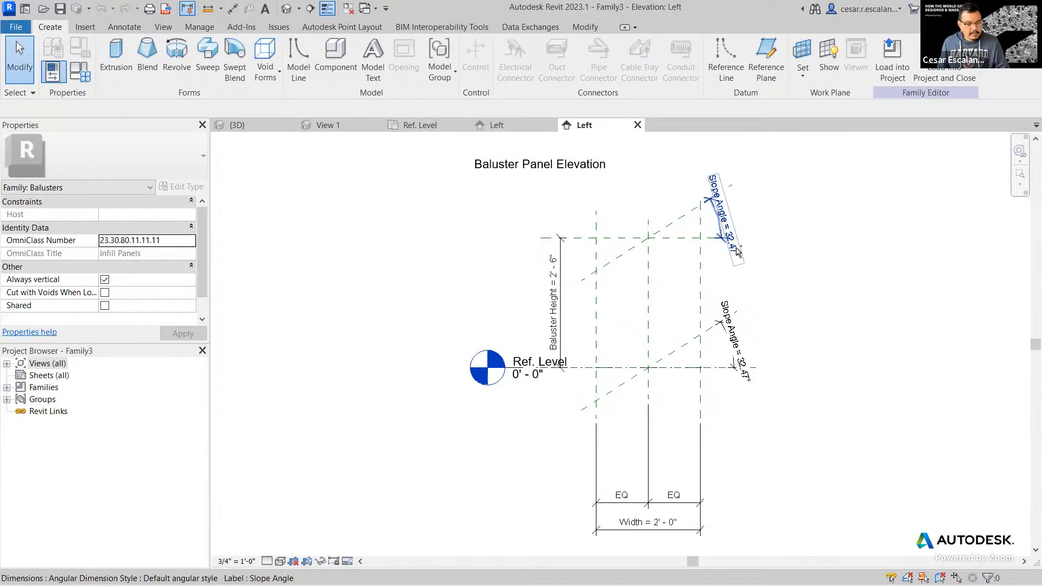
mouse_move(597, 237)
left_mouse_down()
mouse_move(596, 371)
mouse_move(704, 363)
mouse_move(703, 239)
mouse_move(597, 238)
left_mouse_up()
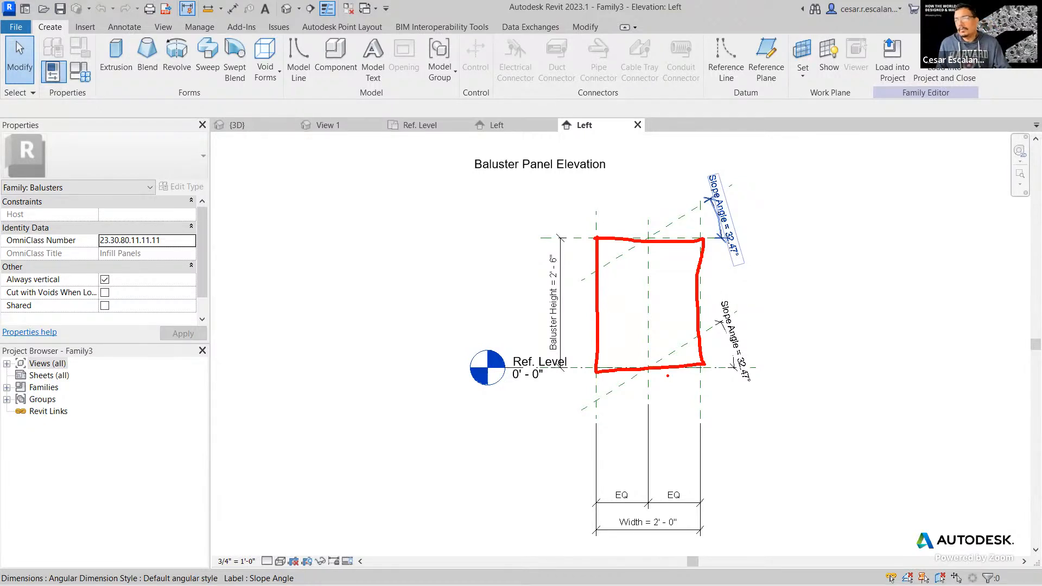
key("Escape")
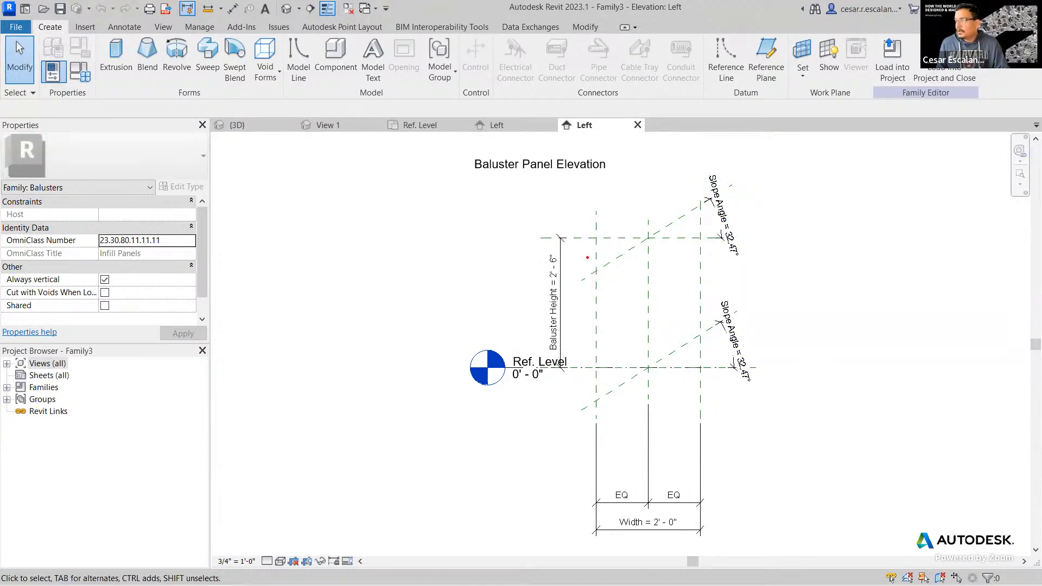
left_click_drag(595, 239, 699, 370)
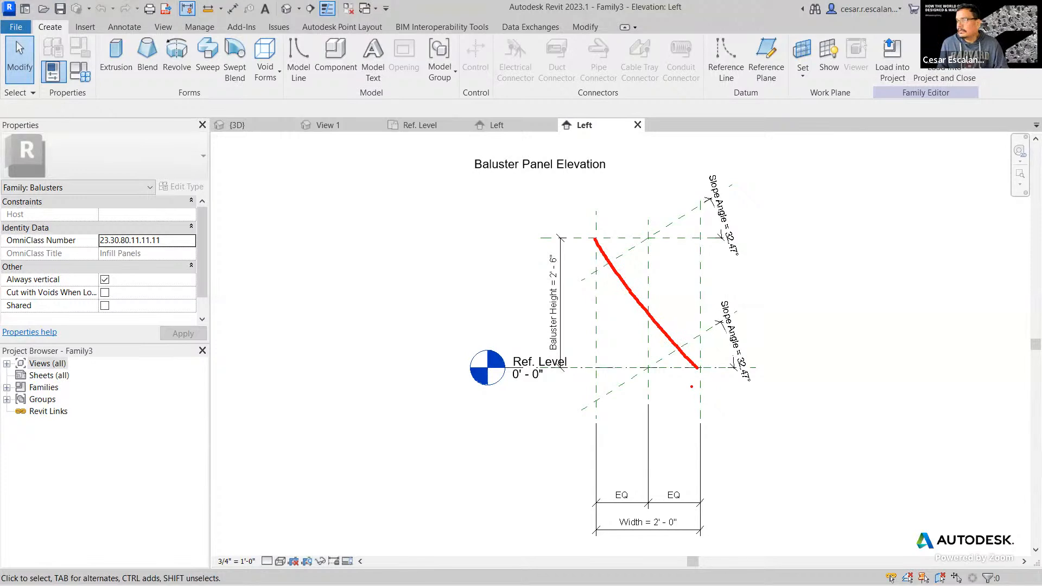
left_click_drag(596, 368, 698, 237)
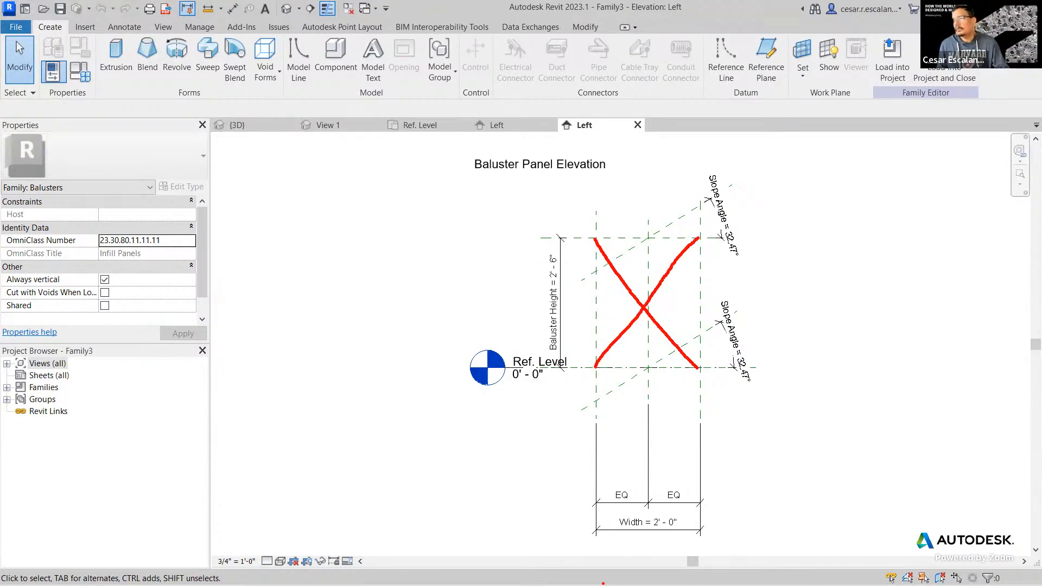
key("Escape")
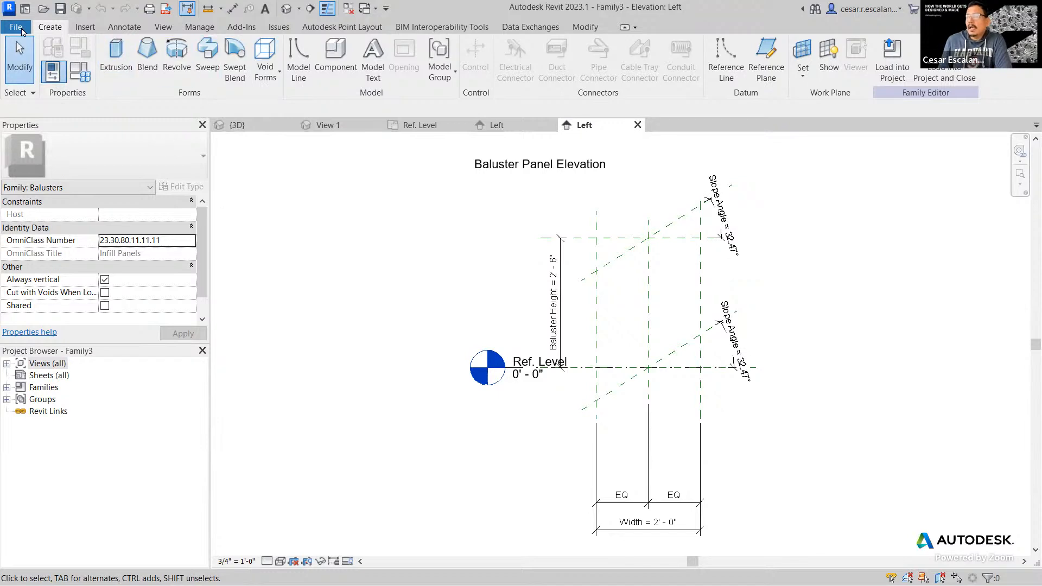
Step: Start a sweep with a sketched path on the work plane Reference Plane : Center (Left/Right)
left_click(208, 53)
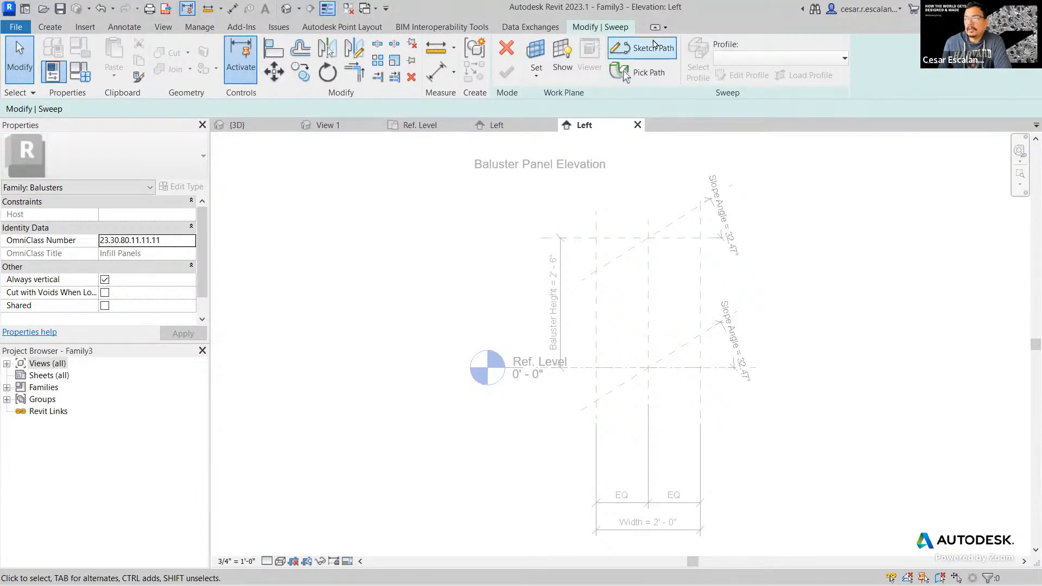
left_click(762, 64)
left_click(762, 64)
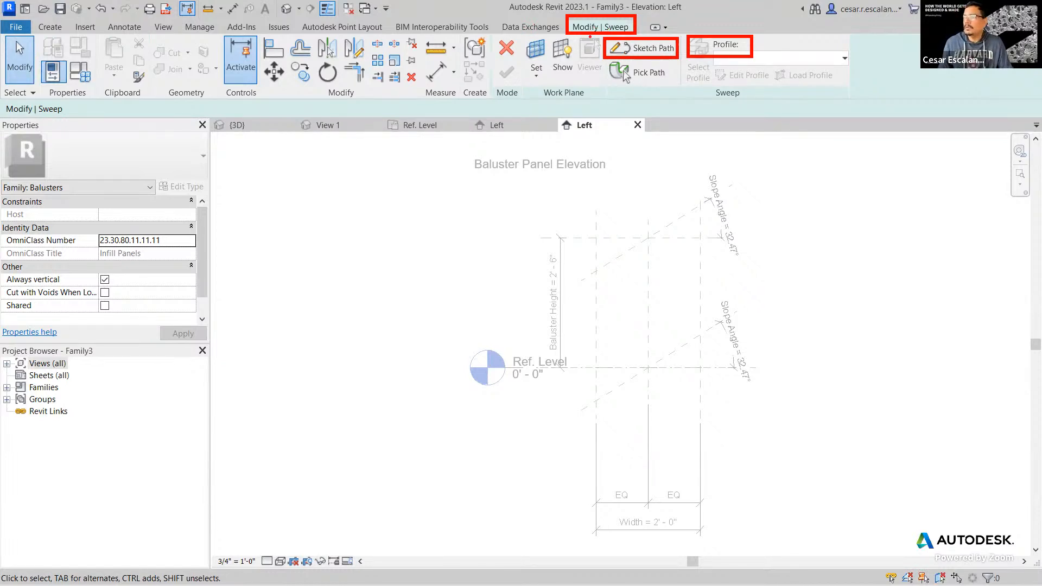
key("Escape")
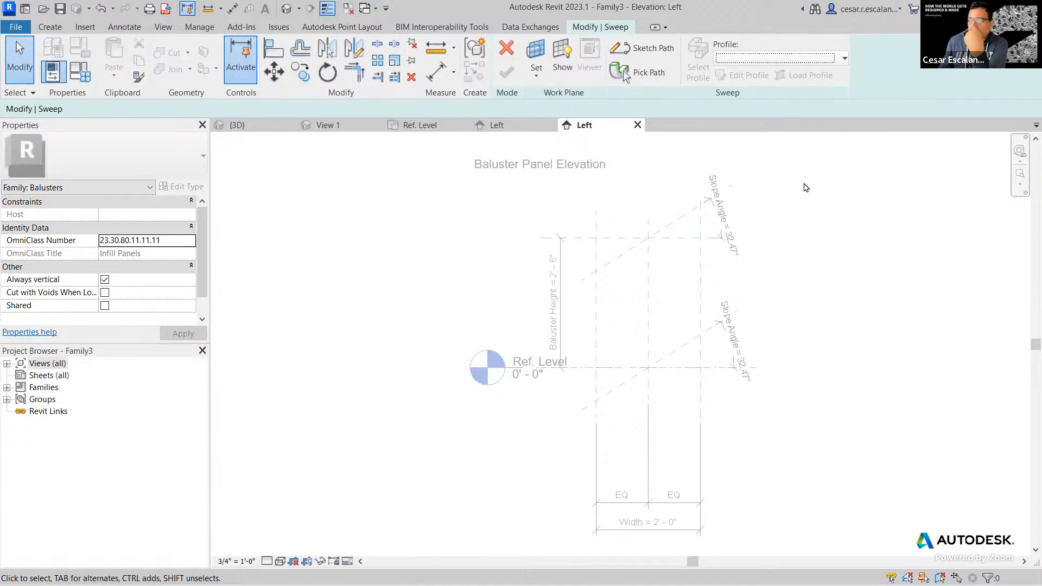
left_click(653, 49)
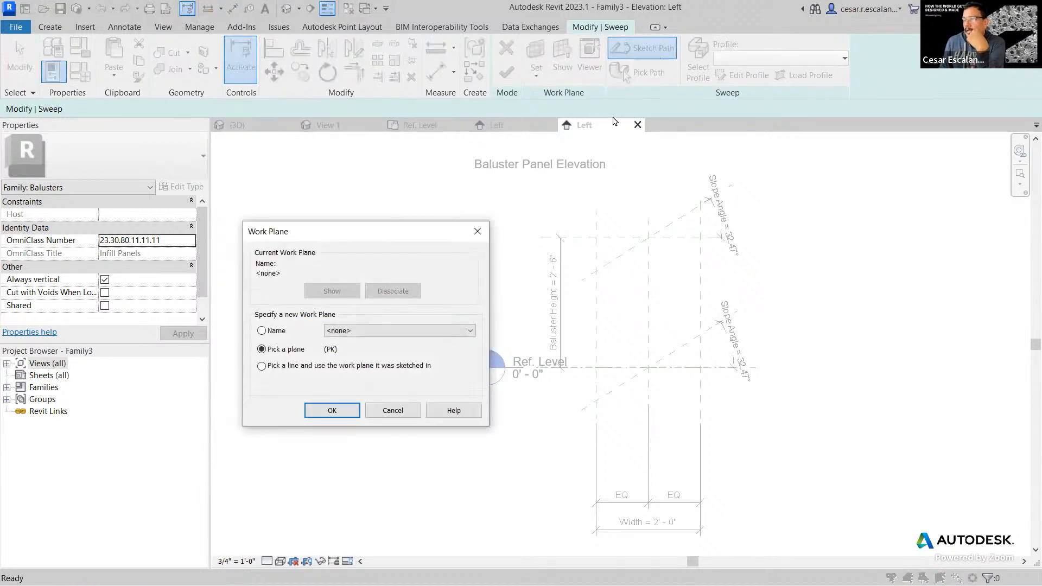
left_click(428, 332)
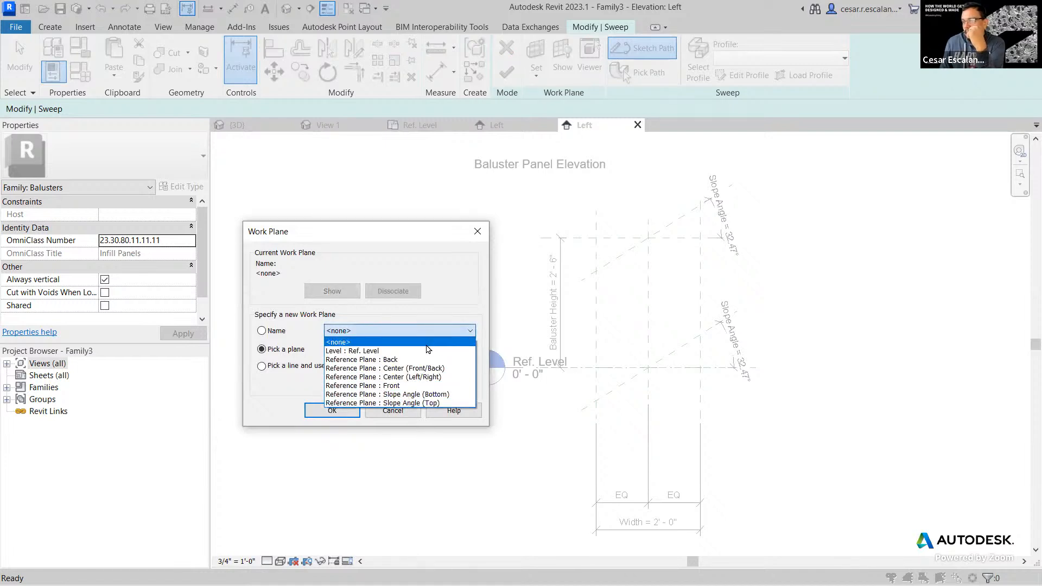
left_click(428, 380)
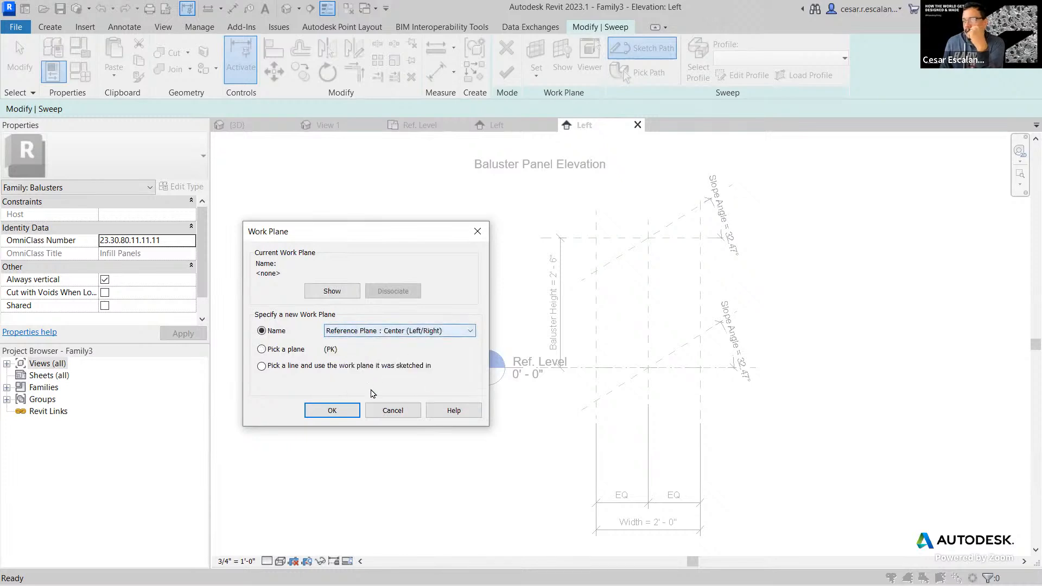
left_click(331, 411)
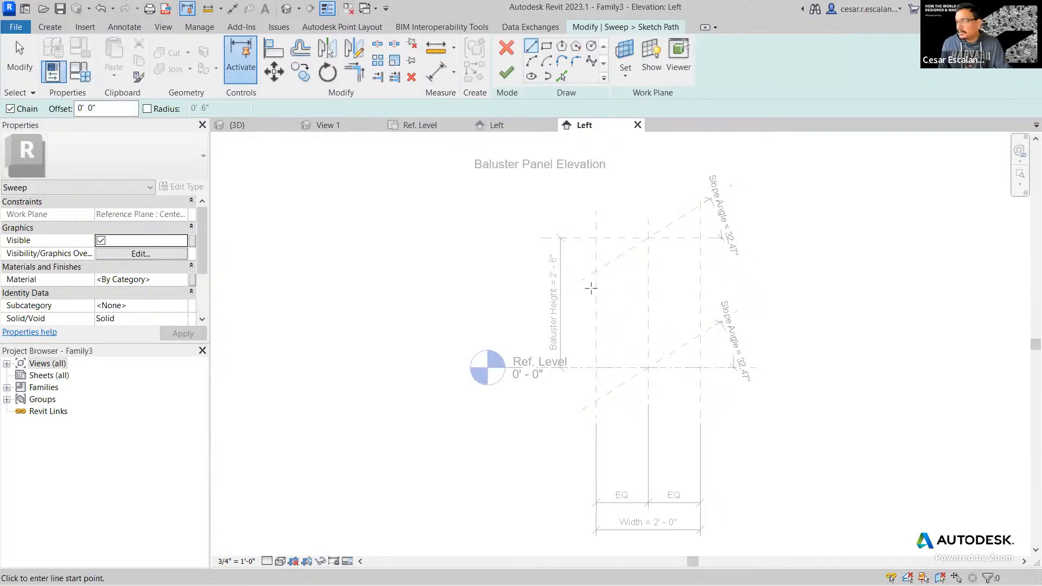
Step: Draw the sweep path as one diagonal line from the panel's lower-left reference intersection to its upper-right one, and finish the path
left_click(596, 368)
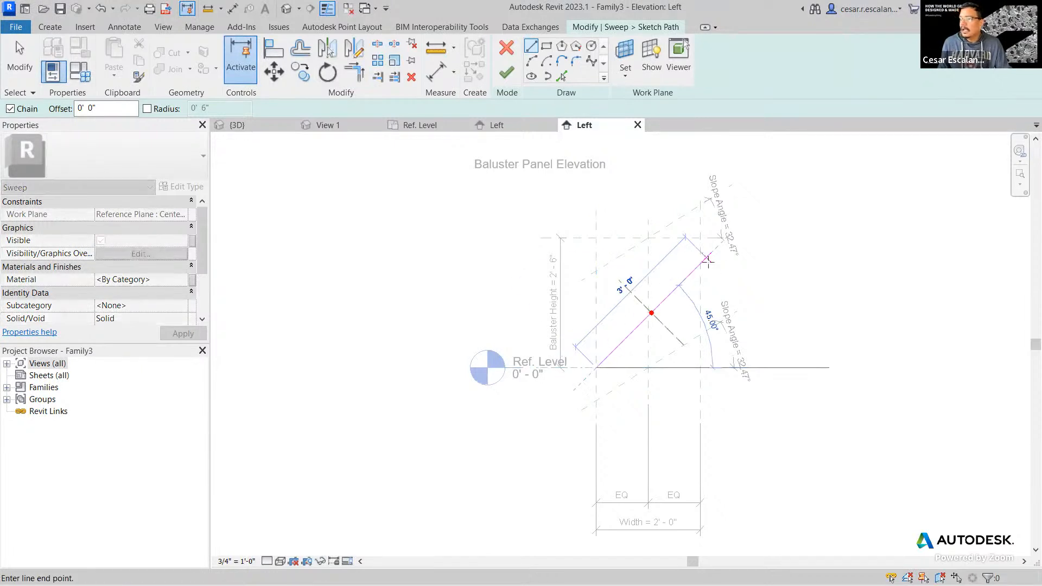
left_click(700, 238)
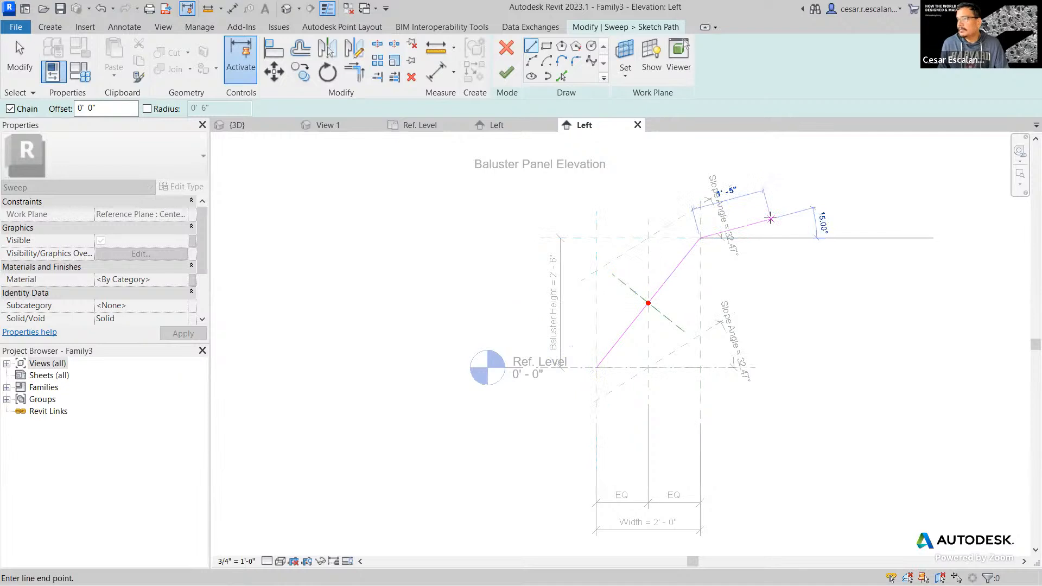
key("Escape")
key("Escape")
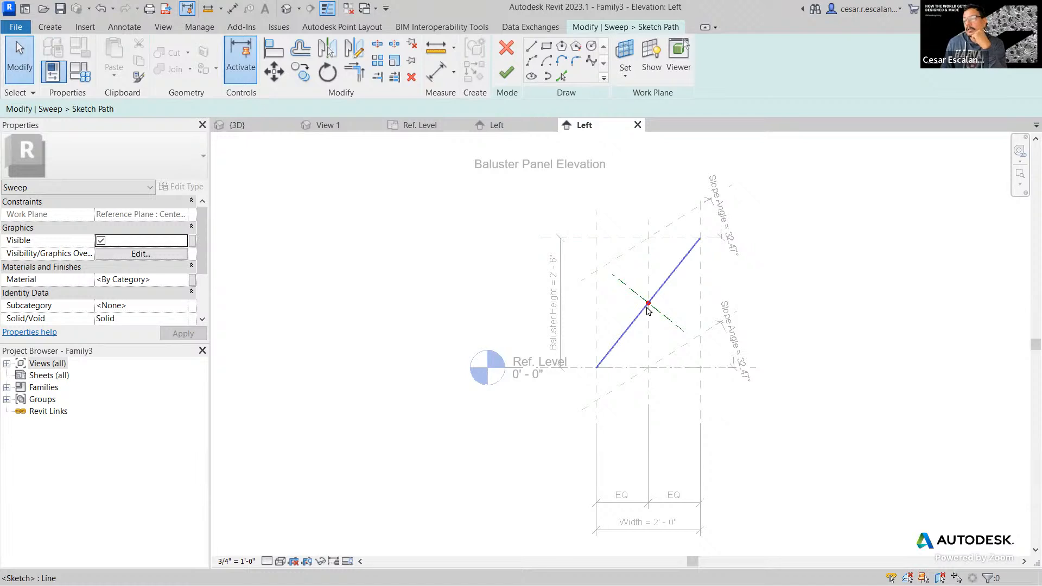
left_click(507, 73)
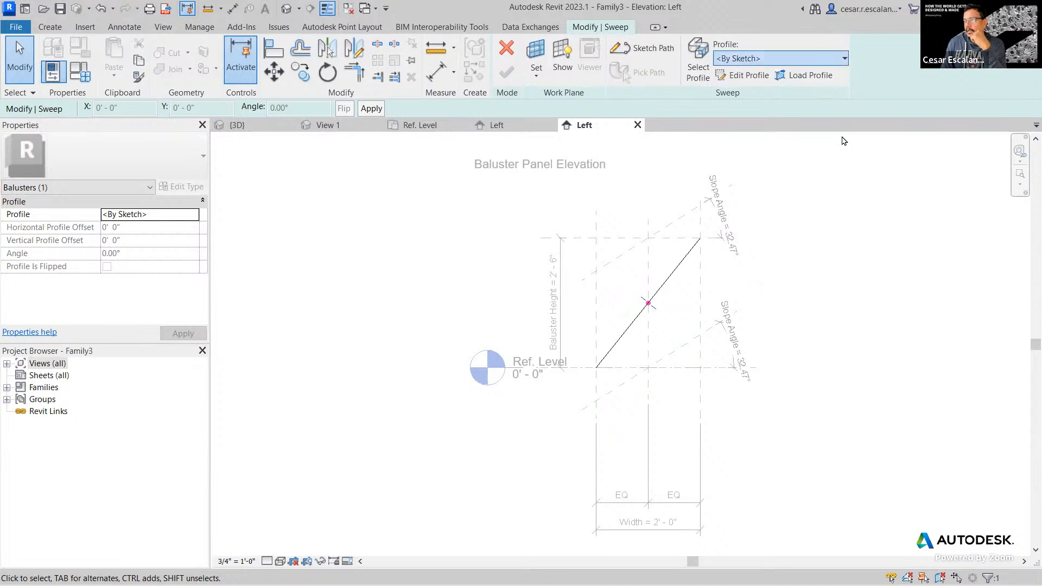
Step: Sketch the sweep's profile in 3D View: View 1 as a circle of 1" radius centred on the path's midpoint, and finish the profile
left_click(841, 59)
left_click(837, 72)
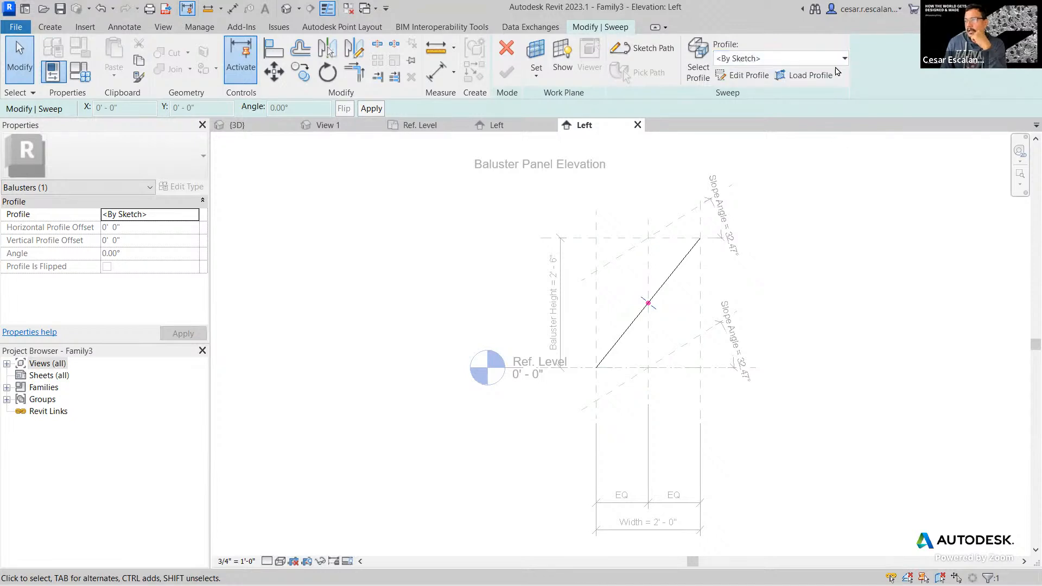
left_click(748, 76)
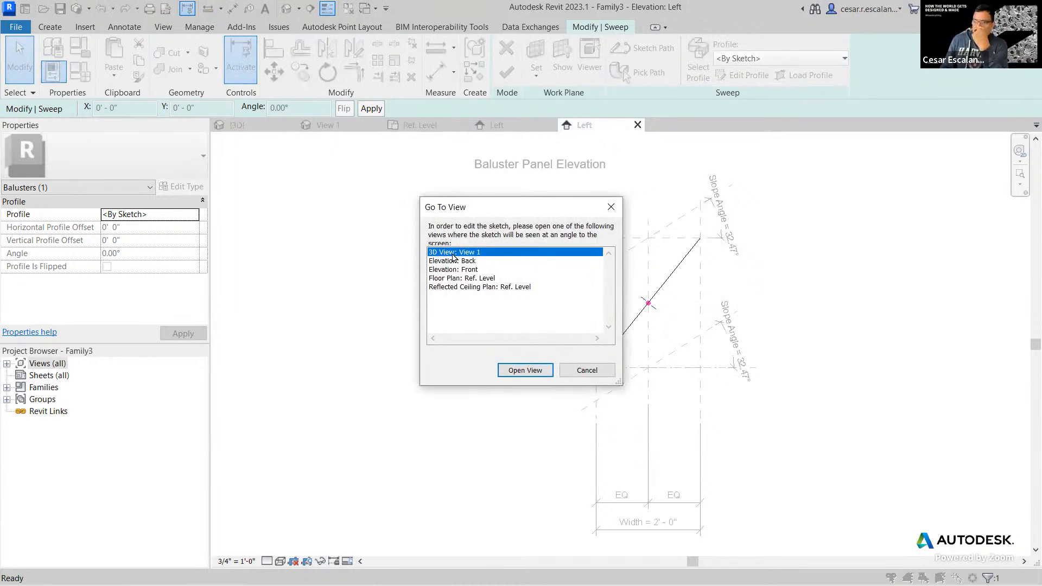
left_click(519, 370)
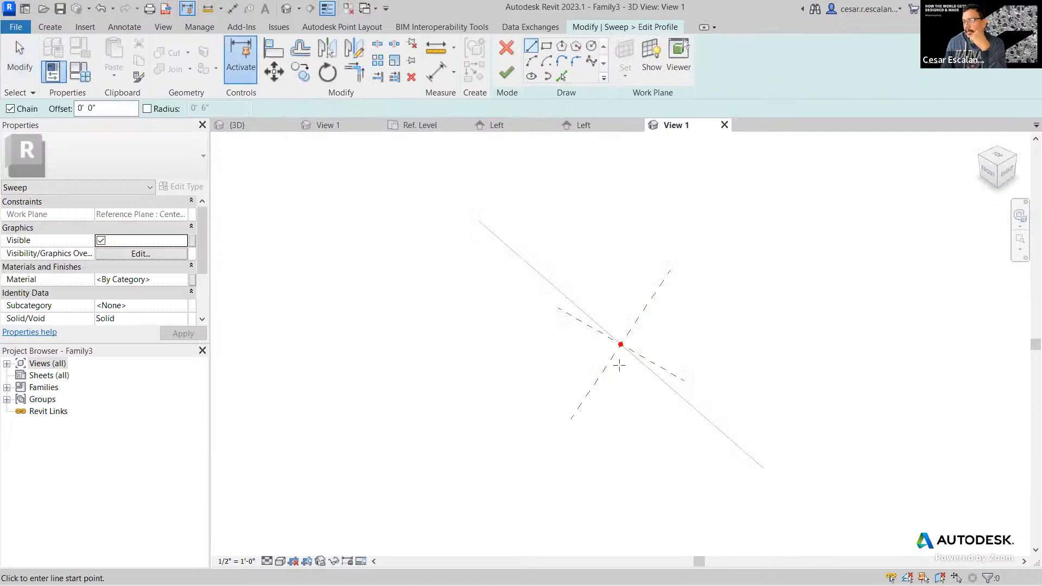
scroll(622, 362, "up", 4)
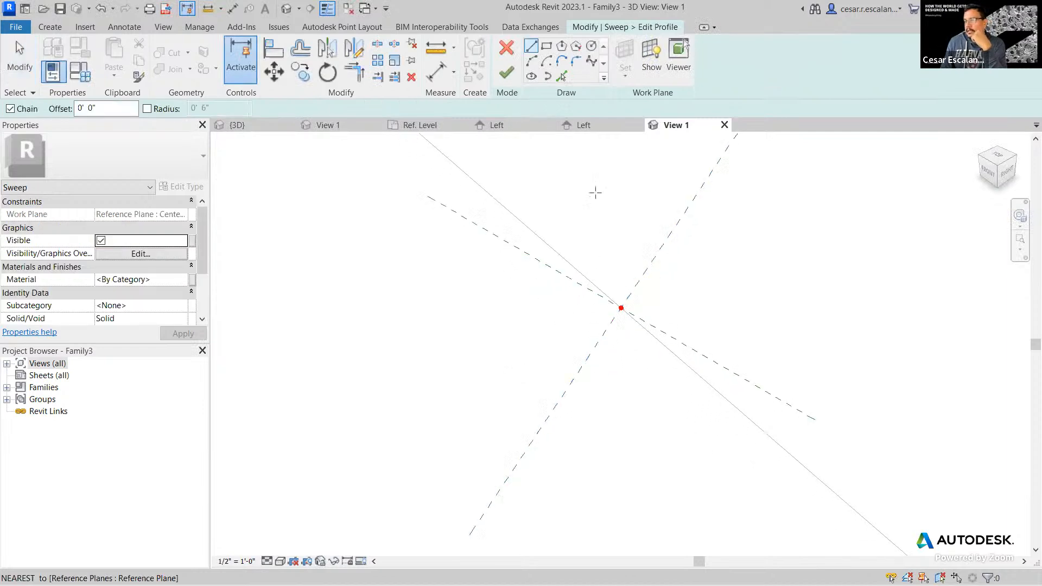
left_click(591, 46)
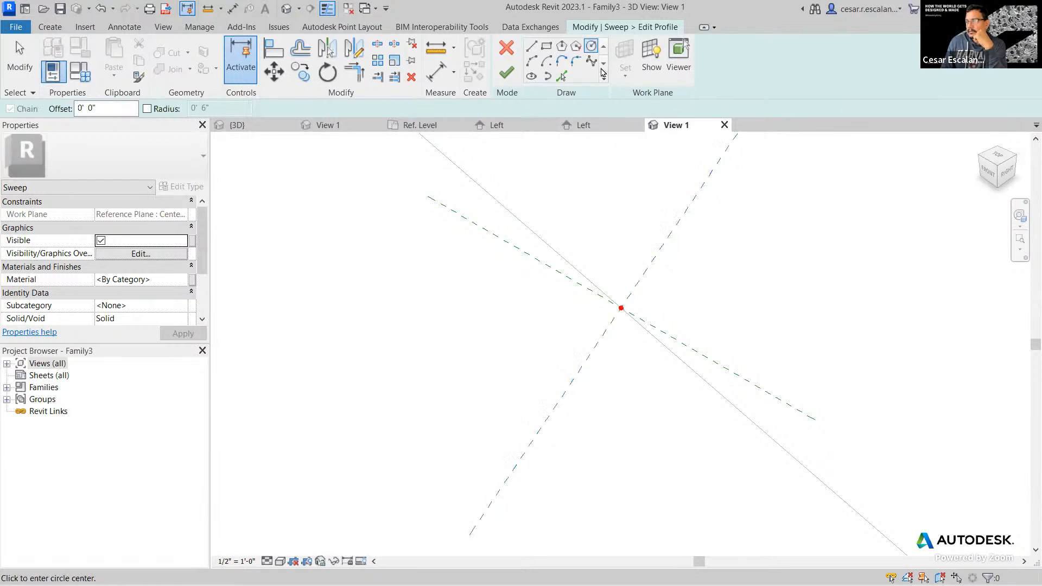
left_click(622, 308)
scroll(634, 305, "up", 5)
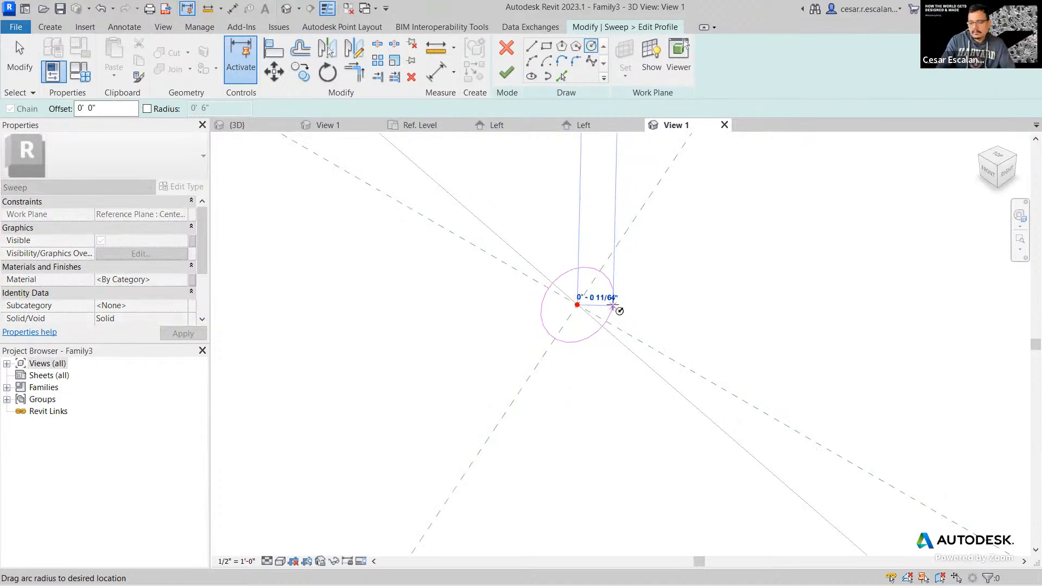
type("0' - 1")
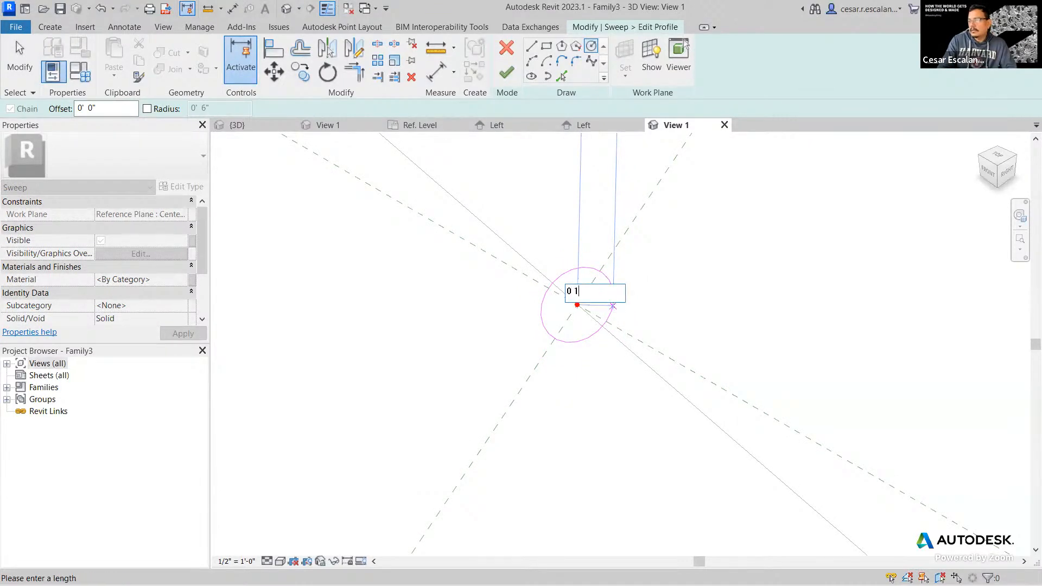
key("Return")
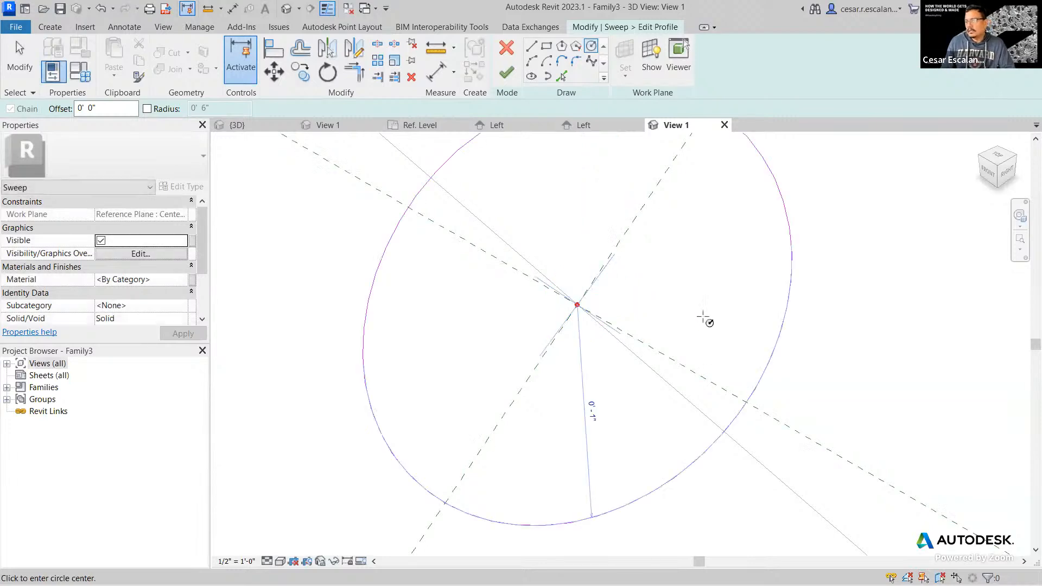
scroll(696, 377, "down", 5)
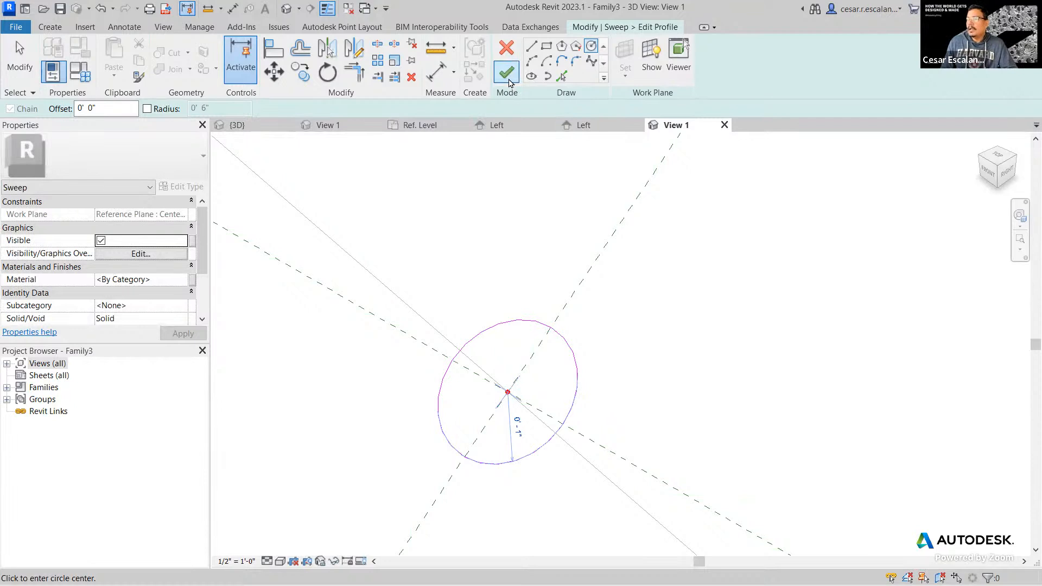
left_click(507, 74)
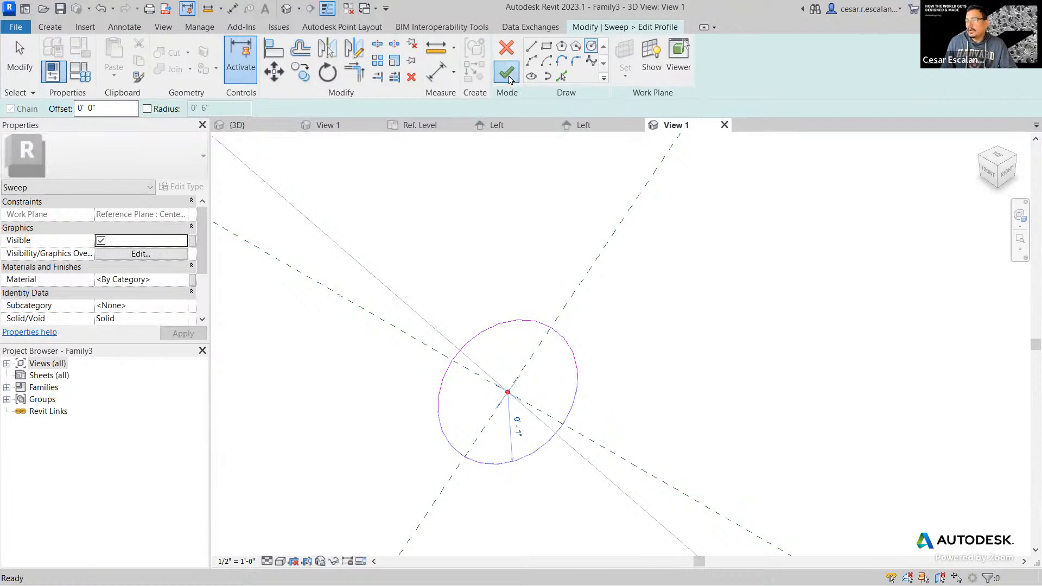
Step: Finish the sweep to create the diagonal bar and return to the panel's Left elevation
scroll(633, 373, "down", 3)
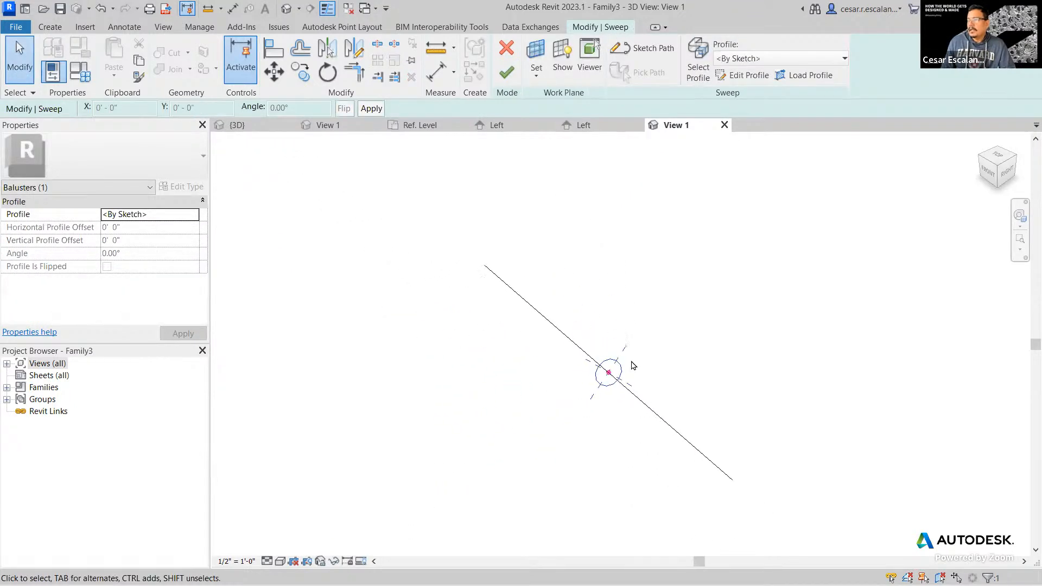
middle_click_drag(621, 481, 593, 348, "shift")
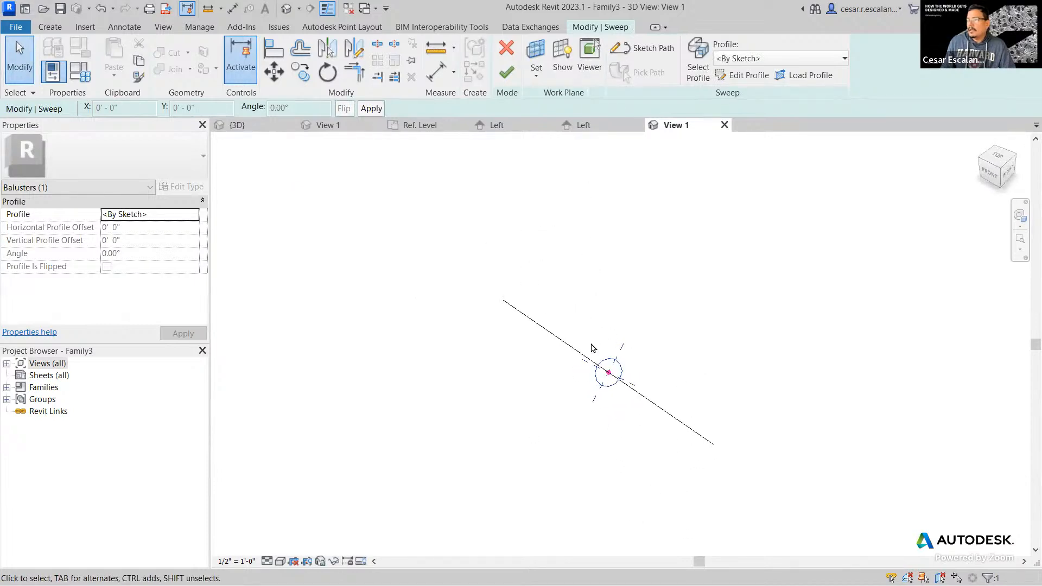
left_click(506, 75)
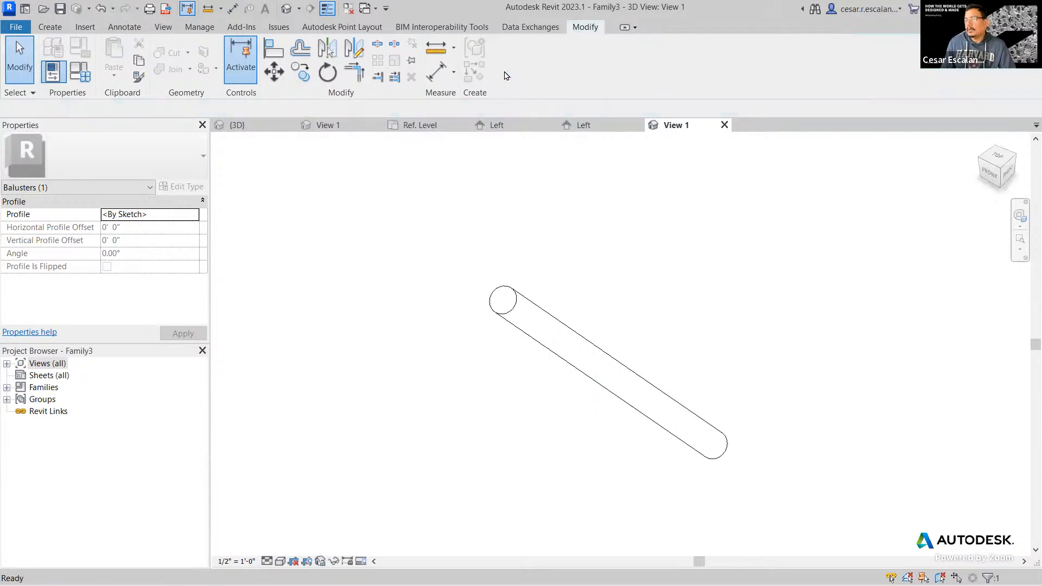
left_click(442, 296)
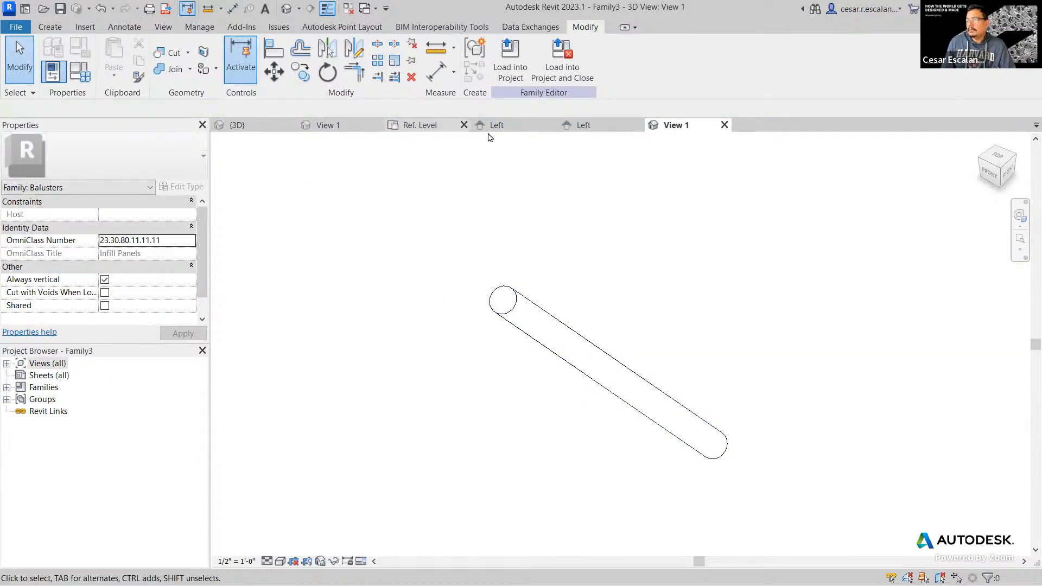
left_click(593, 126)
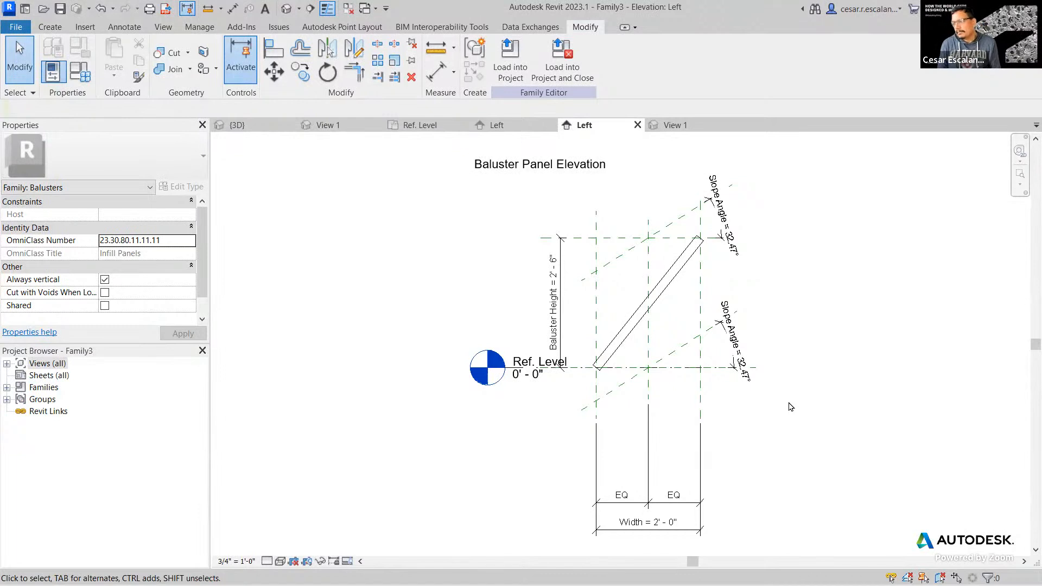
Step: Set the panel family's Width parameter to 3' 0" in the family types and apply it
left_click(80, 71)
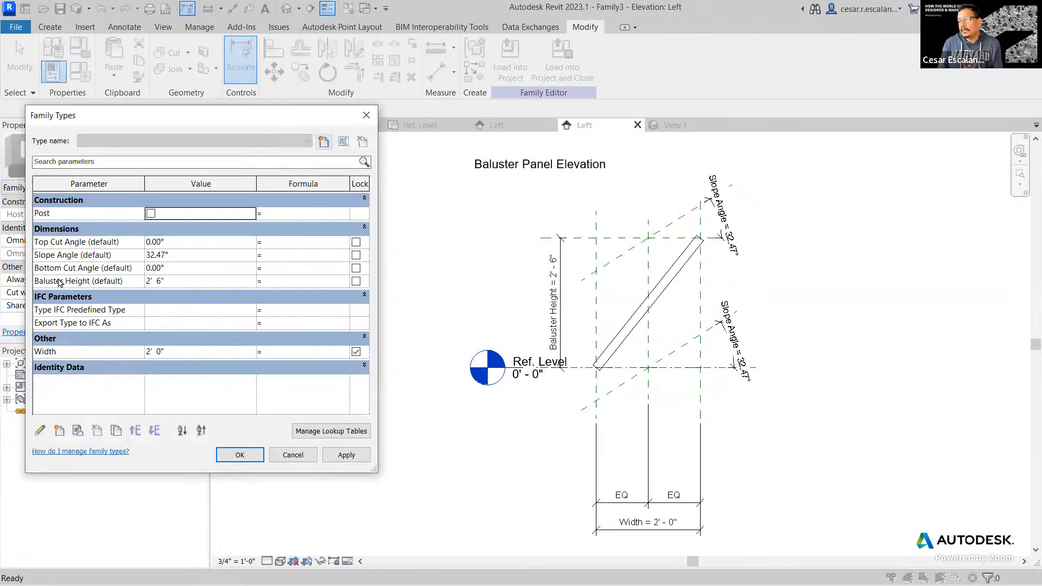
left_click(185, 354)
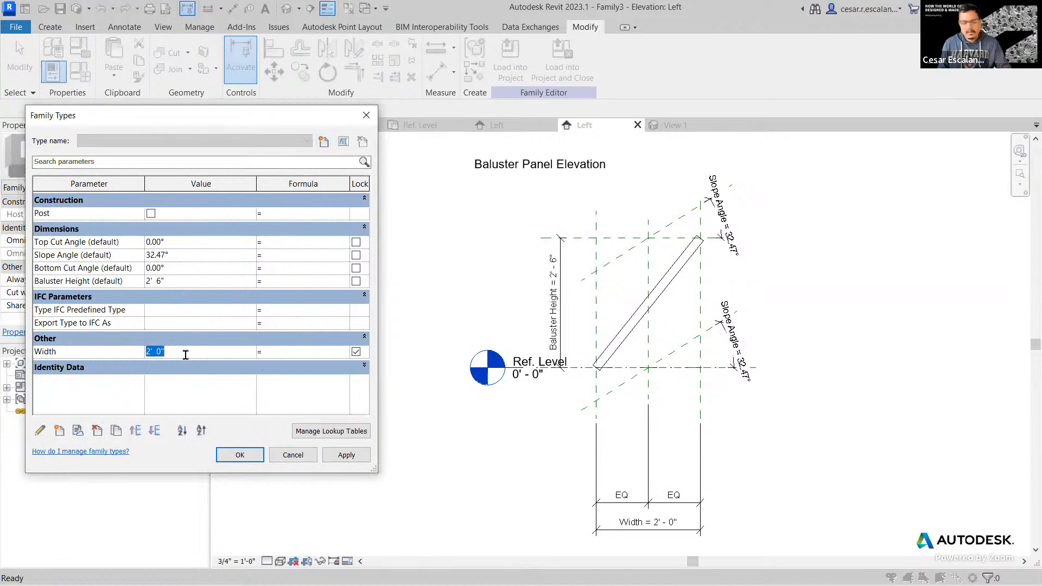
type("3")
left_click(348, 457)
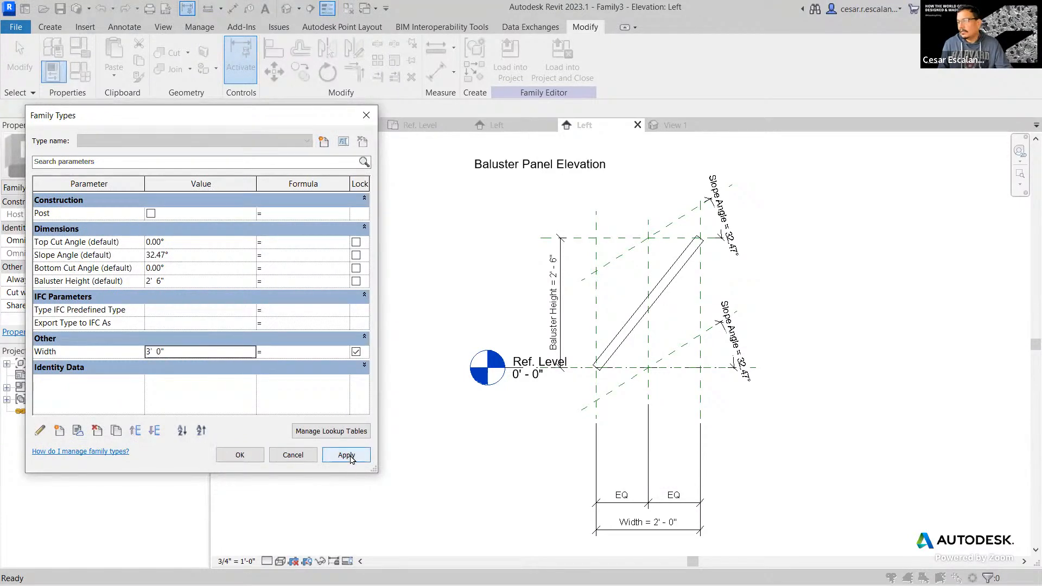
Step: Test the panel family's Width parameter at 2' 0" and at 1' 0", applying each value
left_click(194, 351)
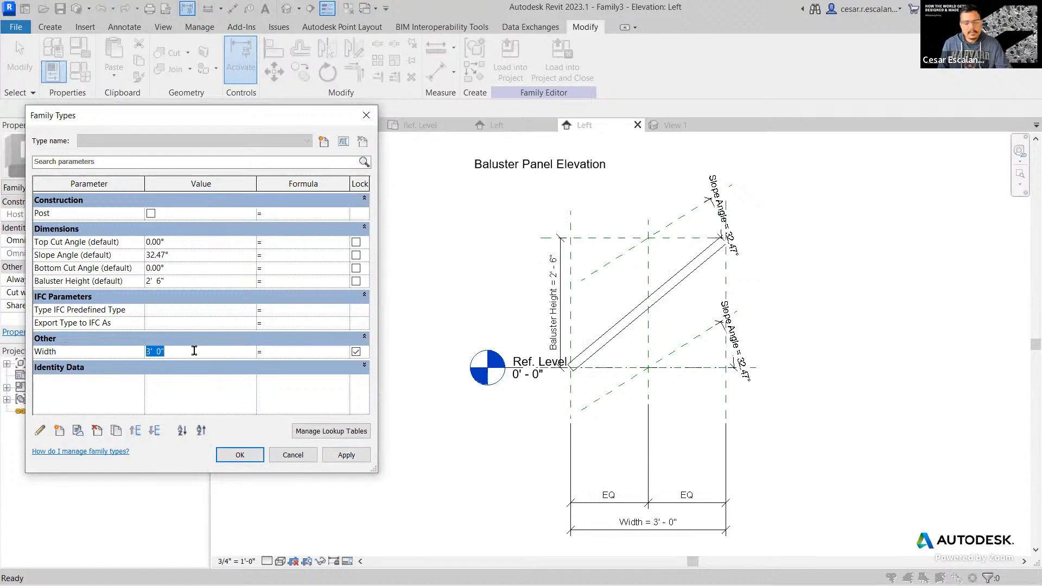
type("2")
left_click(347, 455)
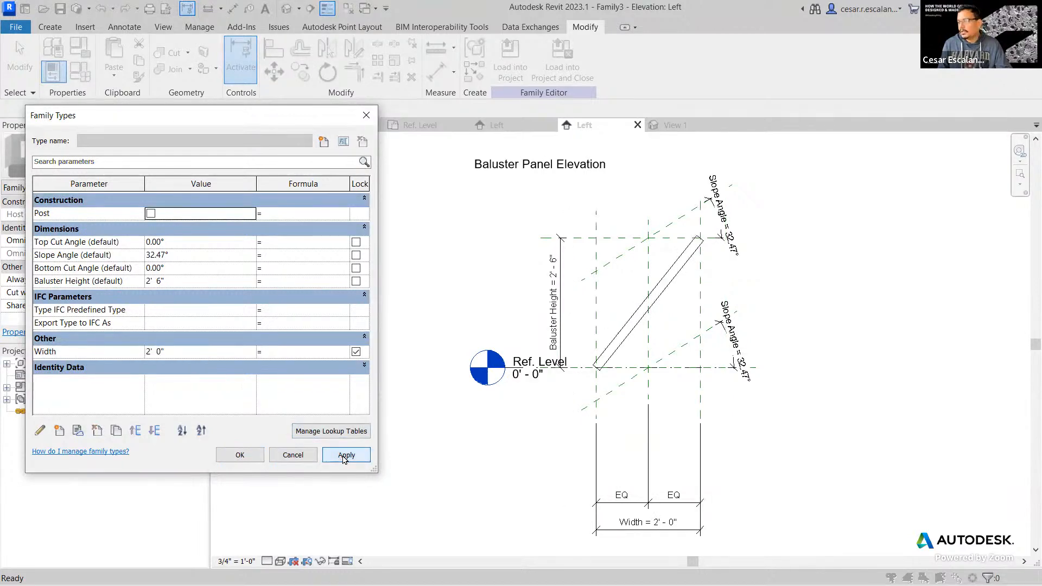
left_click(192, 352)
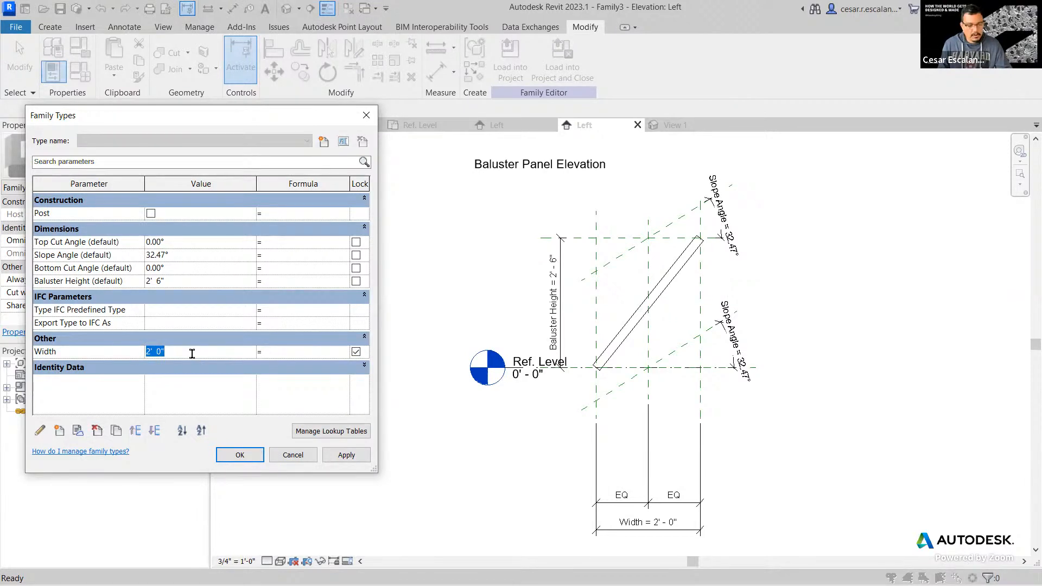
type("1")
left_click(346, 455)
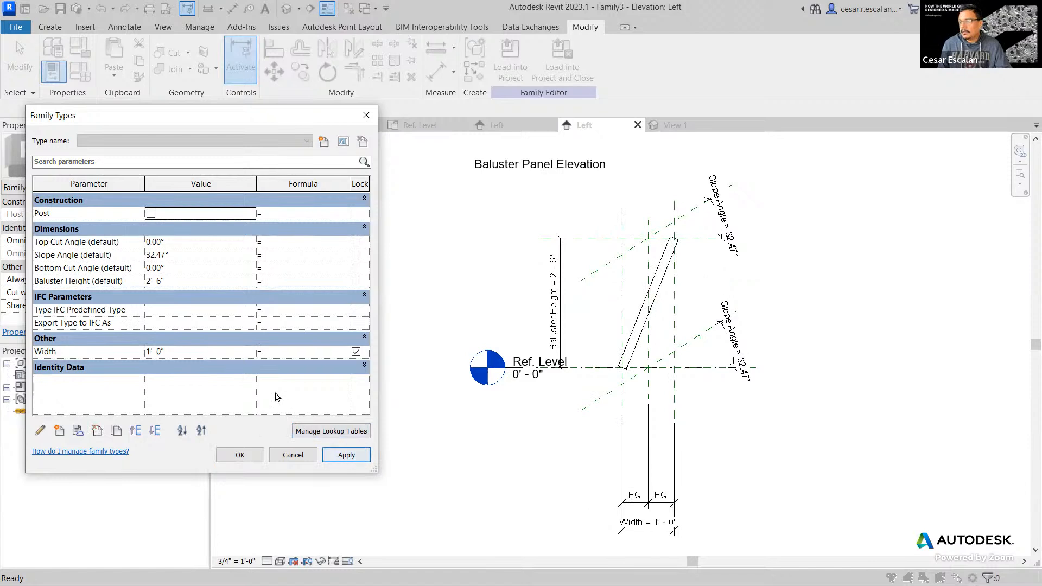
Step: Set the panel family's Width parameter to 3' 0", apply it and close the family types
left_click(207, 339)
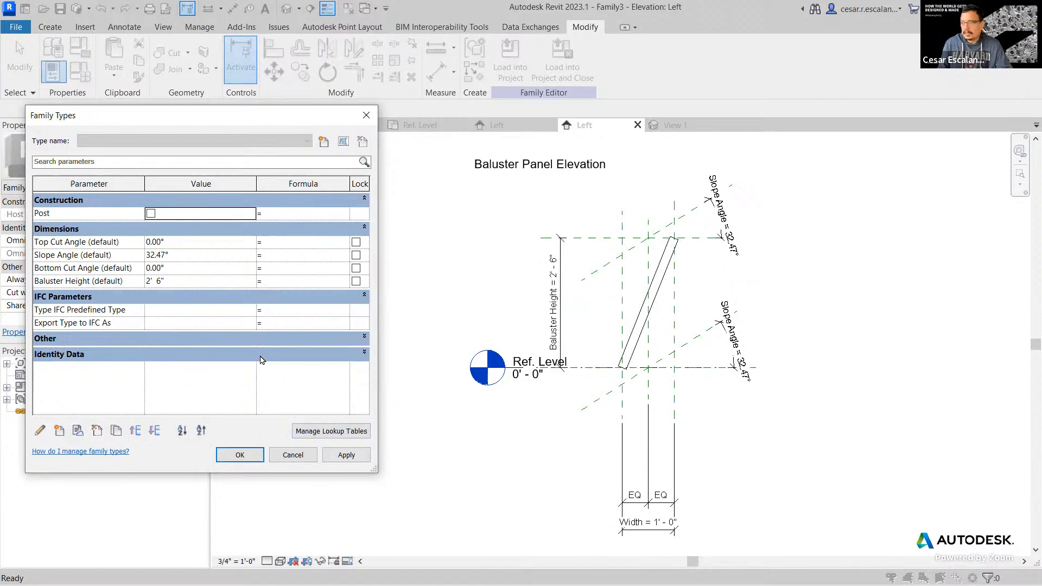
left_click(363, 339)
left_click(219, 354)
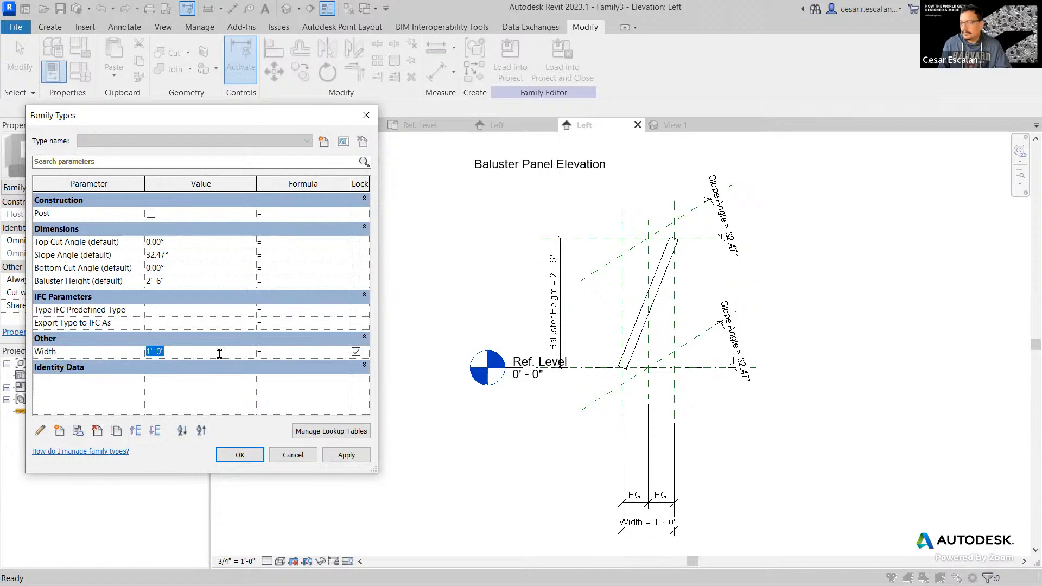
type("2")
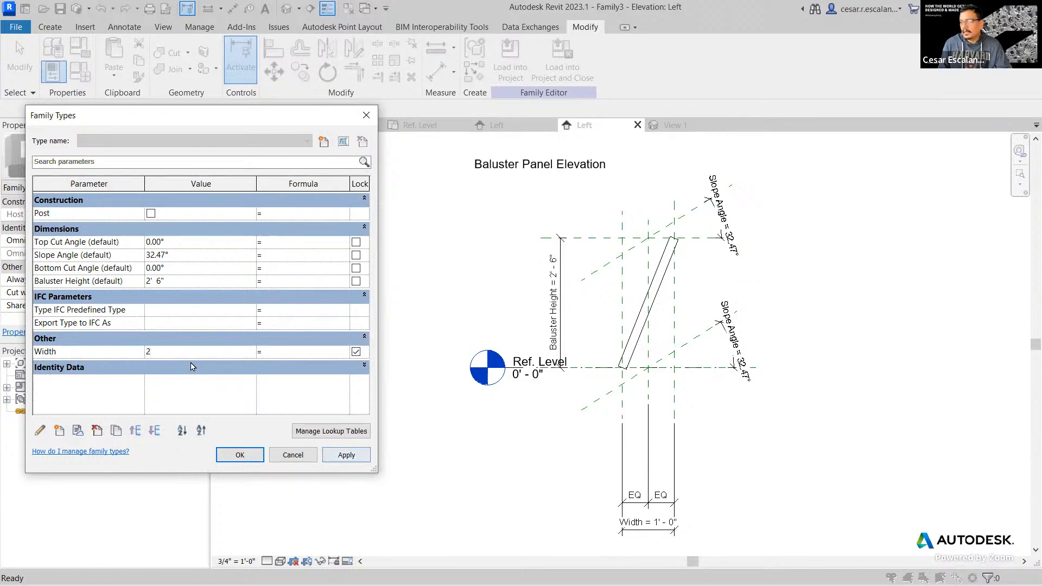
left_click(148, 350)
type("3")
left_click(346, 454)
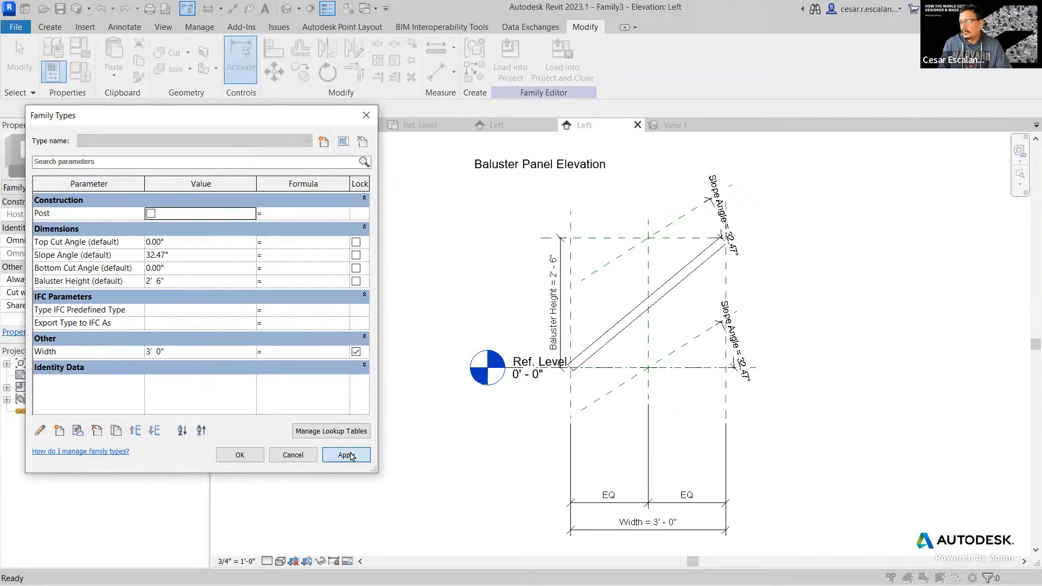
left_click(258, 454)
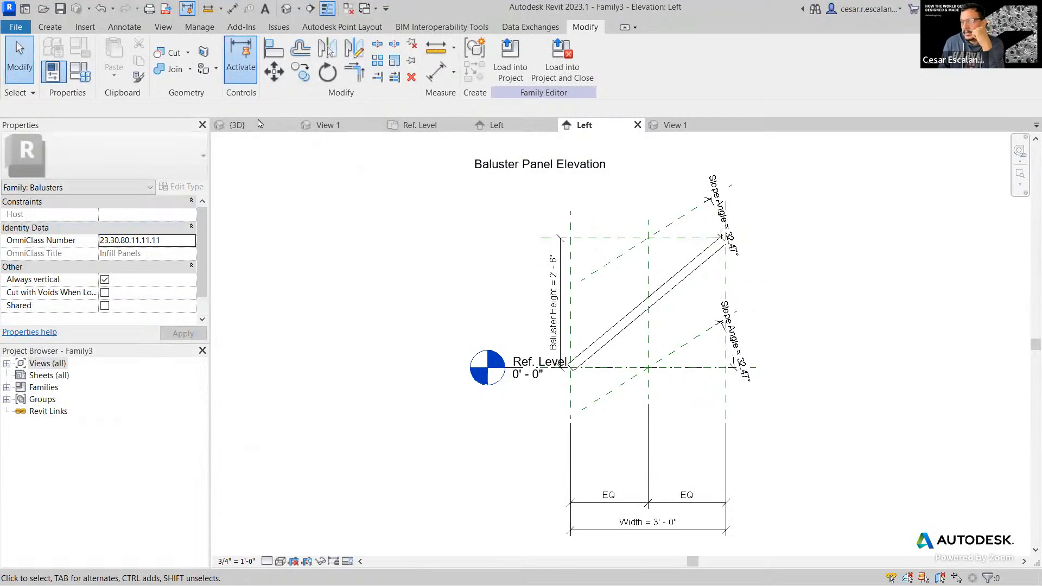
Step: Start a second sweep with a sketched path on the work plane Reference Plane : Center (Left/Right)
left_click(50, 27)
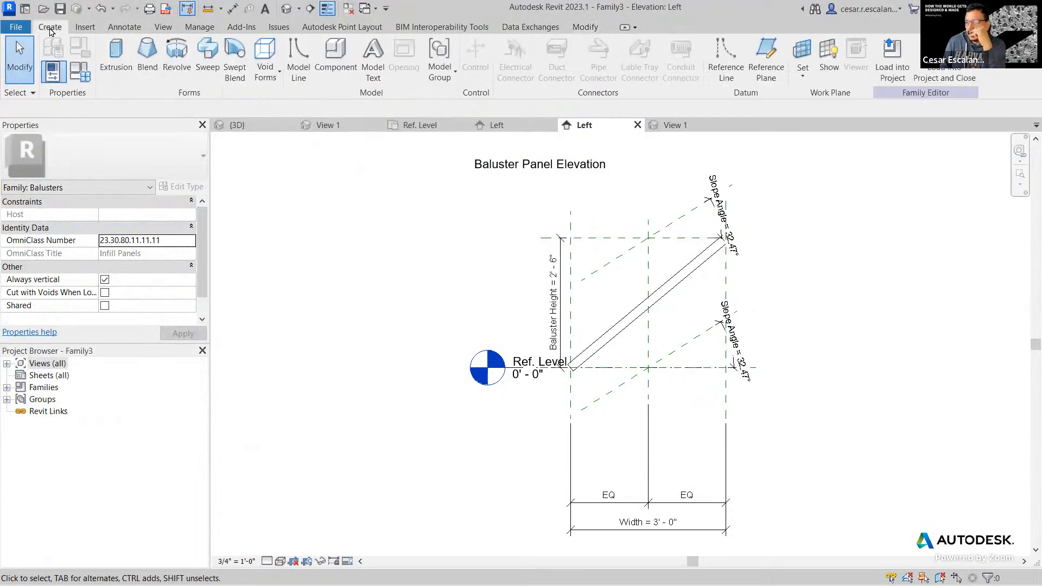
left_click(207, 60)
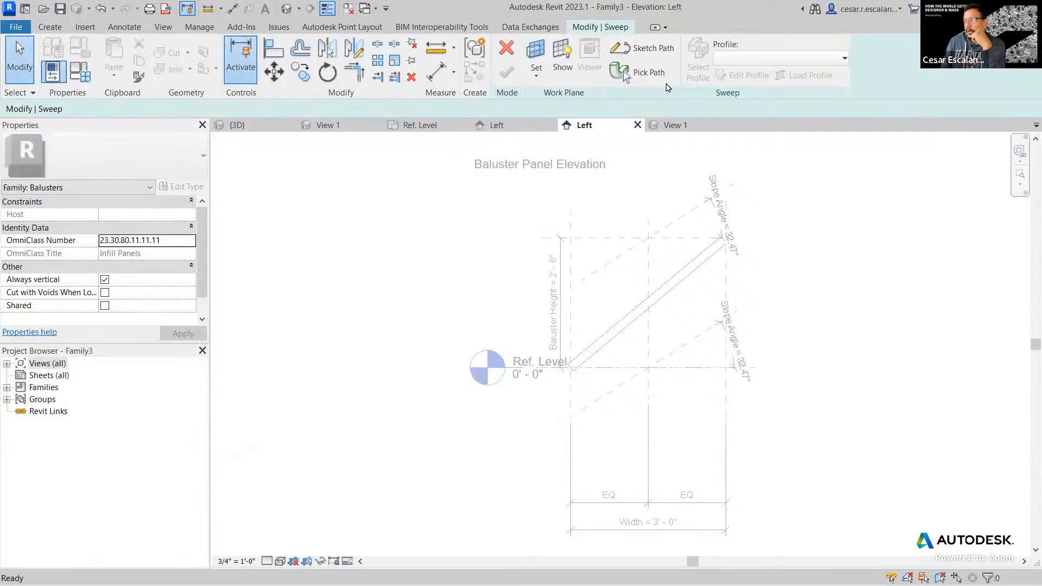
left_click(663, 57)
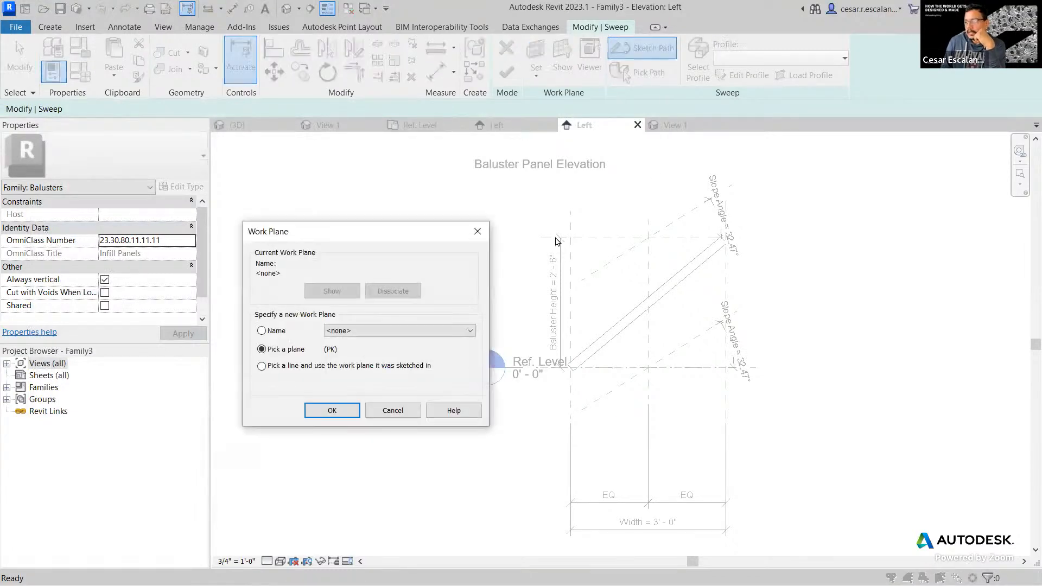
left_click(376, 335)
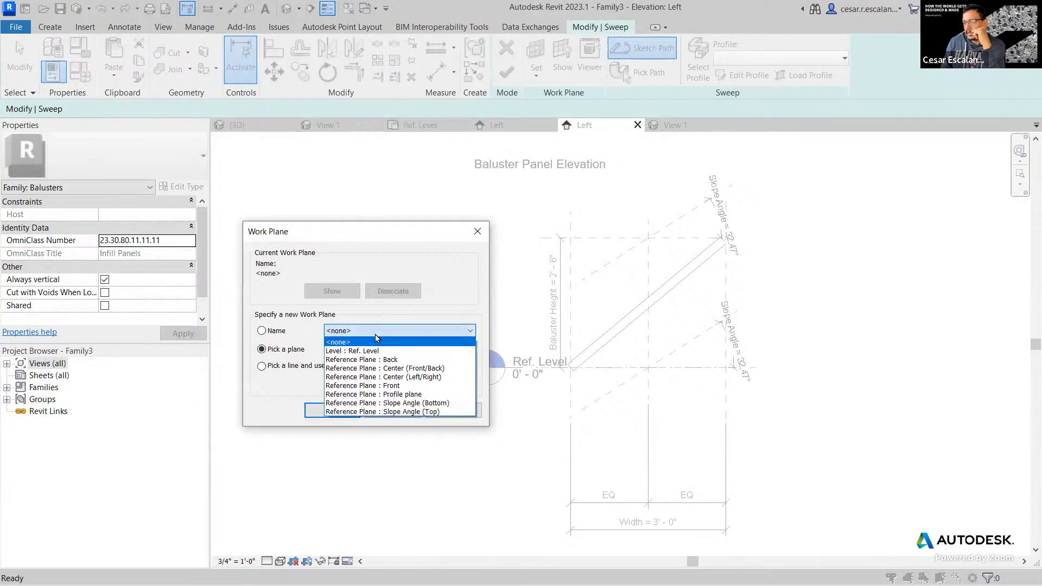
left_click(409, 378)
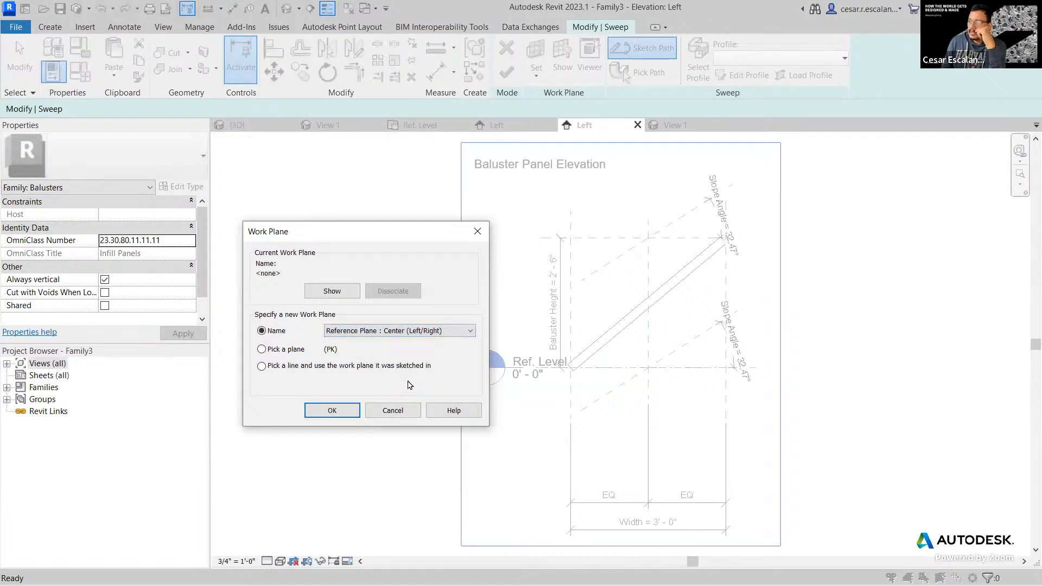
left_click(334, 411)
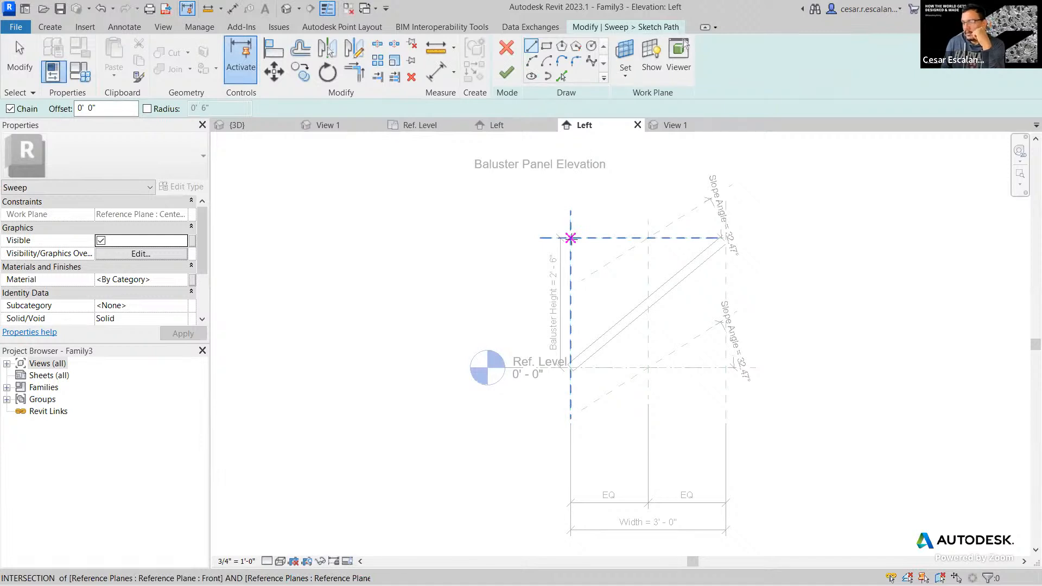
Step: Draw the sweep path as one diagonal line from the panel's upper-left reference intersection to its lower-right one, and finish the path
left_click(570, 237)
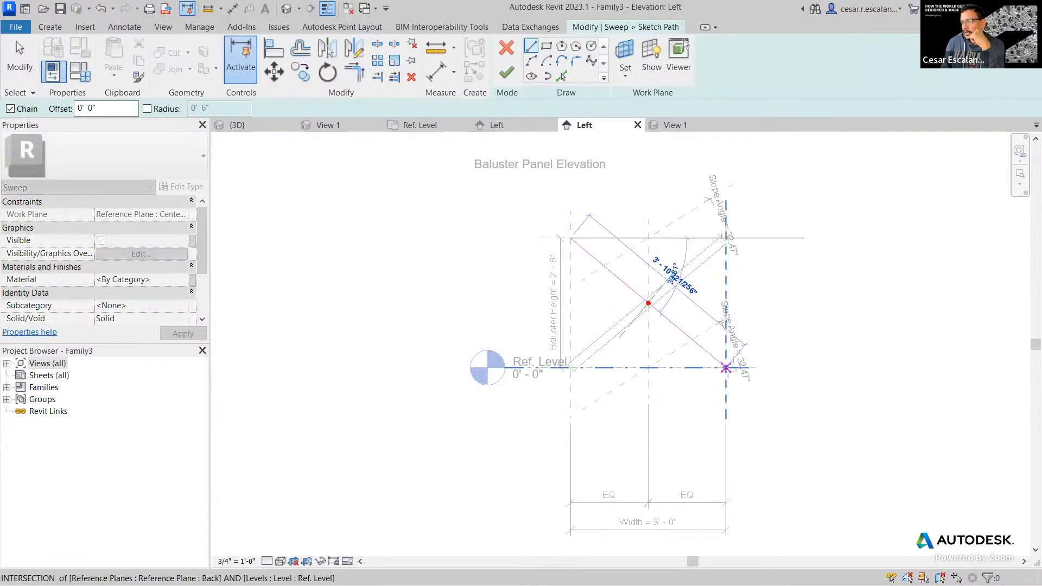
left_click(725, 367)
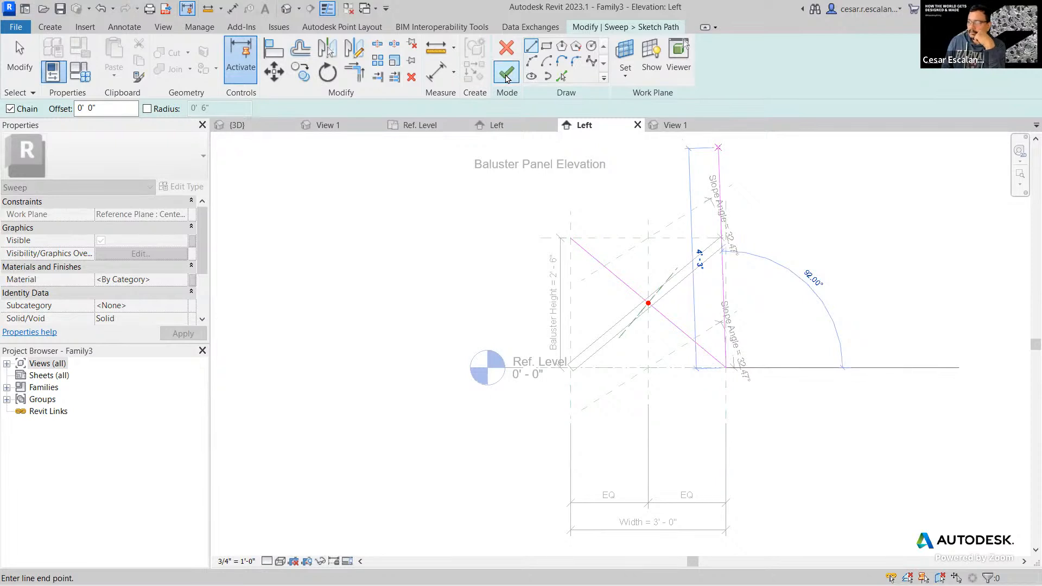
left_click(505, 77)
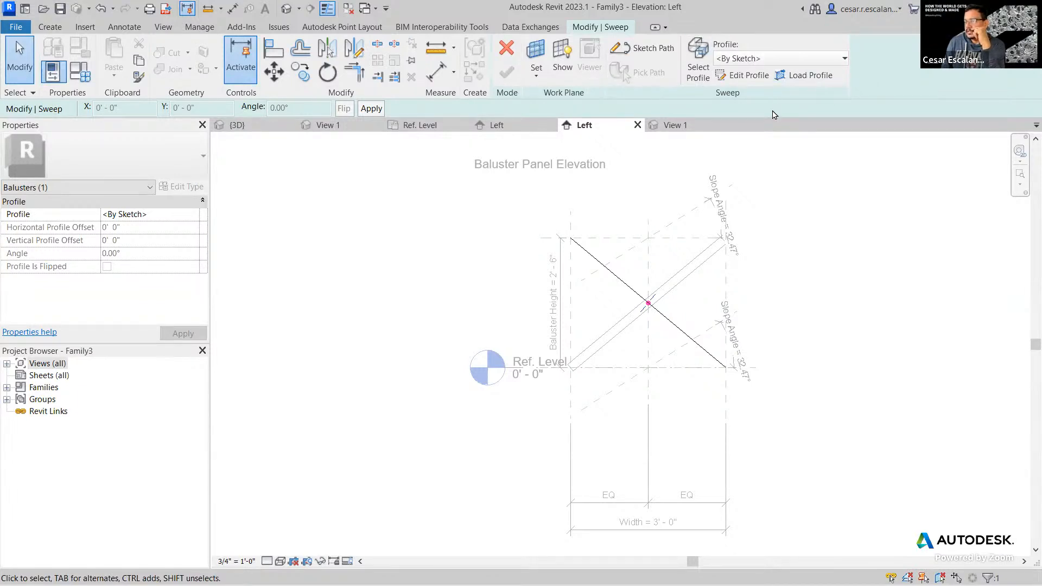
Step: Sketch the second sweep's profile in 3D View: View 1 as a circle of 2" radius centred on the path's midpoint
left_click(746, 79)
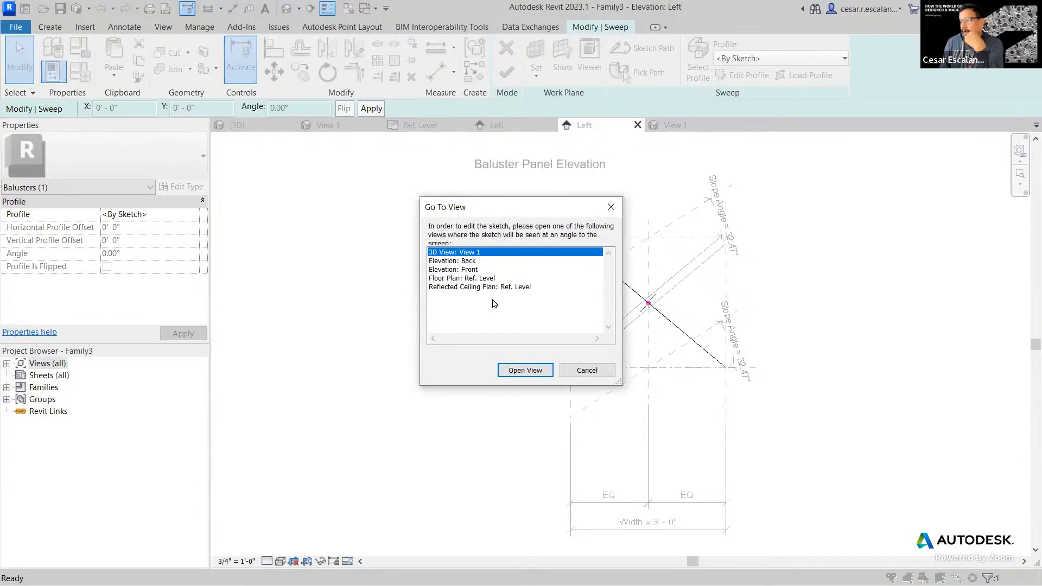
left_click(518, 371)
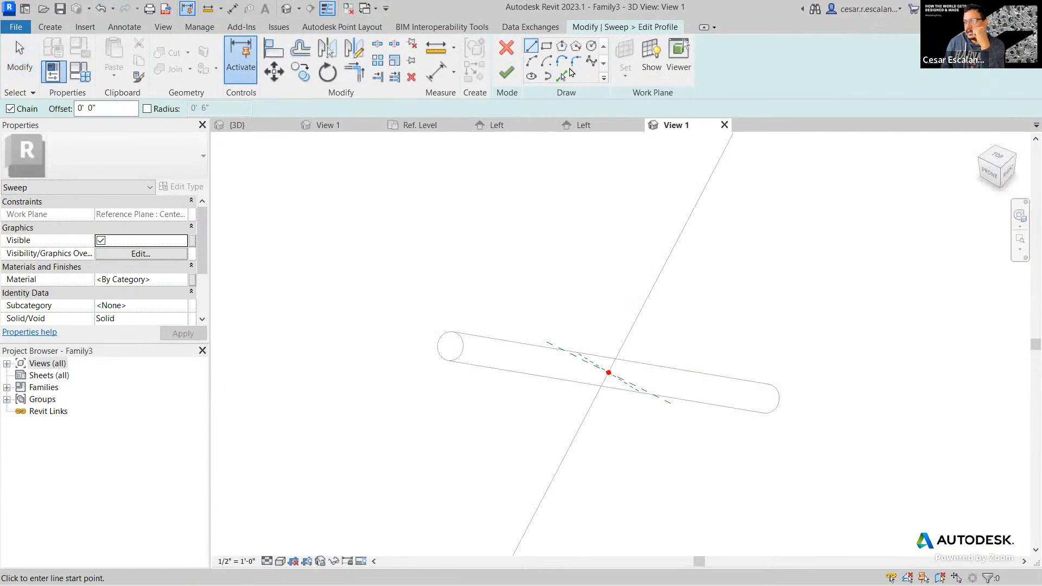
left_click(591, 45)
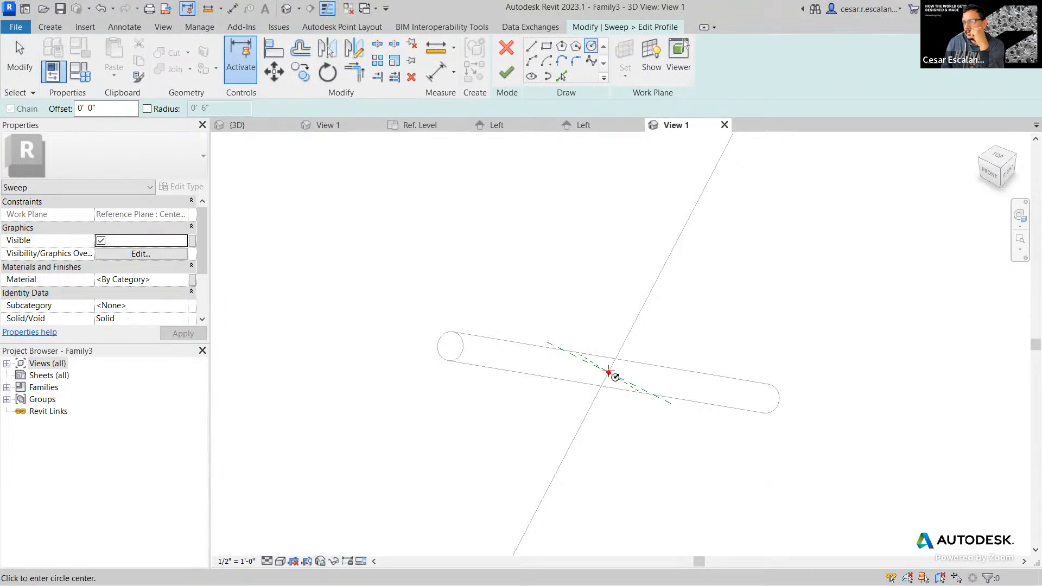
scroll(615, 378, "up", 3)
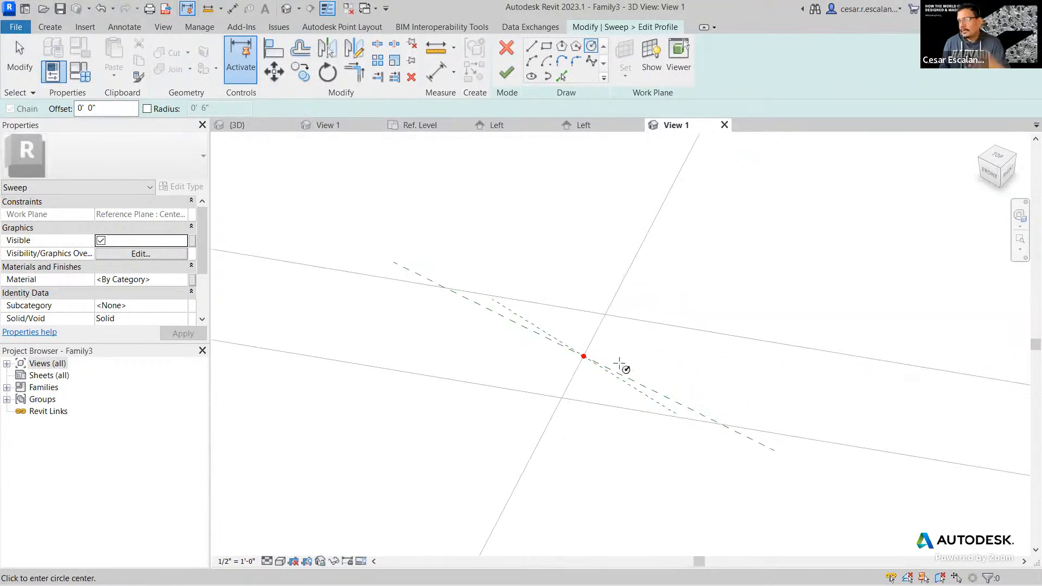
middle_click_drag(634, 339, 579, 353, "shift")
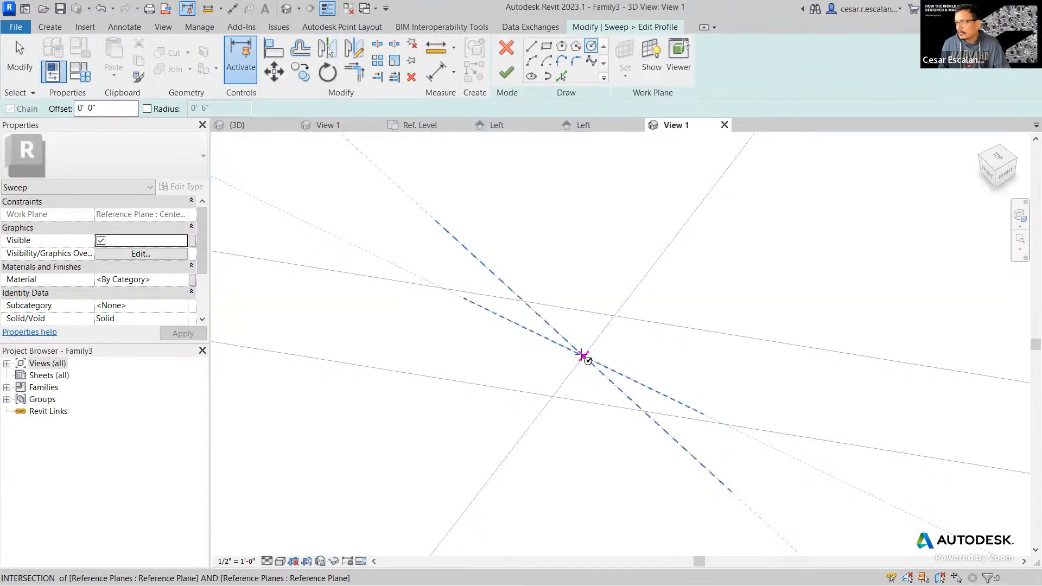
left_click(583, 355)
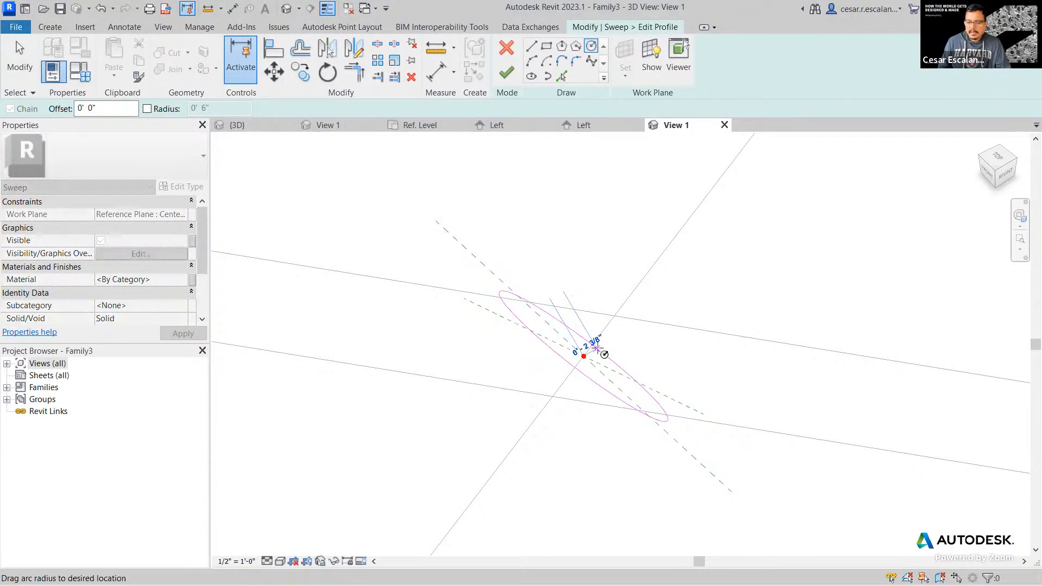
type("0 2")
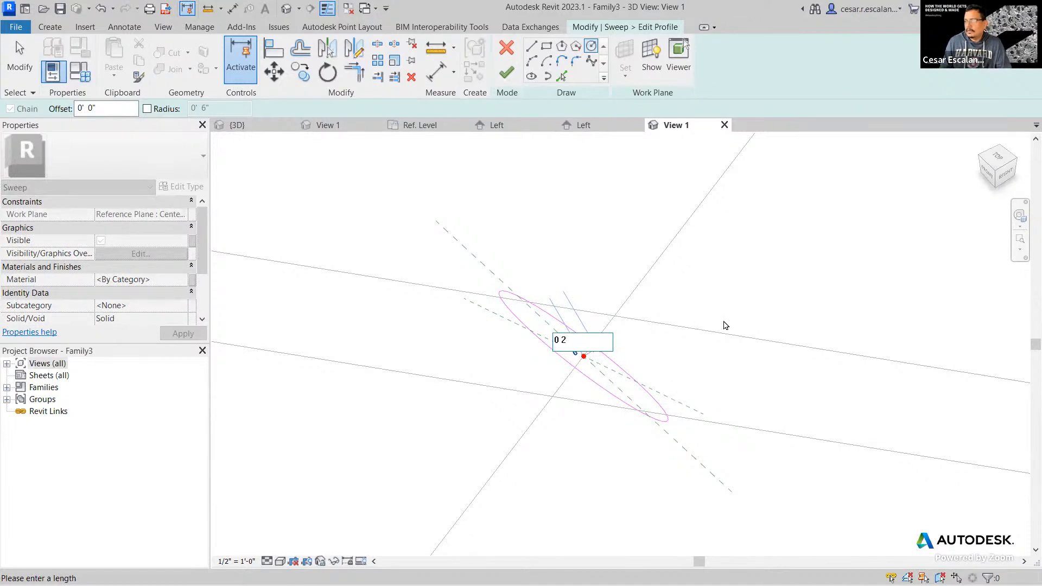
key("Return")
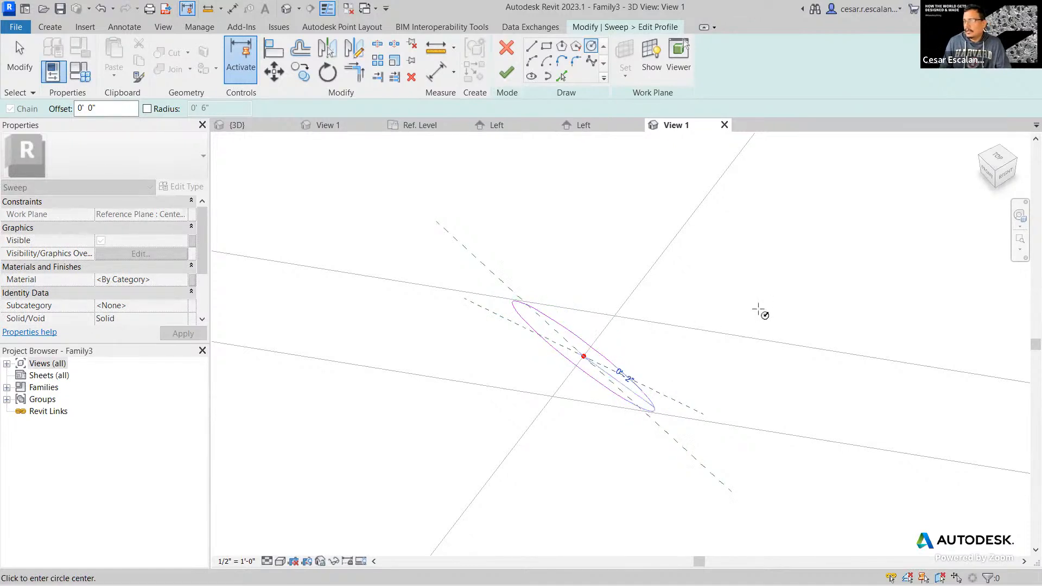
Step: Finish the circular profile and the sweep to create the second diagonal bar
scroll(691, 354, "down", 3)
left_click(507, 72)
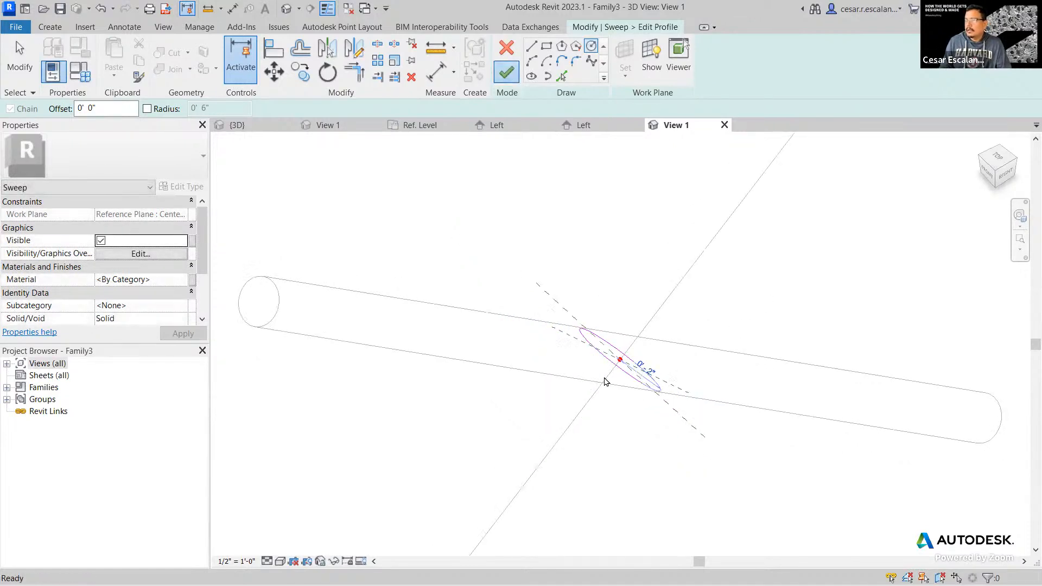
left_click(507, 72)
Step: Reopen the second diagonal sweep's profile sketch and set the circle's radius to 1"
scroll(635, 497, "down", 3)
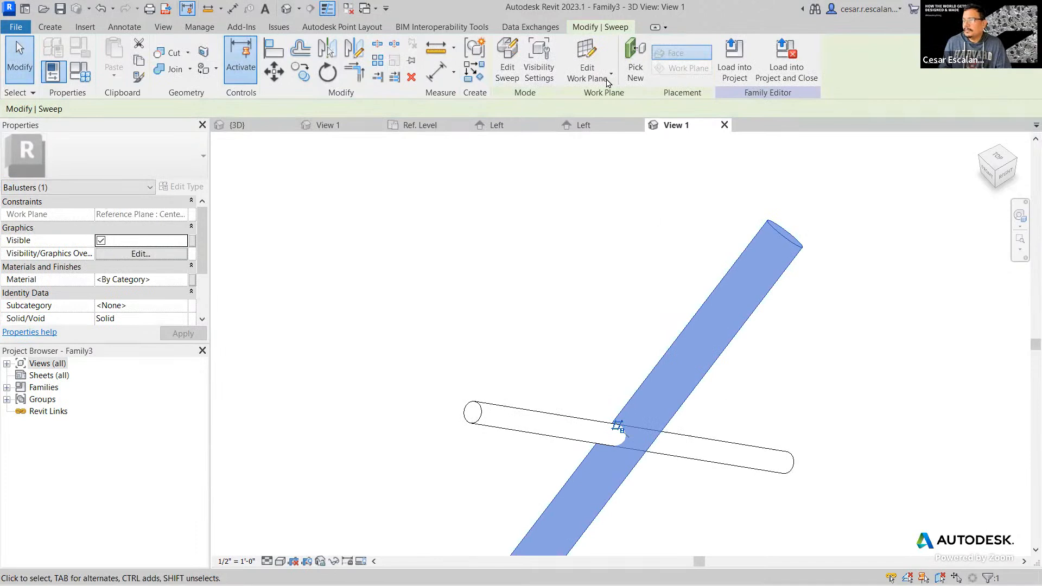
left_click(510, 76)
scroll(640, 446, "up", 3)
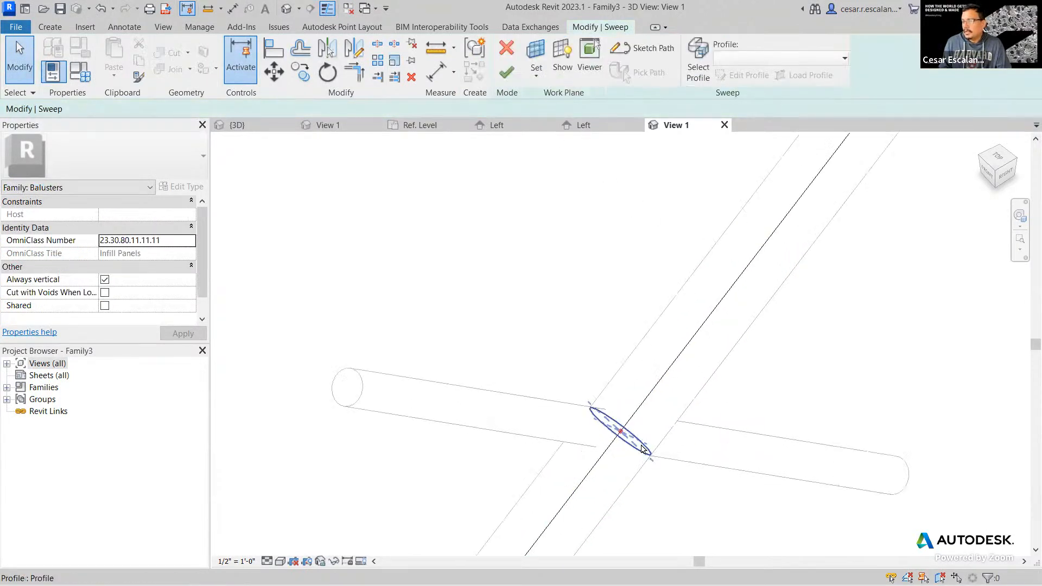
left_click(632, 453)
scroll(634, 449, "up", 3)
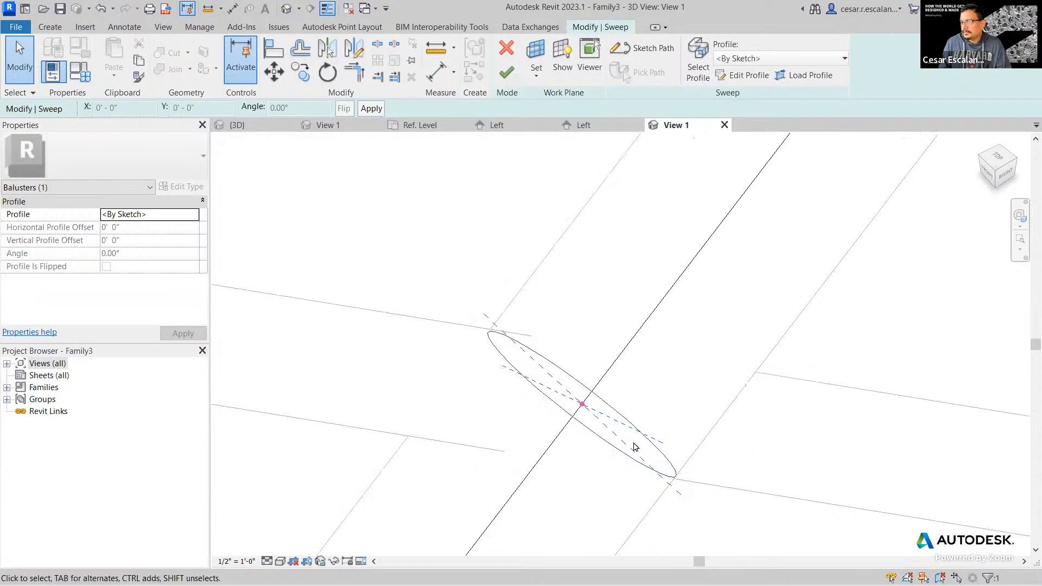
left_click(635, 418)
left_click(617, 414)
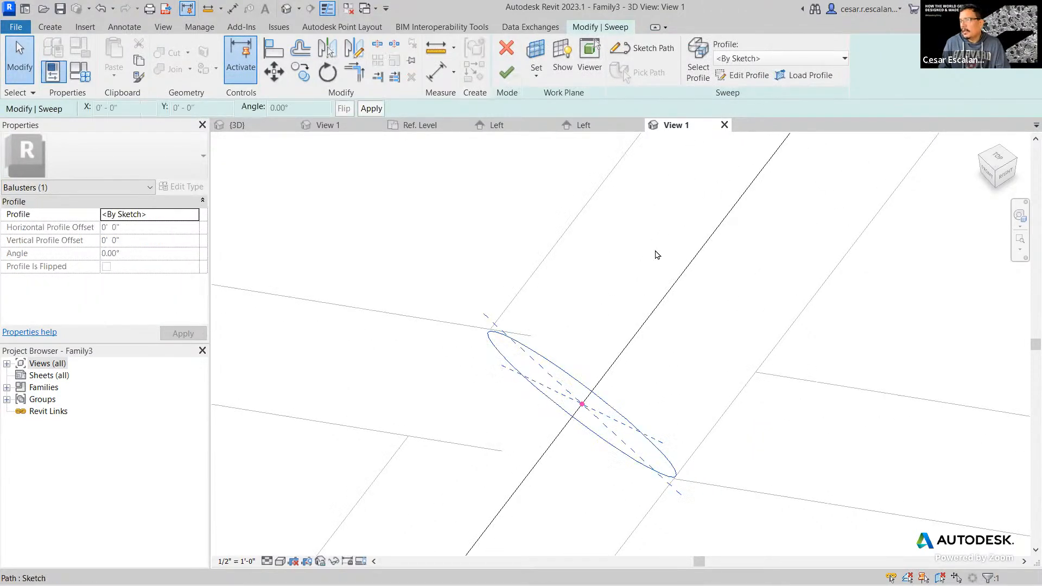
left_click(742, 75)
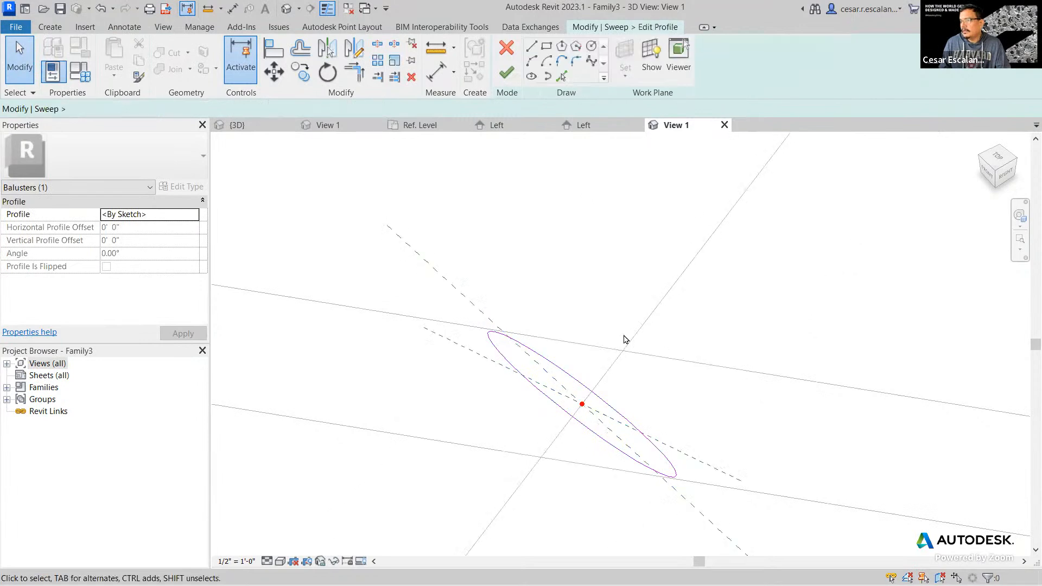
left_click(580, 386)
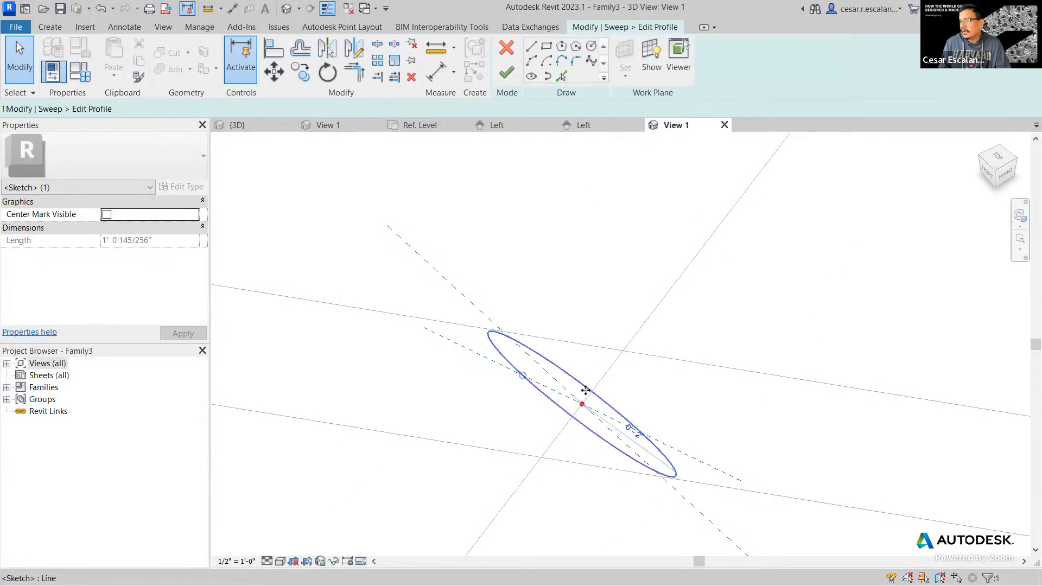
left_click(631, 428)
type("0 1")
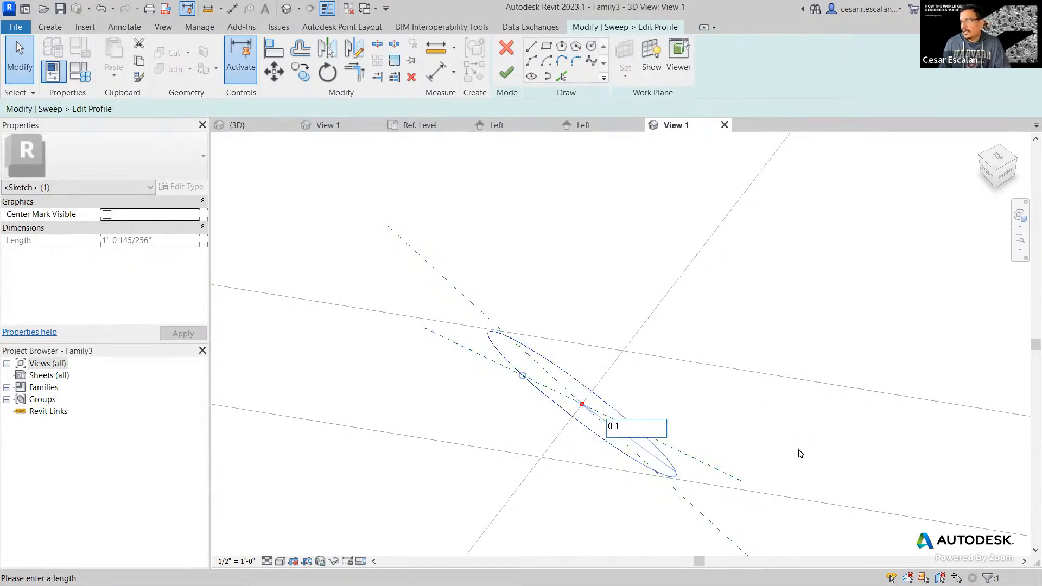
key("Return")
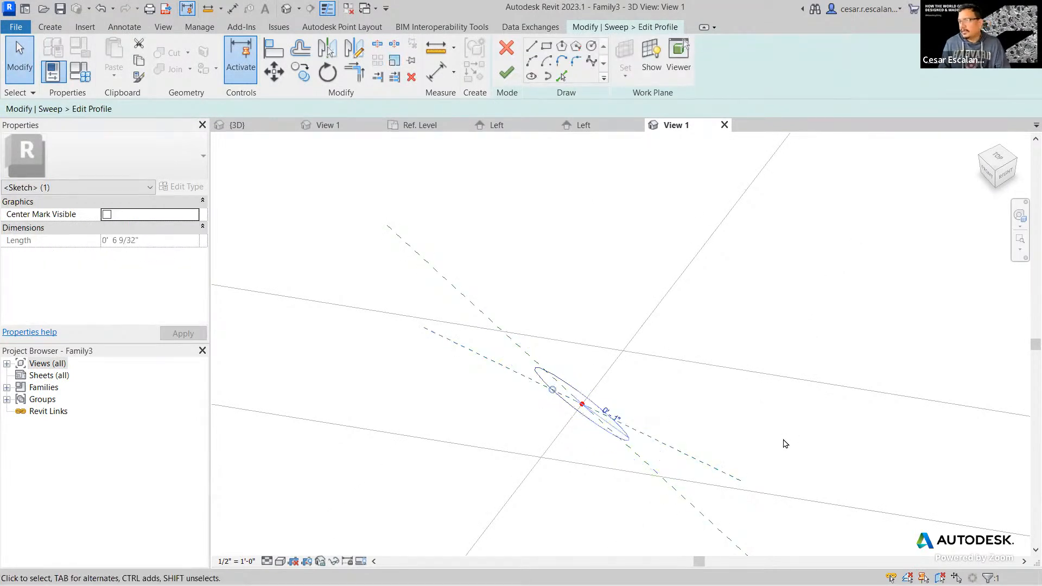
Step: Finish the edited circular profile and complete the second diagonal sweep
left_click(514, 75)
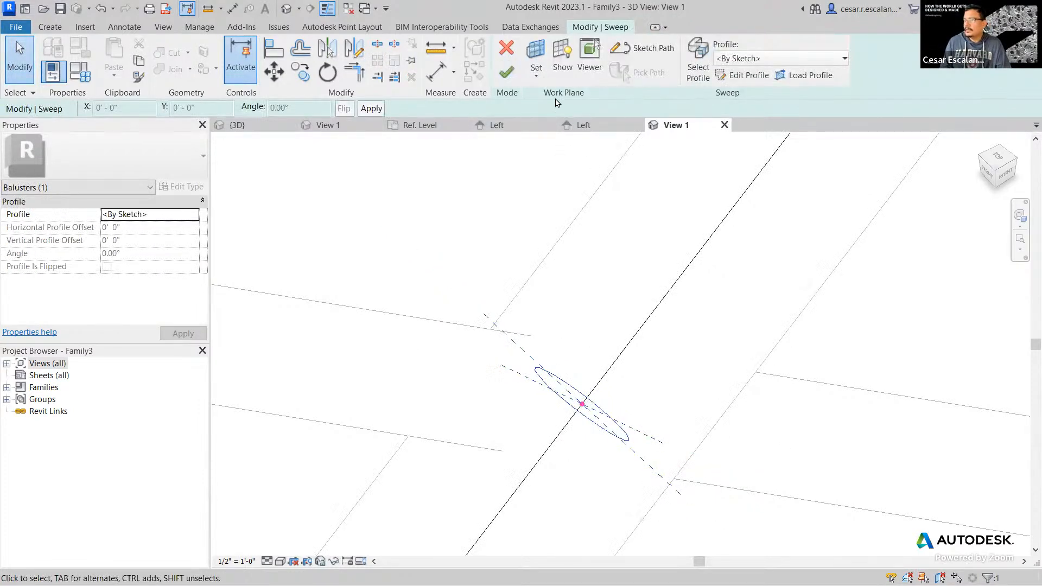
left_click(507, 72)
left_click(665, 393)
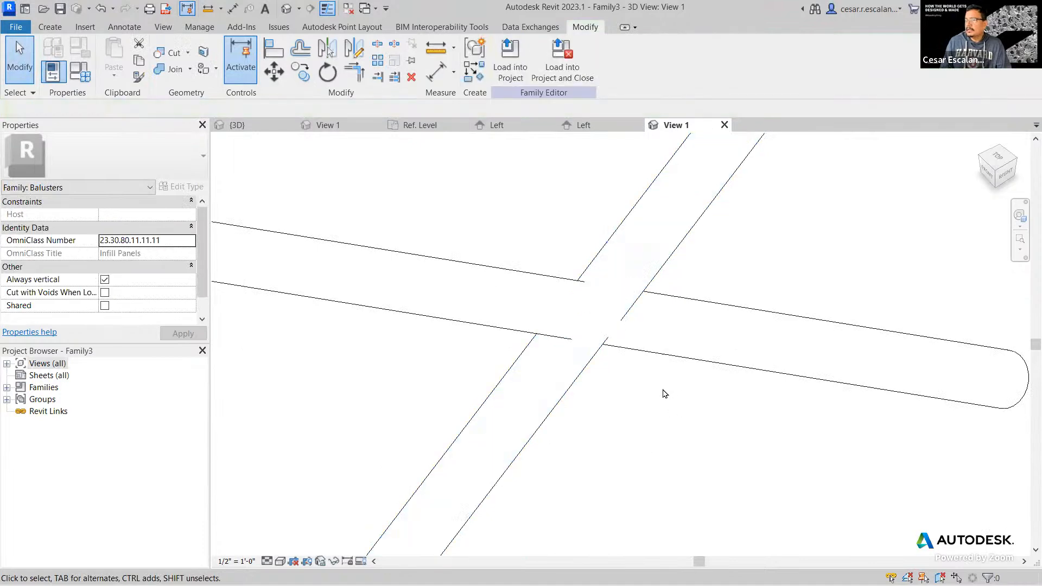
Step: Set the 3D view's visual style to Shaded and inspect the two crossing diagonal bars from the panel's right side
scroll(651, 401, "down", 3)
middle_click_drag(719, 430, 635, 233, "shift")
middle_click_drag(691, 402, 424, 517, "shift")
left_click(281, 562)
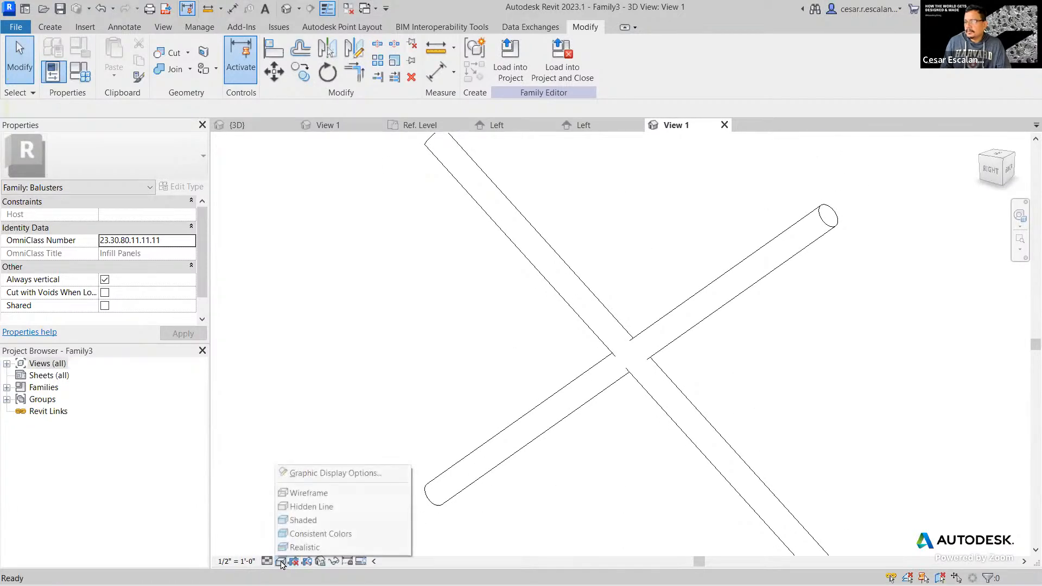
left_click(304, 520)
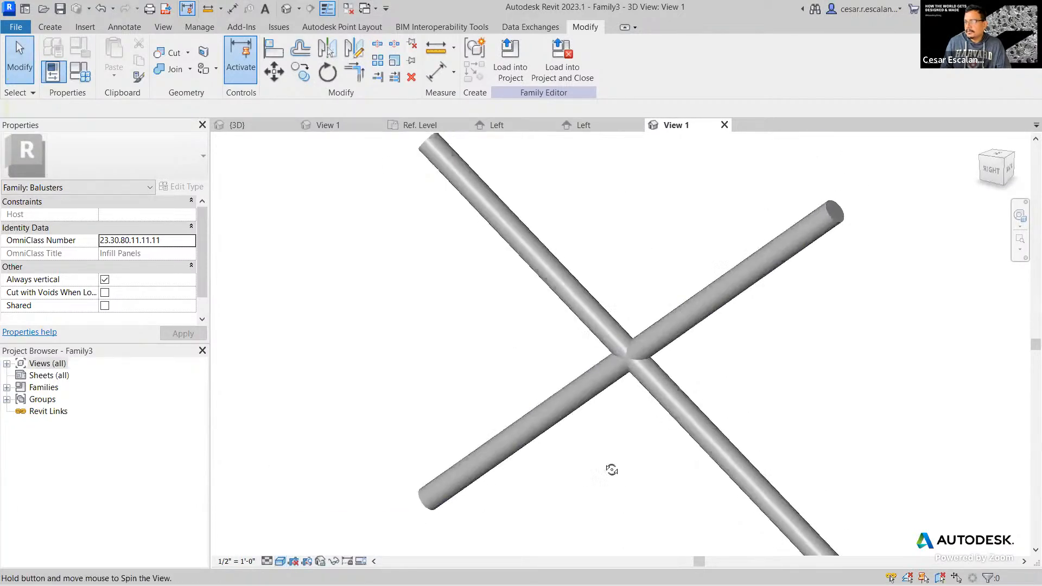
middle_click_drag(611, 470, 663, 482, "shift")
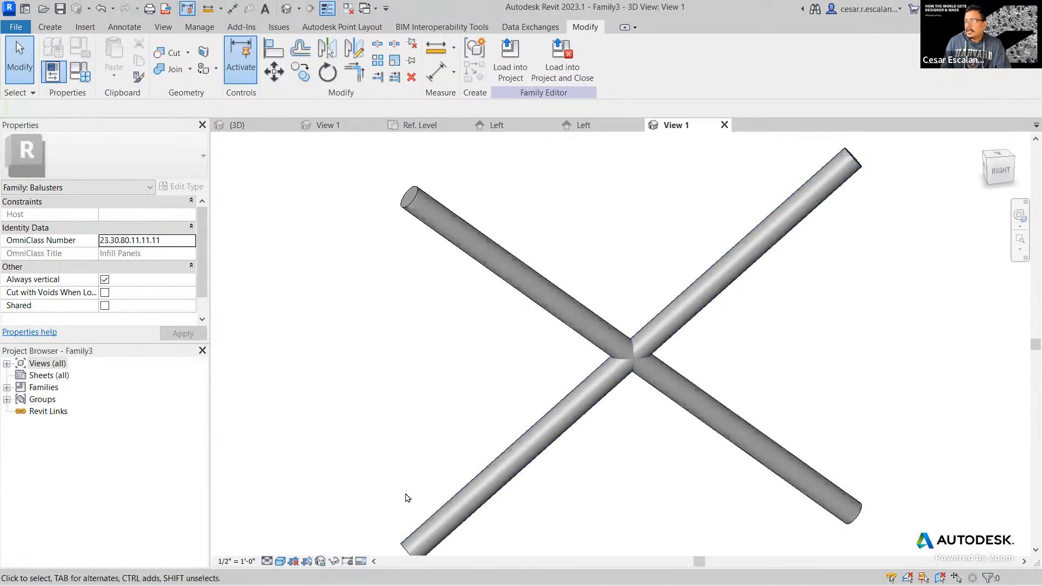
scroll(383, 464, "down", 3)
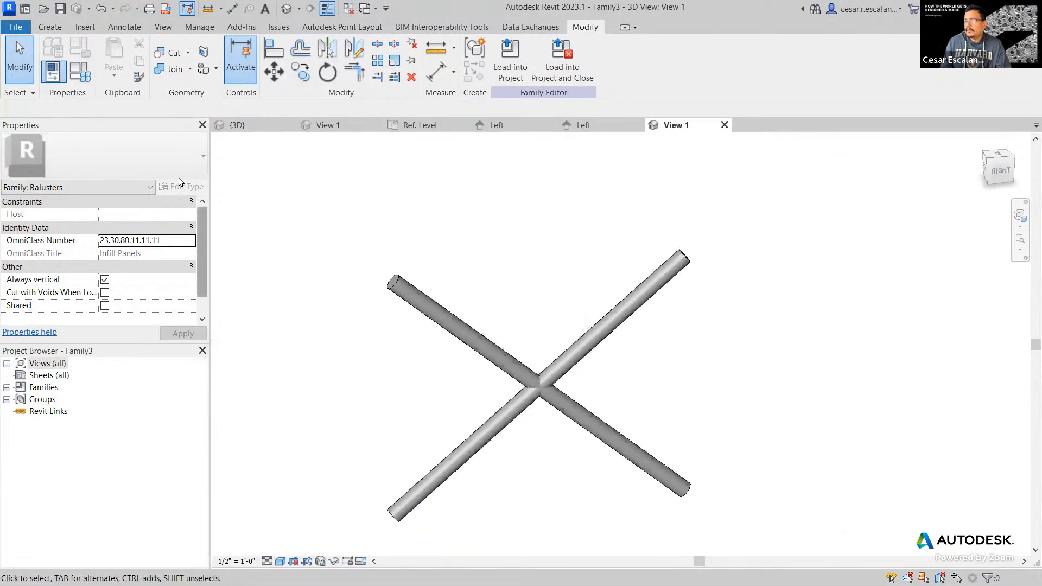
Step: Flex the panel's Width parameter in the family types by applying 2', 1', 2' and 3' in turn
left_click(81, 73)
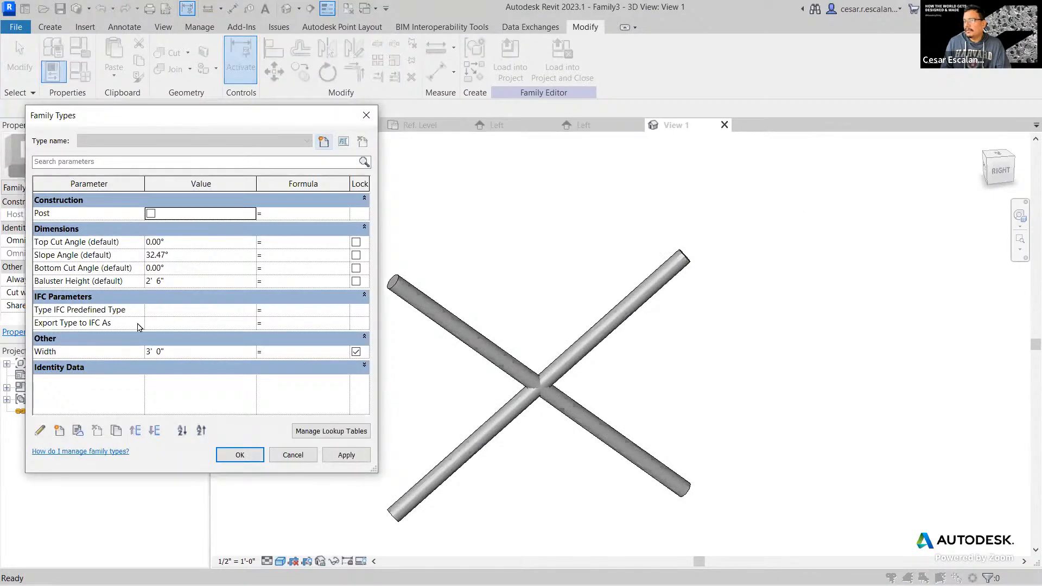
left_click(197, 354)
type("2")
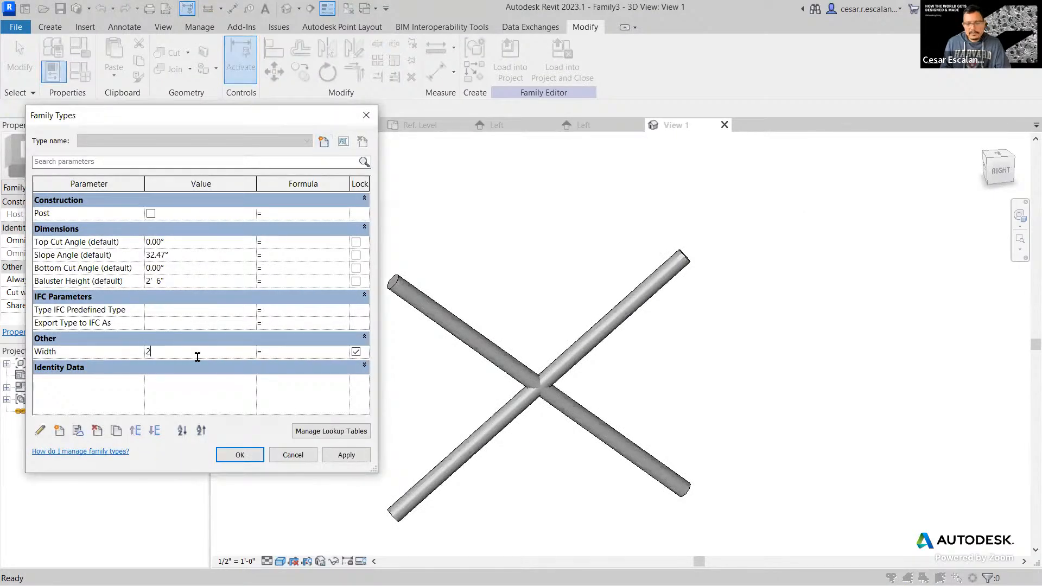
left_click(360, 456)
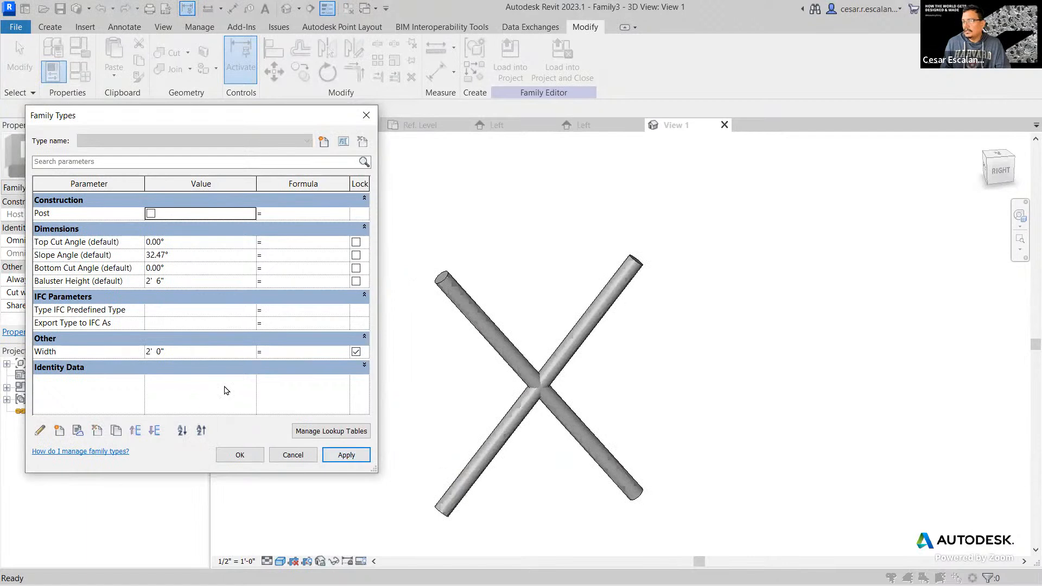
left_click(187, 354)
type("1")
left_click(347, 455)
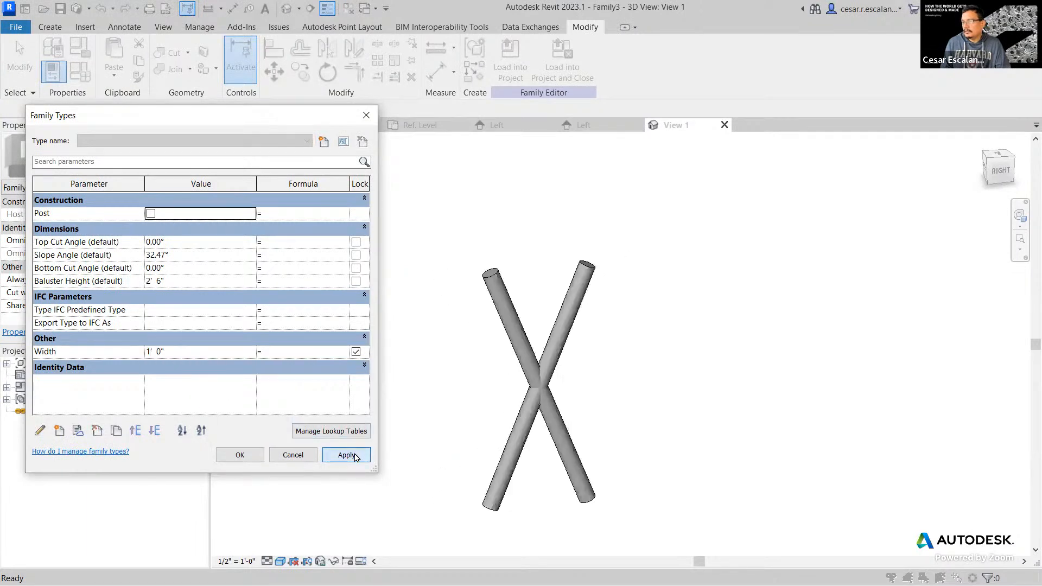
left_click(199, 353)
type("2")
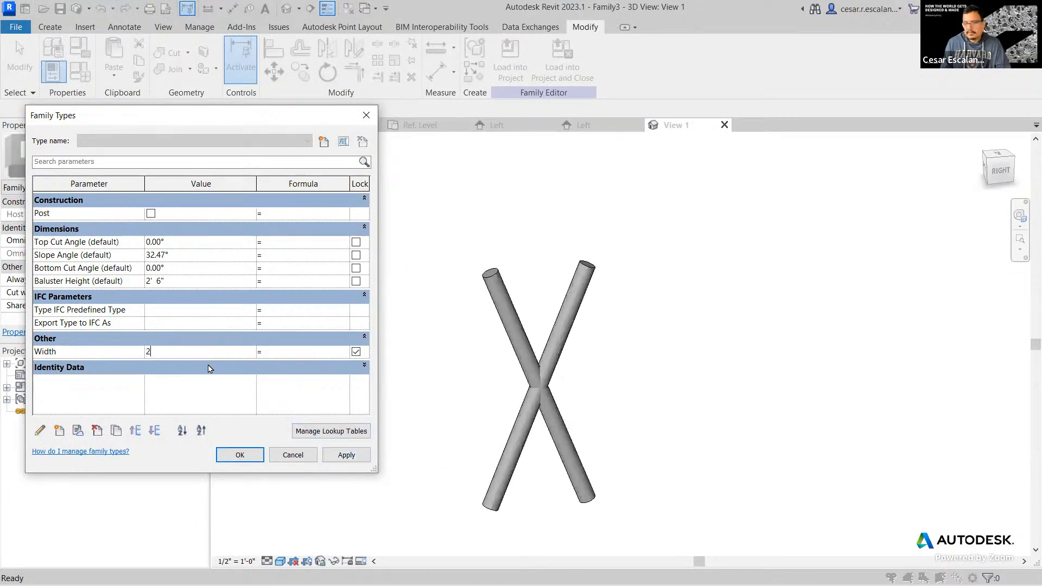
left_click(346, 455)
left_click(193, 351)
type("3")
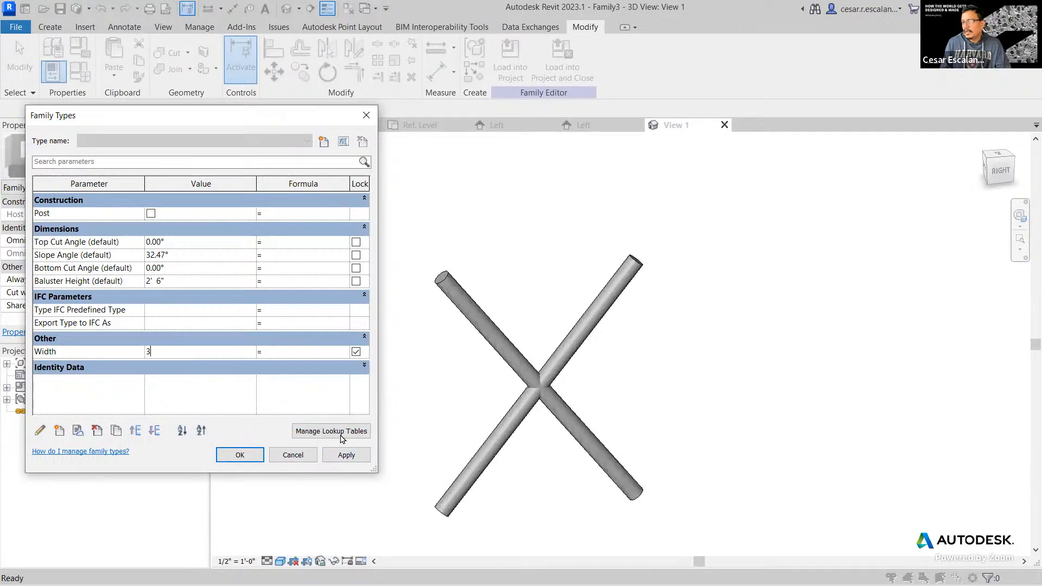
left_click(346, 455)
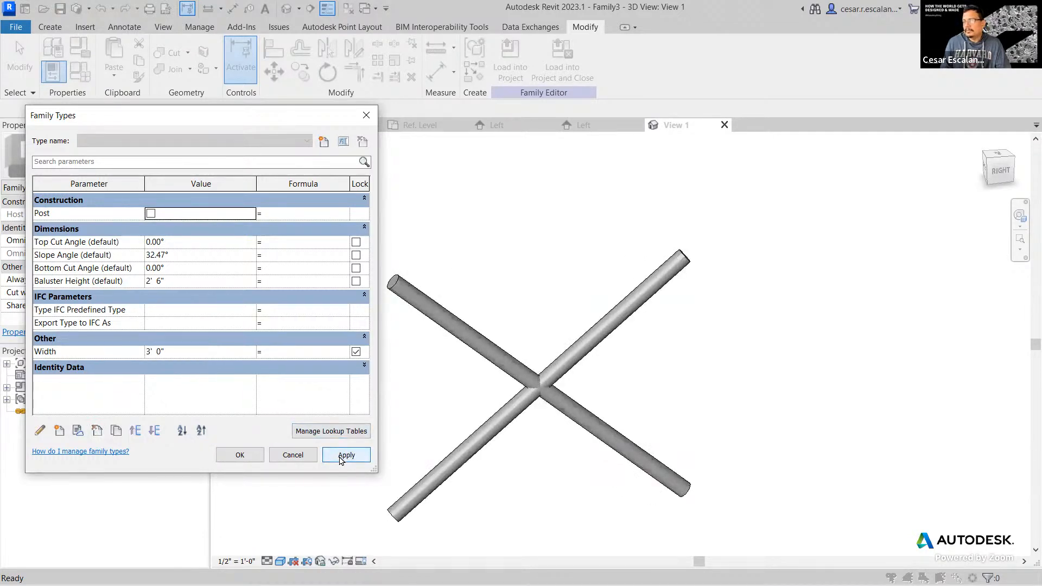
Step: Flex the Baluster Height parameter by applying 3', 2' 6" and again 3'
left_click(181, 282)
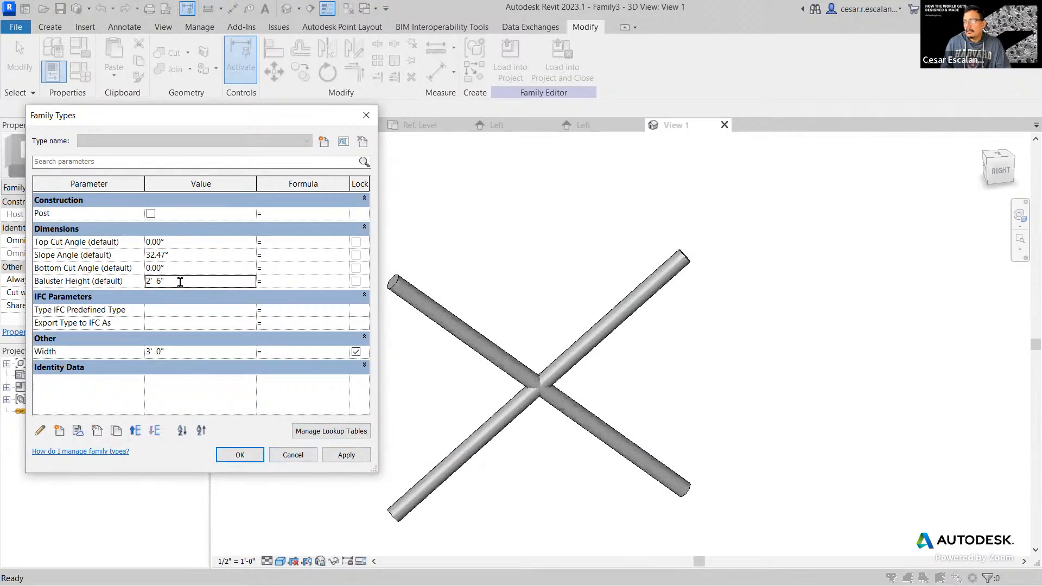
type("3")
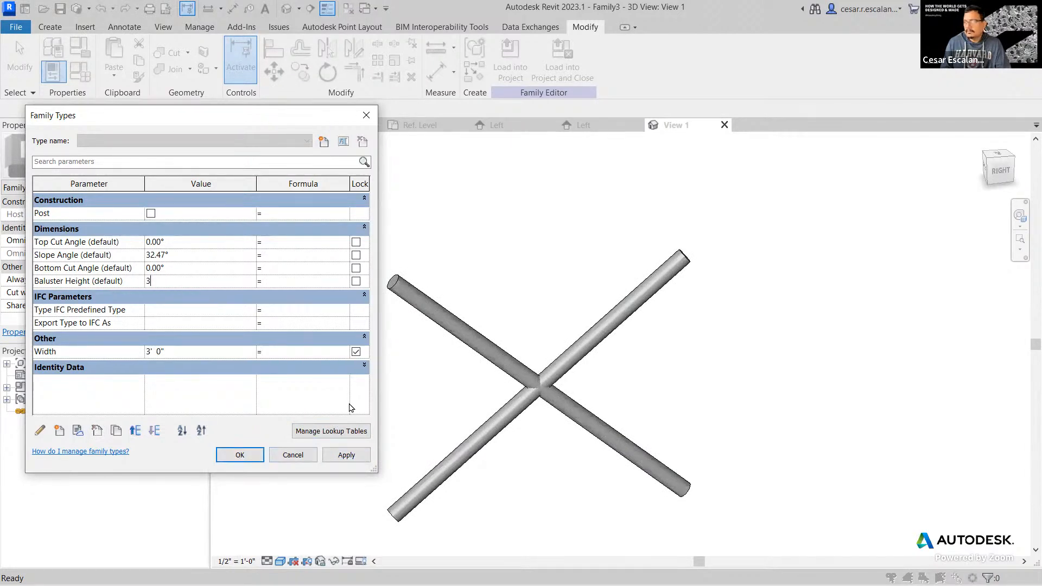
left_click(356, 459)
left_click(198, 281)
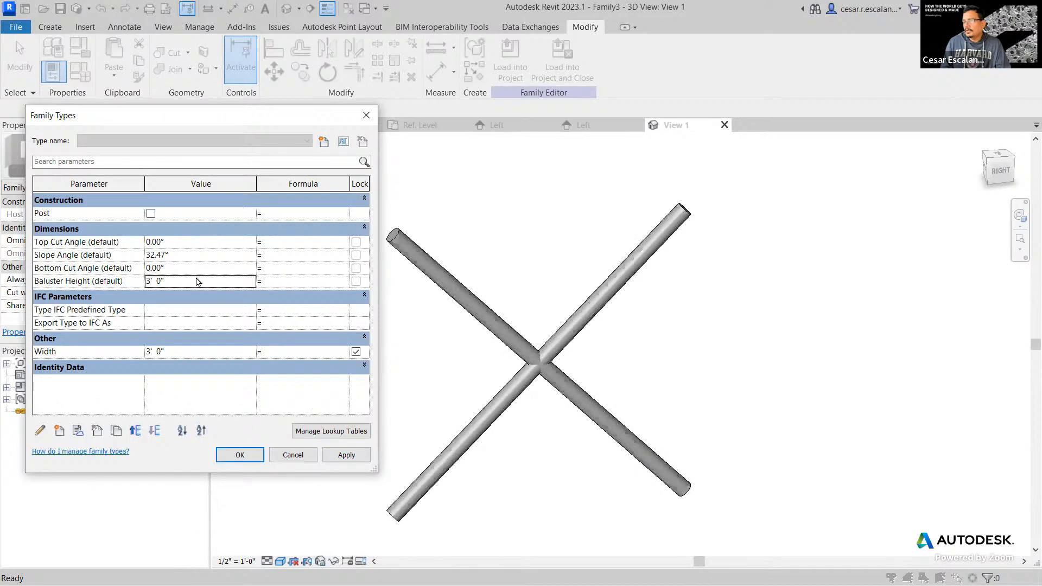
left_click(195, 276)
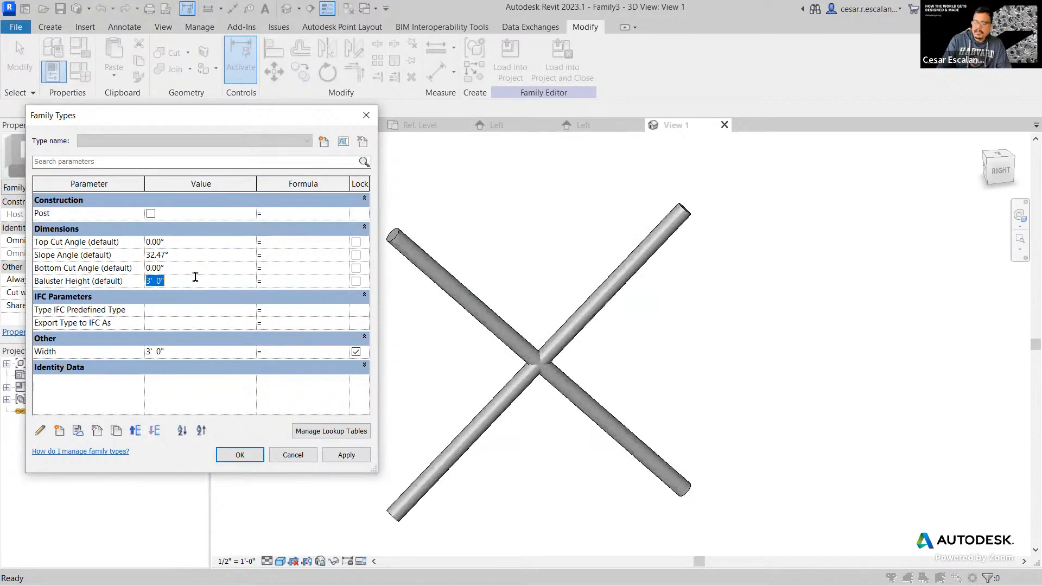
type("2' 6\"")
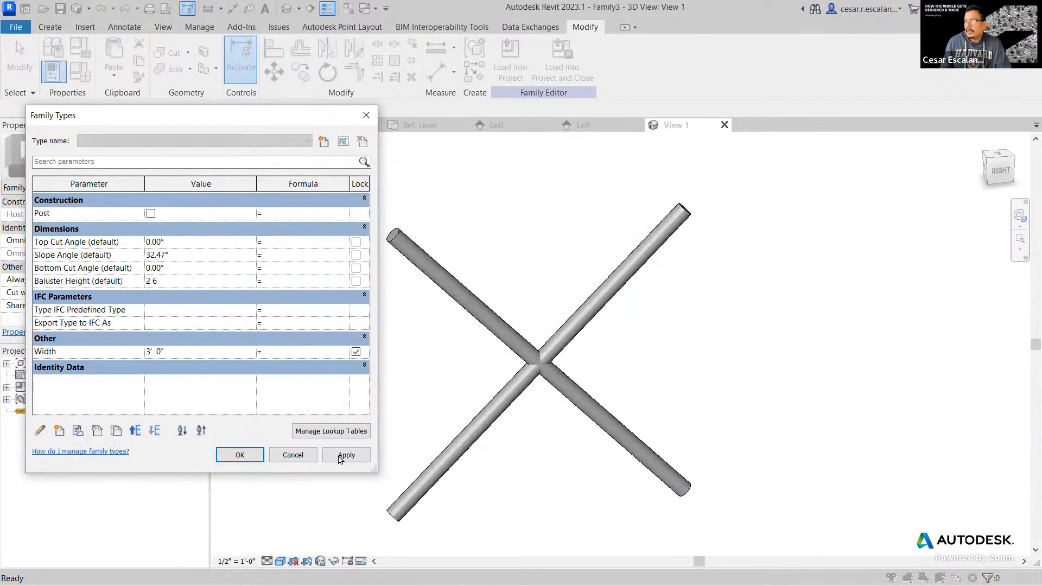
left_click(345, 456)
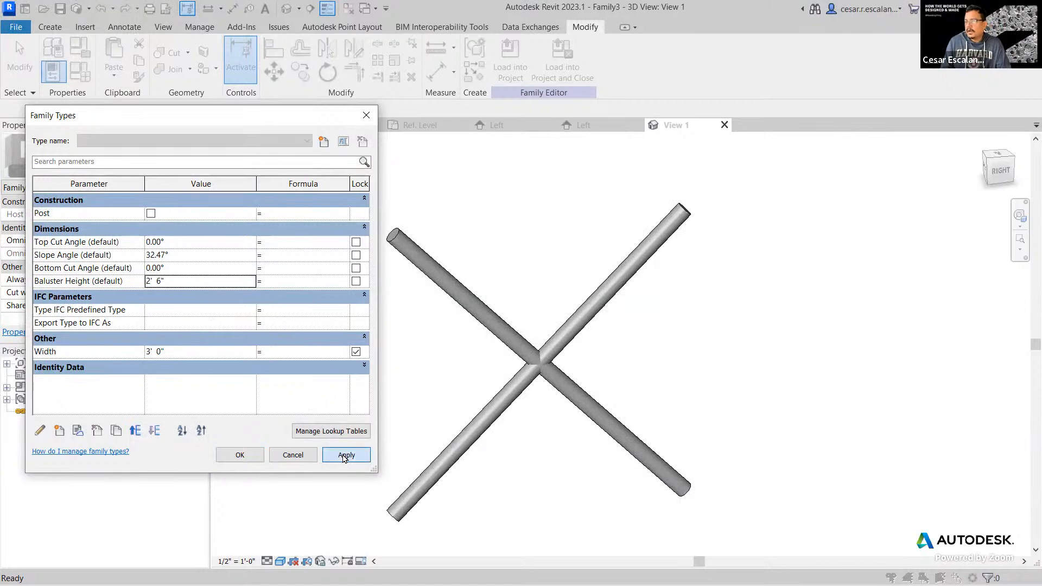
left_click(201, 281)
type("3")
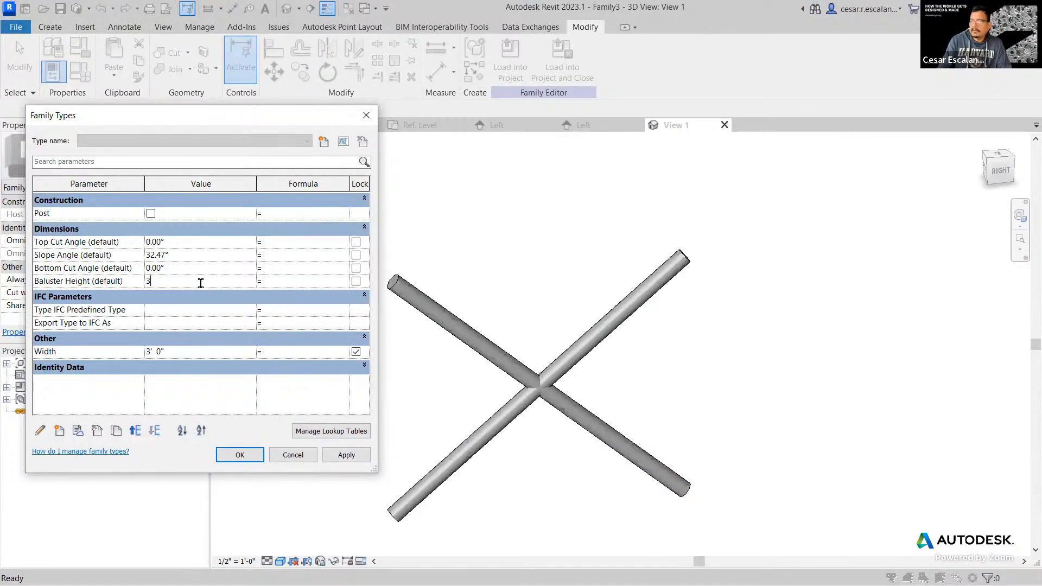
left_click(329, 459)
Step: Set the Baluster Height parameter to 2' and accept the family type settings
left_click(232, 282)
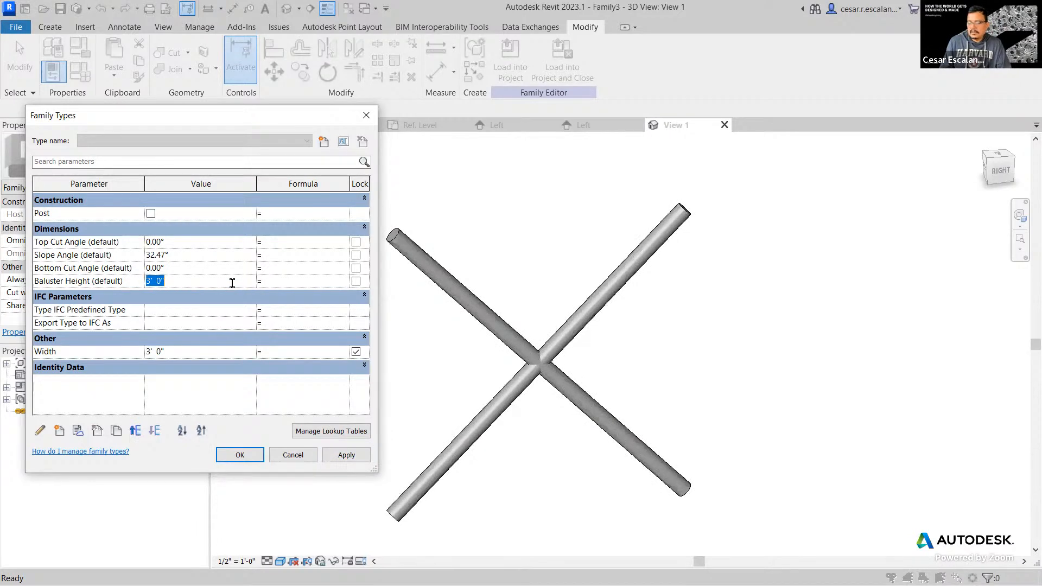
type("2")
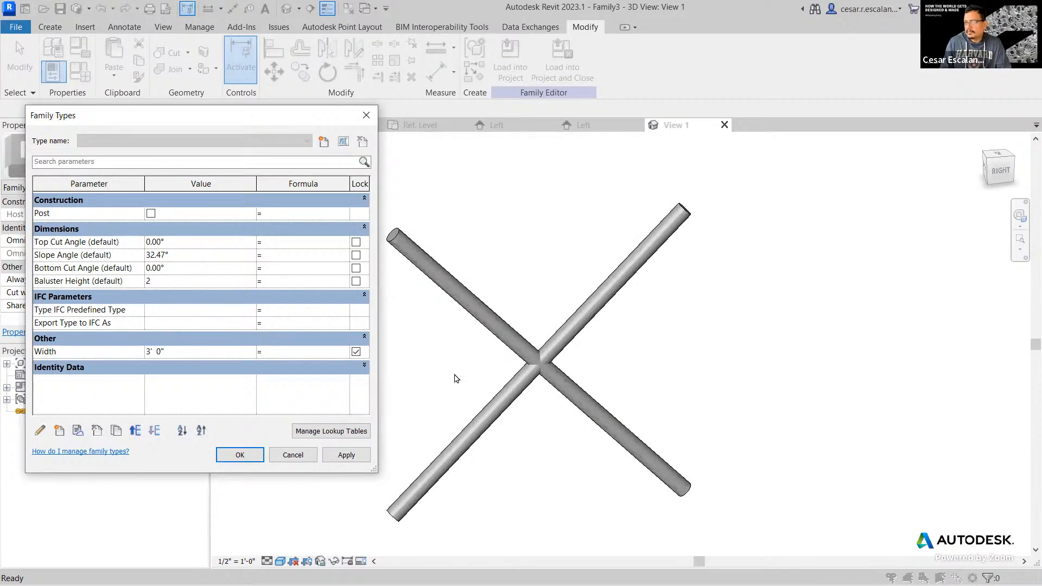
left_click(347, 455)
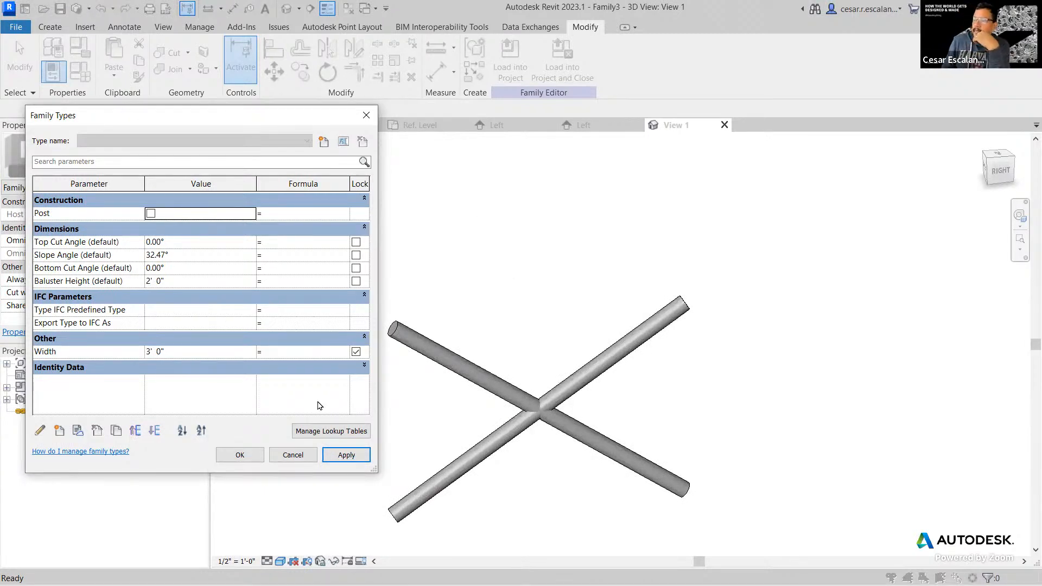
left_click(248, 461)
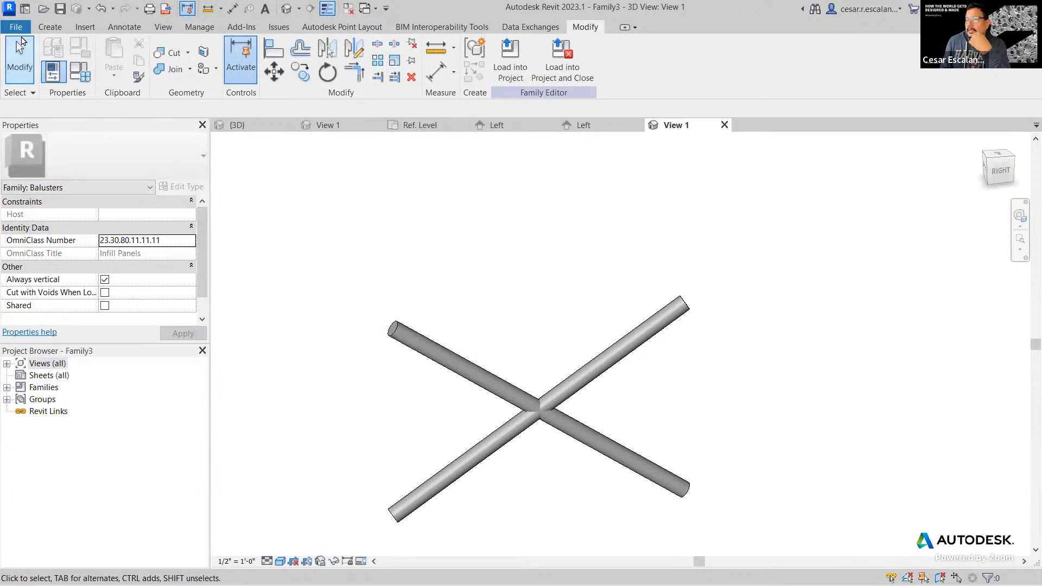
Step: Save the baluster panel family as ClassicBalluster in the Railing folder
left_click(24, 30)
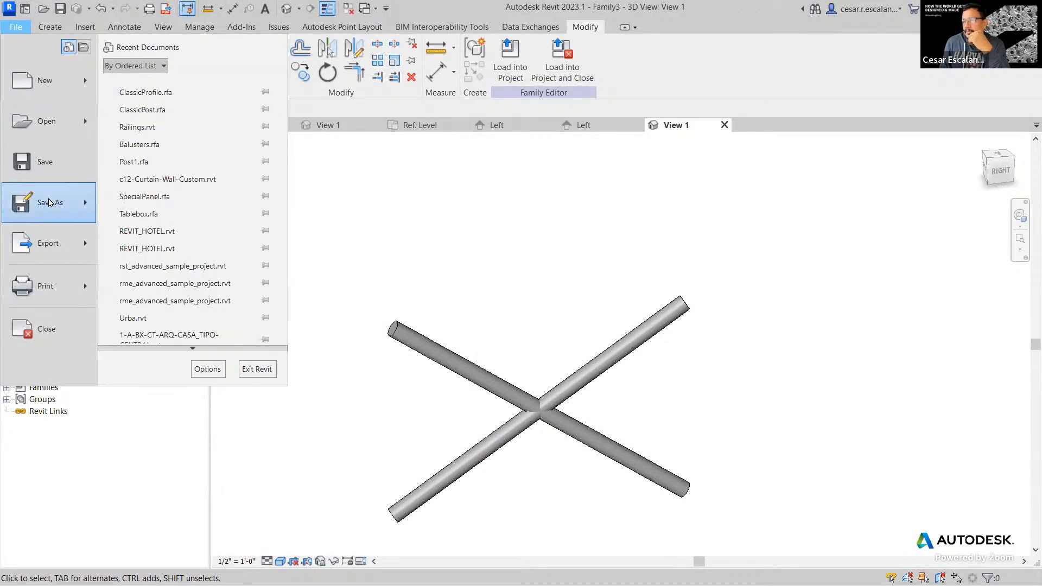
mouse_move(51, 202)
left_click(153, 187)
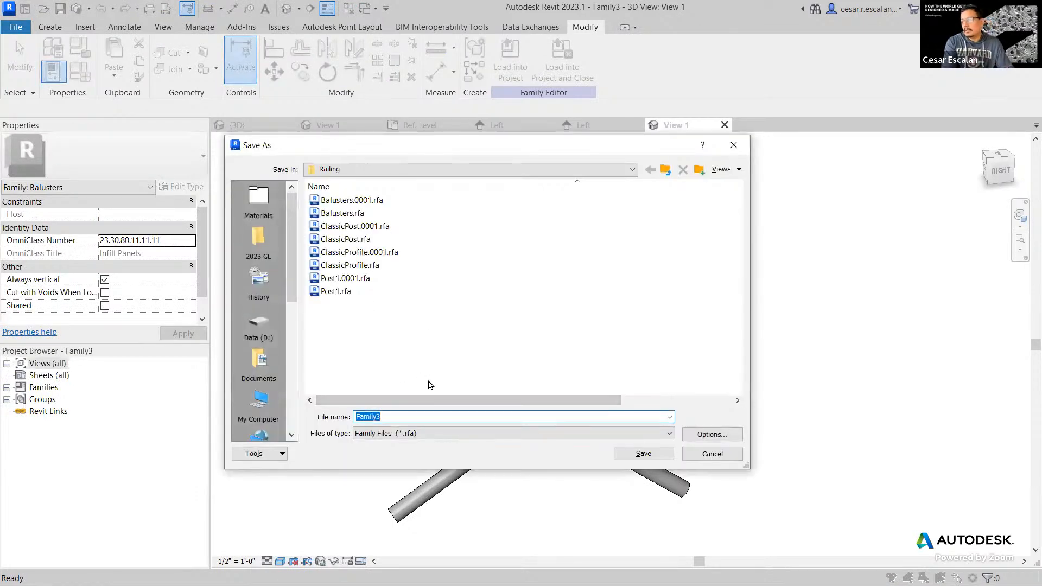
type("C")
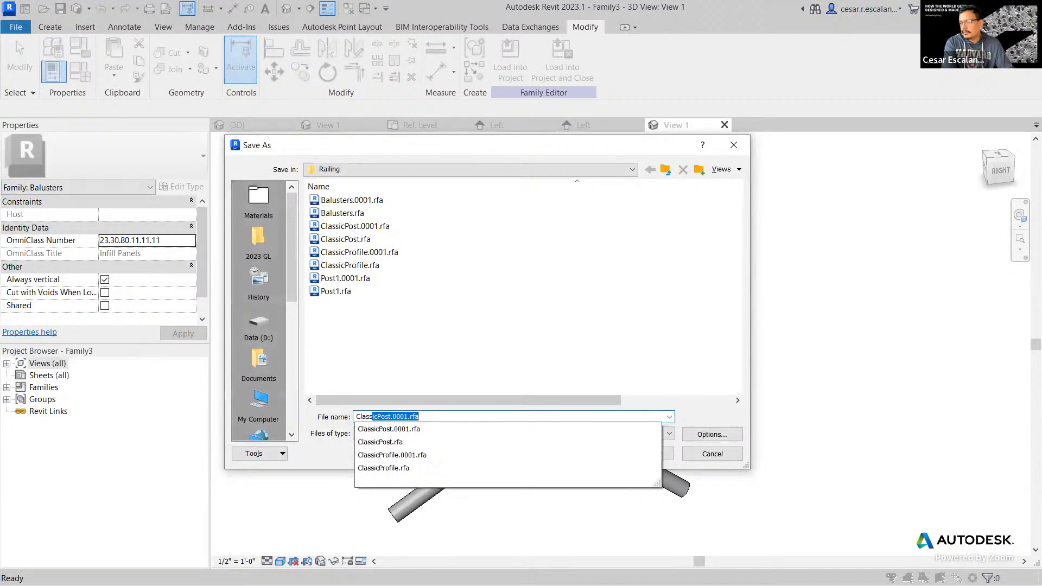
type("lassicBalluster")
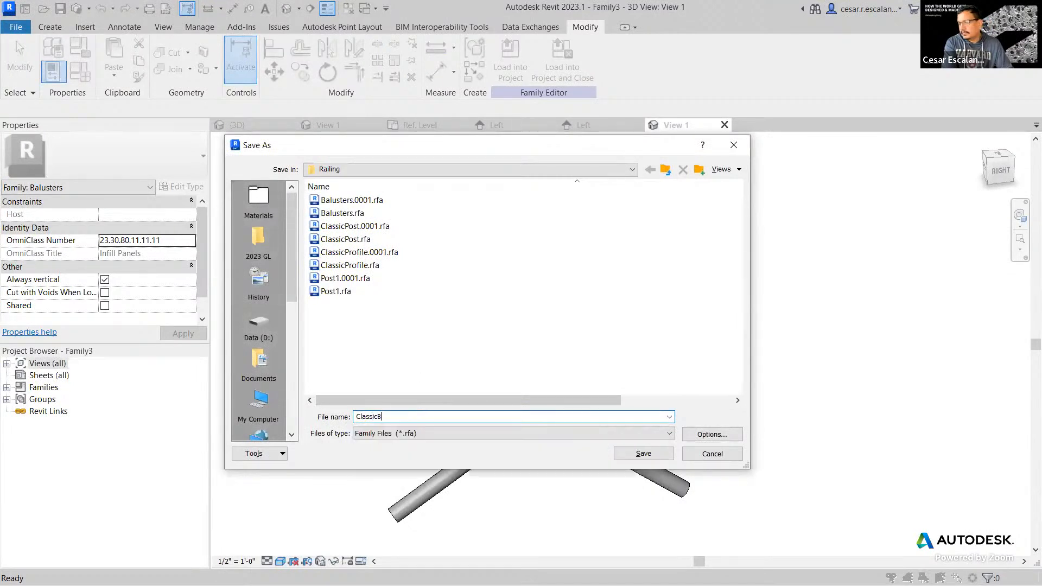
left_click(669, 456)
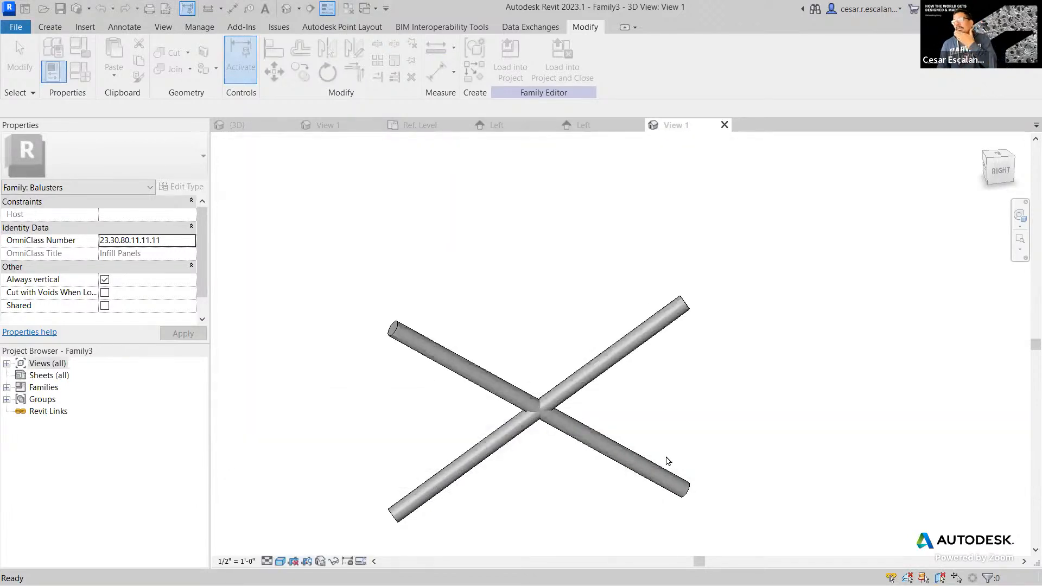
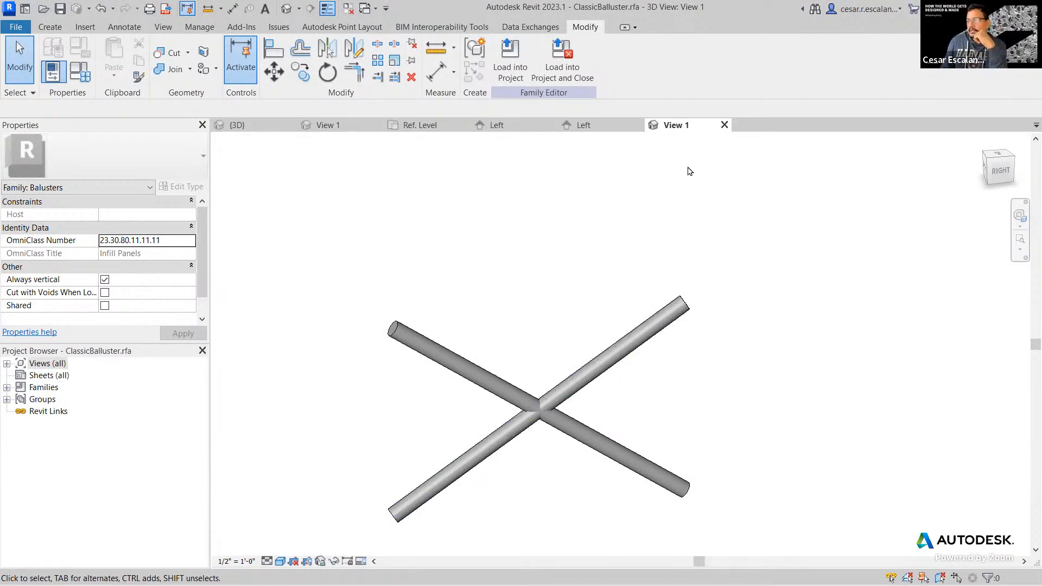
Step: Close the ClassicBalluster family's 3D and Left views and the ClassicPost family's Left and Ref. Level views
left_click(724, 125)
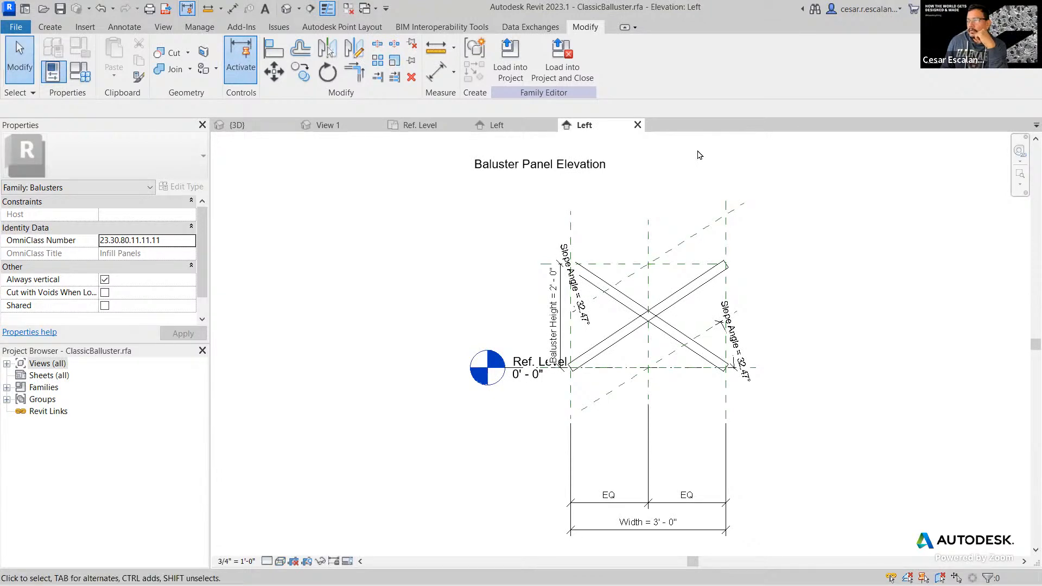
left_click(637, 125)
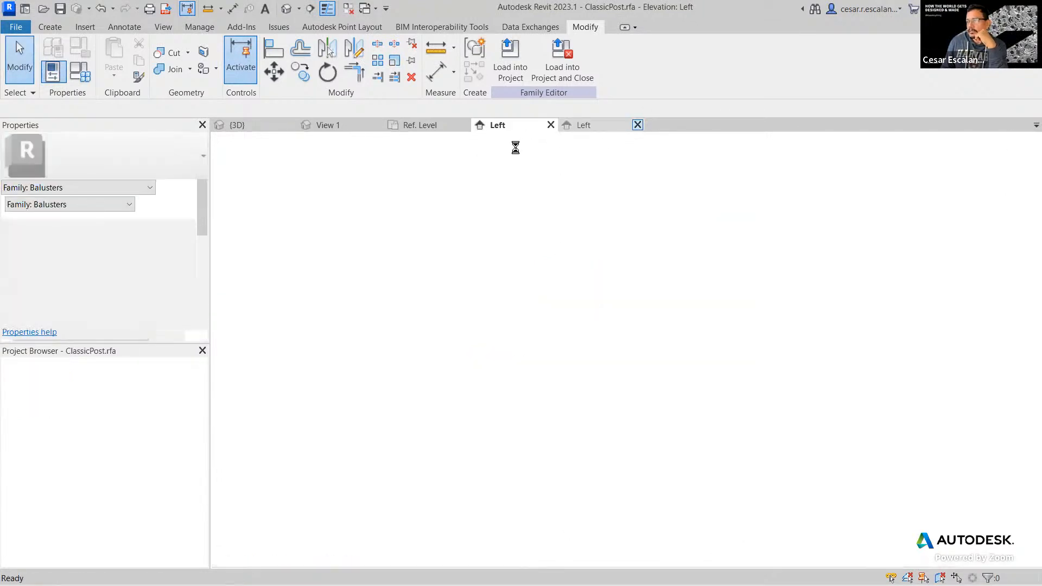
left_click(551, 125)
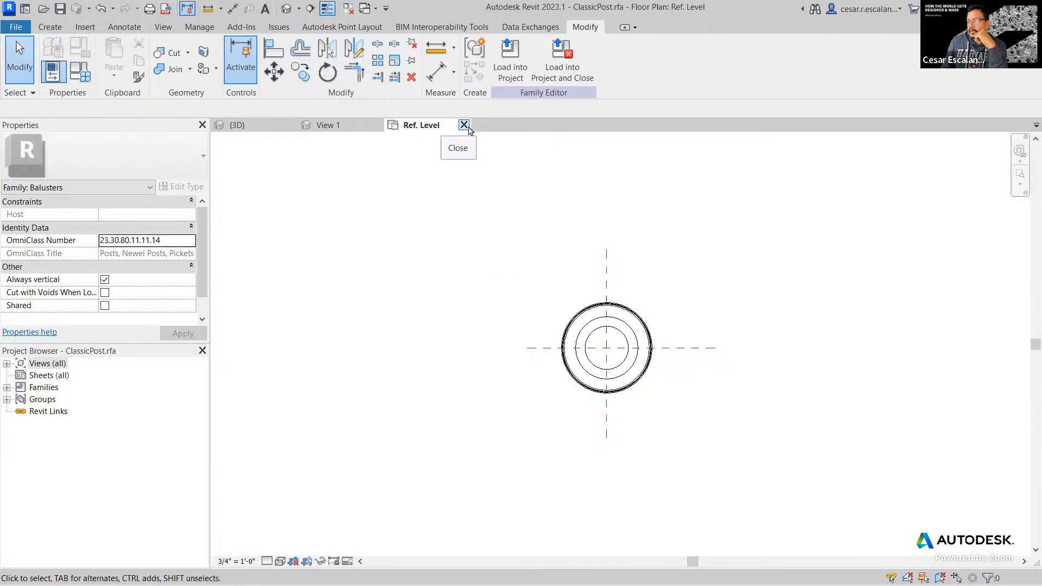
left_click(467, 128)
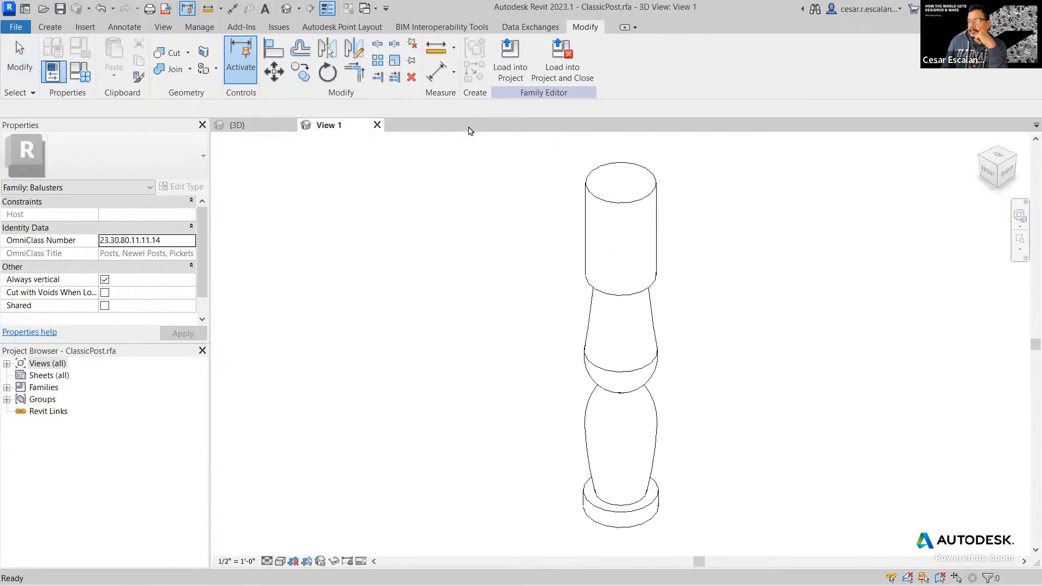
Step: Close the ClassicPost family view and check the type of the railing in the project's 3D view
left_click(377, 125)
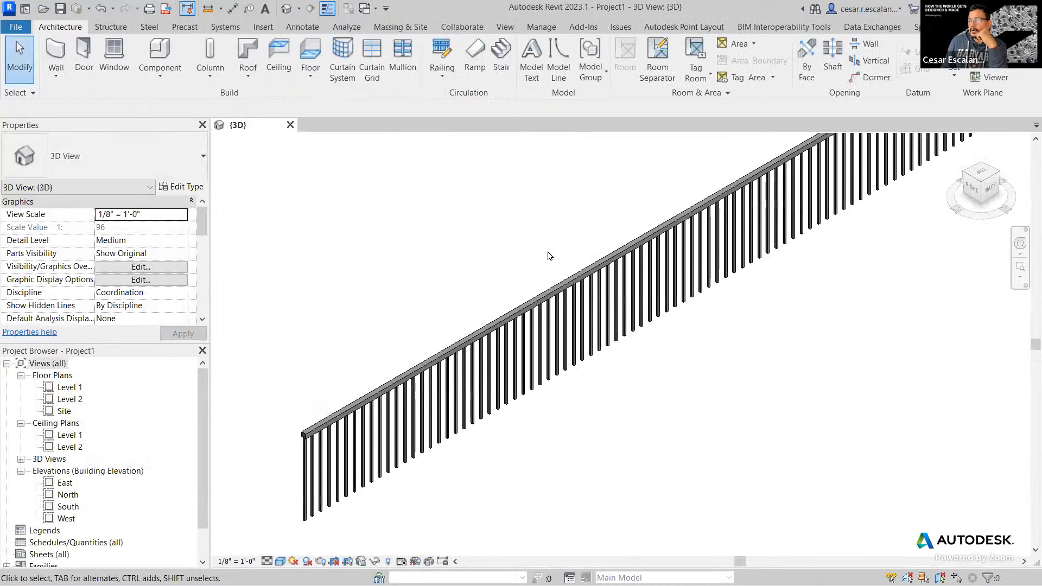
left_click(605, 275)
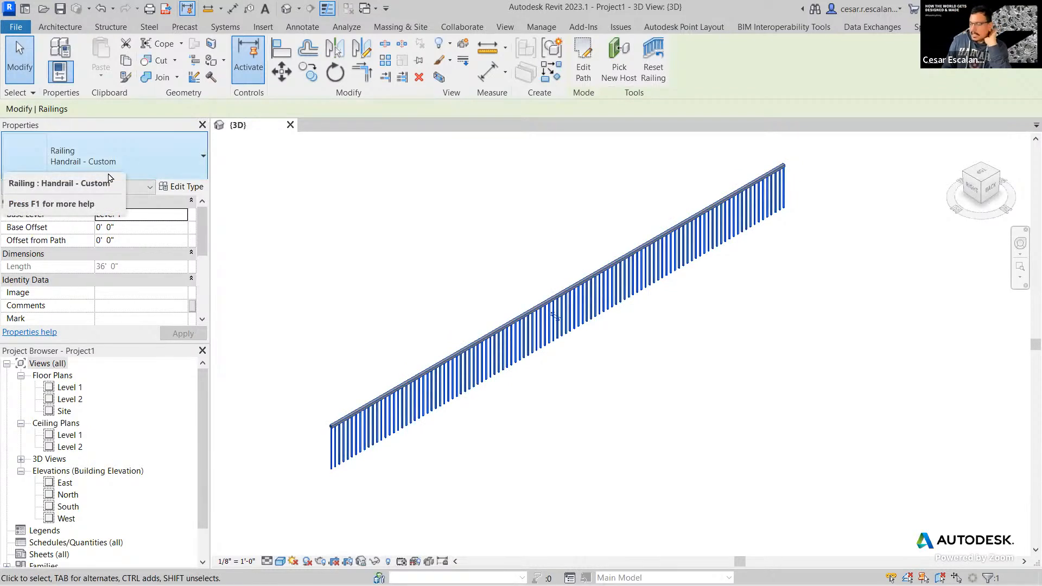
left_click(654, 345)
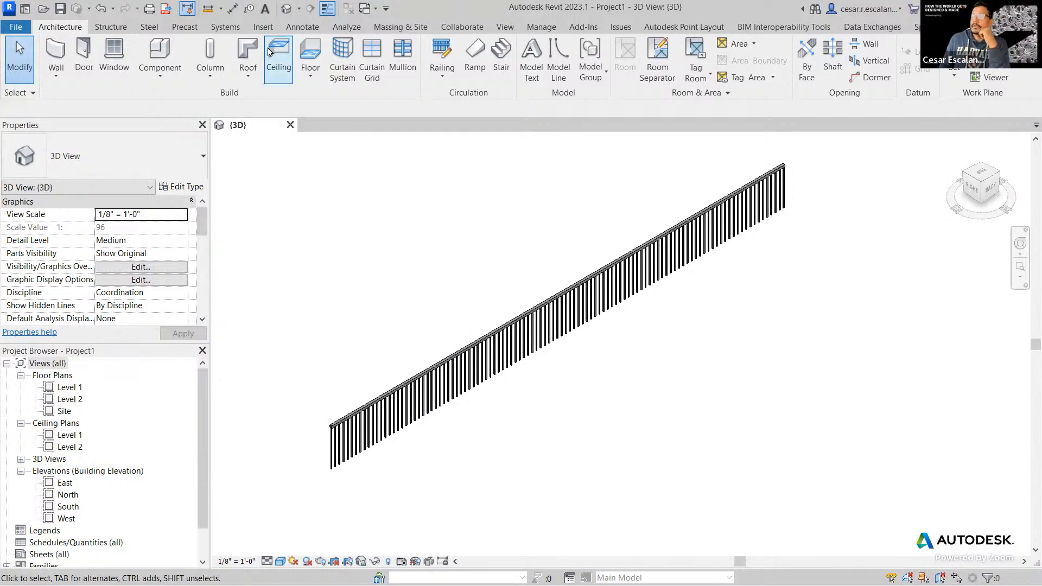
Step: Start loading families into the project and browse to the Railing folder on the Desktop
left_click(264, 28)
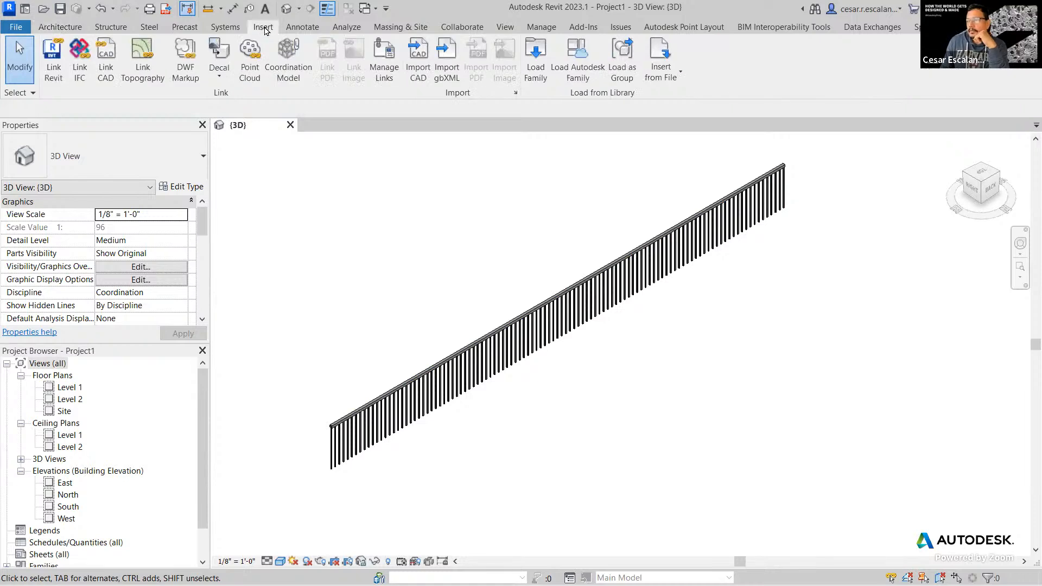
left_click(534, 66)
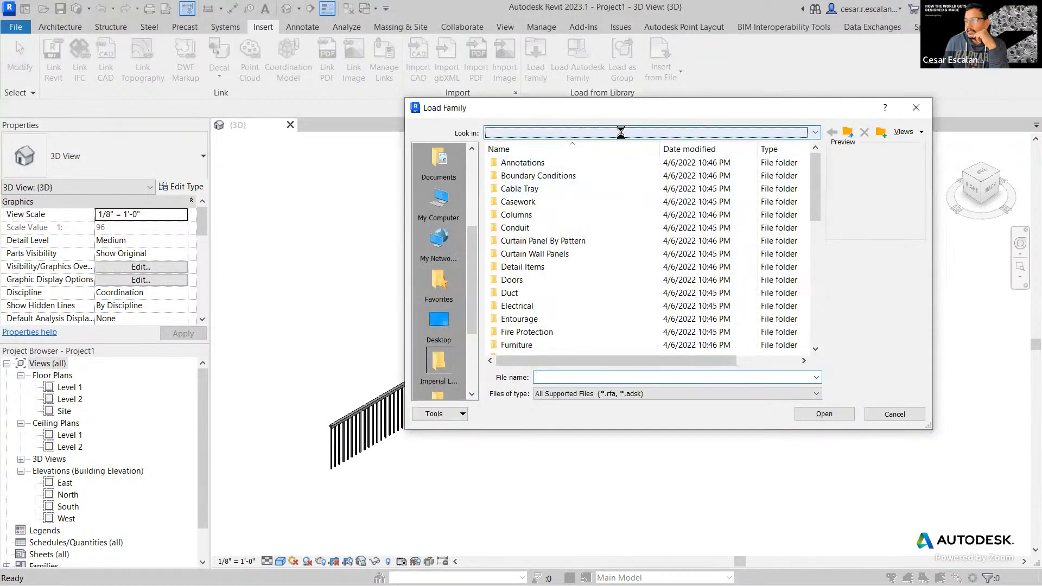
left_click(621, 133)
scroll(622, 139, "up", 2)
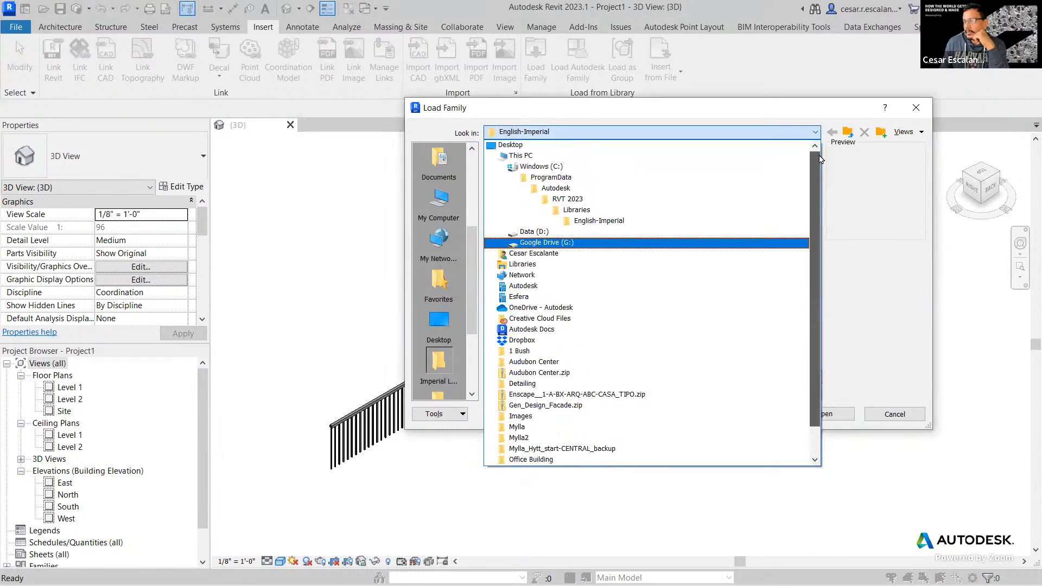
left_click(595, 146)
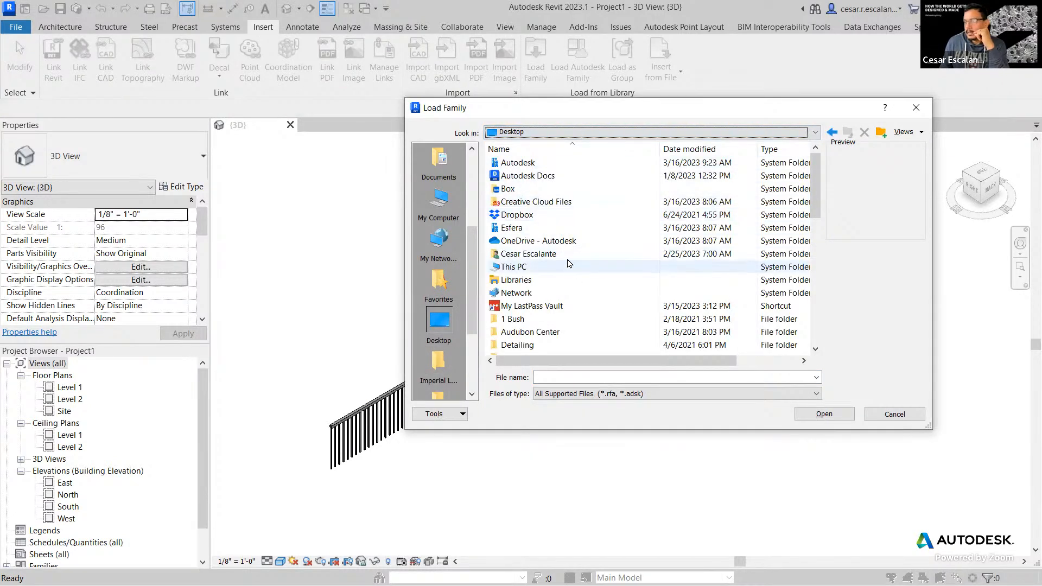
scroll(569, 264, "down", 2)
scroll(569, 263, "down", 2)
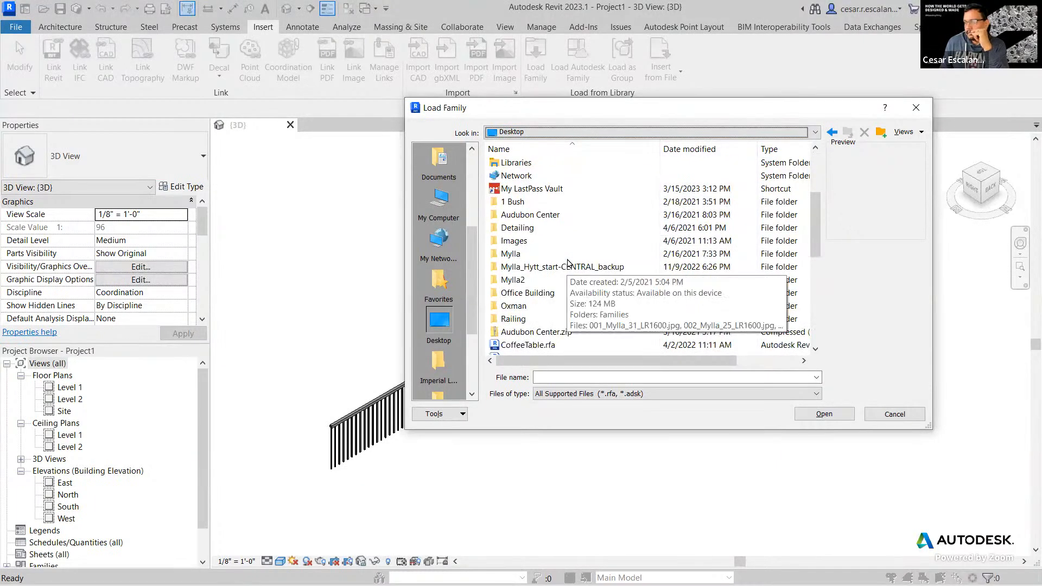
double_click(500, 280)
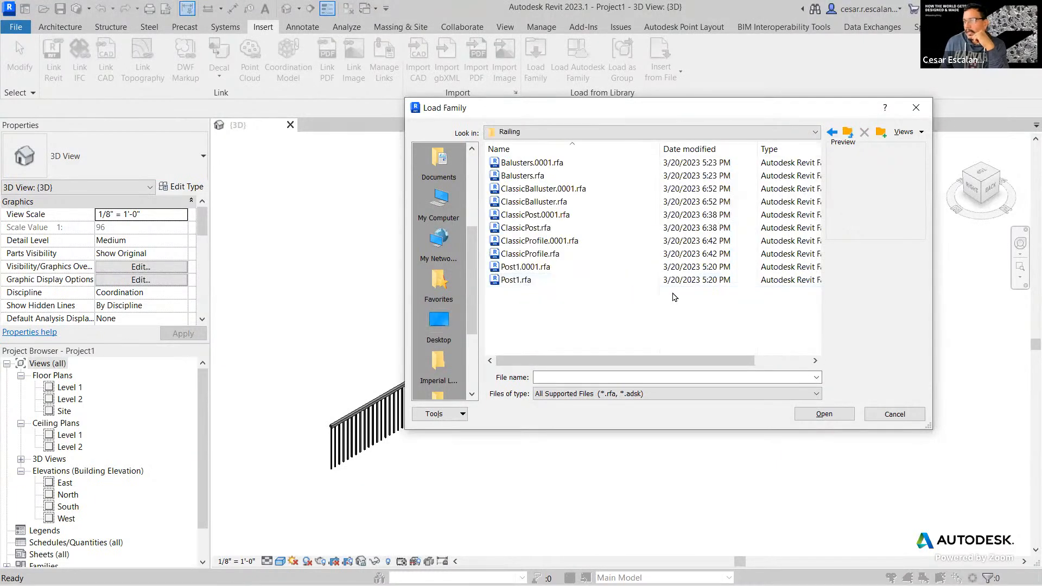
Step: Load the ClassicProfile.rfa, ClassicPost.rfa and ClassicBalluster.rfa families into the project
left_click(548, 254)
left_click(543, 228, "ctrl")
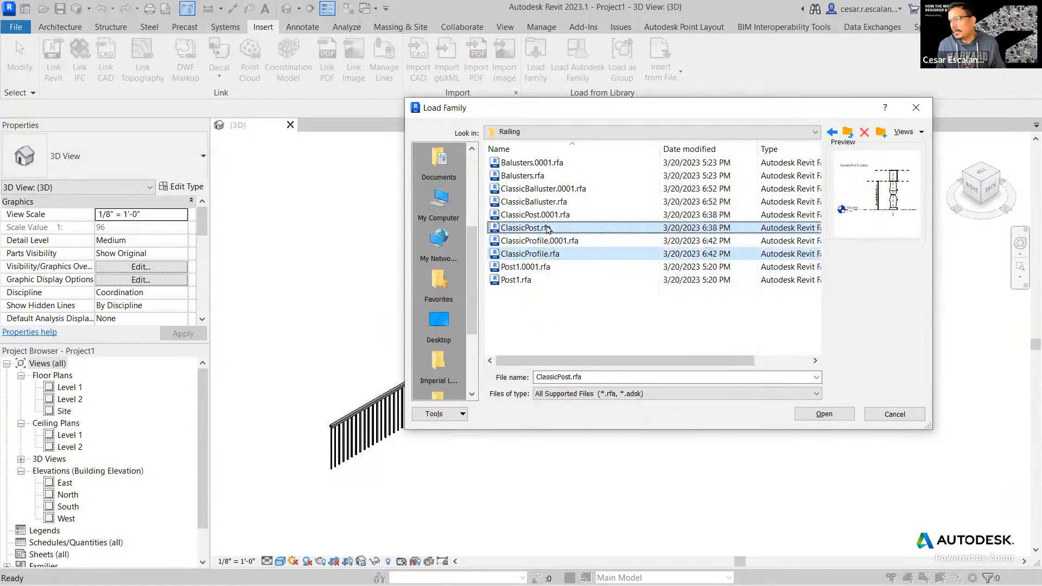
left_click(543, 202, "ctrl")
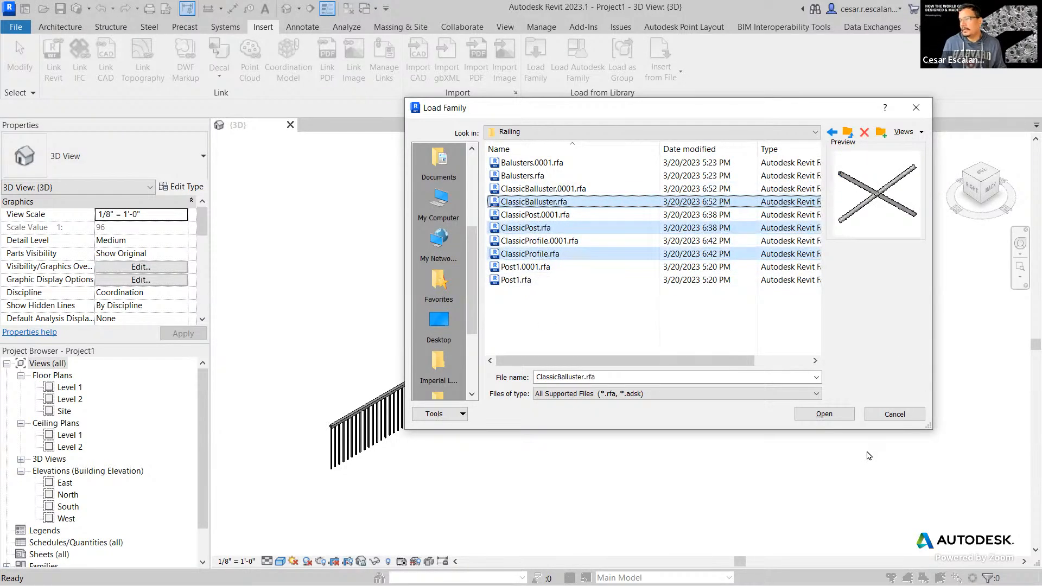
left_click(824, 414)
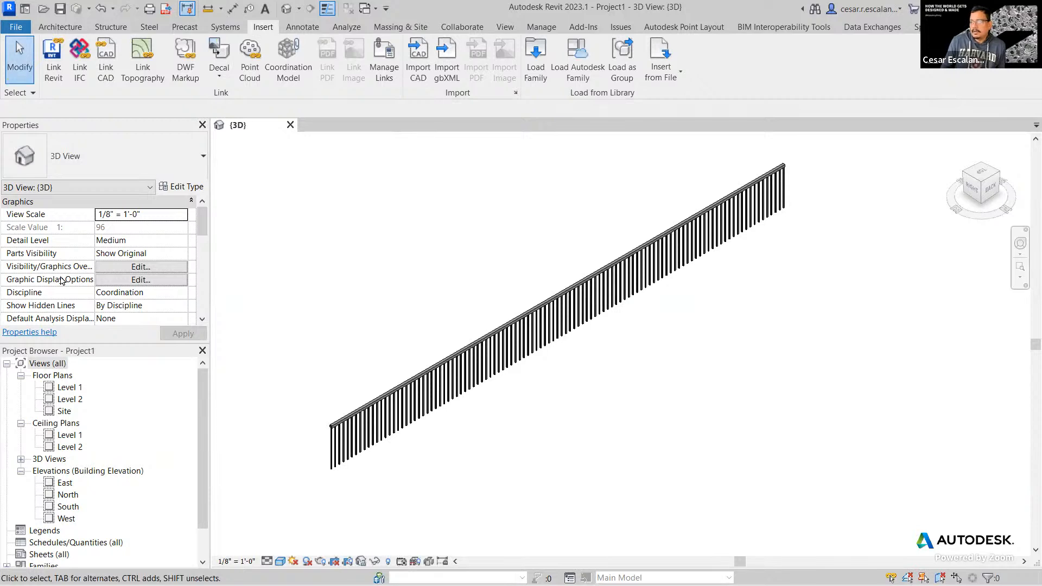
Step: Examine the project's Railings families for the loaded baluster and post, and the available top rail types
scroll(199, 515, "down", 1)
scroll(199, 514, "down", 2)
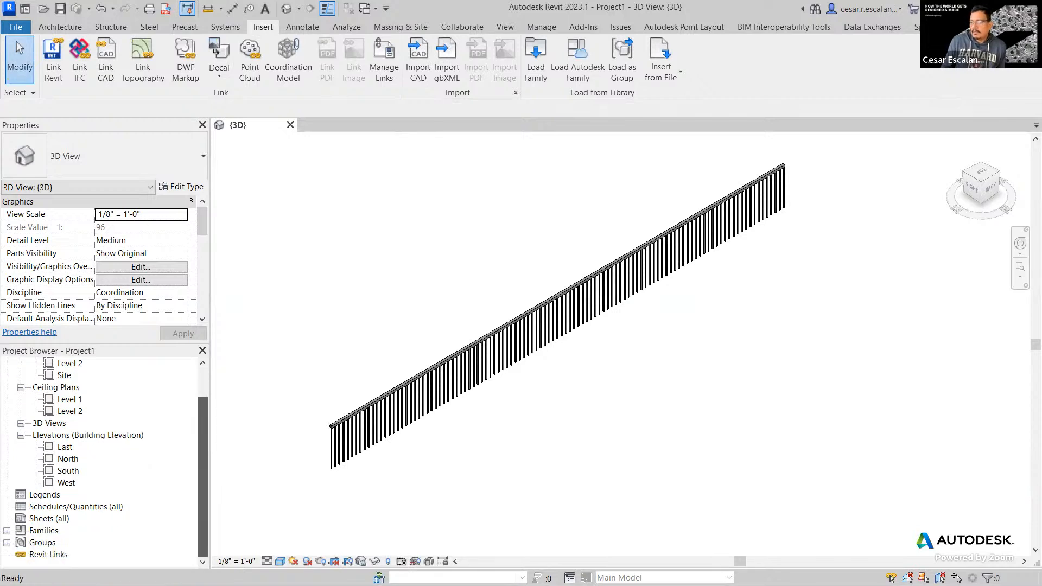
double_click(28, 546)
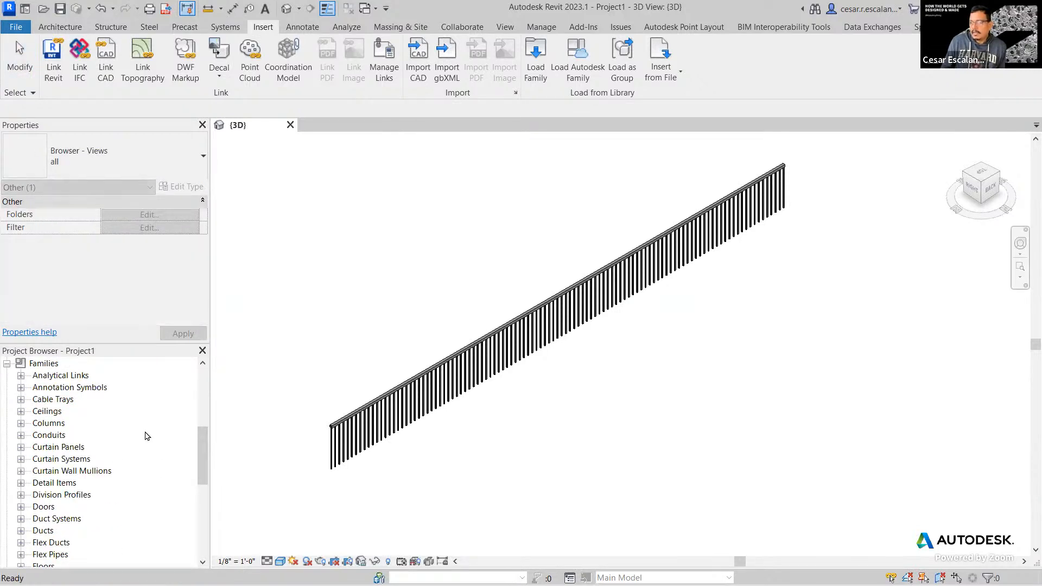
scroll(145, 436, "down", 6)
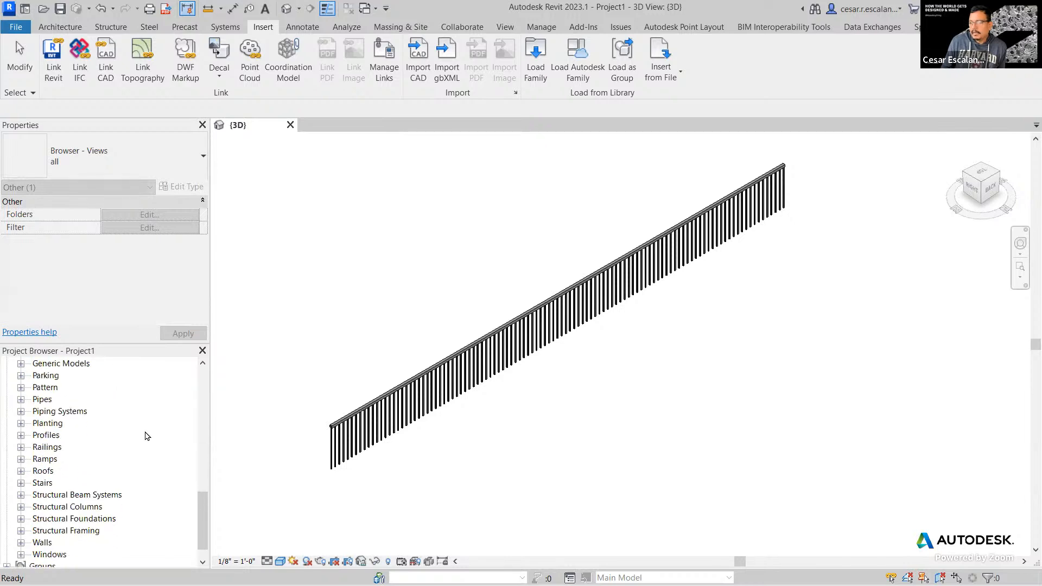
left_click(20, 448)
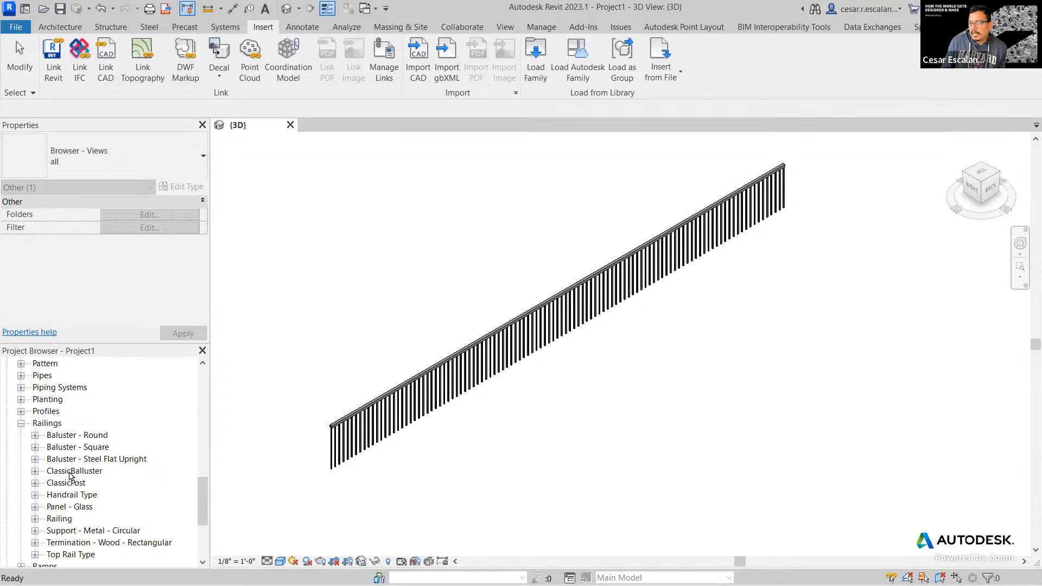
scroll(99, 496, "down", 1)
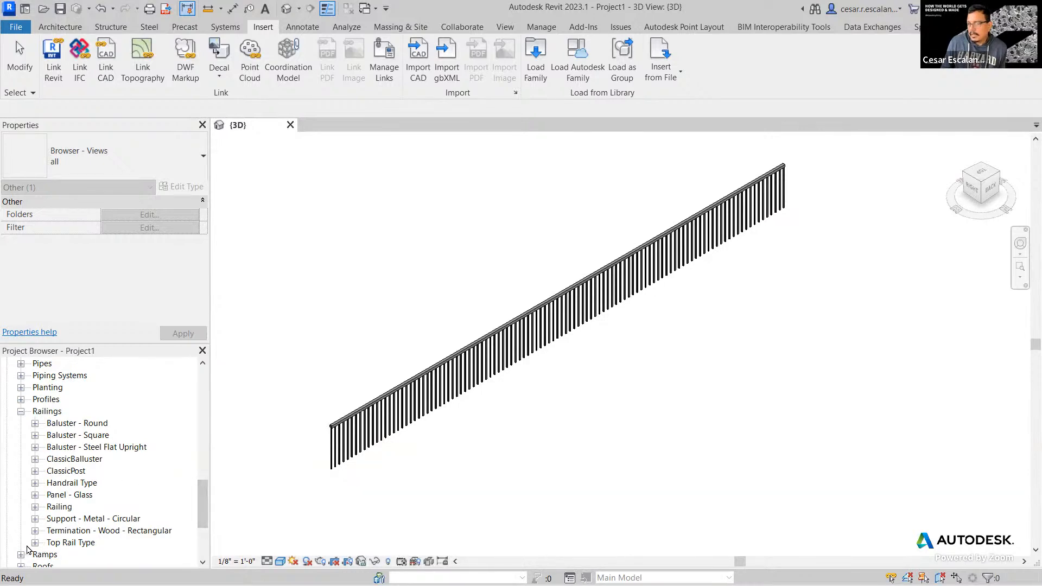
left_click(34, 544)
scroll(103, 534, "down", 2)
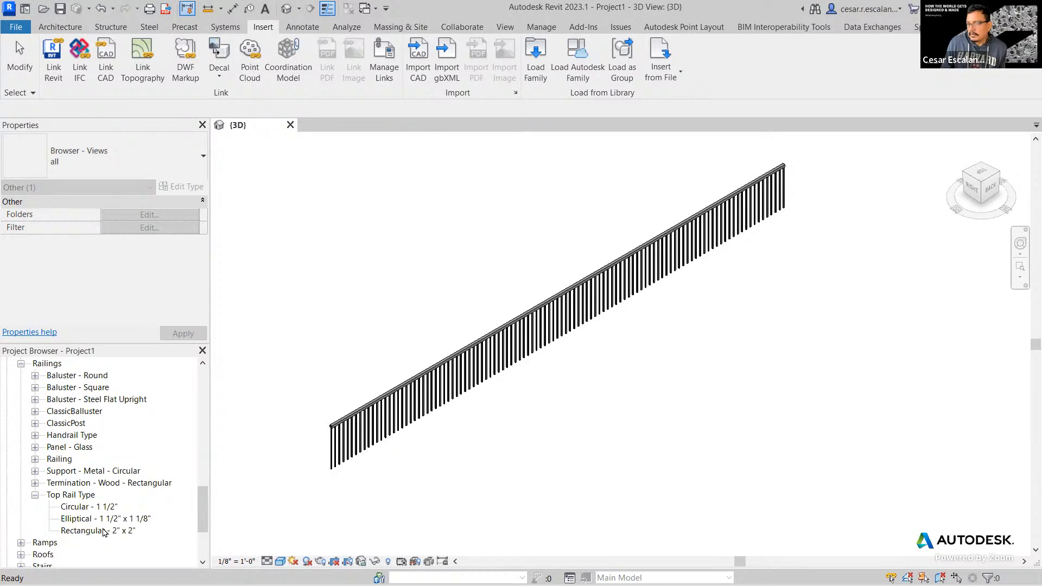
Step: Find the loaded ClassicProfile family among the project's Profiles, check its type, and collapse the Profiles category
scroll(105, 533, "up", 1)
scroll(105, 532, "up", 5)
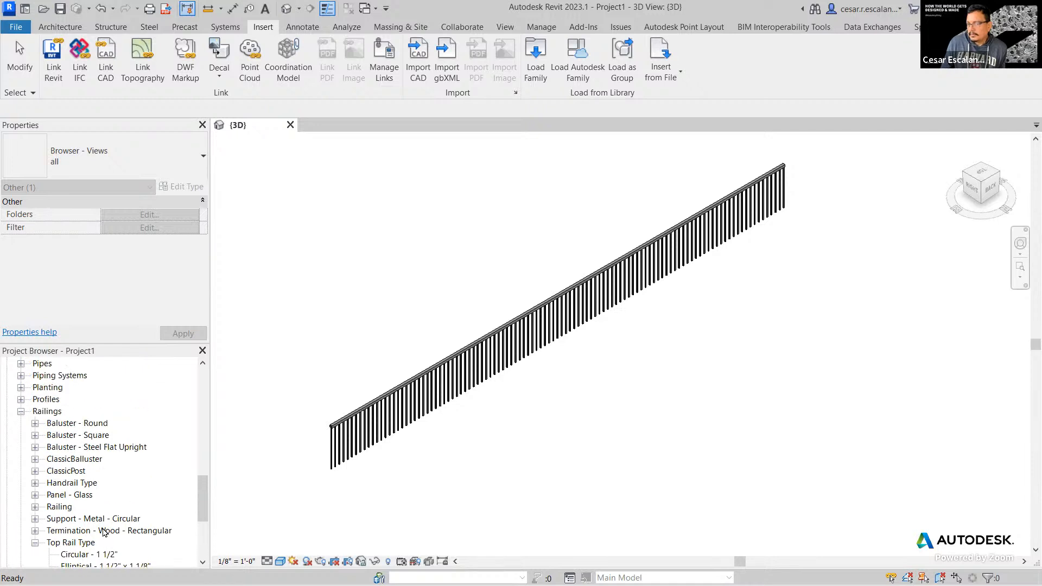
scroll(106, 533, "up", 7)
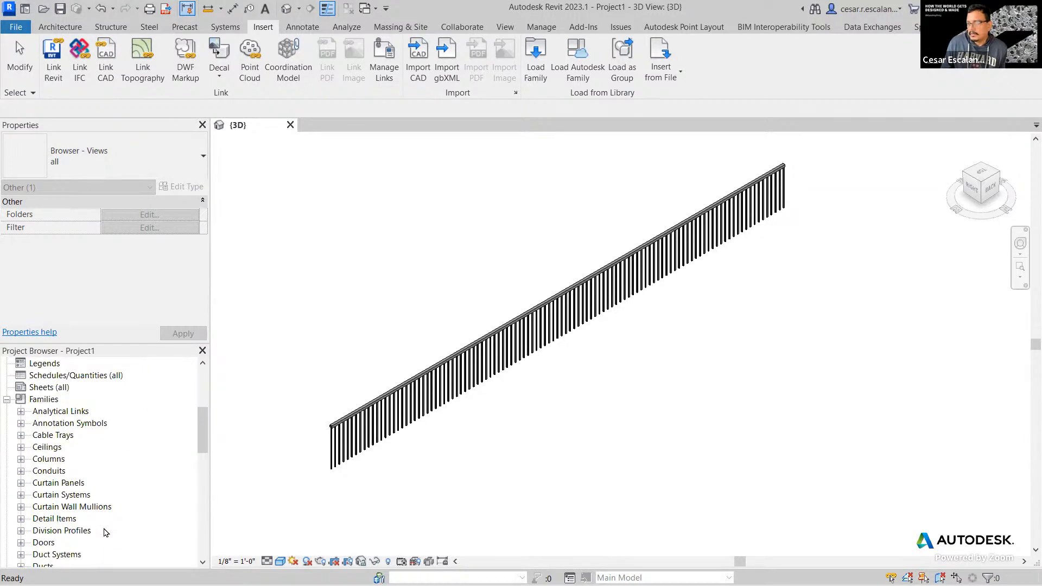
scroll(105, 532, "down", 7)
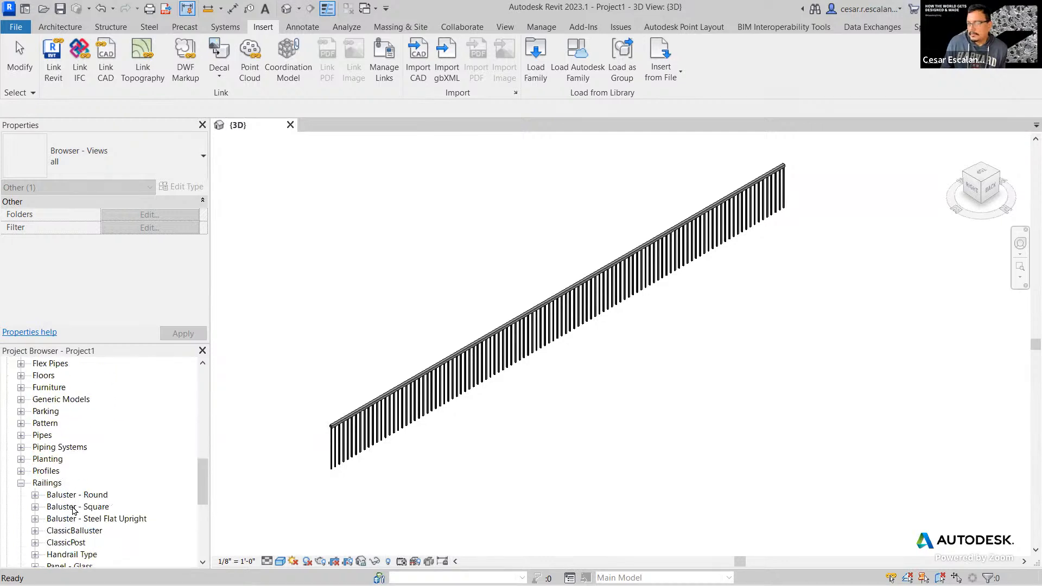
left_click(21, 471)
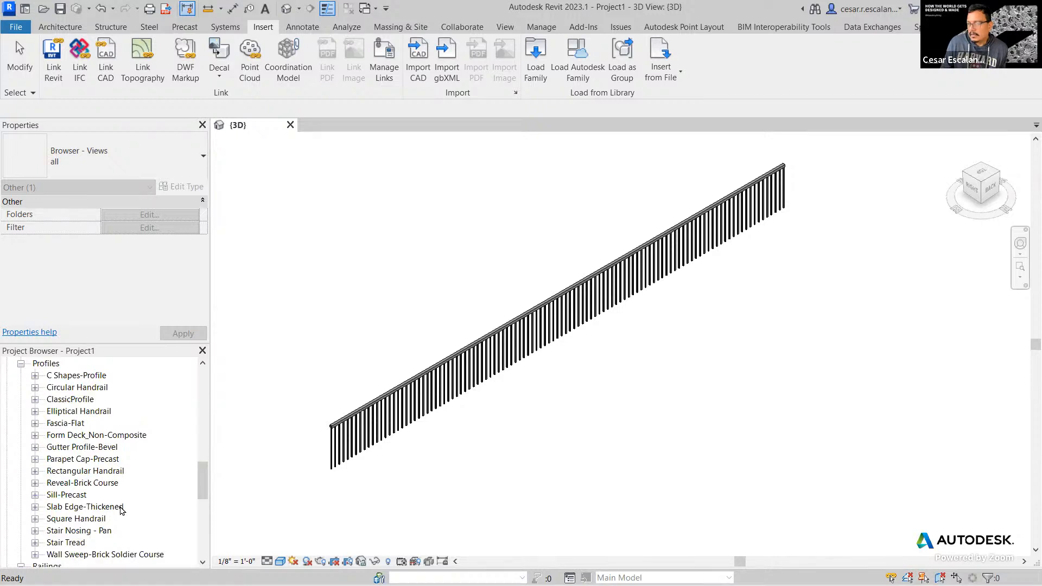
left_click(35, 399)
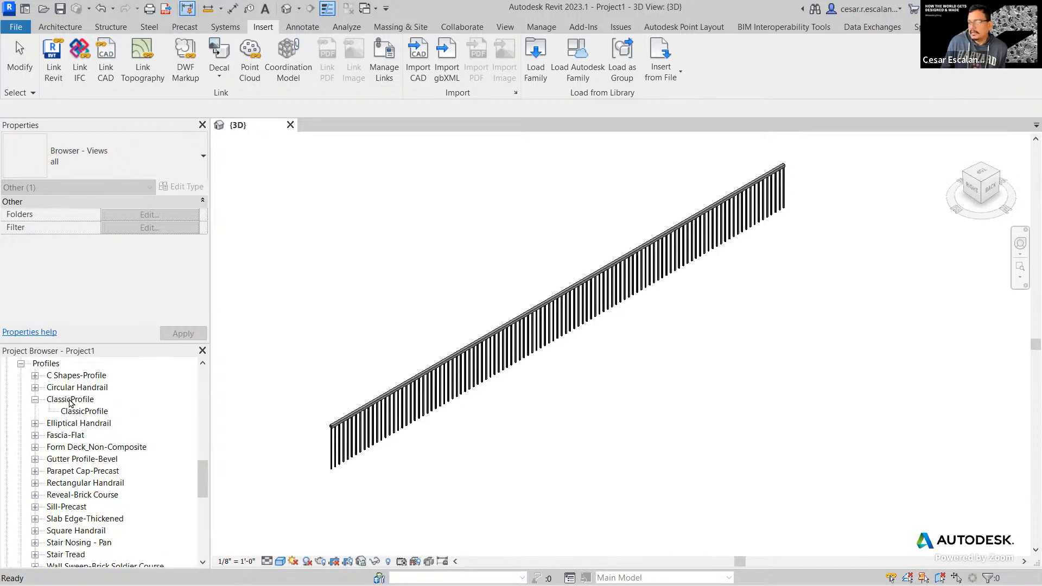
left_click(72, 402)
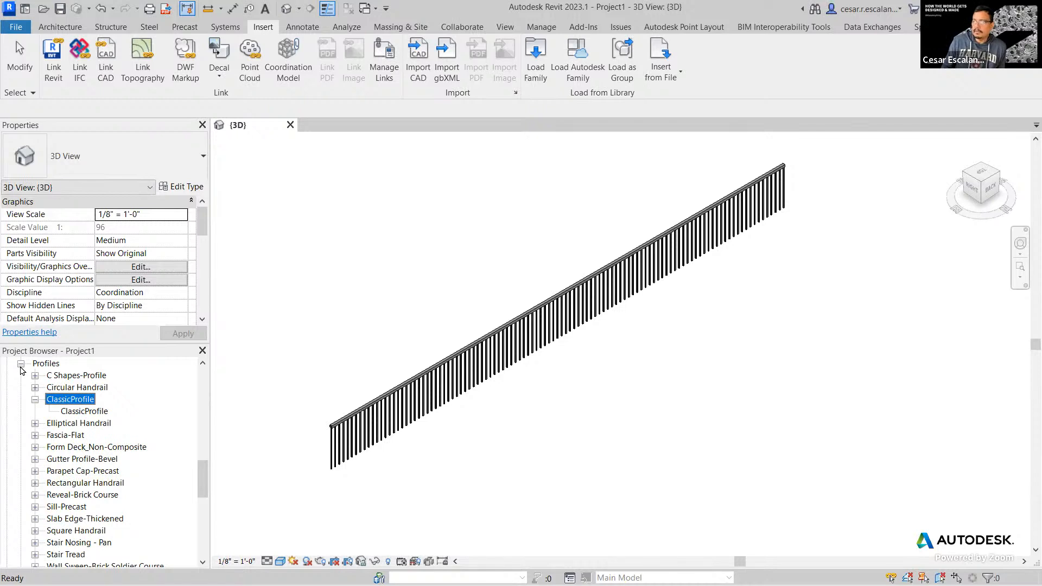
left_click(21, 366)
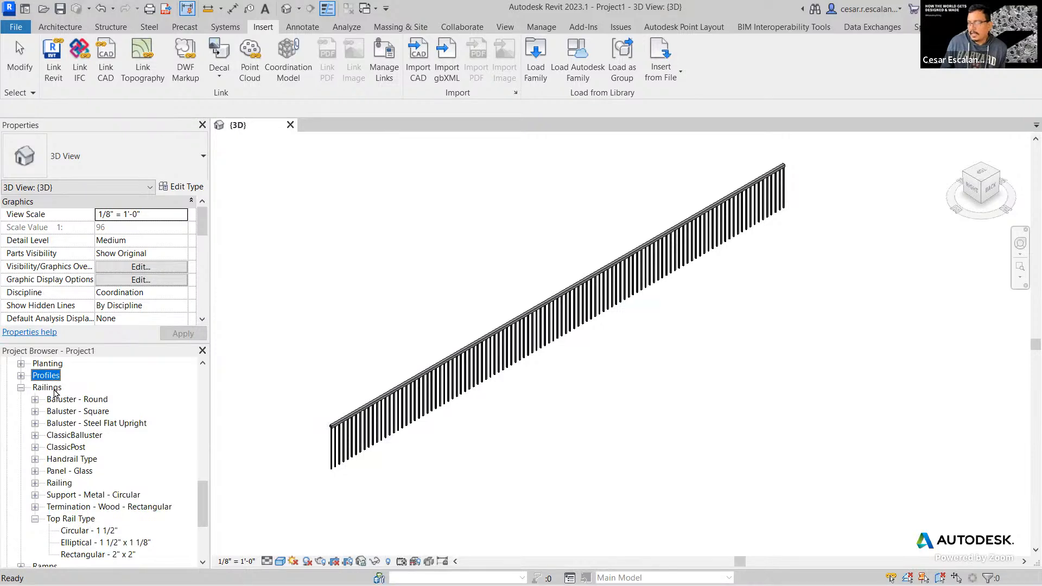
Step: Expand the ClassicBalluster and ClassicPost railing families to check their types
left_click(49, 388)
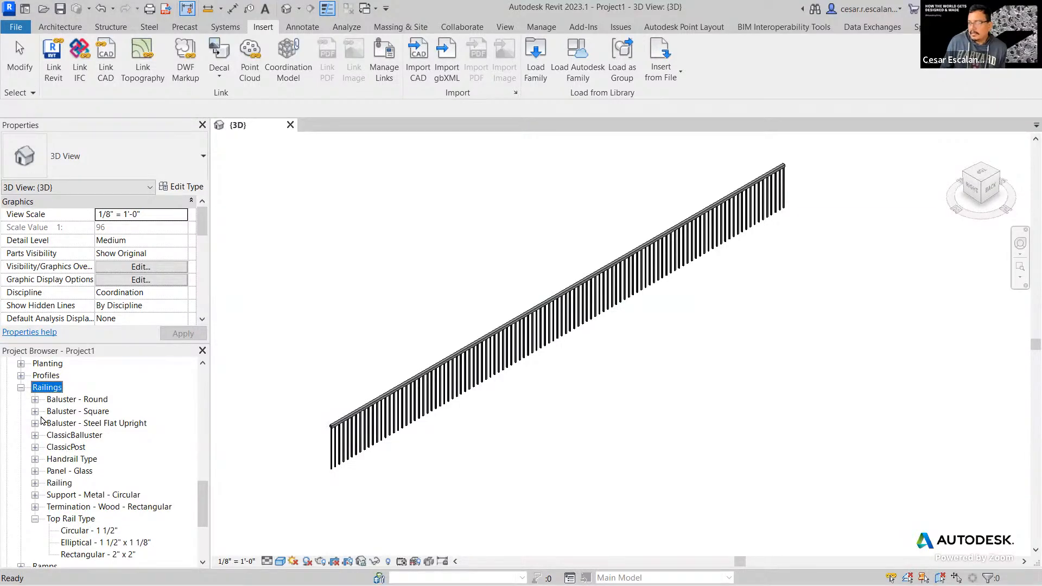
scroll(79, 459, "down", 1)
left_click(76, 424)
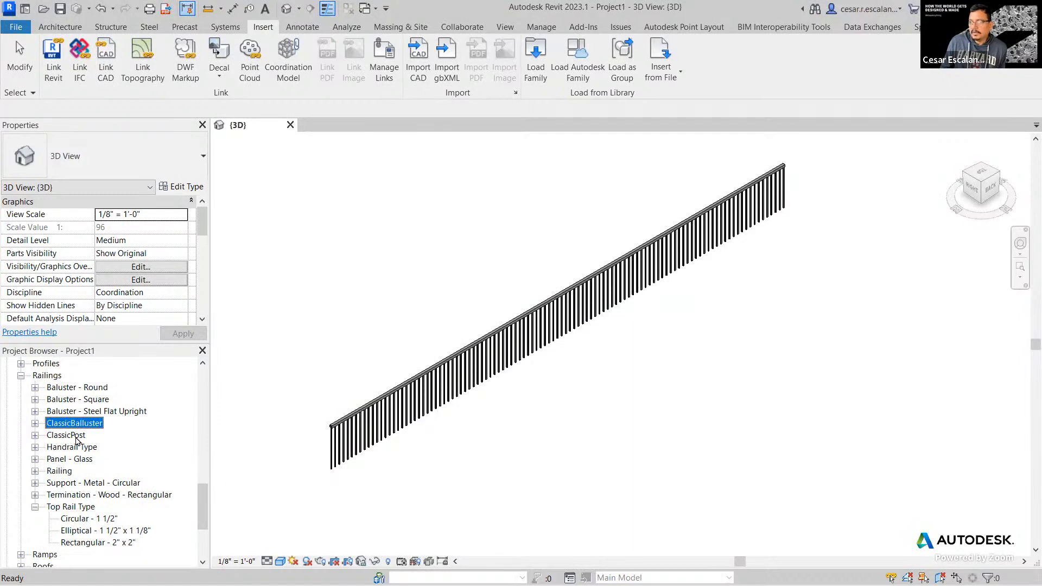
left_click(76, 437)
left_click(35, 424)
left_click(36, 447)
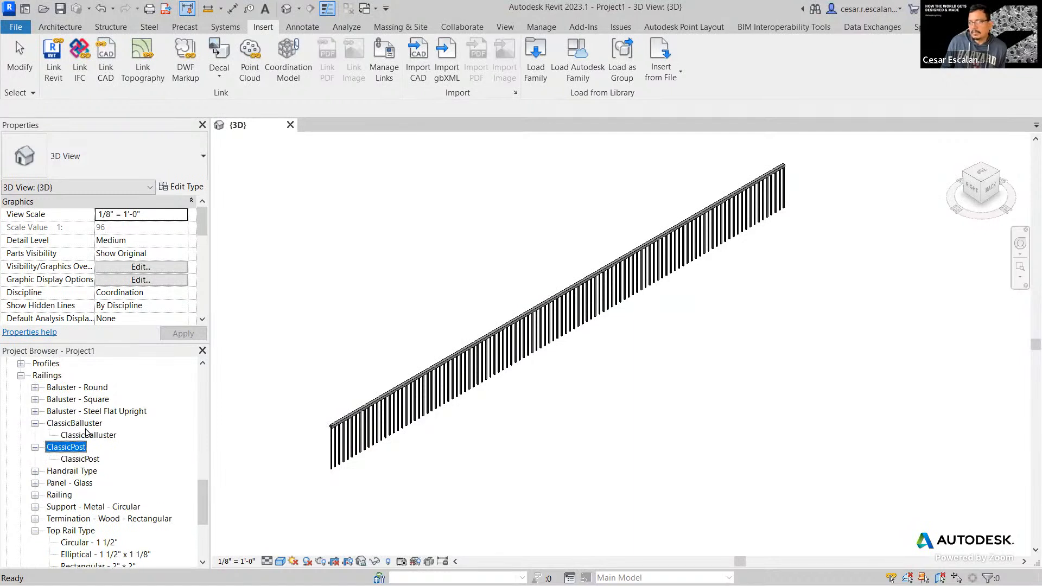
left_click(486, 416)
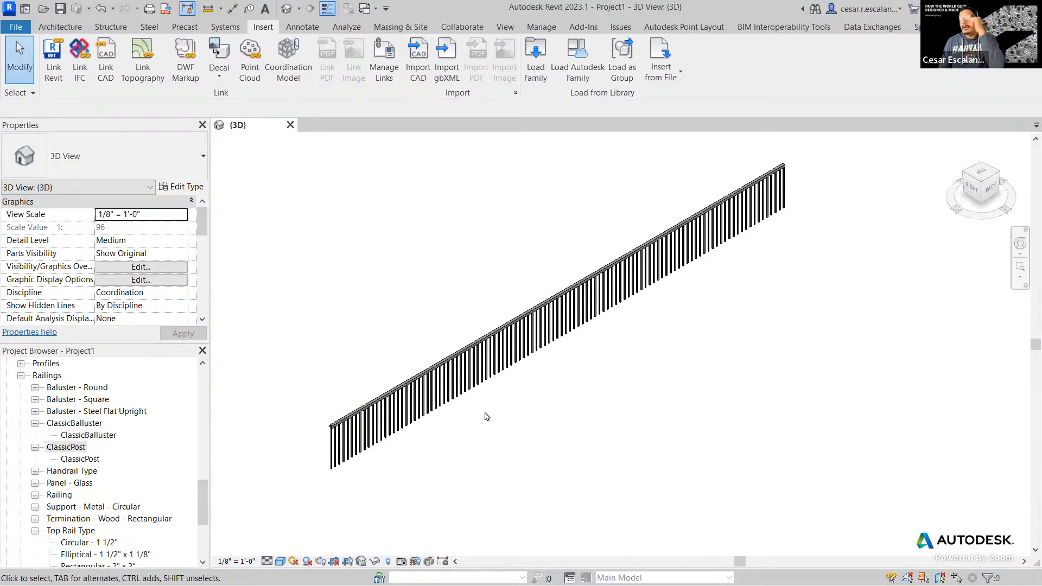
Step: Insert a new rail in the Handrail - Custom type's non-continuous rail structure and assign it the ClassicProfile : ClassicProfile profile
left_click(517, 395)
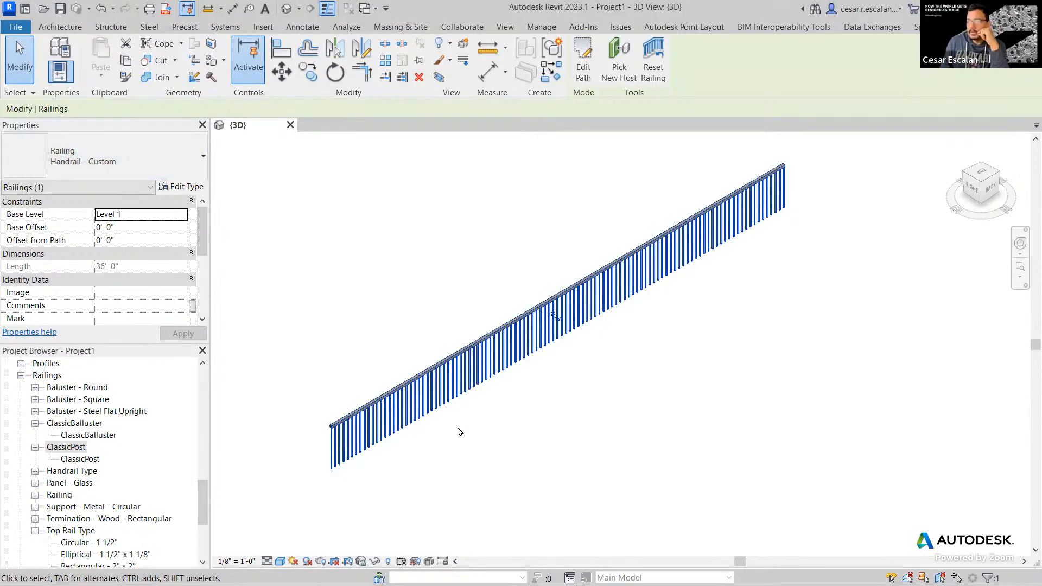
left_click(190, 187)
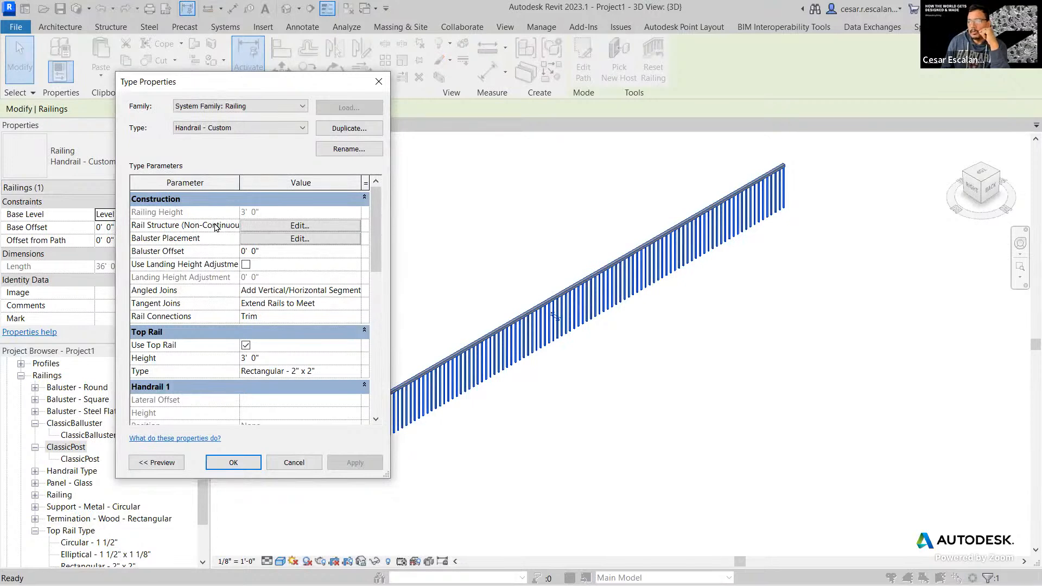
left_click(278, 226)
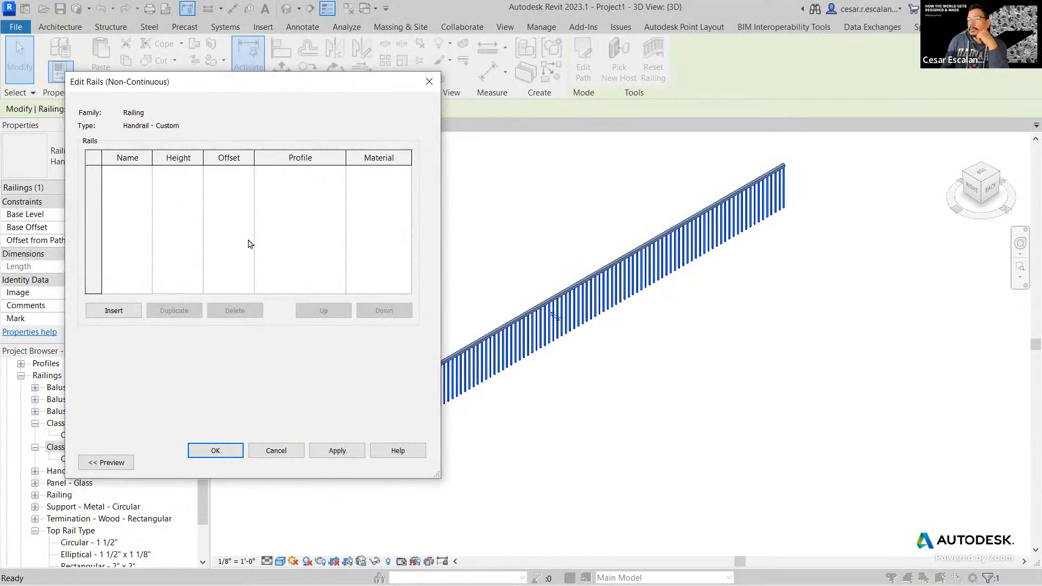
left_click(126, 312)
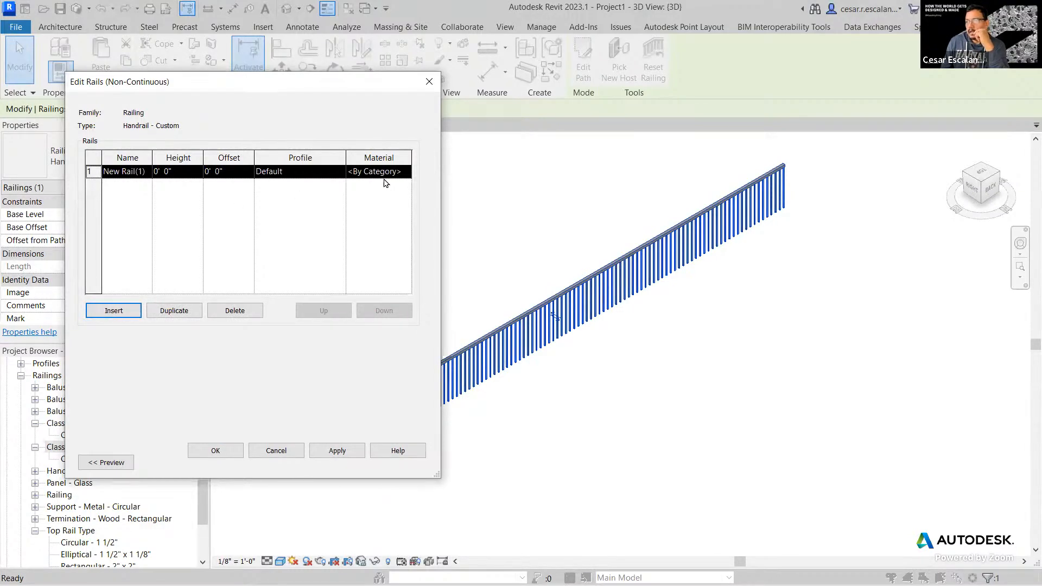
left_click(333, 173)
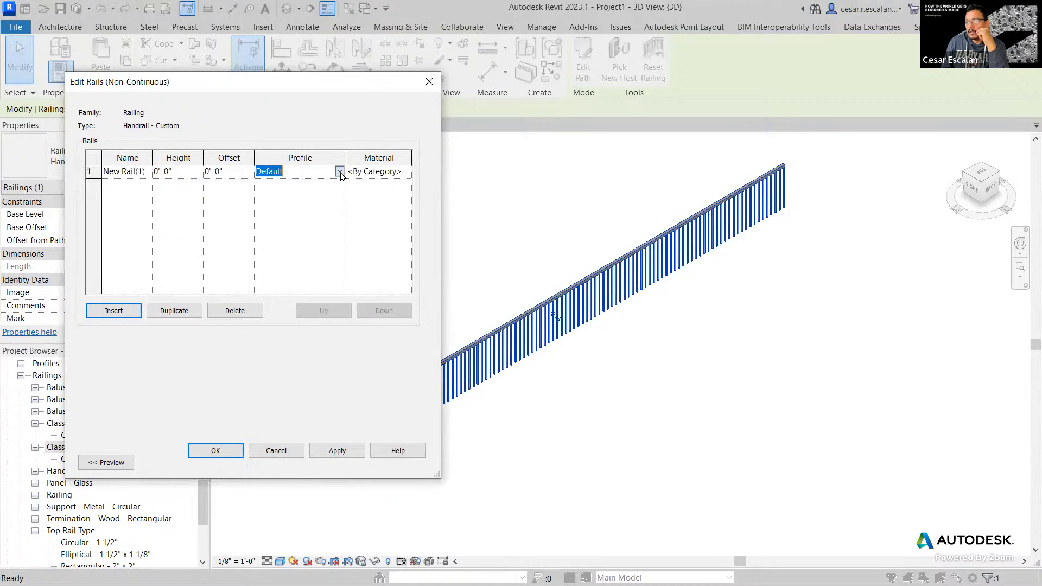
left_click(340, 173)
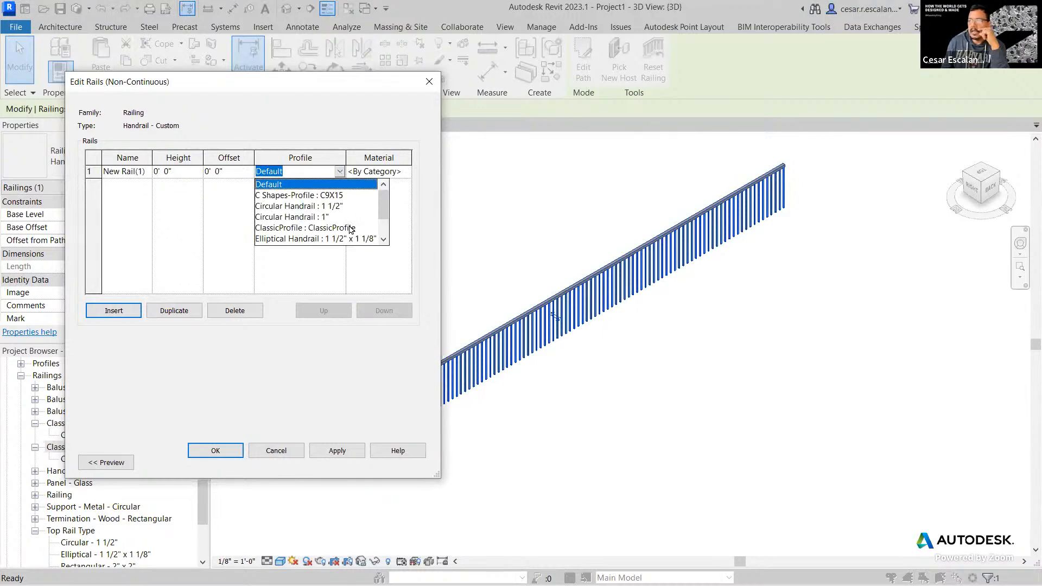
mouse_move(382, 210)
left_mouse_down()
mouse_move(379, 240)
mouse_move(379, 180)
mouse_move(384, 250)
mouse_move(380, 195)
mouse_move(387, 227)
left_mouse_up()
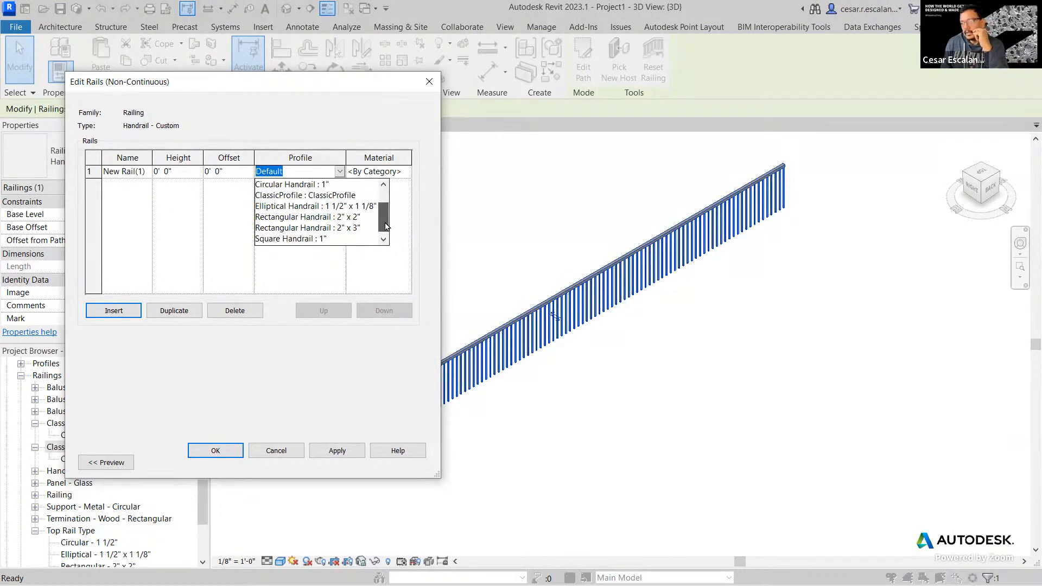
mouse_move(387, 227)
left_mouse_down()
mouse_move(384, 198)
mouse_move(387, 230)
left_mouse_up()
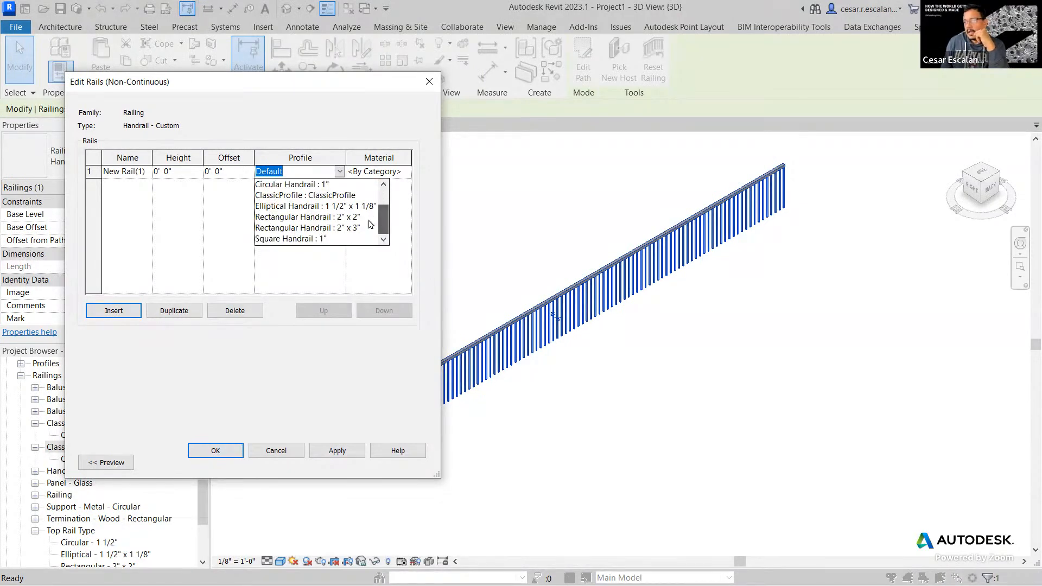
left_click(326, 196)
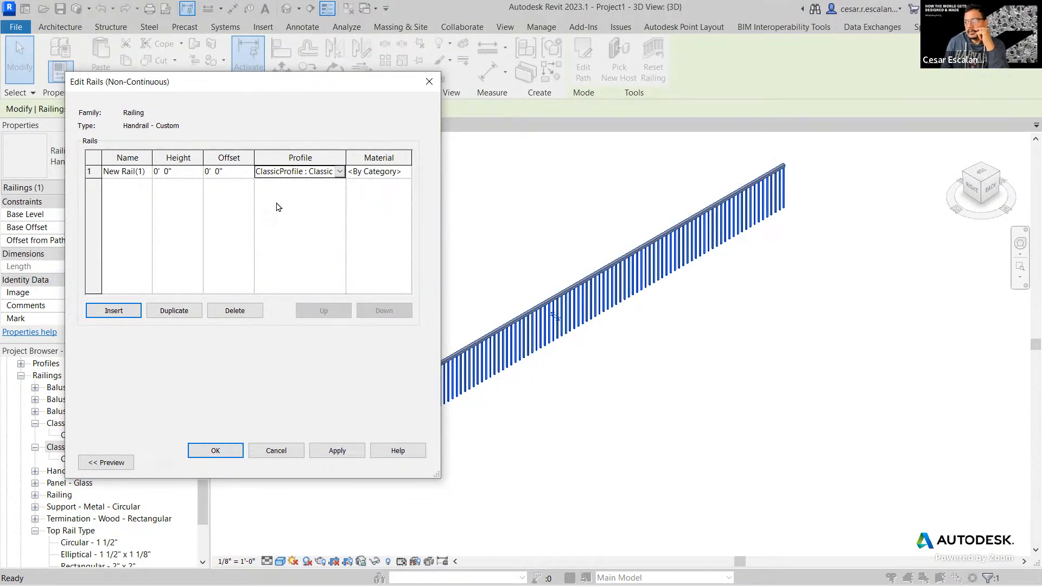
Step: Set the new rail's height to 3' 0" and apply the change
left_click(185, 169)
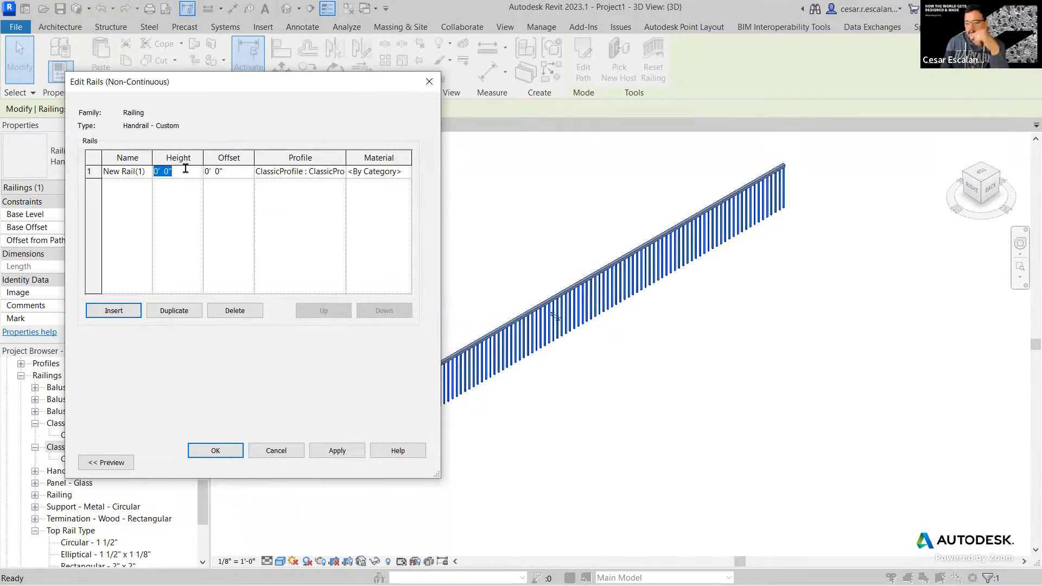
type("3")
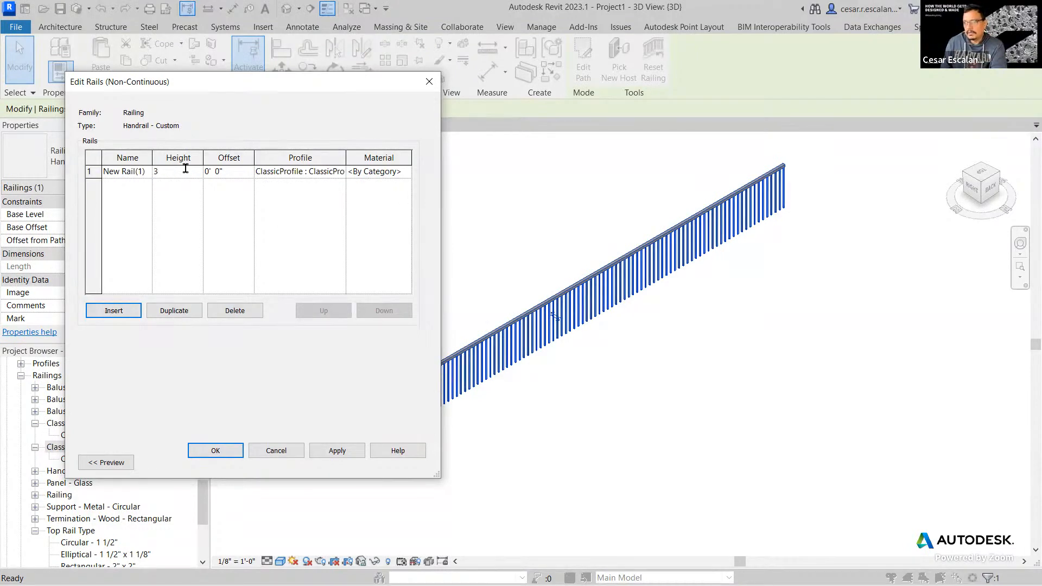
left_click(340, 451)
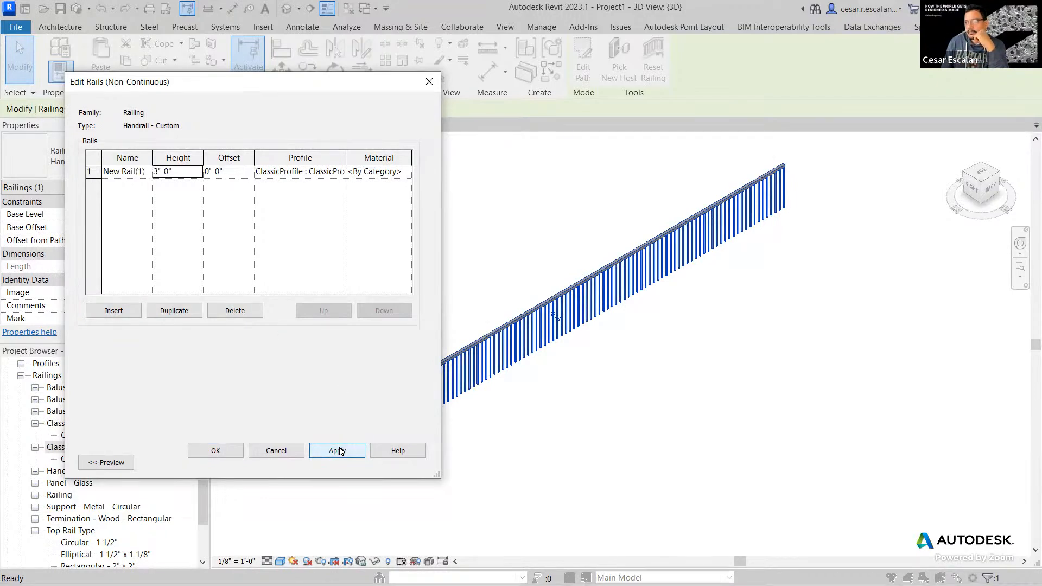
Step: Rename the new rail as TopRail, confirm the rail structure and type changes, and deselect the railing
left_click(138, 170)
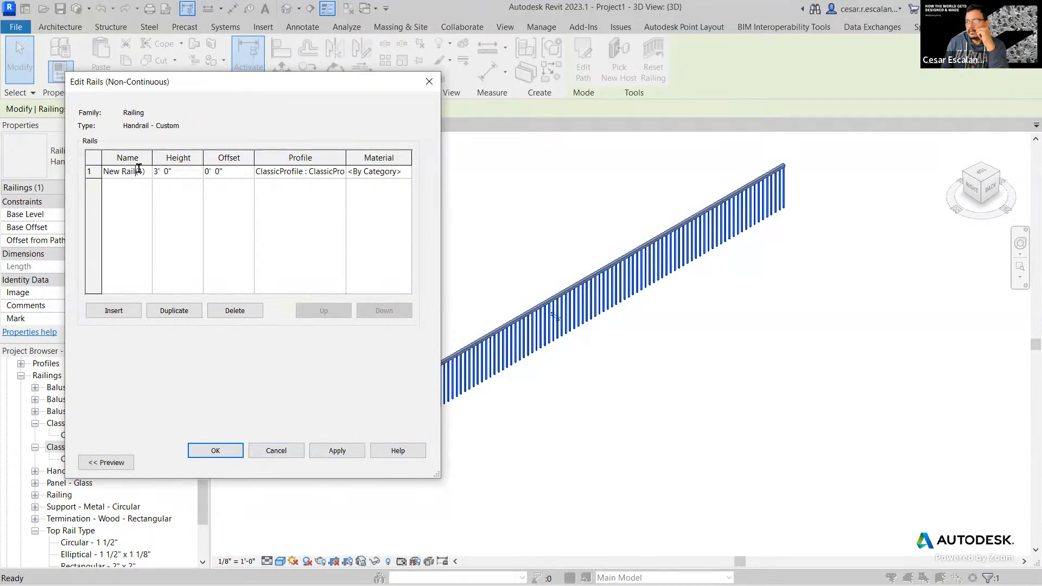
left_click(139, 170)
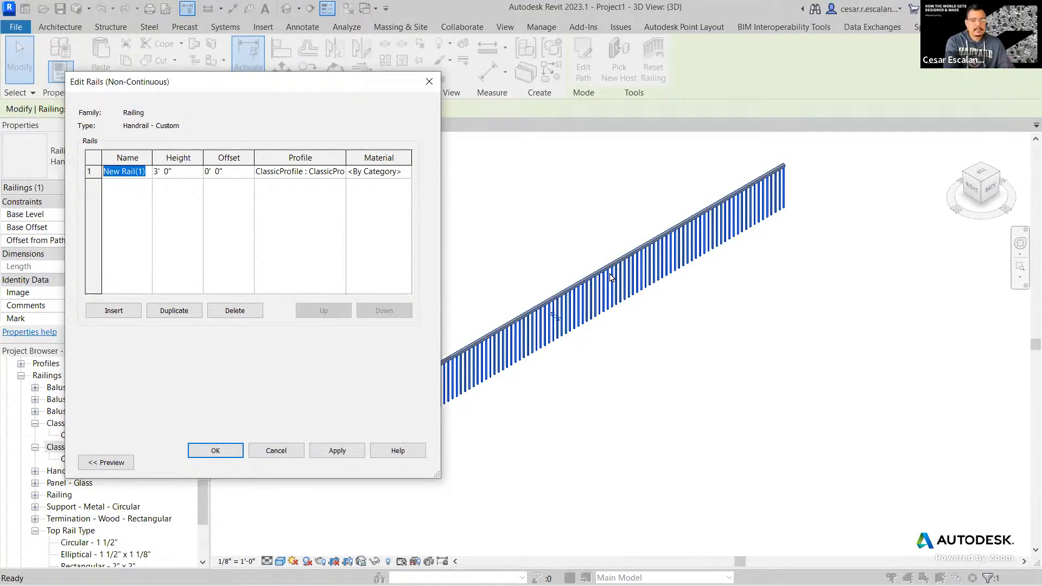
type("TopRail")
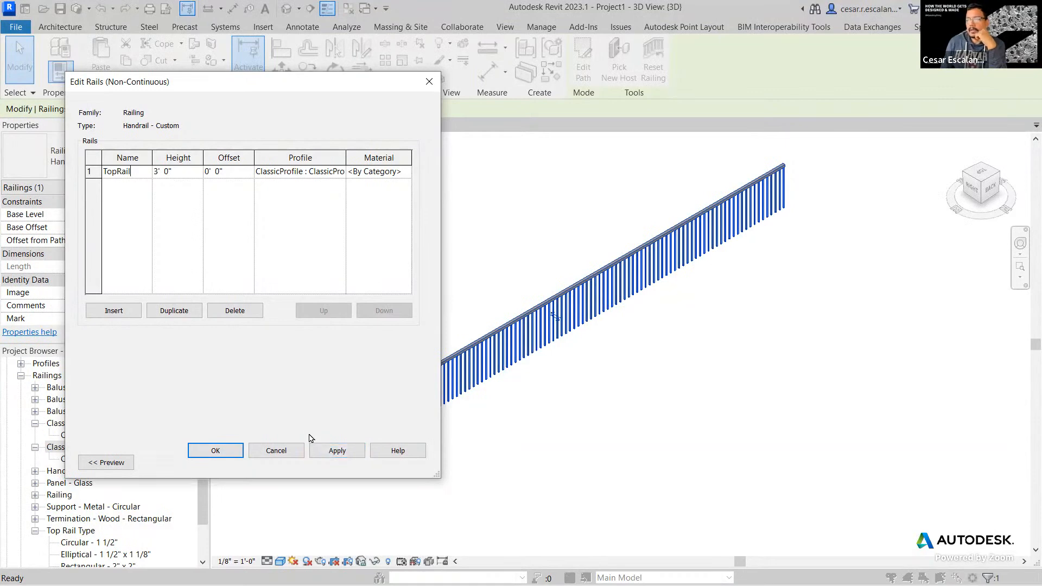
left_click(335, 452)
left_click(216, 450)
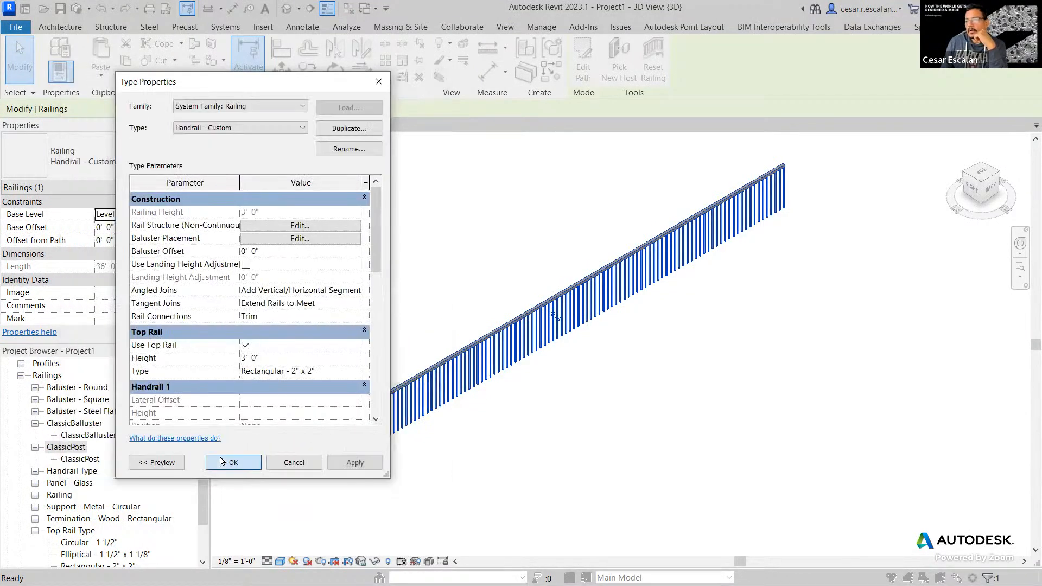
left_click(226, 460)
left_click(402, 463)
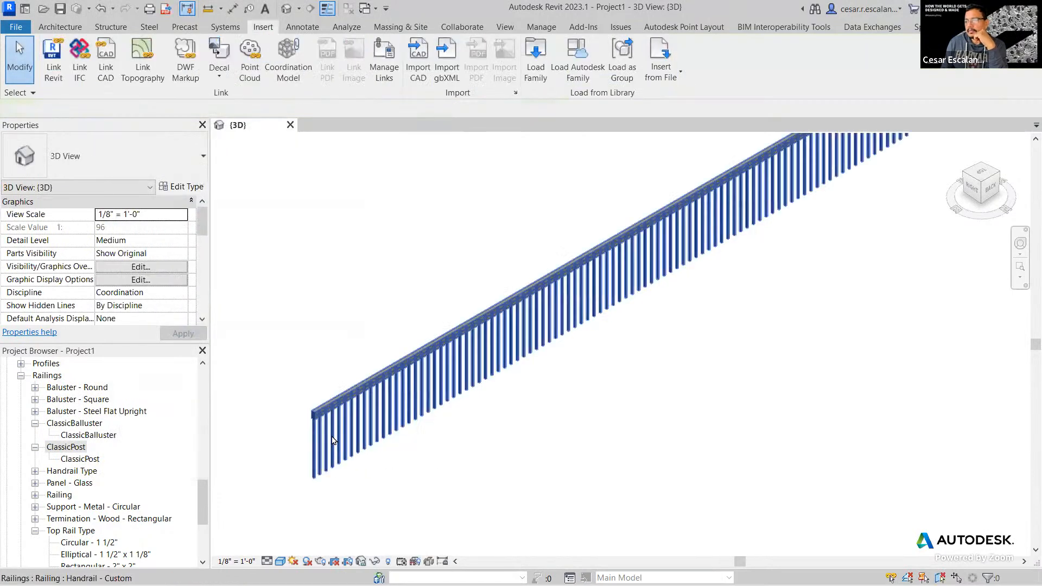
Step: Examine the railing's end up close to check how the new rail sits against the existing top rail and balusters
scroll(336, 407, "up", 10)
middle_click_drag(342, 397, 441, 394)
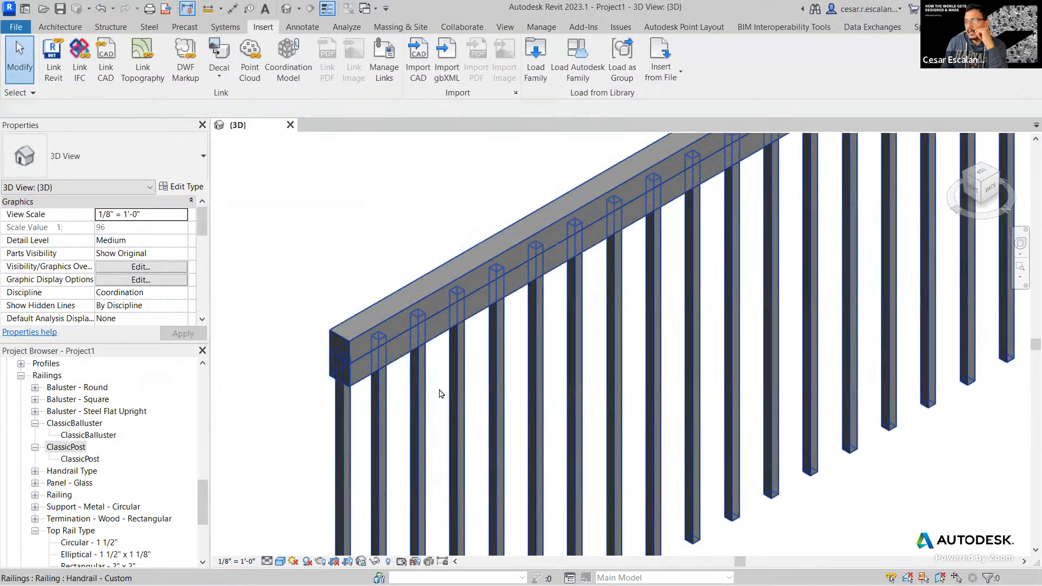
scroll(348, 364, "up", 5)
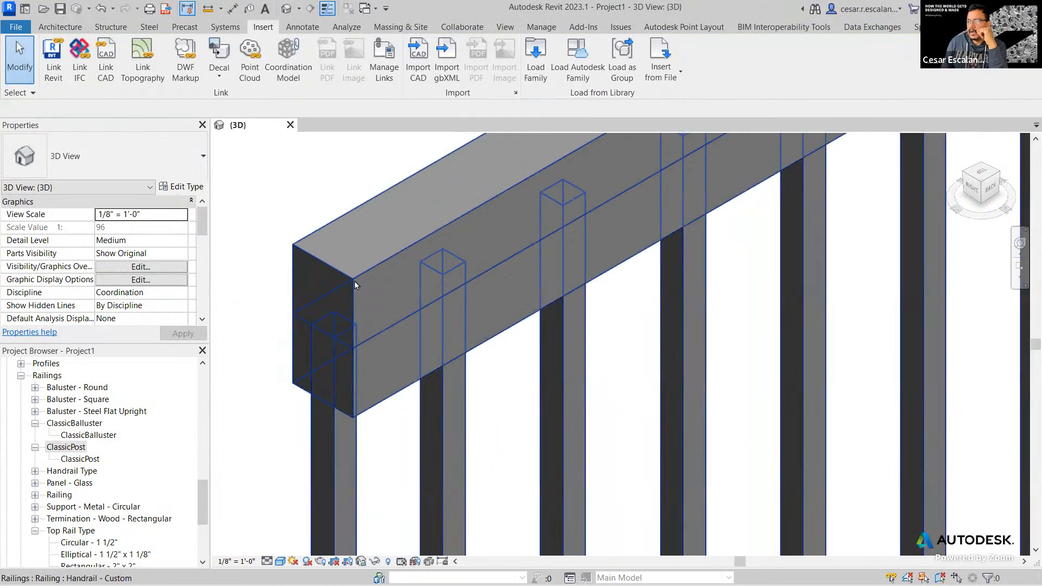
scroll(379, 297, "down", 10)
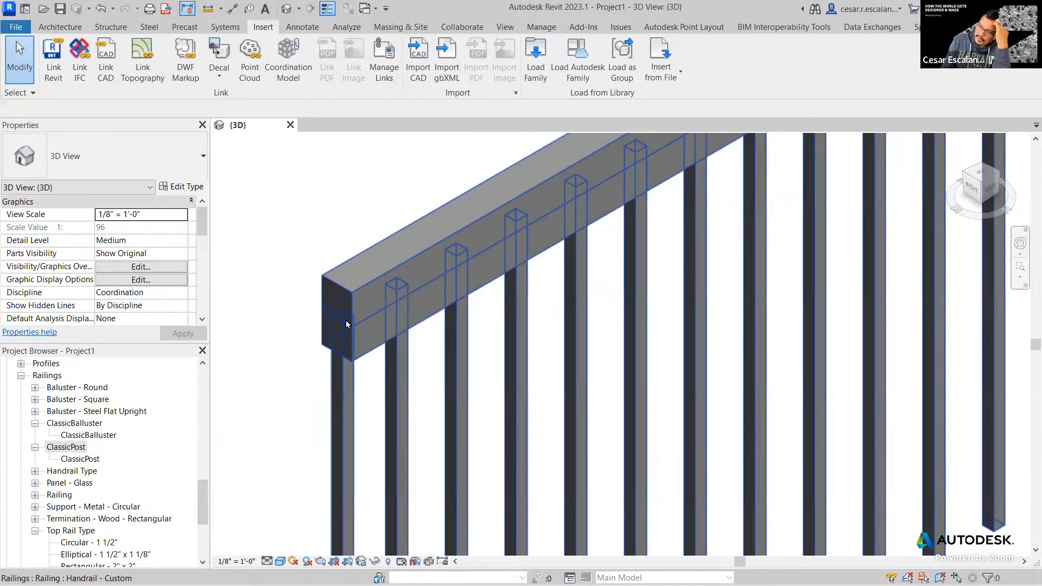
middle_click_drag(600, 437, 586, 438)
scroll(588, 437, "down", 3)
middle_click_drag(705, 415, 586, 437)
scroll(458, 480, "down", 3)
scroll(459, 480, "up", 4)
scroll(297, 477, "up", 4)
scroll(347, 459, "down", 3)
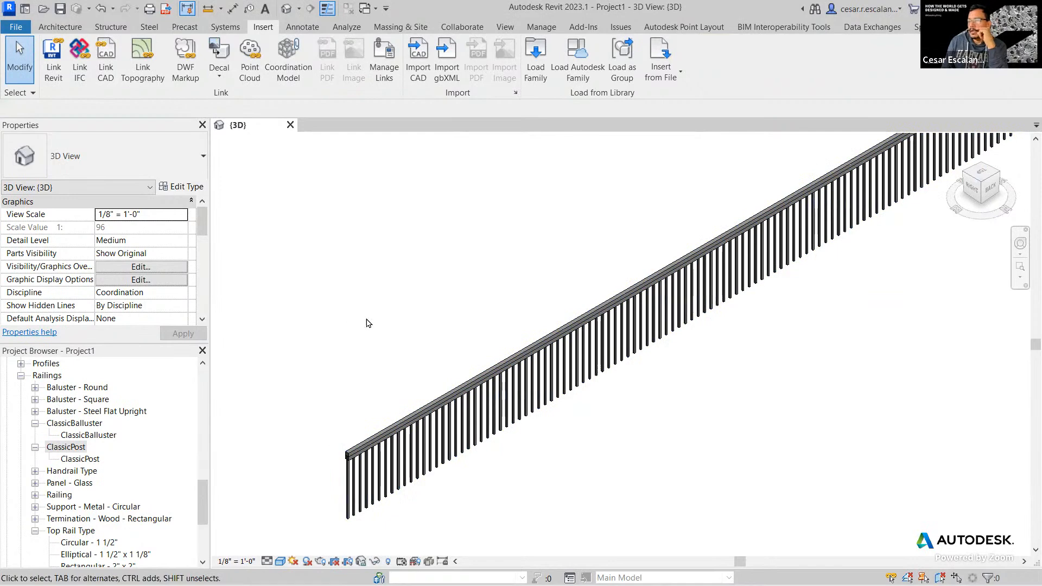
Step: Review the TopRail entry's height and profile in the Handrail - Custom rail structure, keeping ClassicProfile assigned
left_click(524, 414)
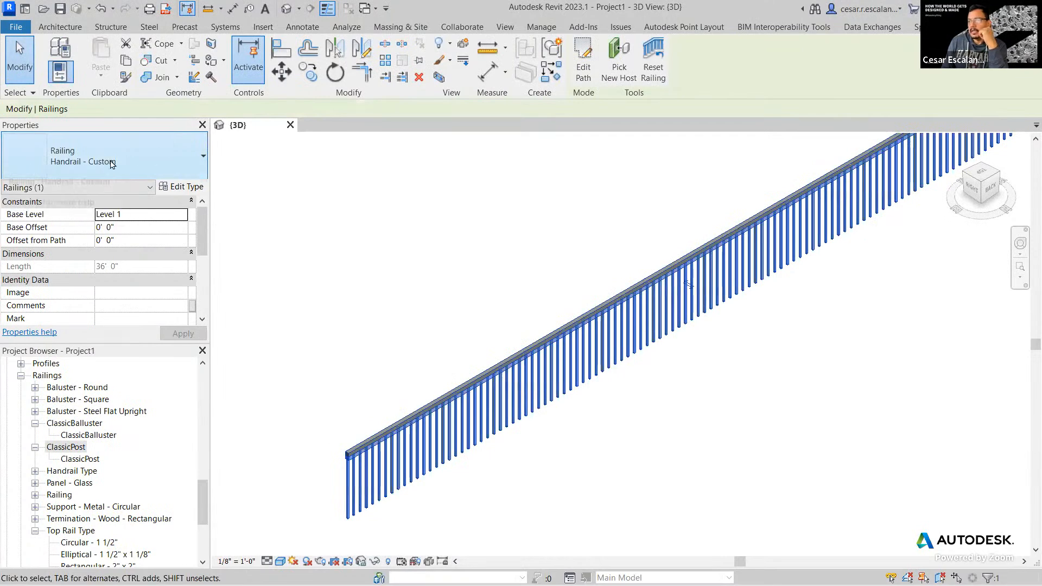
left_click(185, 186)
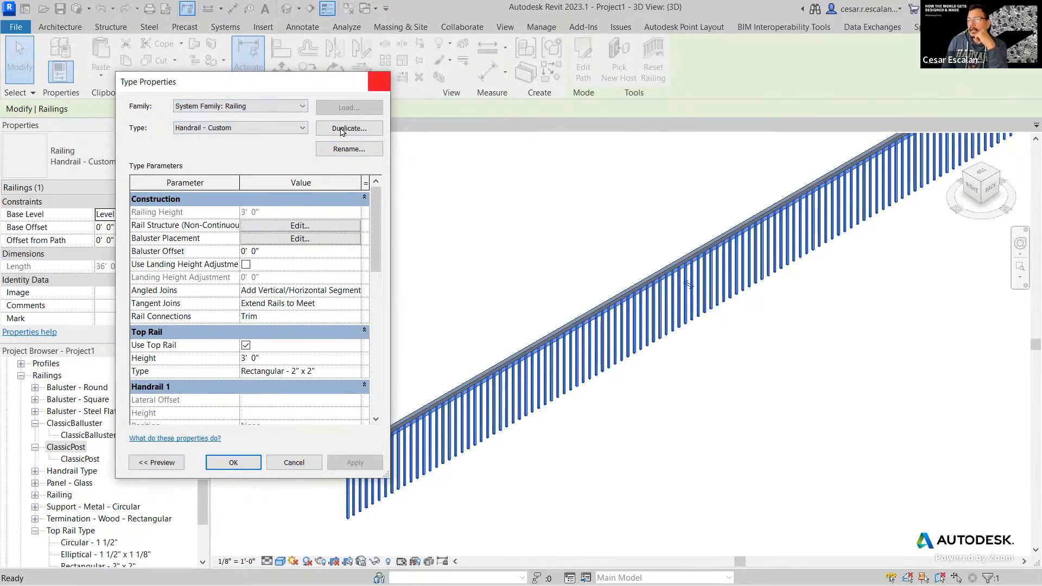
left_click(379, 82)
left_click(184, 186)
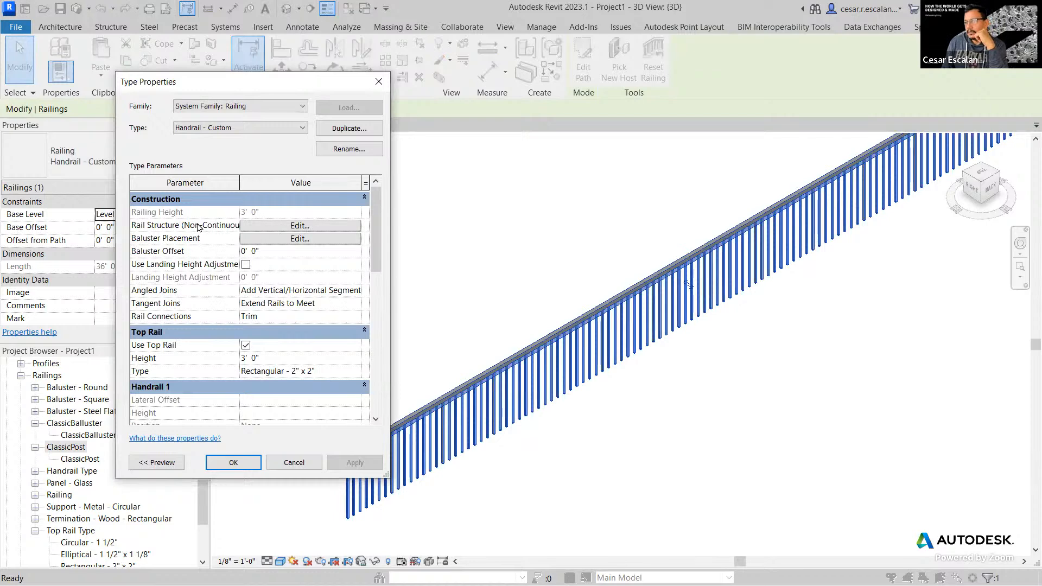
left_click(305, 227)
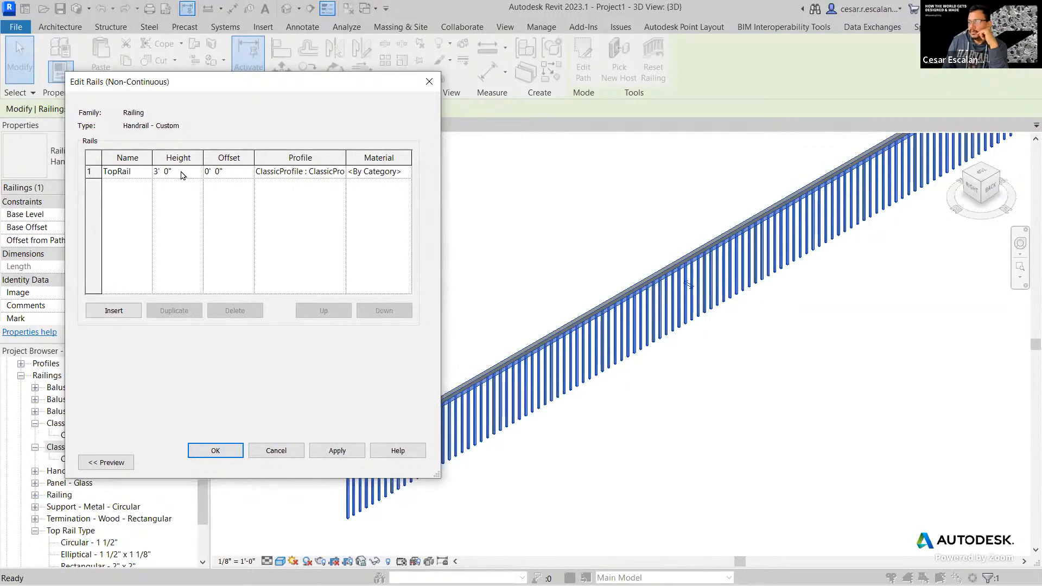
double_click(330, 172)
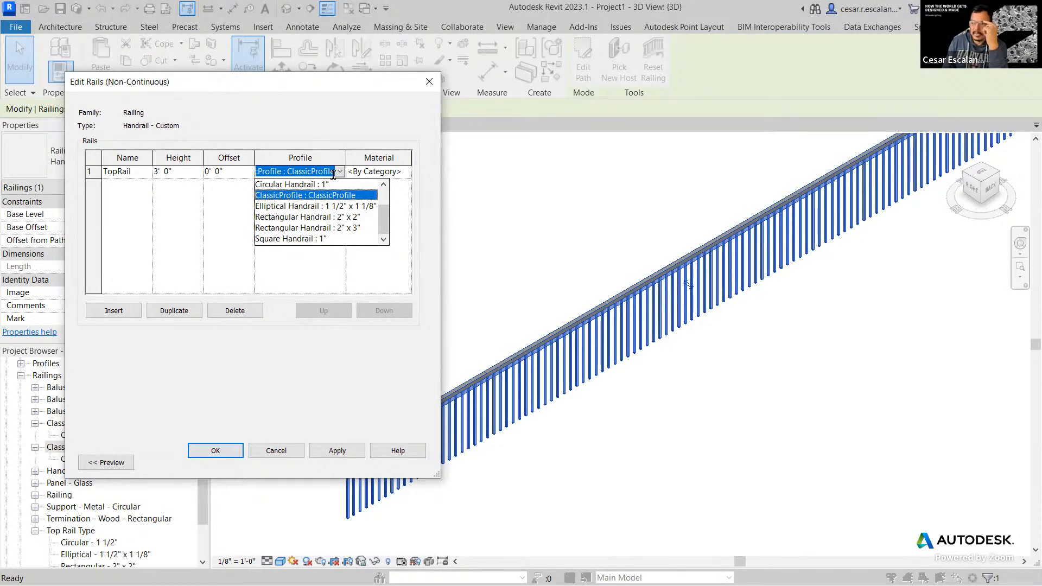
left_click(337, 171)
left_click(127, 190)
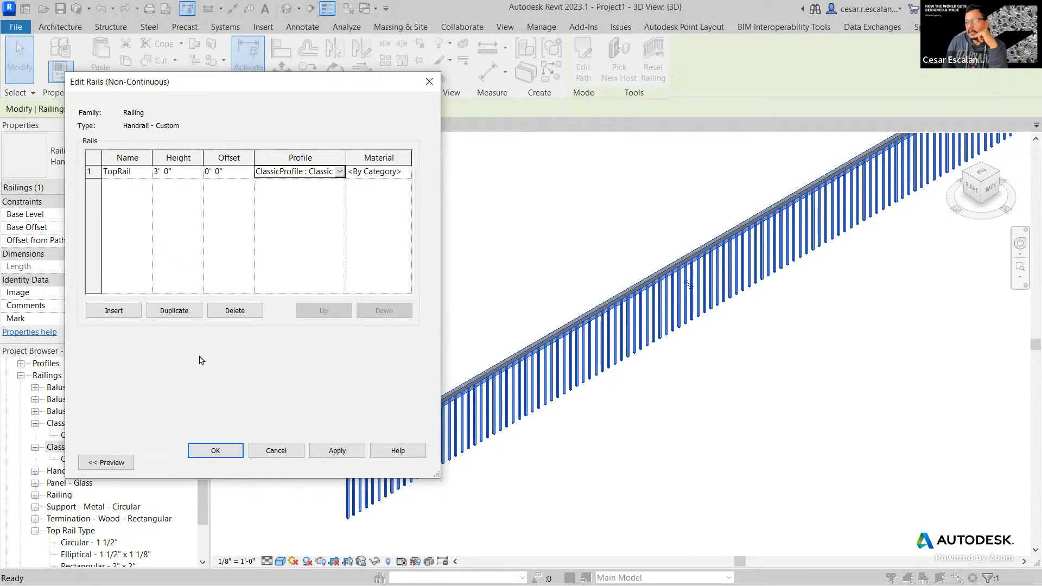
left_click(214, 450)
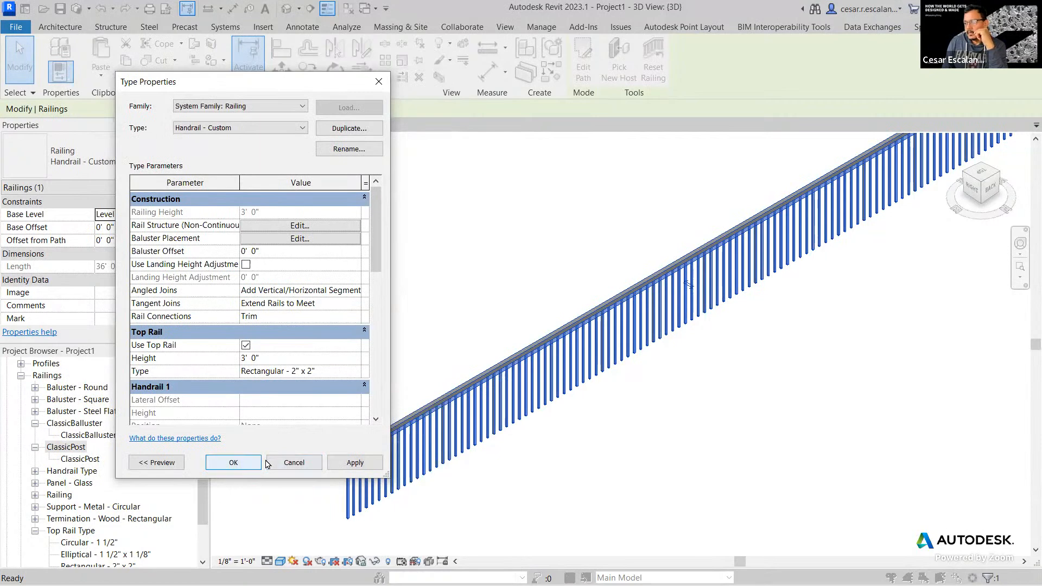
left_click(233, 463)
Step: Turn off Use Top Rail in the selected railing's Handrail - Custom type and apply the change, accepting the baluster warning
scroll(352, 471, "up", 5)
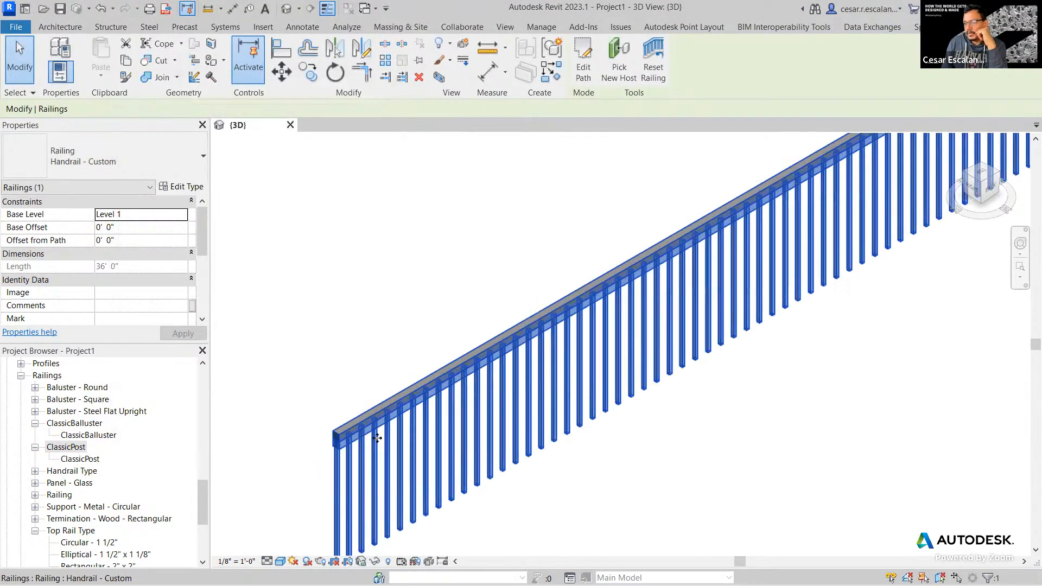
middle_click_drag(436, 340, 516, 301)
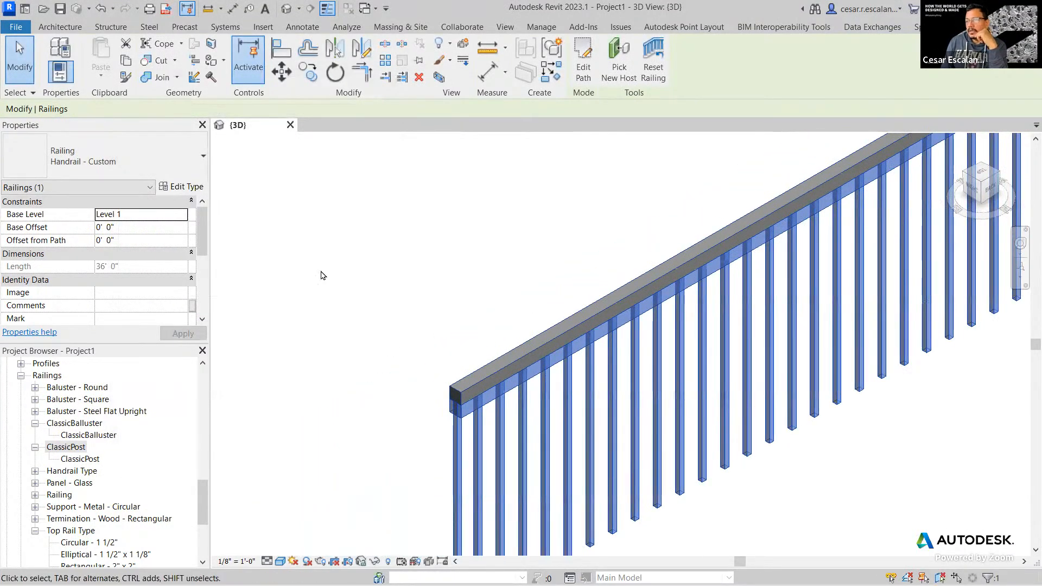
left_click(223, 244)
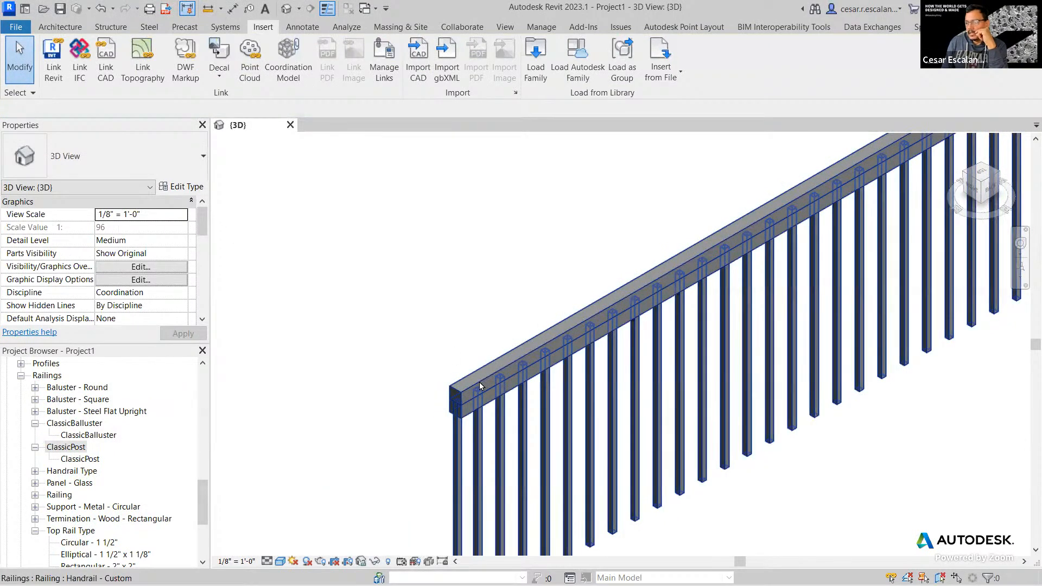
scroll(473, 385, "up", 4)
scroll(469, 384, "down", 7)
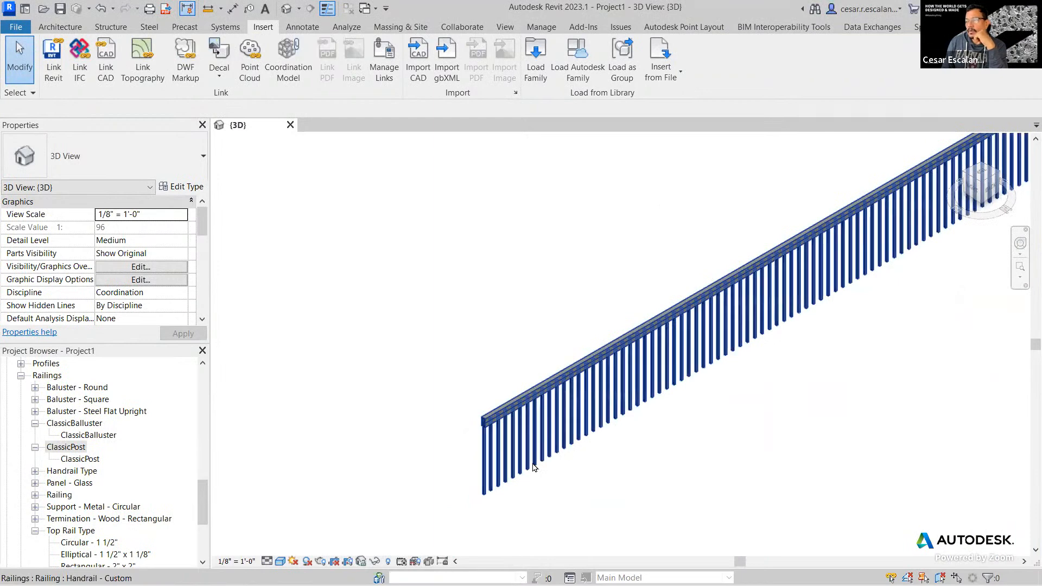
left_click(530, 458)
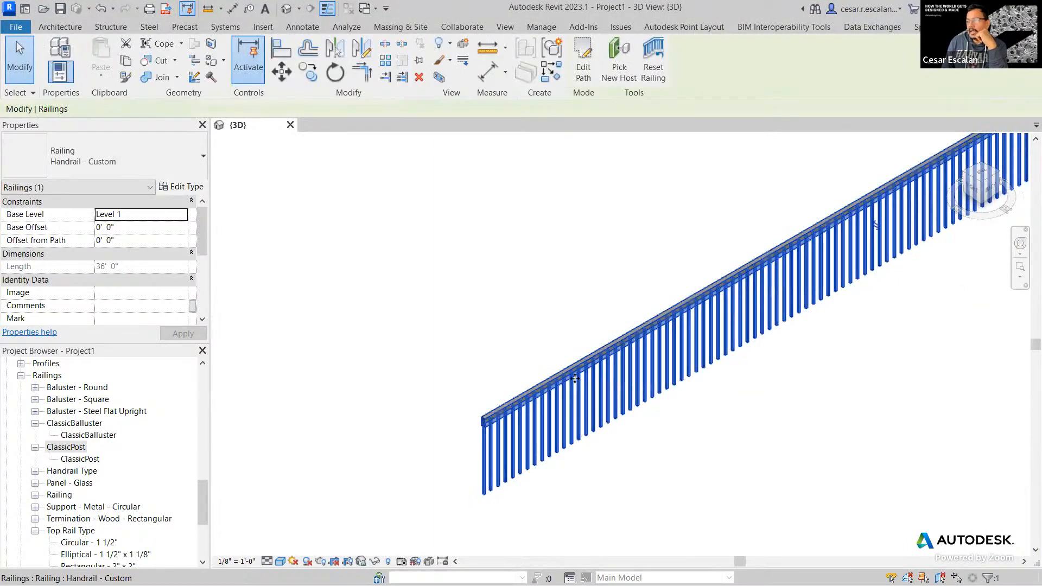
left_click_drag(203, 241, 203, 296)
left_click(180, 186)
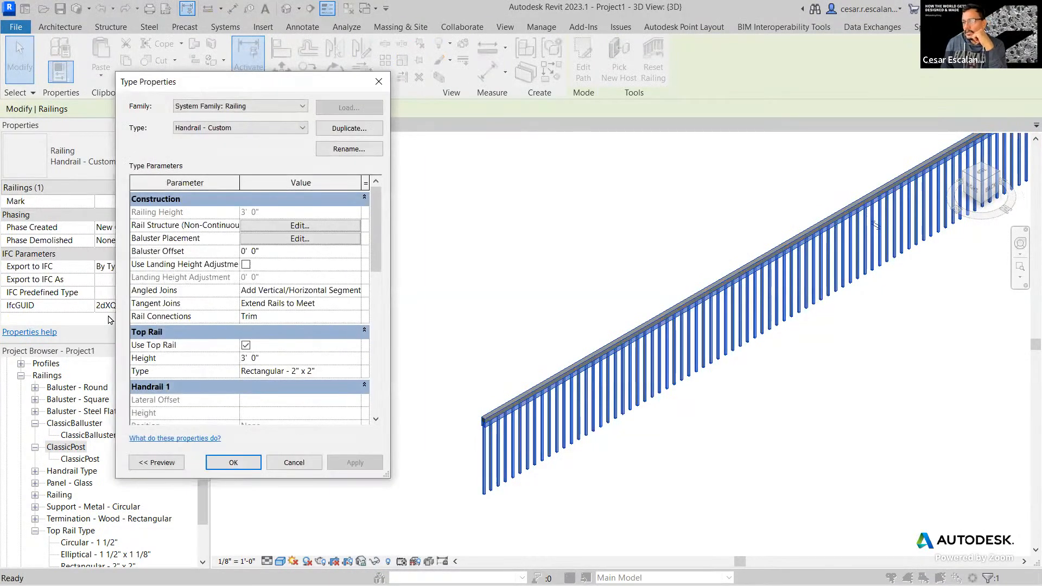
left_click(246, 345)
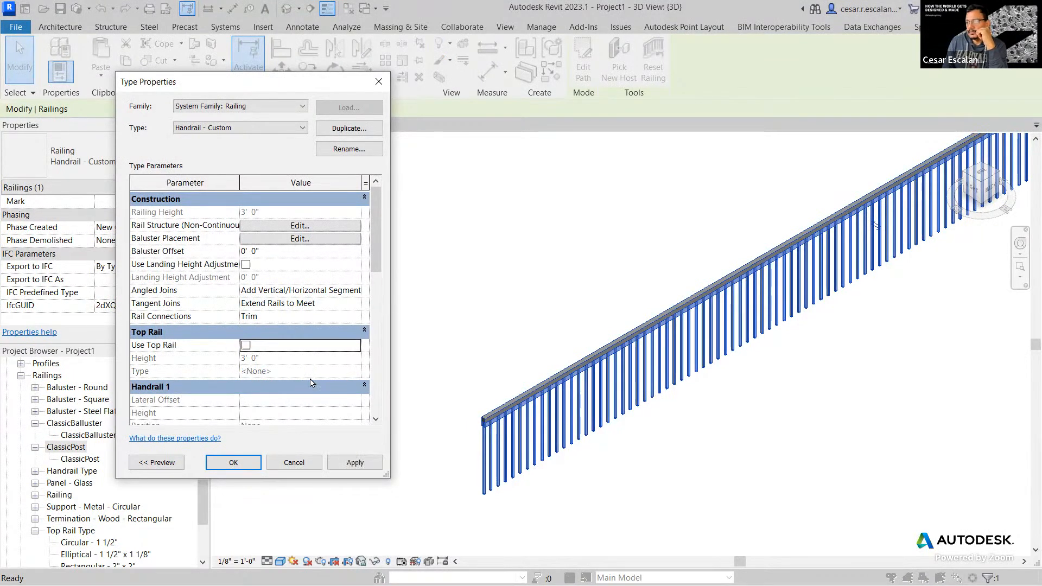
left_click(369, 465)
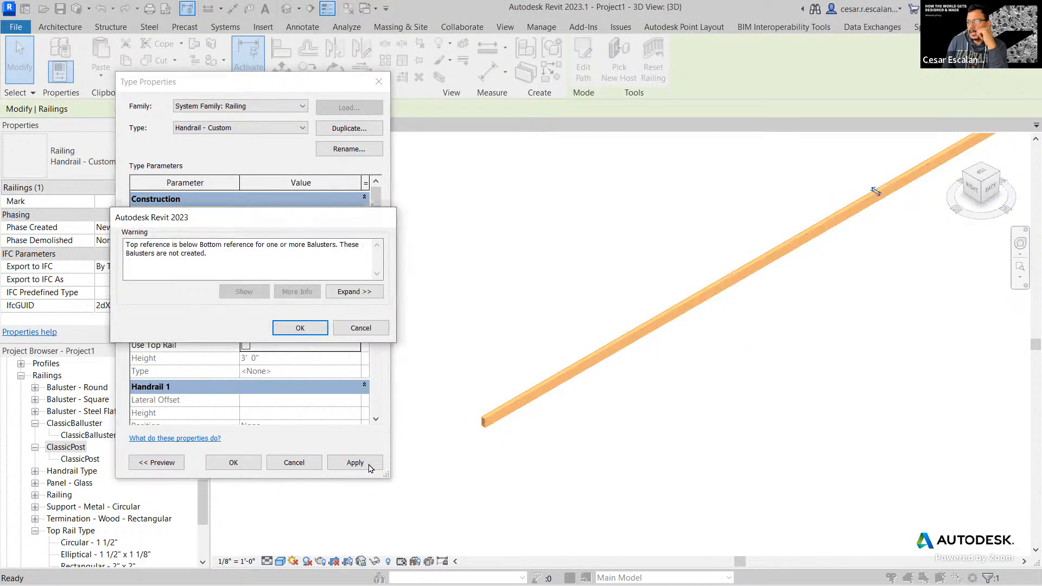
left_click(299, 328)
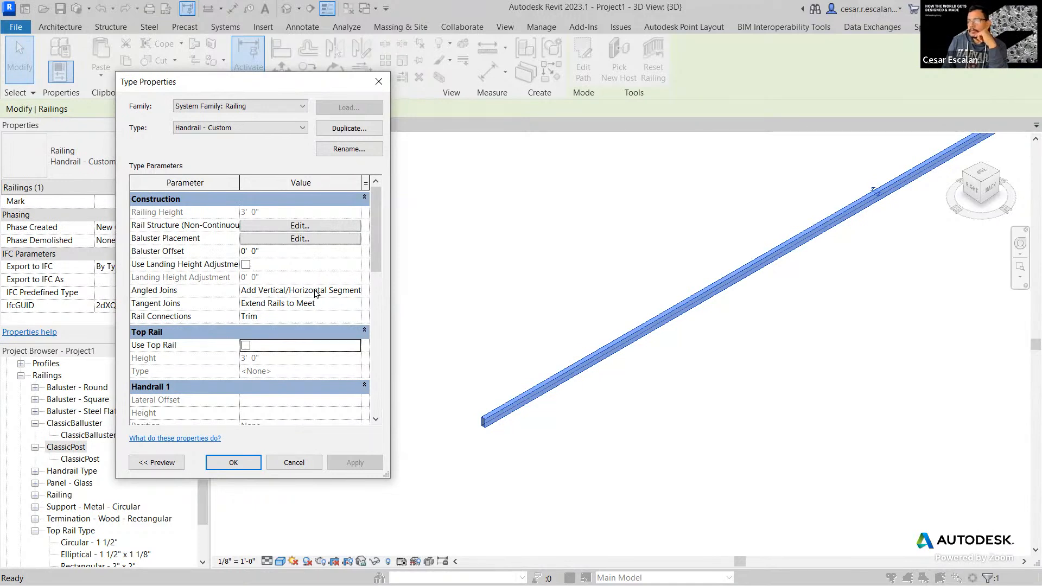
Step: Temporarily re-enable the top rail to review the profile options of its Circular - 1 1/2" type, then turn it off again
left_click(247, 349)
left_click(358, 373)
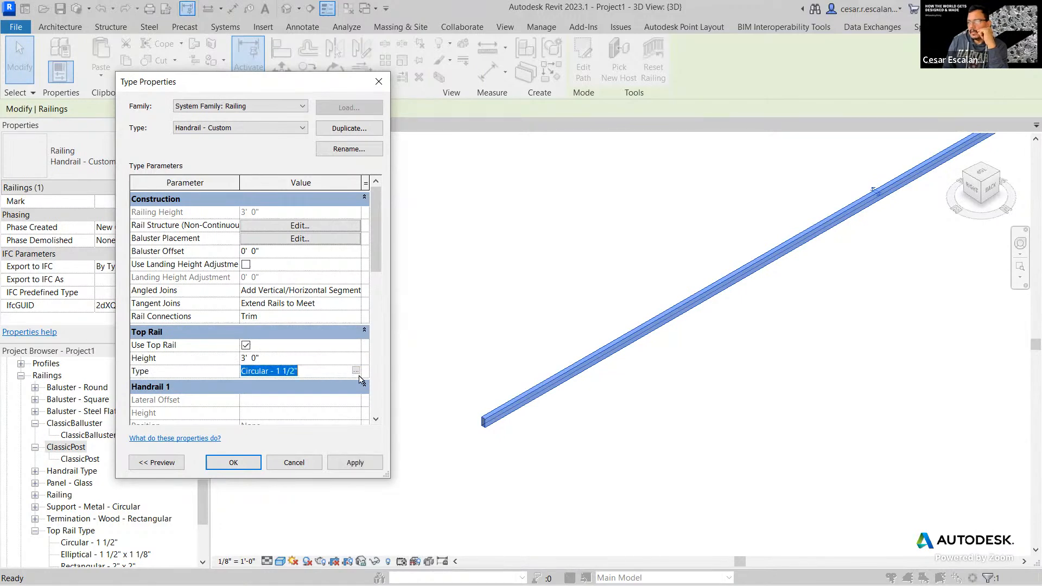
left_click(356, 371)
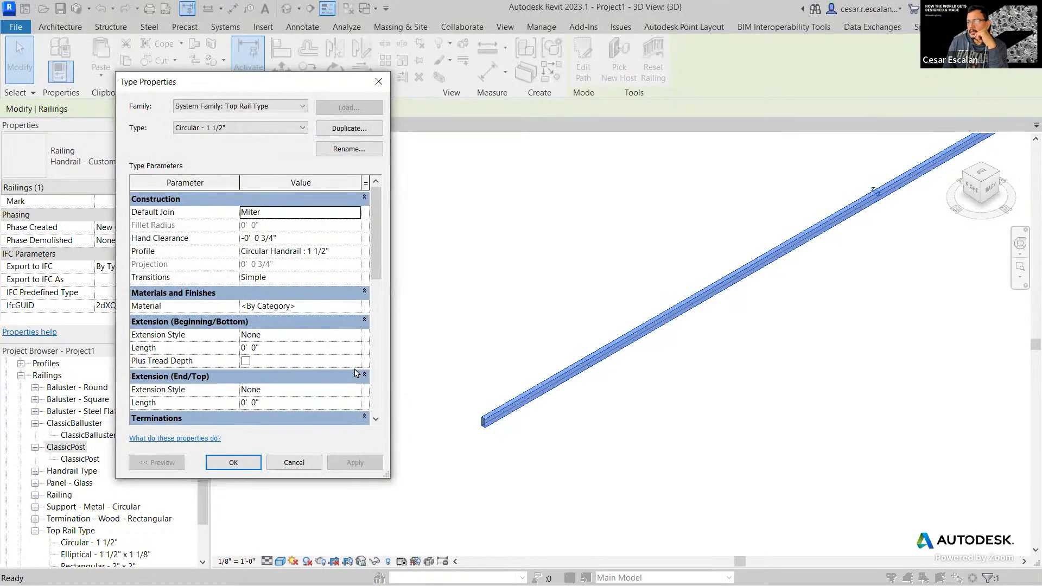
left_click(354, 253)
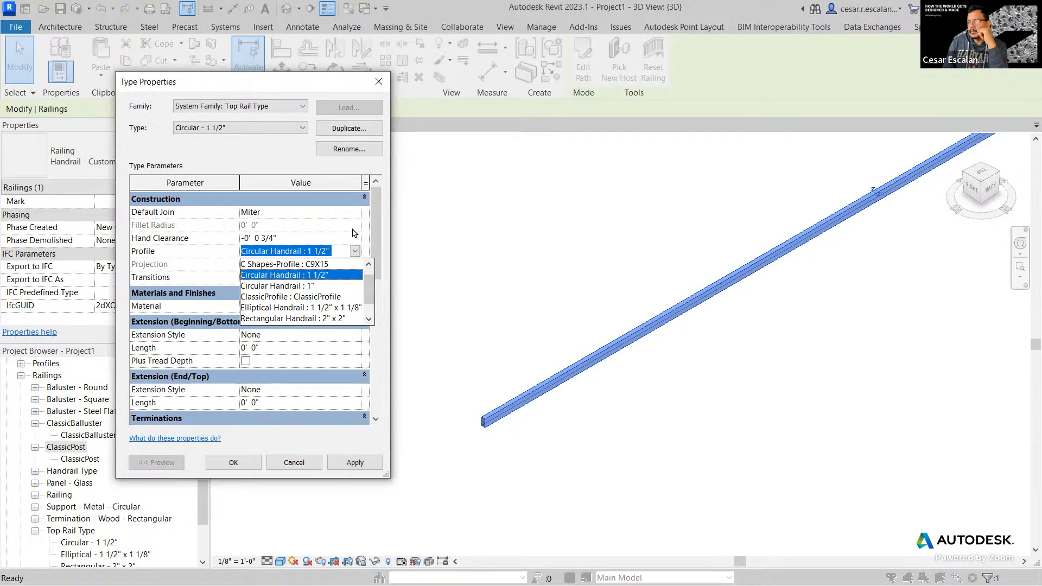
left_click(305, 462)
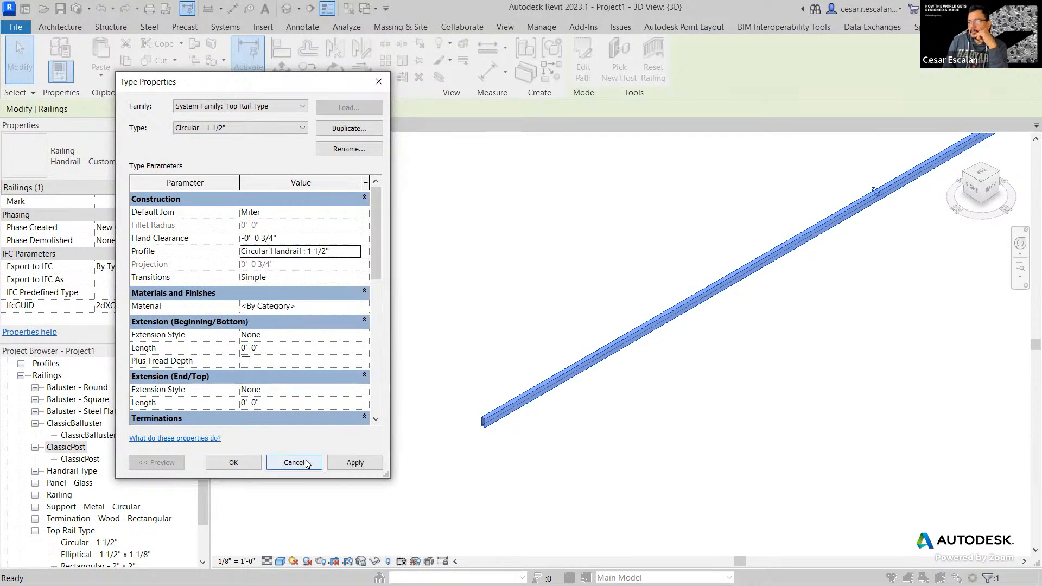
left_click(306, 463)
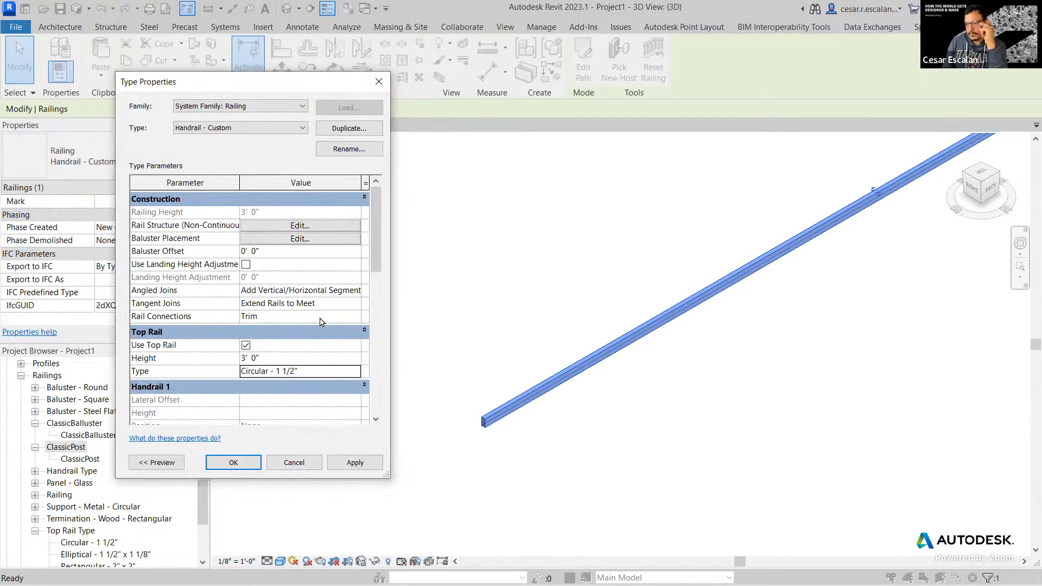
left_click(247, 346)
left_click(246, 345)
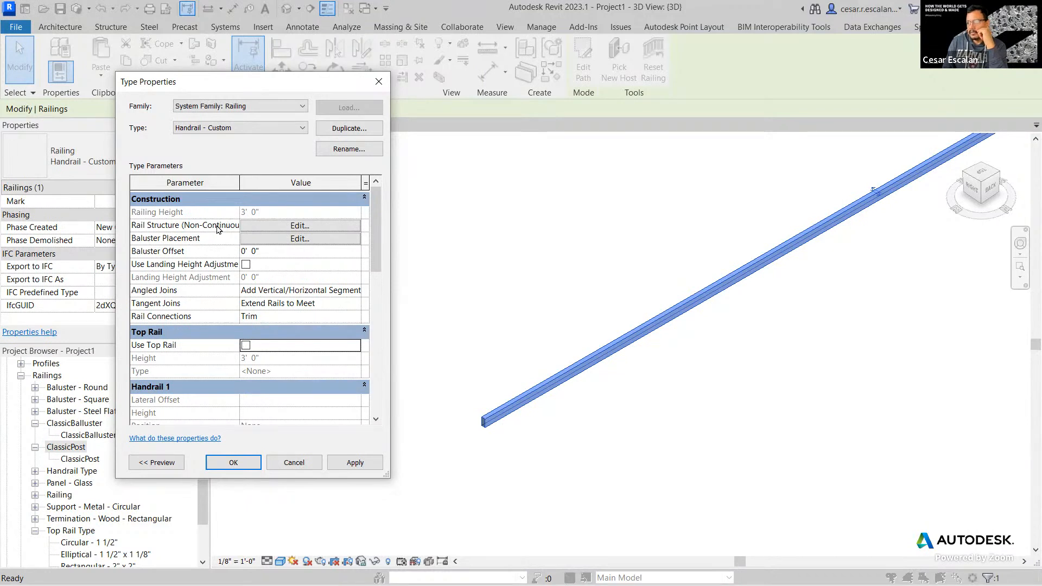
Step: Check the TopRail entry in the rail structure, and open the baluster placement settings in an enlarged window
left_click(310, 228)
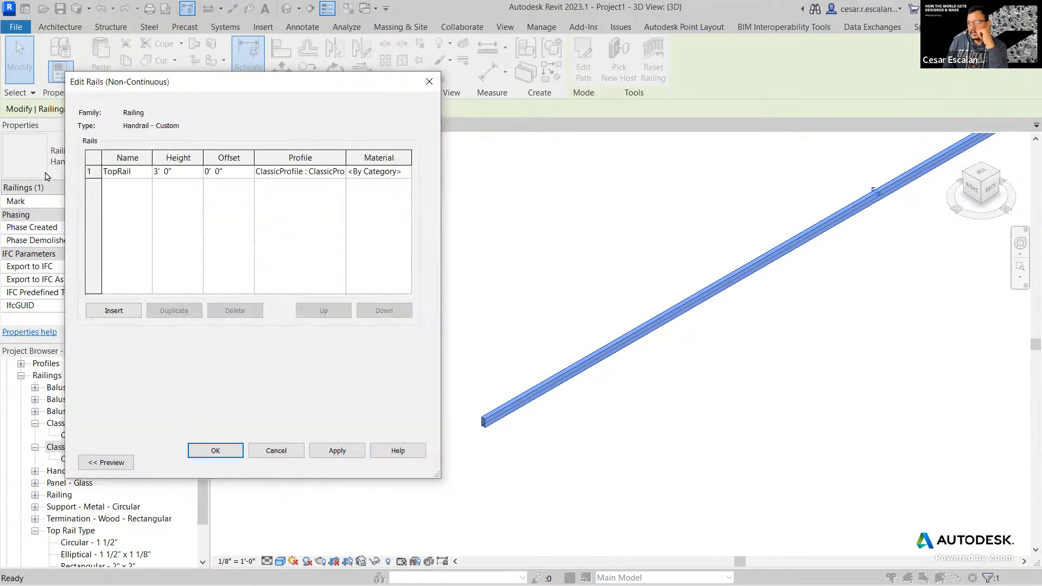
left_click(215, 450)
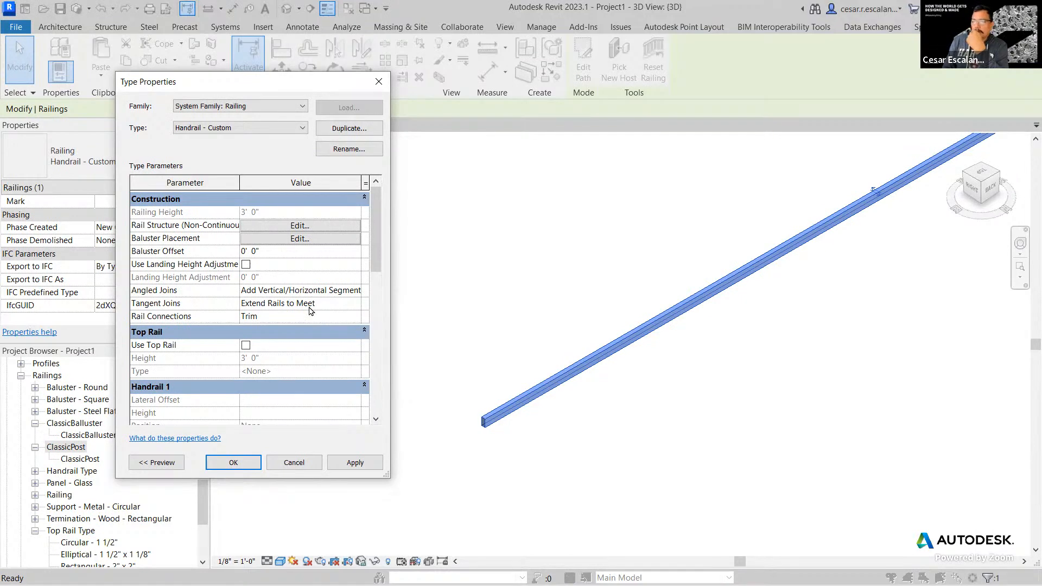
left_click(274, 239)
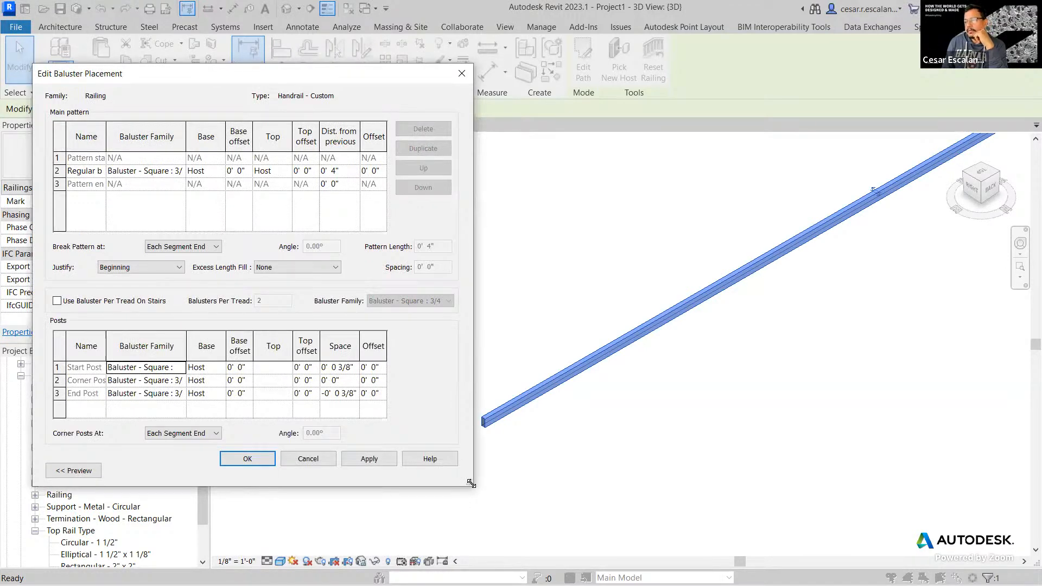
left_click_drag(471, 483, 710, 503)
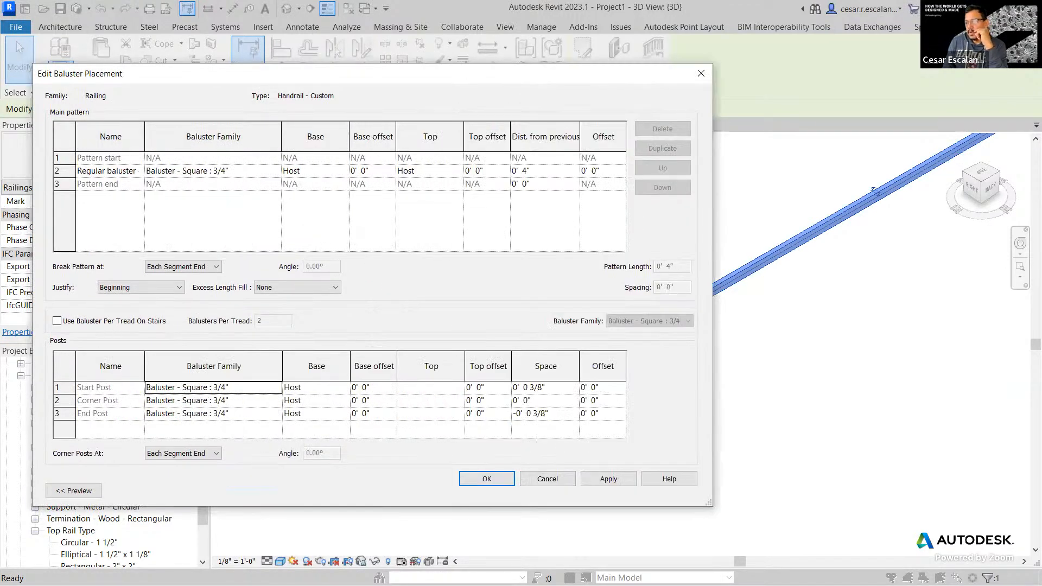
Step: Try ClassicBalluster as the baluster family for the start, corner and end posts
left_click(277, 390)
left_click_drag(287, 423, 288, 445)
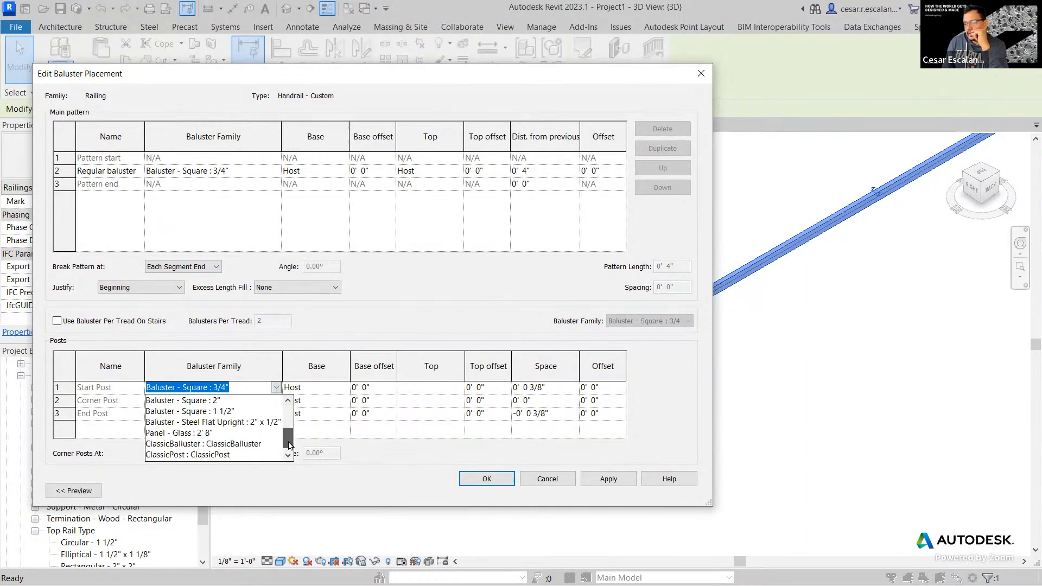
left_click(259, 445)
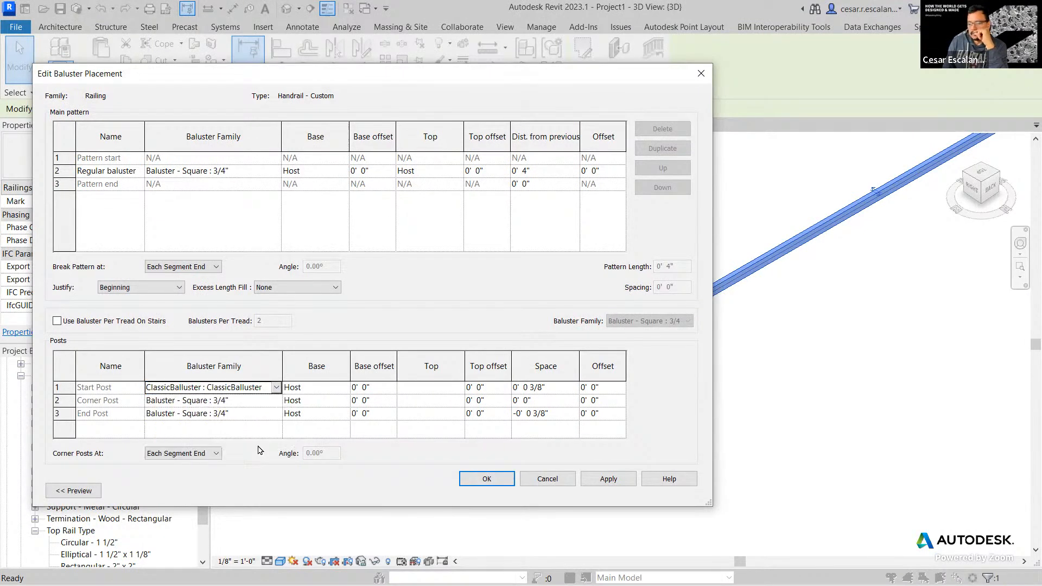
left_click(276, 400)
left_click_drag(289, 432, 279, 470)
left_click(234, 468)
left_click(269, 413)
left_click(276, 414)
left_click(245, 469)
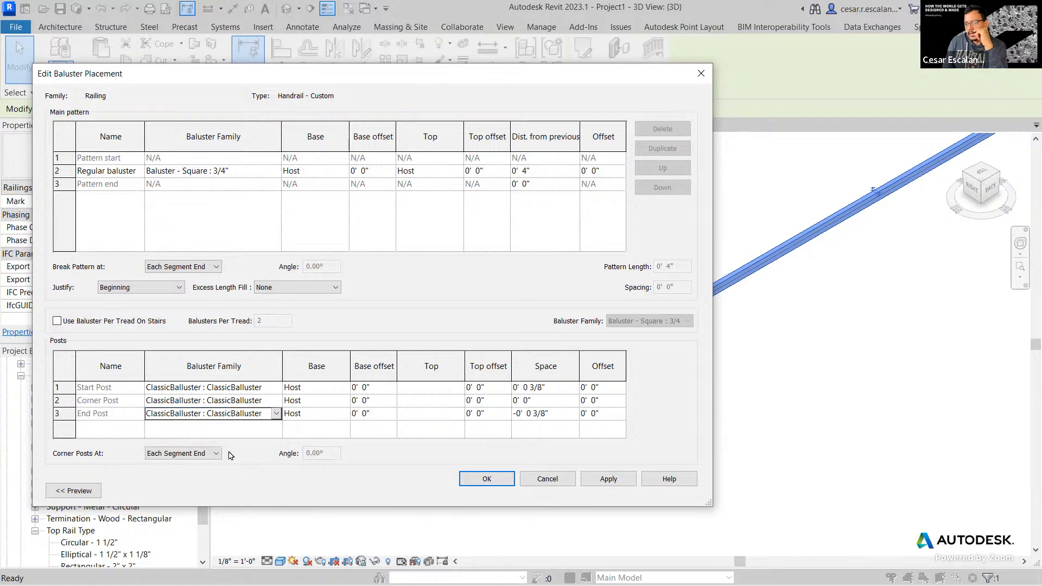
Step: Assign the ClassicPost family to the end, corner and start posts
left_click(277, 415)
left_click_drag(289, 455, 289, 467)
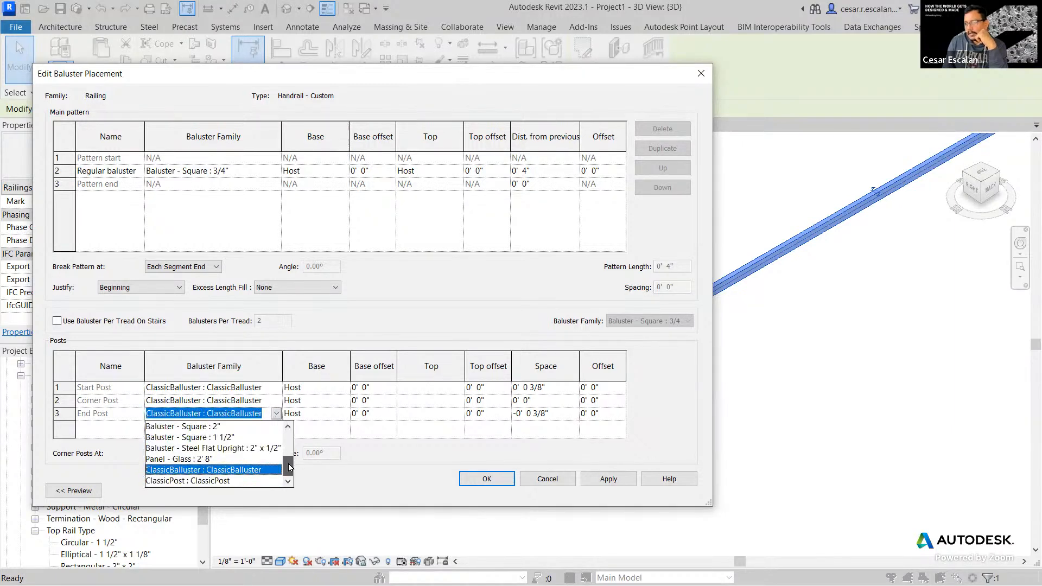
left_click(237, 481)
left_click(269, 401)
left_click(276, 400)
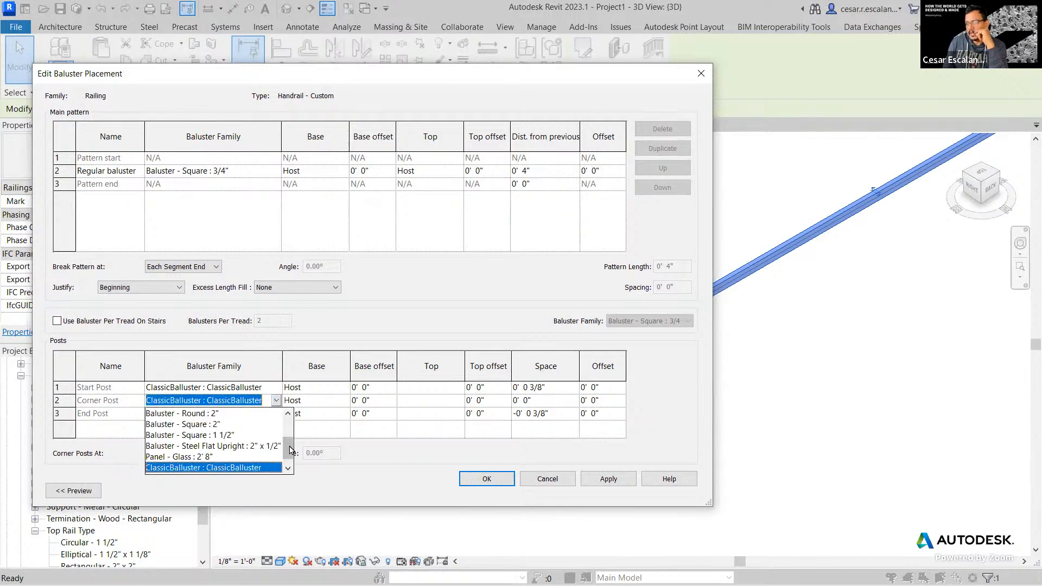
left_click(287, 470)
left_click(237, 468)
left_click(276, 387)
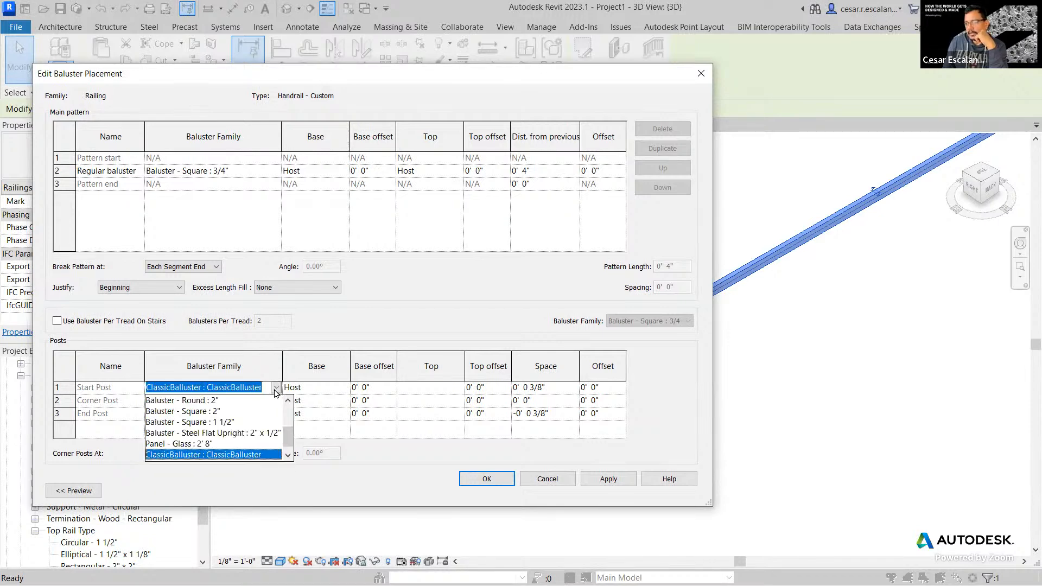
left_click(288, 455)
left_click(231, 455)
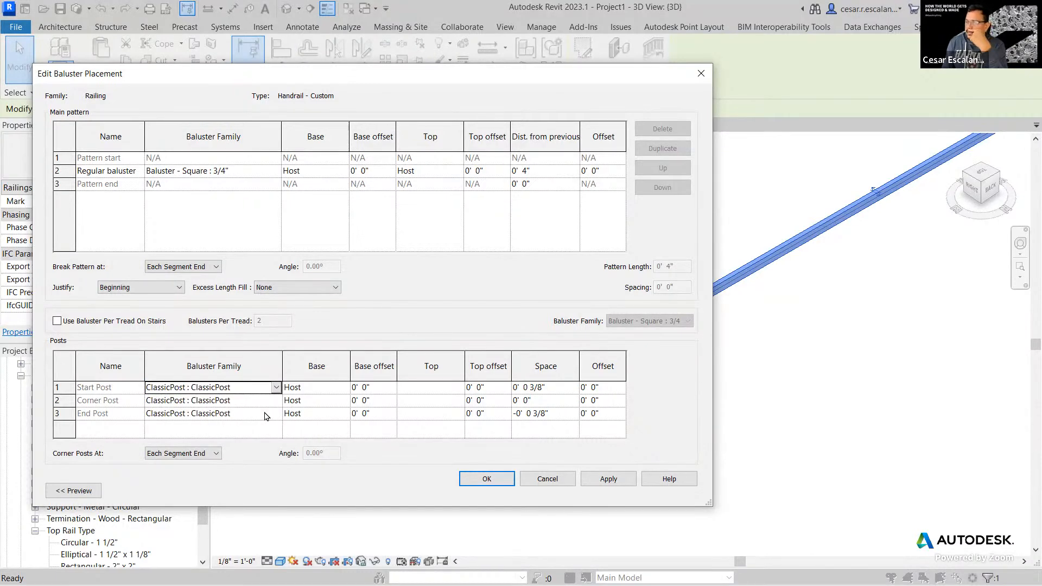
Step: Set the top reference of the start, corner and end posts to TopRail, and confirm the baluster placement and type changes
left_click(425, 387)
left_click(459, 388)
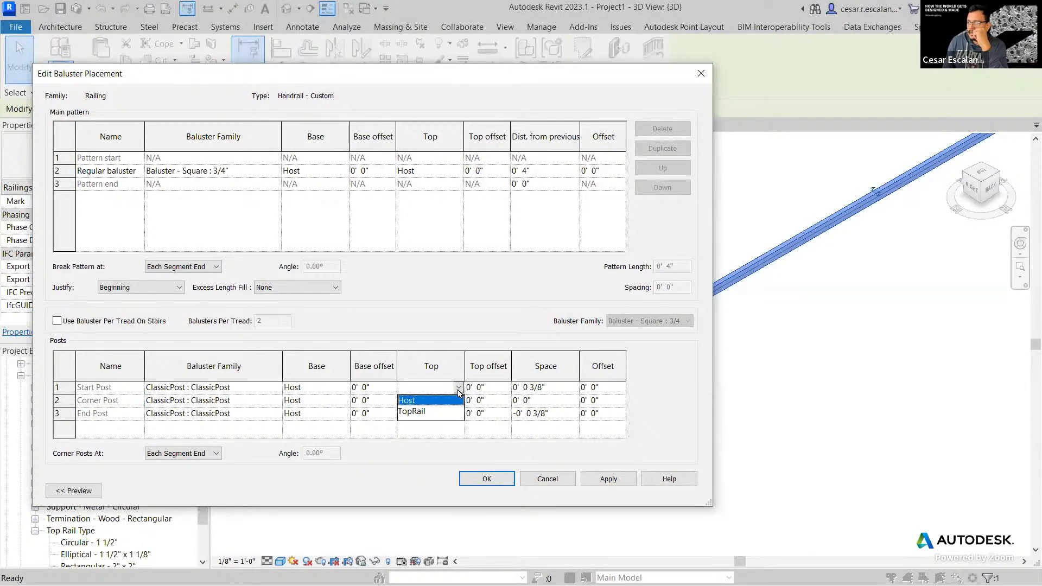
left_click(427, 412)
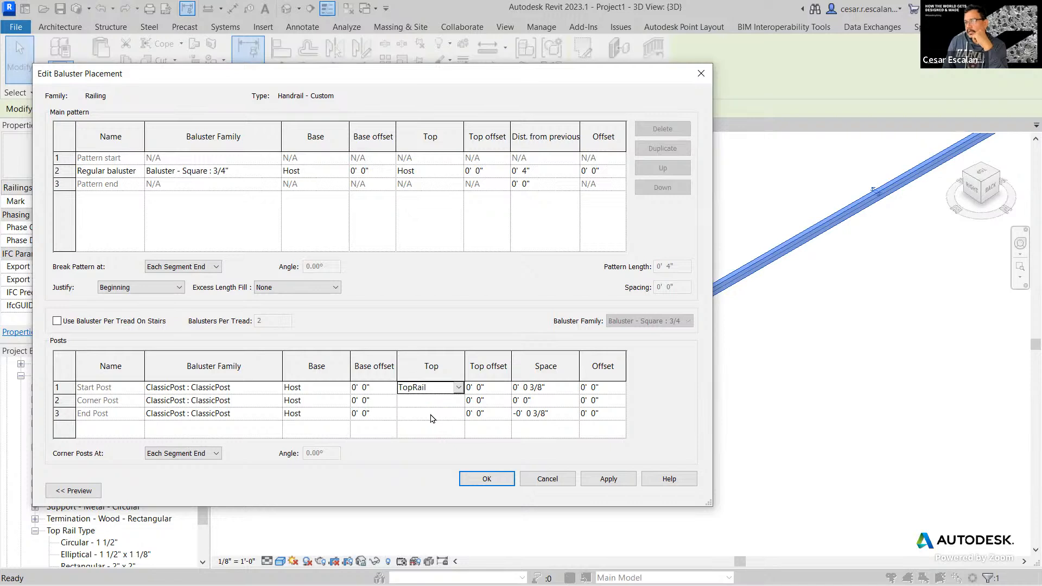
left_click(457, 405)
left_click(441, 426)
left_click(458, 413)
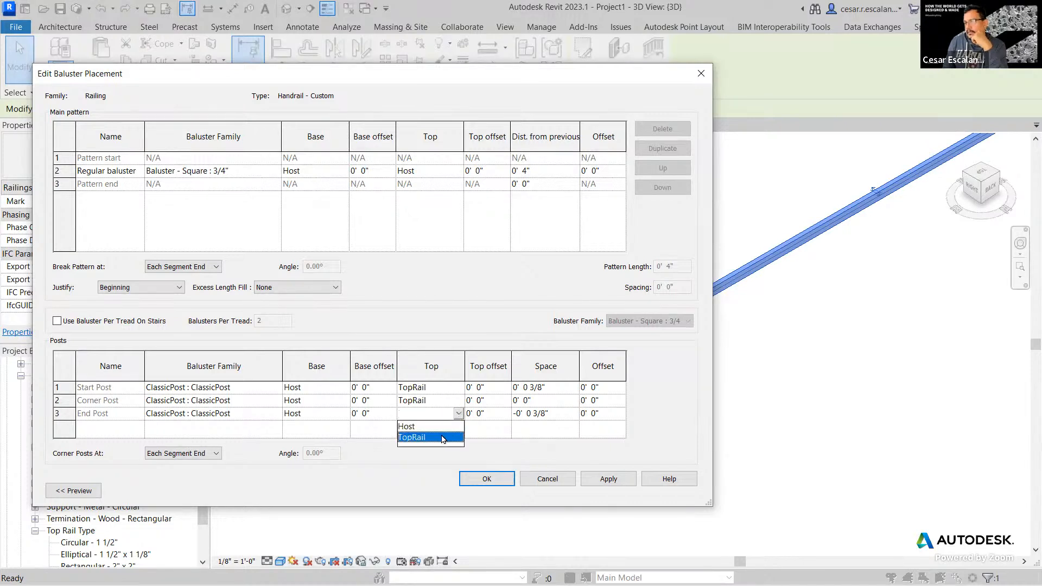
left_click(443, 437)
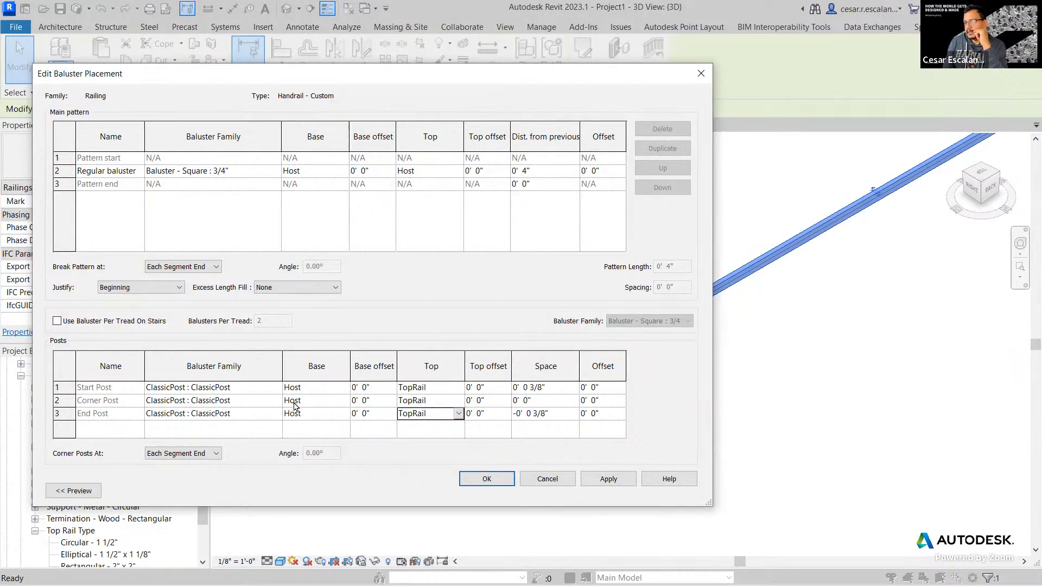
left_click(608, 479)
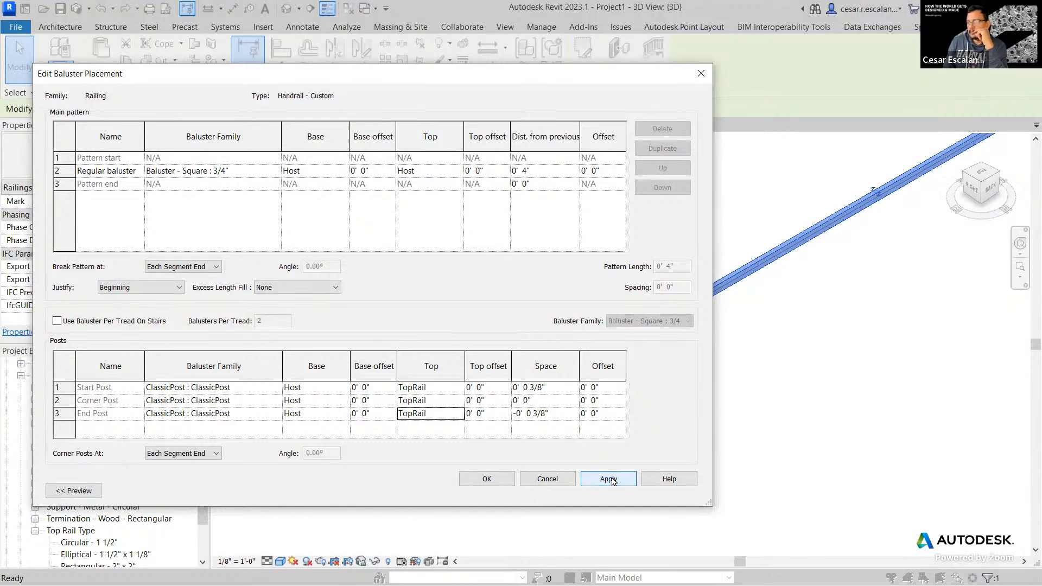
left_click(487, 478)
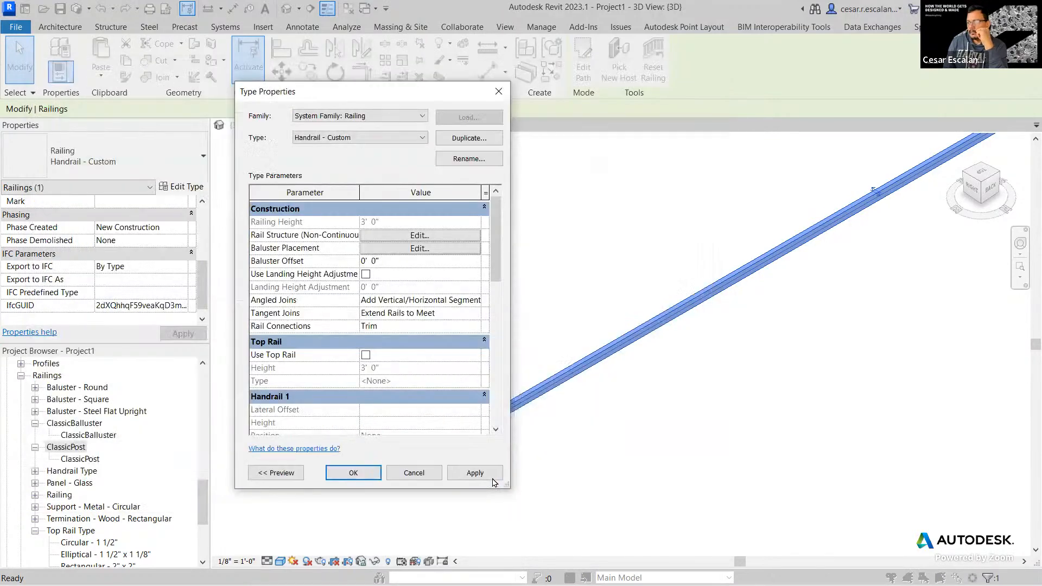
left_click(353, 473)
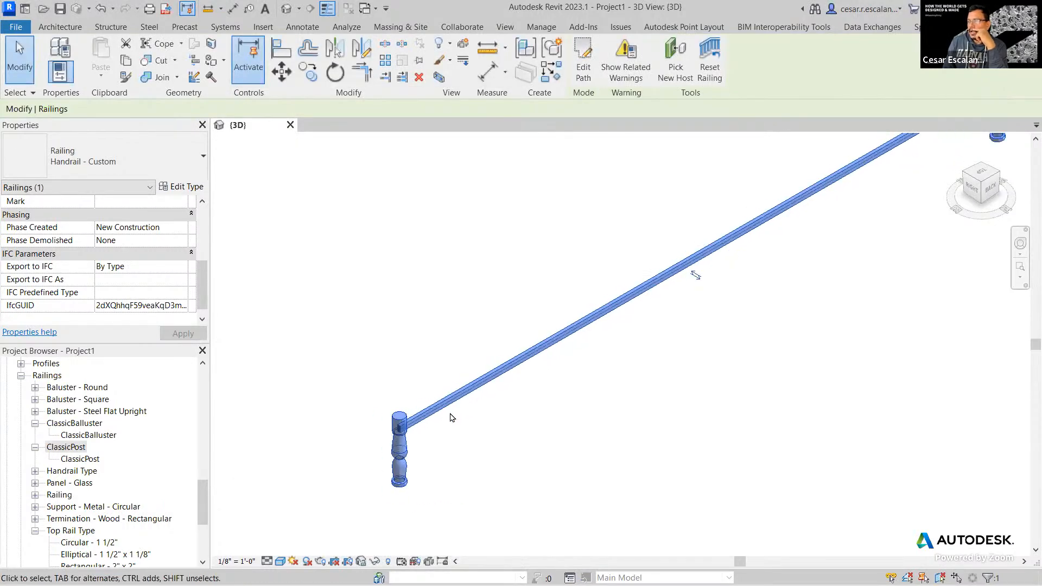
middle_click_drag(667, 421, 513, 498)
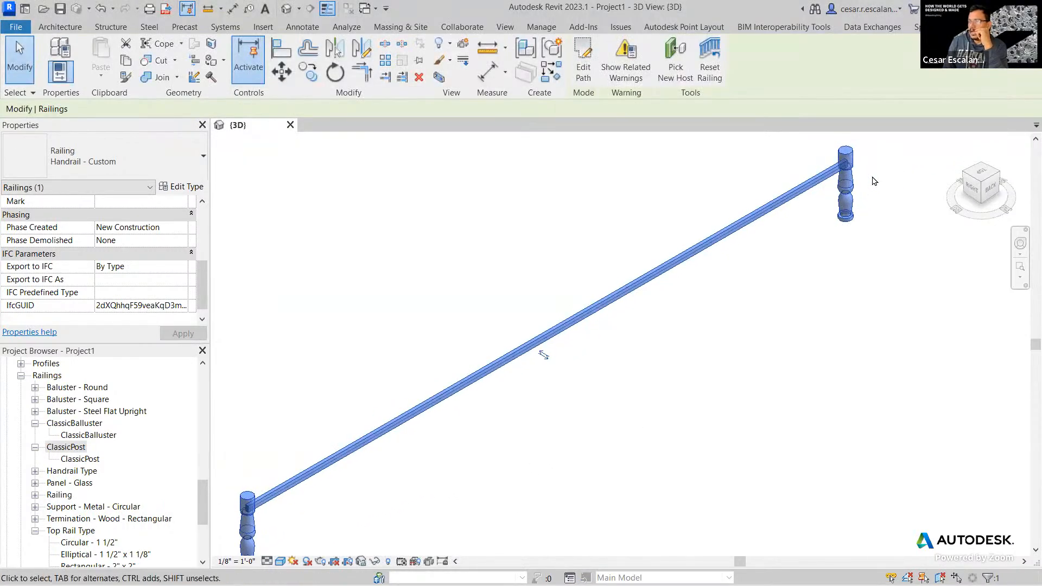
scroll(453, 260, "down", 2)
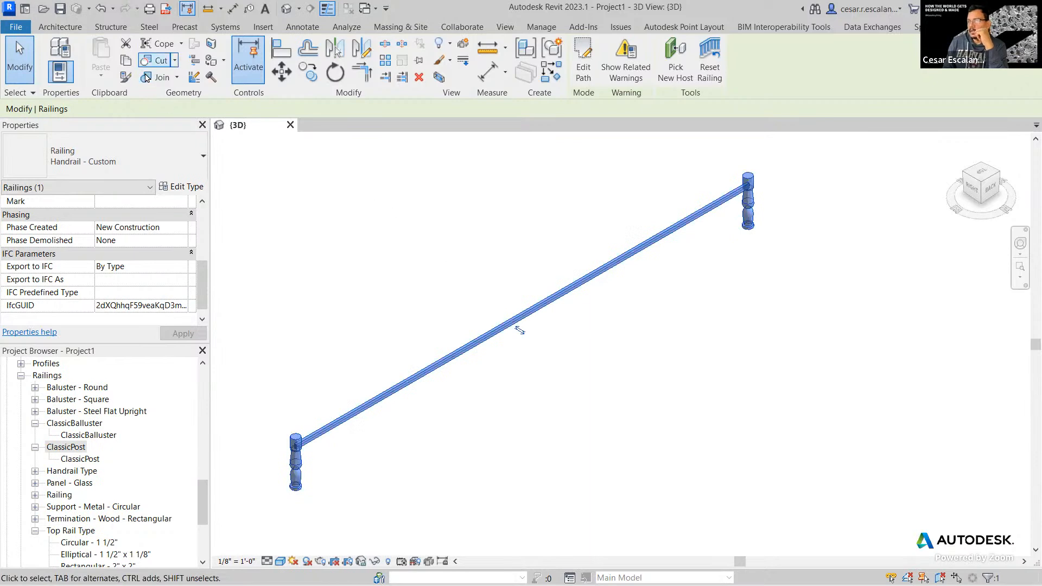
Step: Sketch a second railing beside the existing one, with a first segment about 8' long and an angled second segment, and finish it
left_click(68, 28)
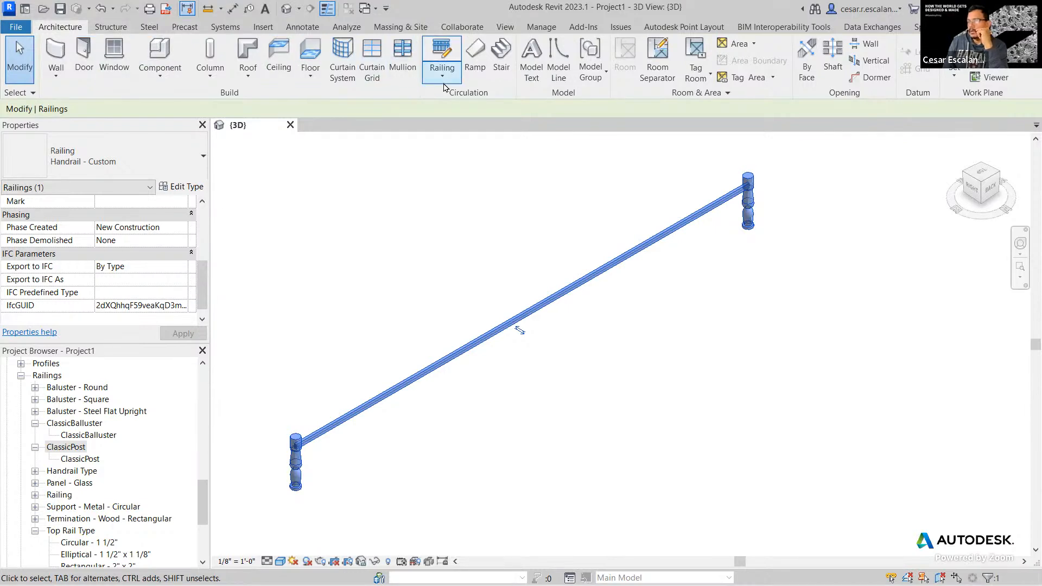
left_click(445, 54)
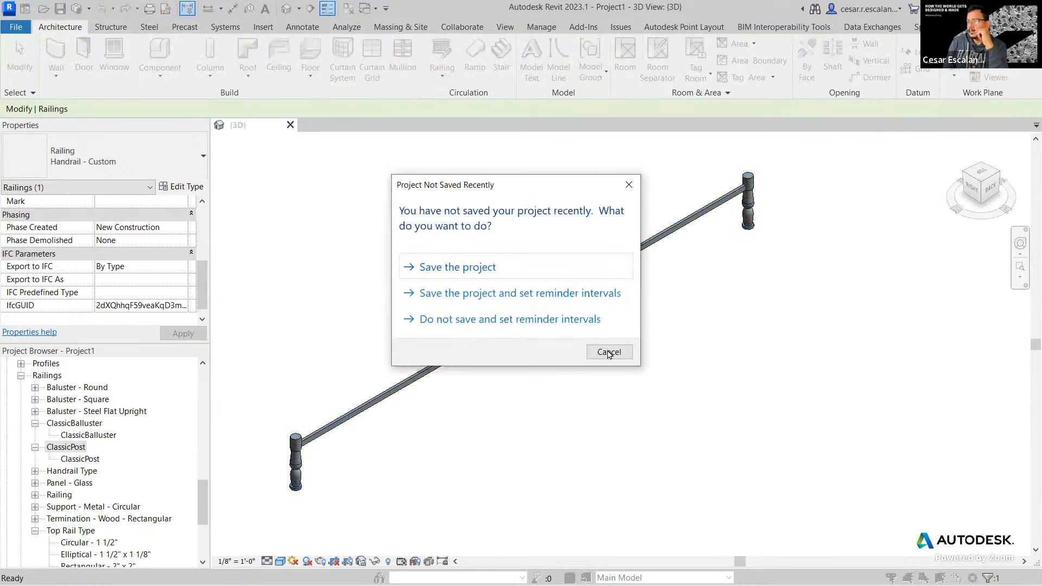
left_click(609, 353)
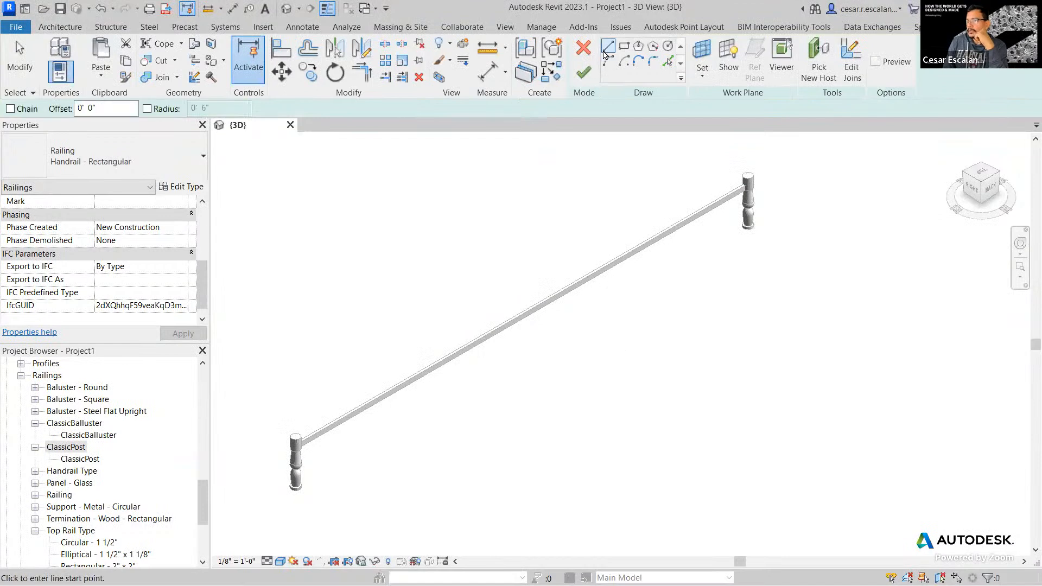
left_click(661, 458)
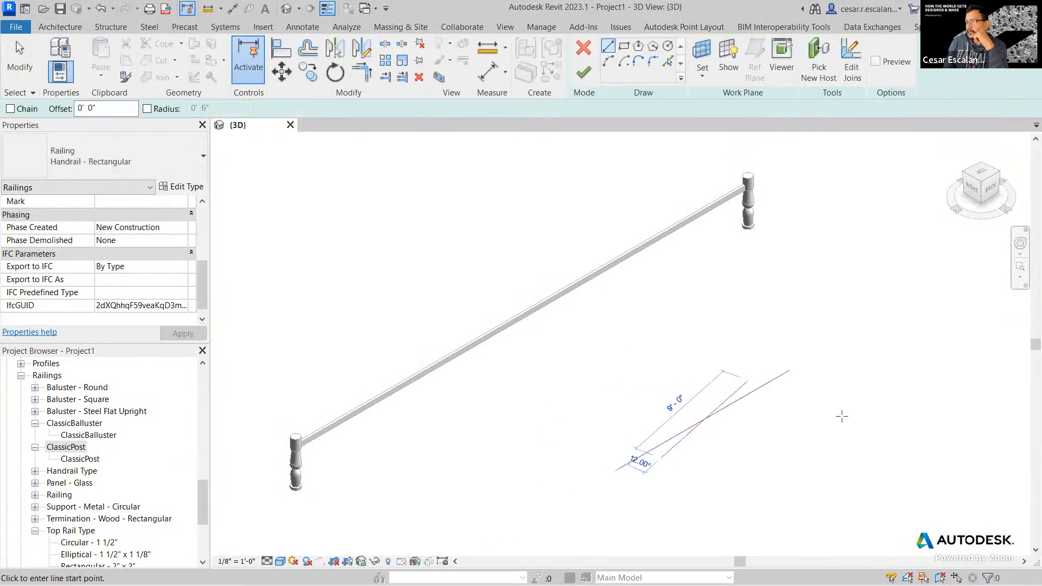
left_click(748, 381)
left_click(583, 72)
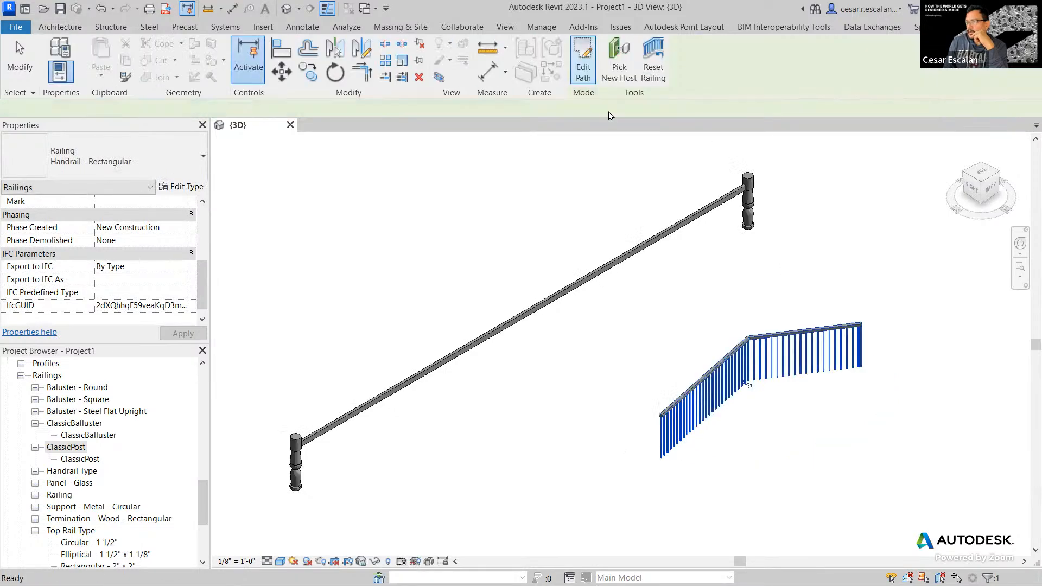
Step: Change the new two-segment railing to the Handrail - Custom type and inspect its posts
left_click(789, 371)
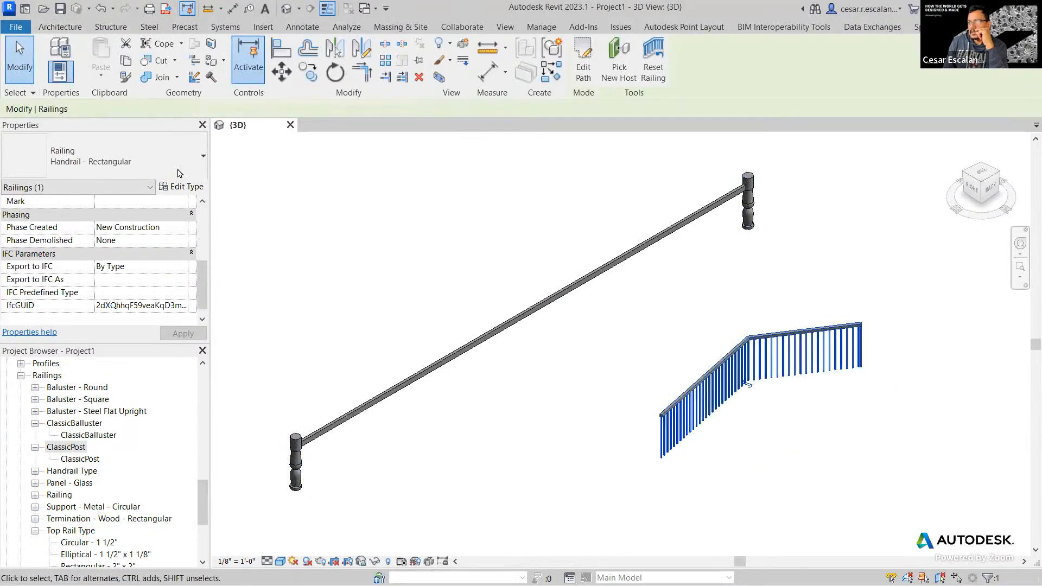
left_click(153, 173)
left_click(103, 270)
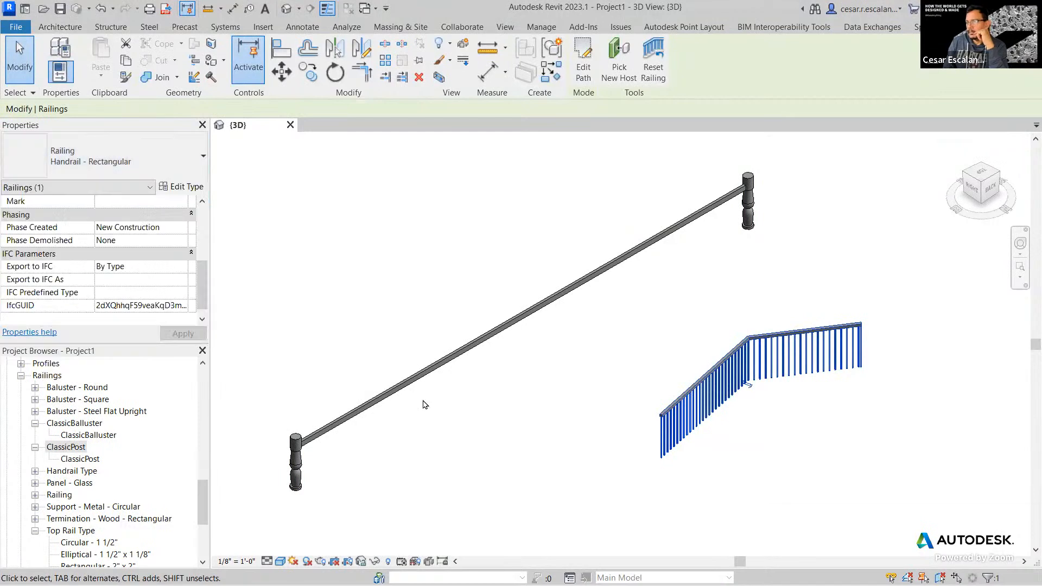
left_click(791, 457)
scroll(786, 426, "up", 3)
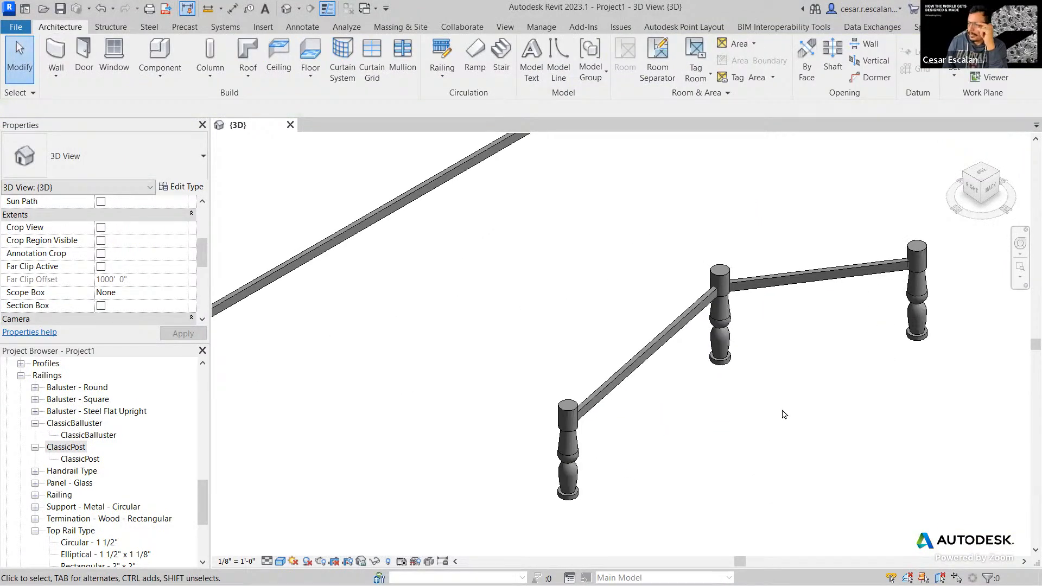
scroll(784, 414, "down", 3)
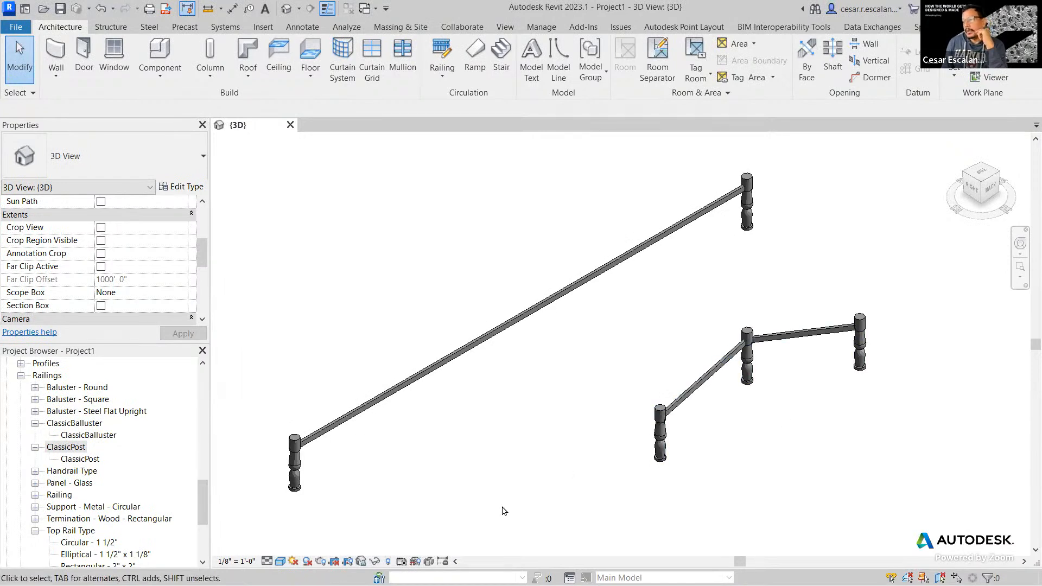
Step: In the baluster placement of the Handrail - Custom type, set the main pattern's regular baluster family to ClassicPost
left_click(412, 384)
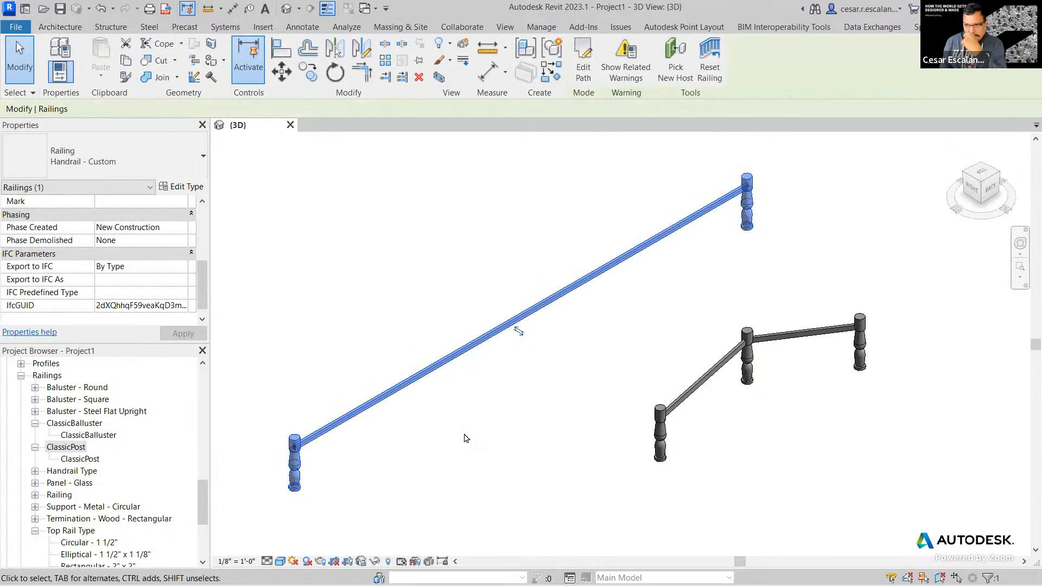
left_click(189, 186)
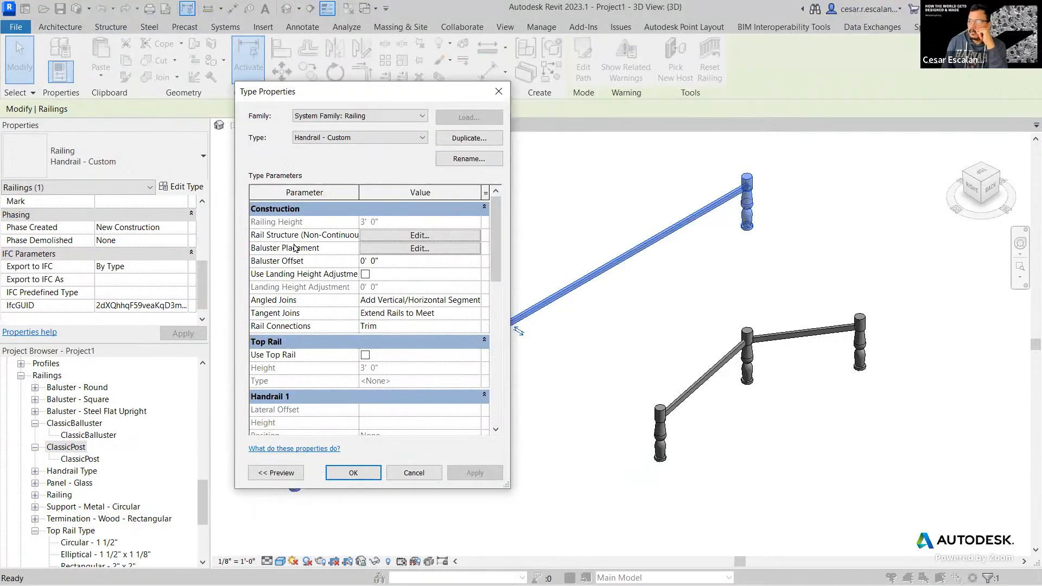
left_click(398, 249)
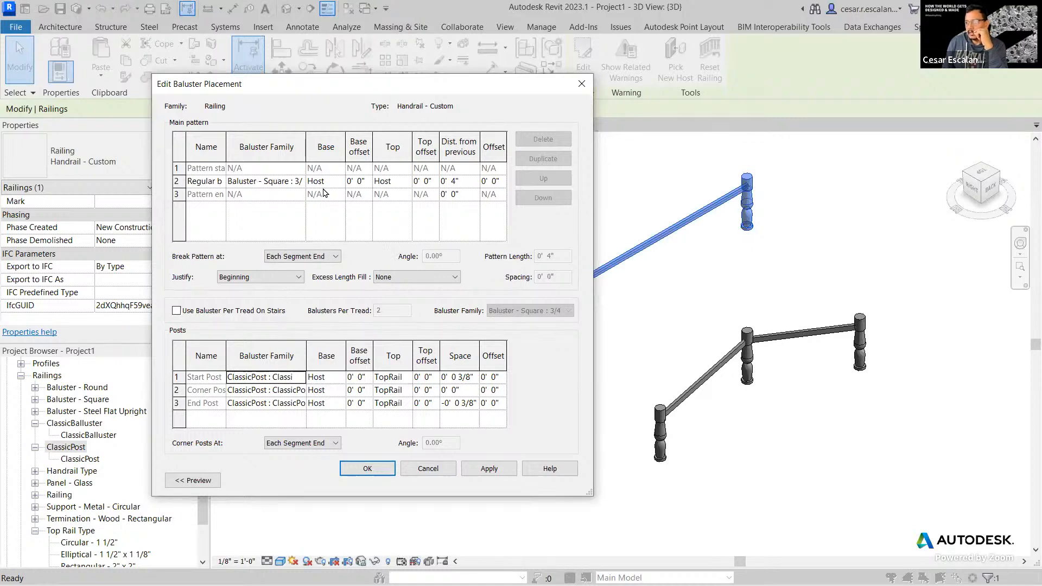
left_click(277, 184)
left_click(301, 183)
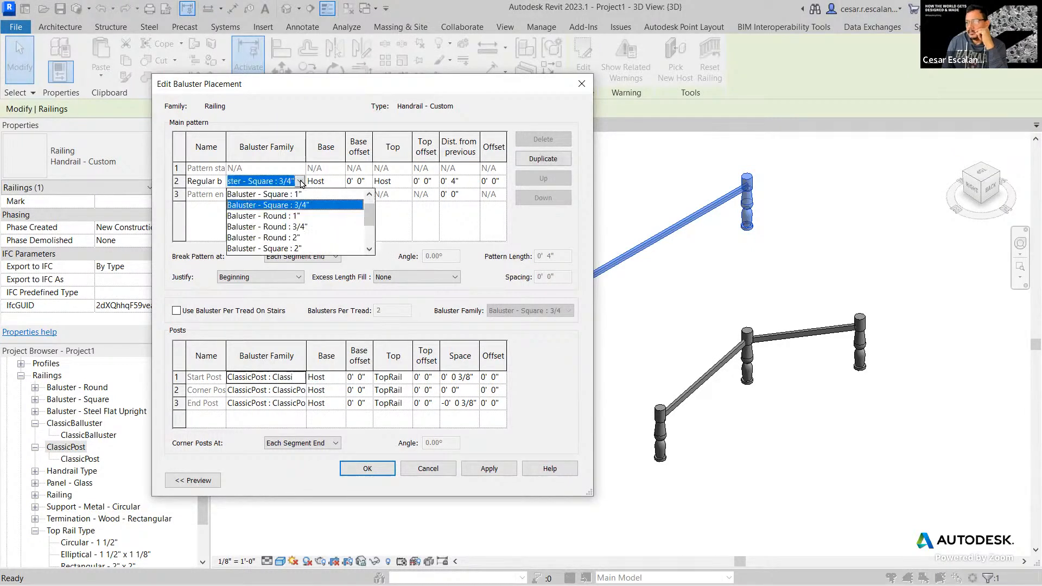
left_click_drag(373, 212, 374, 228)
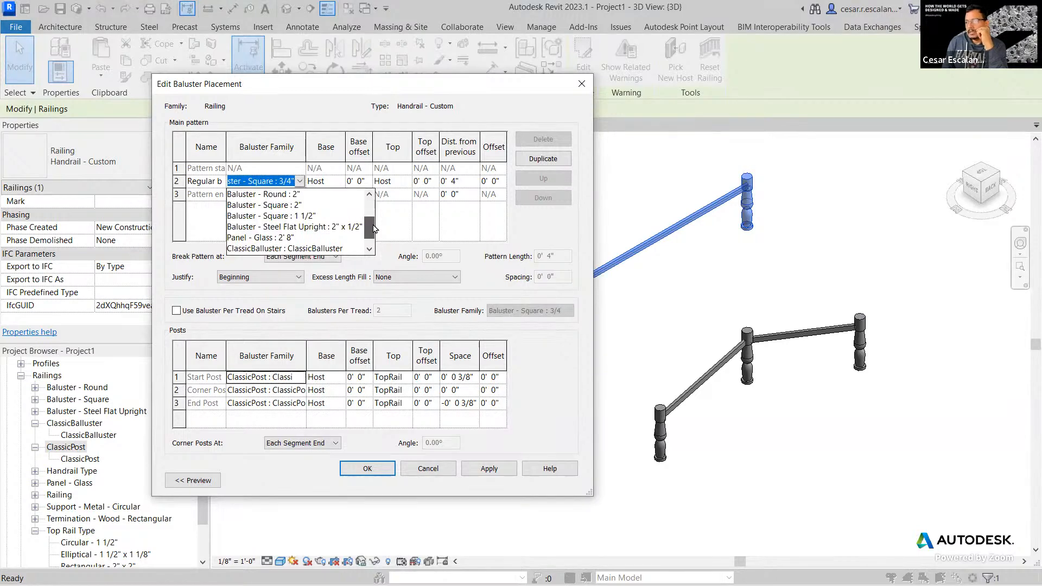
left_click_drag(373, 228, 375, 240)
left_click(311, 249)
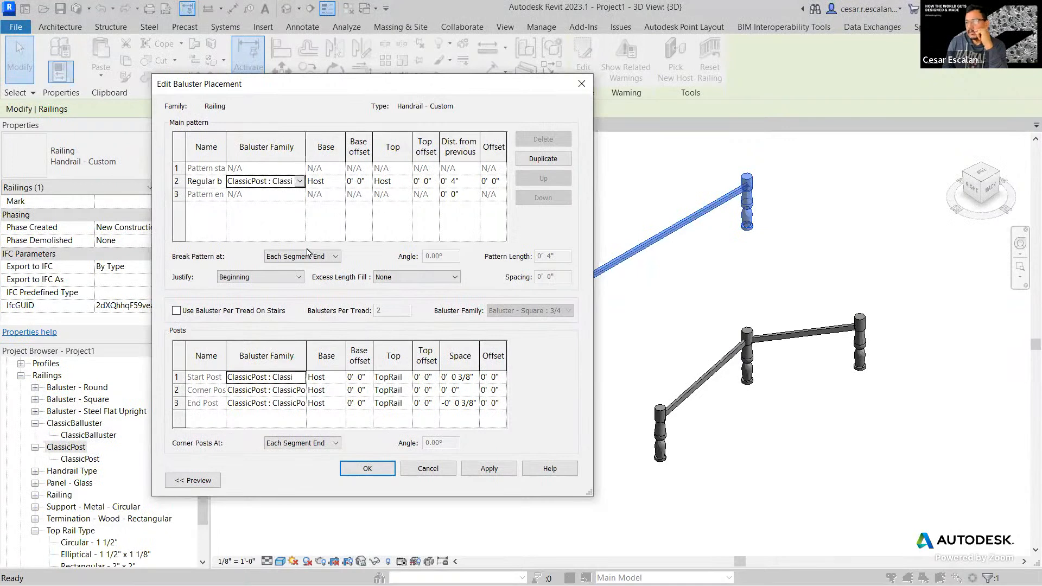
Step: Duplicate the regular baluster row in the main pattern and assign ClassicBalluster to the copy, widening the family column
left_click(186, 180)
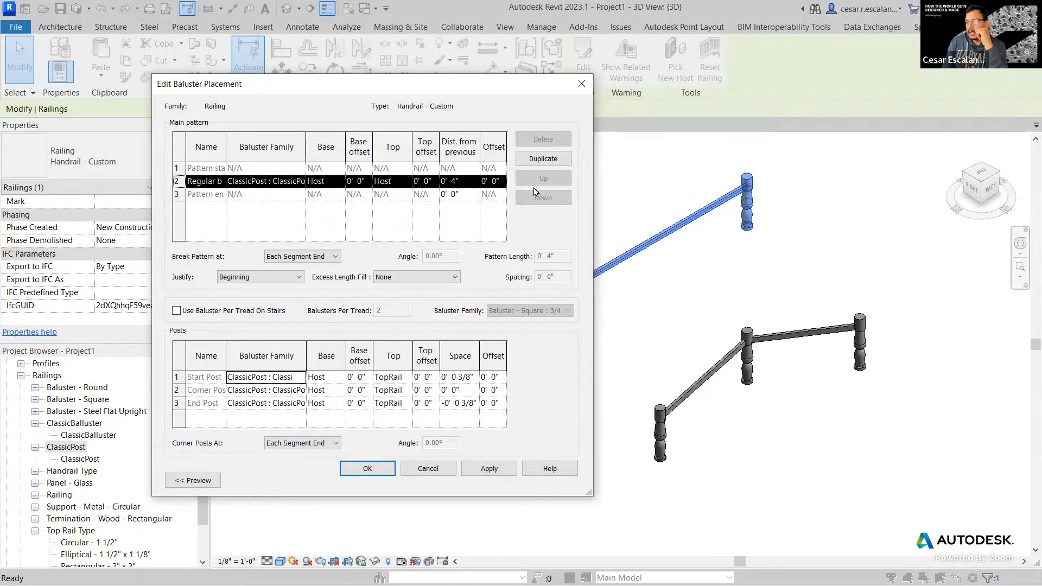
left_click(540, 159)
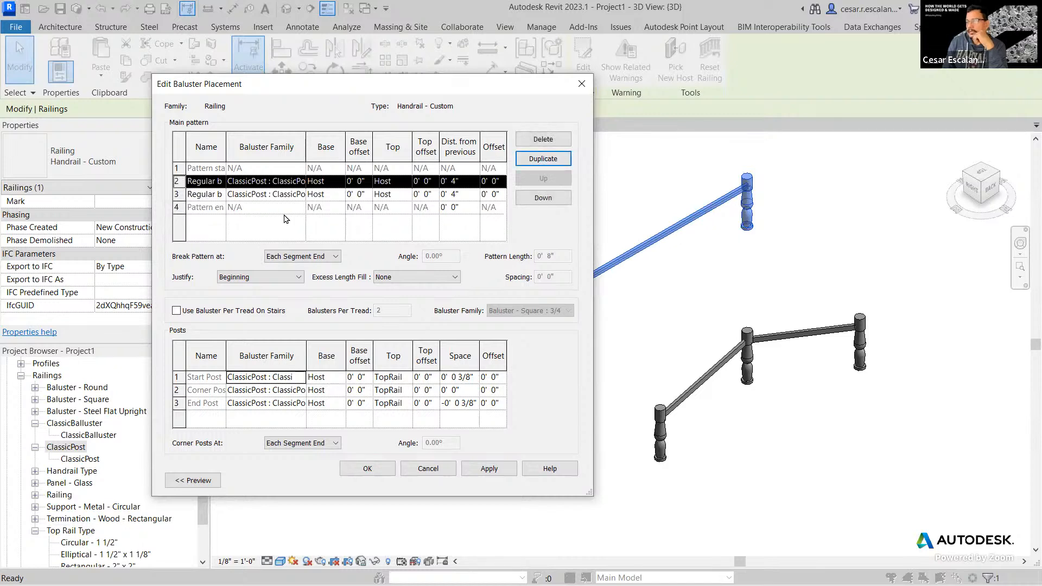
left_click(267, 194)
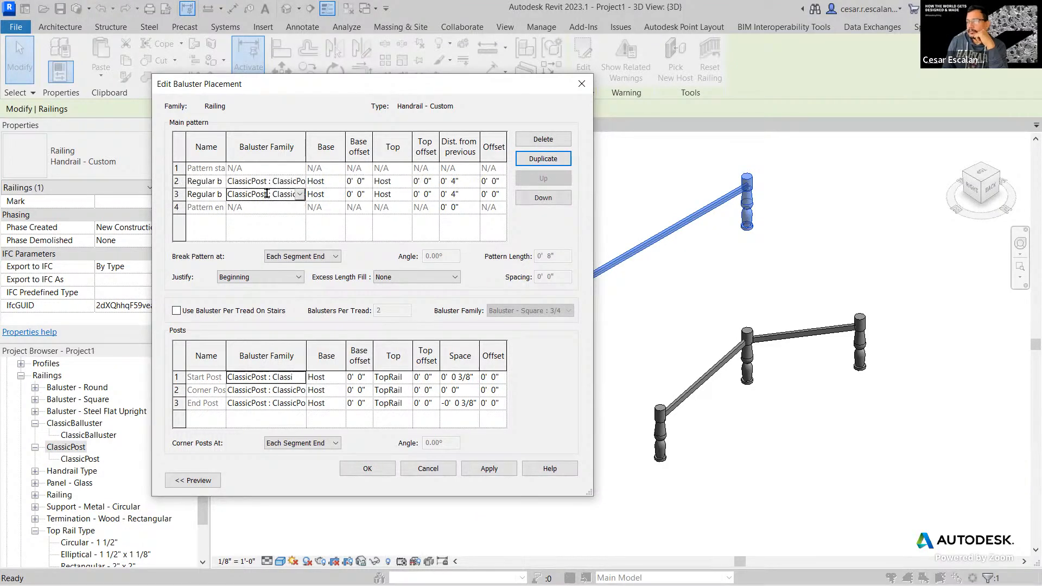
left_click(300, 194)
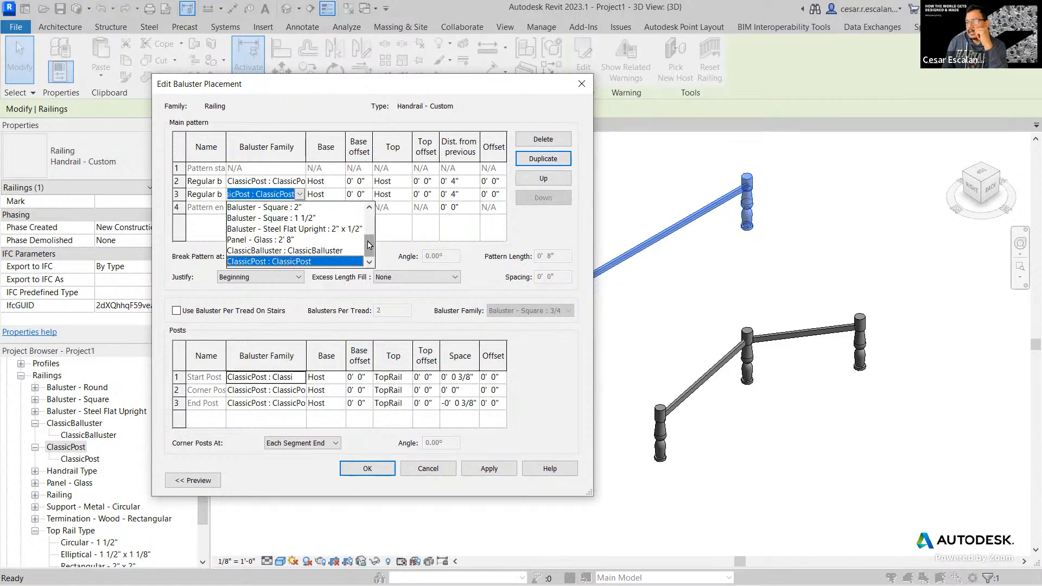
left_click(334, 250)
left_click_drag(306, 147, 341, 151)
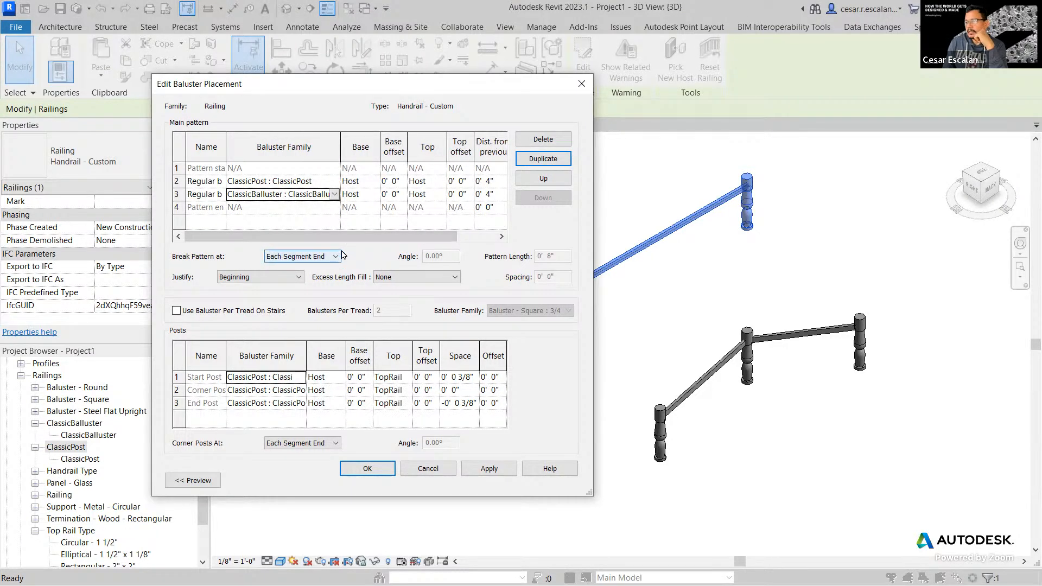
Step: Set the main pattern's distance from previous to 0 for the ClassicPost row and 4' for the ClassicBalluster row
left_click(469, 199)
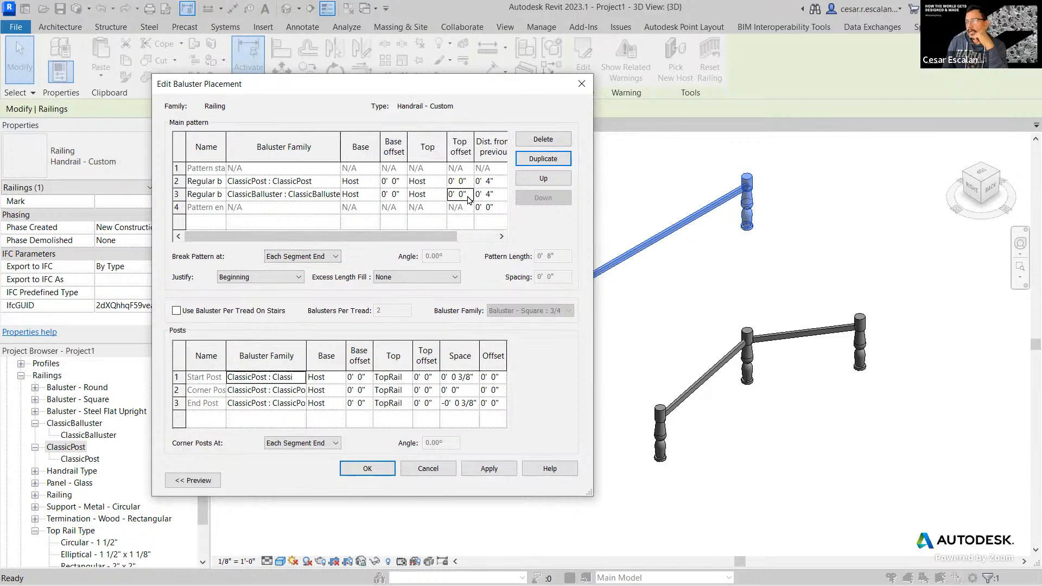
left_click(498, 198)
mouse_move(423, 238)
left_mouse_down()
mouse_move(377, 239)
mouse_move(425, 236)
left_mouse_up()
left_click(461, 180)
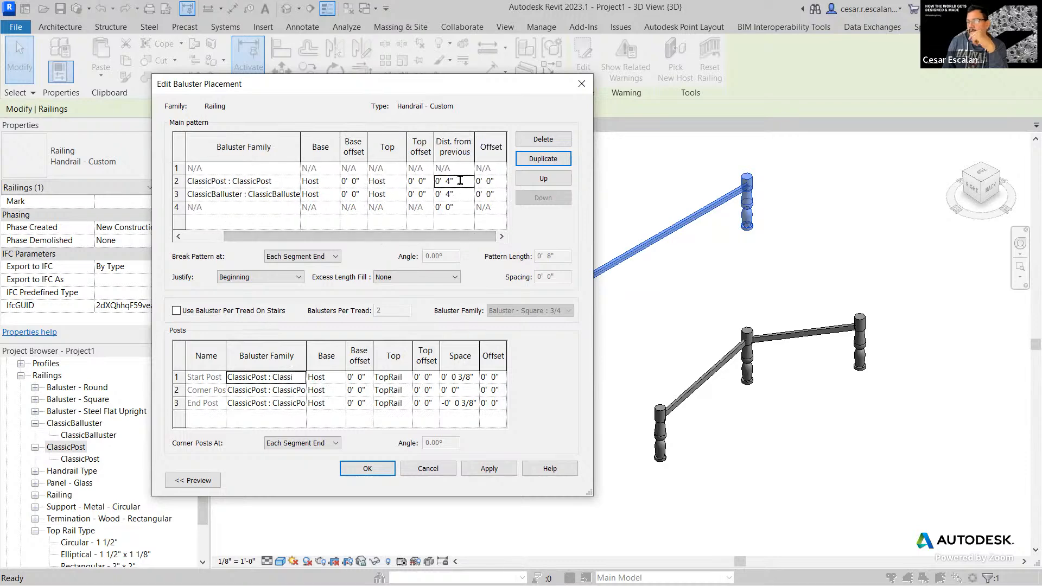
type("0")
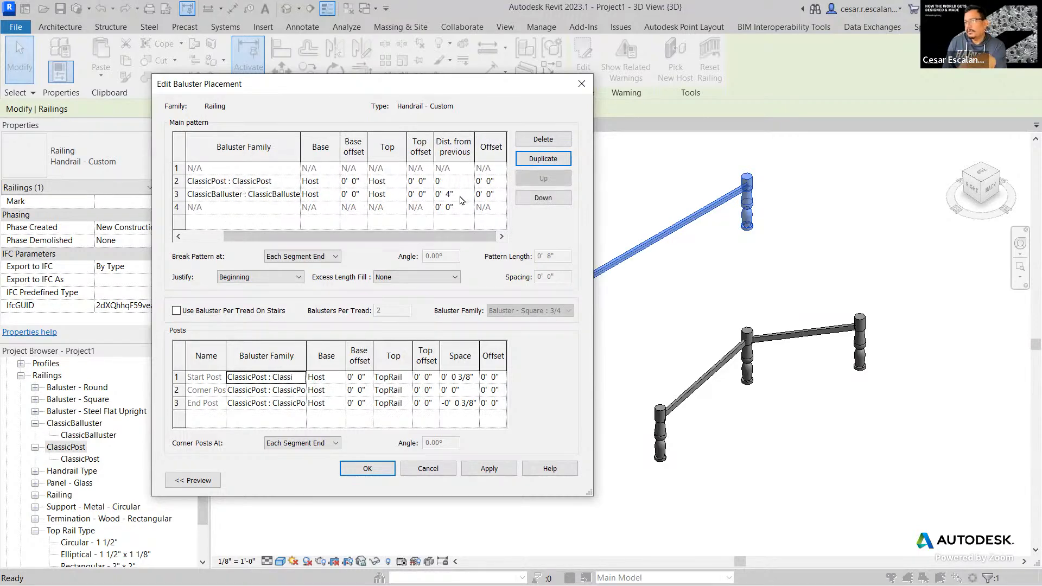
left_click(465, 194)
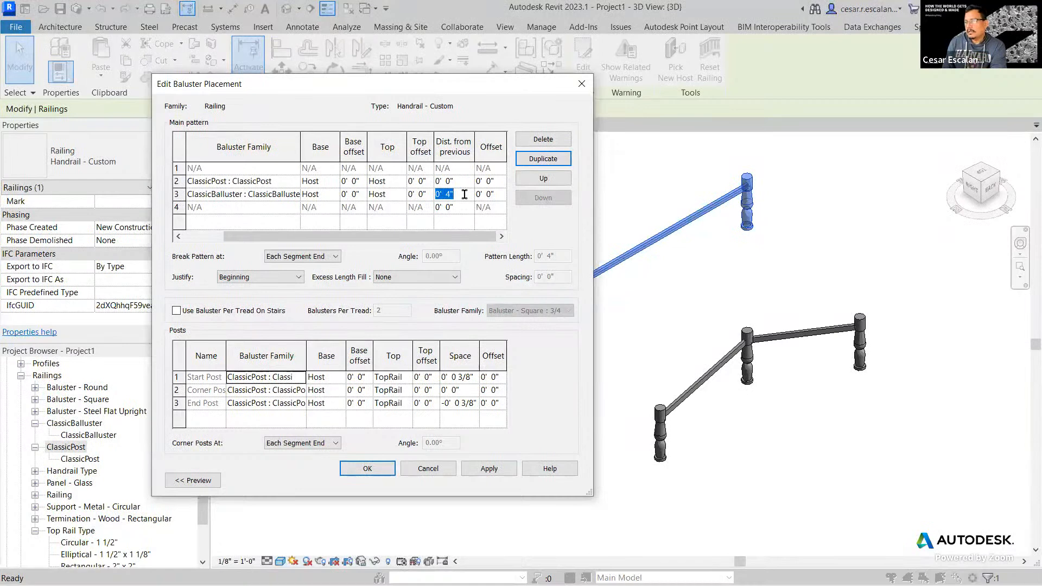
type("4")
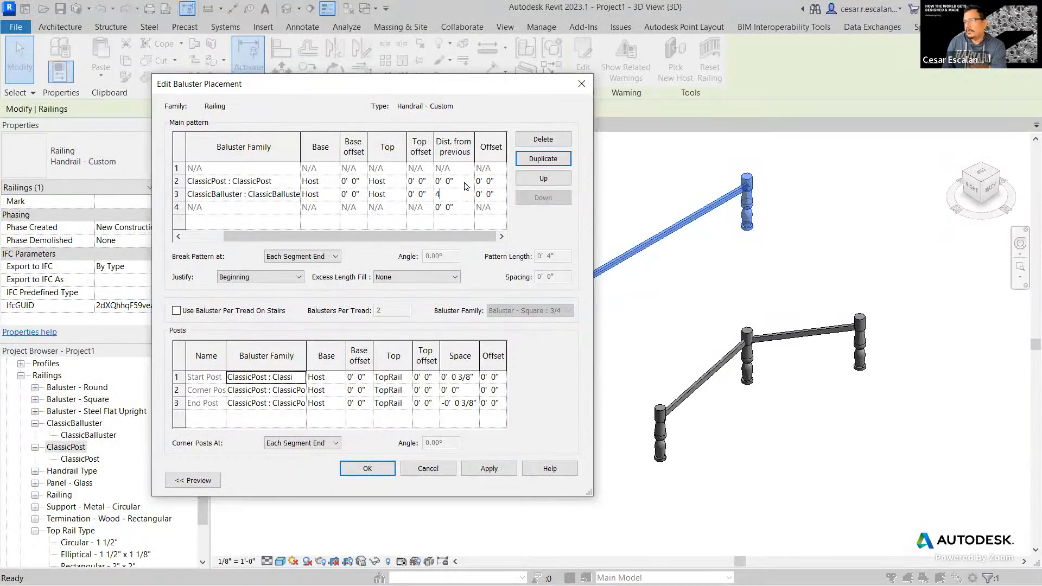
left_click(463, 180)
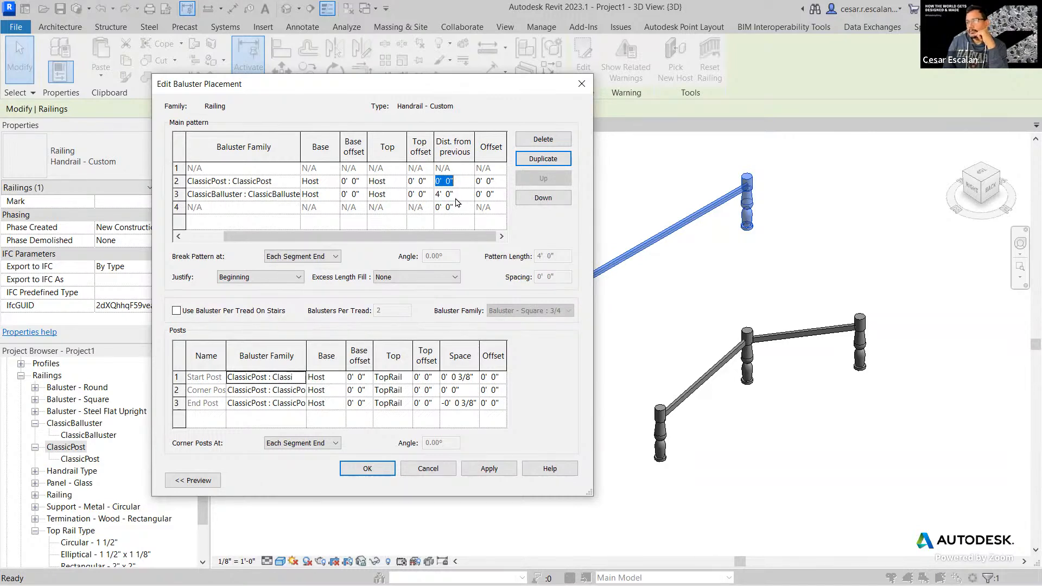
Step: Widen the baluster family column to check the full names, and confirm the baluster placement and type changes
mouse_move(299, 148)
left_mouse_down()
mouse_move(372, 155)
mouse_move(314, 152)
left_mouse_up()
left_click_drag(434, 241, 320, 251)
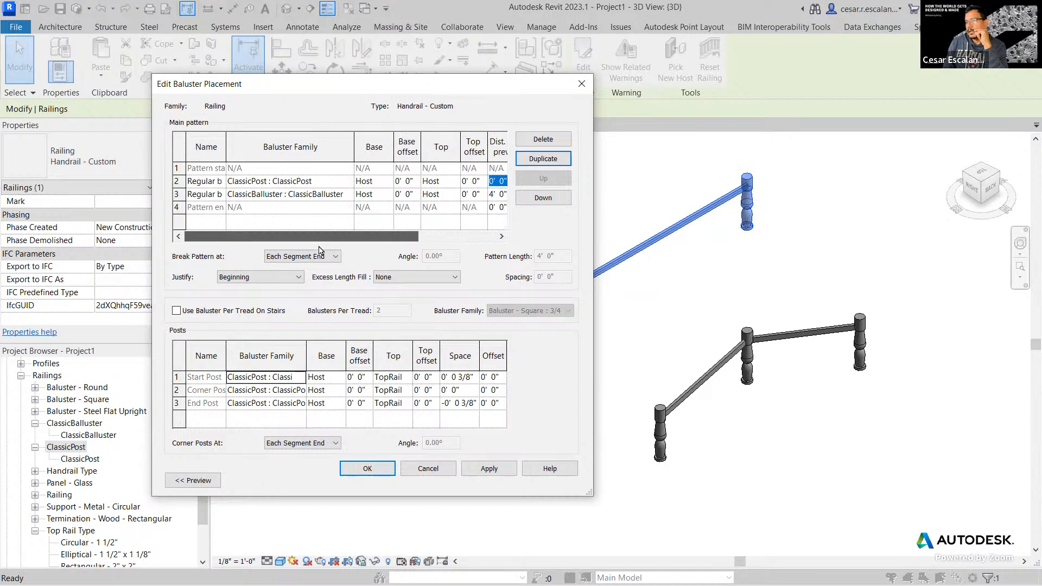
left_click(487, 472)
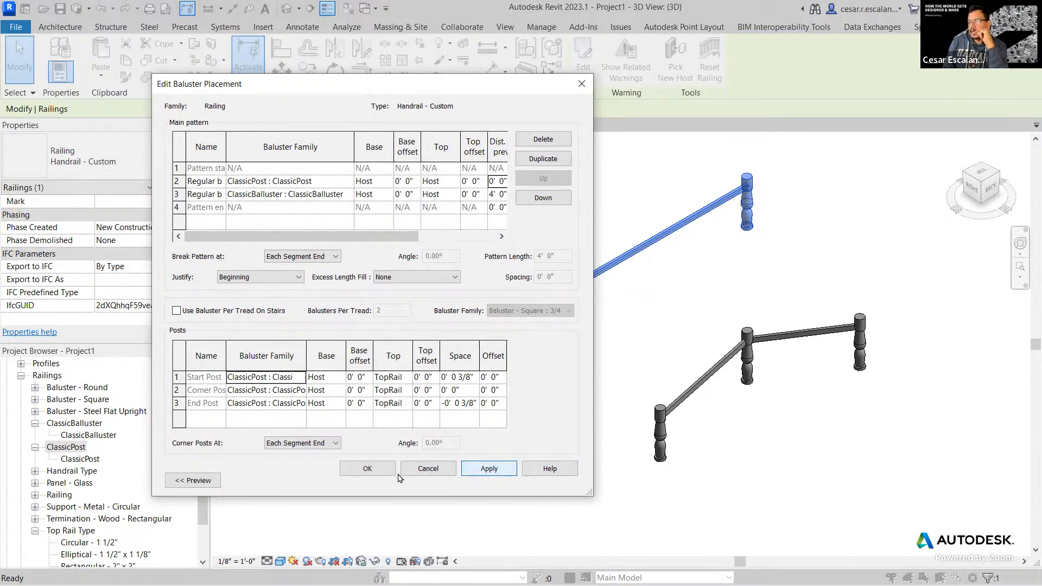
left_click(365, 469)
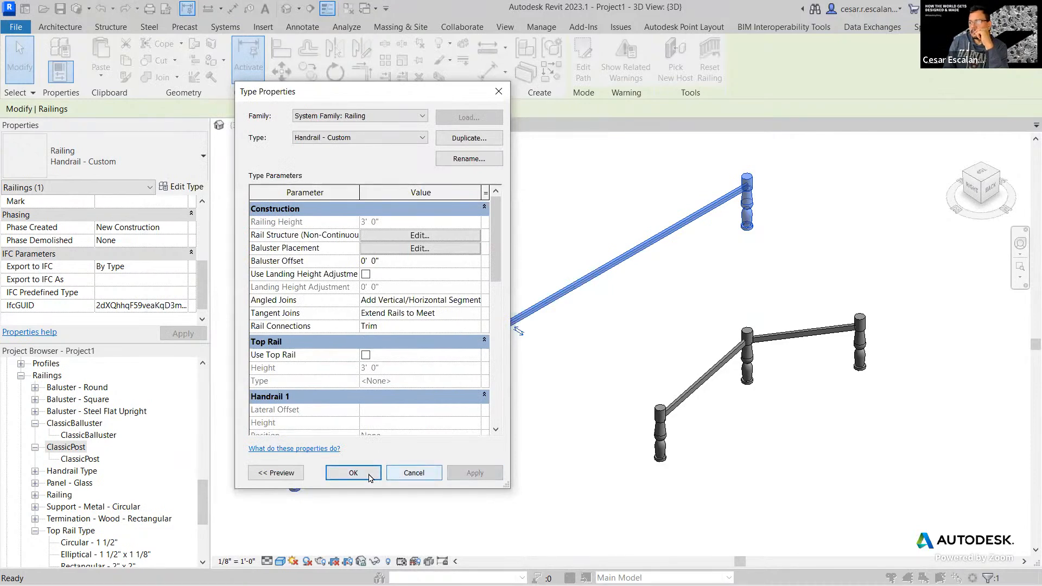
left_click(352, 472)
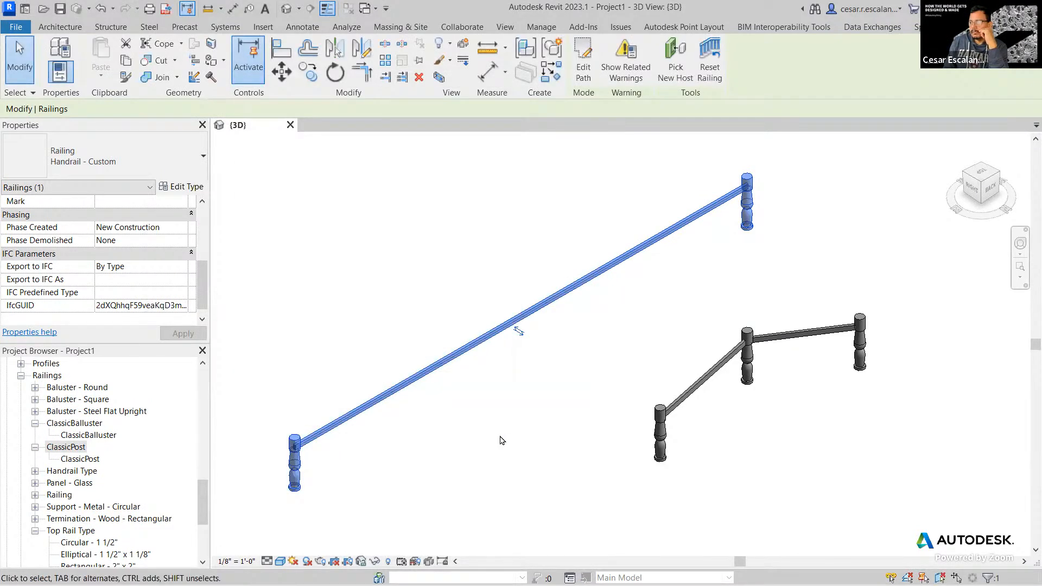
Step: Reopen the custom railing's baluster placement and set the top reference of both regular baluster rows to TopRail
left_click(399, 421)
left_click(384, 391)
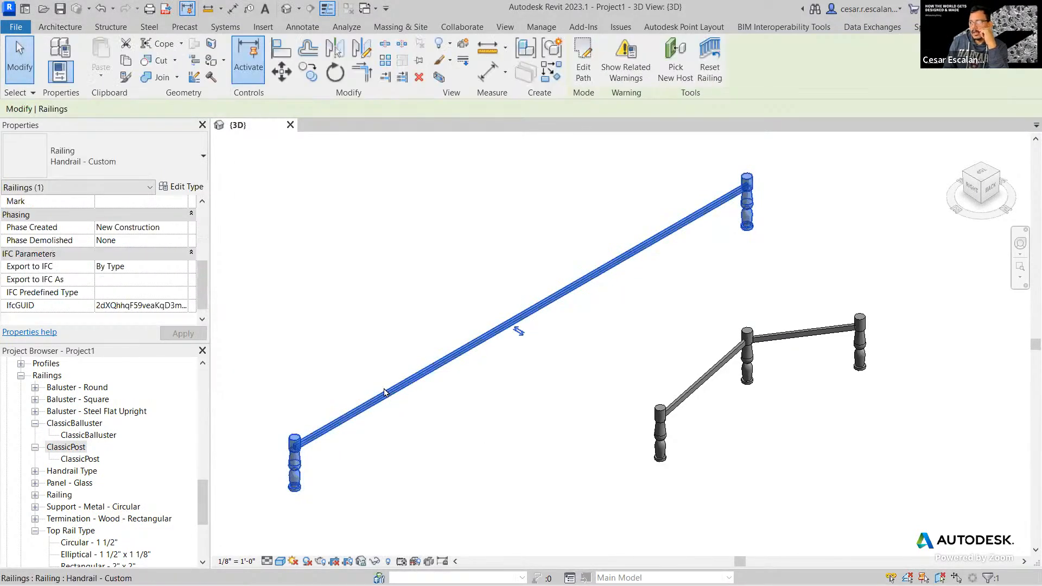
left_click(181, 187)
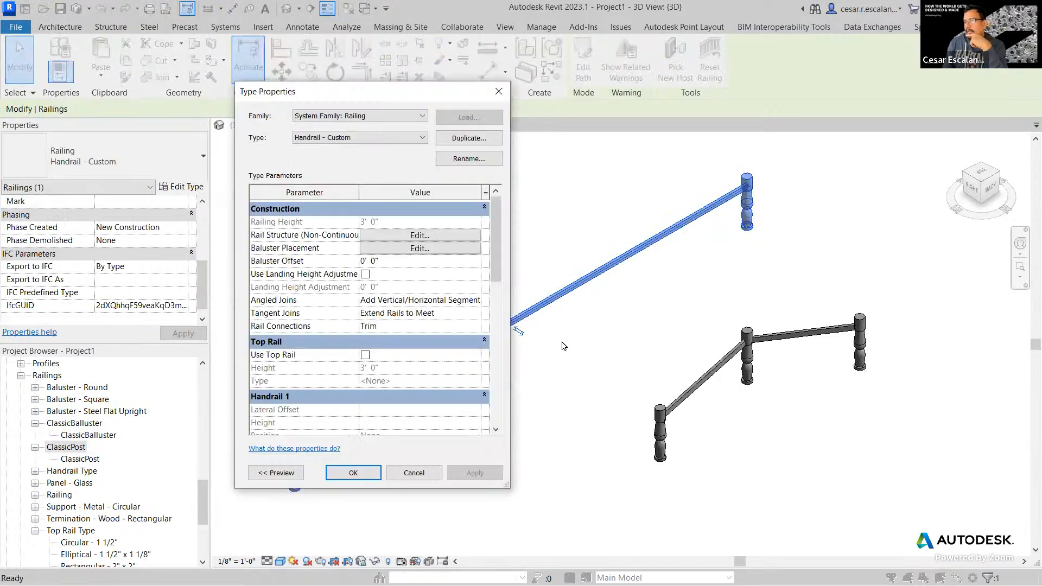
left_click(420, 250)
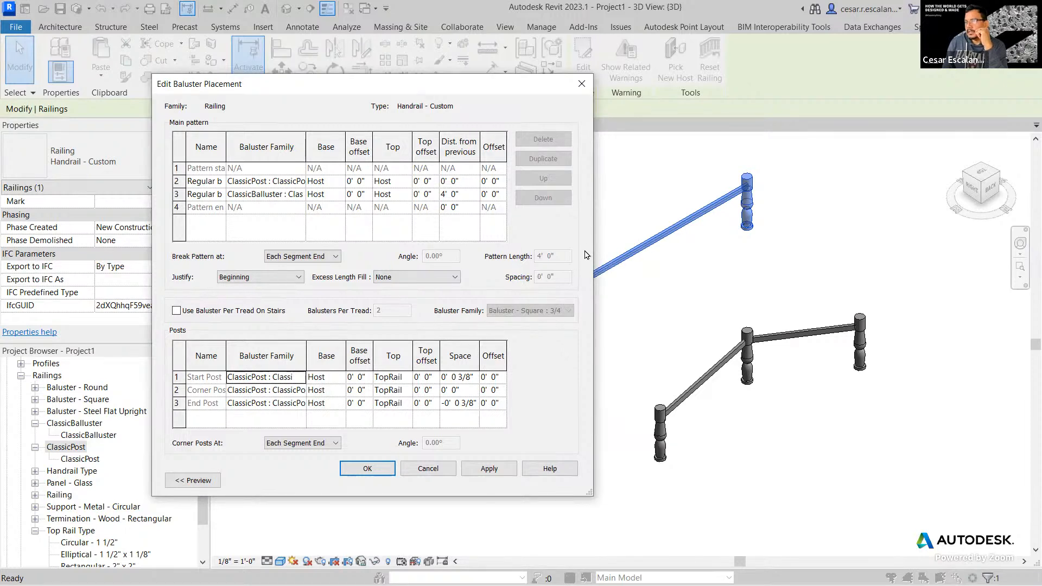
left_click(407, 181)
left_click(407, 181)
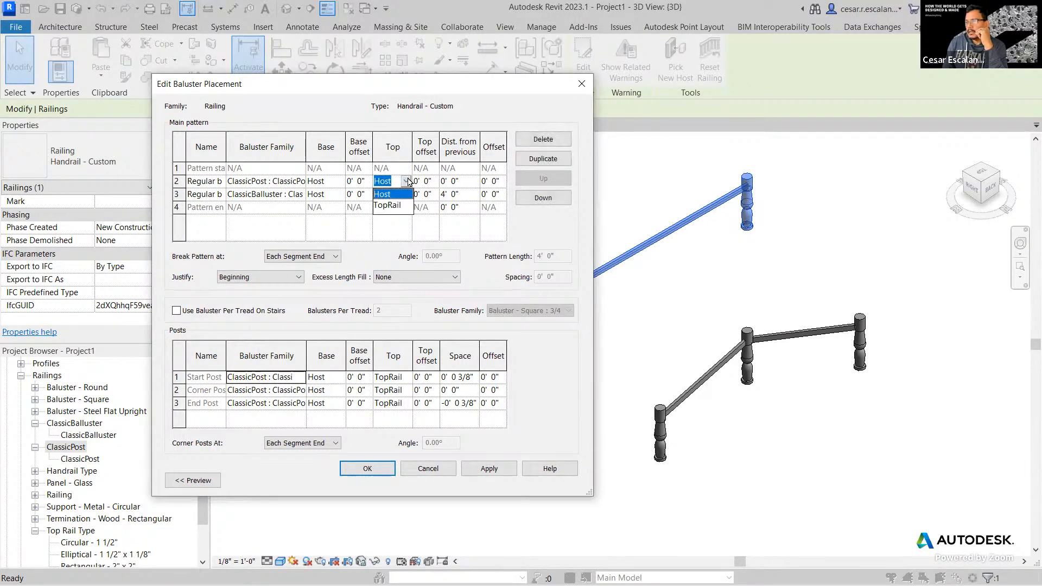
left_click(402, 207)
left_click(405, 194)
left_click(404, 220)
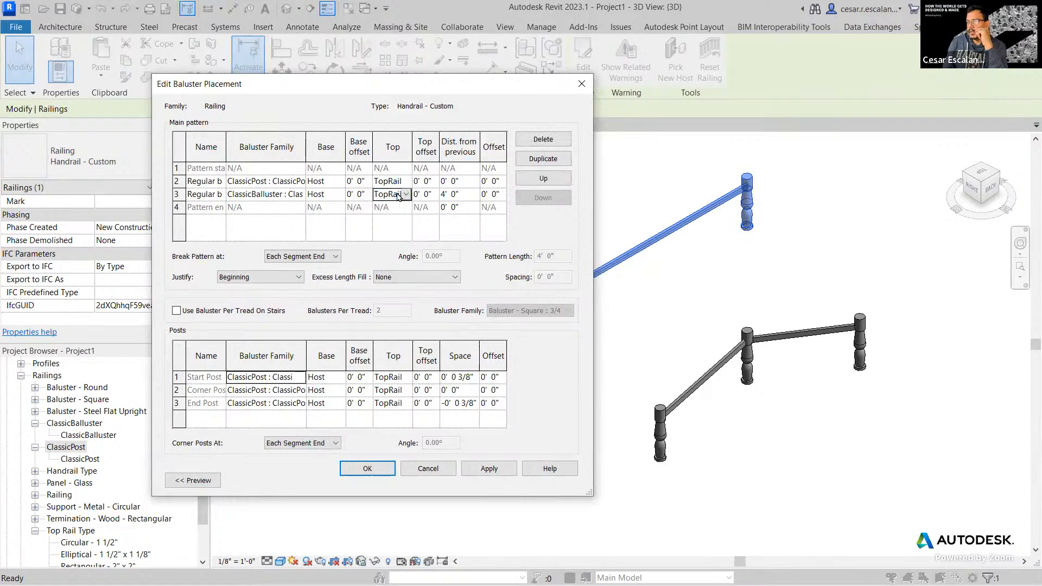
Step: Apply and confirm the baluster placement and type changes, deselect the railing, and inspect the posts and balusters in 3D
left_click(501, 468)
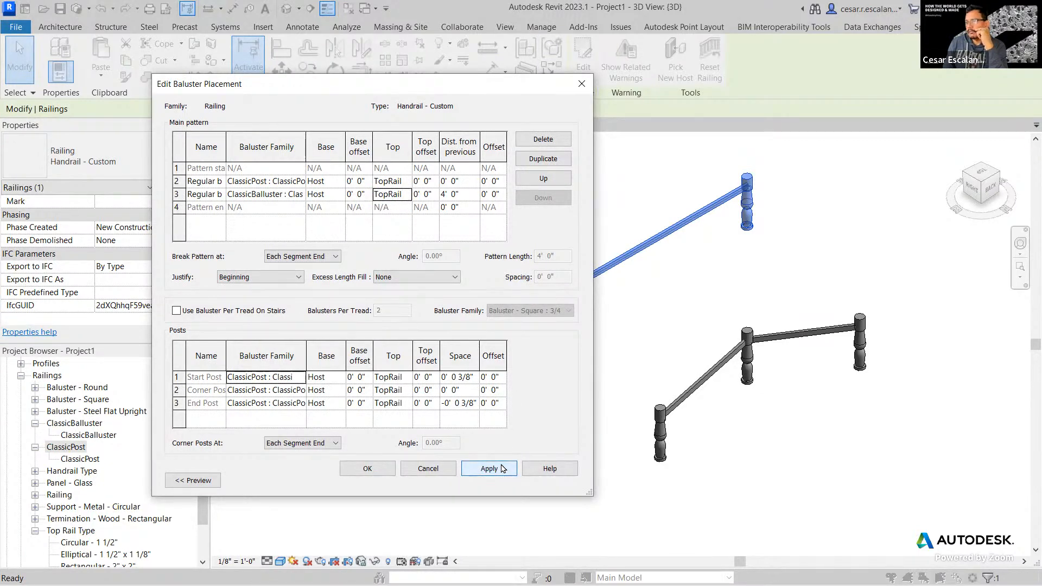
left_click(376, 469)
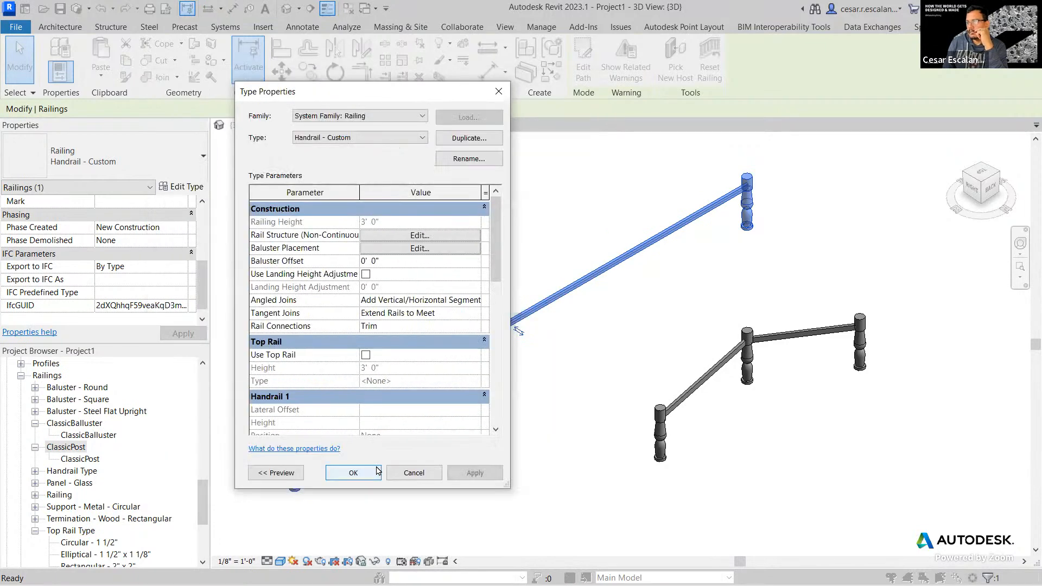
left_click(377, 470)
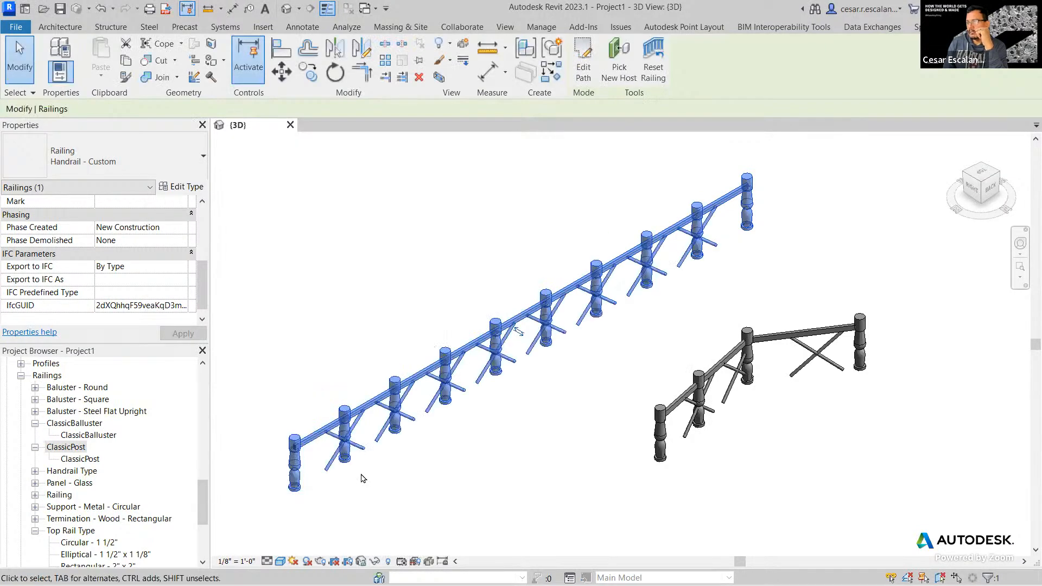
left_click(456, 479)
scroll(451, 476, "up", 3)
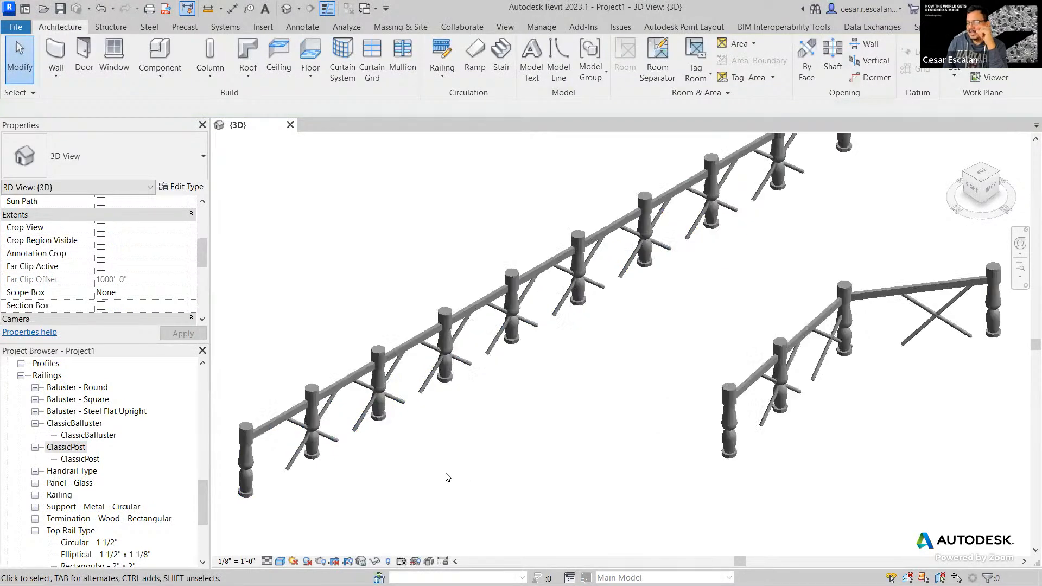
scroll(624, 394, "down", 3)
scroll(608, 414, "up", 3)
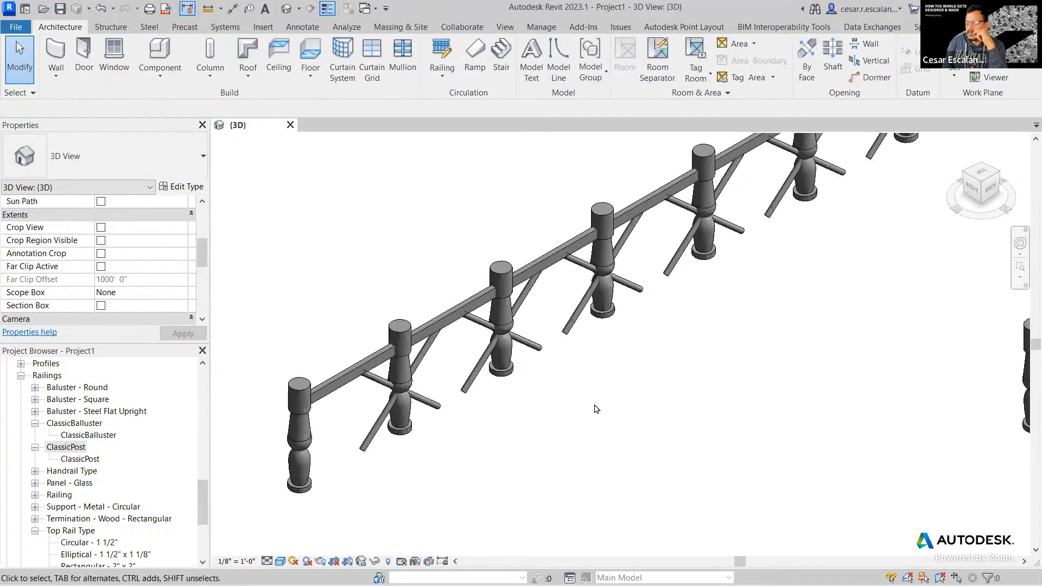
Step: Reopen the railing's baluster placement, try a 2' distance from previous for the main pattern's ClassicPost row, and apply it to the type
left_click(509, 374)
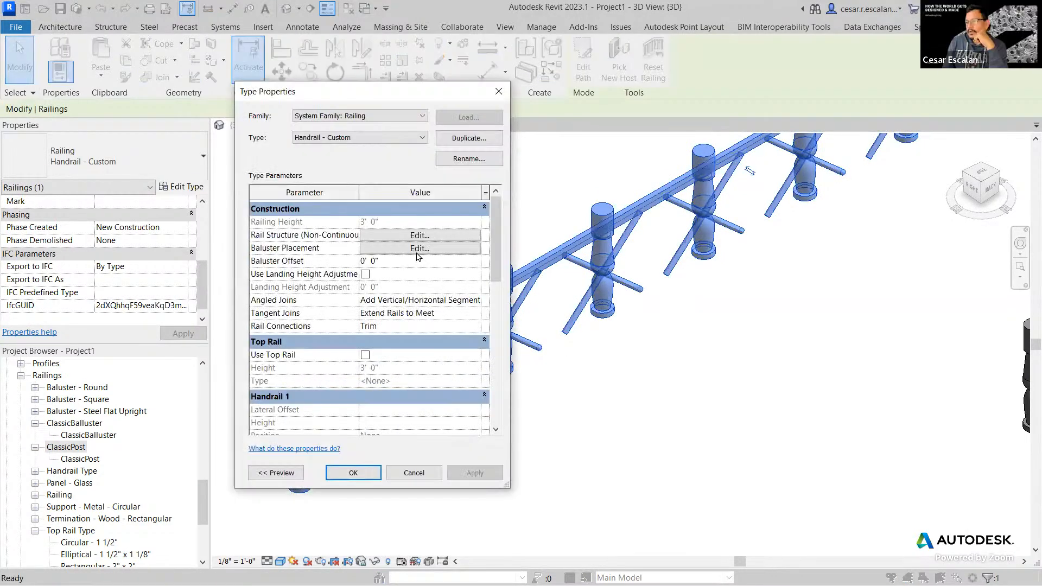
left_click(418, 249)
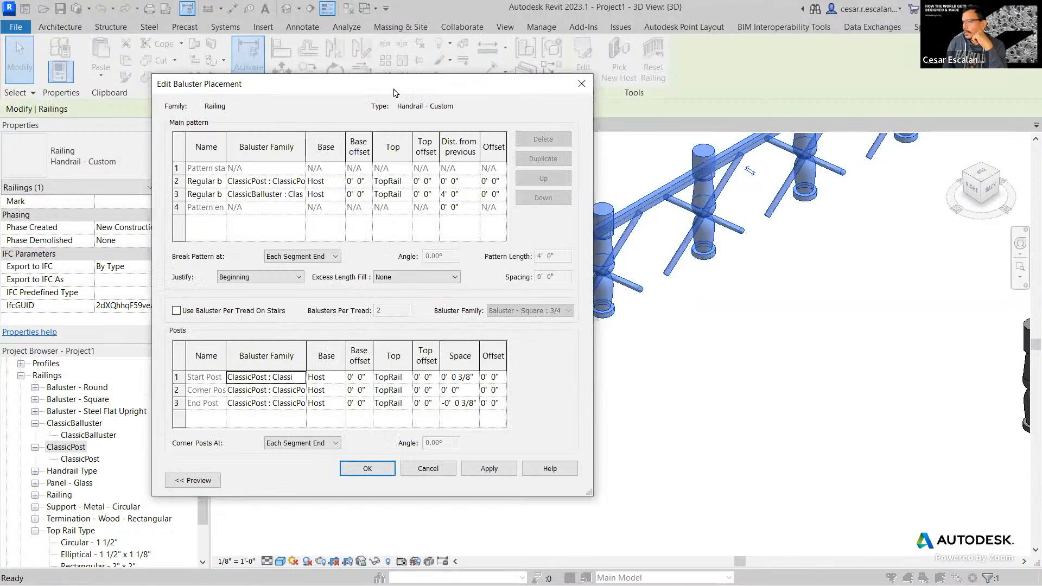
left_click_drag(394, 93, 821, 107)
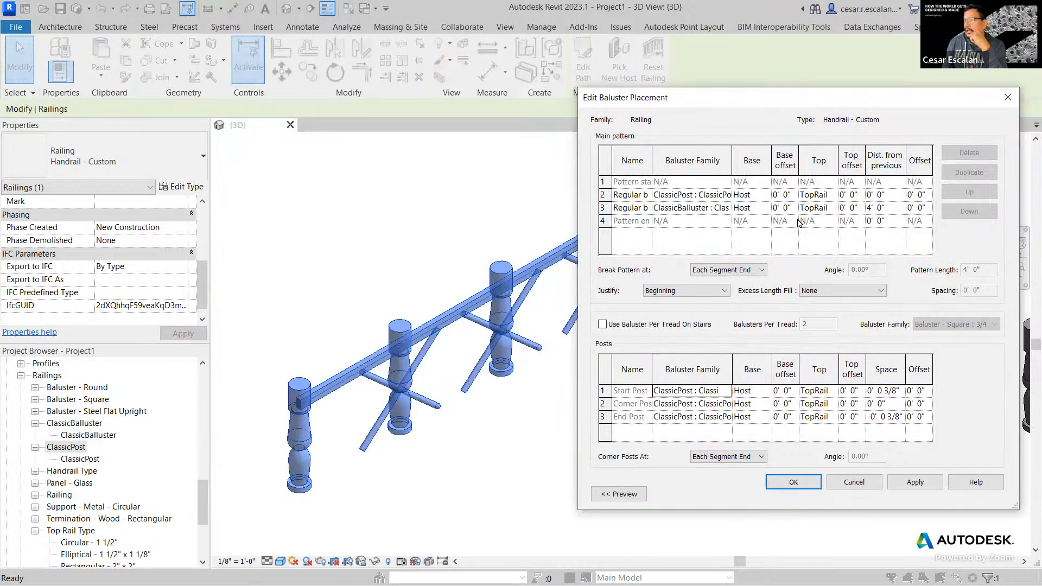
left_click(892, 195)
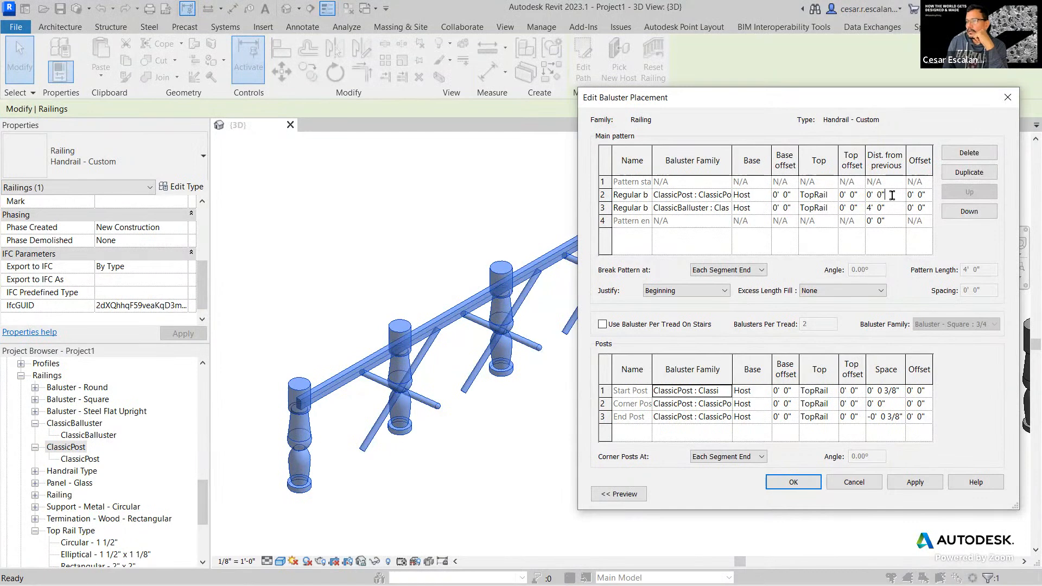
left_click_drag(893, 195, 849, 196)
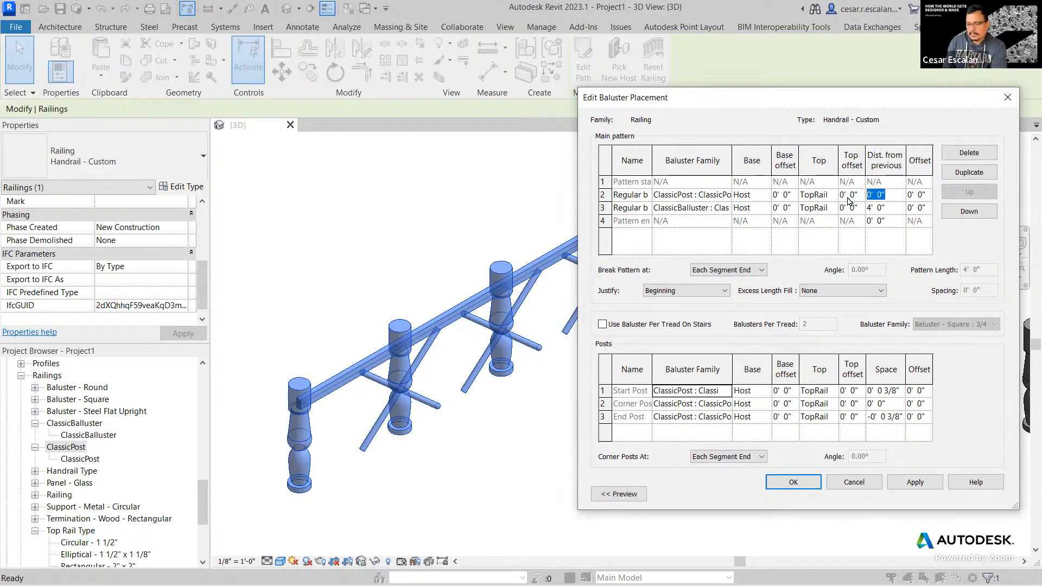
type("2")
left_click(919, 483)
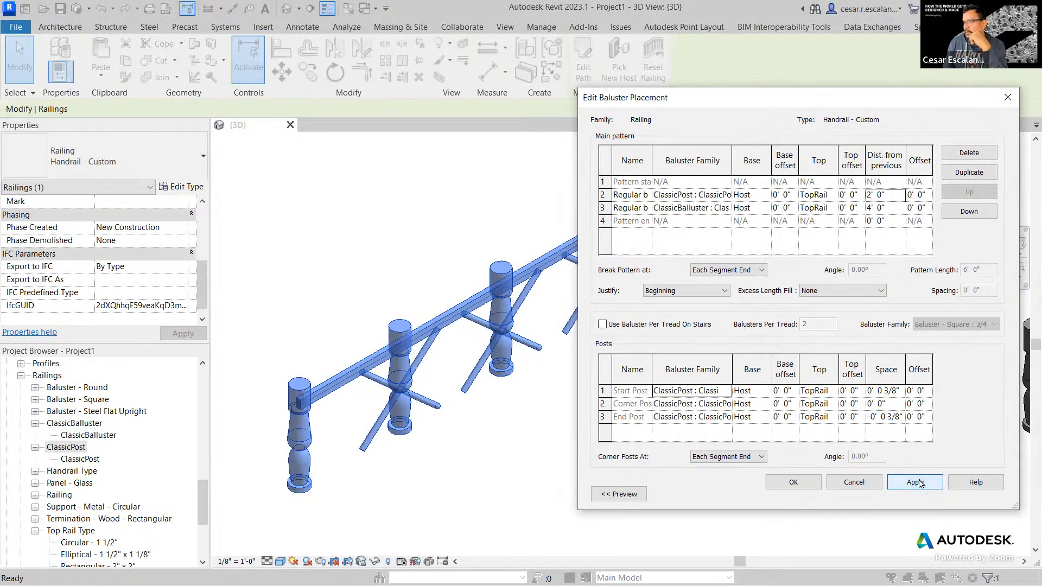
left_click(793, 481)
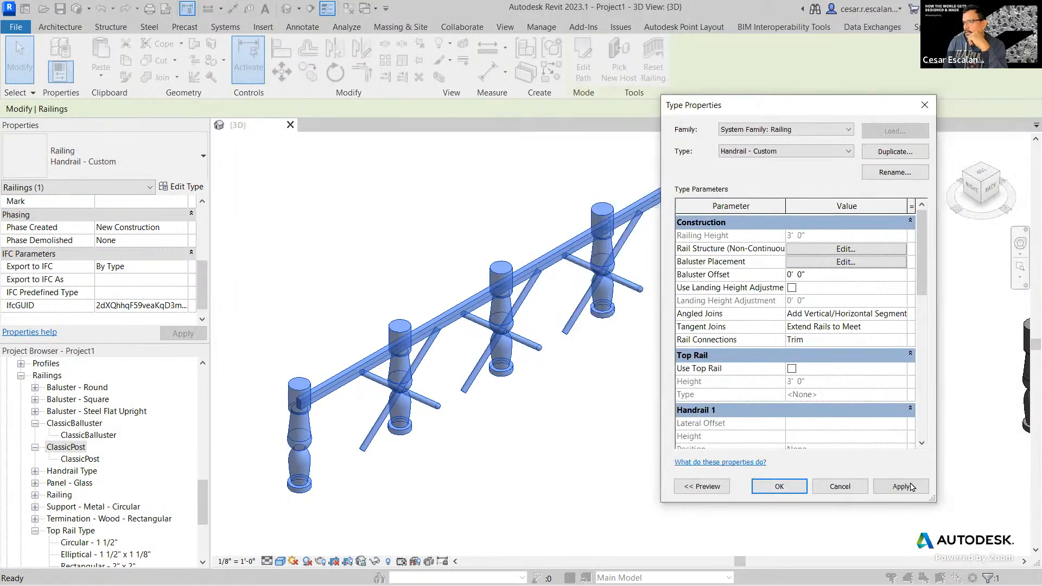
left_click(907, 487)
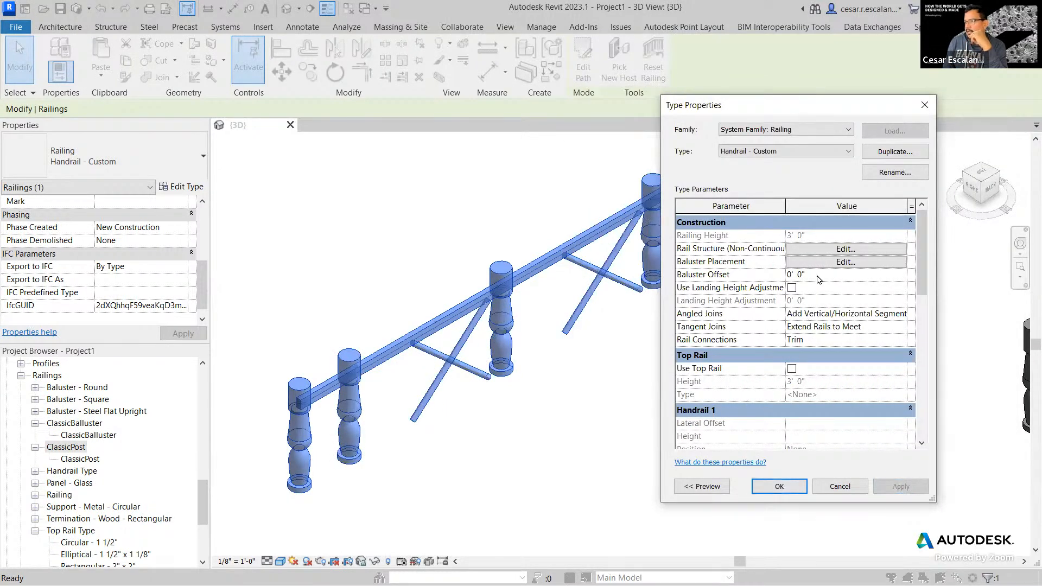
Step: Reopen the baluster placement and return the main pattern's ClassicPost row to a distance from previous of 0
left_click(845, 250)
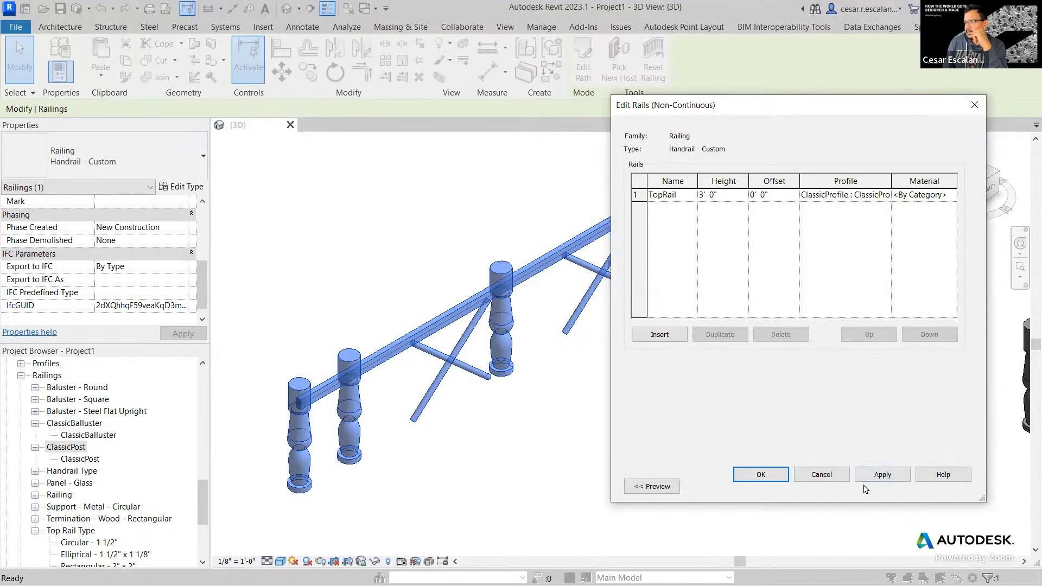
left_click(833, 476)
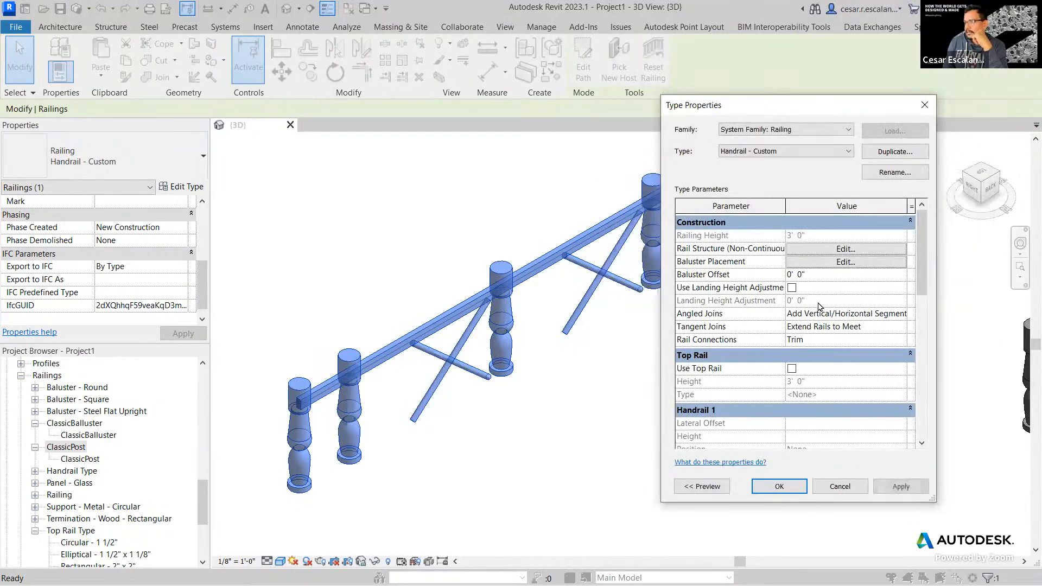
left_click(844, 263)
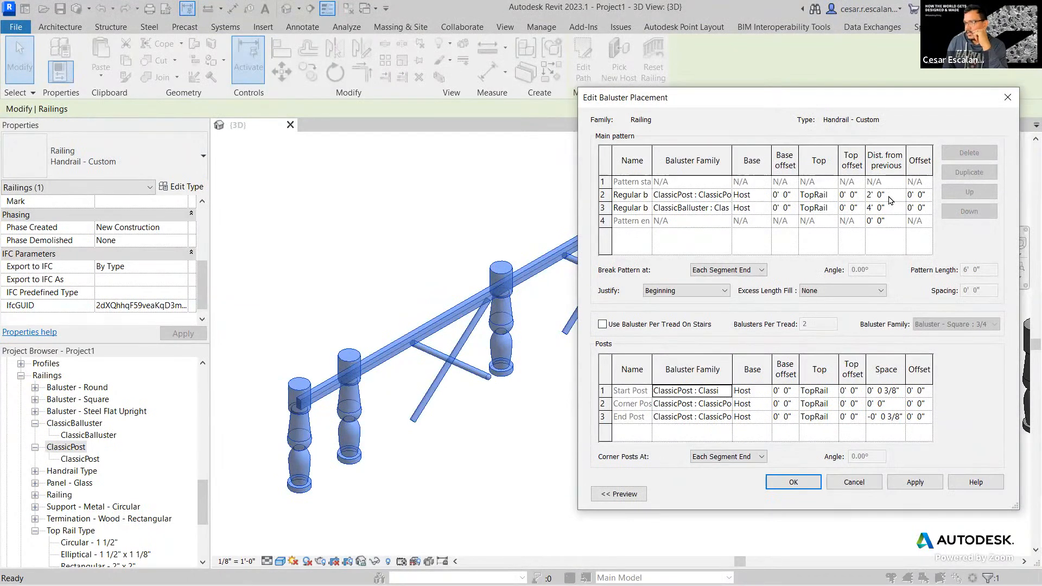
left_click(887, 194)
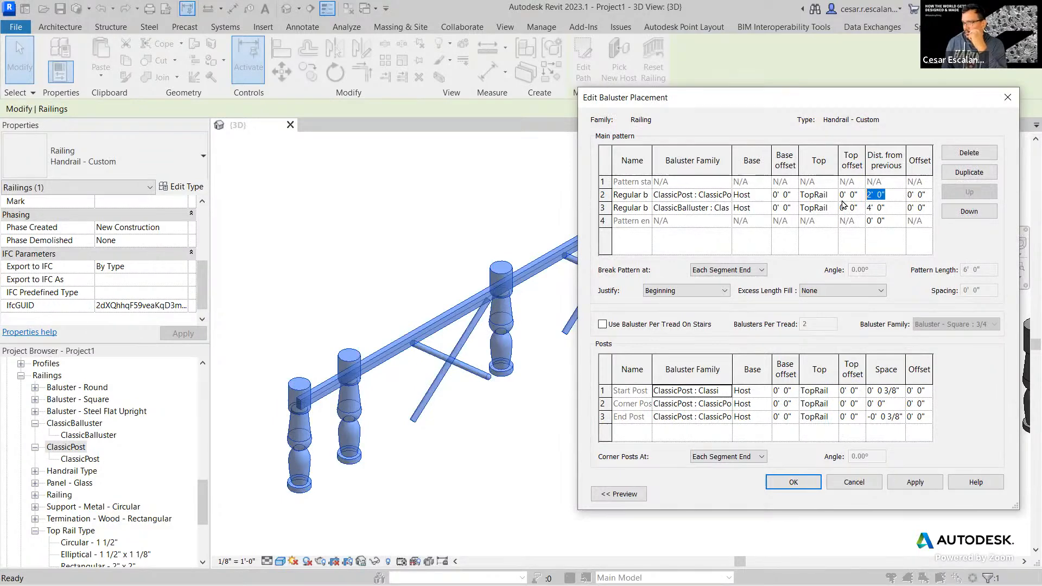
key("BackSpace")
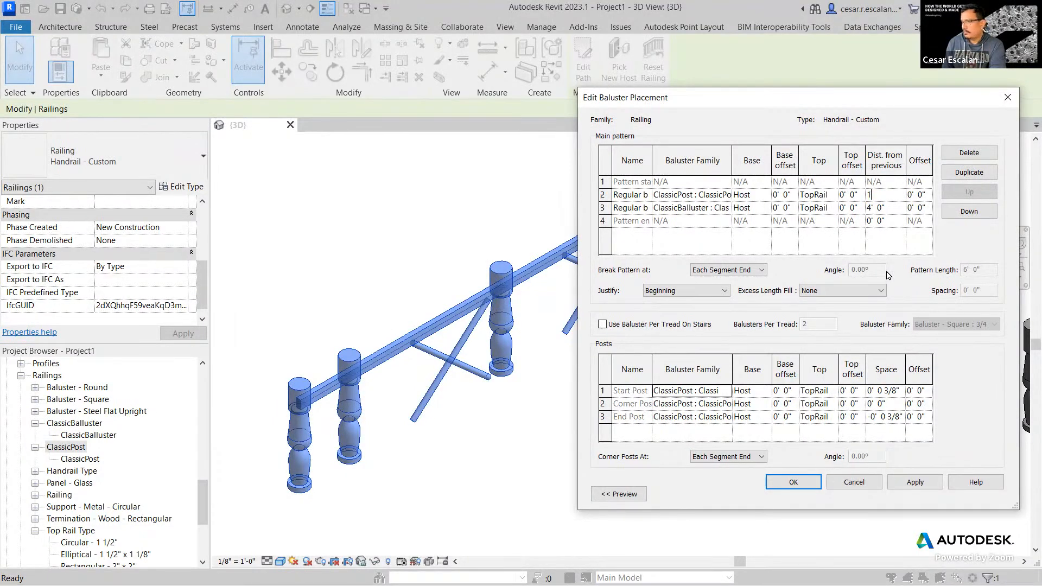
type("1")
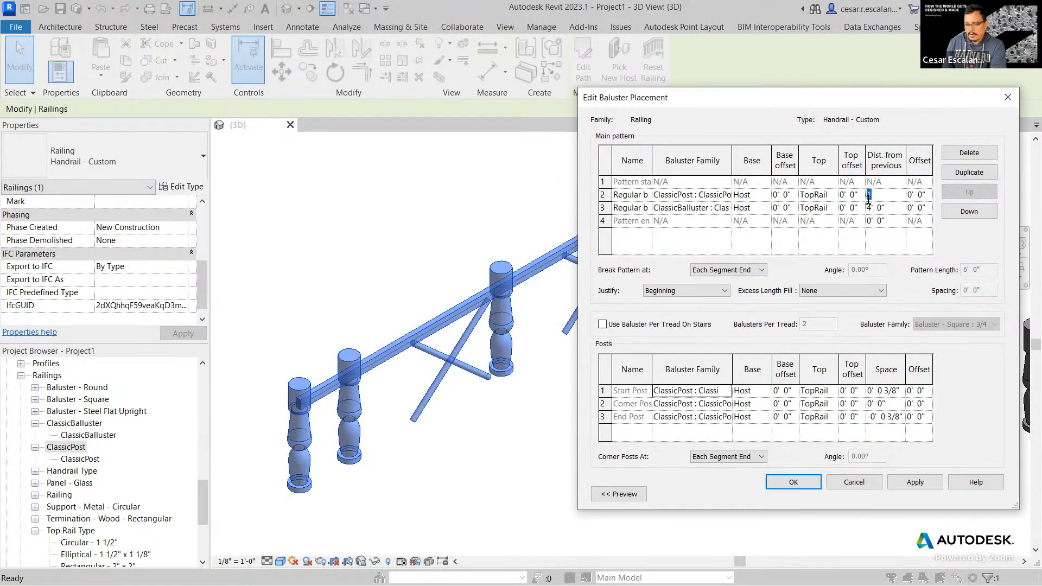
type("0' 0\"")
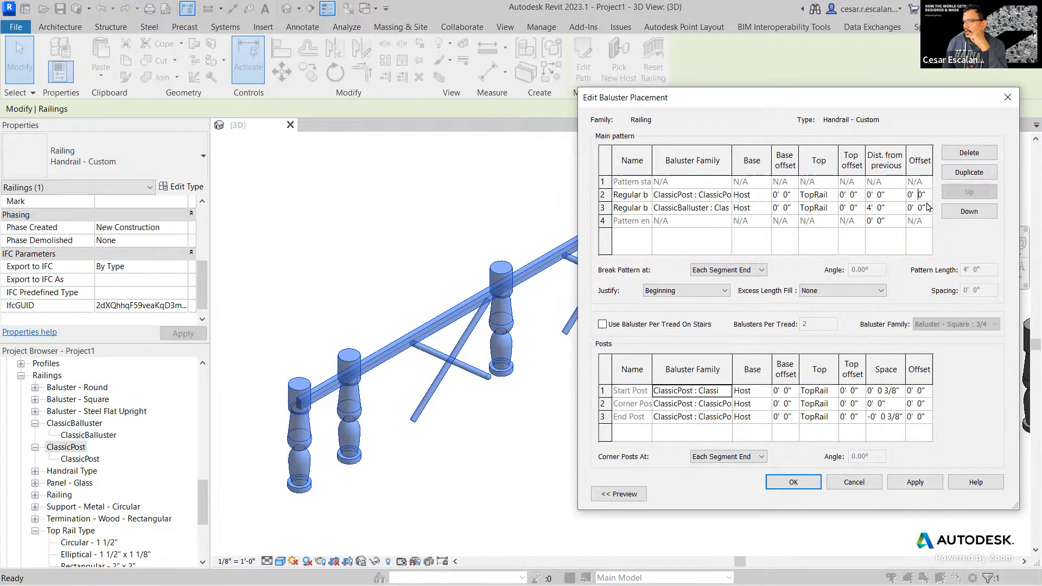
Step: Try to apply a 1' offset to the ClassicPost row of the main pattern and dismiss the family warning
key("Tab")
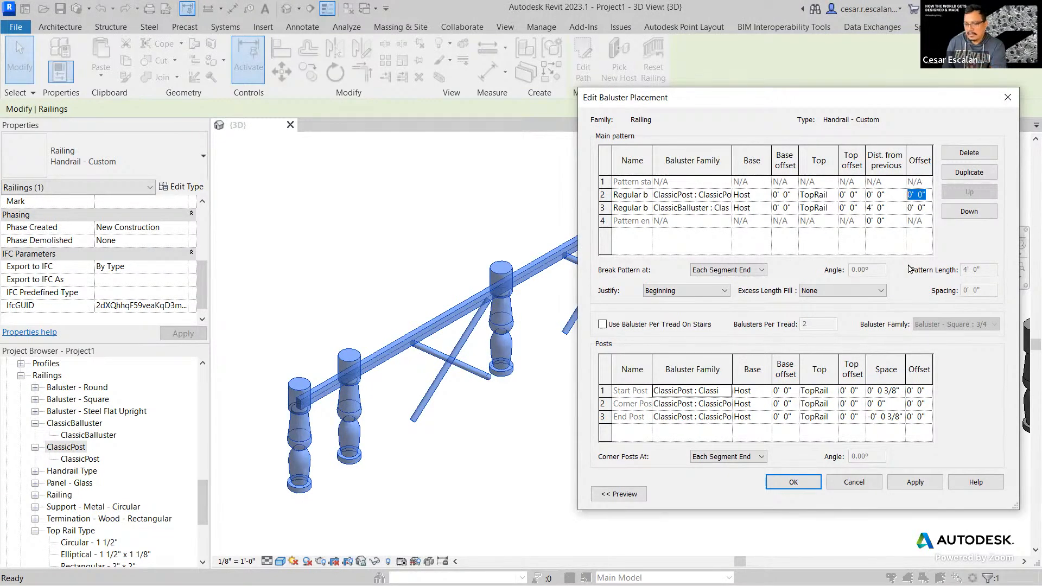
type("1")
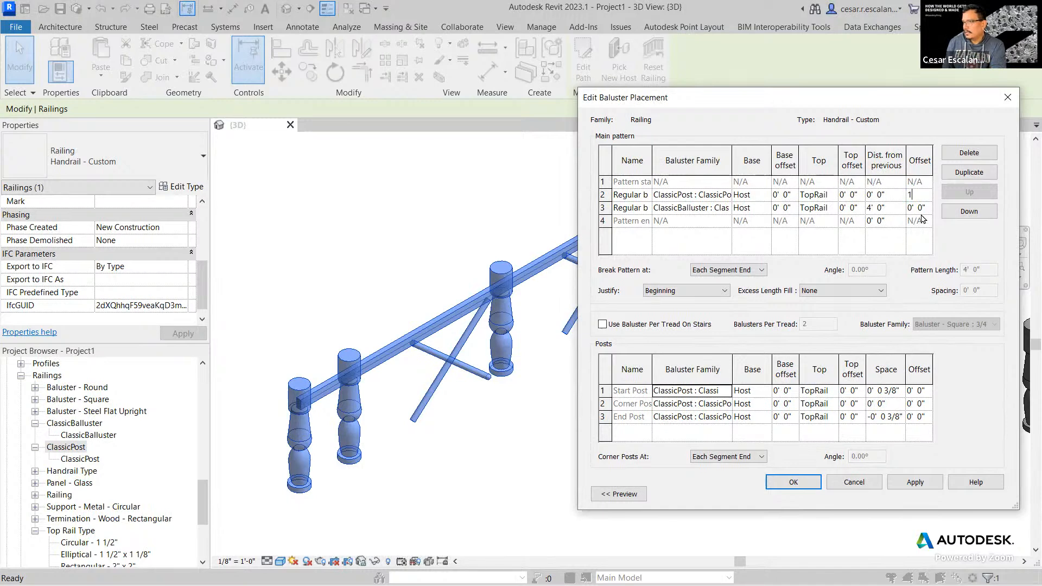
left_click(925, 209)
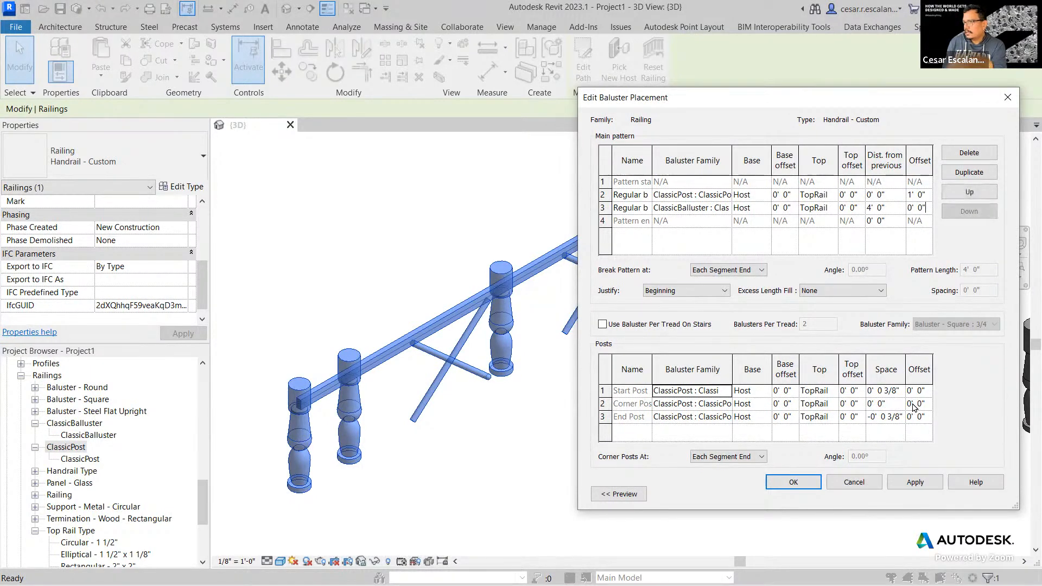
left_click(913, 482)
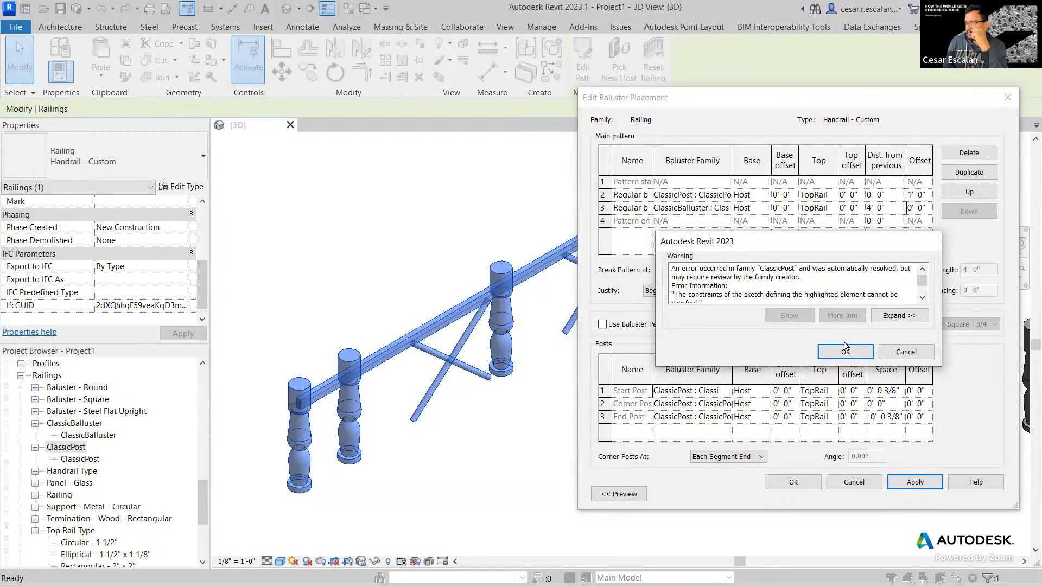
left_click(847, 353)
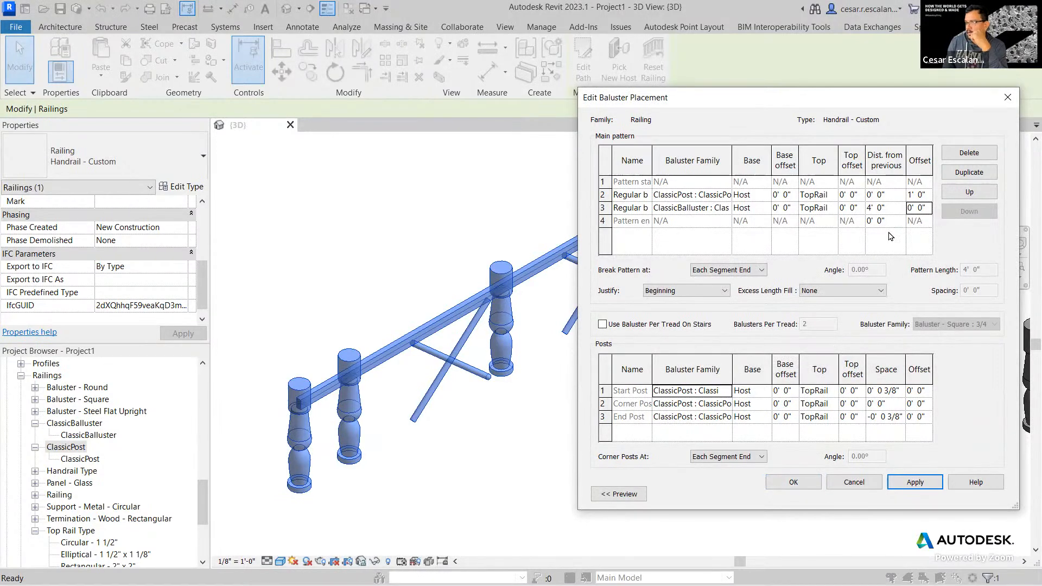
Step: Reset the main pattern's ClassicPost row offset to 0 and apply the baluster placement to the railing type
left_click(894, 195)
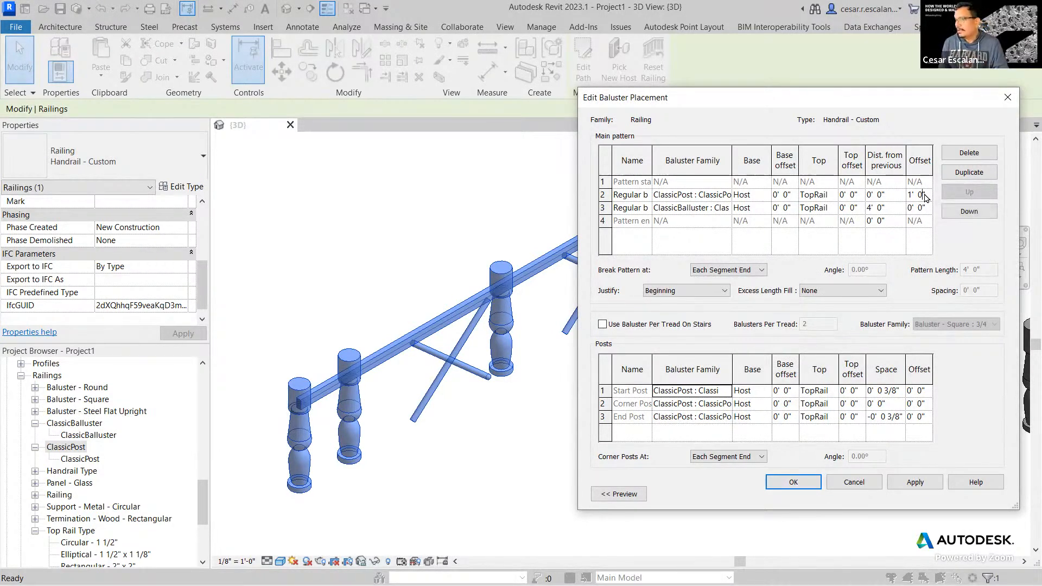
key("Tab")
type("0")
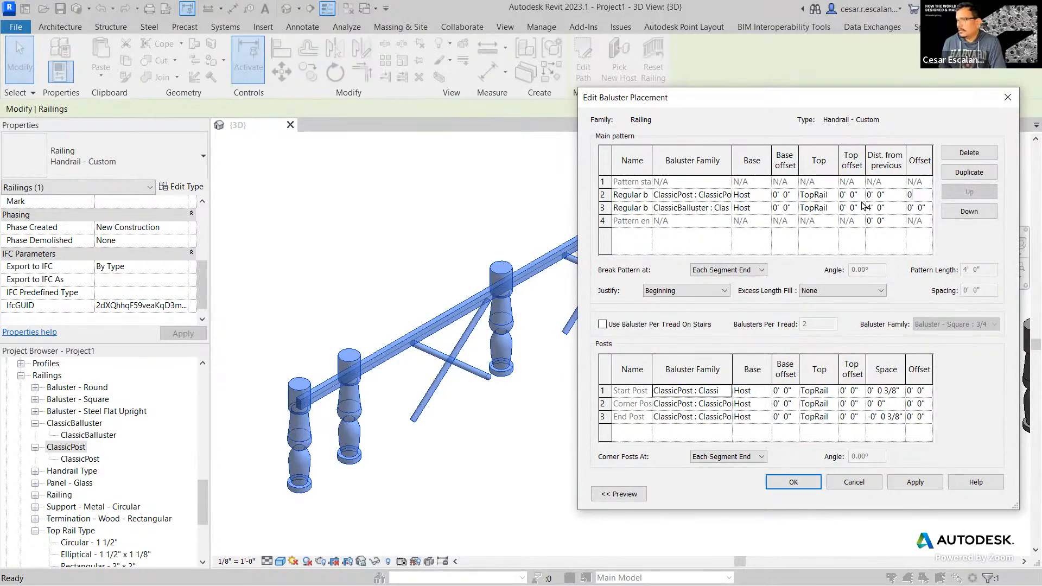
key("shift+Tab")
left_click(915, 482)
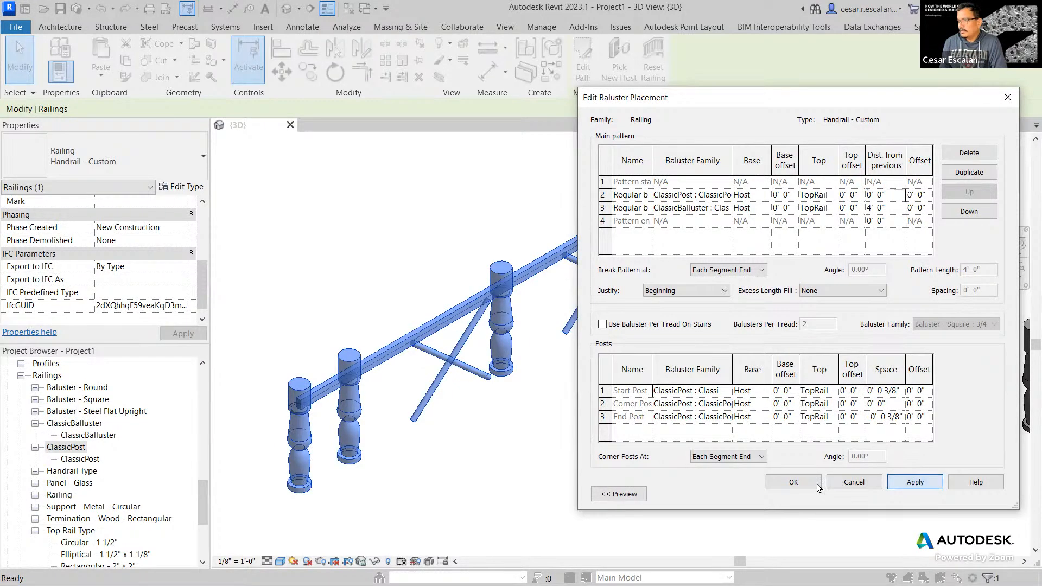
left_click(795, 482)
left_click(901, 486)
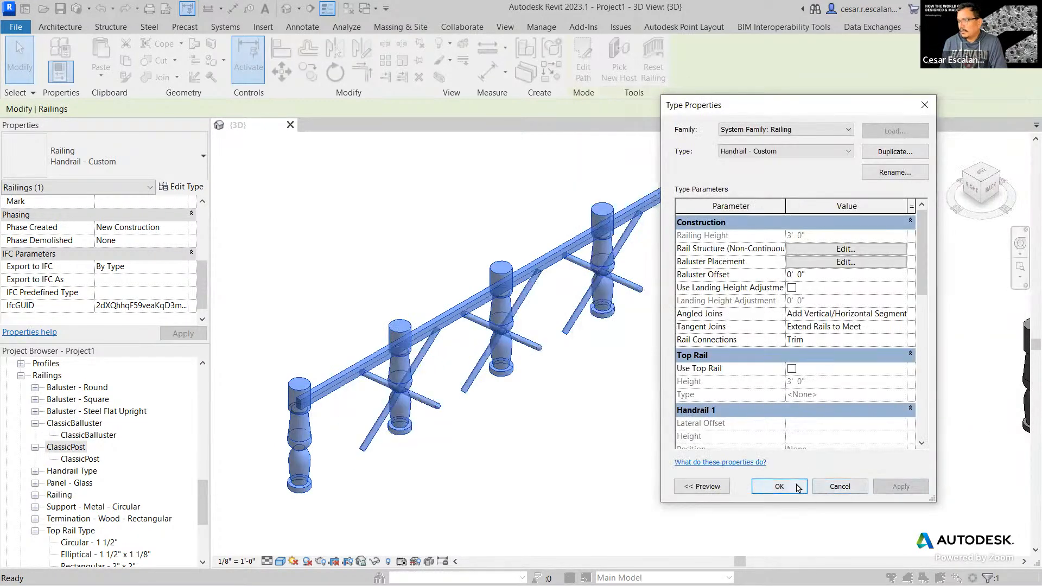
Step: Reopen the railing type's baluster placement and set the main pattern's ClassicPost row to a distance from previous of 2'
left_click(847, 249)
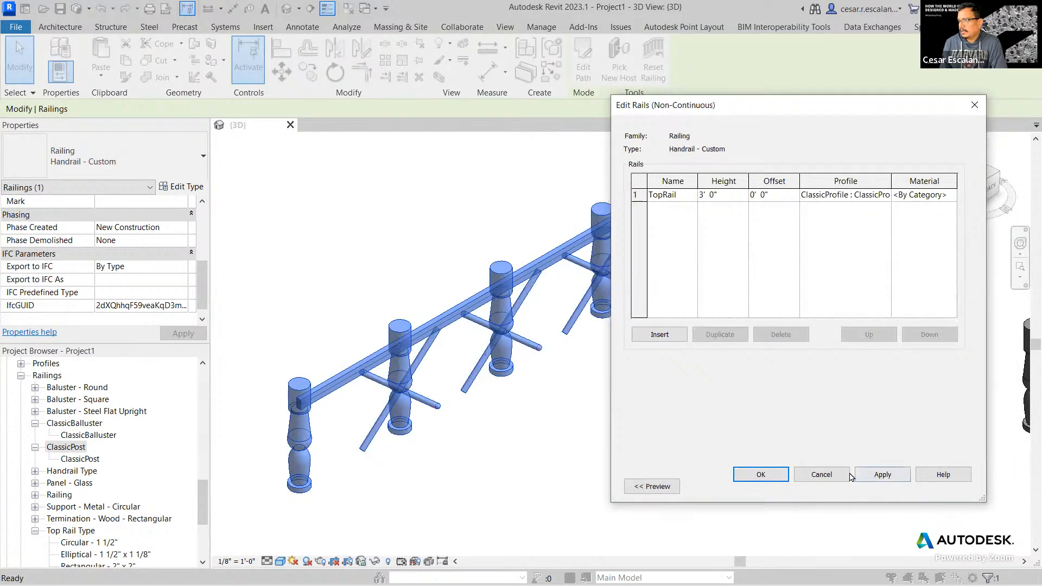
left_click(841, 475)
left_click(830, 263)
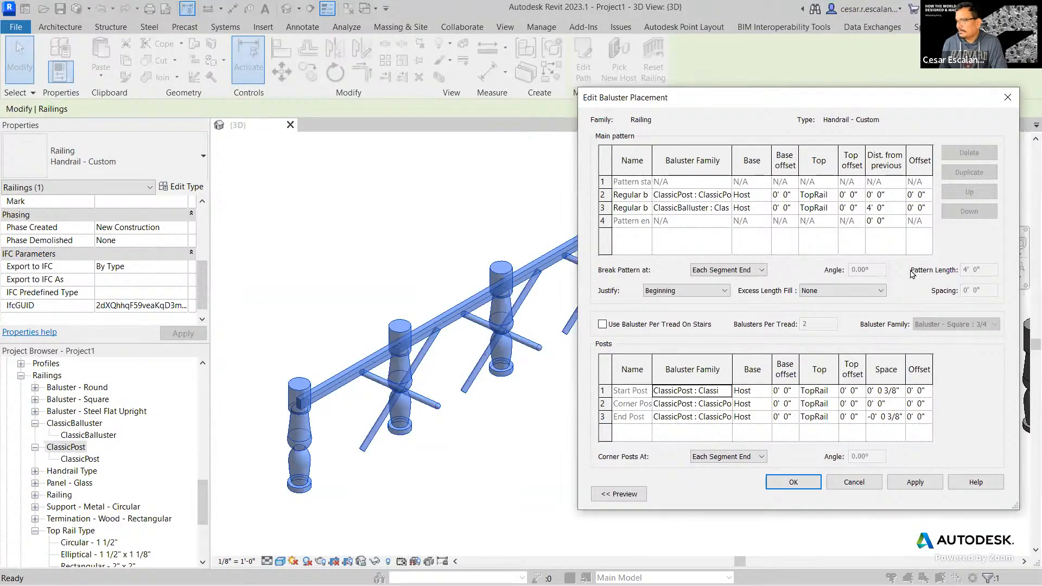
left_click(891, 198)
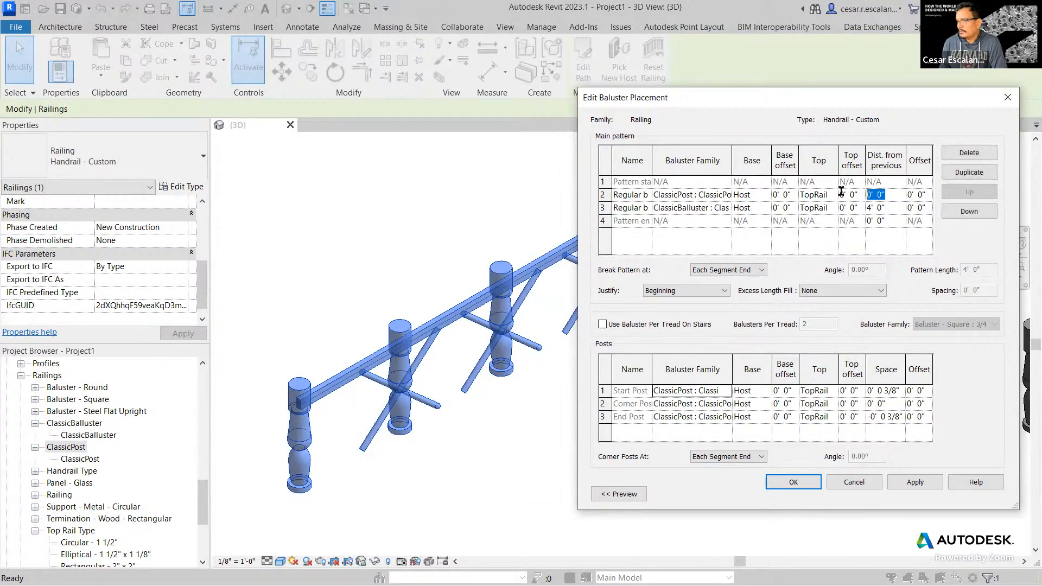
type("2")
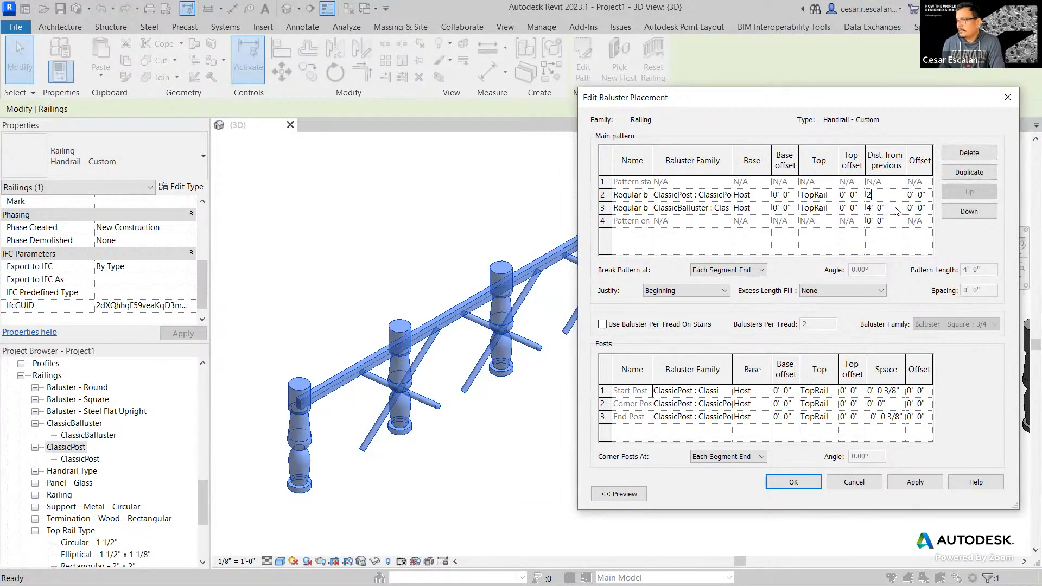
left_click(894, 208)
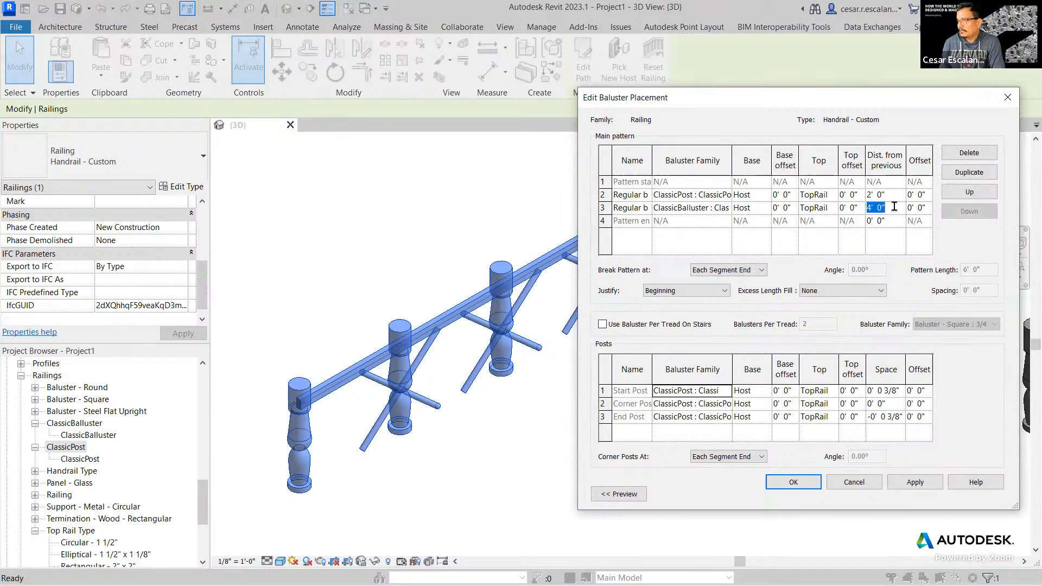
Step: Try a 4' distance from previous for the main pattern's ClassicPost row and apply it to the railing type
key("Up")
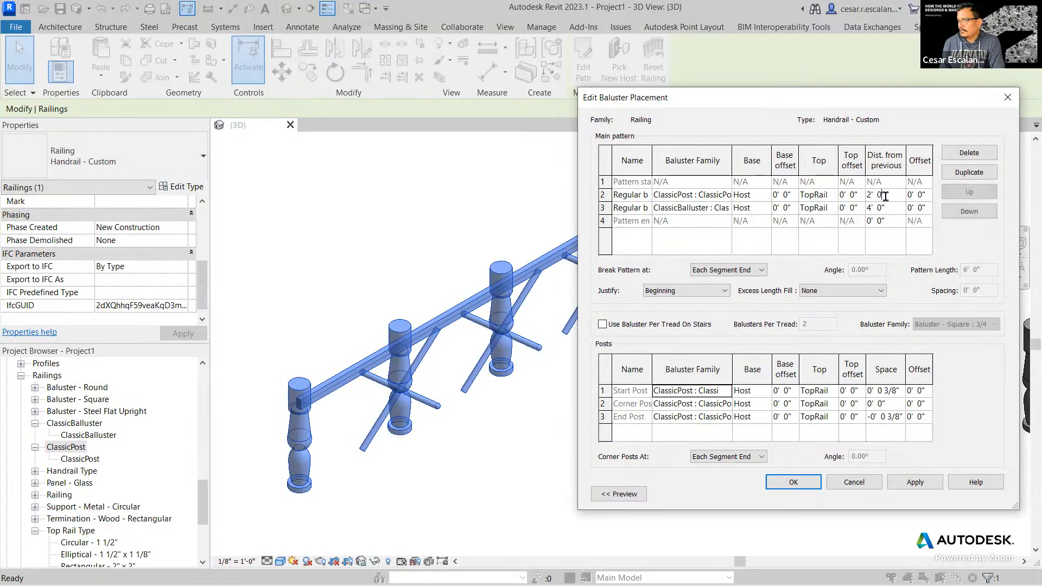
type("4")
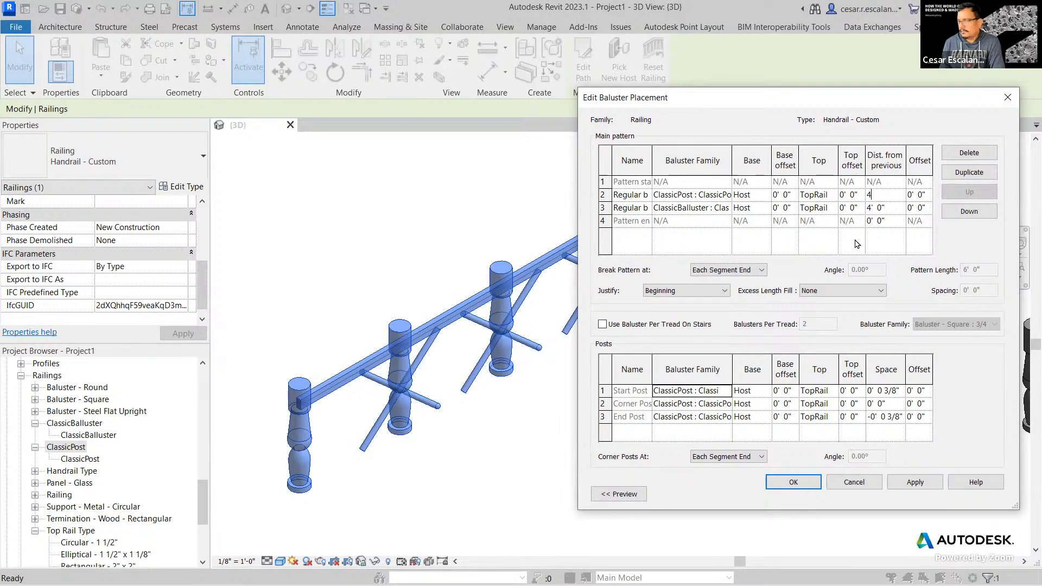
left_click(888, 209)
left_click(911, 481)
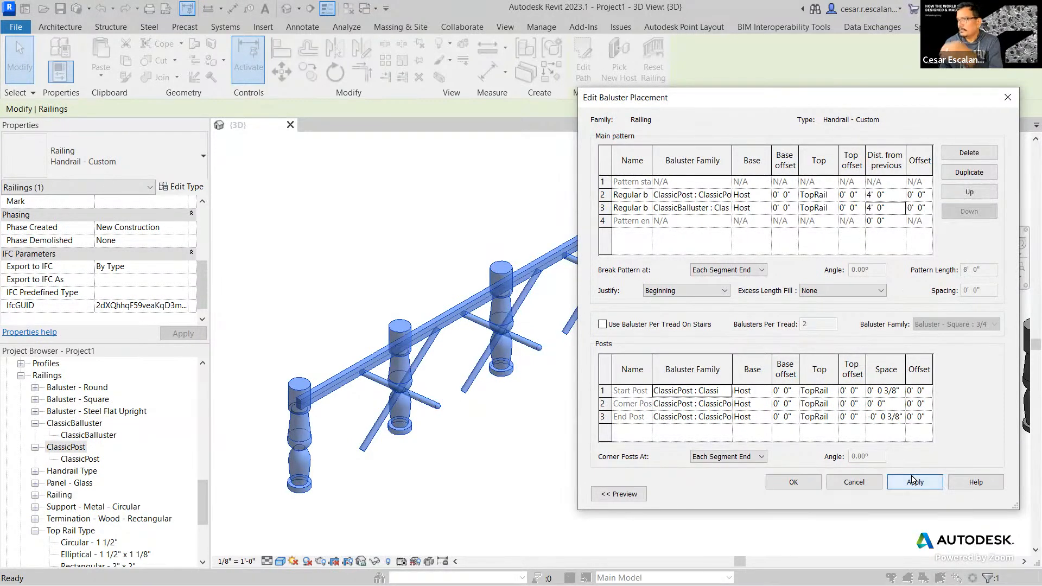
left_click(803, 484)
left_click(911, 488)
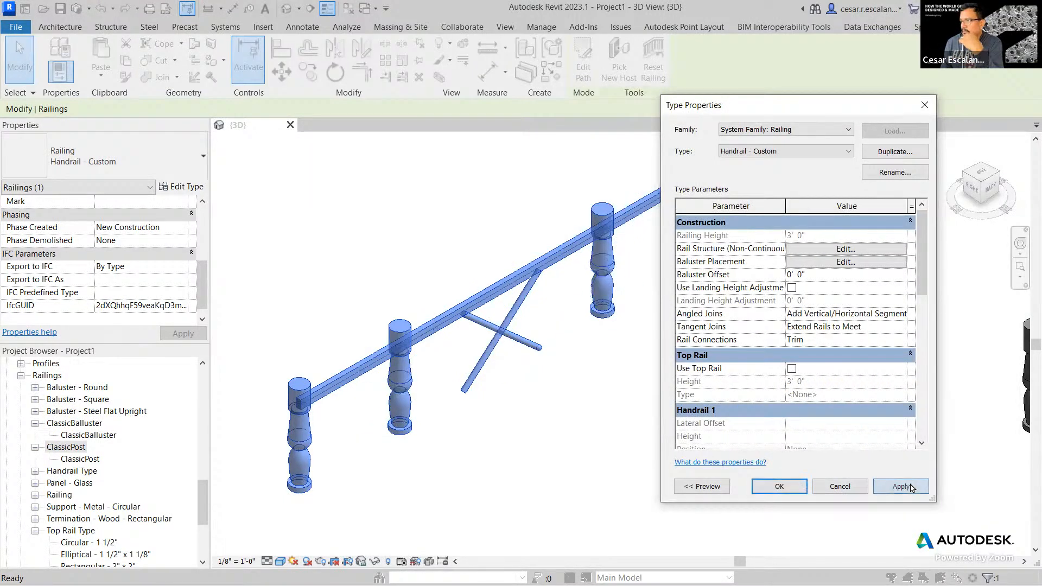
Step: Reopen the baluster placement, return the ClassicPost row's distance from previous to 0, and accept the placement settings
left_click(841, 252)
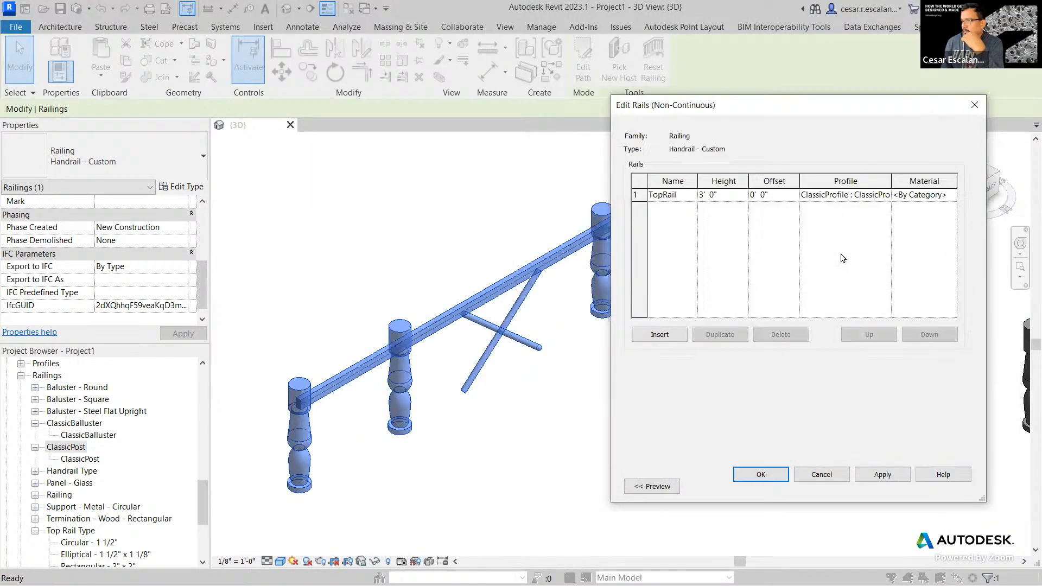
left_click(821, 475)
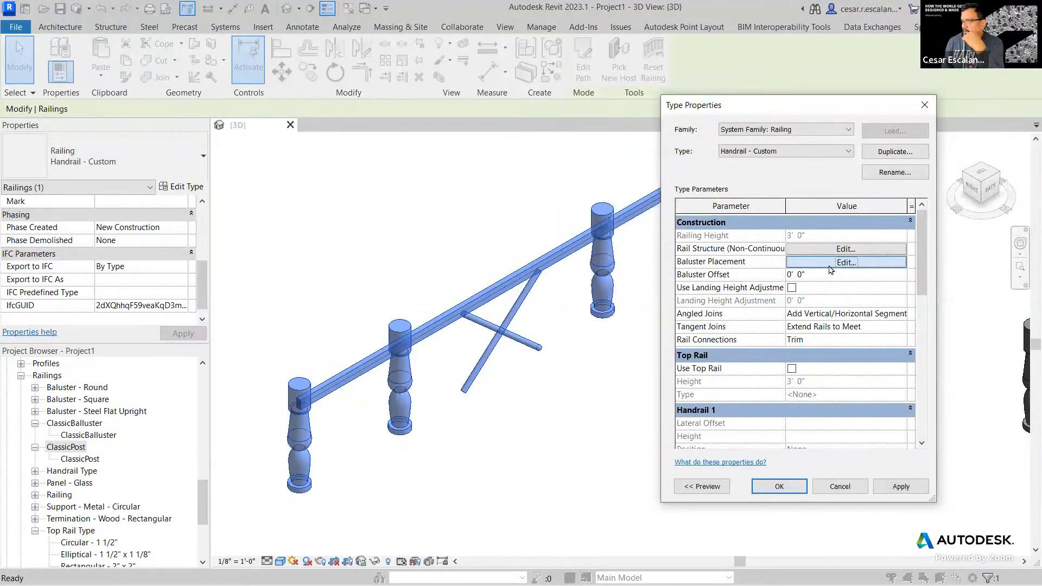
left_click(835, 267)
left_click(896, 196)
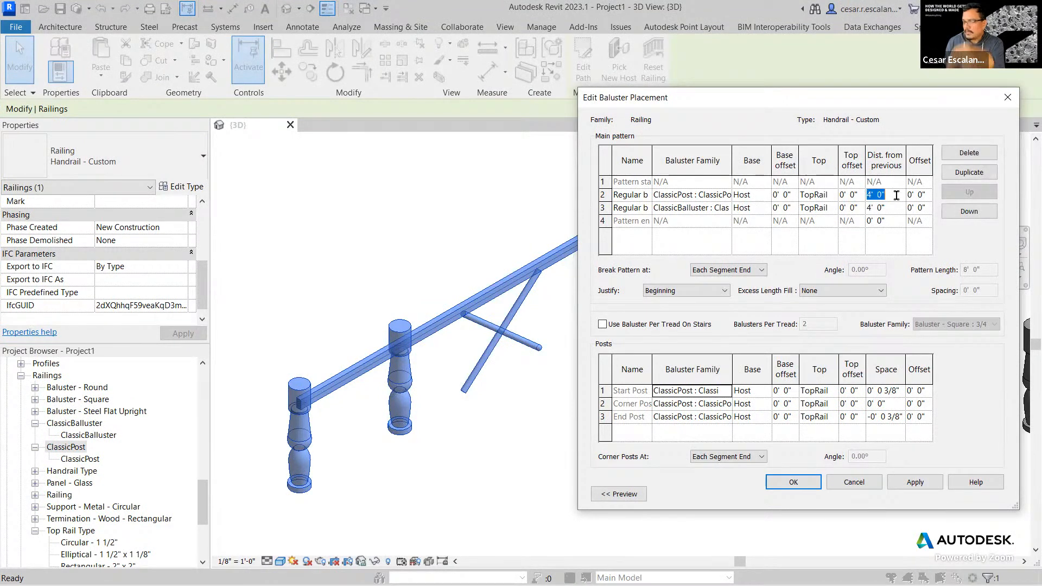
type("2")
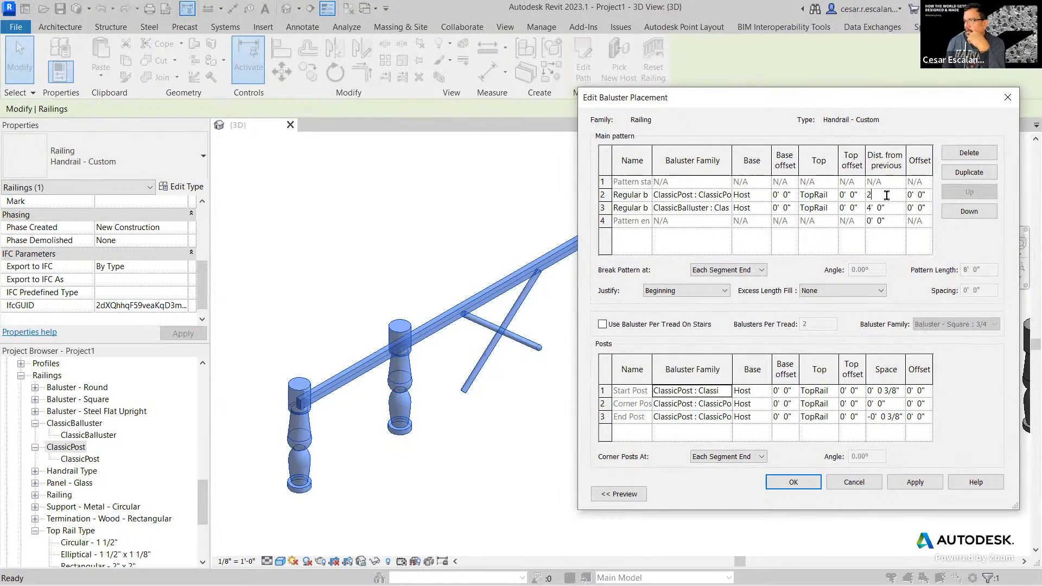
left_click_drag(888, 196, 852, 195)
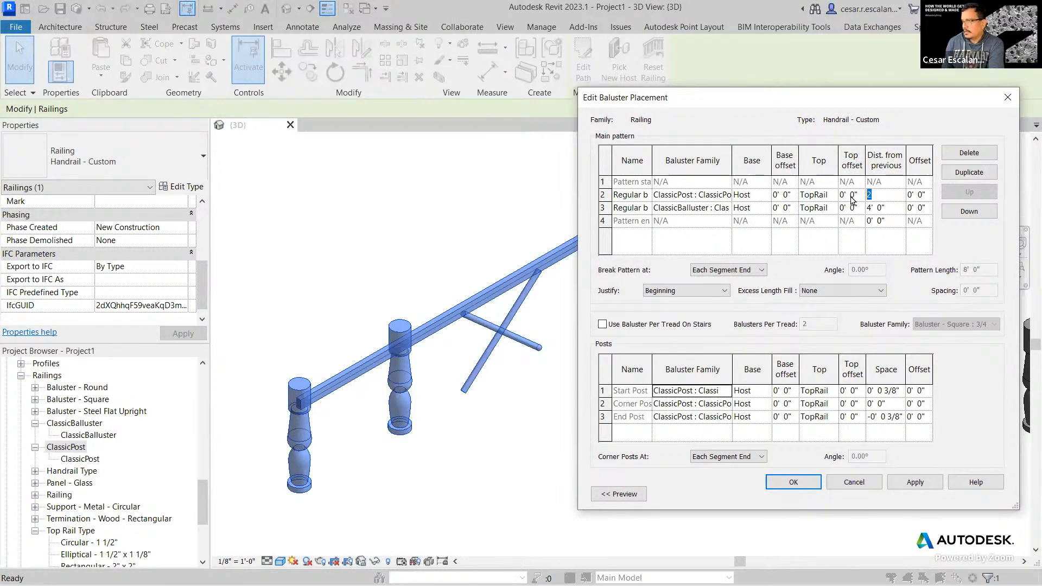
type("0")
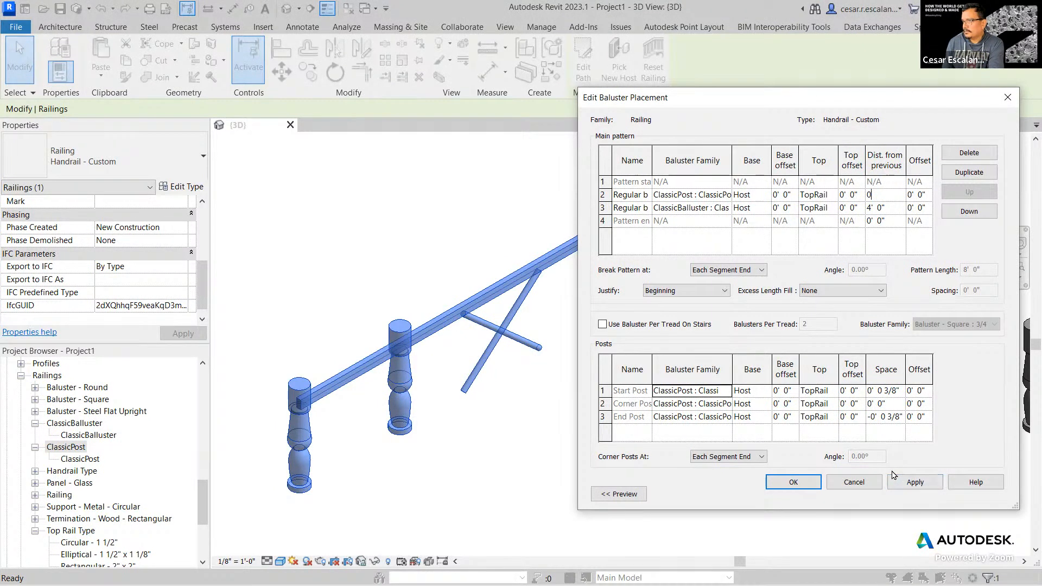
double_click(883, 194)
left_click(896, 210)
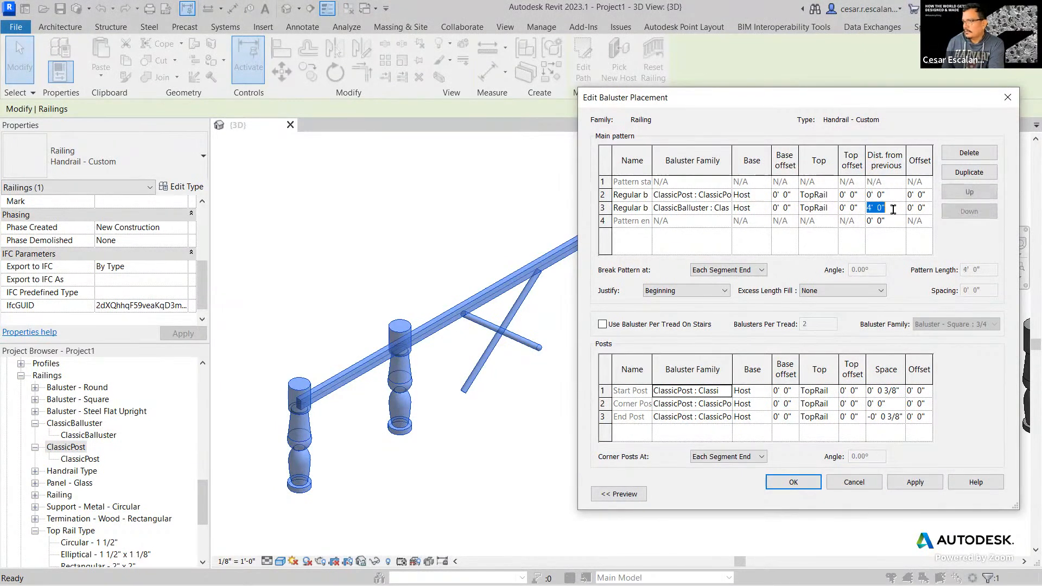
left_click(915, 483)
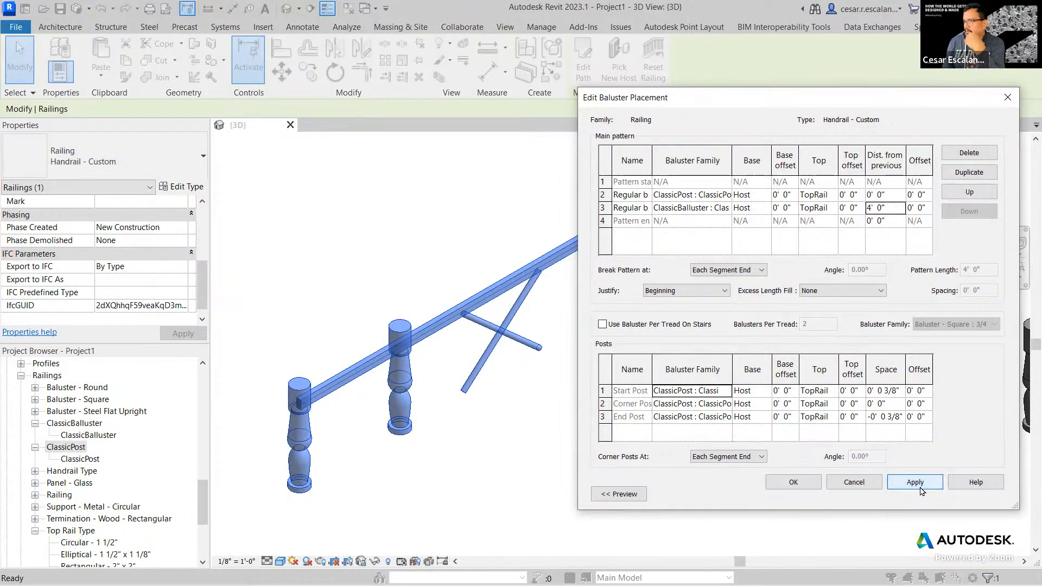
left_click(802, 484)
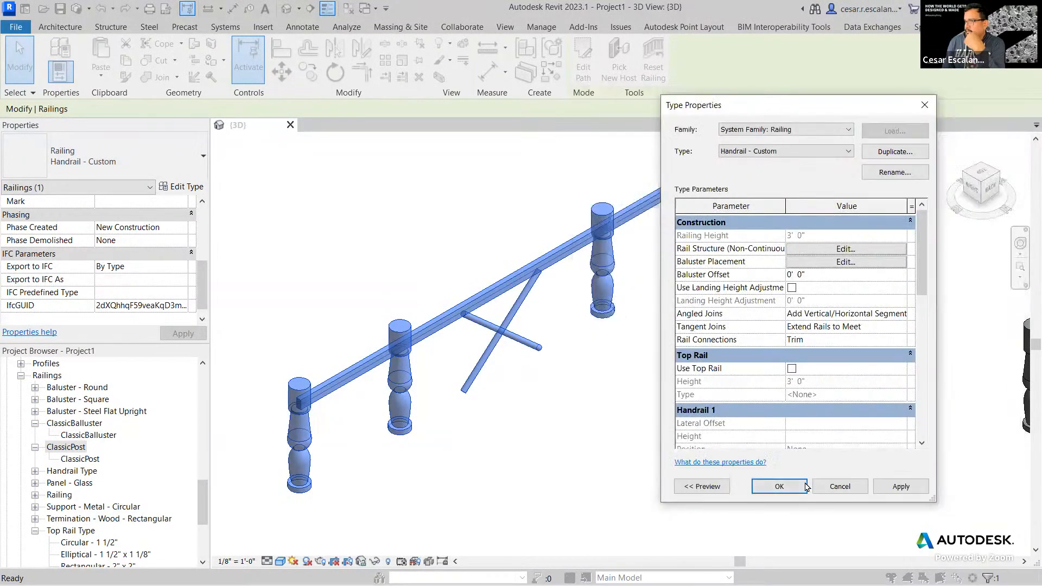
Step: Reopen the baluster placement and examine the main pattern's post and baluster distances and the pattern break options
left_click(850, 251)
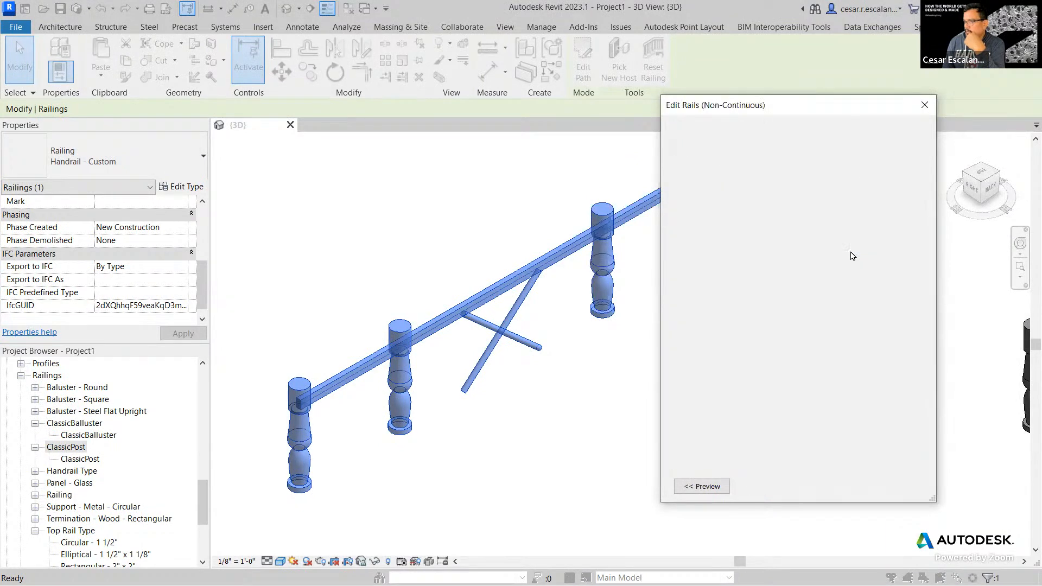
left_click(863, 476)
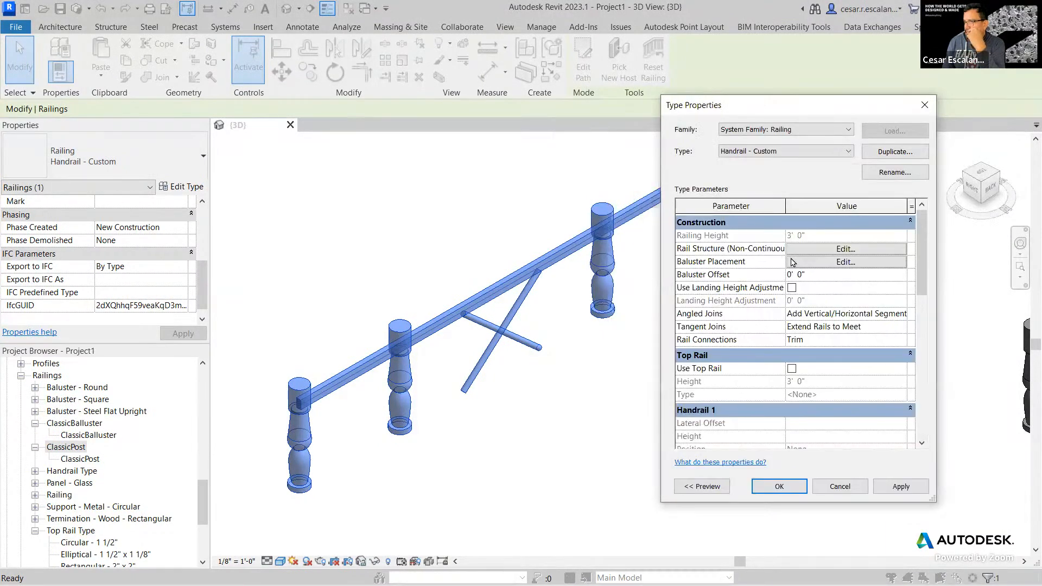
left_click(828, 264)
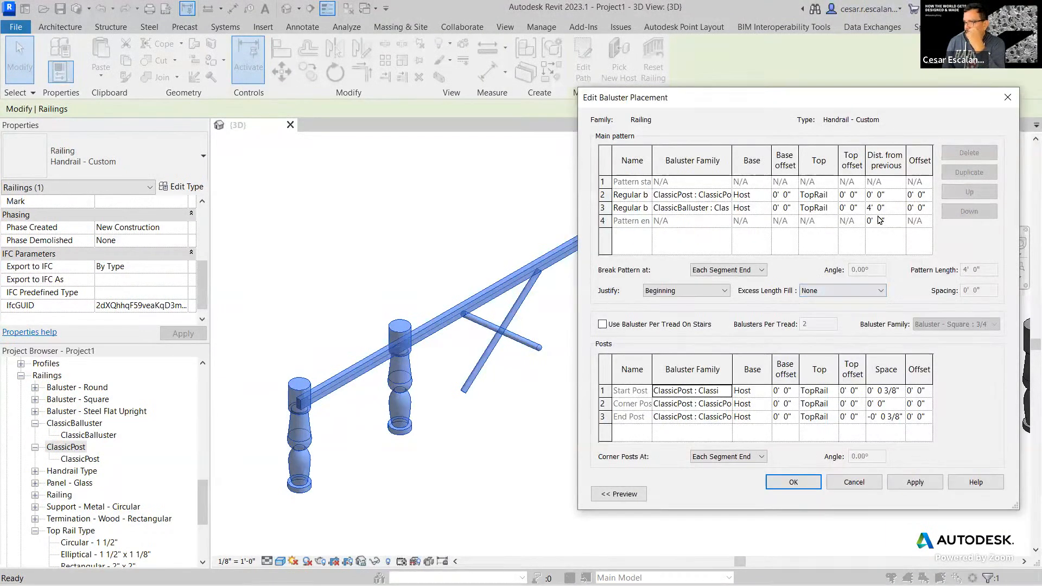
left_click(898, 195)
left_click_drag(899, 194, 833, 205)
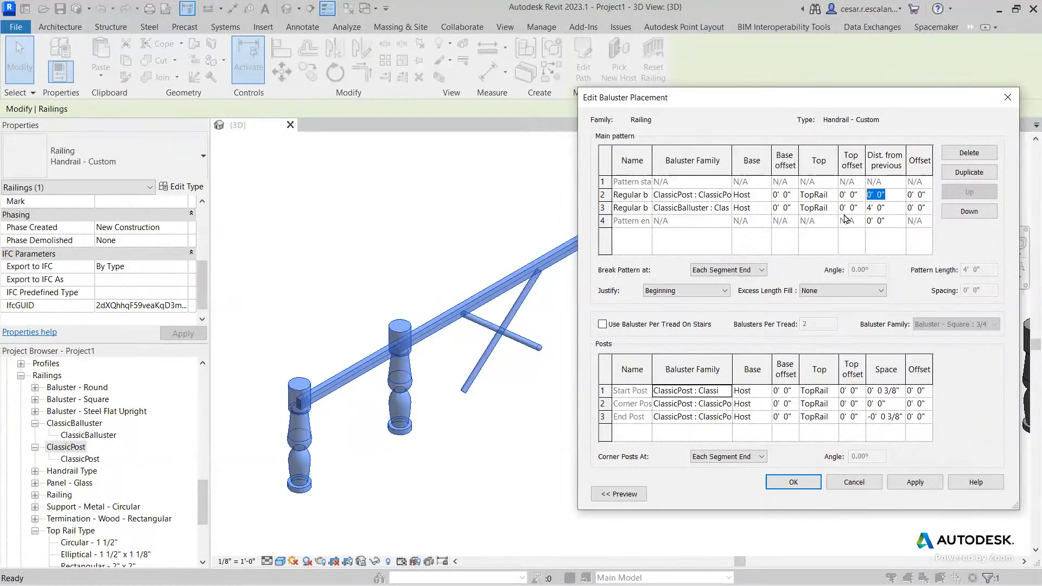
left_click(890, 211)
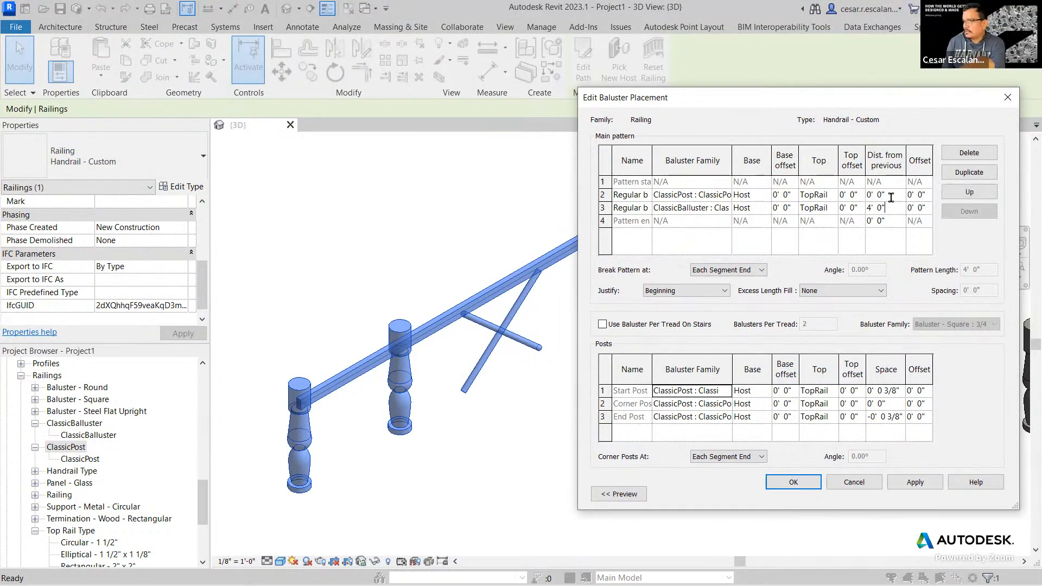
left_click(765, 270)
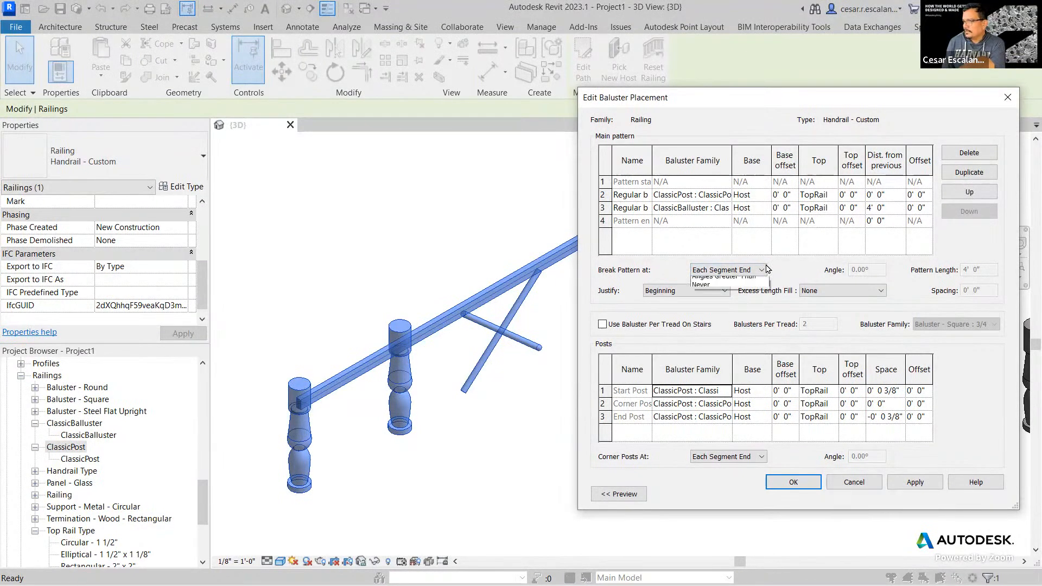
left_click(767, 269)
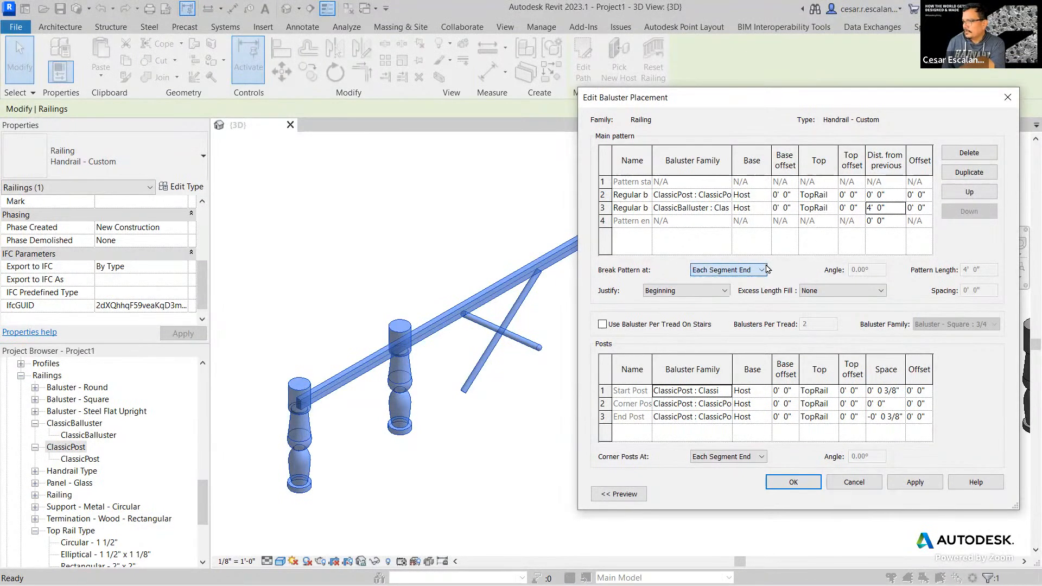
left_click(879, 196)
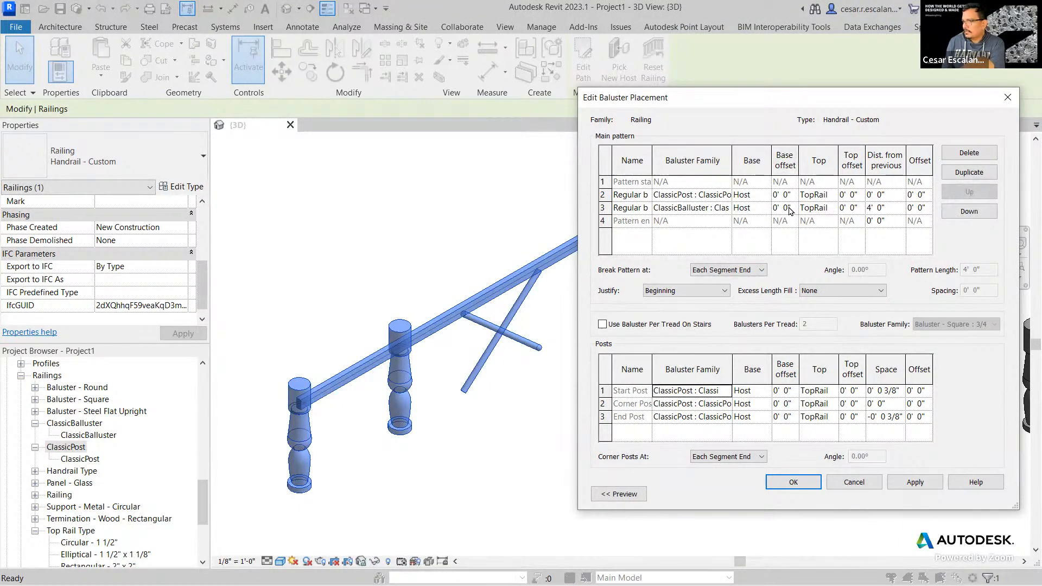
Step: Try a 2' distance from previous for the main pattern's ClassicBalluster row and apply it to the railing type
left_click(882, 208)
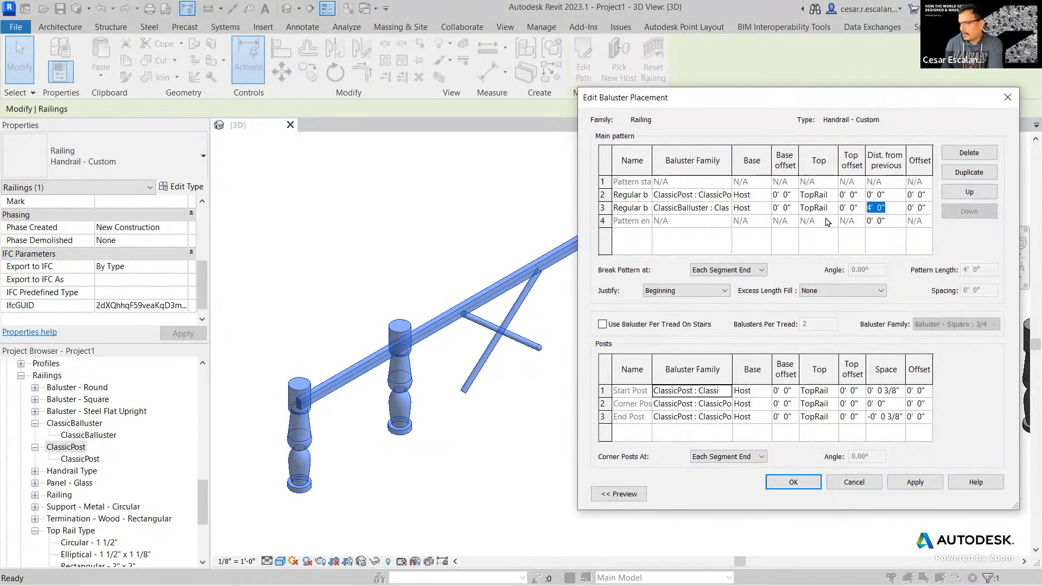
type("2")
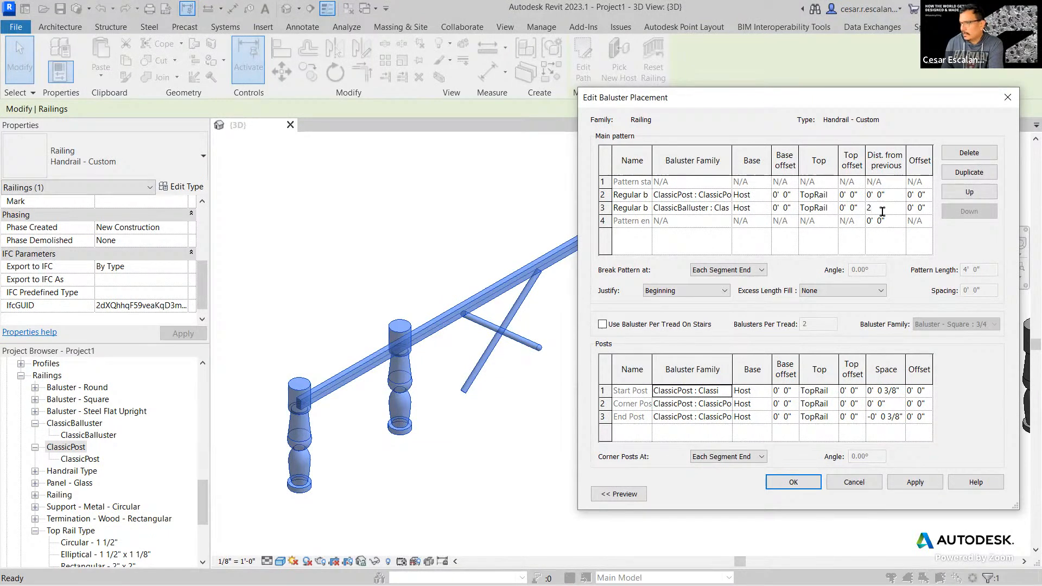
left_click(915, 482)
left_click(812, 488)
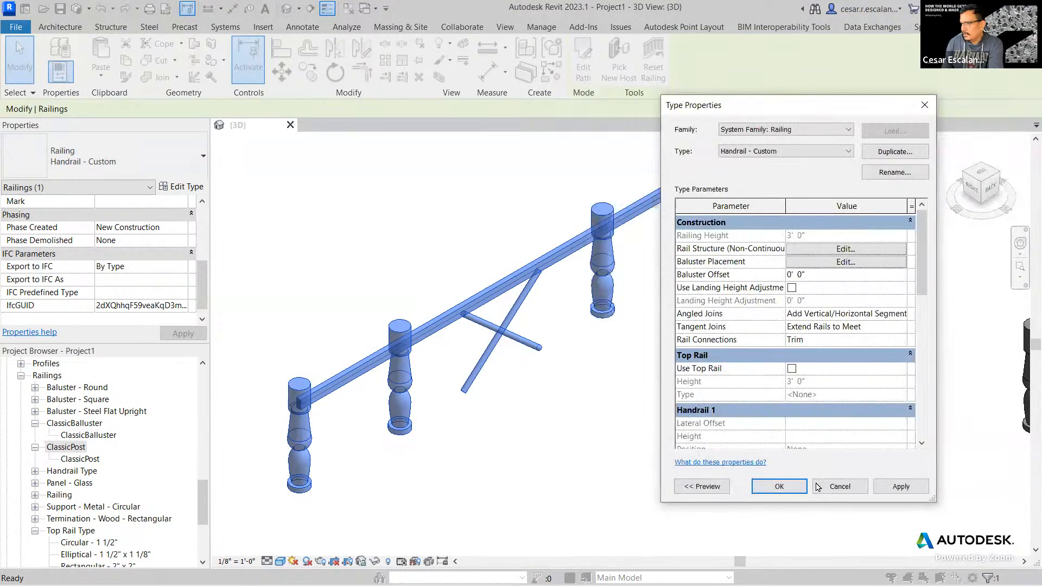
left_click(892, 487)
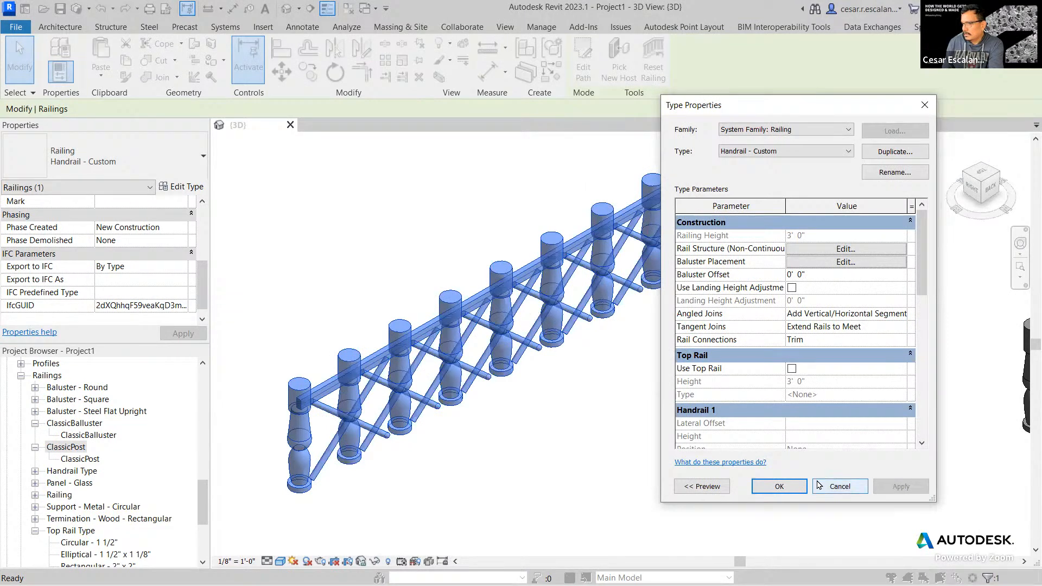
Step: Check the rail structure, then try a 4' distance from previous for the main pattern's ClassicBalluster row
left_click(845, 249)
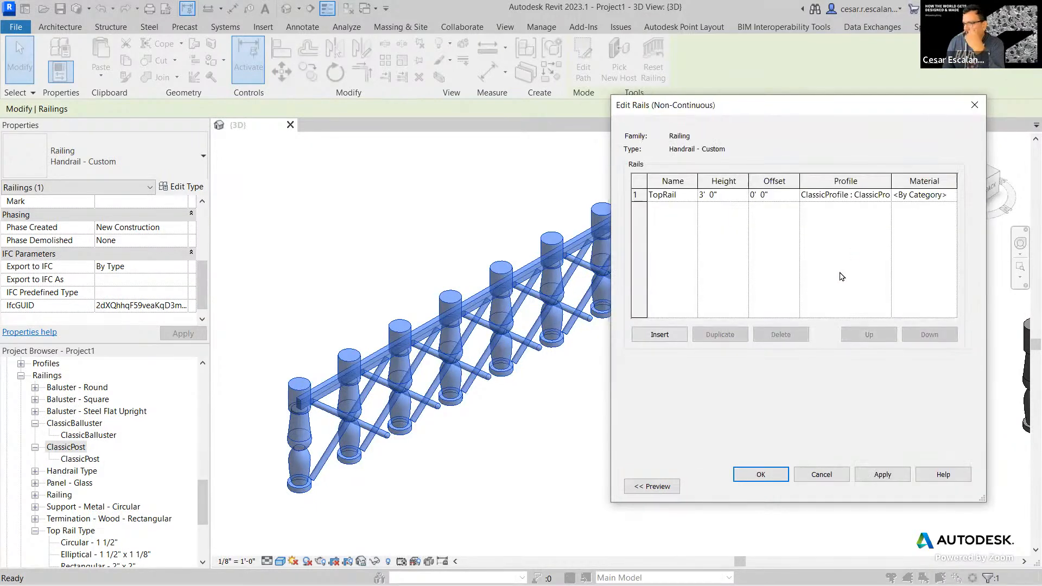
left_click(821, 474)
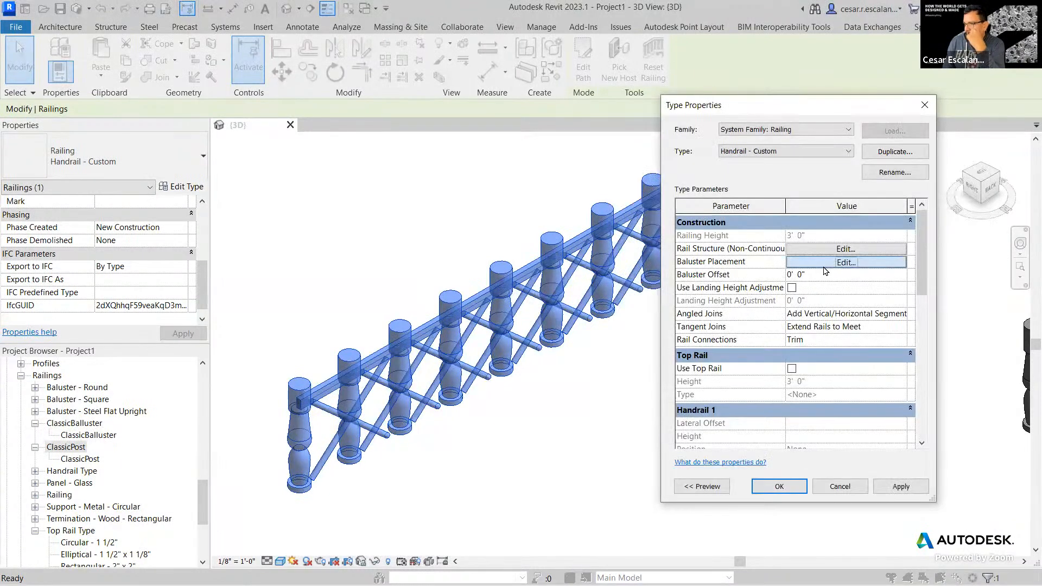
left_click(845, 262)
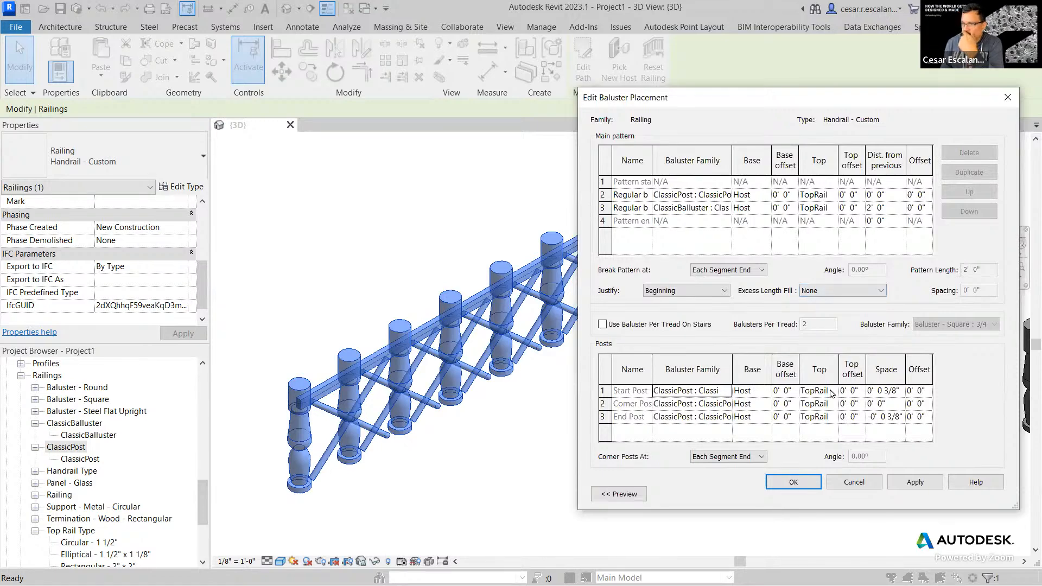
left_click(888, 208)
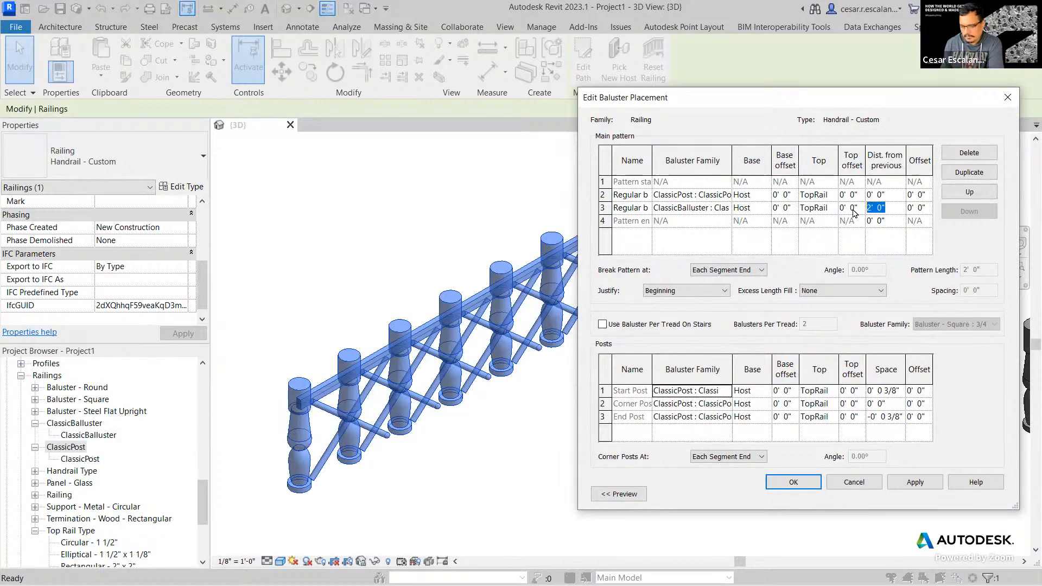
type("4")
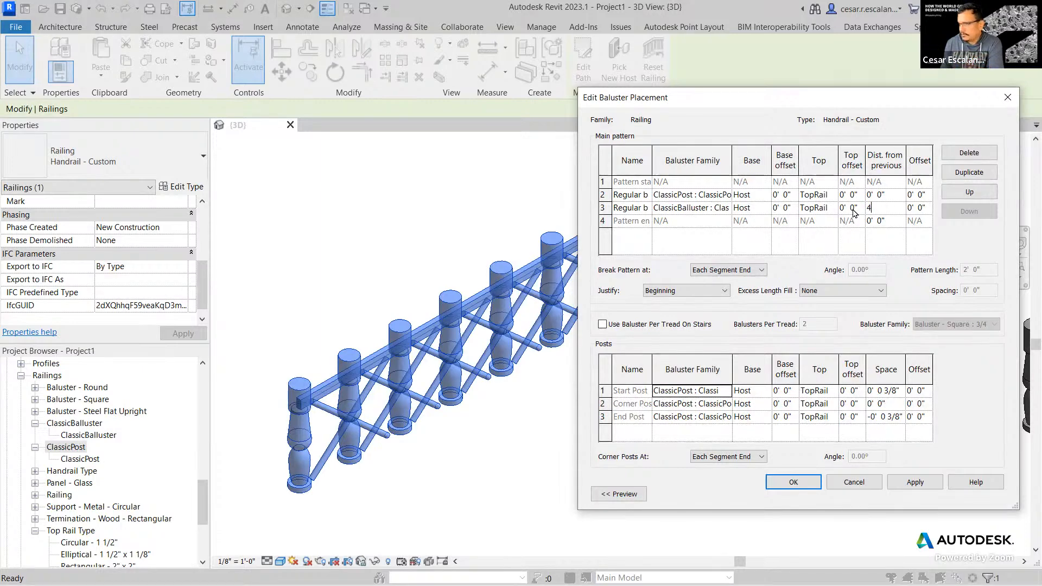
left_click(915, 482)
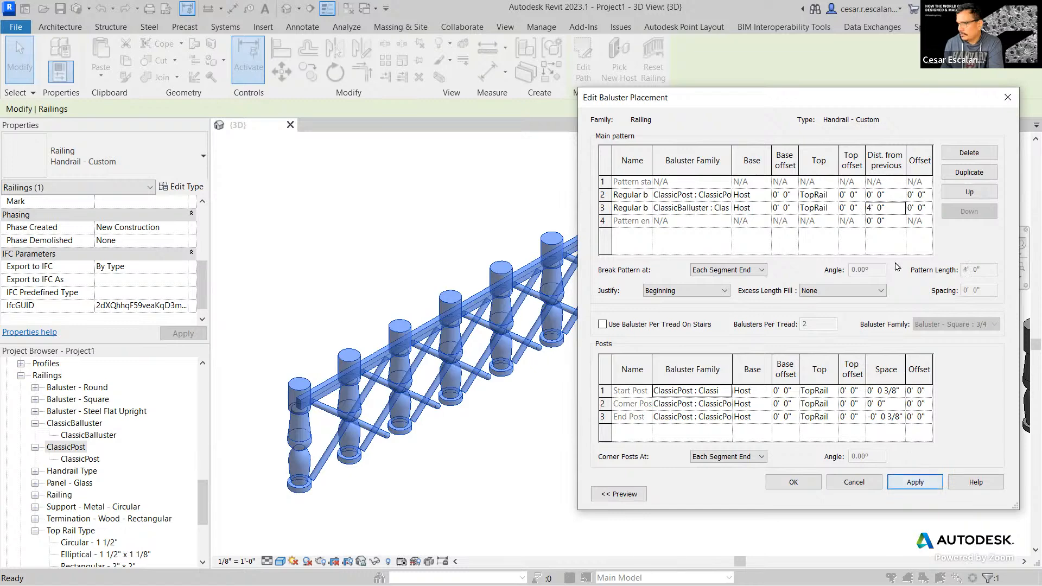
Step: Set the distance from previous to 2' for both the ClassicPost and ClassicBalluster rows of the main pattern and accept the railing type changes
left_click(893, 193)
left_click_drag(893, 194, 867, 194)
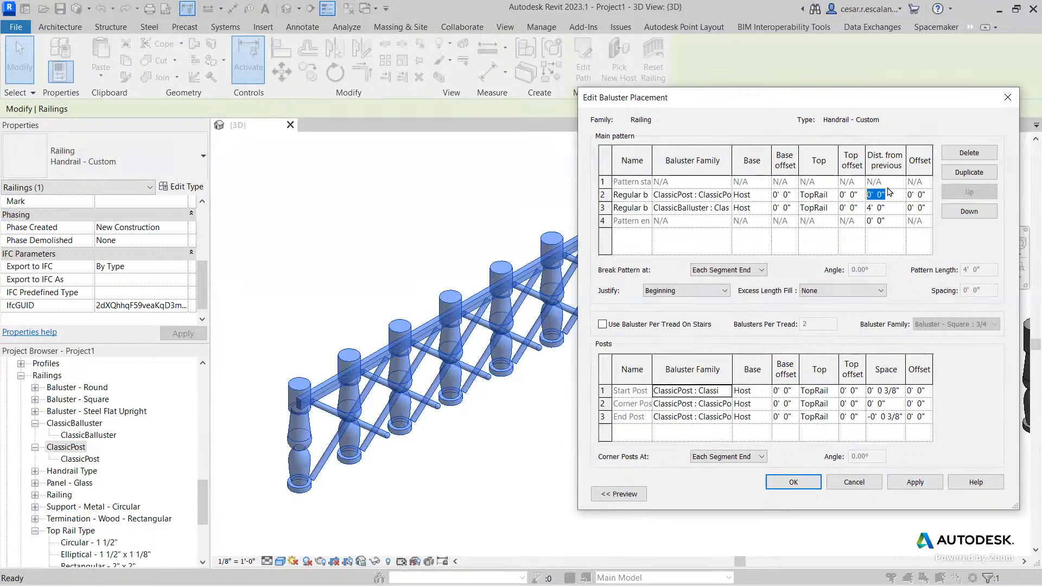
type("2")
left_click(897, 209)
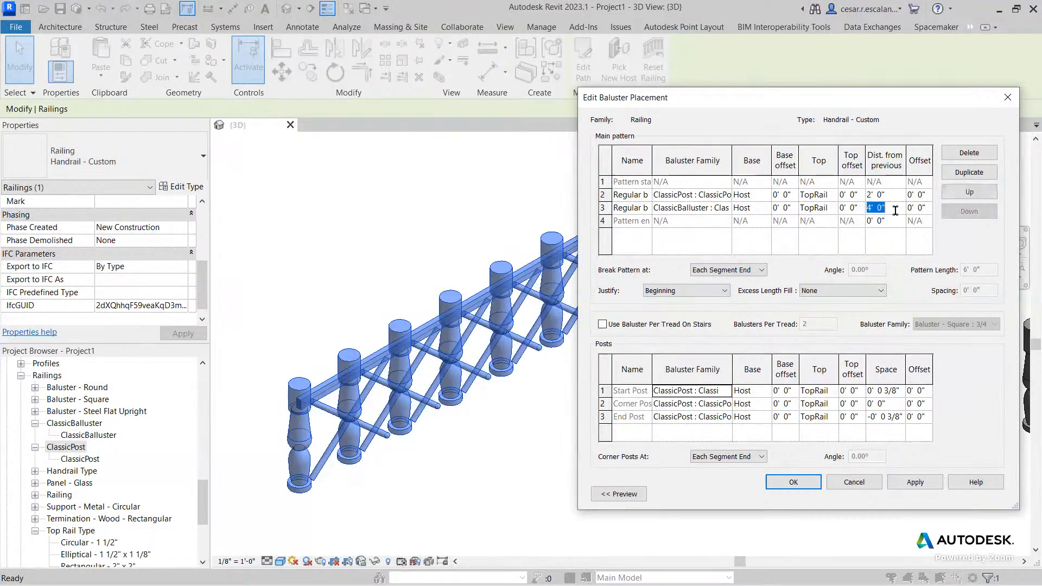
type("2")
left_click(898, 196)
left_click(917, 482)
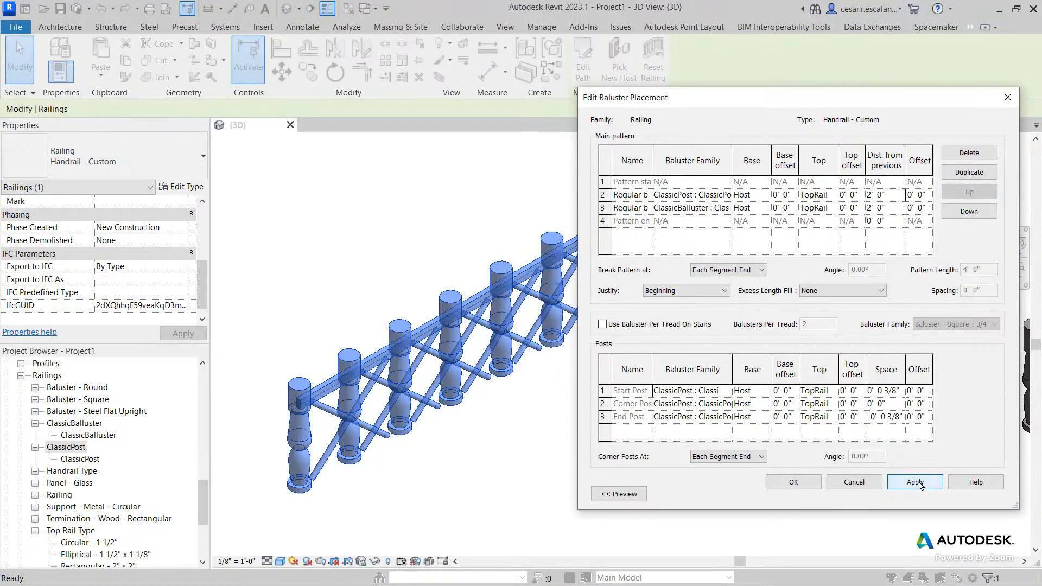
left_click(793, 482)
left_click(905, 483)
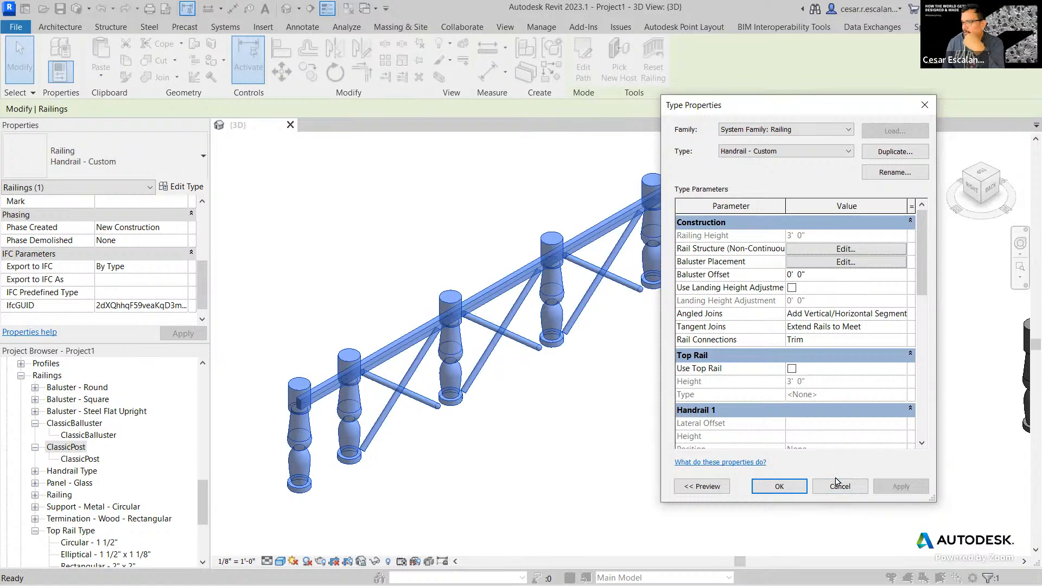
left_click(780, 486)
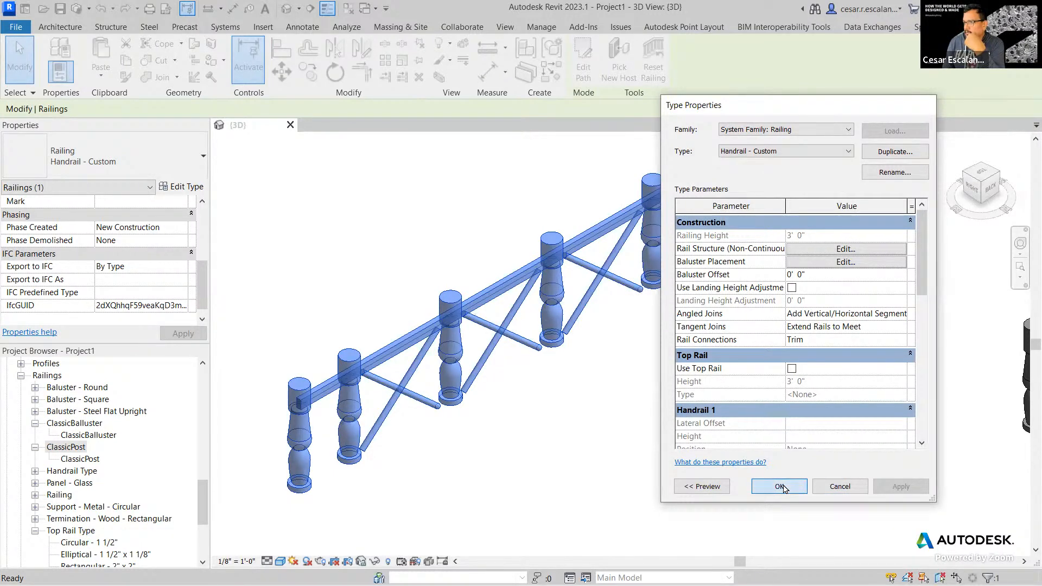
Step: Examine the post and baluster spacing along the straight and angled railings in the 3D view, especially at the railing ends
left_click(517, 403)
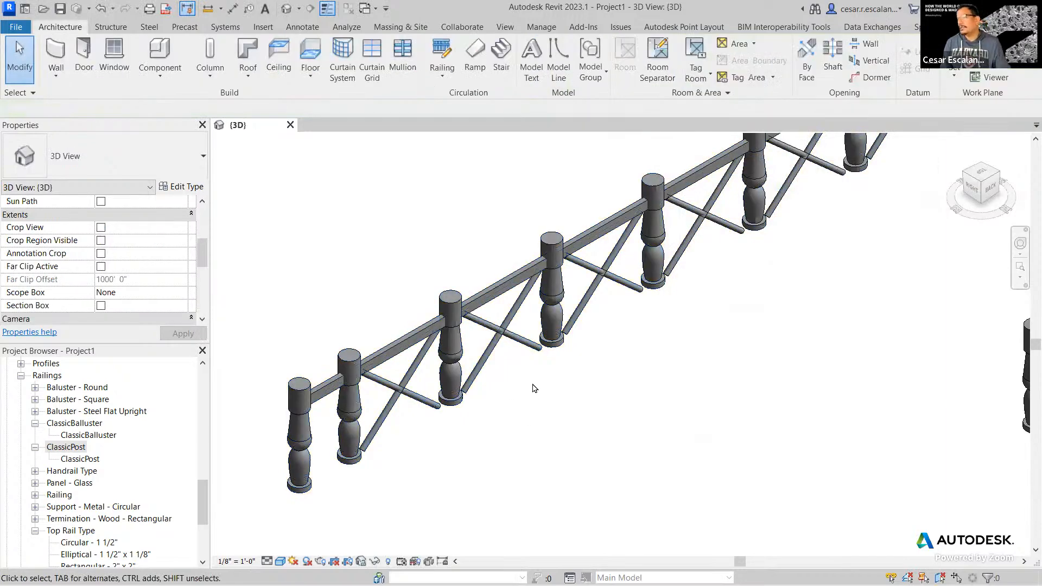
scroll(555, 379, "down", 2)
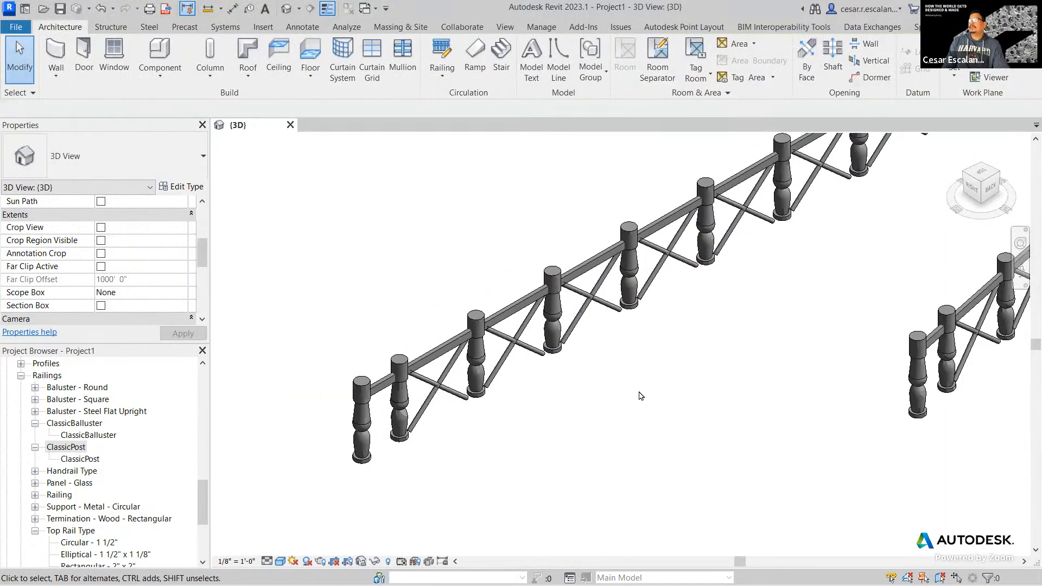
scroll(639, 394, "down", 2)
middle_click_drag(715, 391, 585, 470)
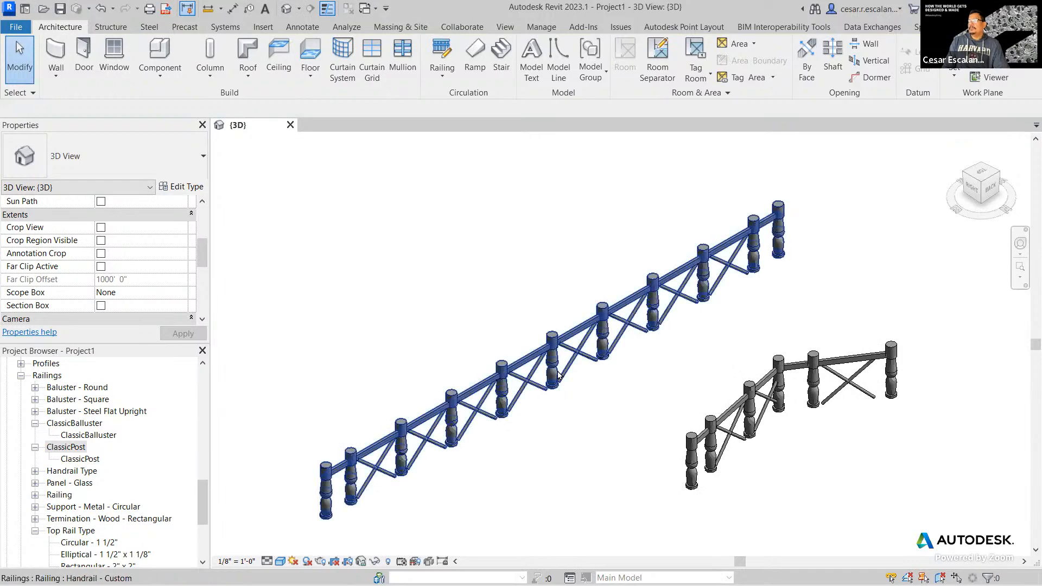
left_click(529, 389)
middle_click_drag(516, 437, 490, 444, "shift")
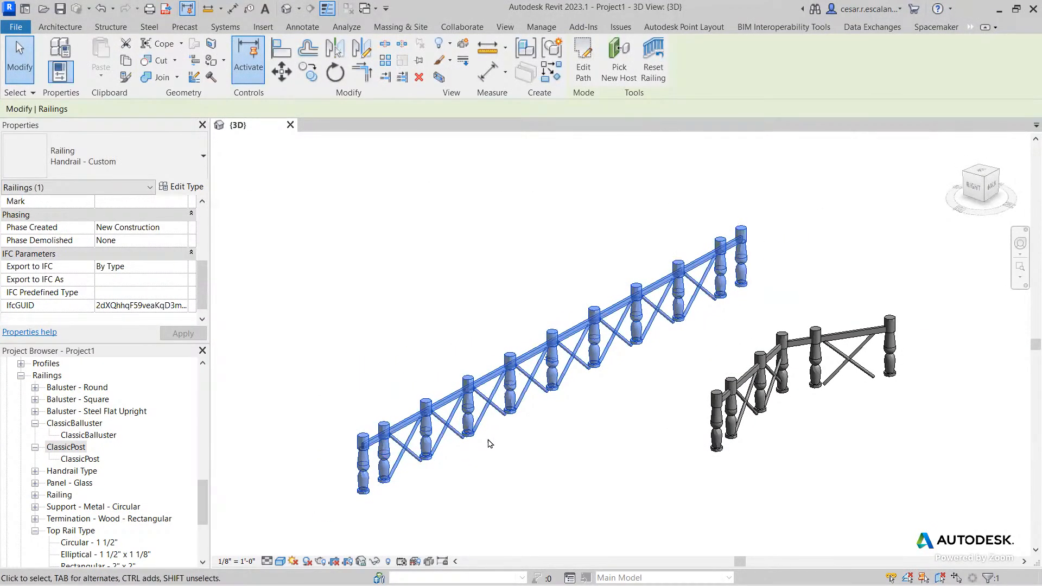
middle_click_drag(753, 293, 651, 333, "shift")
scroll(454, 458, "up", 4)
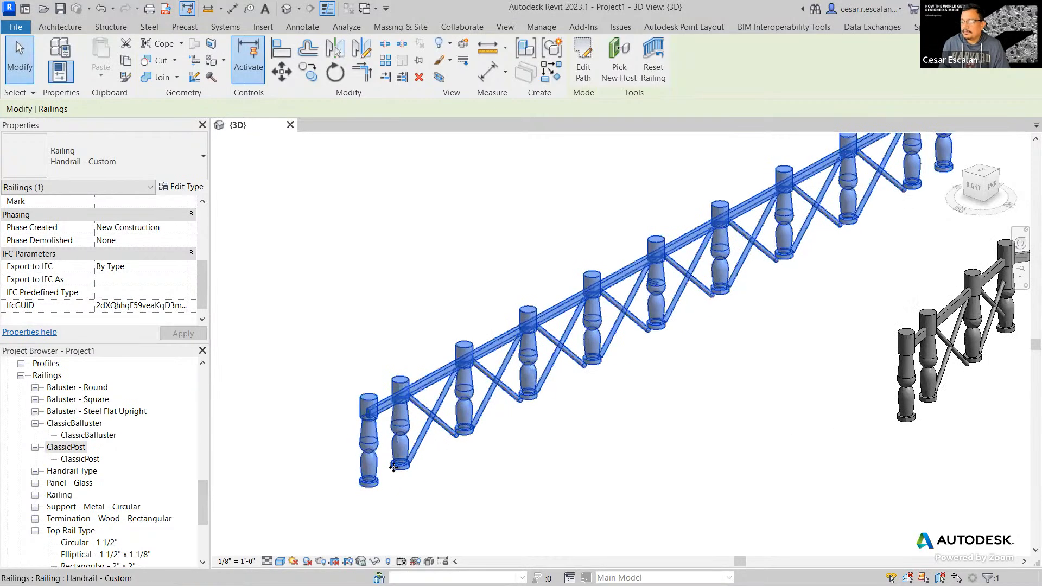
Step: Try the Spread Pattern To Fit justification in the straight railing's baluster placement and accept the railing type changes
left_click(182, 187)
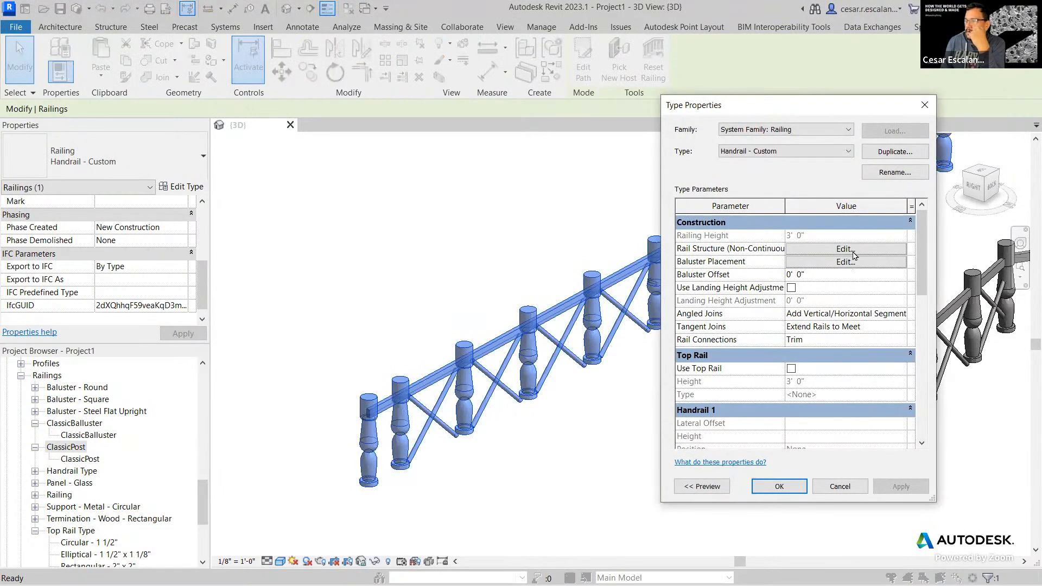
left_click(845, 262)
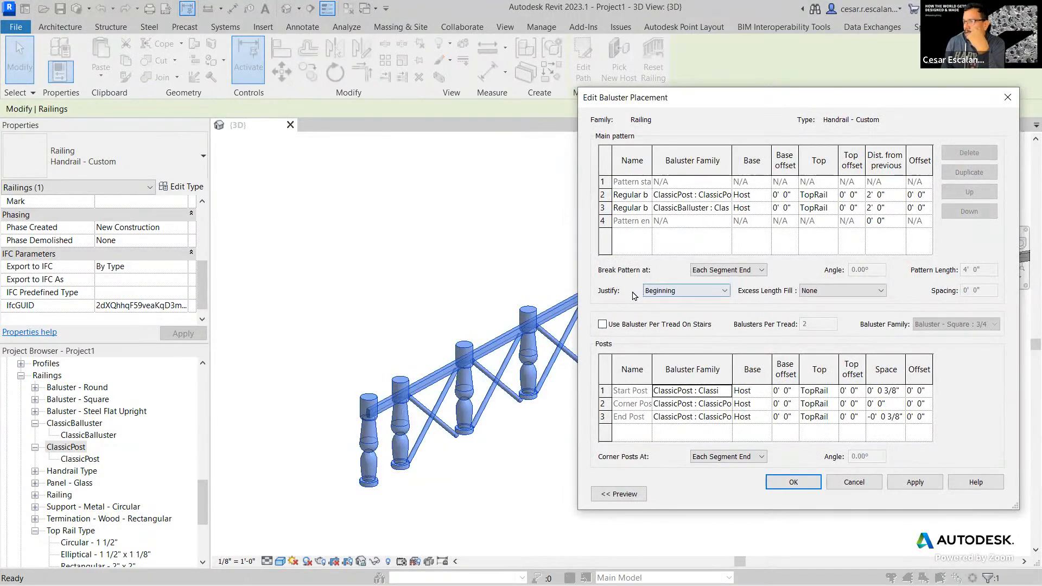
left_click(685, 292)
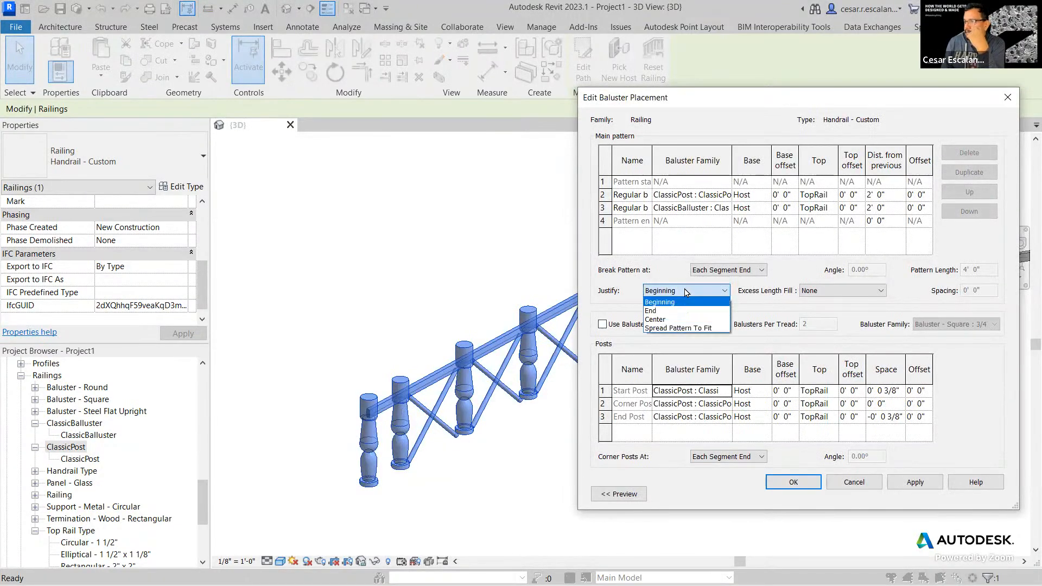
left_click(700, 329)
left_click(922, 482)
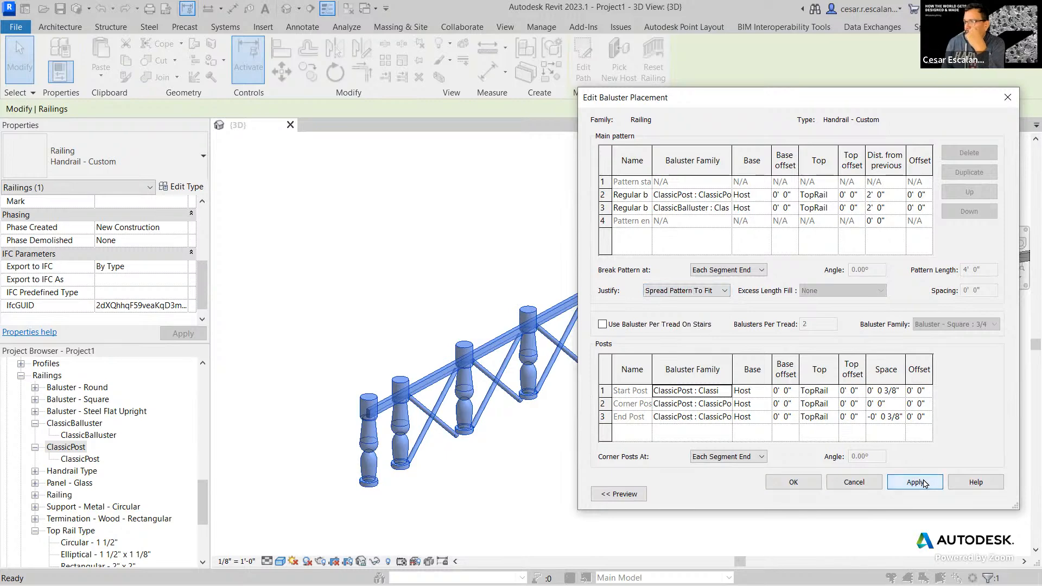
left_click(792, 482)
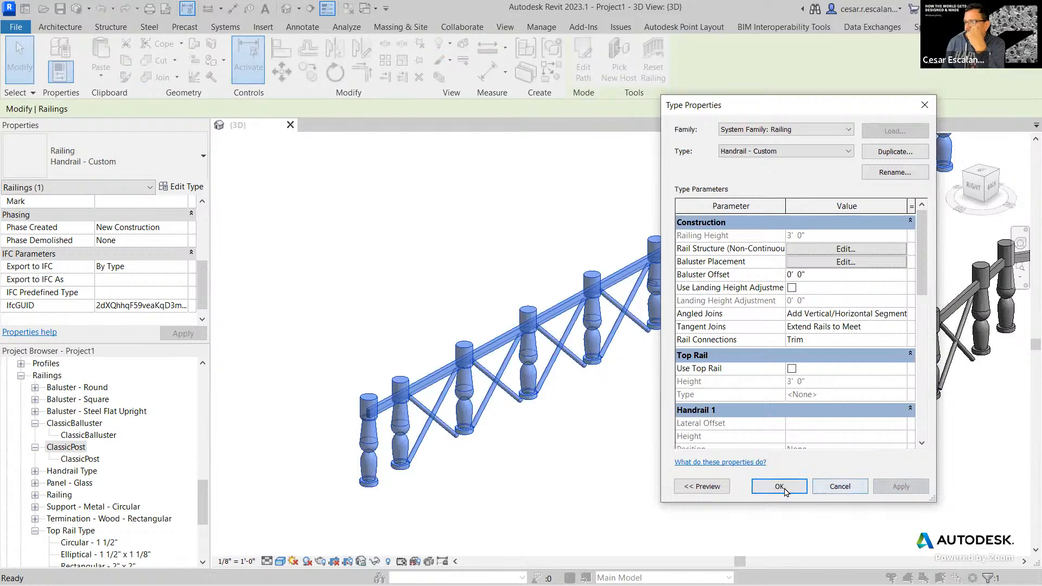
left_click(780, 486)
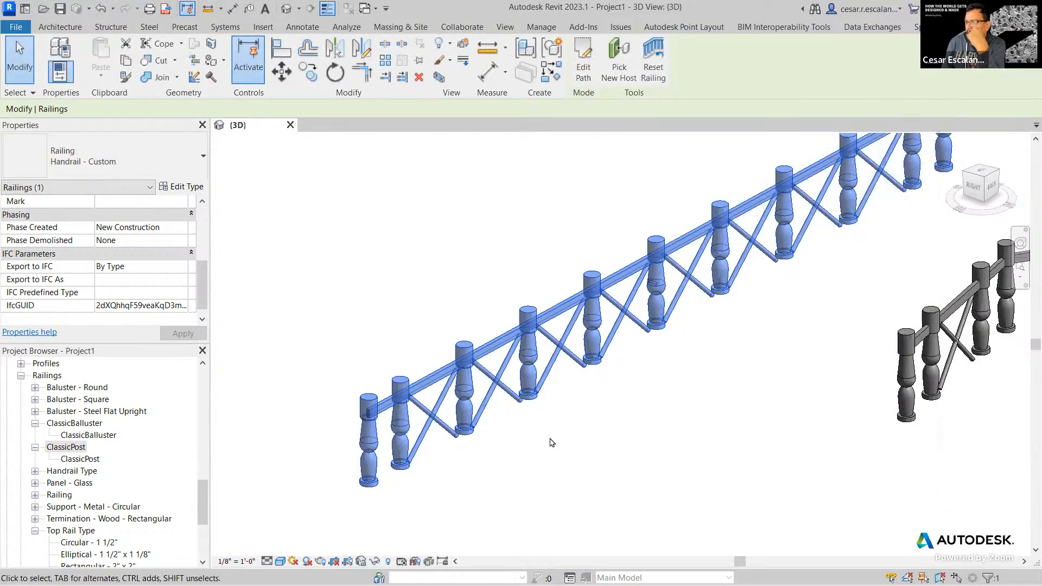
left_click(552, 442)
scroll(597, 380, "down", 2)
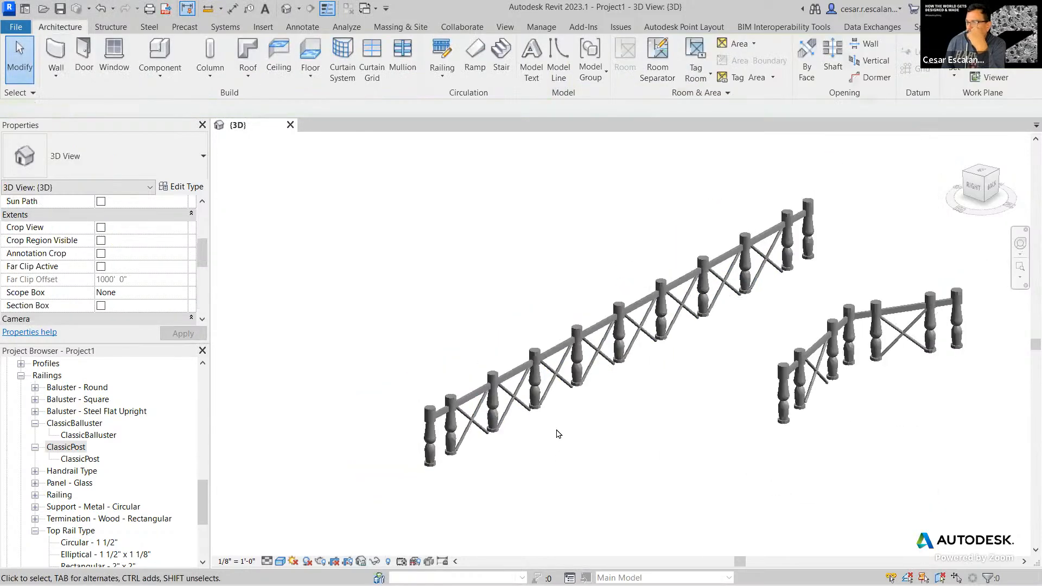
Step: Reopen the straight railing's baluster placement, review the pattern justification options, and reapply Spread Pattern To Fit
left_click(599, 342)
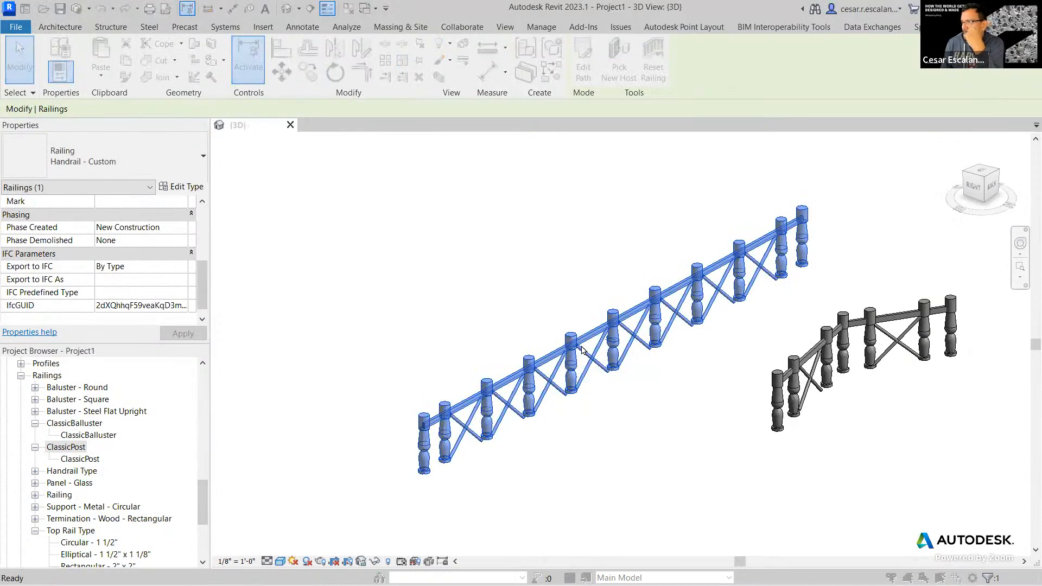
left_click(817, 264)
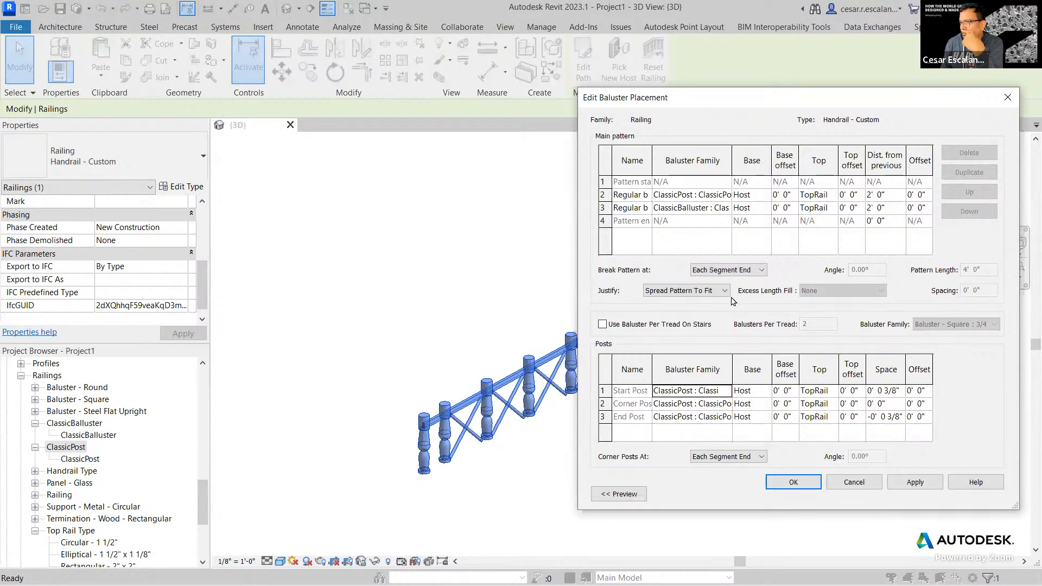
left_click(724, 292)
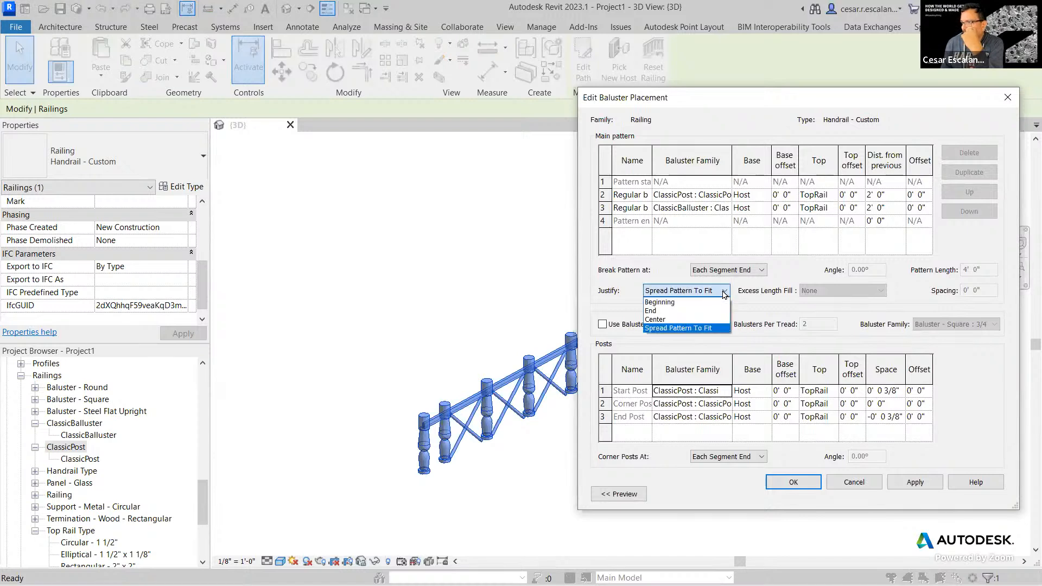
left_click(724, 292)
left_click(724, 292)
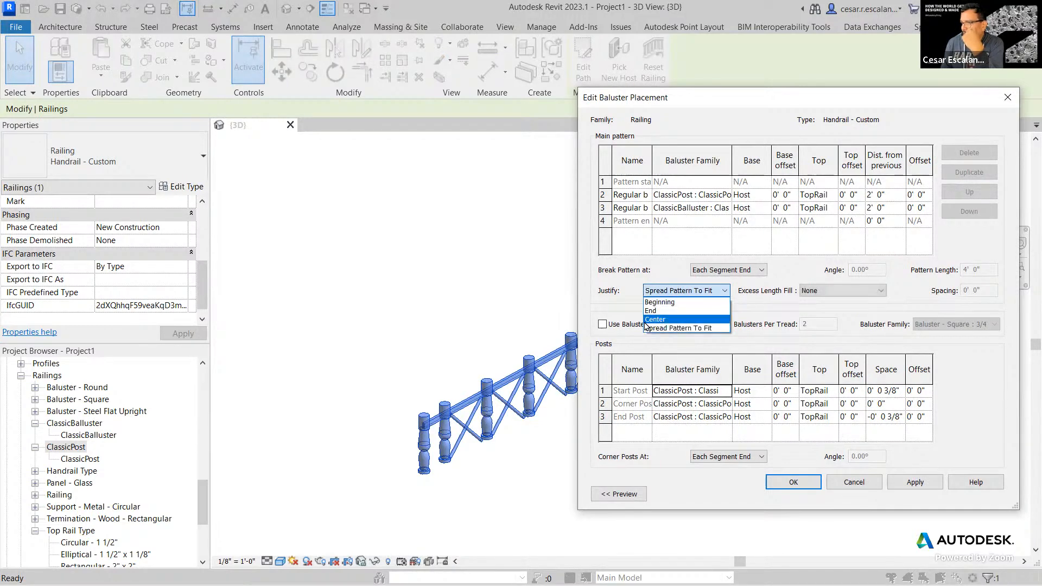
left_click(663, 328)
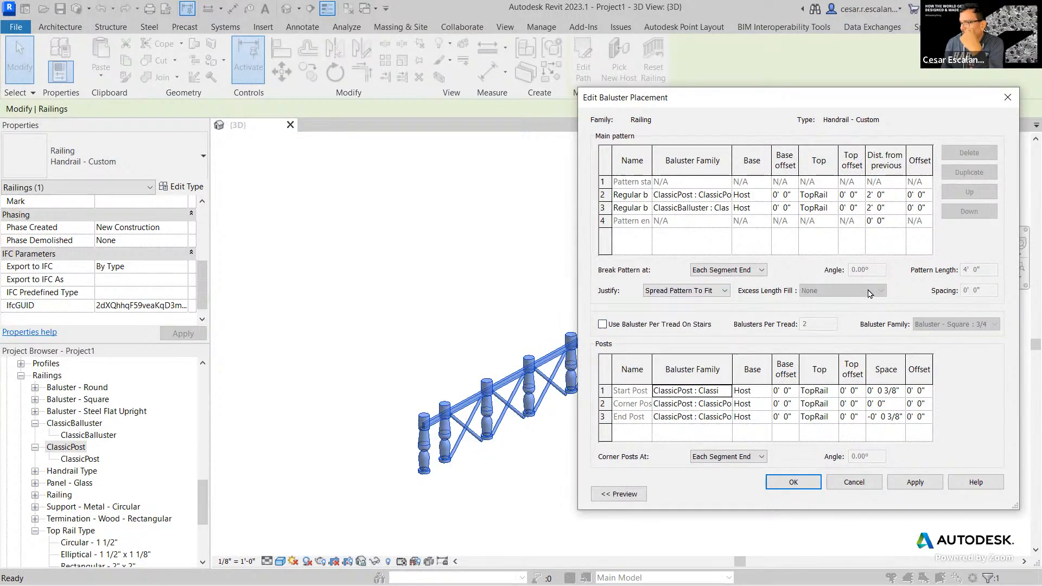
left_click(914, 482)
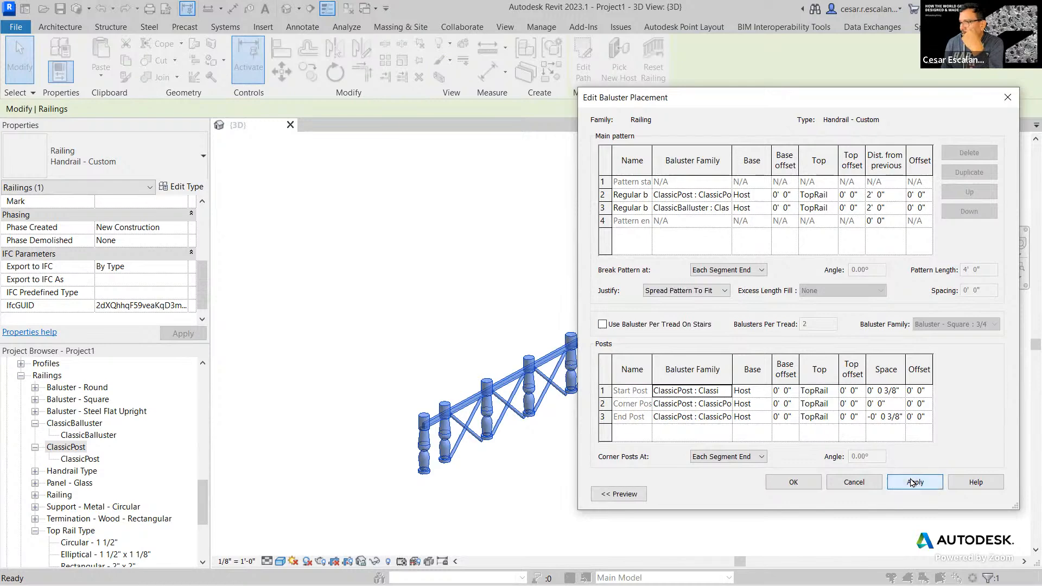
Step: Set the main pattern's justification to End and accept the railing type changes
left_click(724, 290)
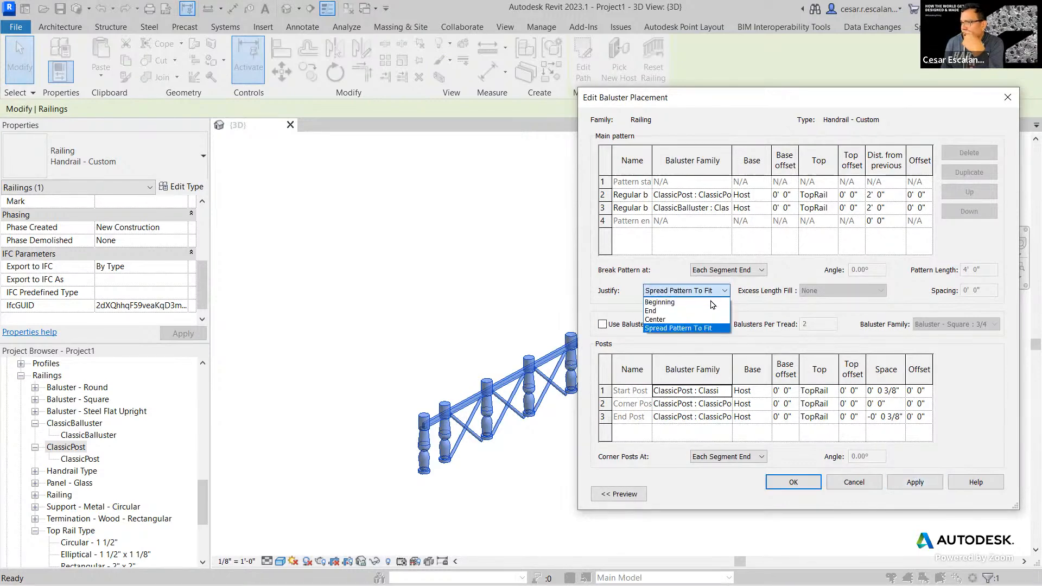
left_click(673, 313)
left_click(920, 485)
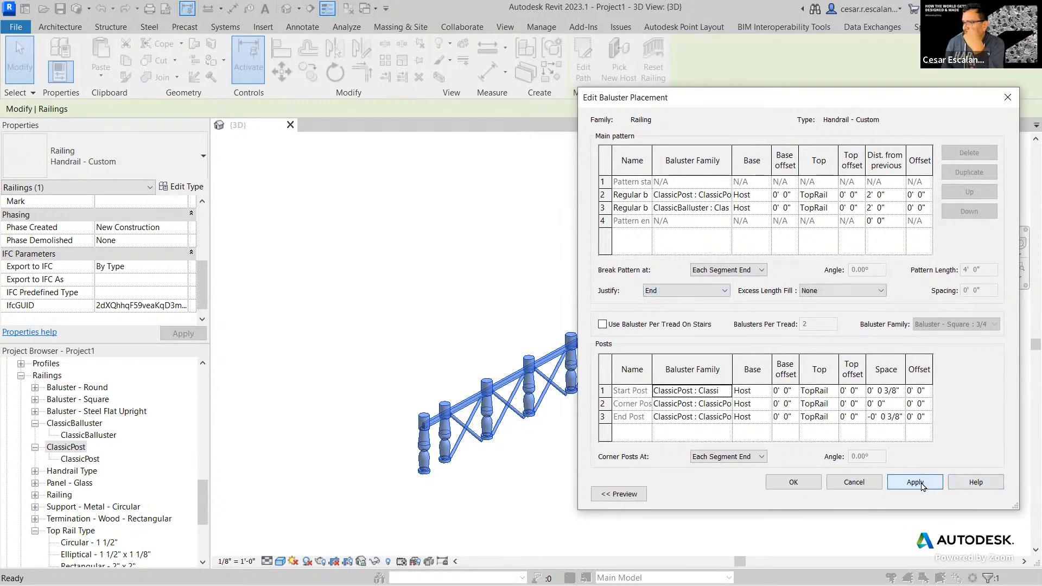
left_click(803, 489)
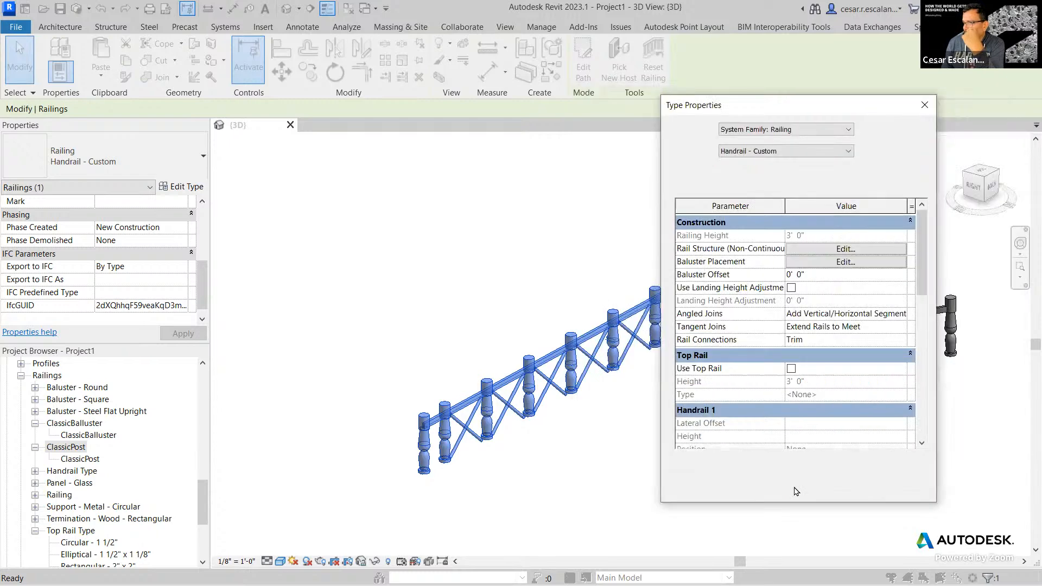
left_click(780, 486)
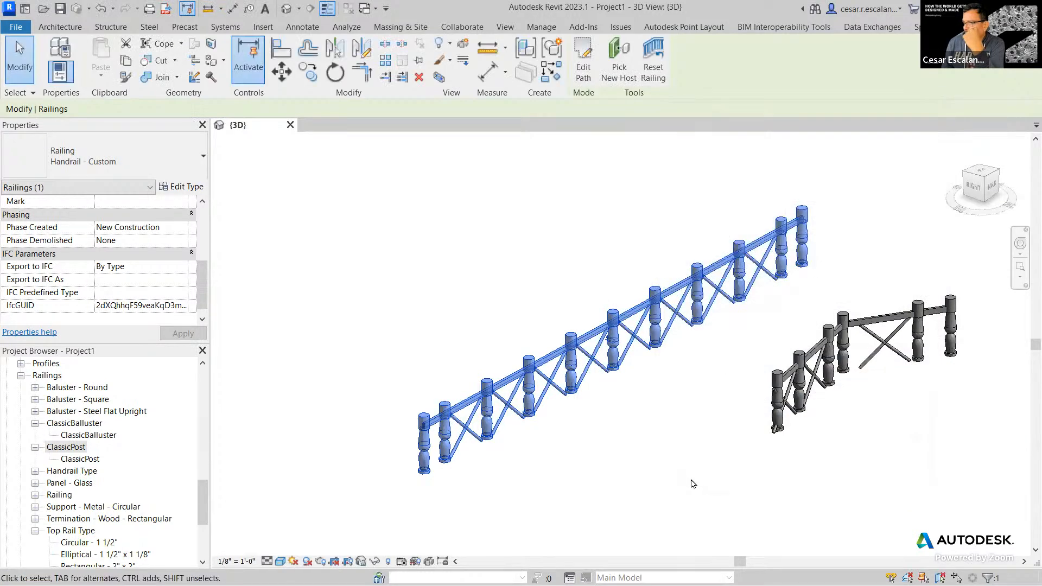
left_click(634, 437)
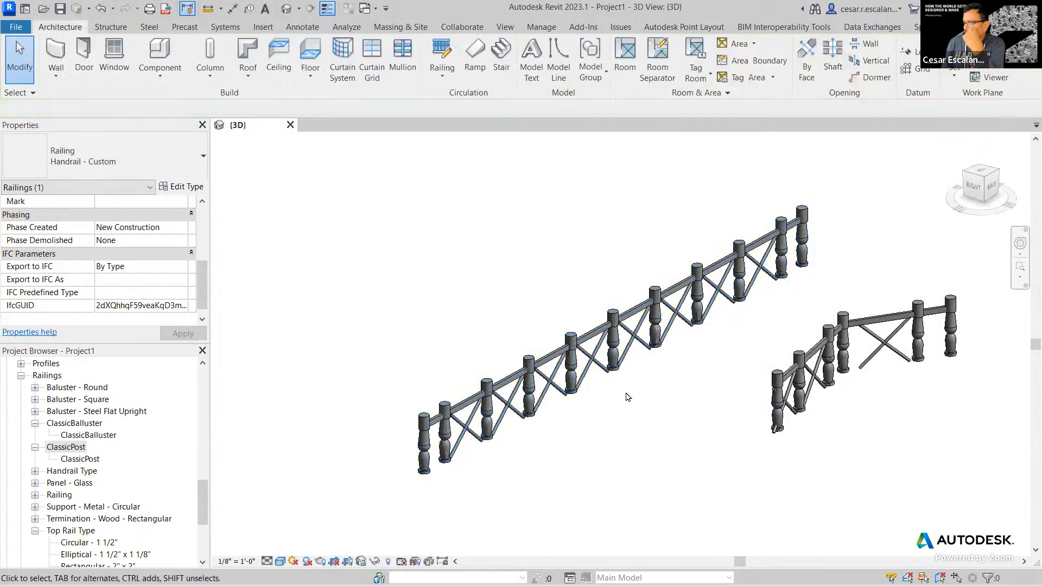
Step: Reopen the straight railing's baluster placement settings and set the main pattern justification to Spread Pattern To Fit
left_click(623, 346)
left_click(181, 186)
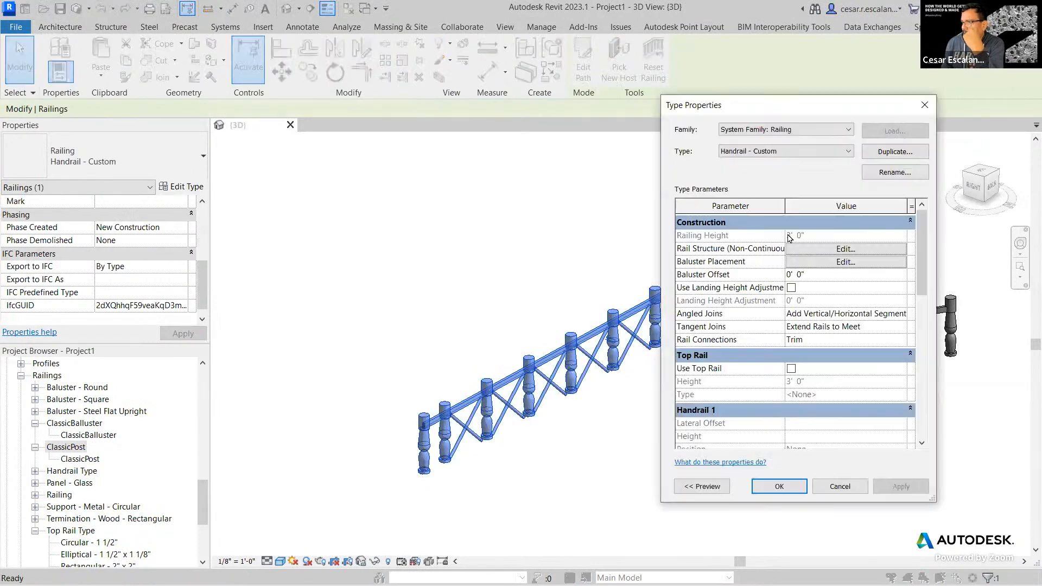
left_click(854, 266)
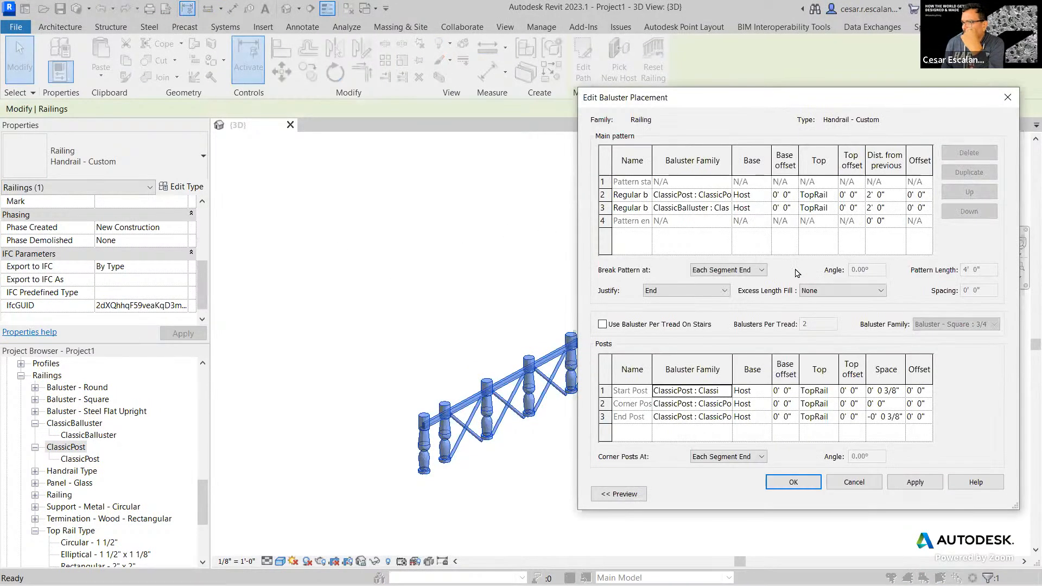
left_click(709, 291)
left_click(681, 328)
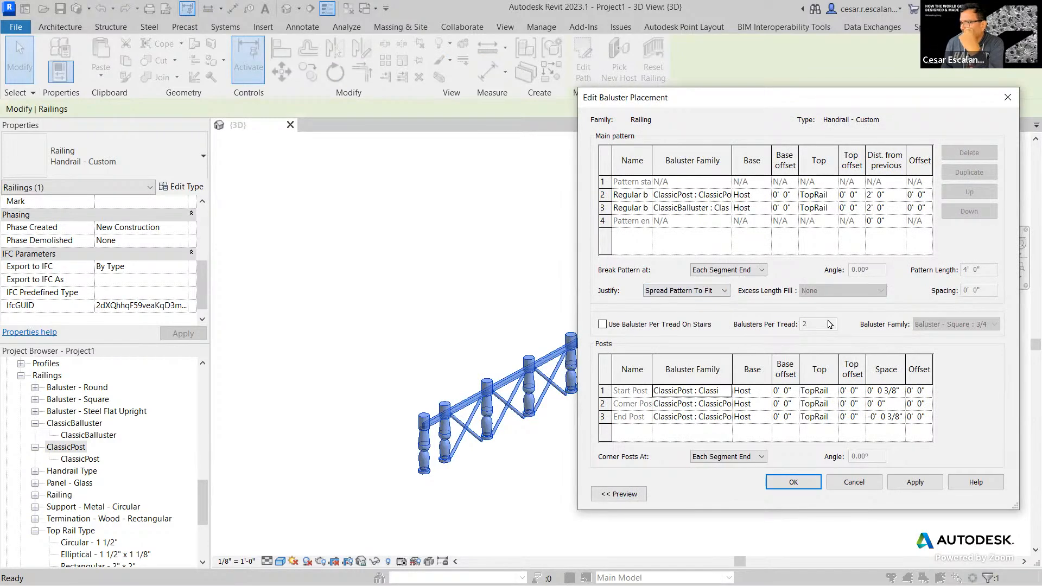
Step: Try the Beginning justification, check the Excess Length Fill options, and switch the justification back to Spread Pattern To Fit
left_click(724, 293)
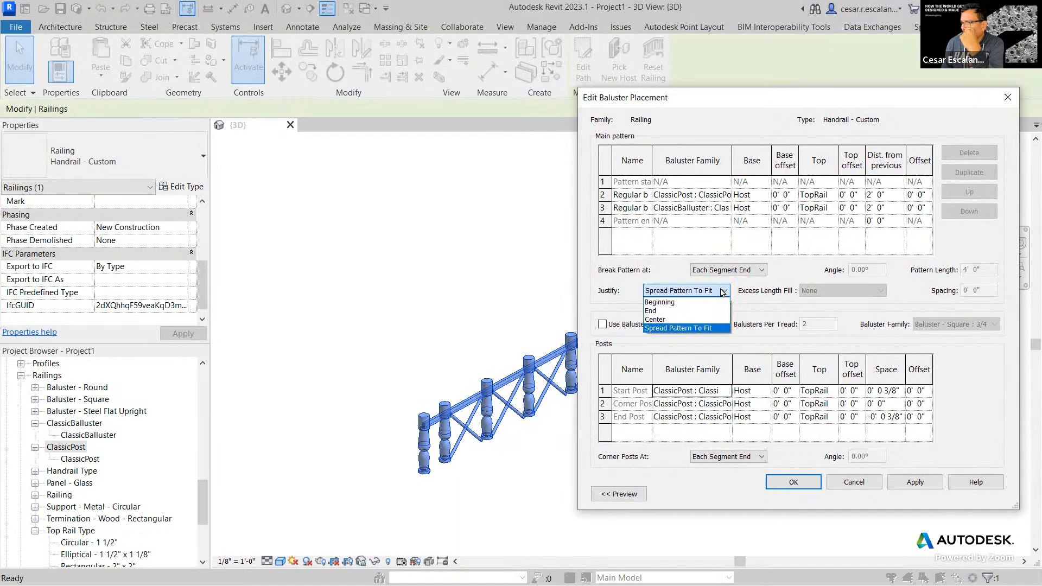
left_click(659, 302)
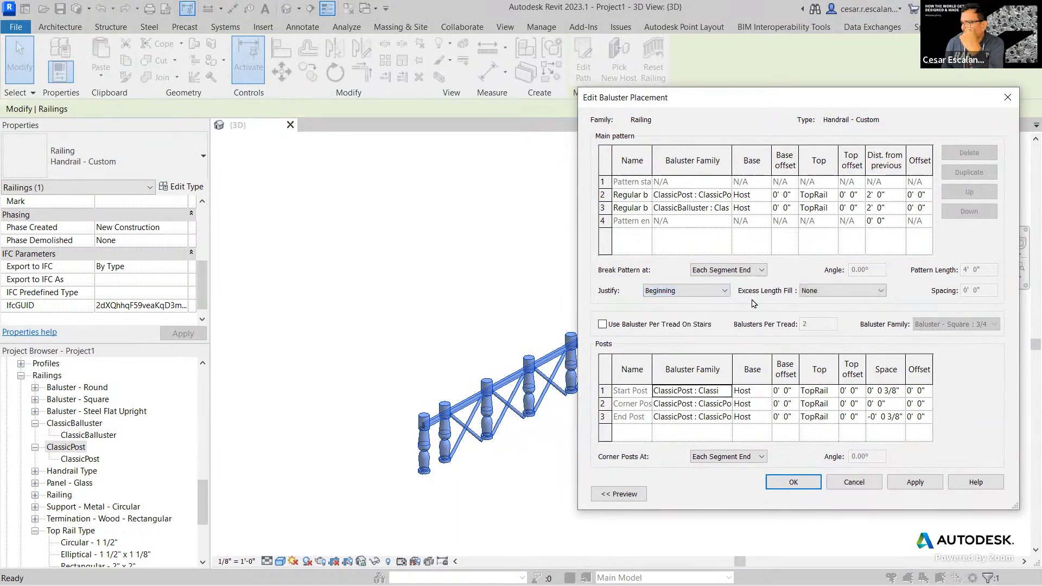
left_click(852, 291)
left_click(723, 290)
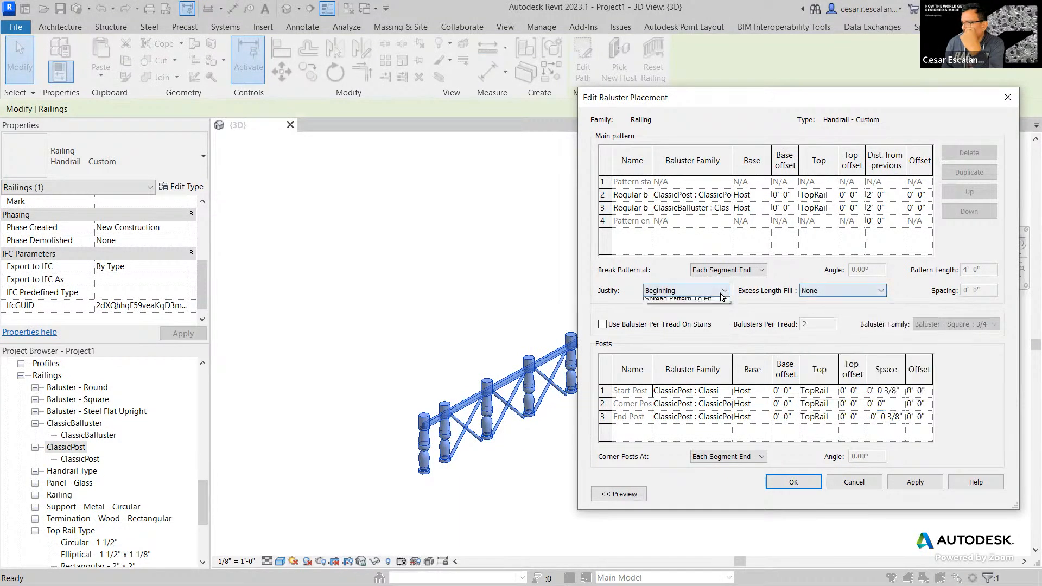
left_click(723, 291)
left_click(679, 330)
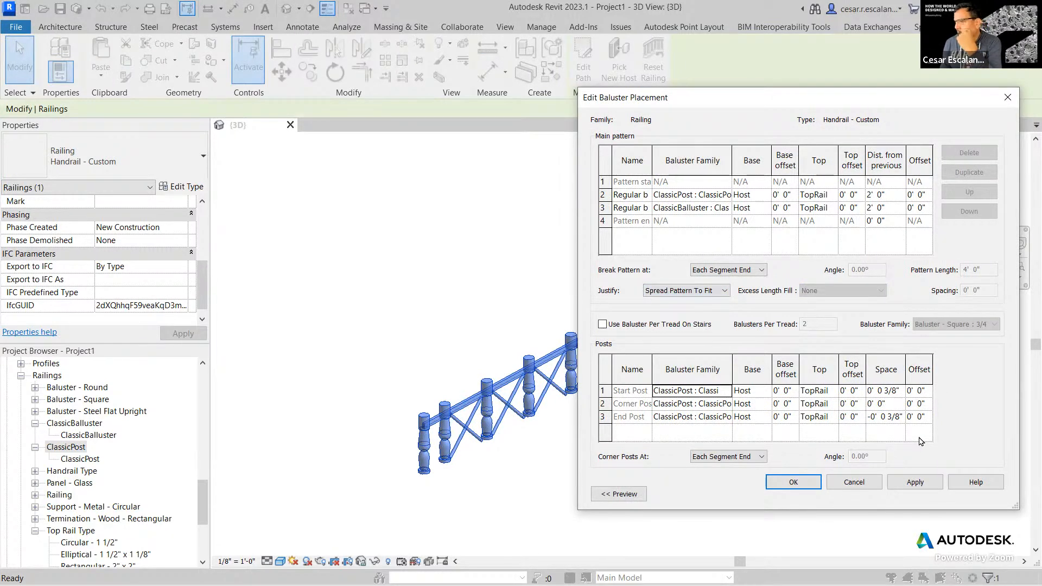
Step: Apply the baluster placement settings and accept the Handrail - Custom type changes
left_click(929, 482)
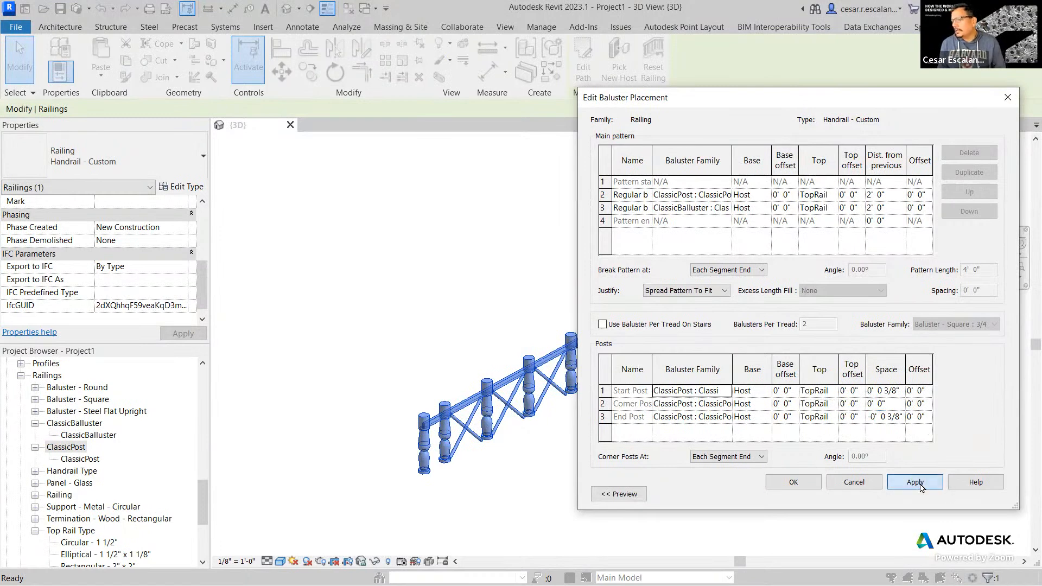
left_click(792, 482)
left_click(757, 487)
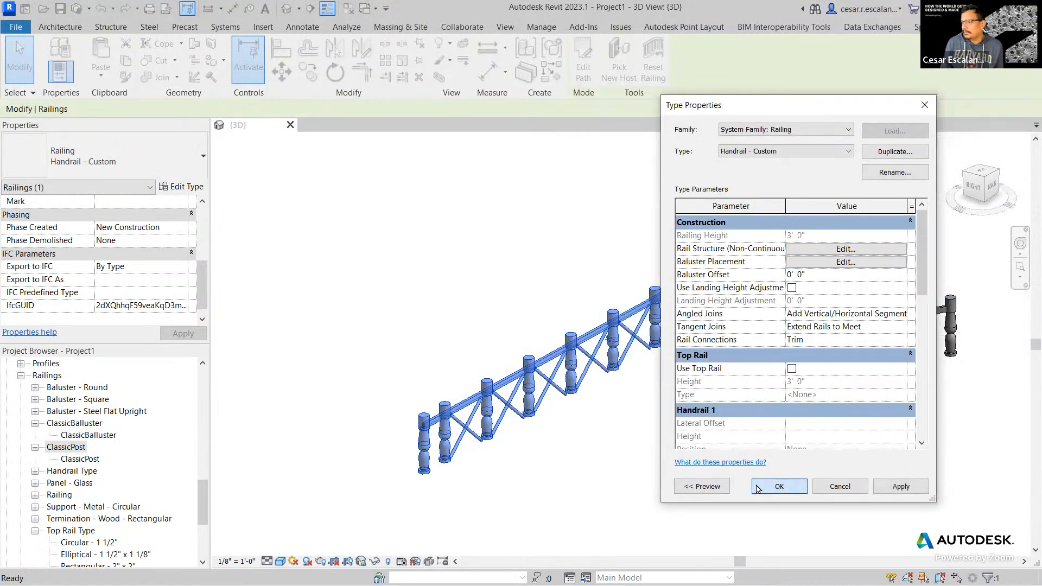
Step: Examine how the posts and balusters are spaced along the straight and angled railings, including at their ends
scroll(719, 409, "up", 4)
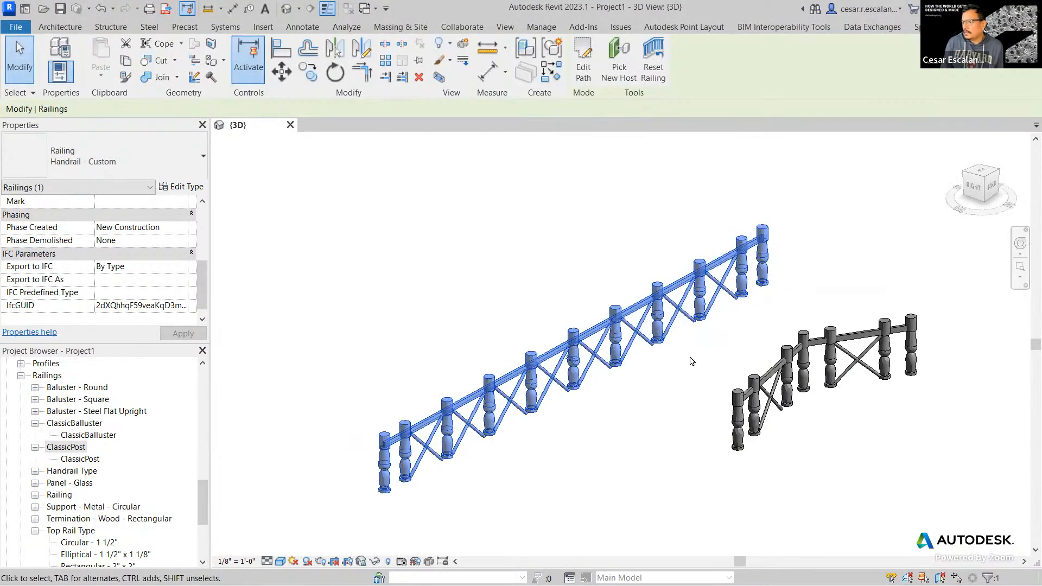
scroll(744, 308, "down", 2)
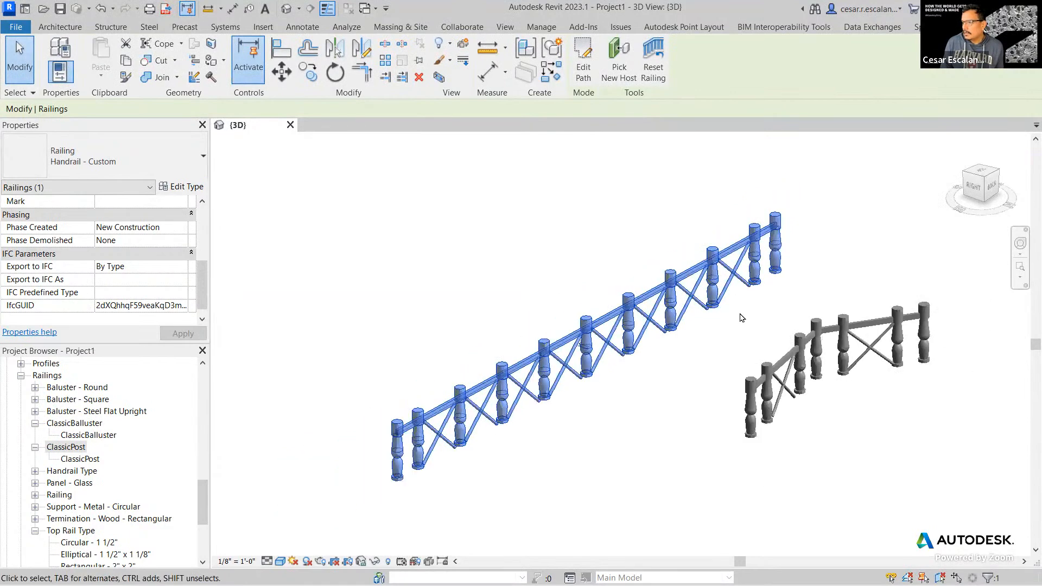
left_click(471, 463)
scroll(798, 290, "up", 3)
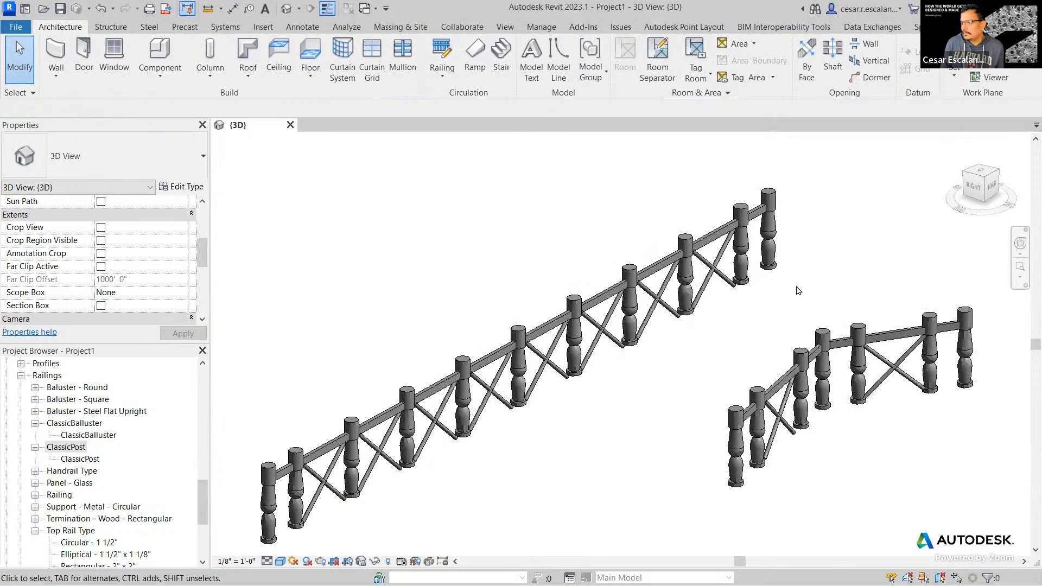
left_click(675, 323)
scroll(750, 298, "down", 2)
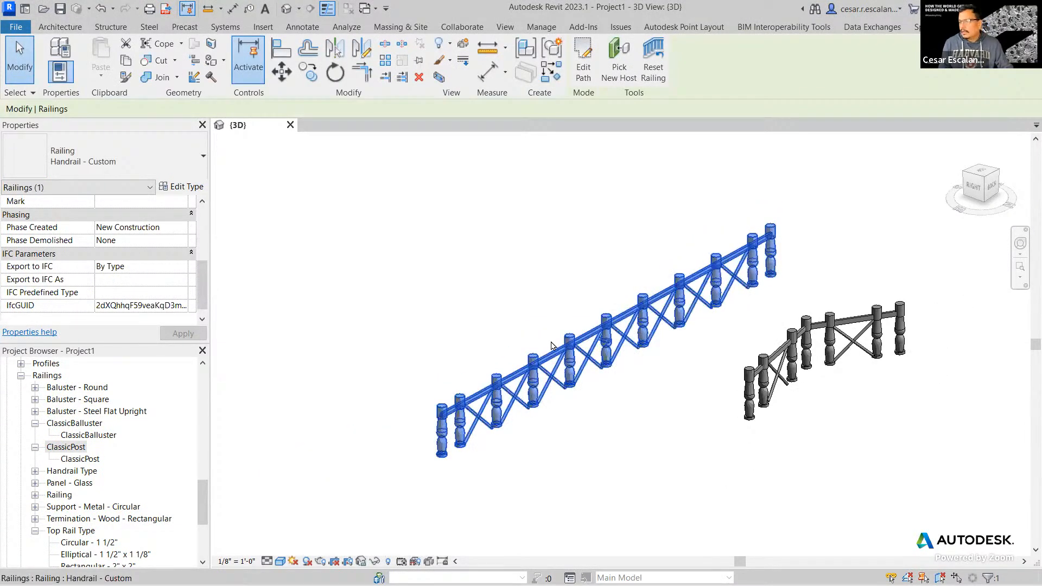
left_click(448, 394)
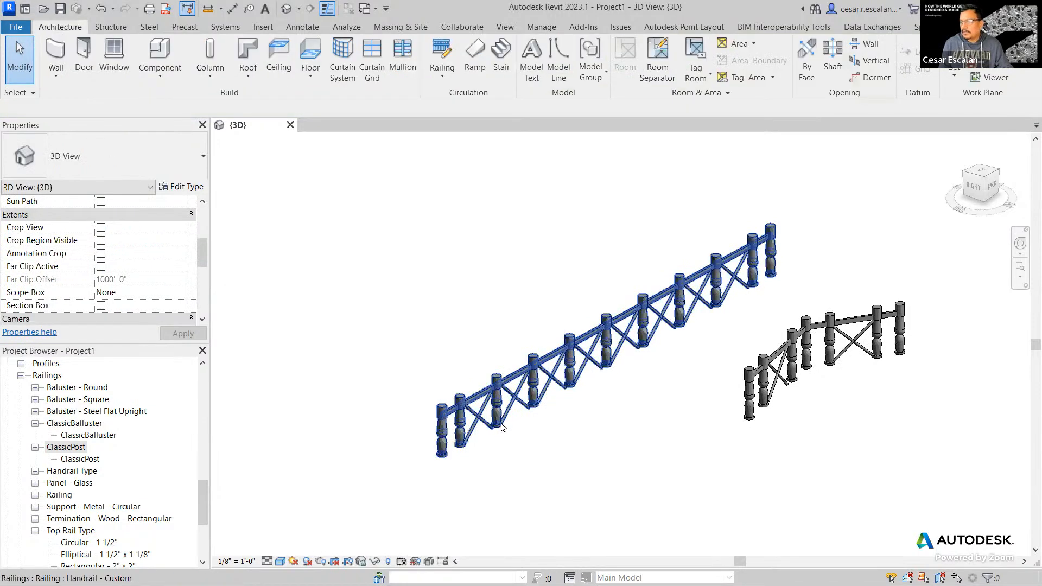
Step: Create another Handrail - Custom railing behind the straight one, sketching a 19'-6" segment joined to an angled segment about 9'-0" long
left_click(498, 422)
double_click(498, 423)
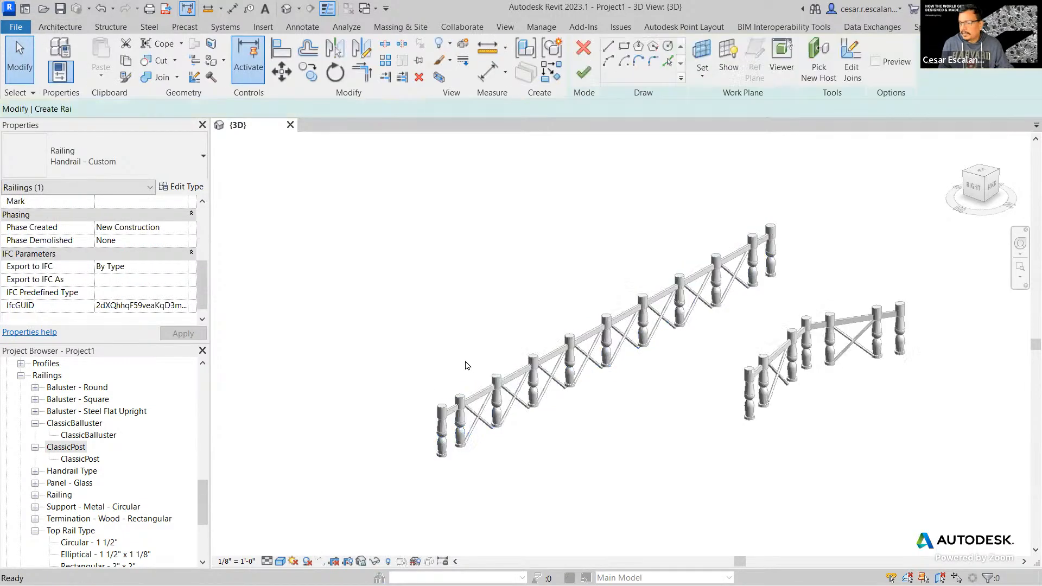
left_click(395, 362)
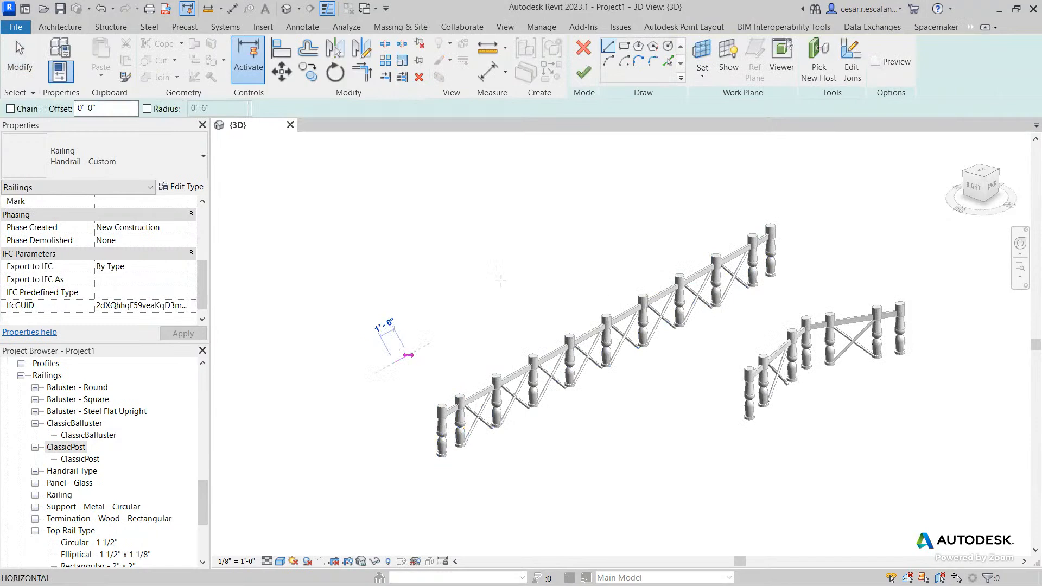
left_click(571, 264)
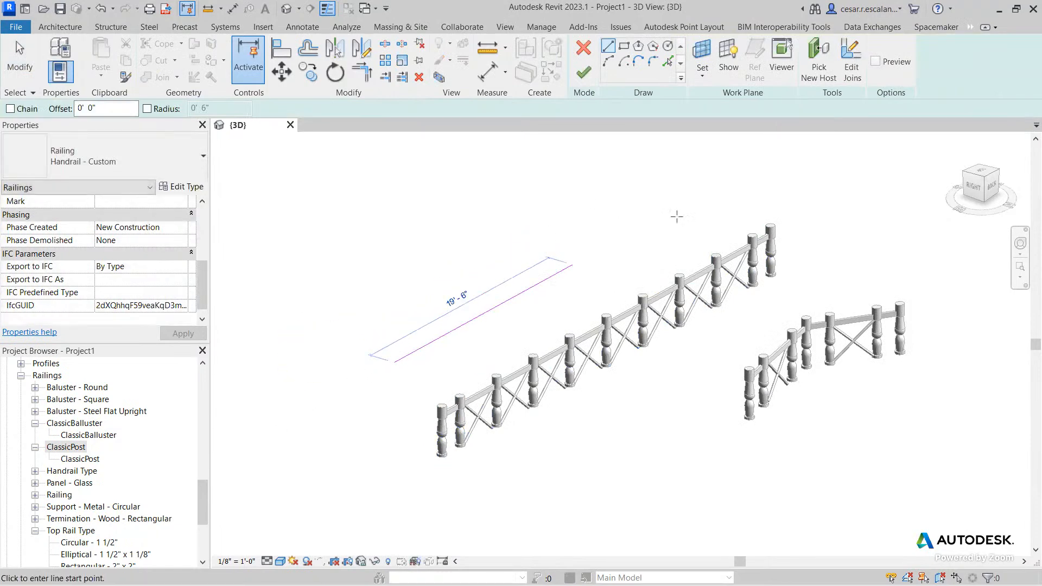
left_click(571, 264)
left_click(690, 234)
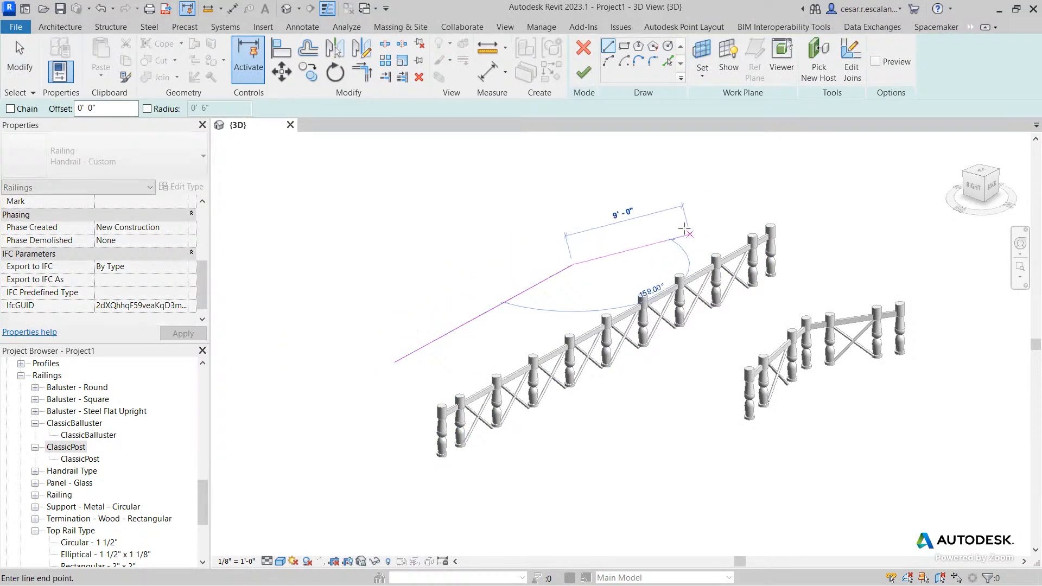
left_click(589, 81)
left_click(566, 319)
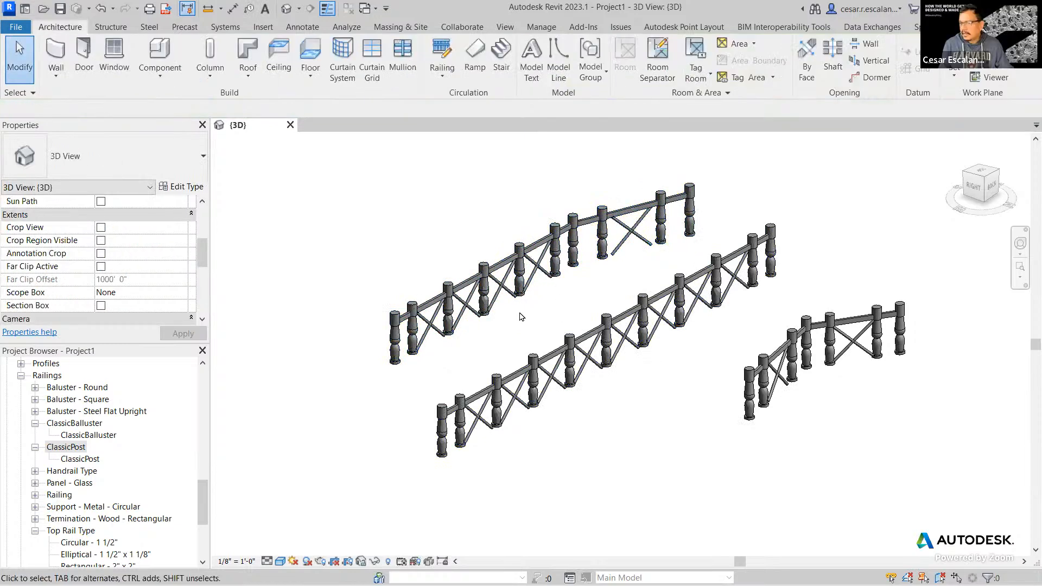
Step: Compare the post and baluster distribution across the three railings, especially at the angled corners and end segments
scroll(520, 316, "up", 3)
scroll(577, 288, "down", 2)
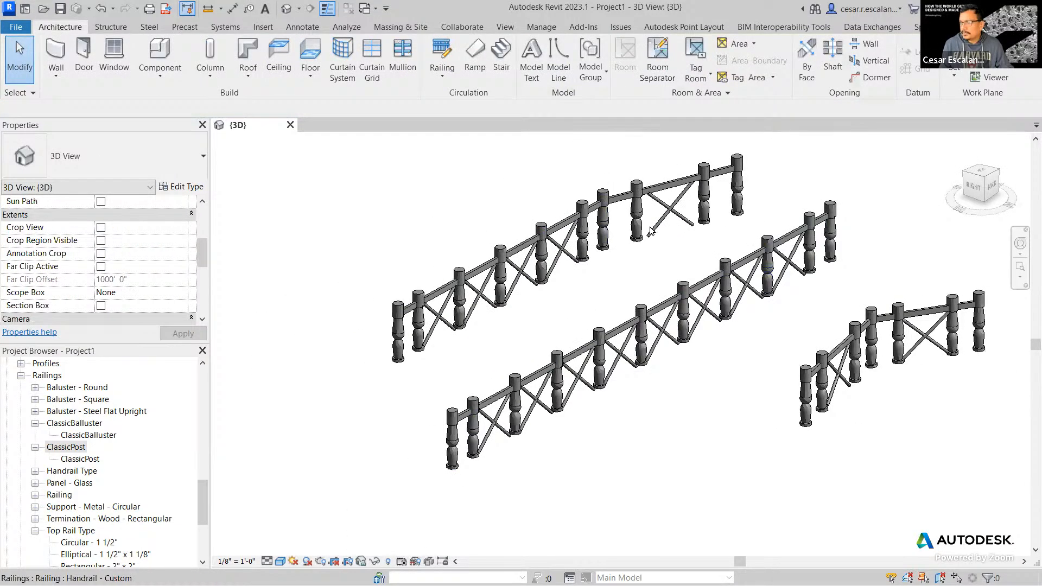
middle_click_drag(670, 296, 585, 291, "shift")
scroll(561, 273, "up", 1)
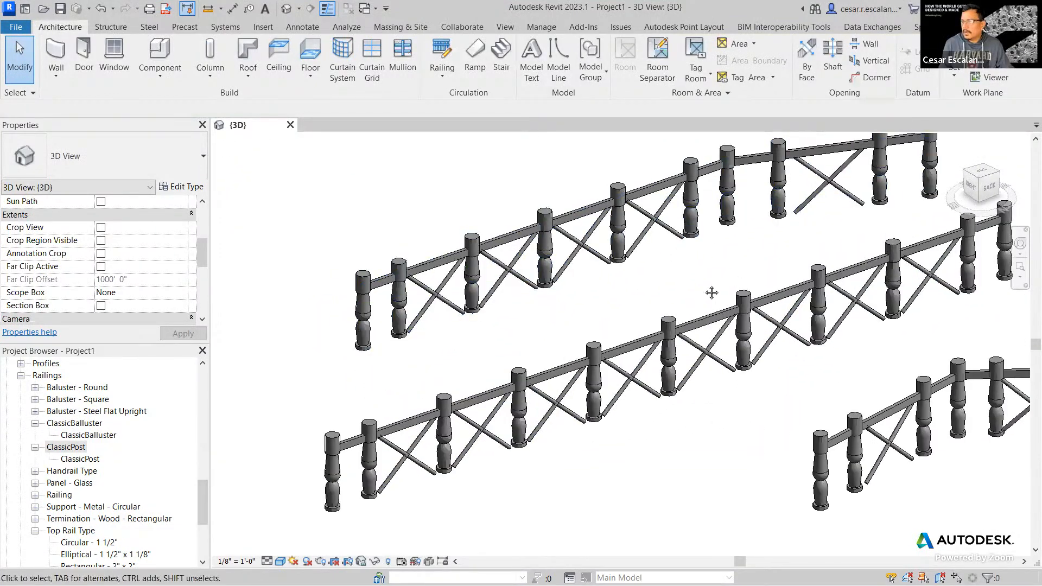
middle_click_drag(712, 293, 593, 363)
scroll(901, 348, "down", 3)
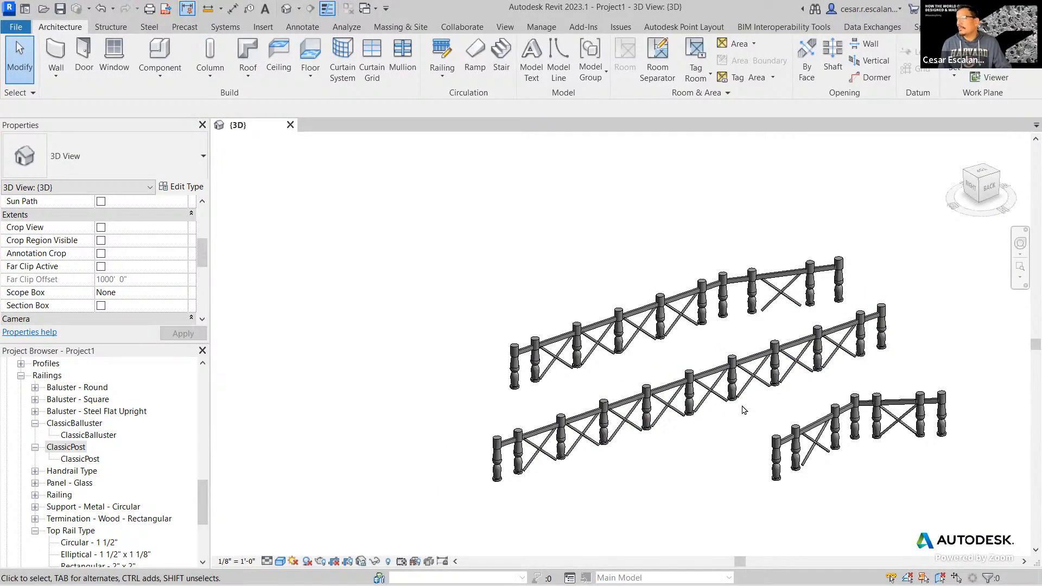
scroll(717, 434, "up", 1)
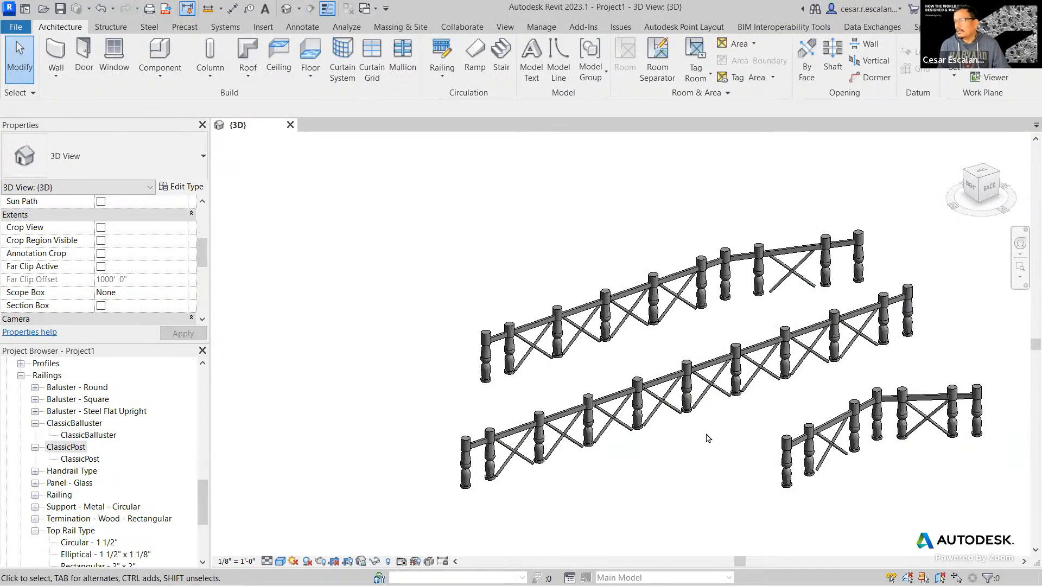
left_click(891, 335)
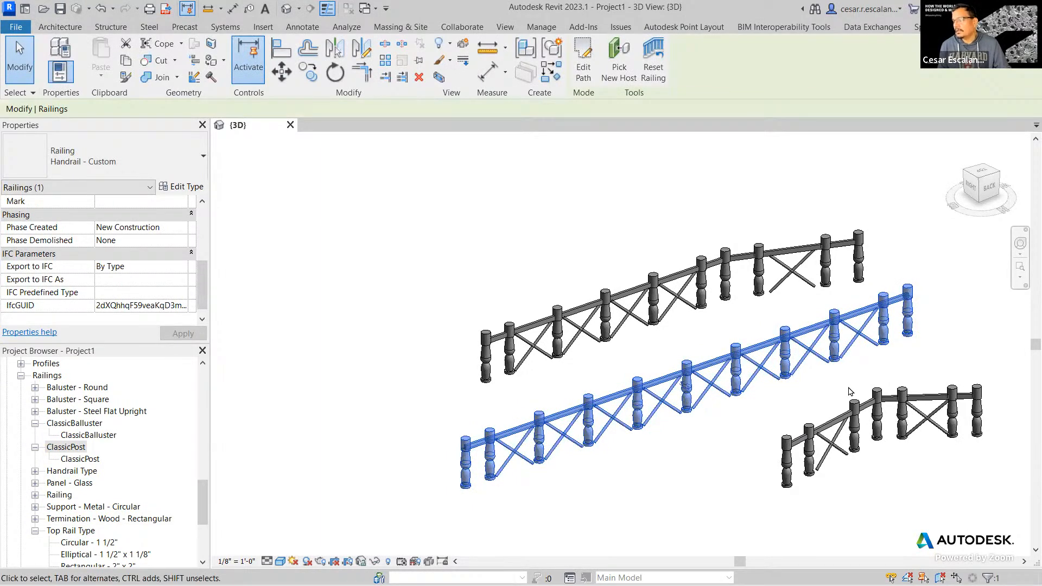
scroll(635, 434, "up", 3)
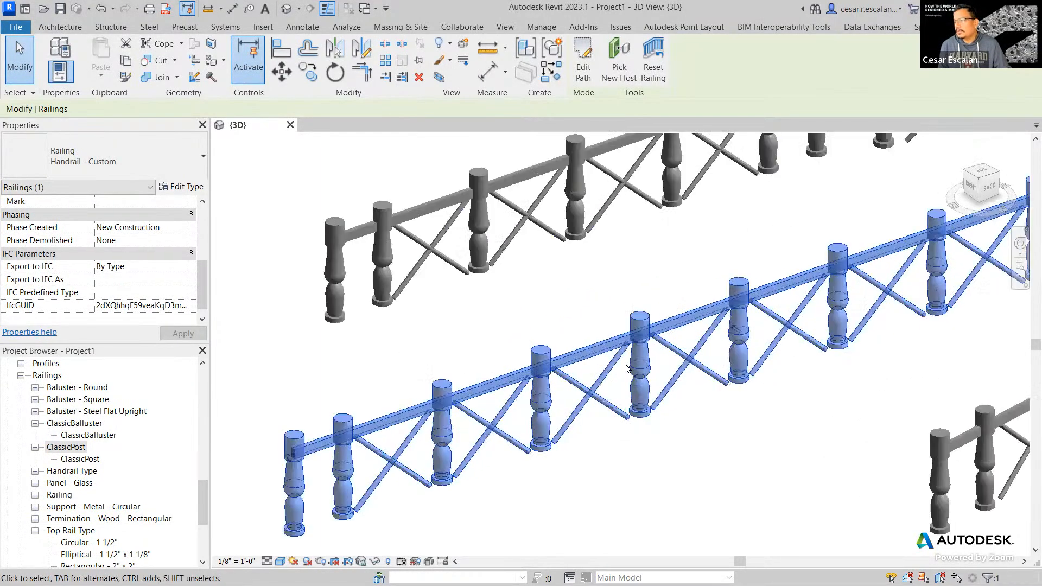
scroll(633, 488, "down", 4)
middle_click_drag(932, 387, 842, 426)
scroll(844, 423, "down", 3)
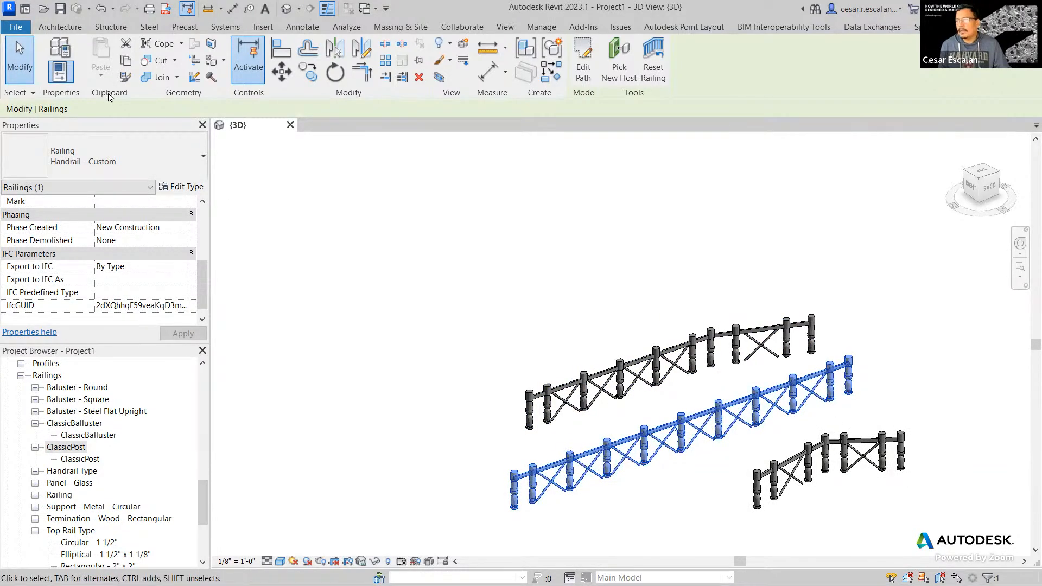
Step: Open the recent document Railings.rvt and choose to continue opening the file
left_click(24, 29)
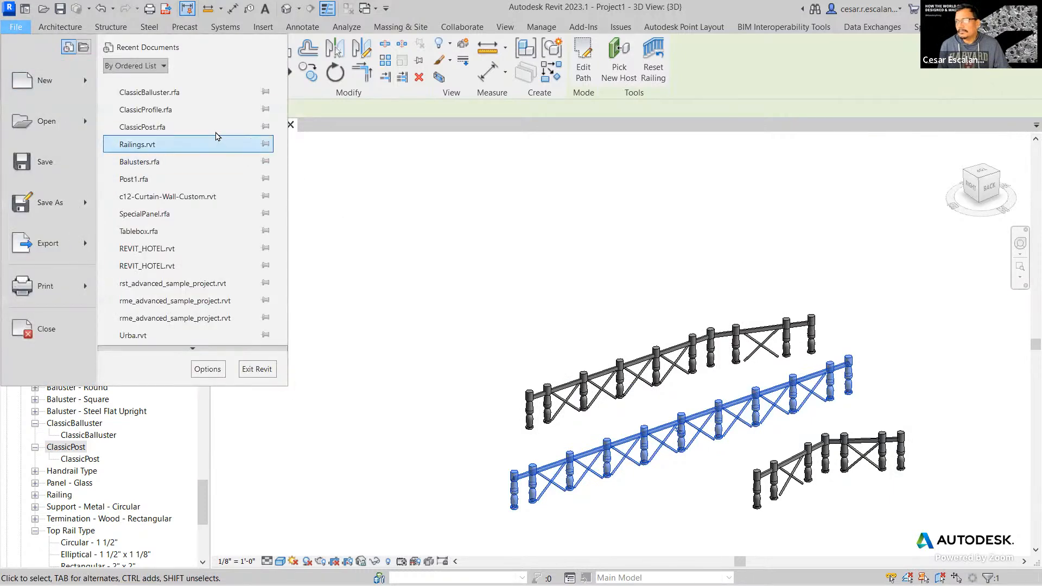
left_click(163, 145)
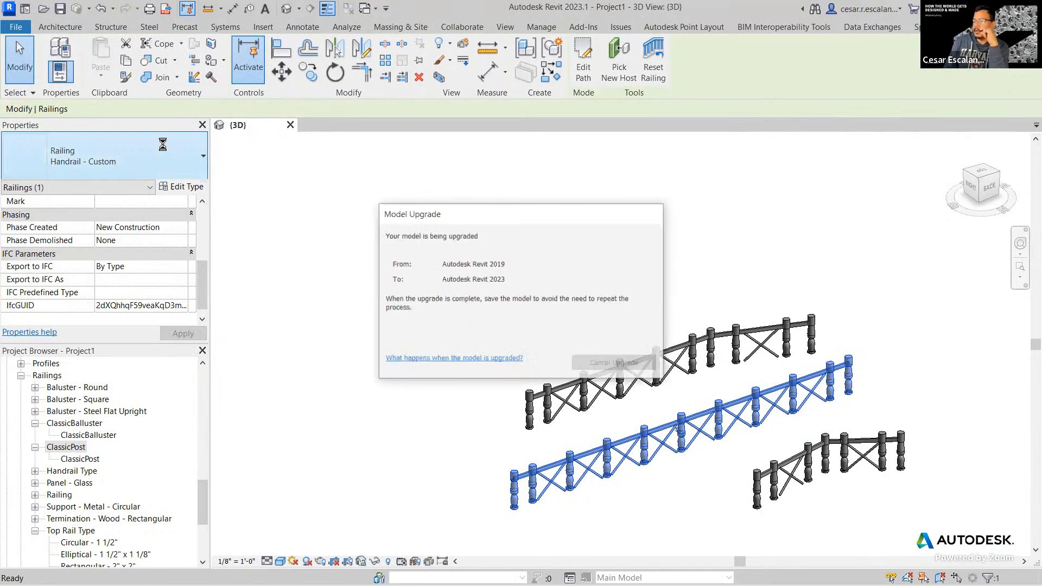
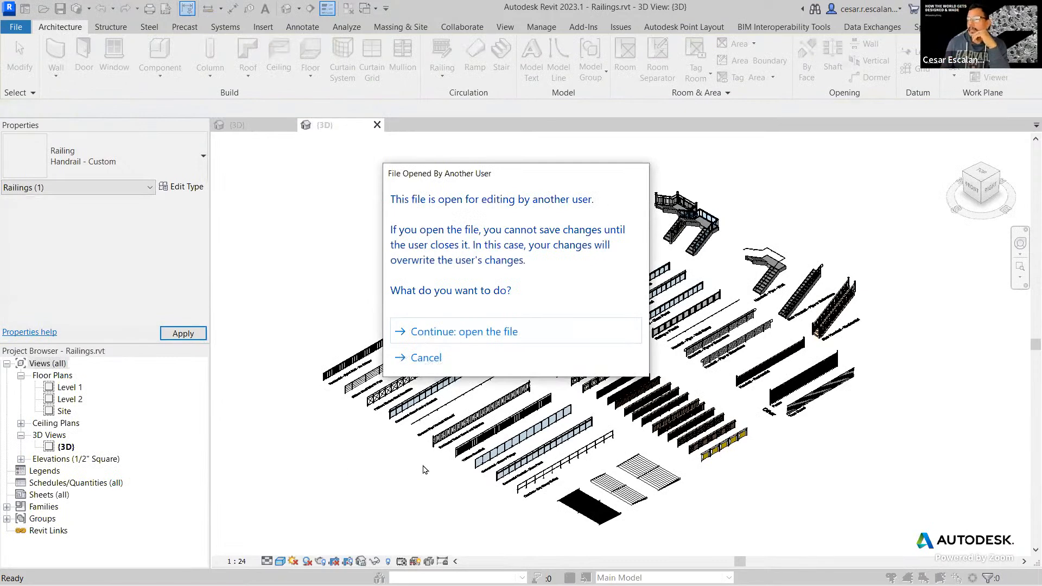
left_click(495, 333)
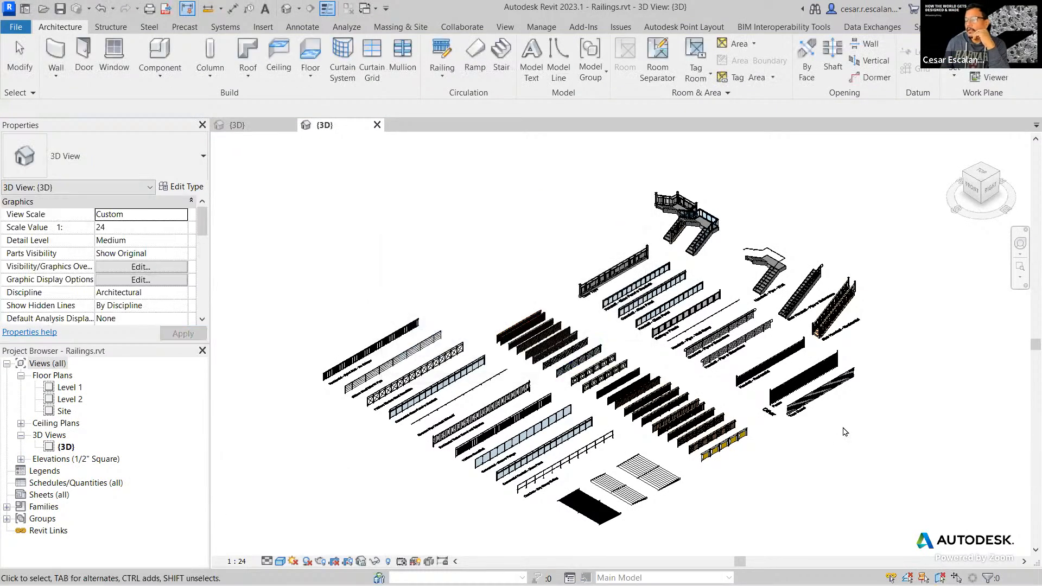
Step: Look over the labelled sample railings in the Railings.rvt 3D view, from the glass and pipe handrails to the timber types
scroll(796, 450, "up", 3)
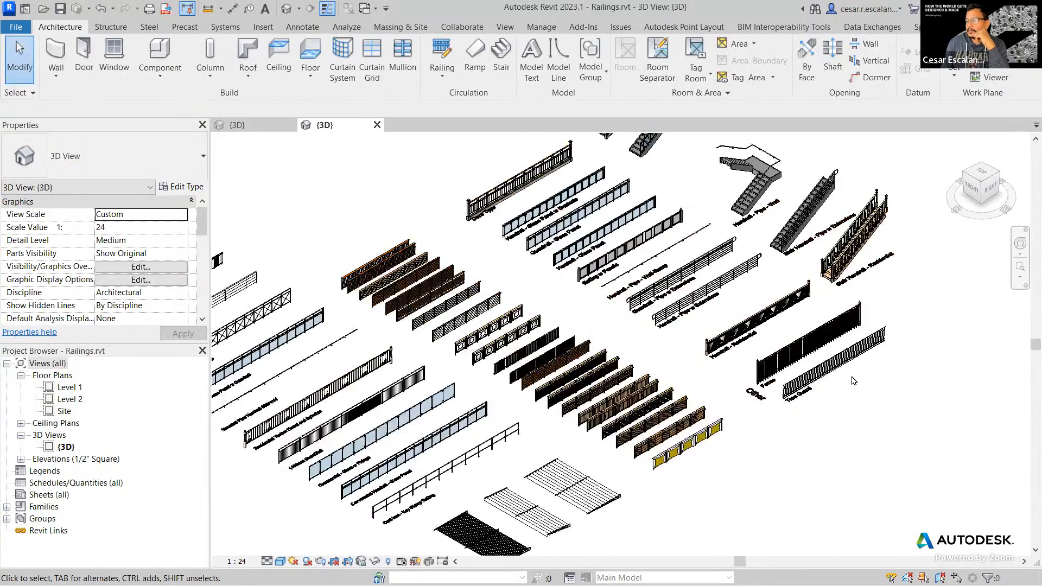
scroll(685, 441, "up", 2)
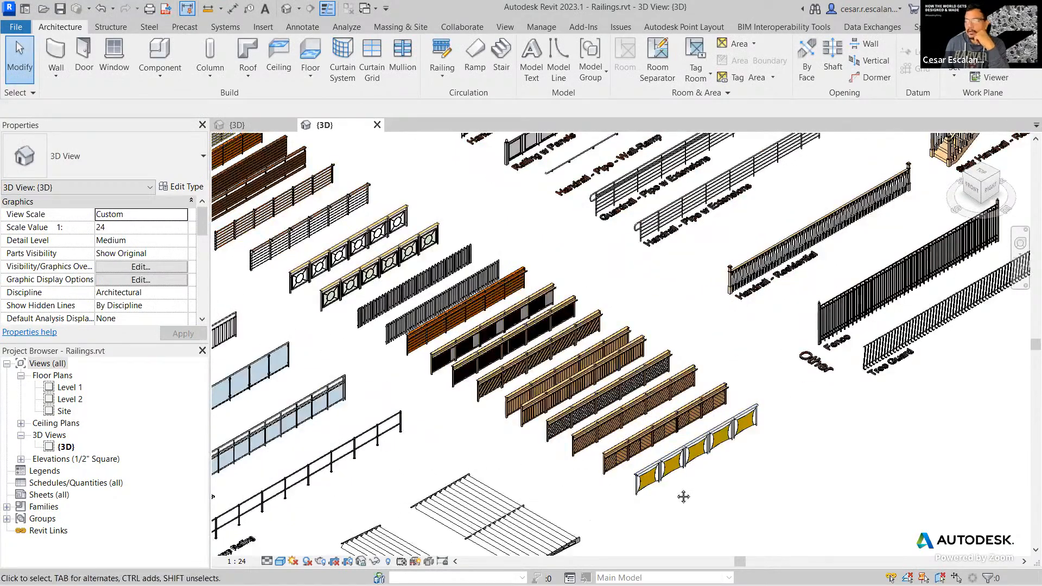
scroll(408, 342, "up", 3)
middle_click_drag(409, 342, 770, 388)
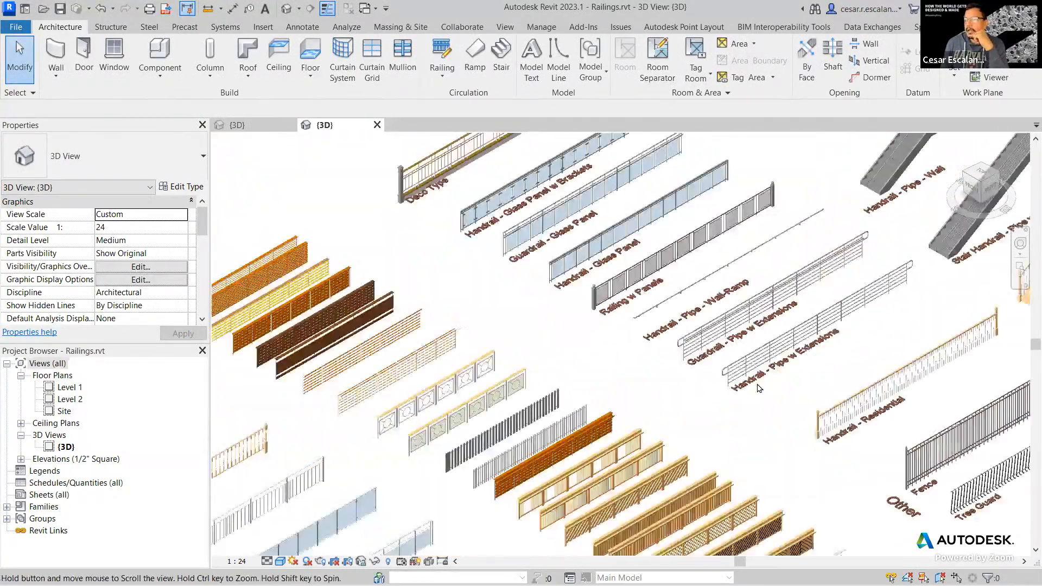
mouse_move(492, 282)
middle_mouse_down()
mouse_move(533, 279)
mouse_move(653, 212)
mouse_move(744, 200)
middle_mouse_up()
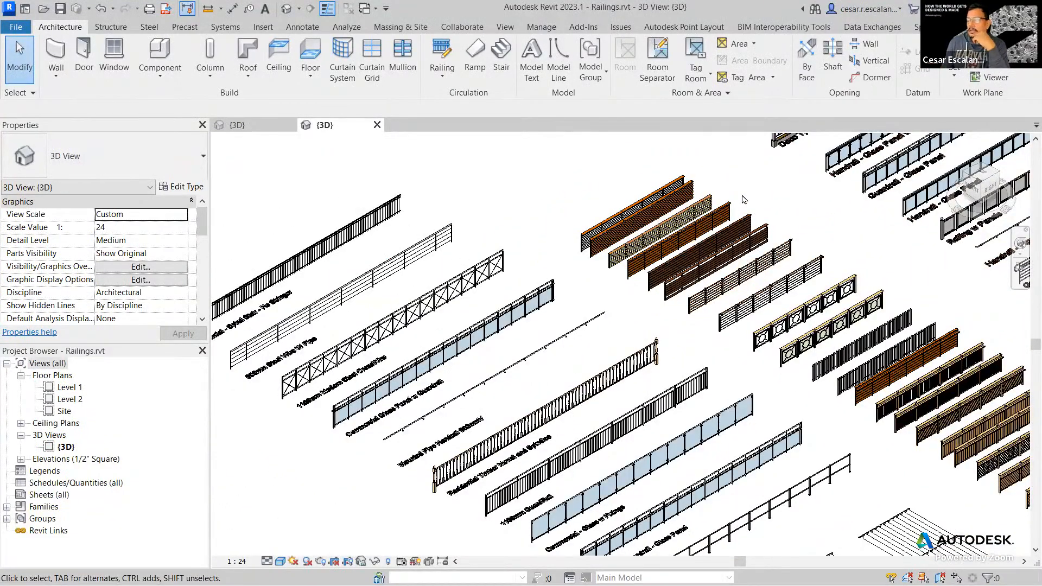
scroll(739, 220, "down", 2)
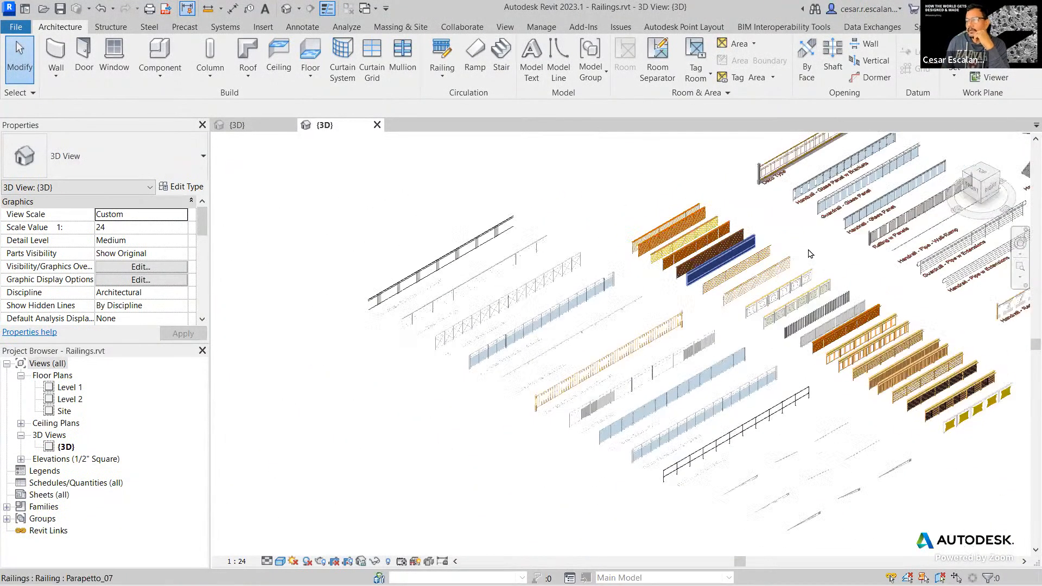
Step: Survey the rows of sample railings and examine the cross-braced steel railing up close
middle_click_drag(513, 274, 372, 302)
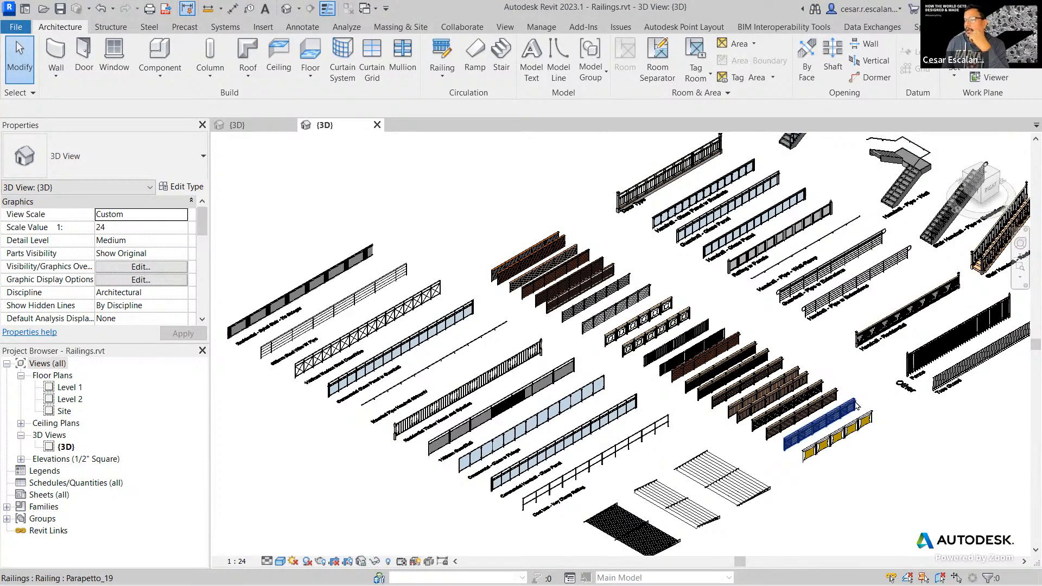
scroll(857, 404, "down", 3)
middle_click_drag(856, 404, 690, 324)
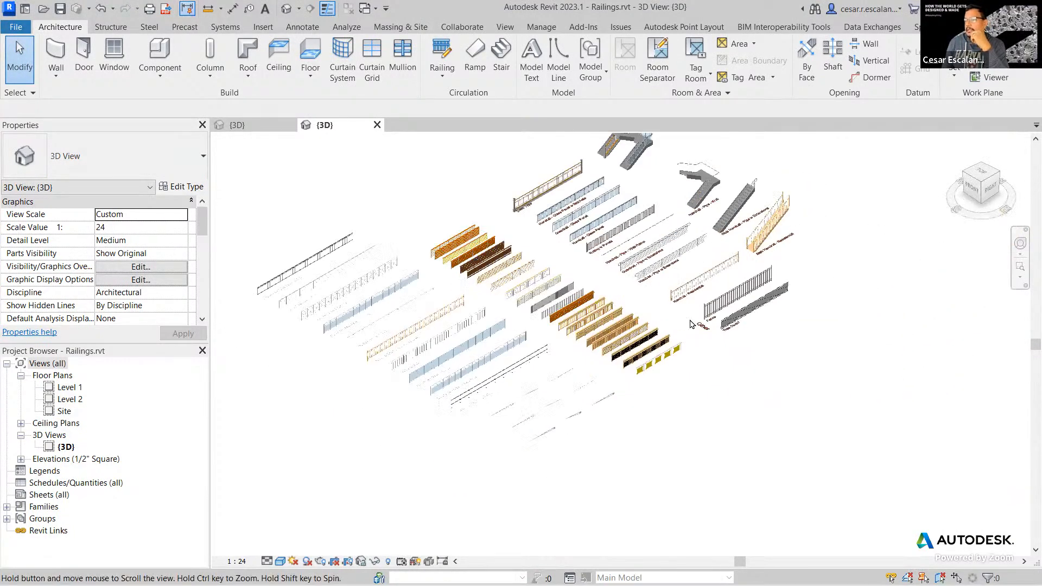
scroll(690, 324, "up", 5)
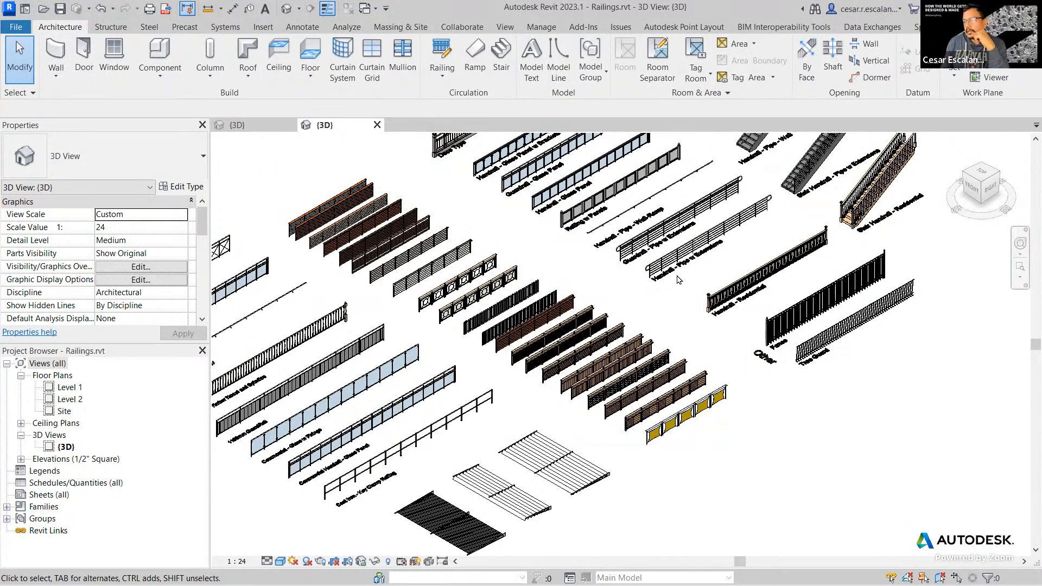
middle_click_drag(678, 280, 899, 350)
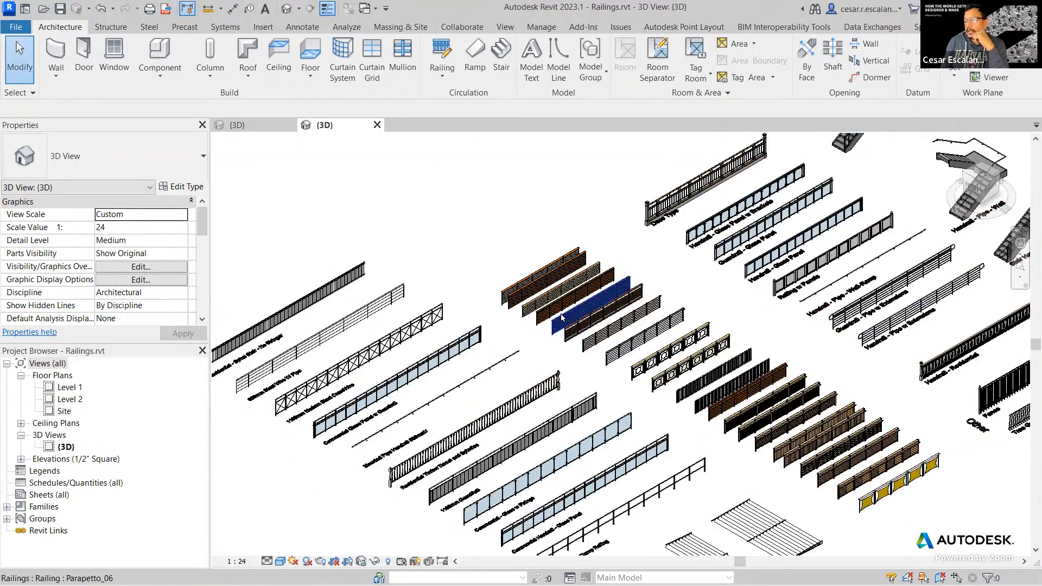
scroll(462, 364, "up", 4)
middle_click_drag(684, 259, 911, 244)
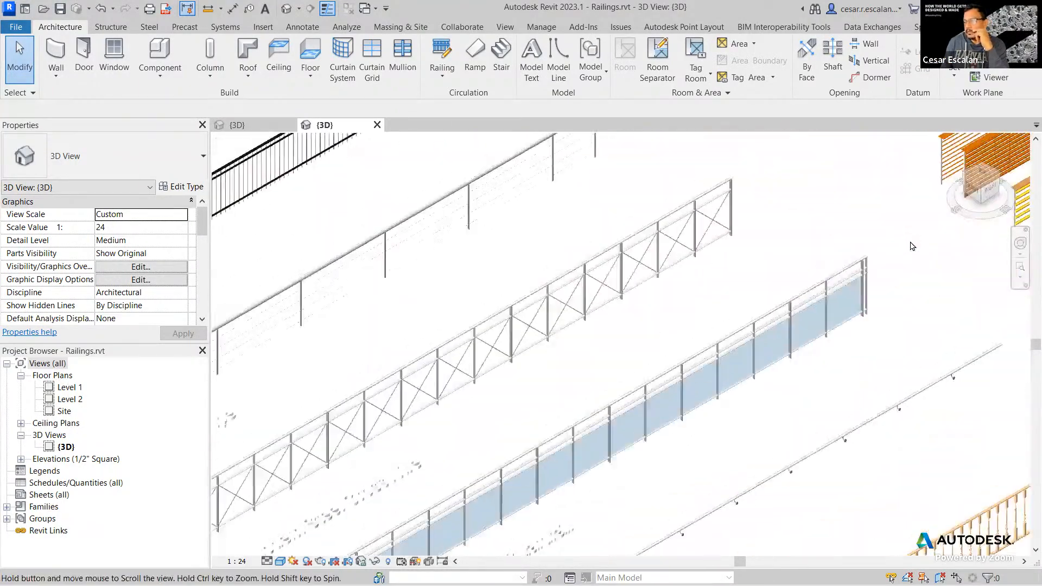
middle_click_drag(545, 346, 889, 229)
scroll(533, 428, "up", 1)
scroll(532, 429, "up", 5)
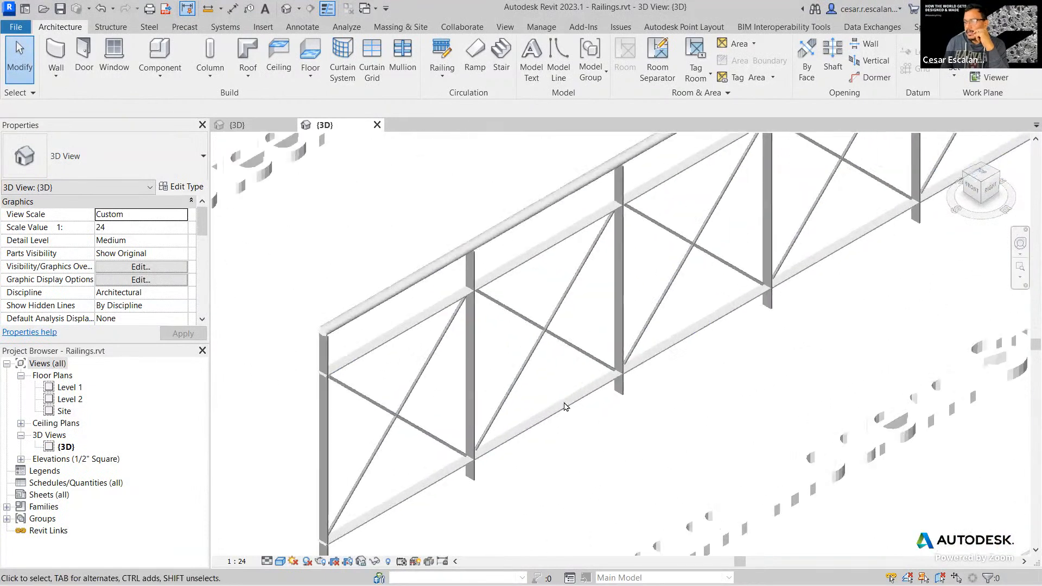
Step: Review the baluster placement of the 1100mm Modern Steel CrossWire railing type, then close its type settings without changes
left_click(470, 260)
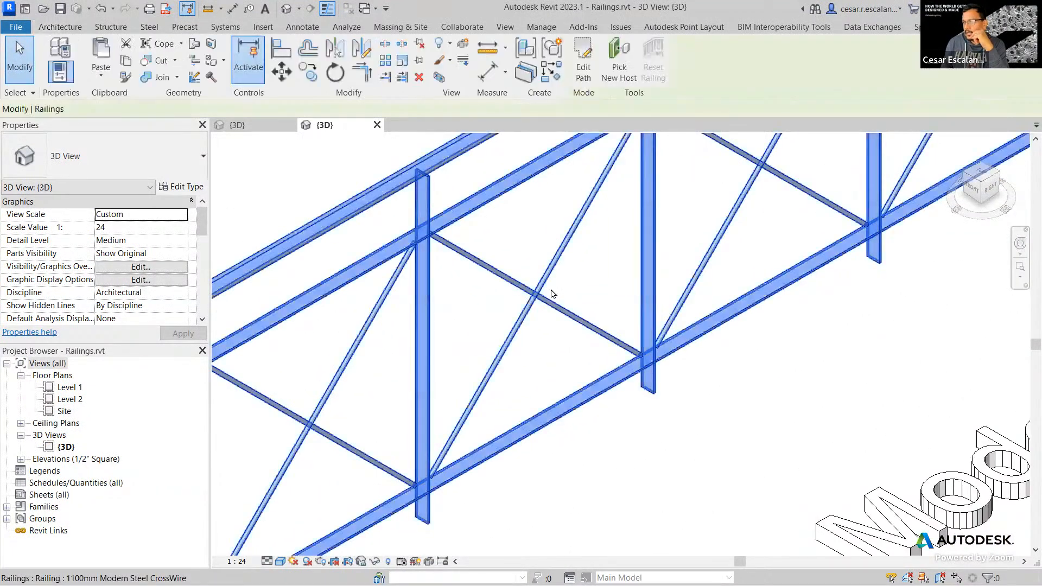
scroll(558, 295, "down", 4)
left_click(181, 188)
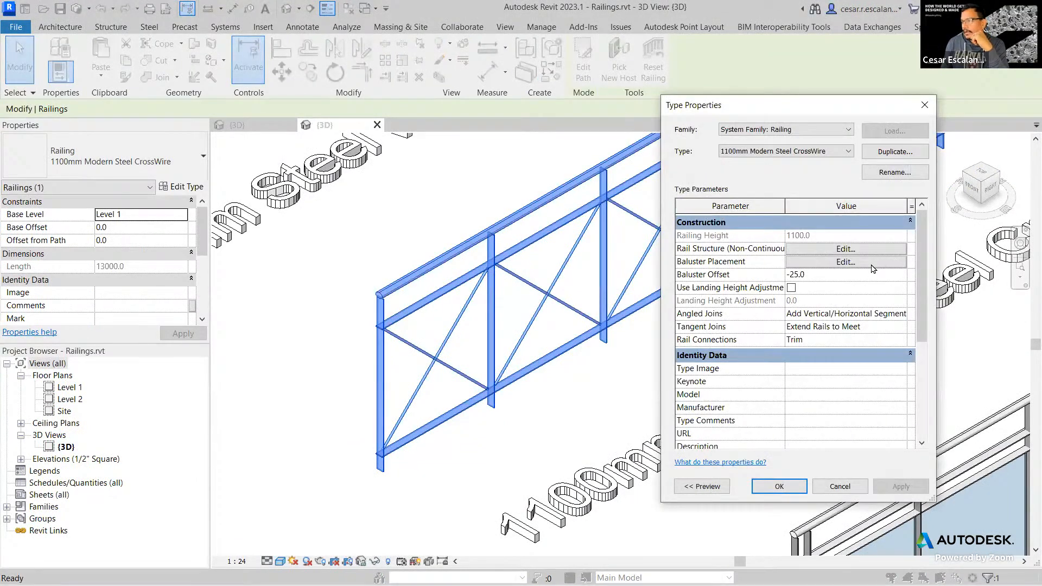
left_click(870, 263)
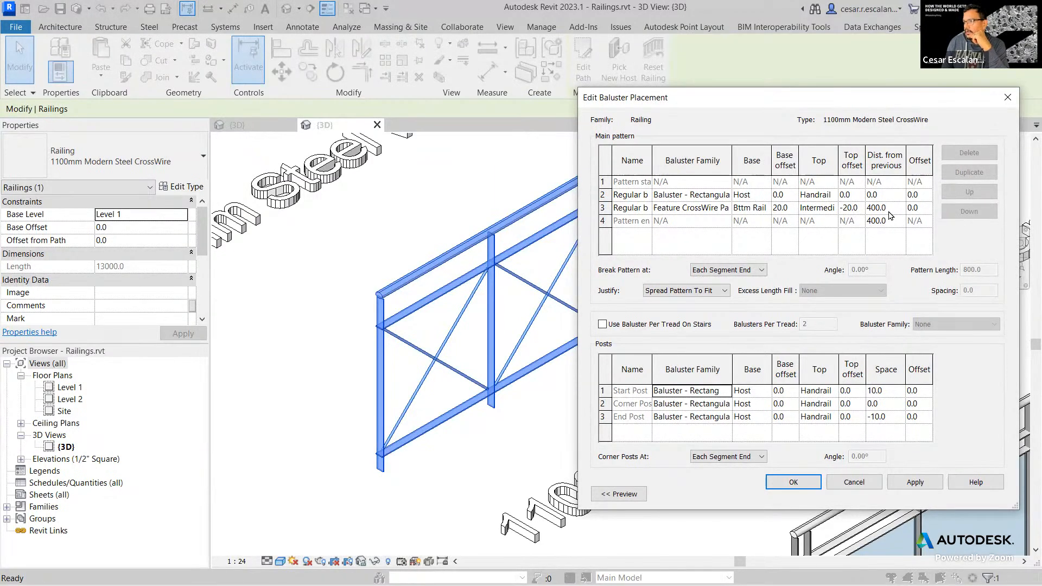
left_click(863, 488)
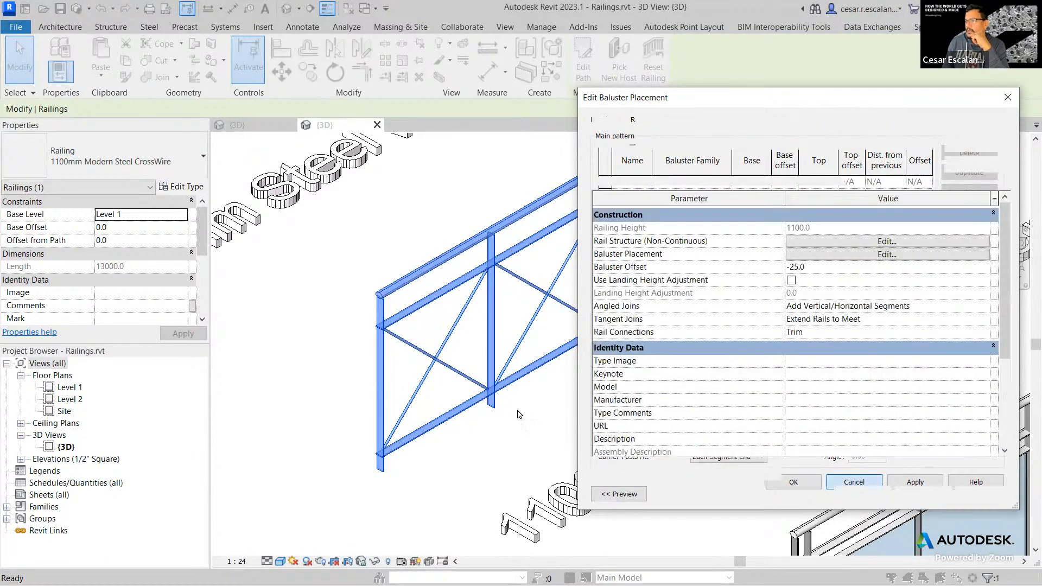
key("Escape")
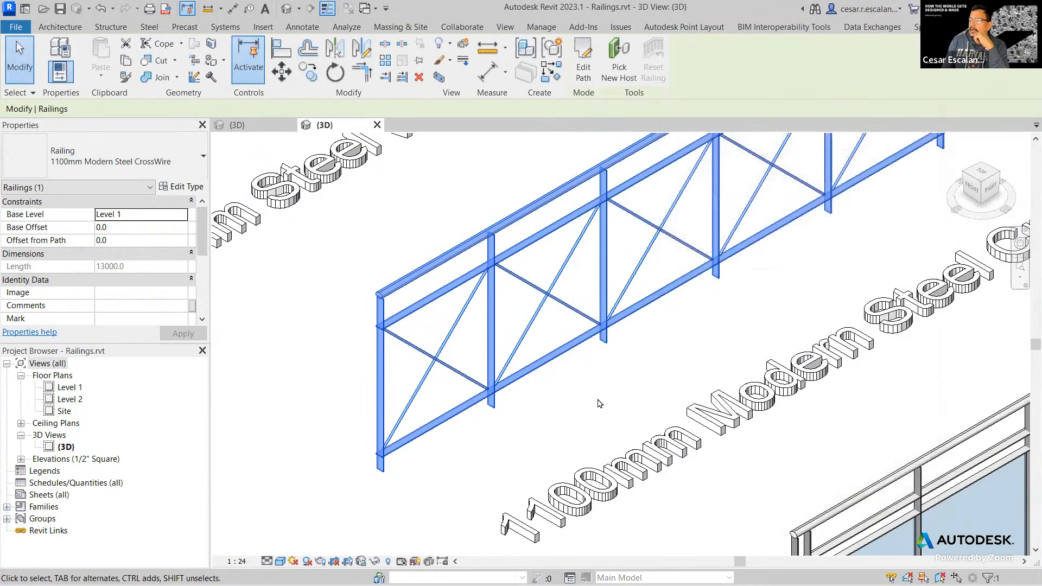
scroll(598, 402, "down", 2)
left_click(688, 365)
scroll(688, 365, "down", 2)
scroll(601, 317, "down", 5)
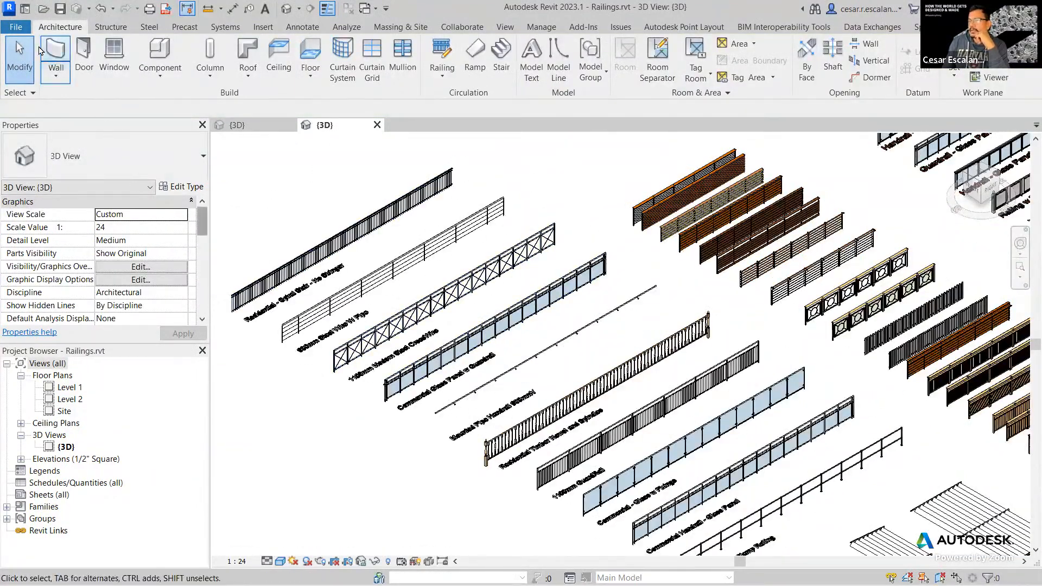
left_click(15, 26)
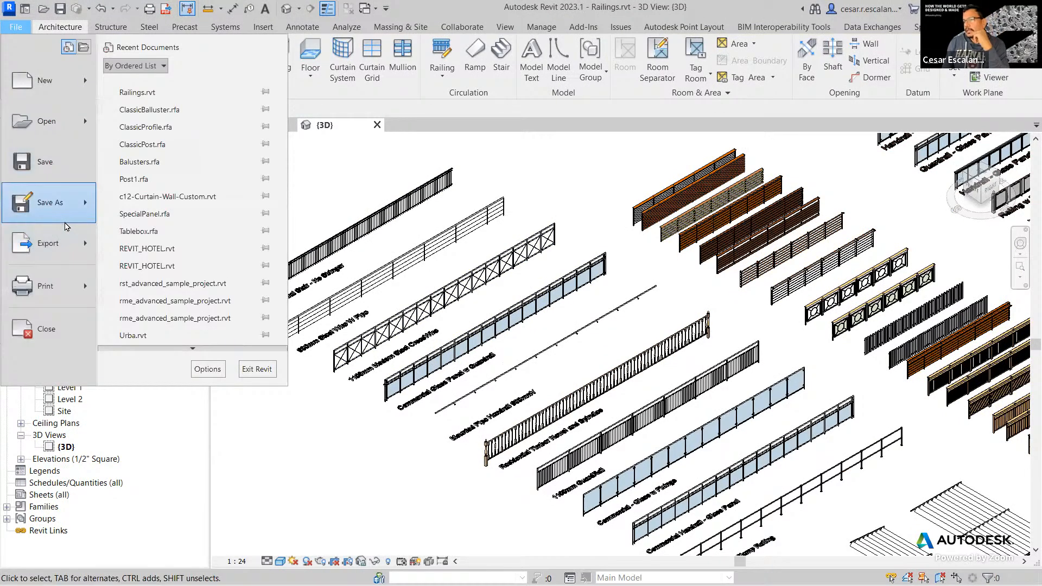
key("Escape")
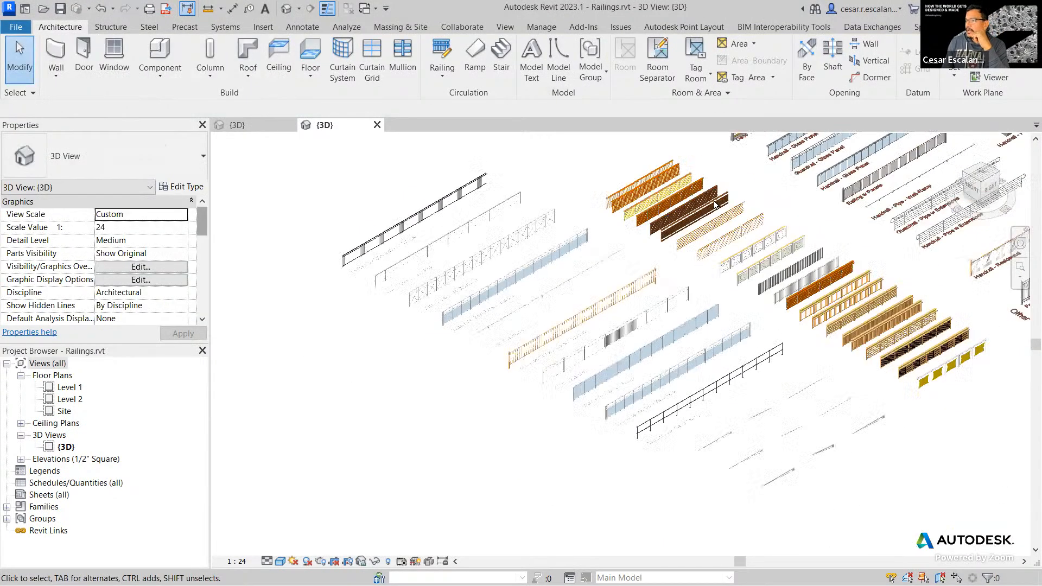
Step: Select the Fence railing in the Other group and examine its post, rails and vertical pickets
middle_click_drag(726, 237, 488, 309)
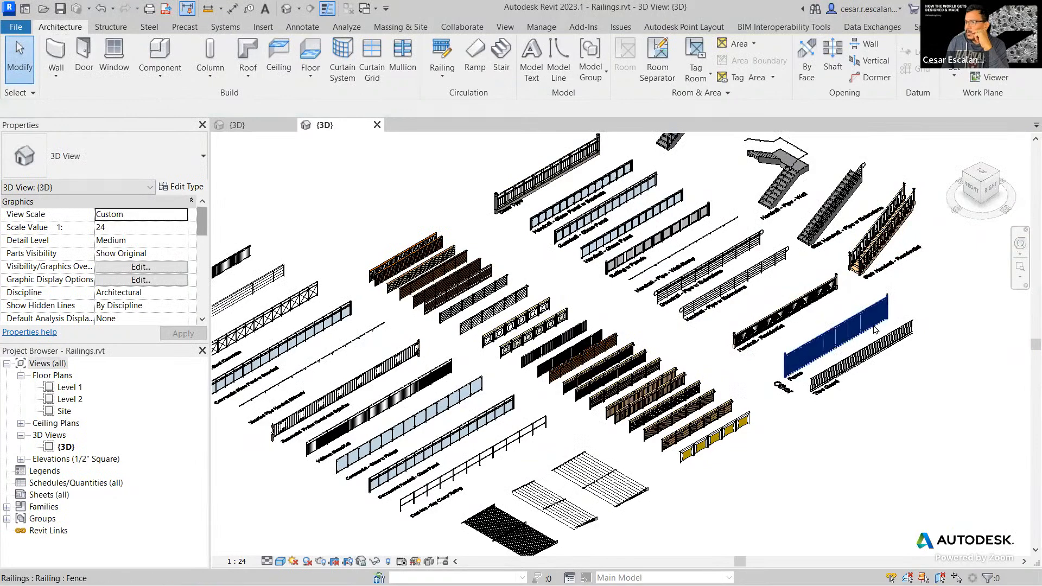
scroll(847, 364, "up", 6)
scroll(799, 411, "up", 2)
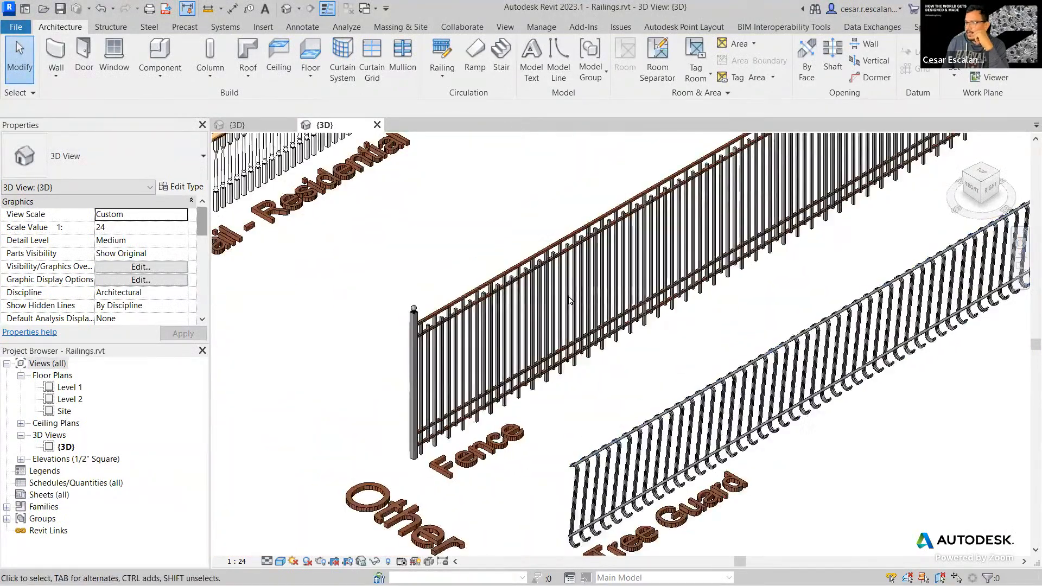
left_click(468, 297)
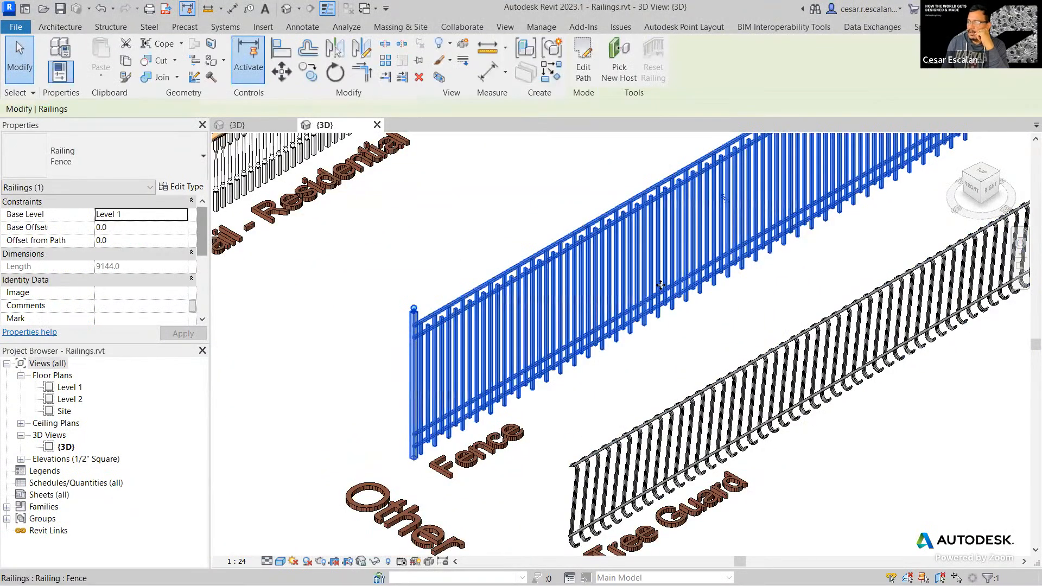
middle_click_drag(663, 286, 725, 339)
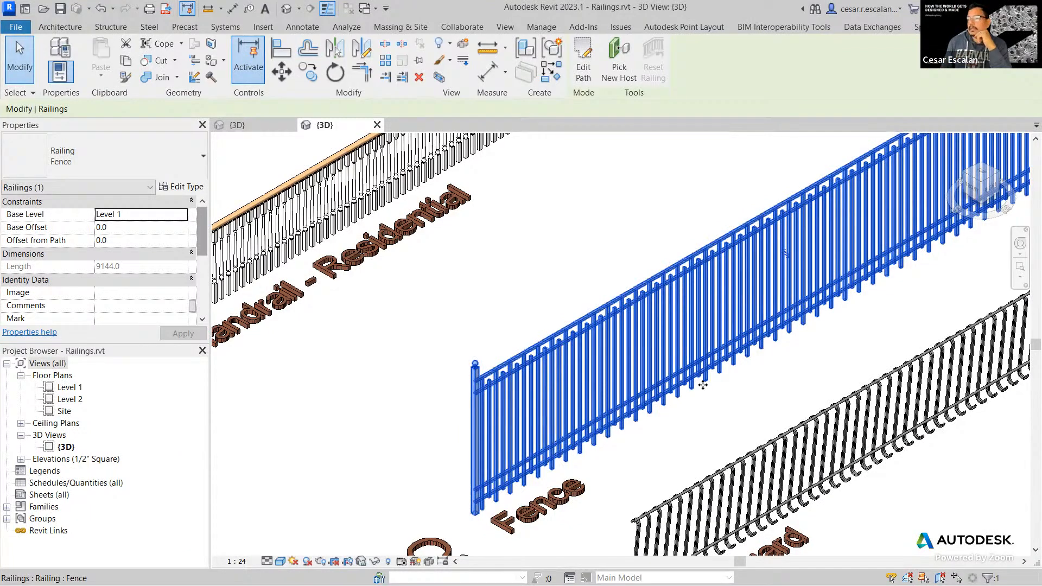
Step: Select the Handrail - Residential railing and examine its newel post, top rail and turned balusters up close
scroll(452, 290, "up", 5)
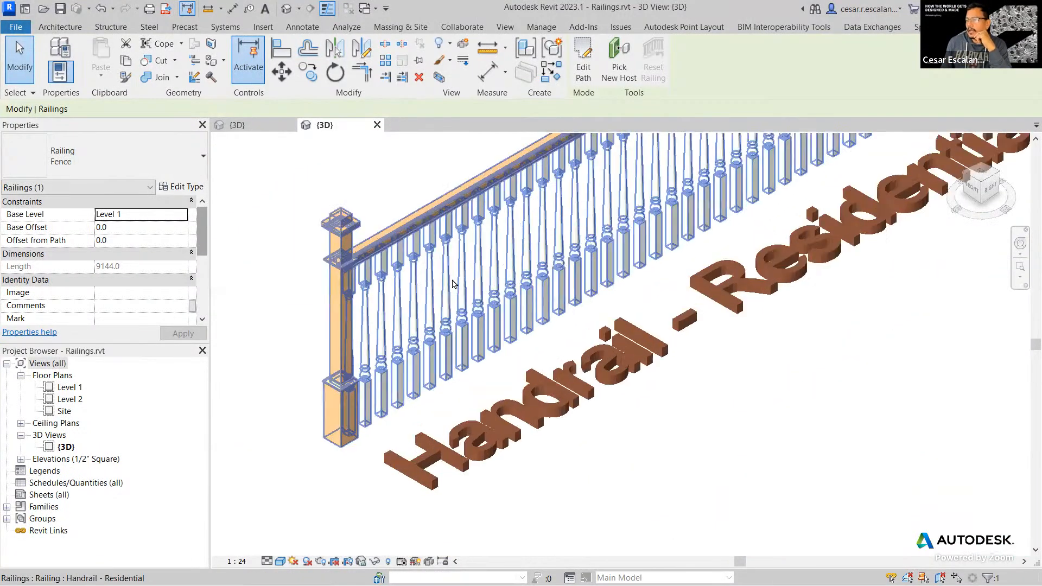
scroll(452, 284, "up", 3)
left_click(491, 465)
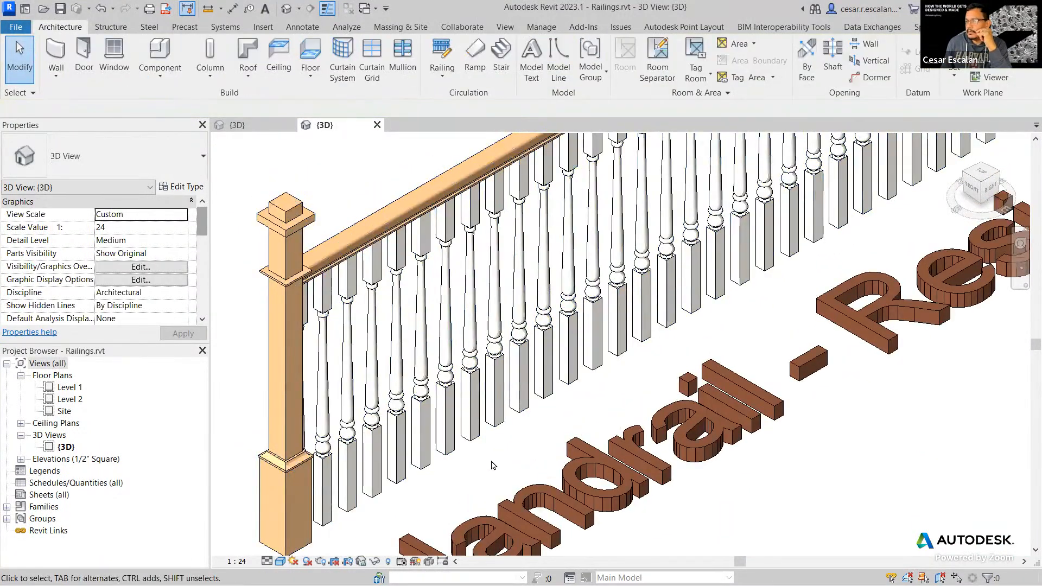
left_click(468, 441)
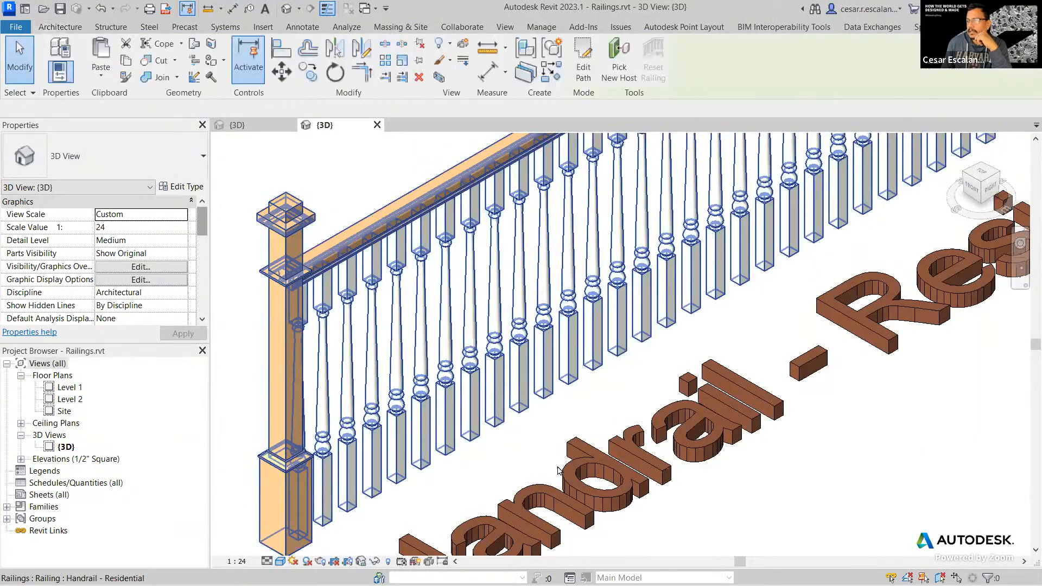
scroll(591, 479, "down", 4)
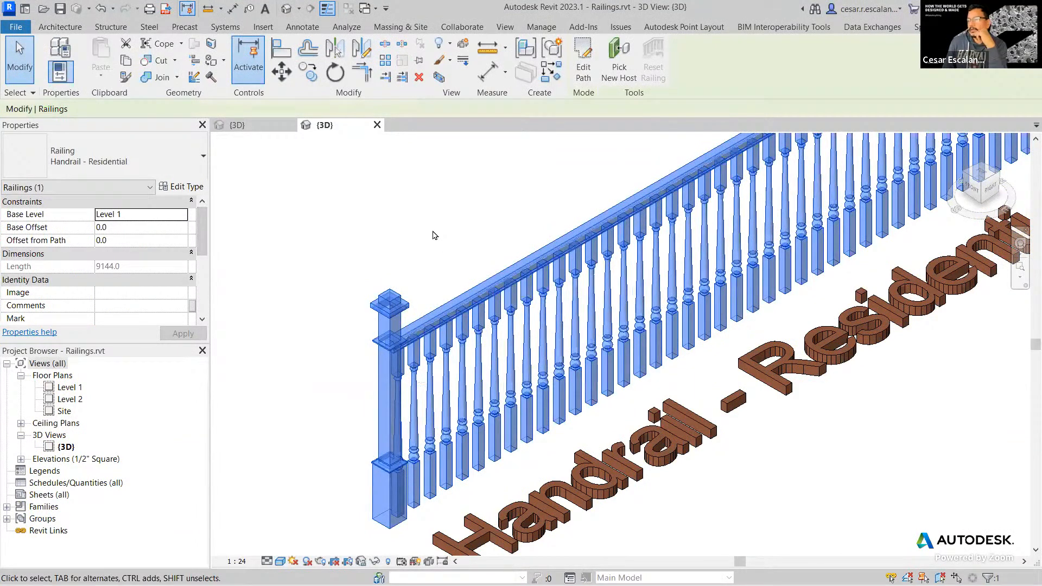
Step: Review the Handrail - Residential type's baluster family, top constraint choices and post settings, then cancel out of its type settings
left_click(191, 187)
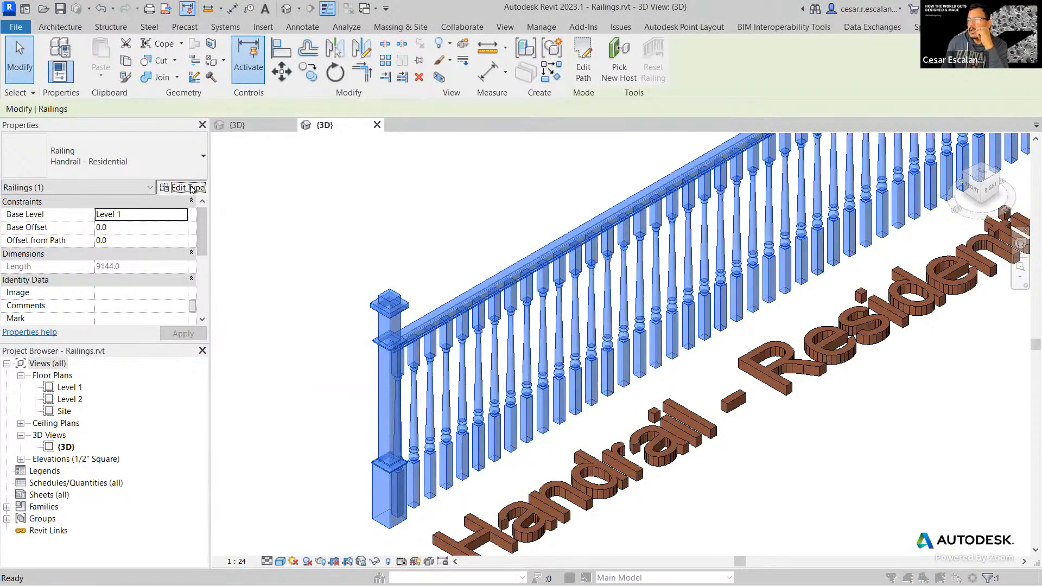
left_click(848, 264)
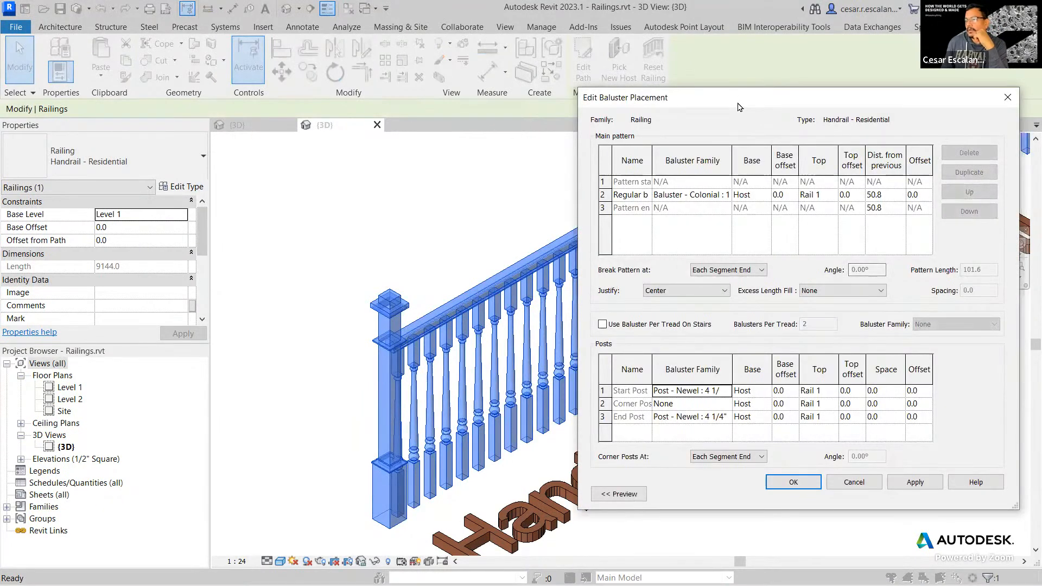
left_click_drag(738, 107, 199, 78)
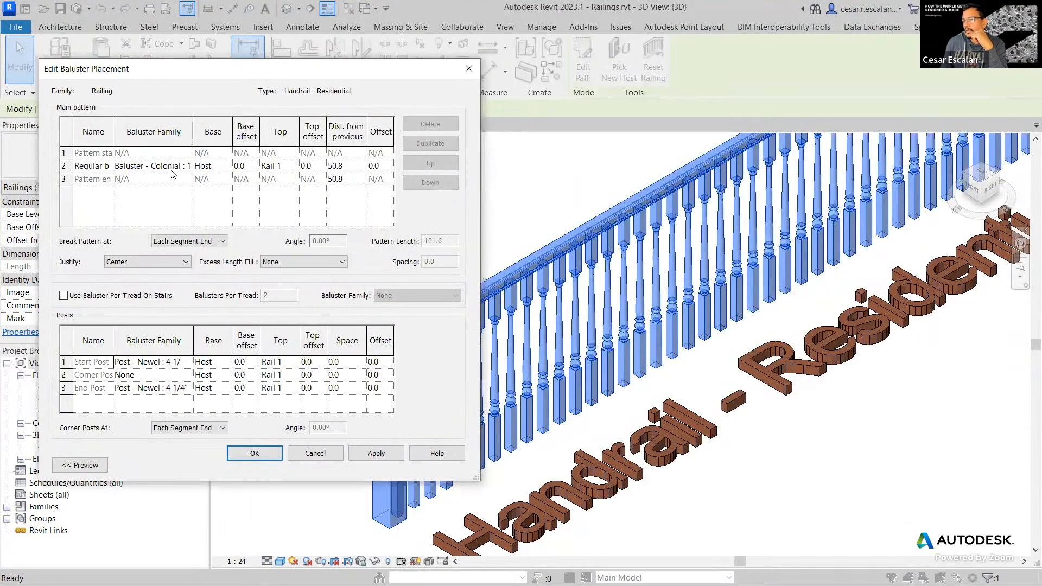
left_click(171, 168)
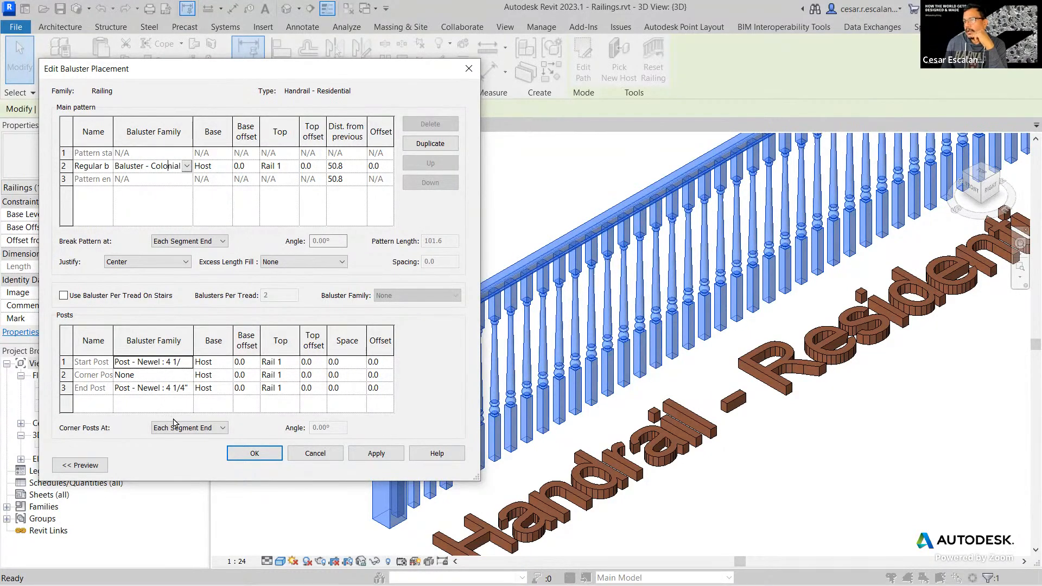
left_click(293, 167)
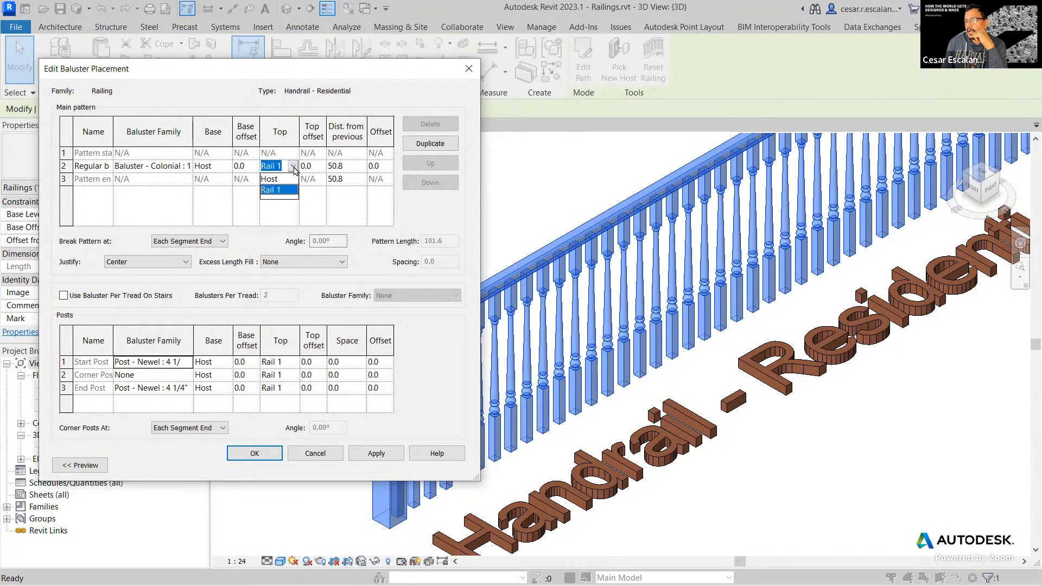
left_click(293, 168)
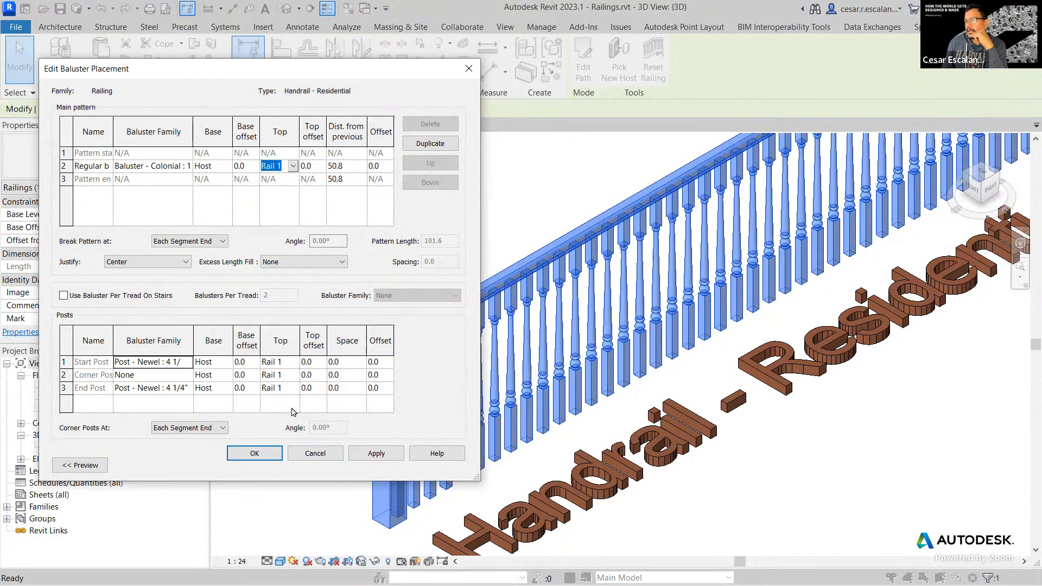
left_click(315, 228)
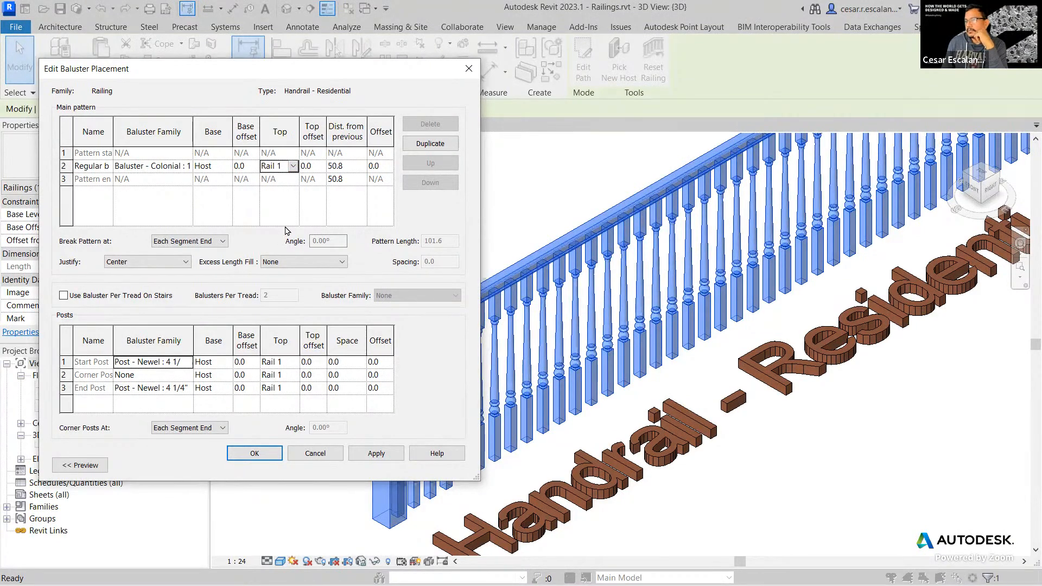
left_click(319, 454)
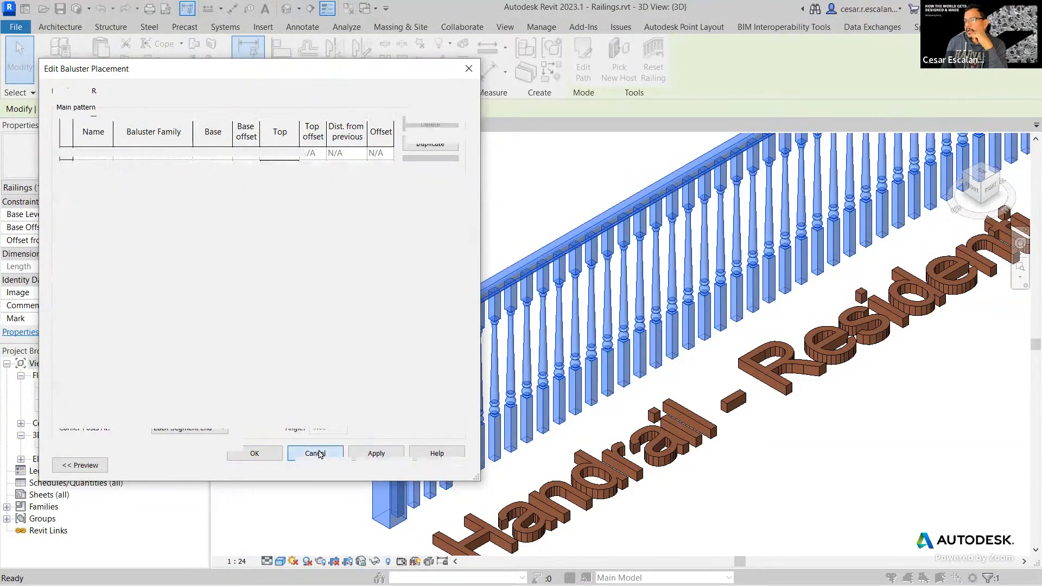
left_click(302, 456)
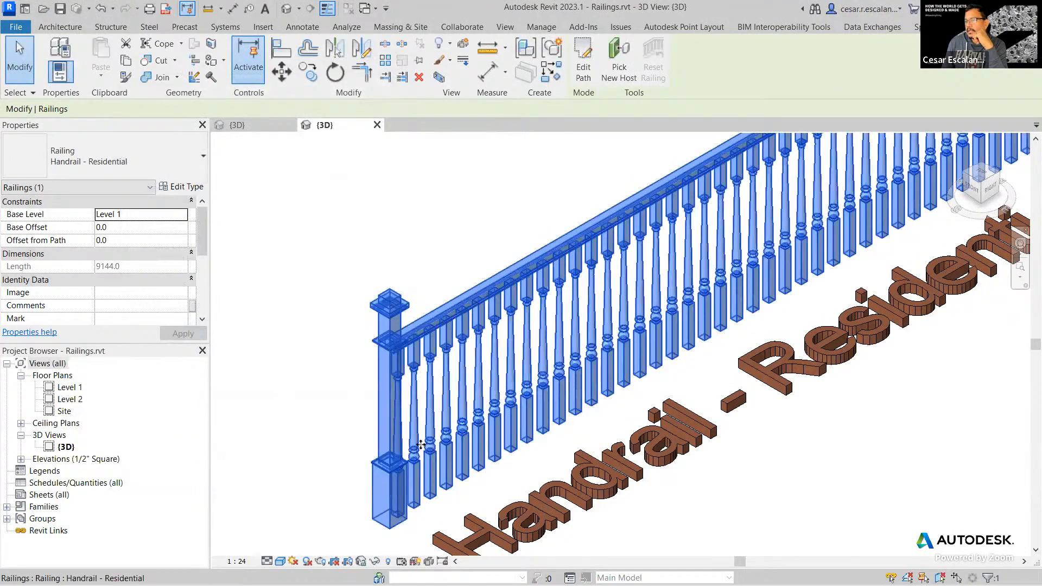
Step: Examine the Parapetto railings with horizontal timber slats and boards up close
scroll(421, 445, "down", 8)
middle_click_drag(745, 364, 976, 315)
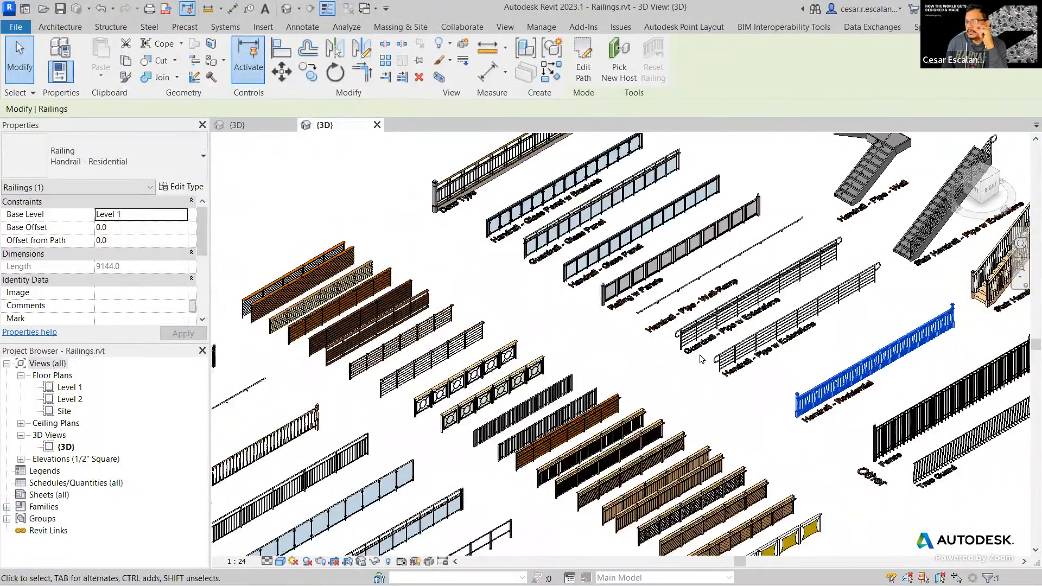
middle_click_drag(383, 405, 667, 330)
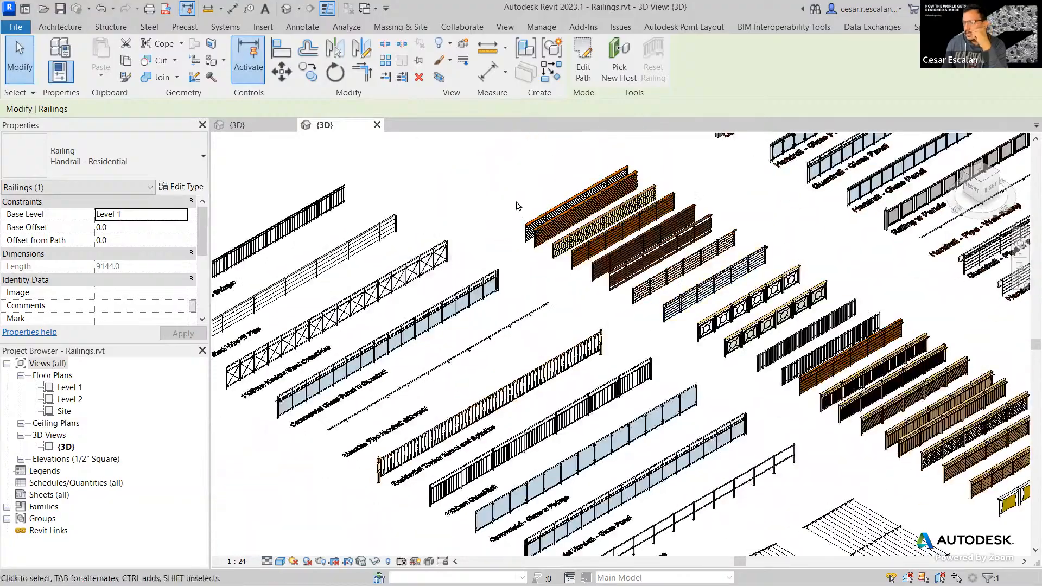
scroll(518, 205, "up", 10)
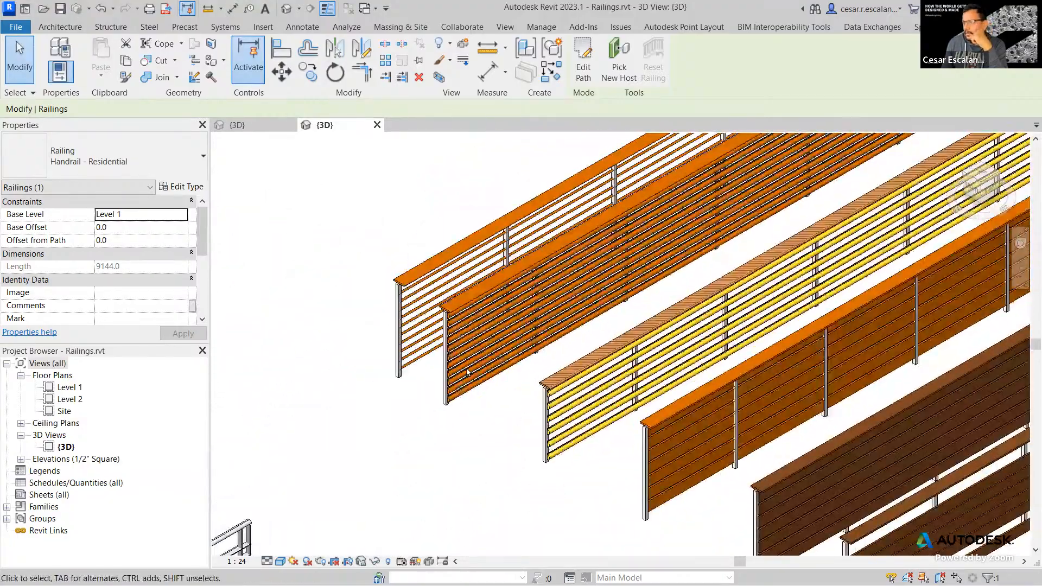
scroll(467, 372, "up", 3)
scroll(359, 299, "down", 3)
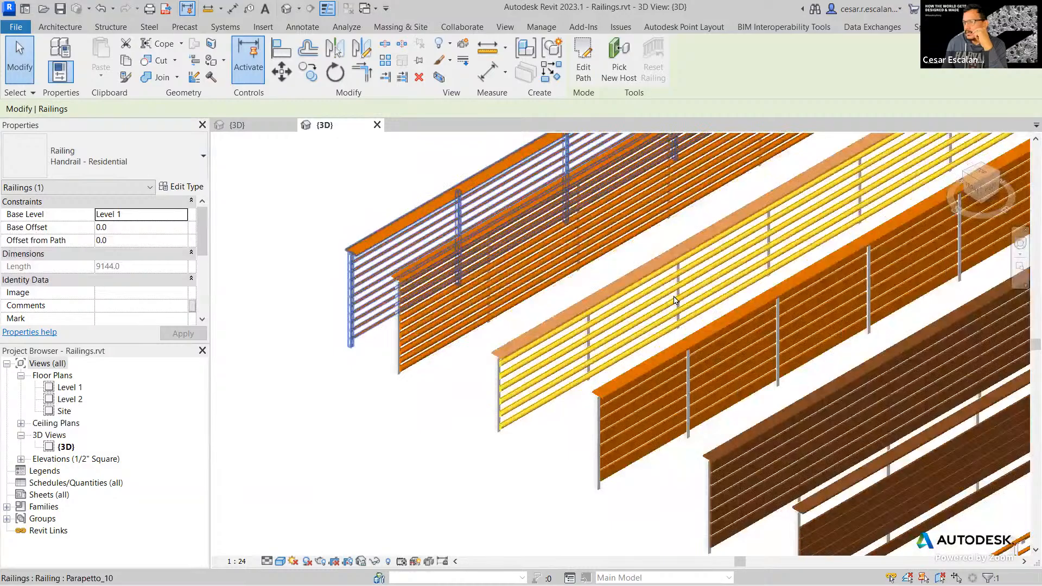
Step: Find the brise soleil railings beside the Key Clamp railing and select the 3m Brise Soleil - Walkway to examine it
scroll(675, 301, "down", 5)
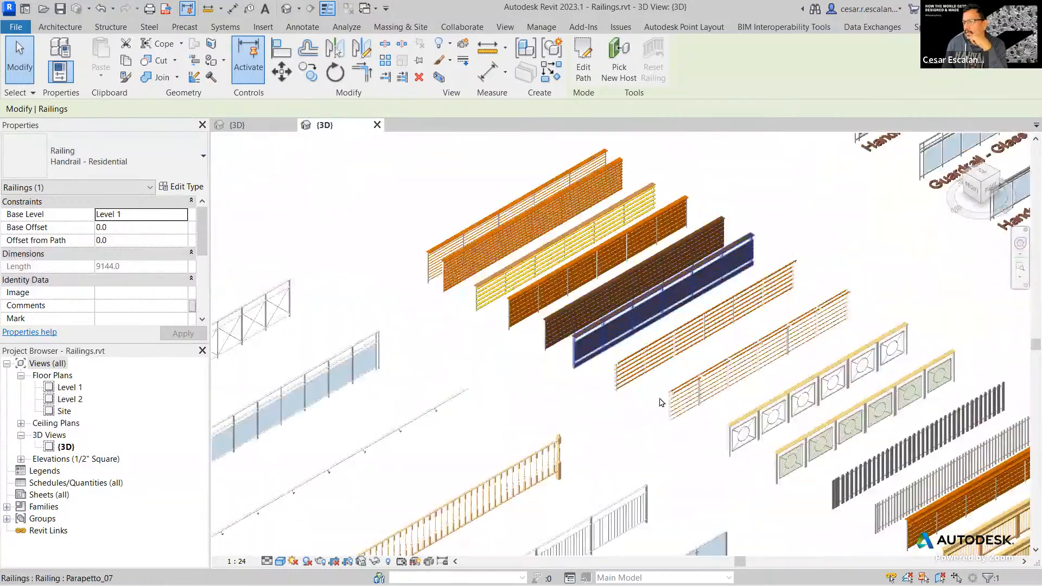
middle_click_drag(660, 403, 611, 246)
scroll(614, 250, "down", 2)
middle_click_drag(717, 351, 548, 184)
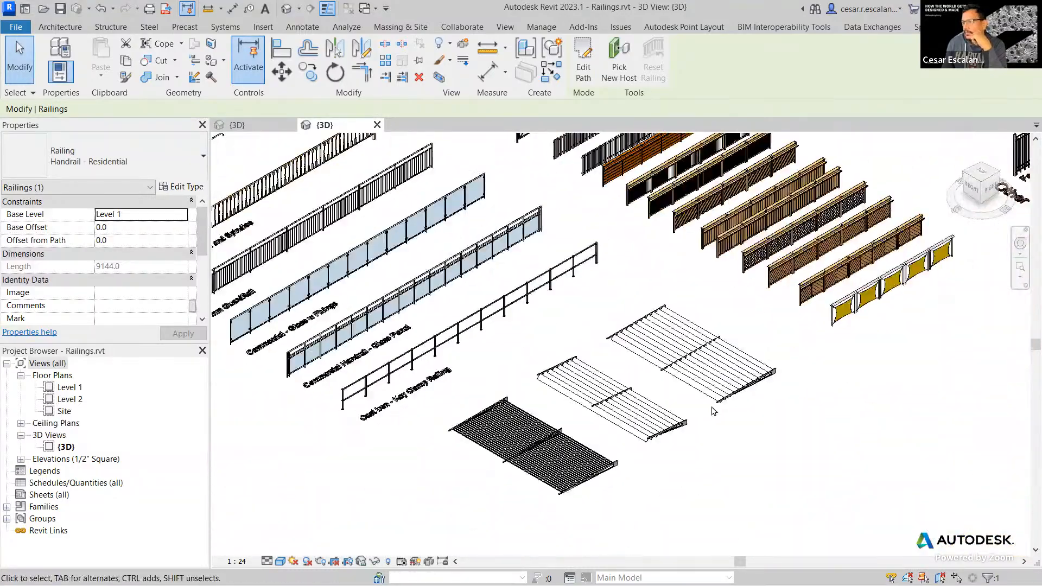
scroll(353, 487, "up", 4)
middle_click_drag(673, 408, 479, 386)
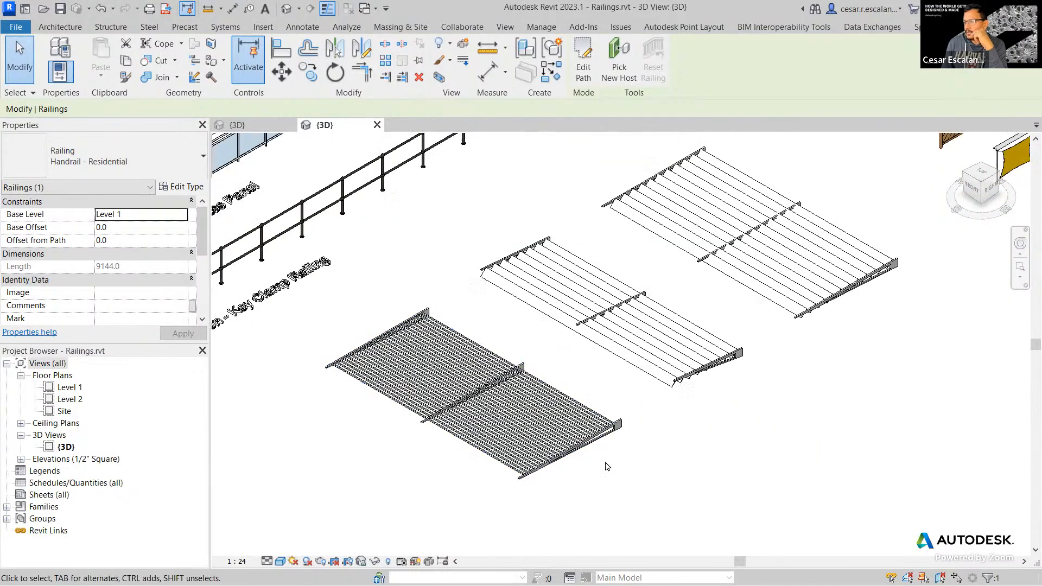
left_click(557, 392)
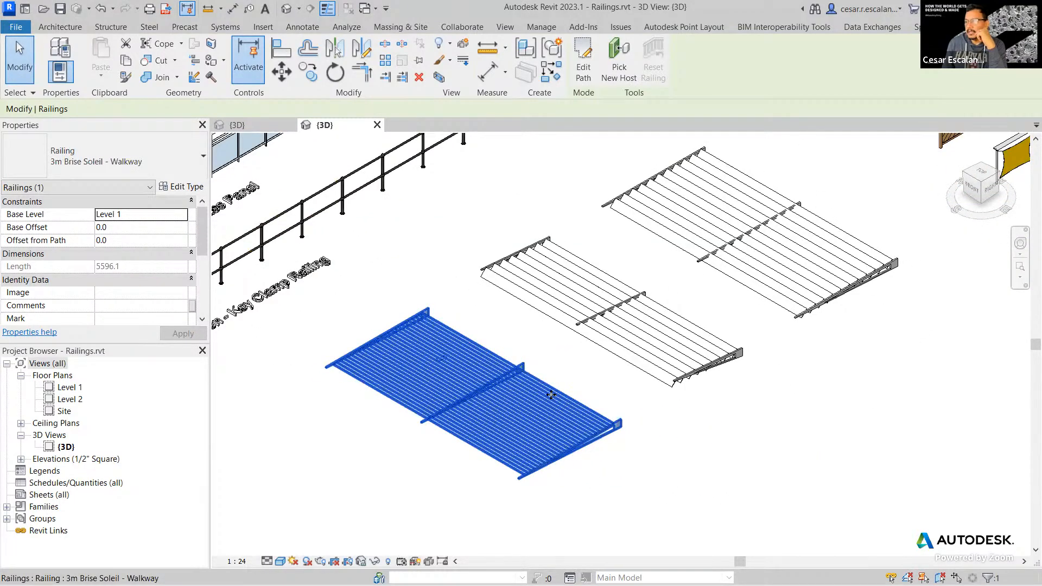
key("Escape")
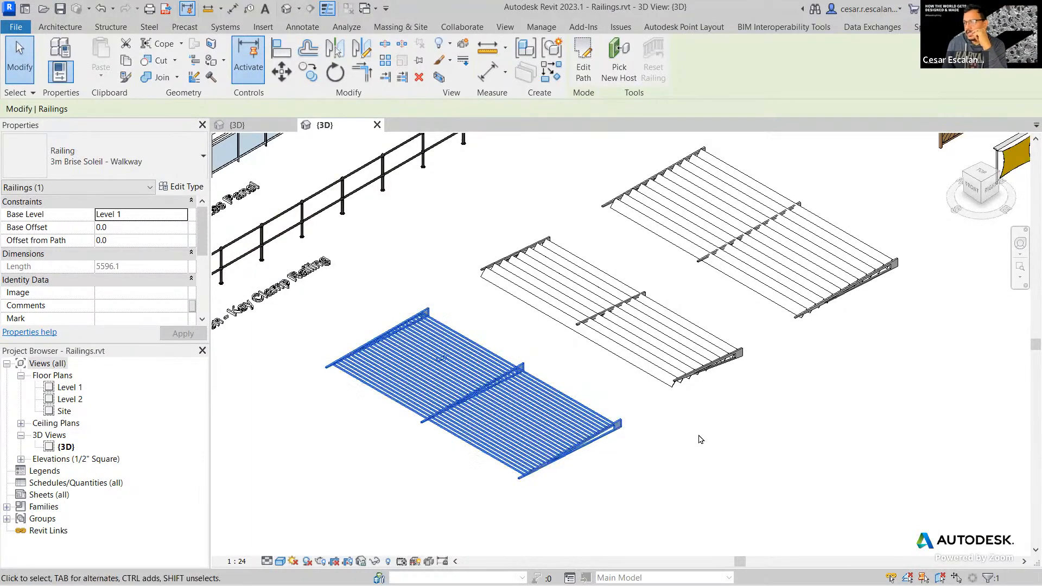
left_click(595, 412)
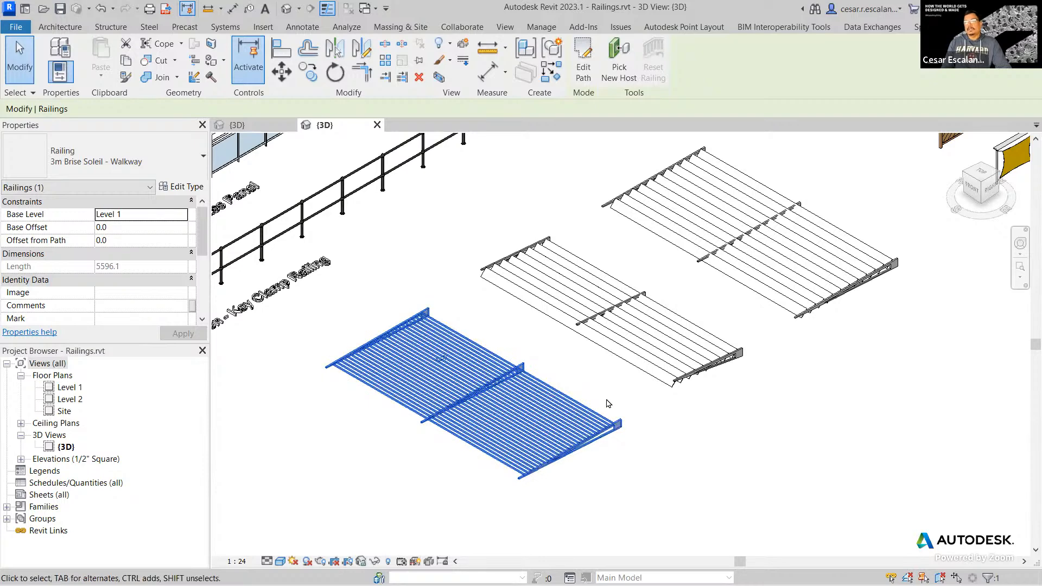
key("Escape")
Step: Create another 3m Brise Soleil - Walkway railing along a three-segment angled path with segments about 6300, 4400 and 3200 mm long
left_click(574, 412)
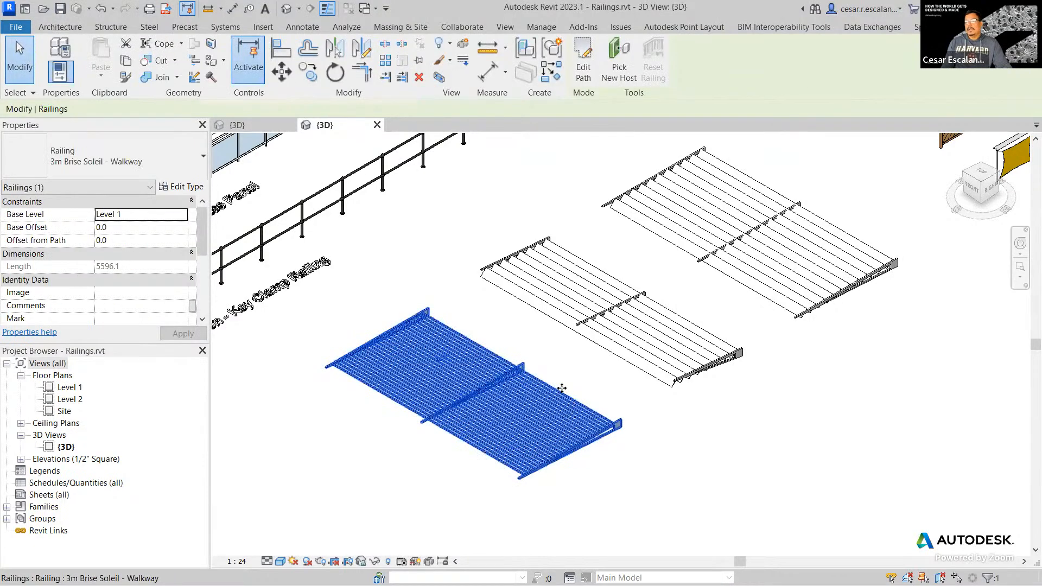
key("Escape")
key("c")
key("s")
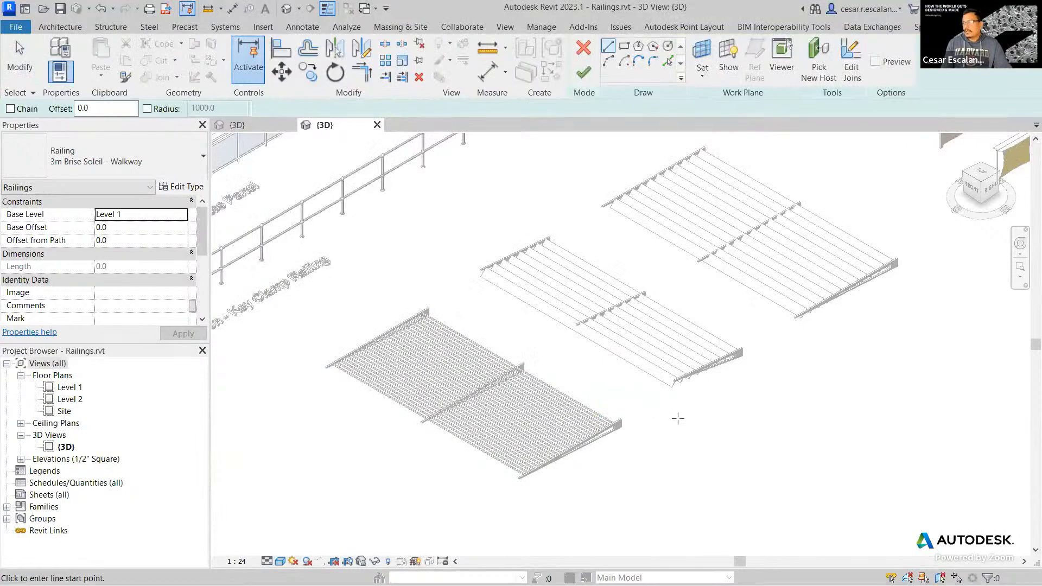
left_click(678, 419)
scroll(504, 483, "down", 5)
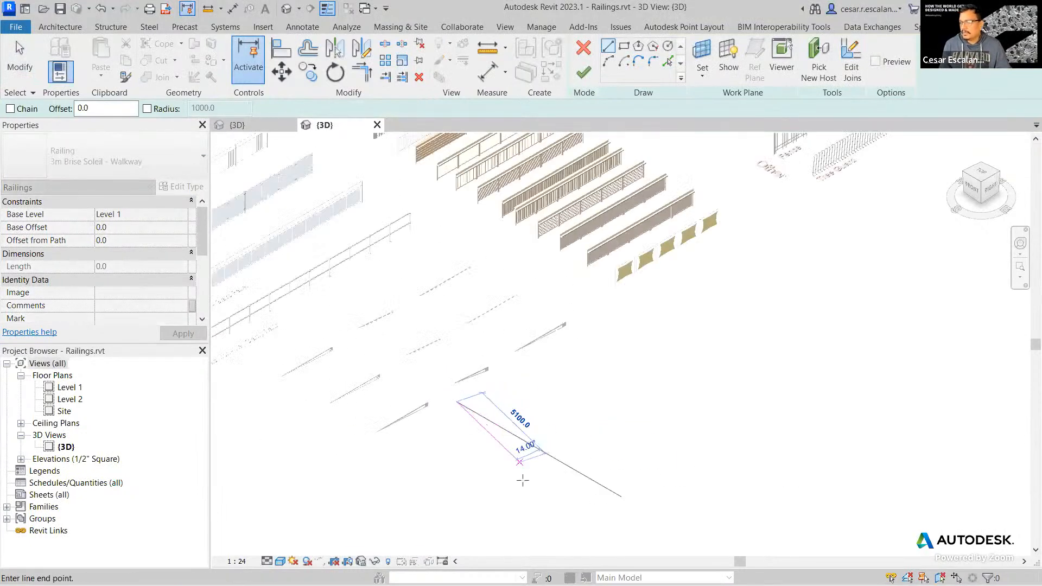
left_click(570, 486)
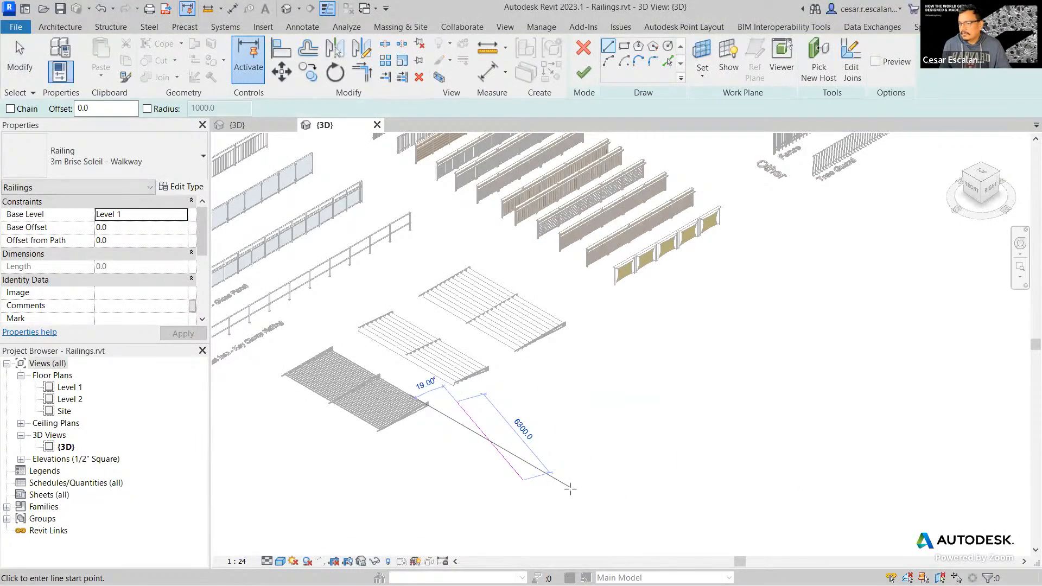
left_click(525, 481)
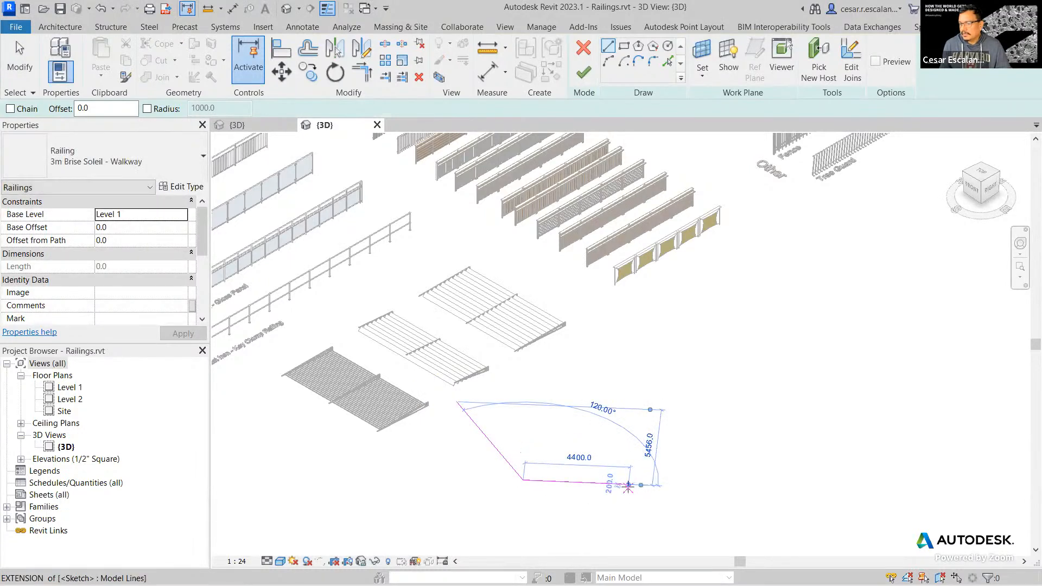
left_click(628, 484)
left_click(682, 453)
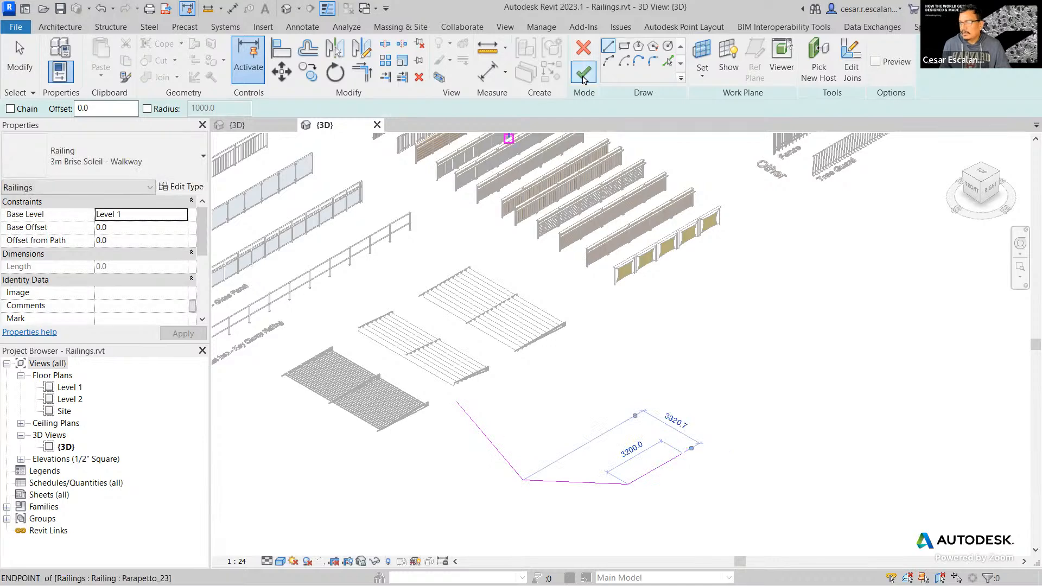
left_click(583, 72)
scroll(548, 515, "up", 4)
left_click(616, 425)
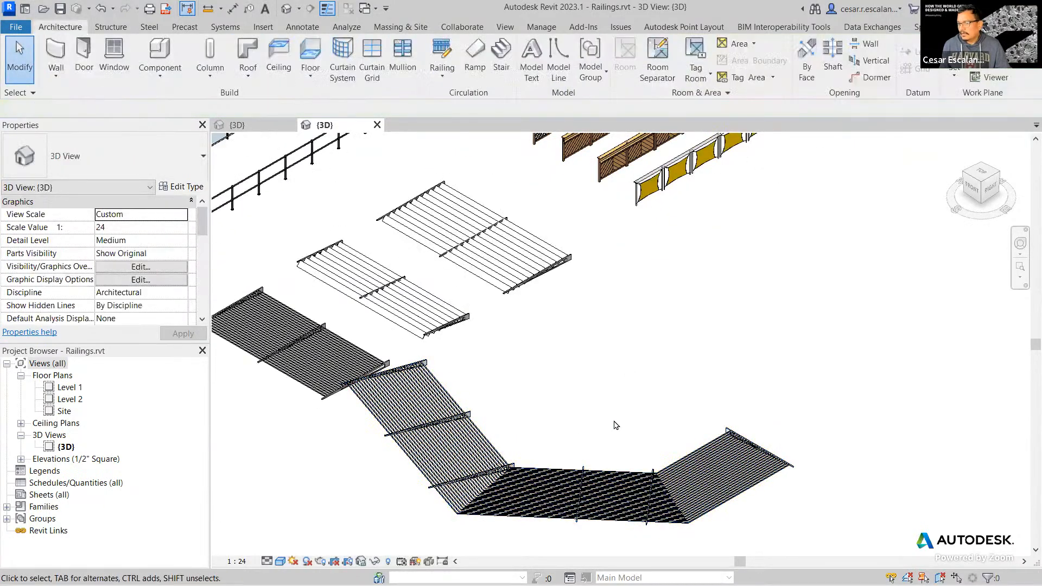
Step: Select the new angled brise soleil railing and examine how its slats and brackets follow the path's corners
scroll(616, 425, "down", 2)
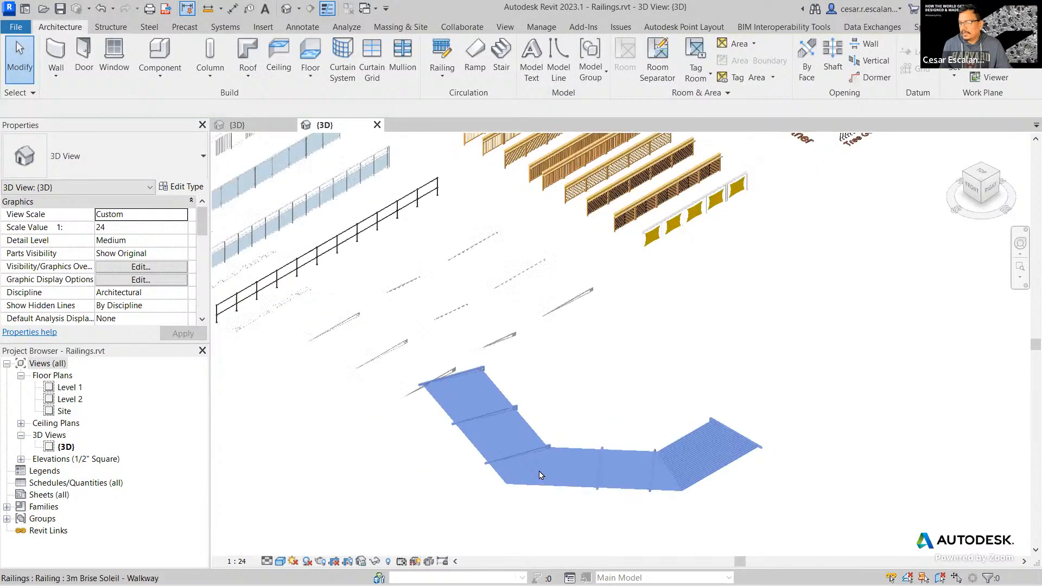
scroll(540, 475, "up", 3)
left_click(549, 495)
middle_click_drag(617, 404, 659, 405, "shift")
scroll(542, 408, "up", 5)
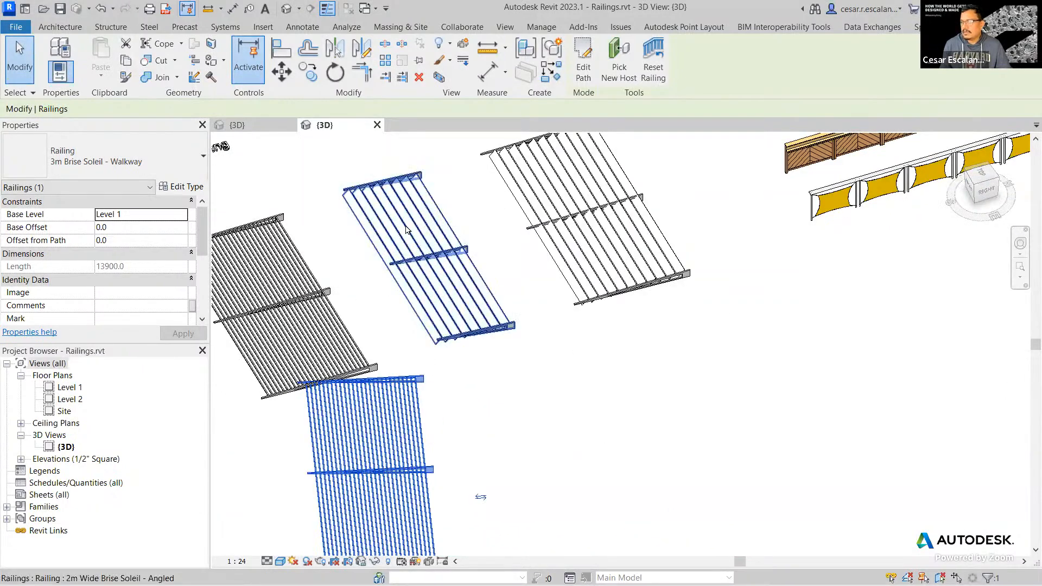
Step: Sketch a 3m Brise Soleil - Walkway railing on an arc path with a radius of about 4040 mm spanning about 110°
left_click(60, 26)
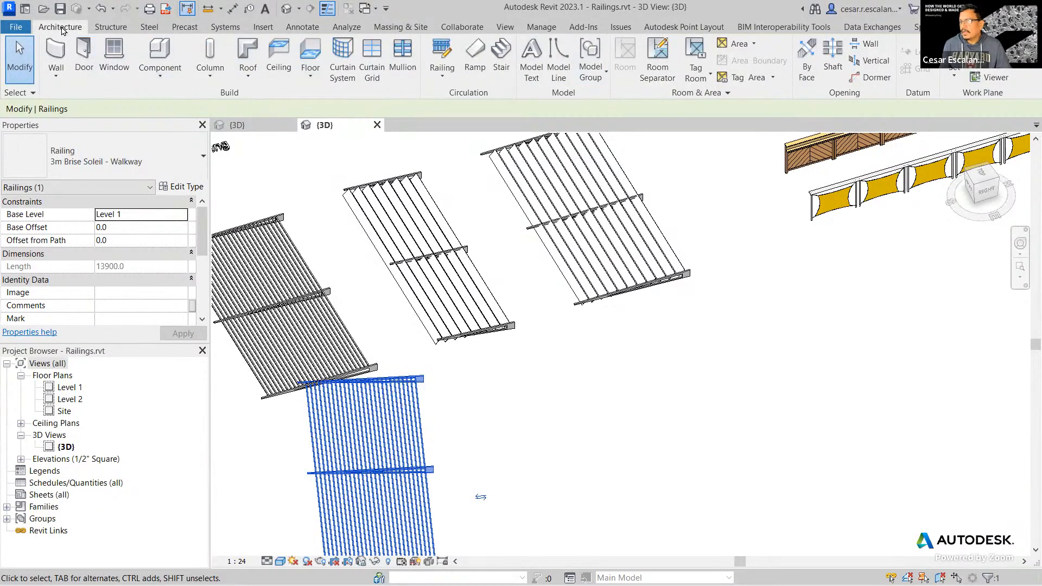
key("Escape")
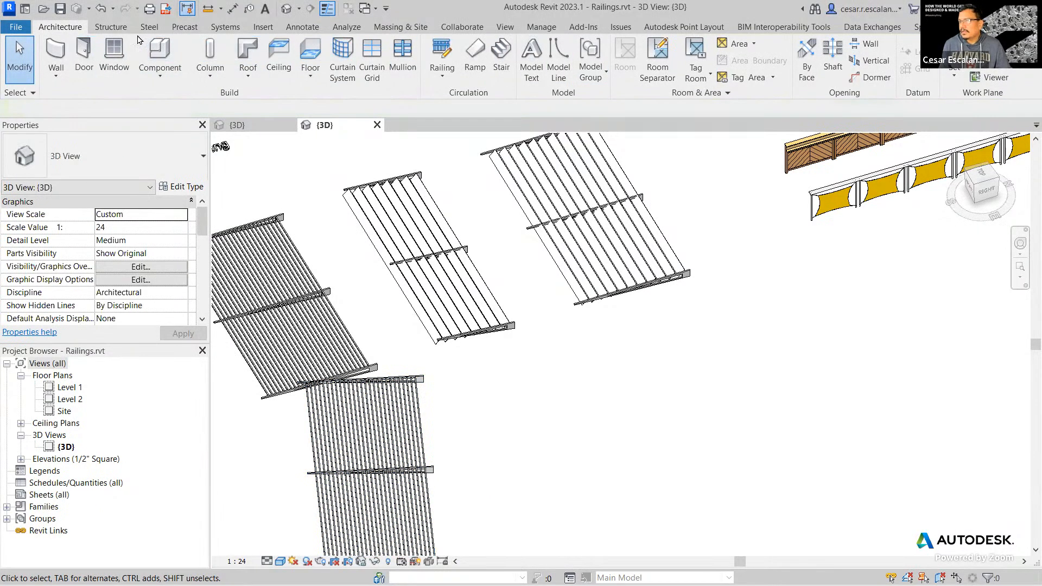
left_click(444, 75)
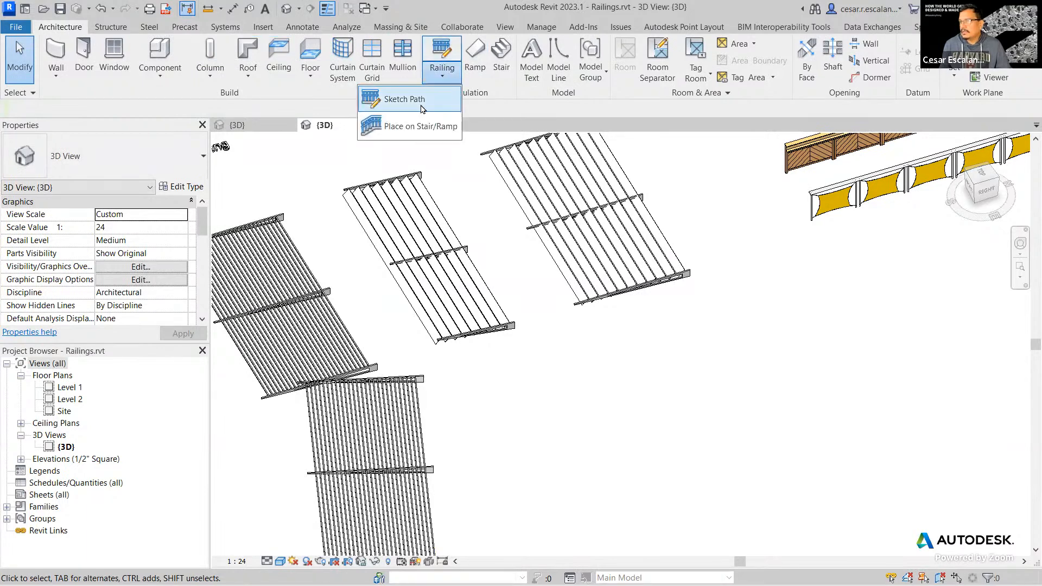
left_click(406, 100)
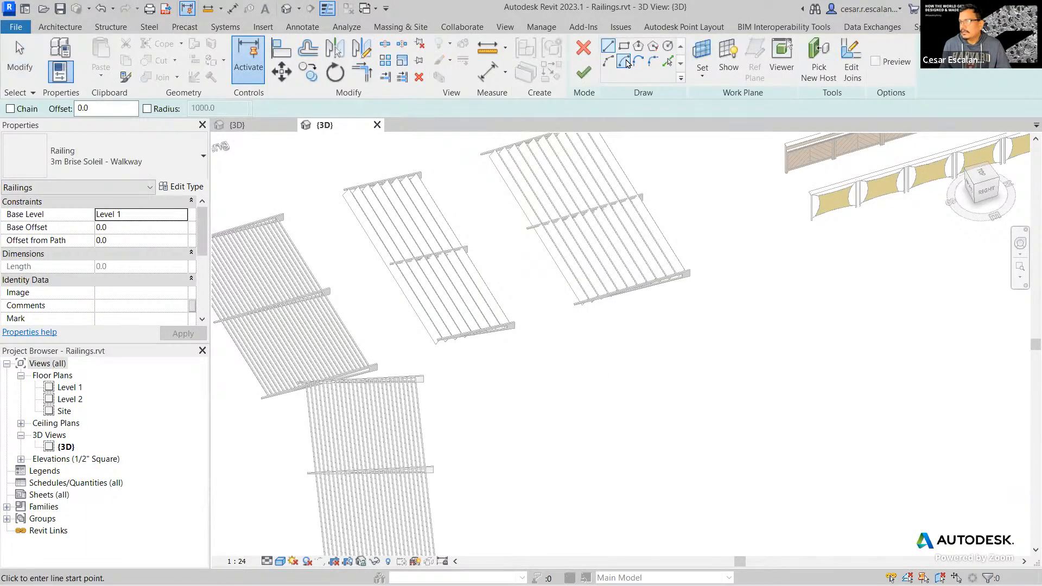
left_click(608, 61)
left_click(539, 435)
left_click(820, 500)
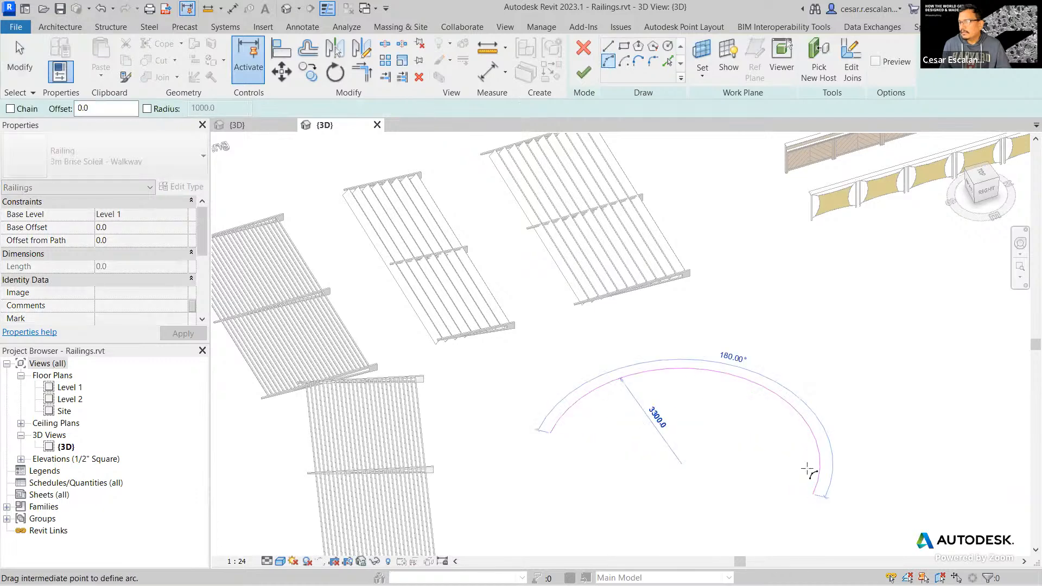
left_click(724, 517)
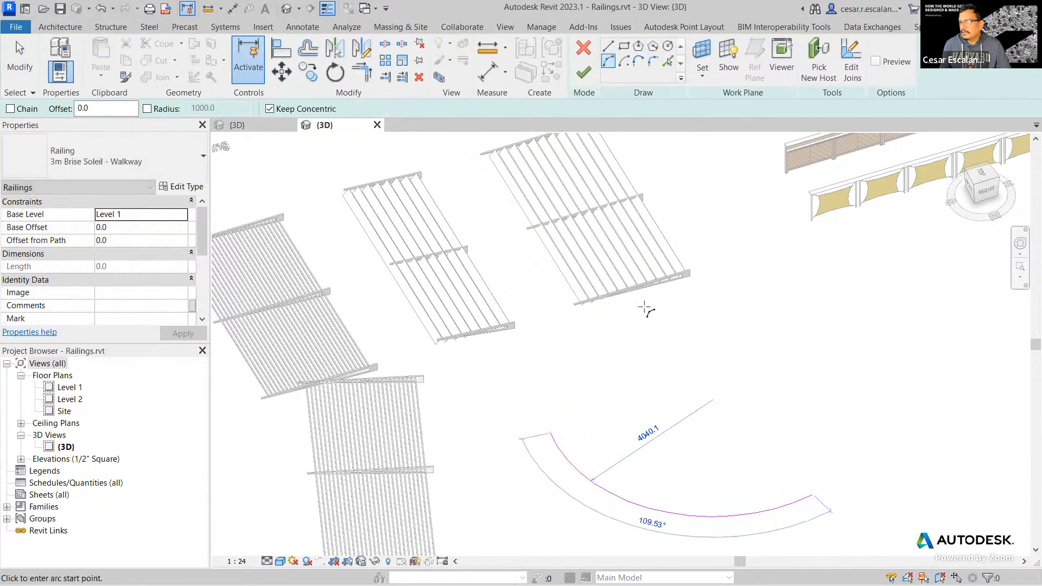
left_click(584, 72)
left_click(716, 459)
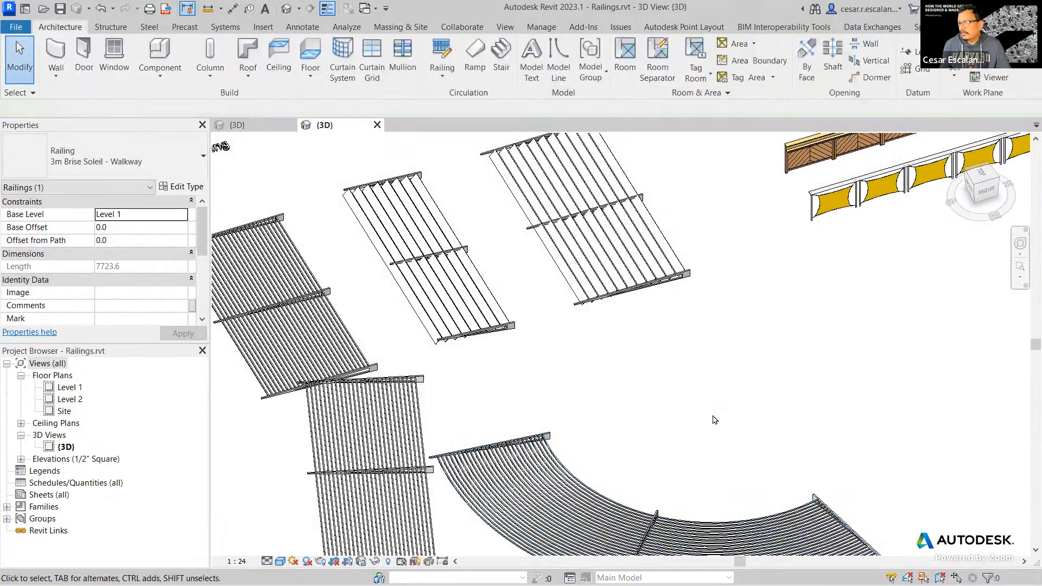
Step: Examine the curved brise soleil's slats and support brackets up close and compare it with the angled one
middle_click_drag(714, 419, 680, 325)
scroll(770, 523, "up", 2)
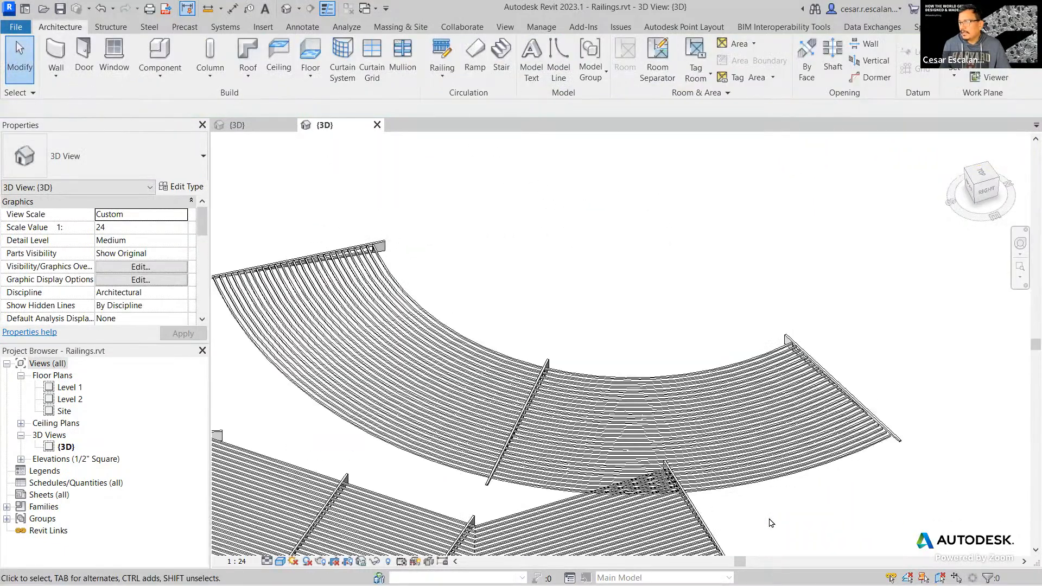
scroll(819, 474, "up", 2)
middle_click_drag(551, 320, 844, 300)
middle_click_drag(716, 330, 716, 393)
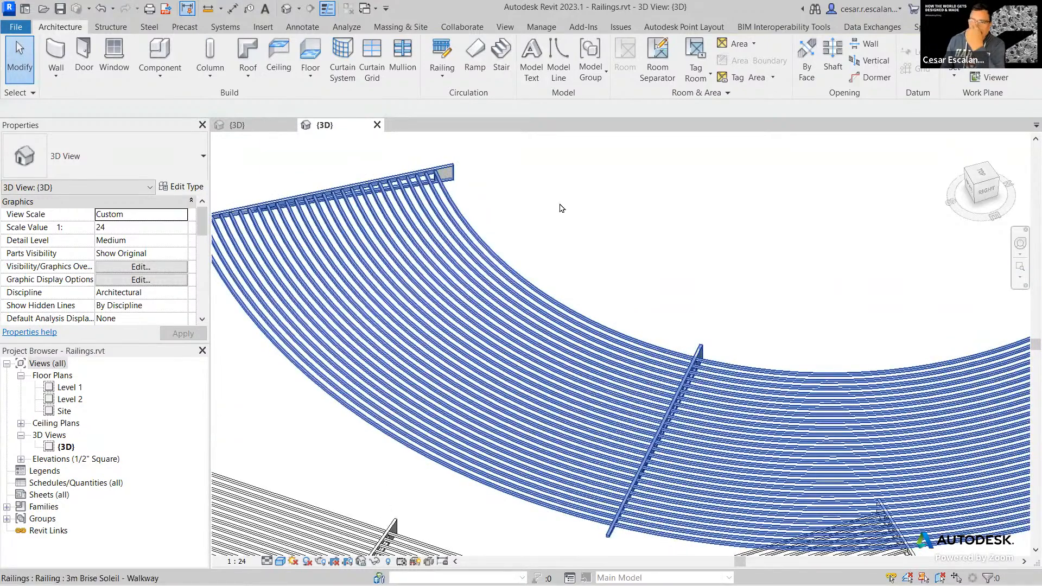
mouse_move(584, 242)
middle_mouse_down()
mouse_move(465, 249)
mouse_move(579, 262)
middle_mouse_up()
scroll(580, 263, "down", 5)
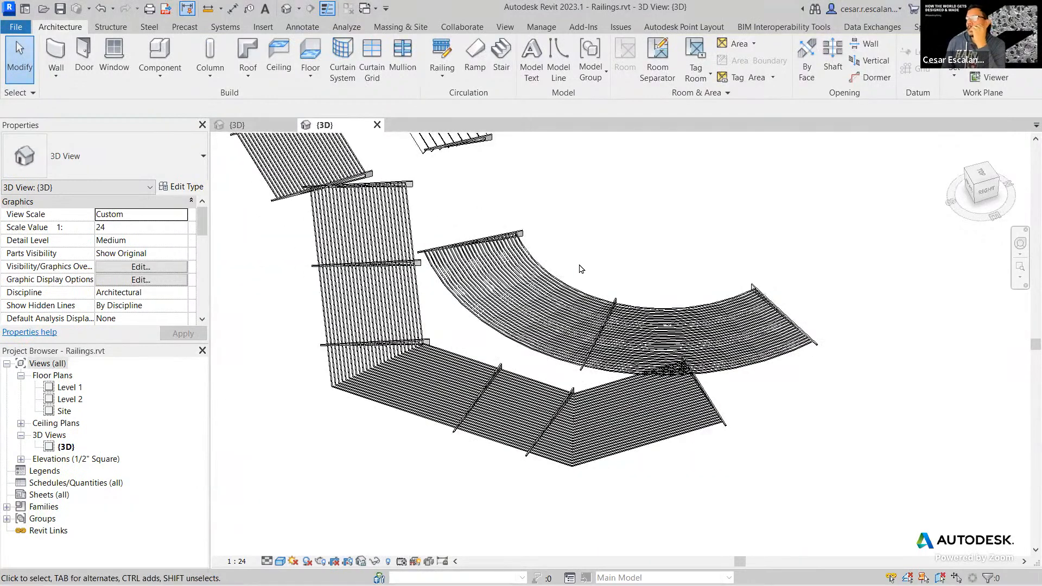
middle_click_drag(581, 269, 584, 310)
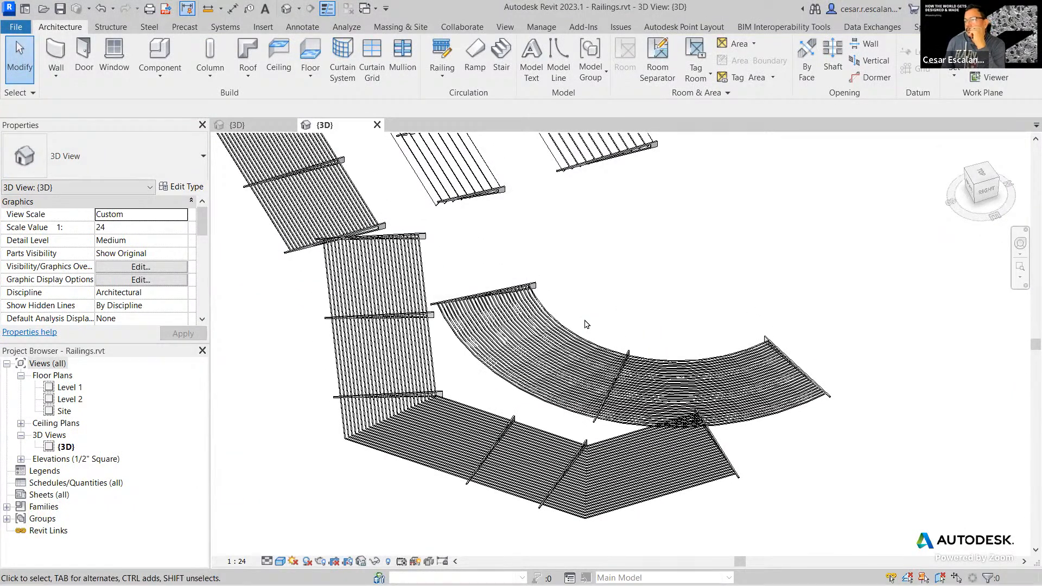
Step: Edit the curved brise soleil's path to shrink the arc's radius to 3000 mm, keeping it concentric
left_click(587, 337)
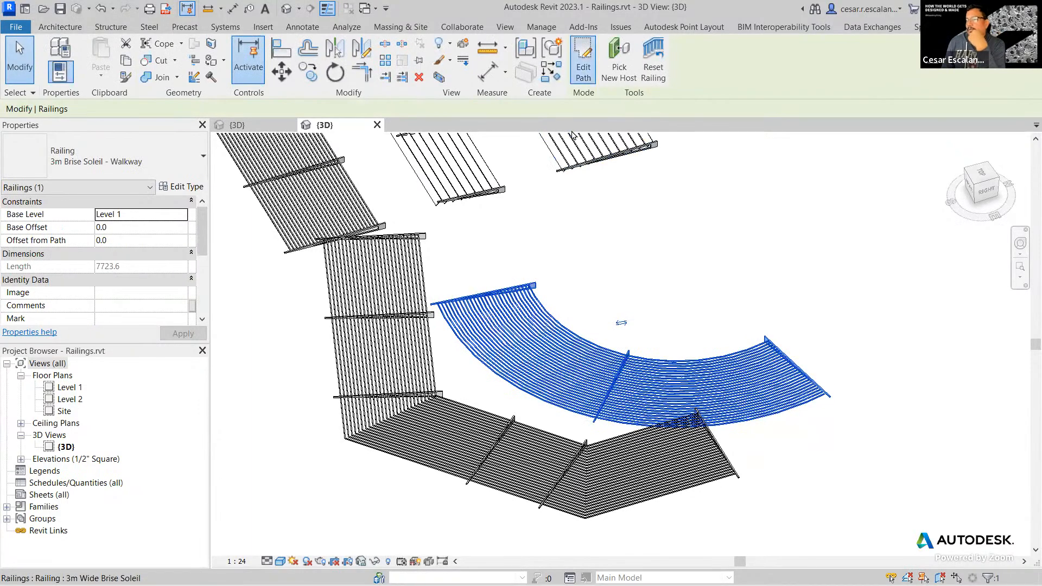
left_click(584, 61)
left_click(644, 360)
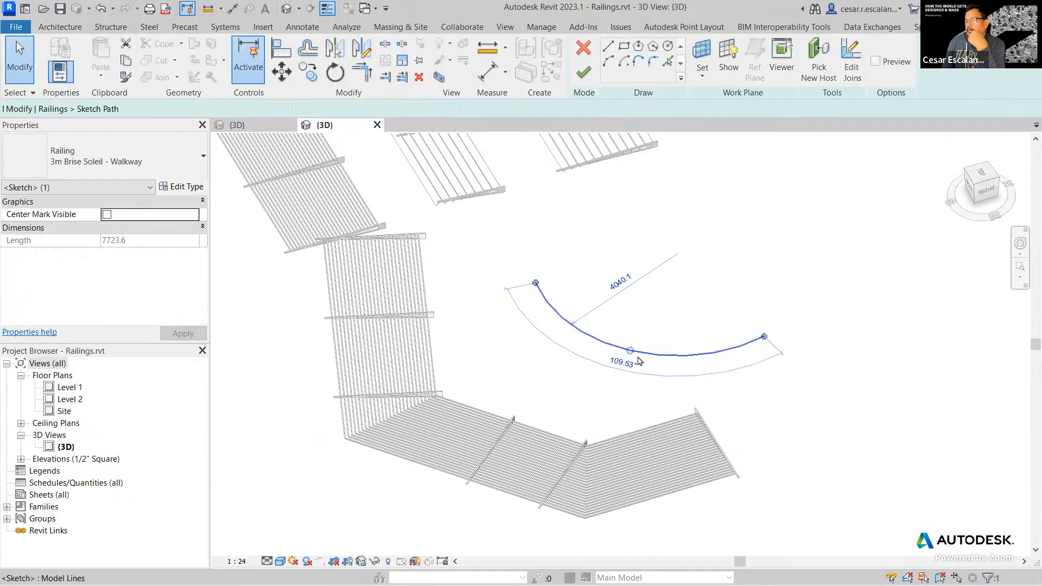
left_click_drag(624, 356, 632, 245)
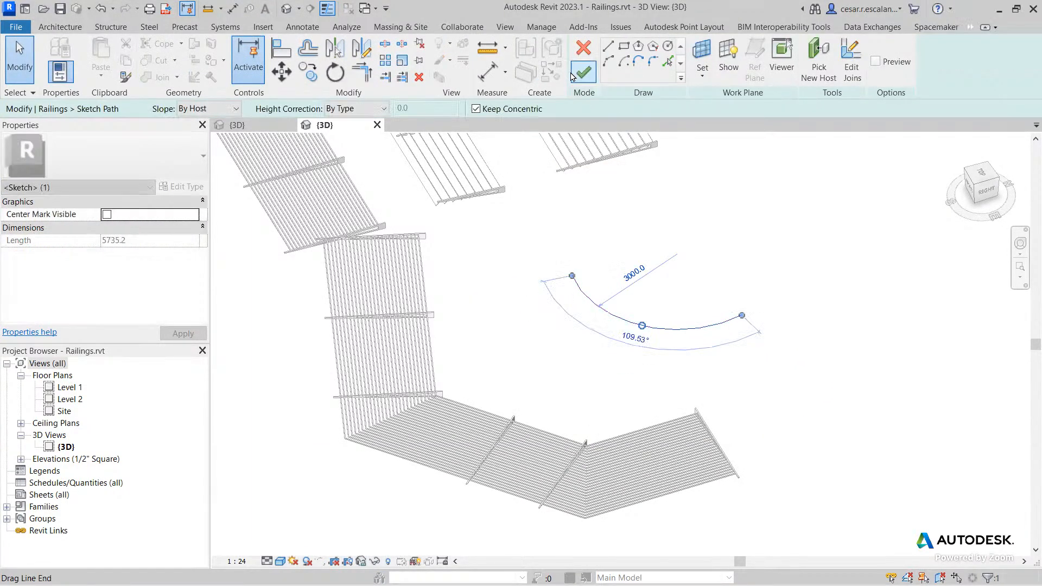
left_click(584, 73)
left_click(728, 276)
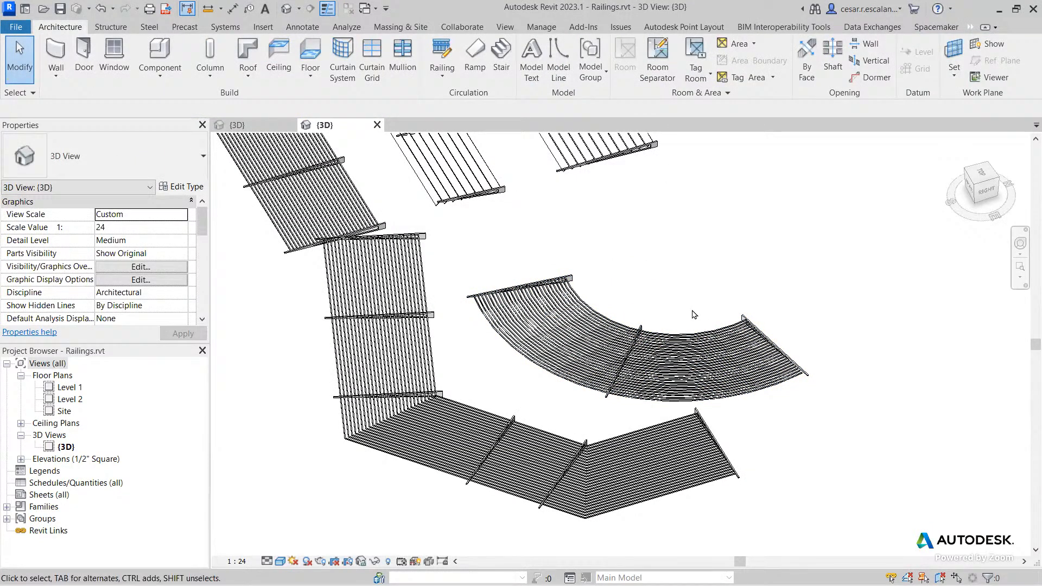
Step: Set the curved brise soleil's base offset to 9.0 and deselect the railing
left_click(658, 339)
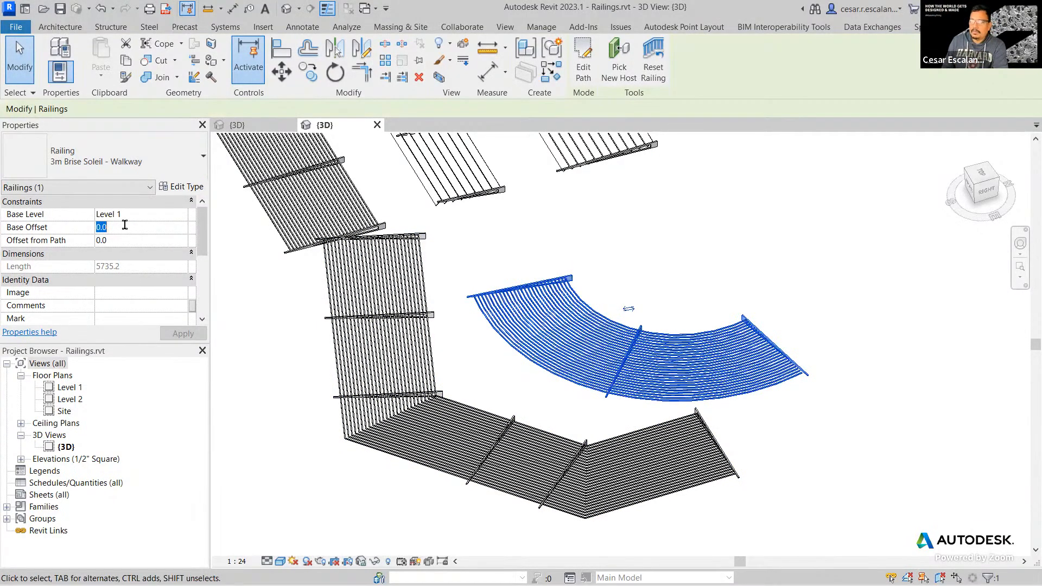
left_click(177, 333)
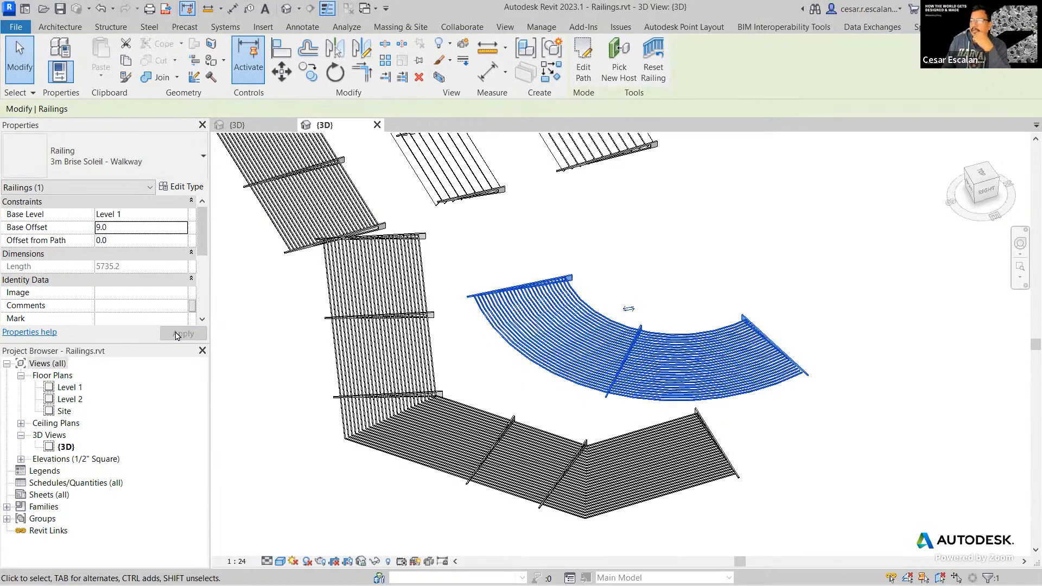
left_click(605, 271)
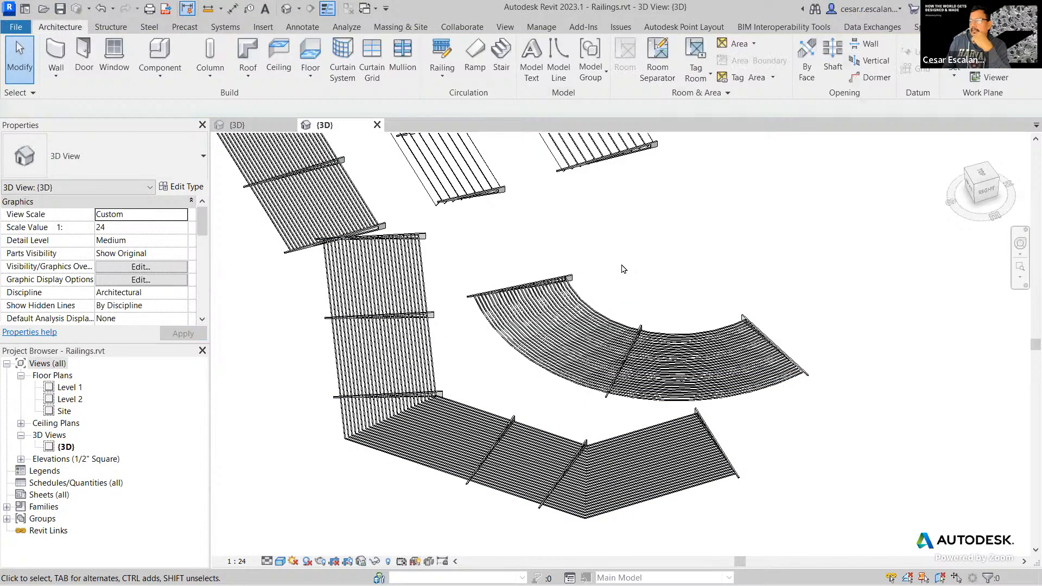
left_click(571, 277)
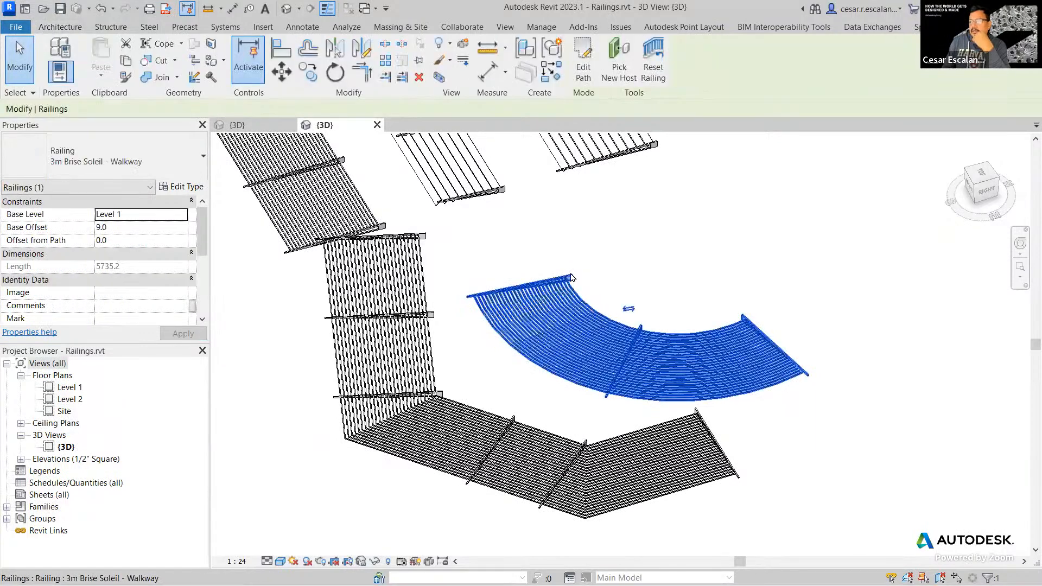
left_click(146, 226)
left_click(809, 295)
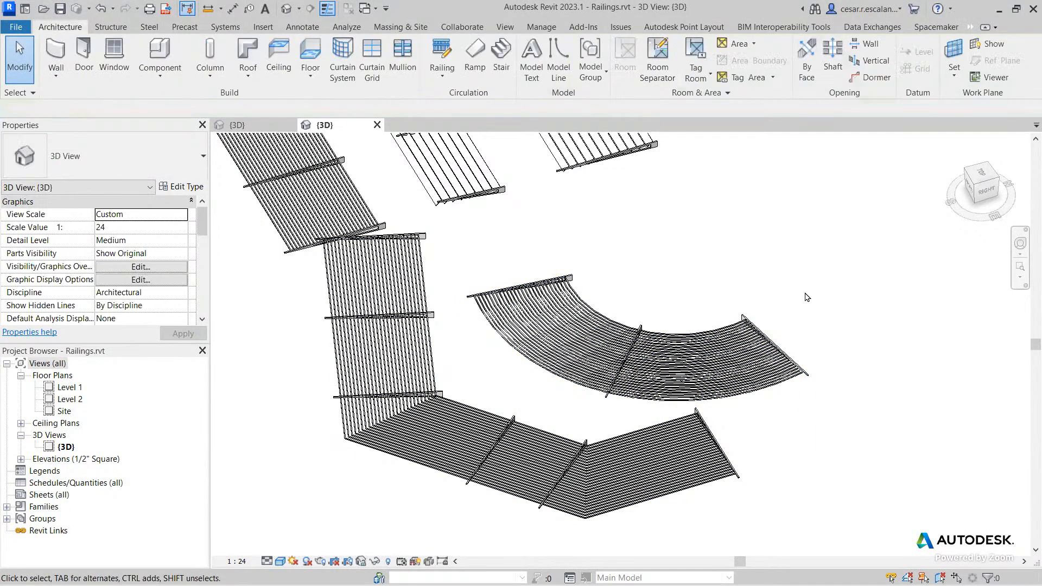
Step: Examine the wall-mounted pipe handrail and its support brackets on the Handrail - Pipe - Wall stair up close
scroll(807, 296, "down", 3)
middle_click_drag(807, 297, 707, 488)
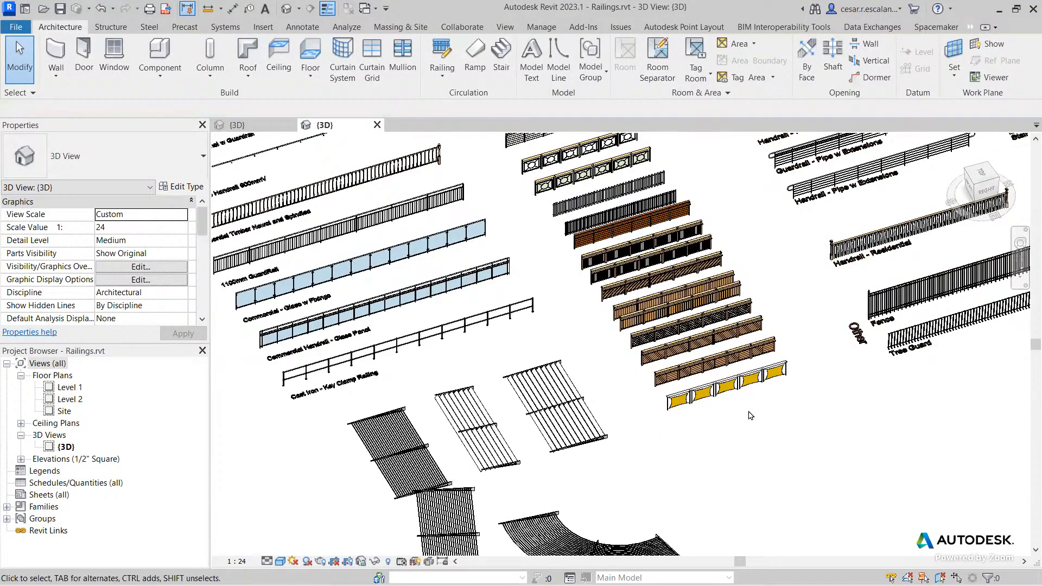
scroll(749, 414, "down", 2)
middle_click_drag(776, 426, 743, 568)
middle_click_drag(889, 275, 886, 253)
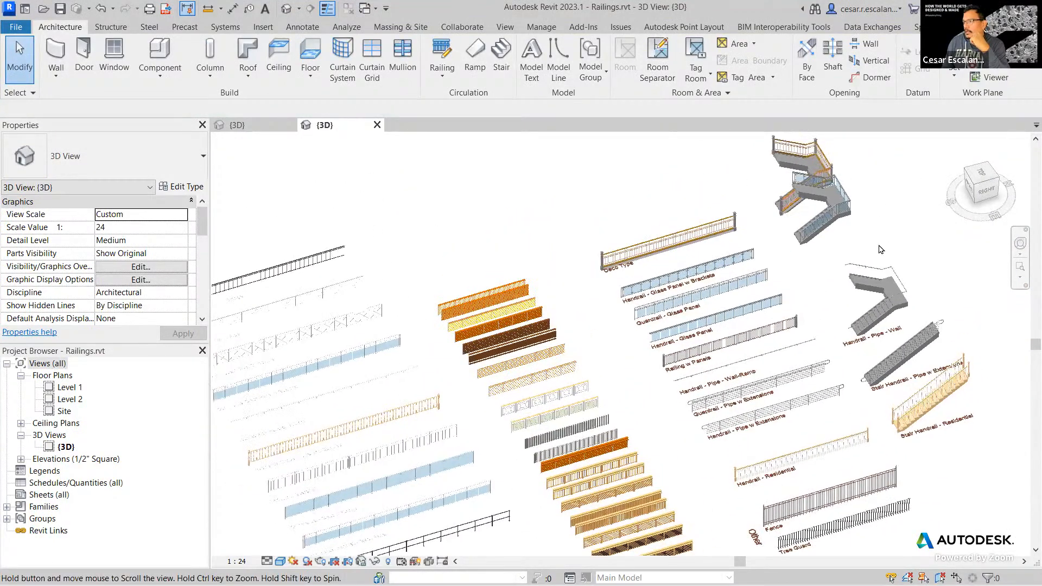
scroll(900, 255, "up", 5)
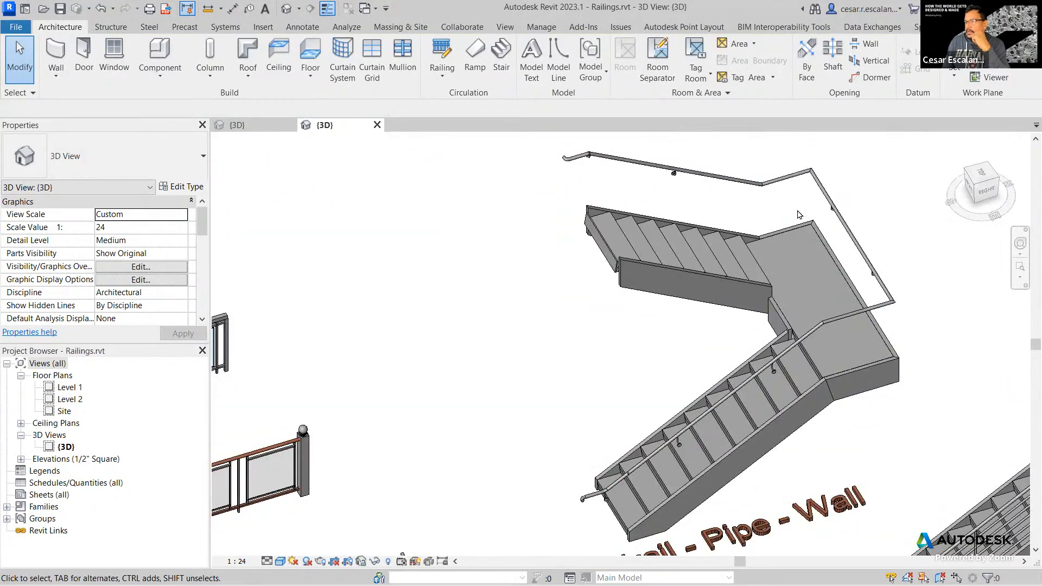
scroll(797, 212, "up", 3)
middle_click_drag(706, 266, 705, 403)
scroll(543, 269, "up", 5)
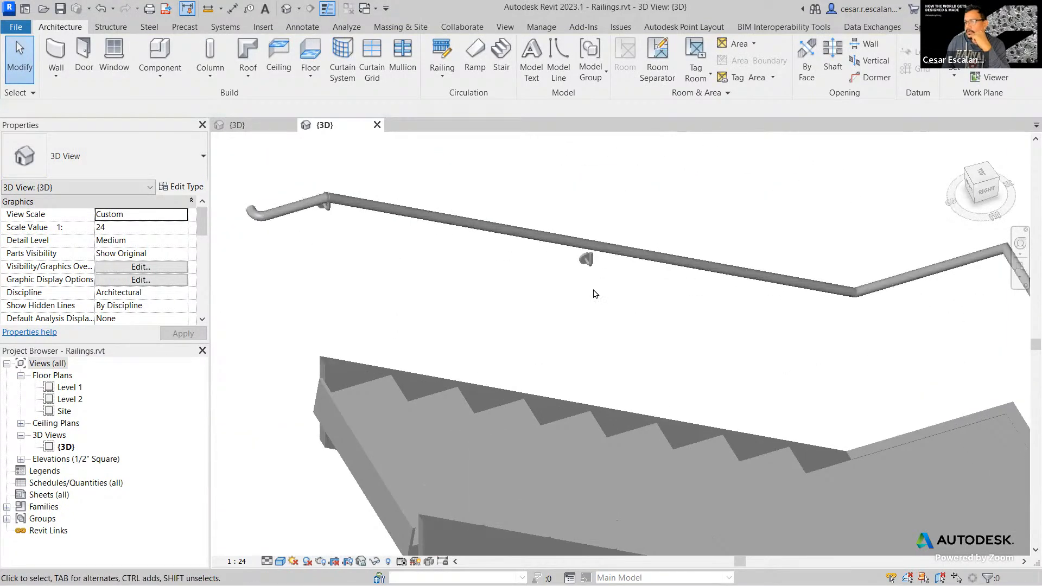
scroll(591, 217, "down", 5)
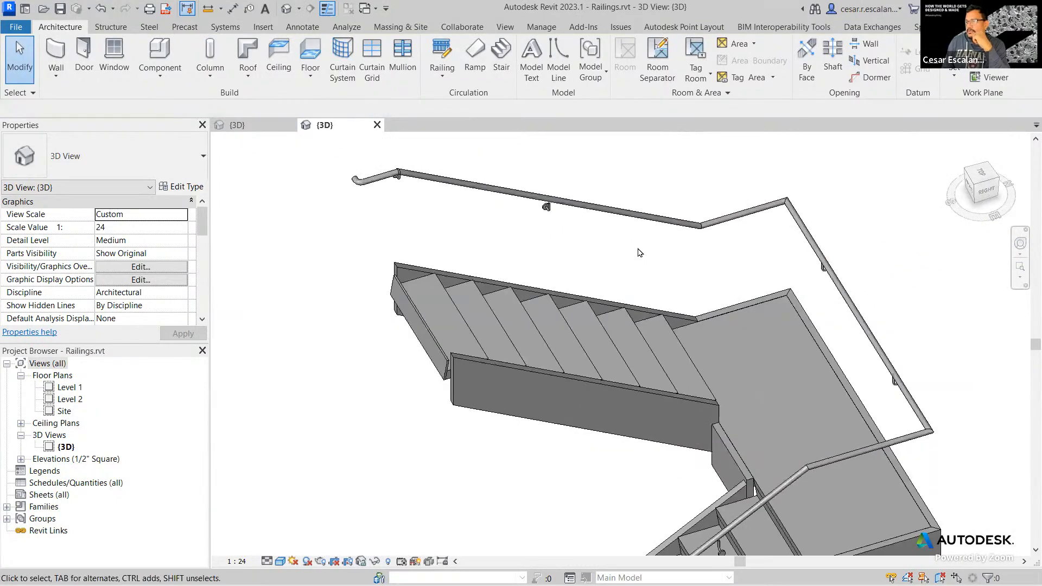
Step: Review the type properties of the Handrail - Pipe - Wall railing, including its identity data and IFC parameters, and cancel
left_click(845, 293)
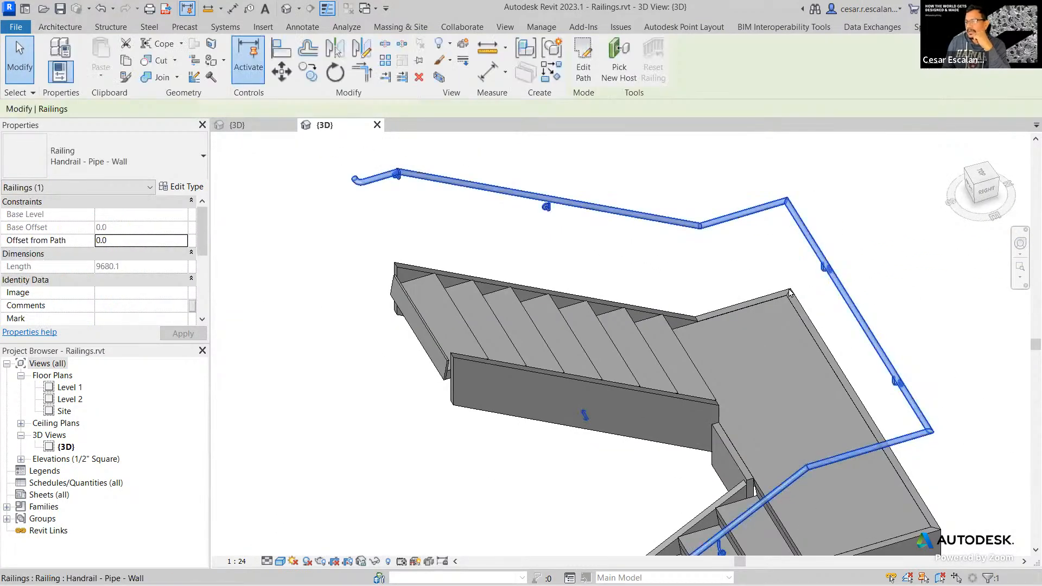
left_click(184, 186)
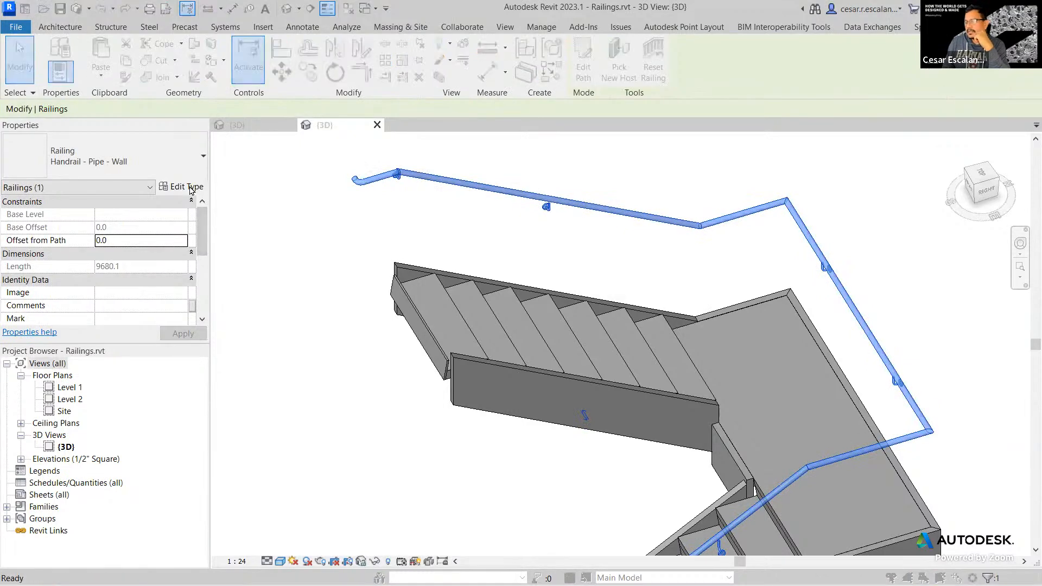
mouse_move(384, 249)
left_mouse_down()
mouse_move(385, 330)
mouse_move(384, 261)
left_mouse_up()
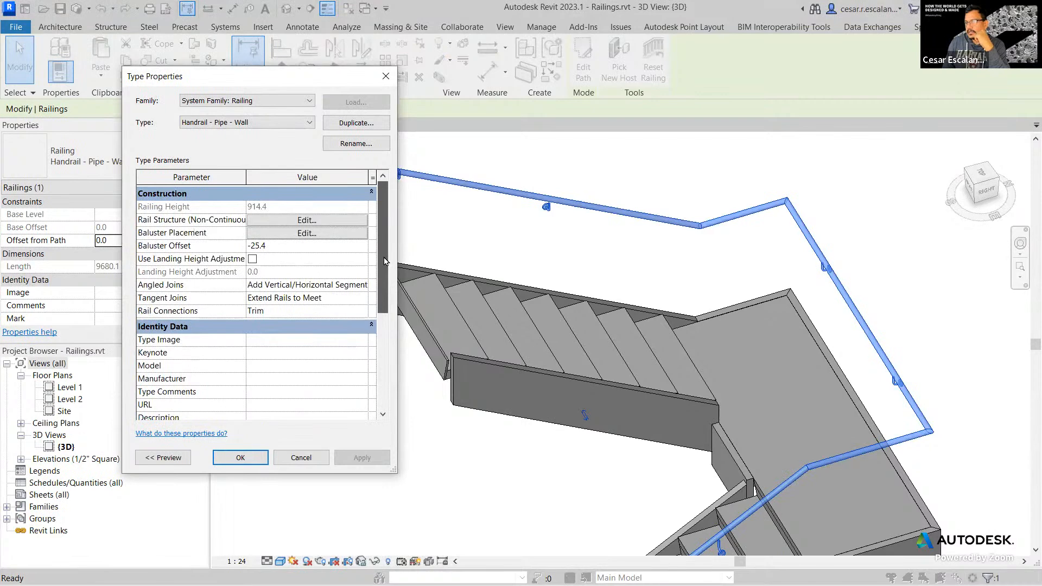
scroll(314, 322, "down", 5)
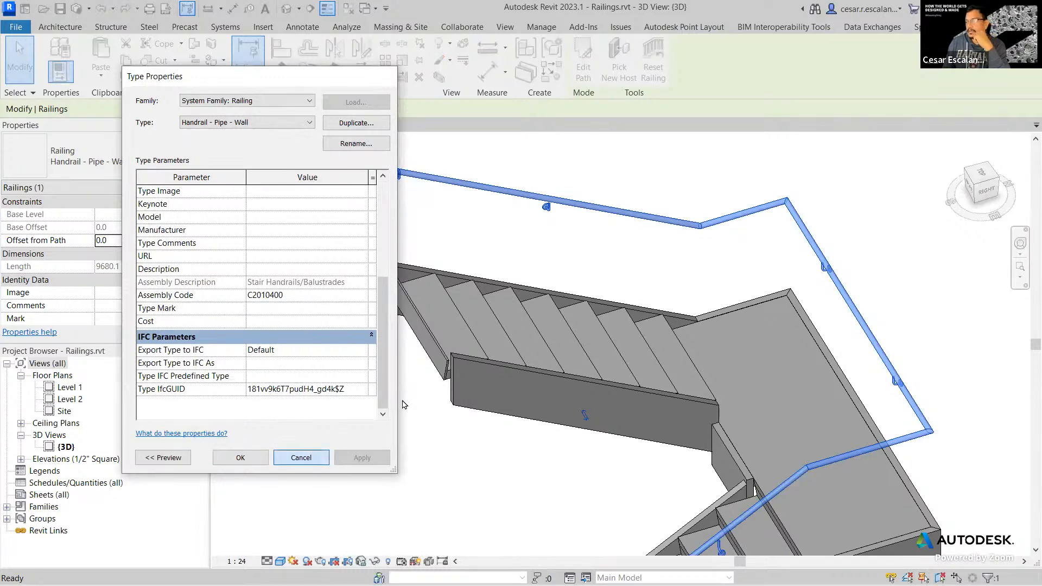
left_click(301, 458)
Step: Check the wall handrail's bracket spacing against its baluster placement settings, widening the family column to read the full bracket name, and deselect the railing
scroll(411, 387, "down", 3)
scroll(516, 279, "up", 8)
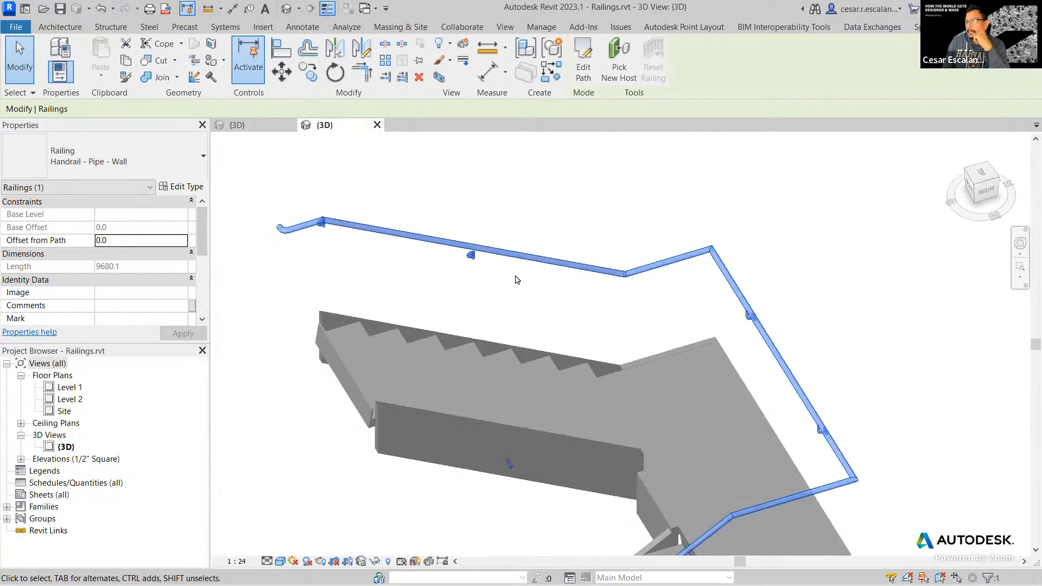
scroll(441, 236, "down", 5)
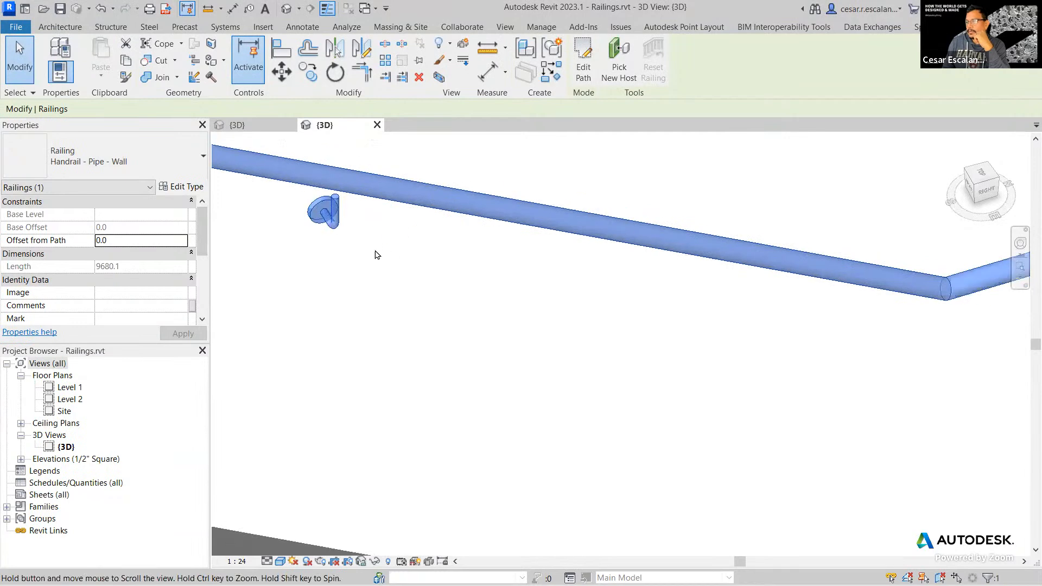
scroll(627, 158, "up", 5)
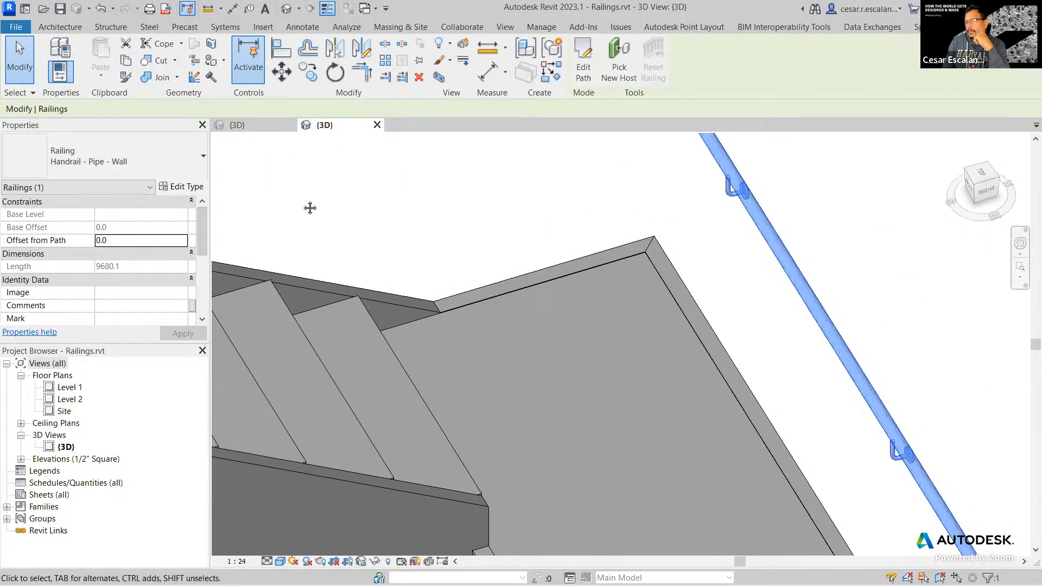
middle_click_drag(310, 208, 405, 209)
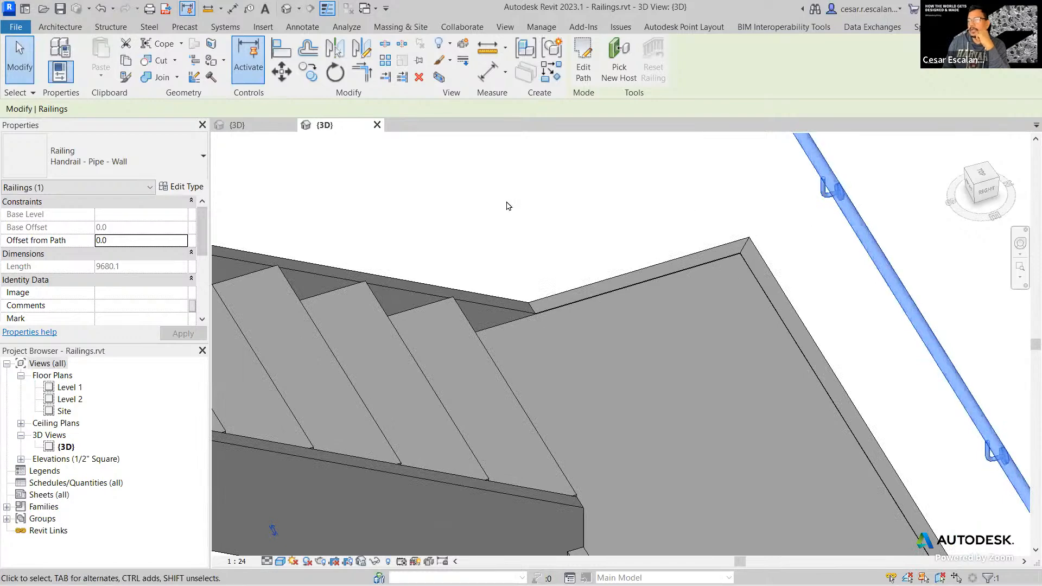
left_click(179, 190)
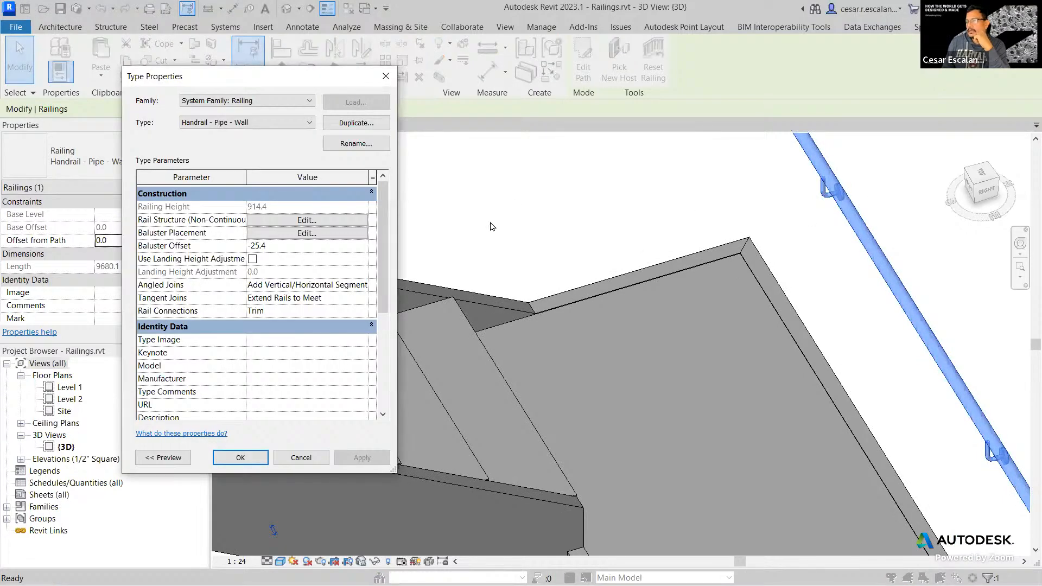
left_click(307, 232)
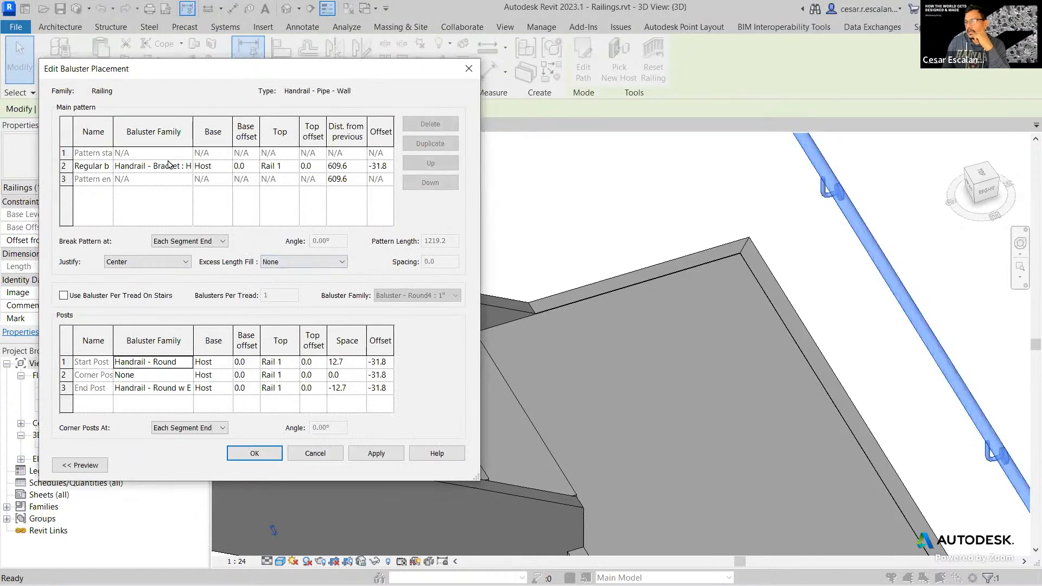
double_click(194, 133)
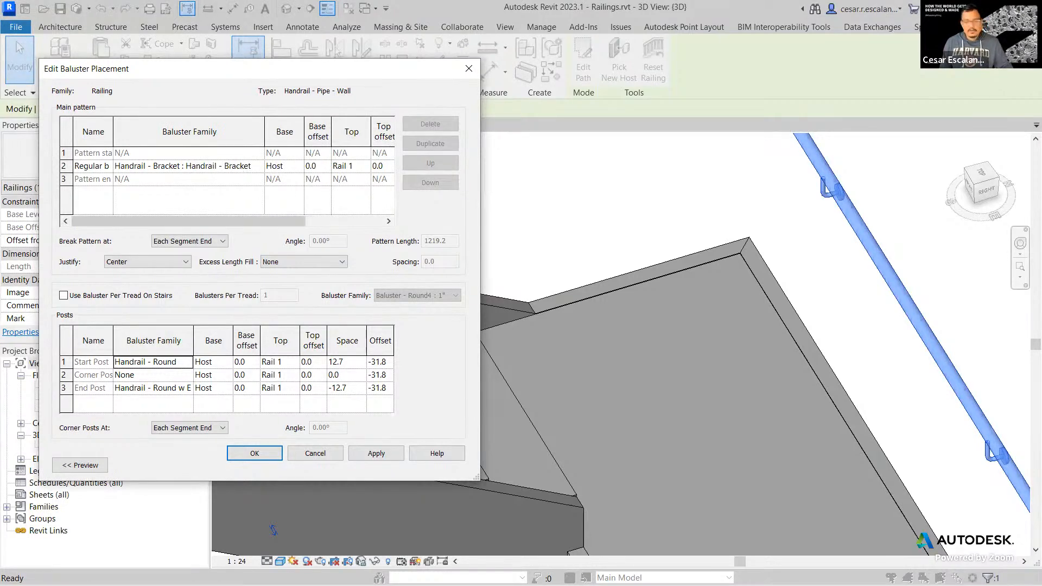
mouse_move(253, 168)
left_mouse_down()
mouse_move(403, 195)
mouse_move(793, 186)
mouse_move(839, 163)
left_mouse_up()
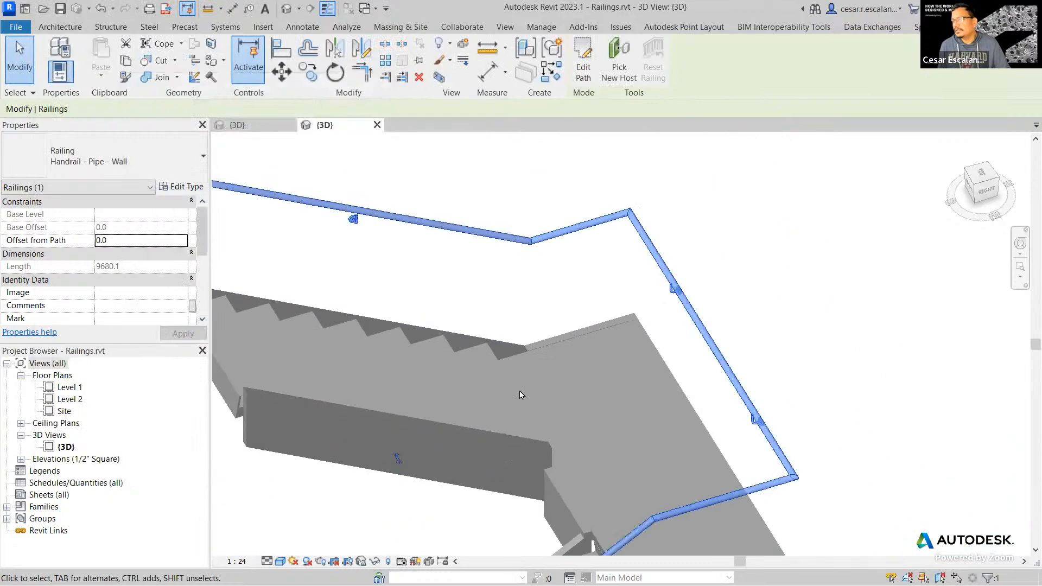
scroll(519, 395, "down", 1)
left_click(644, 365)
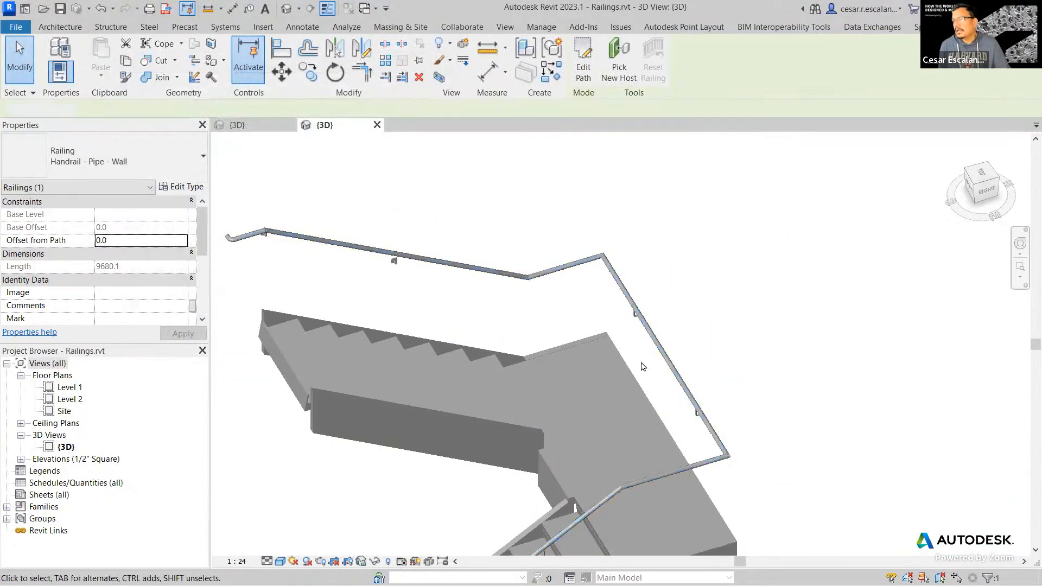
Step: Examine the wall handrail's lower end extension and brackets on the stair, and look back over the sample railings
middle_click_drag(644, 365, 784, 275)
scroll(783, 274, "down", 2)
middle_click_drag(826, 319, 813, 313)
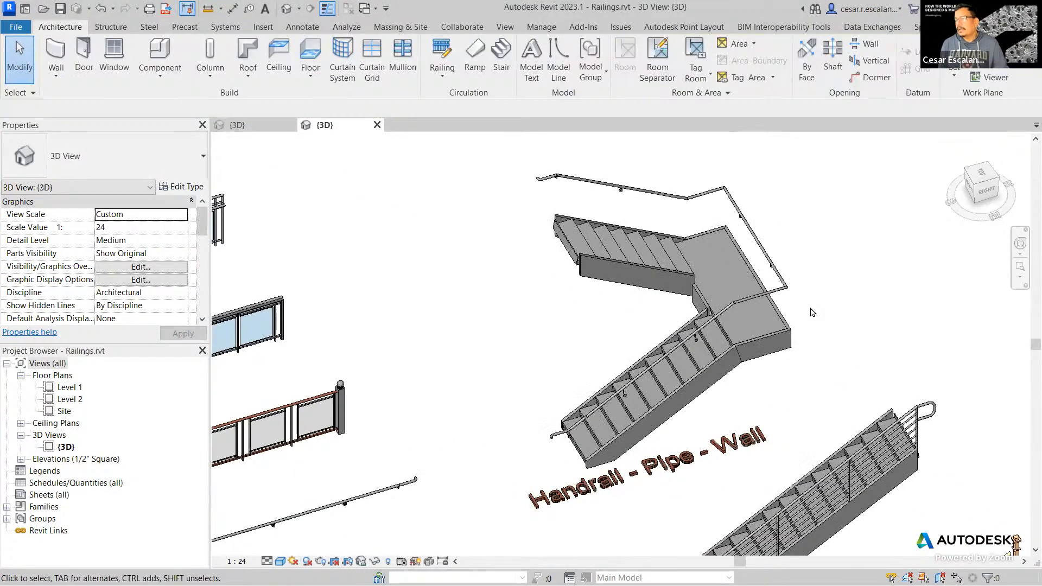
scroll(621, 447, "up", 5)
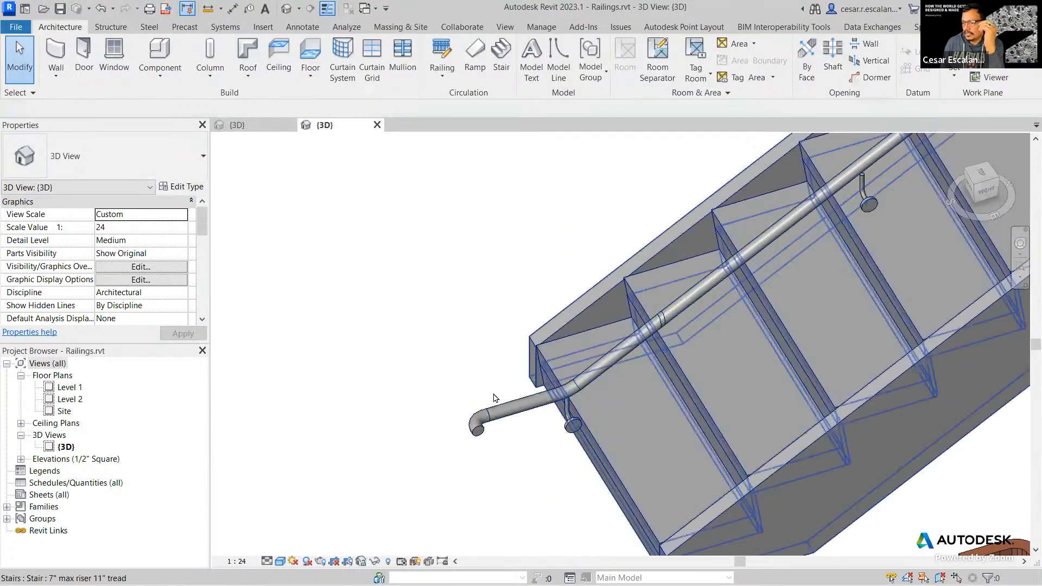
scroll(494, 453, "down", 2)
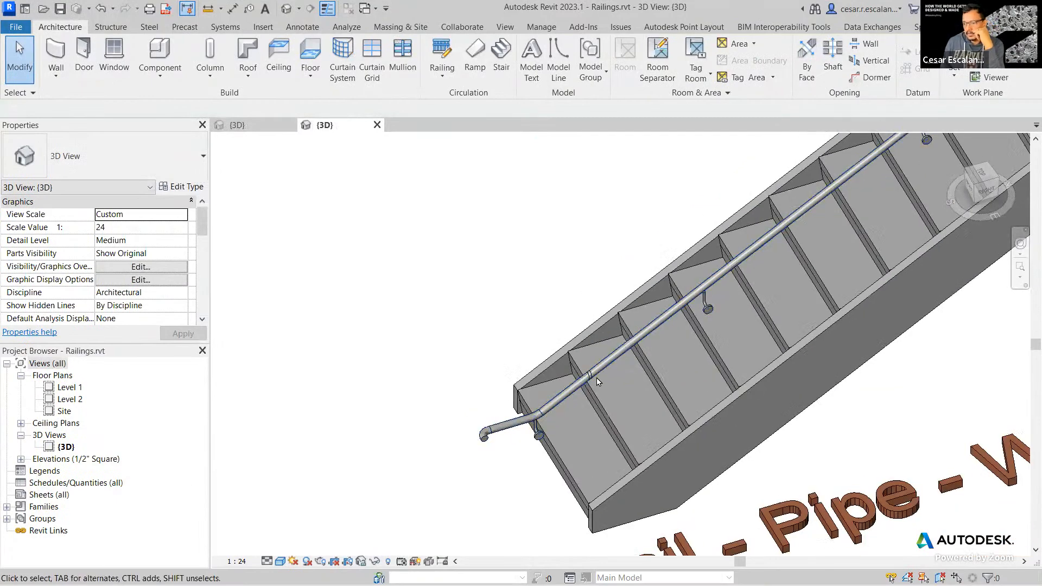
scroll(632, 365, "down", 2)
middle_click_drag(917, 278, 890, 281)
scroll(894, 280, "down", 2)
scroll(897, 281, "down", 5)
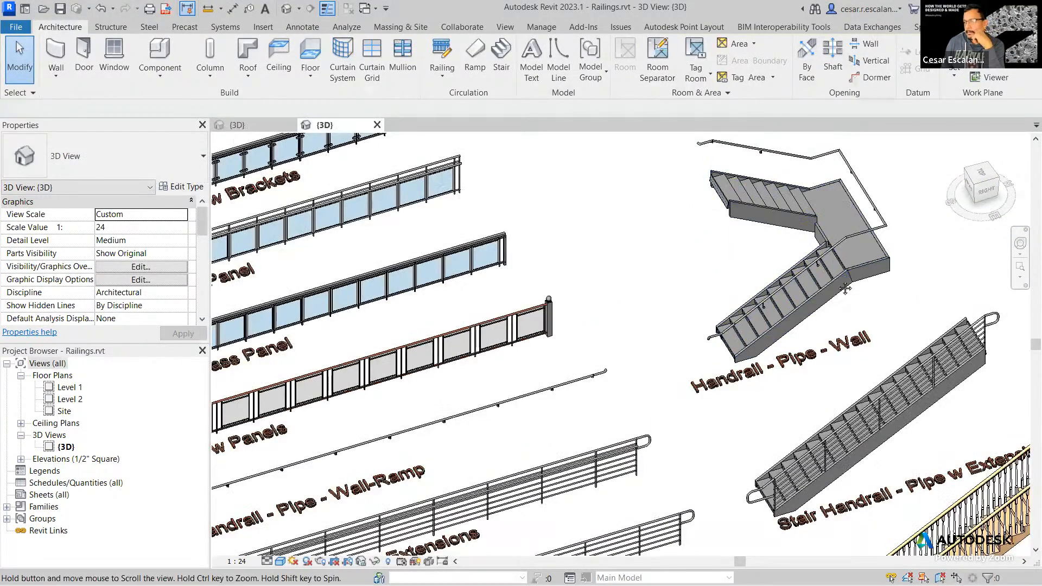
middle_click_drag(760, 258, 1010, 173)
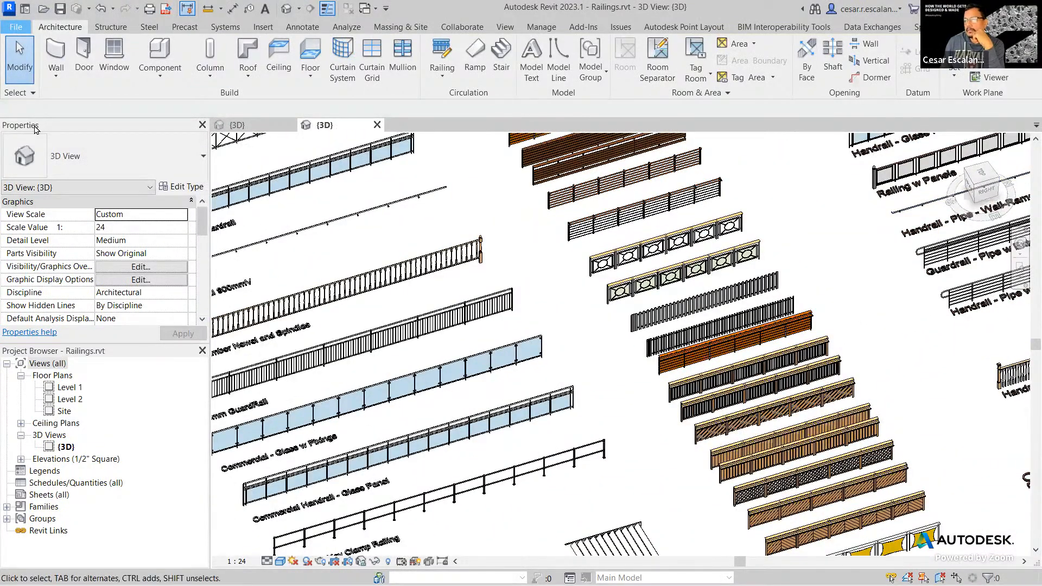
Step: Start saving a copy of the project and browse to the Oxman - Revit Intermediate - Spring 2023 folder in My Drive on Google Drive (G:)
mouse_move(58, 212)
left_click(153, 156)
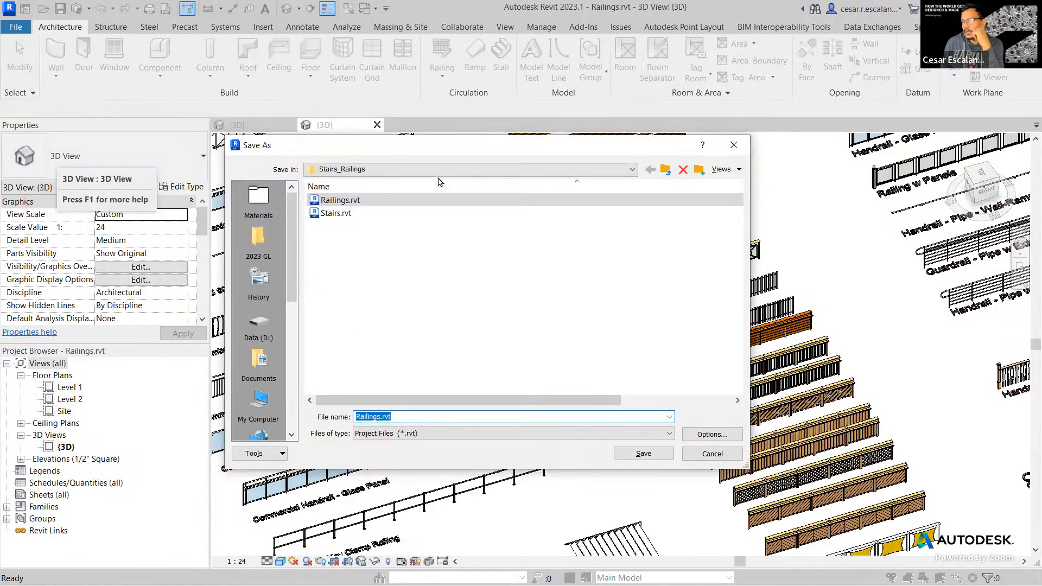
left_click(432, 169)
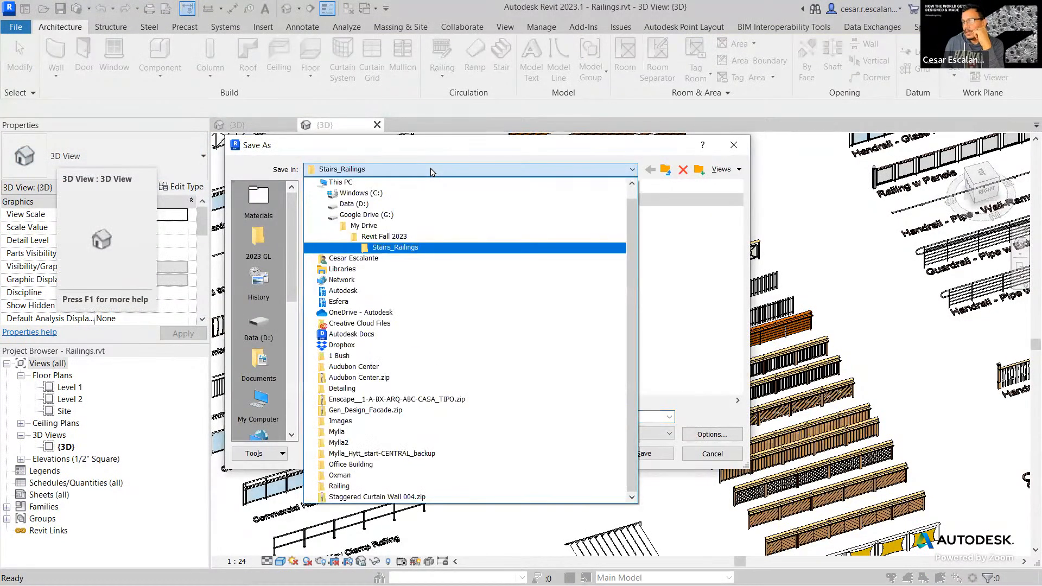
left_click(360, 204)
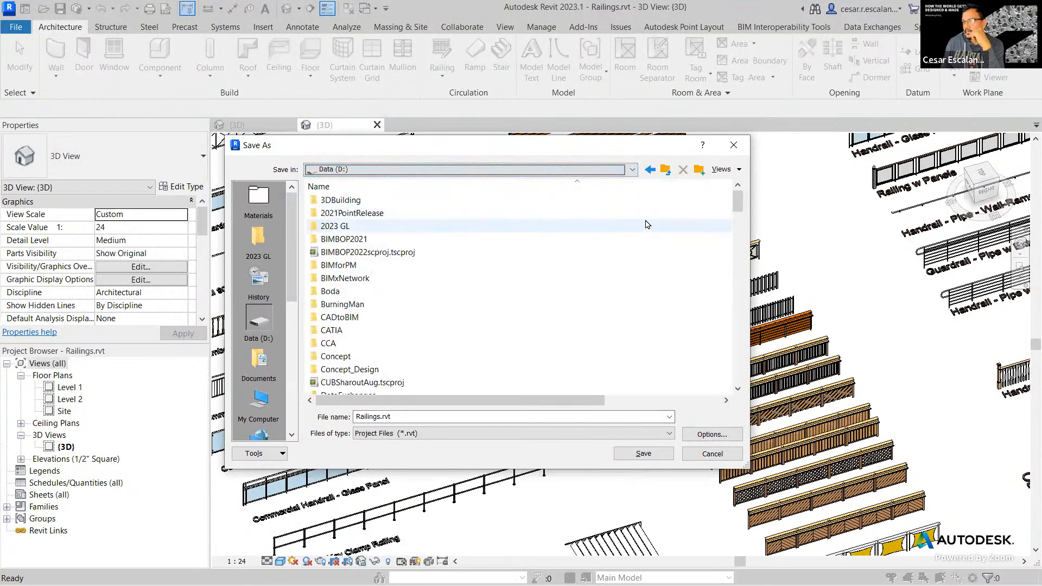
left_click(574, 171)
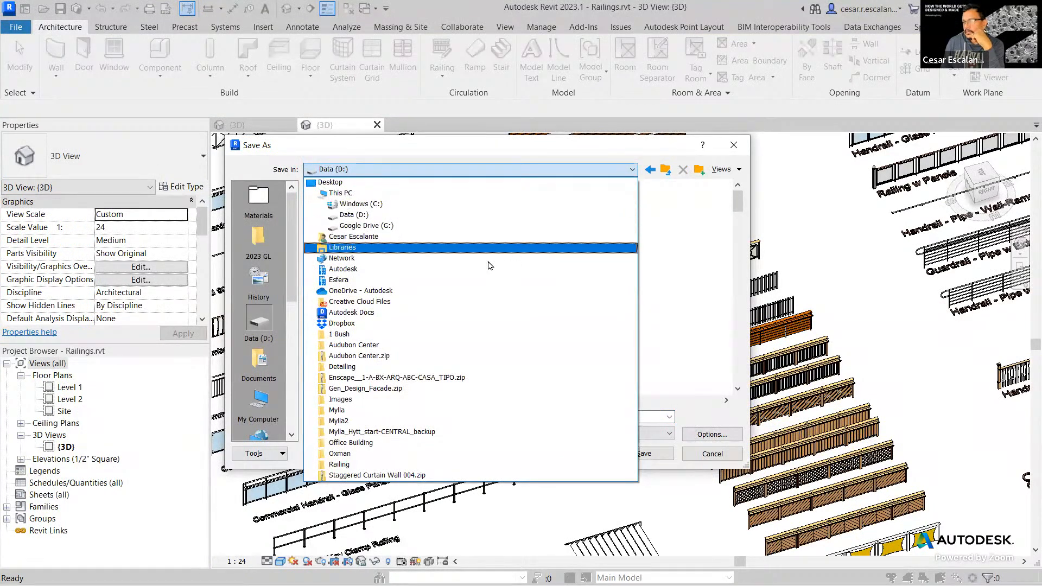
left_click(381, 225)
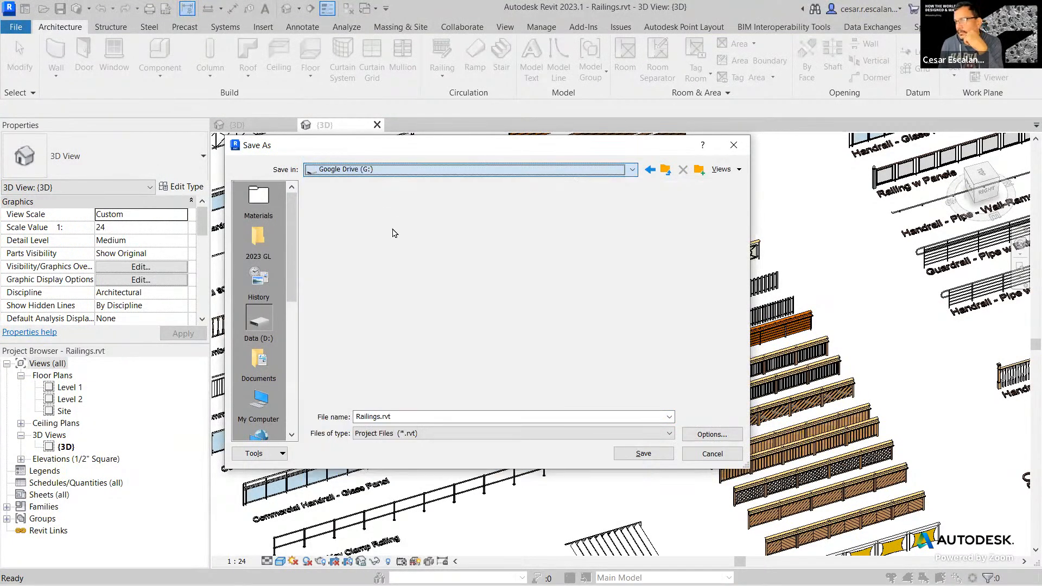
double_click(344, 230)
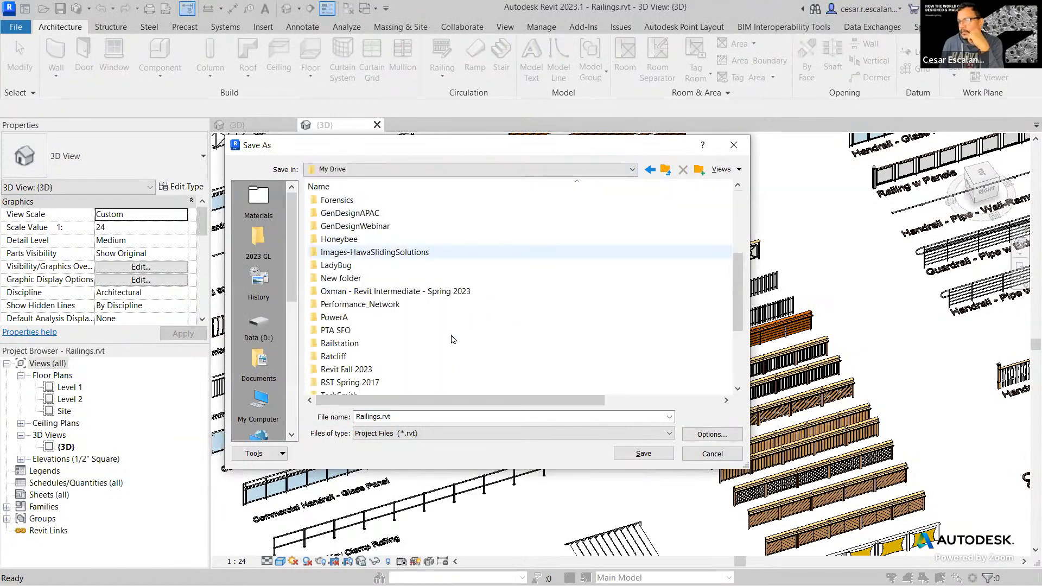
scroll(454, 221, "down", 2)
scroll(388, 313, "down", 2)
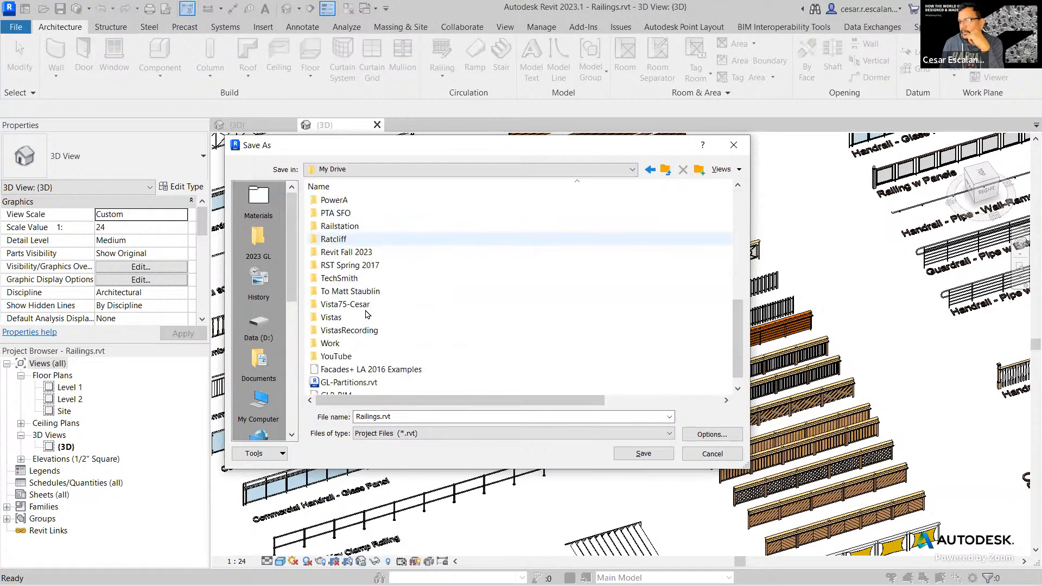
scroll(369, 315, "up", 2)
double_click(366, 252)
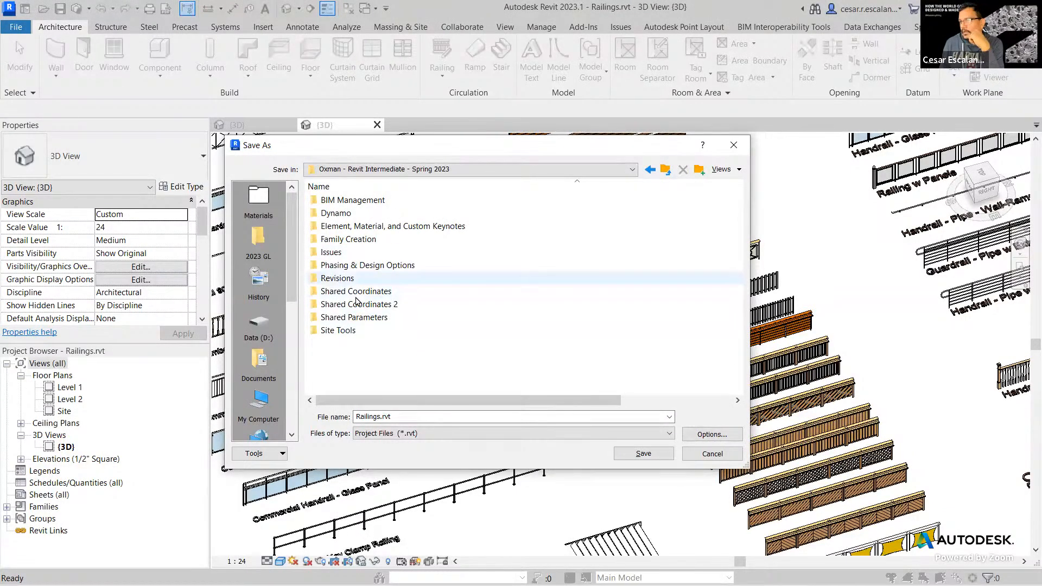
Step: Create a new folder named Railings there and save the project in it as Railings.rvt
left_click(699, 169)
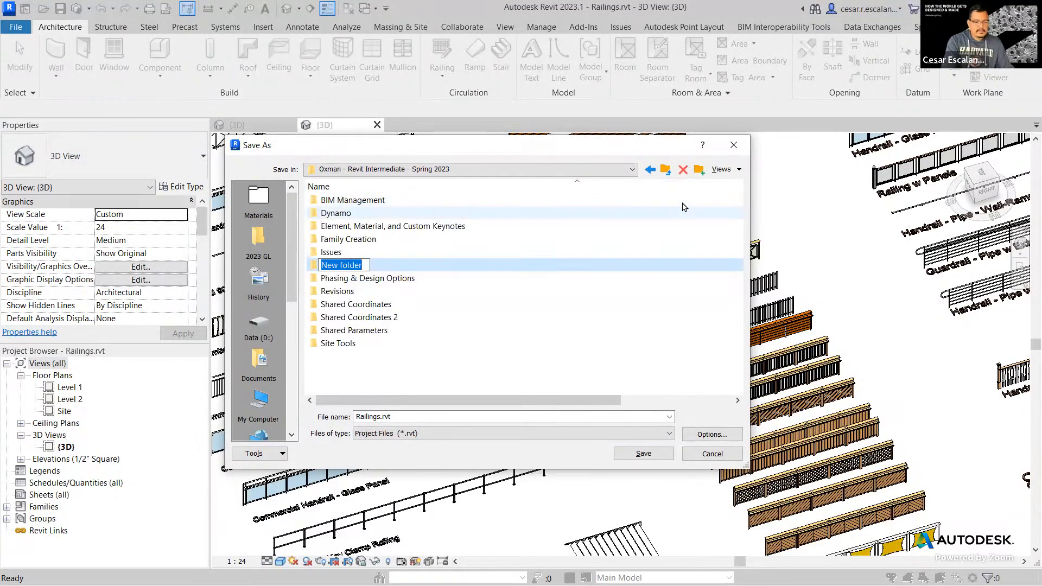
type("Raili")
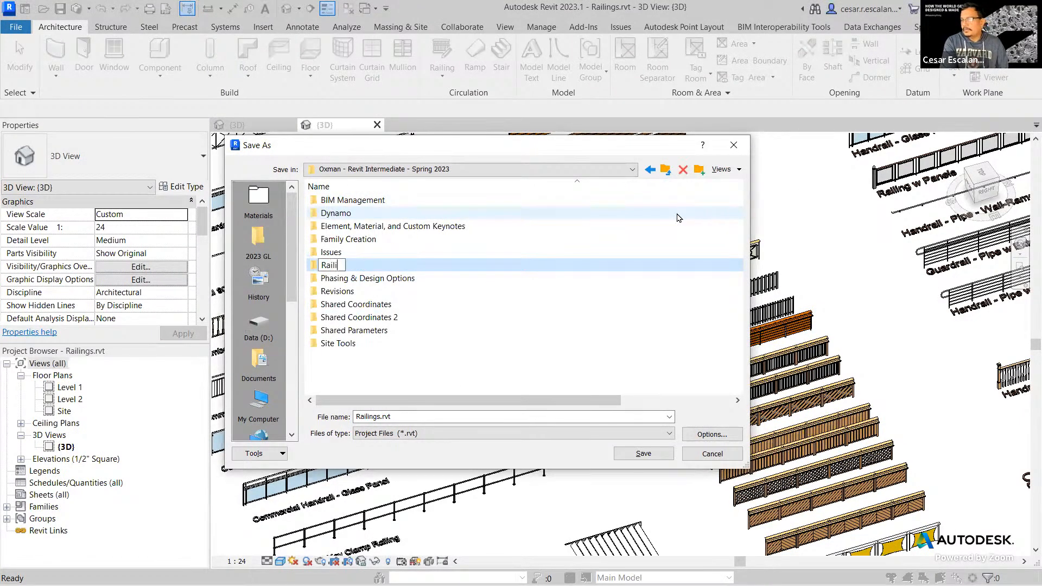
type("ngs")
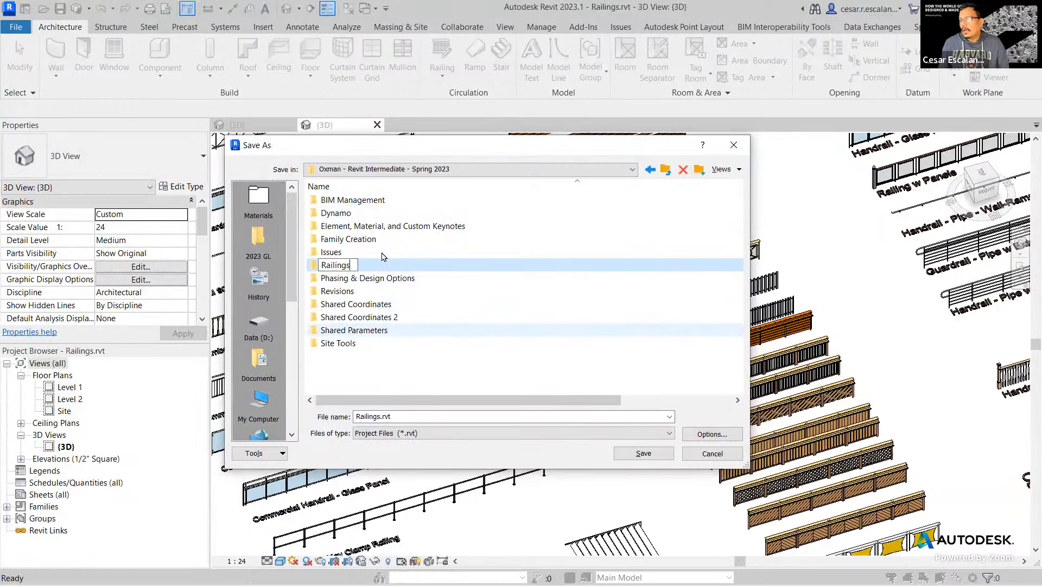
key("Return")
double_click(342, 265)
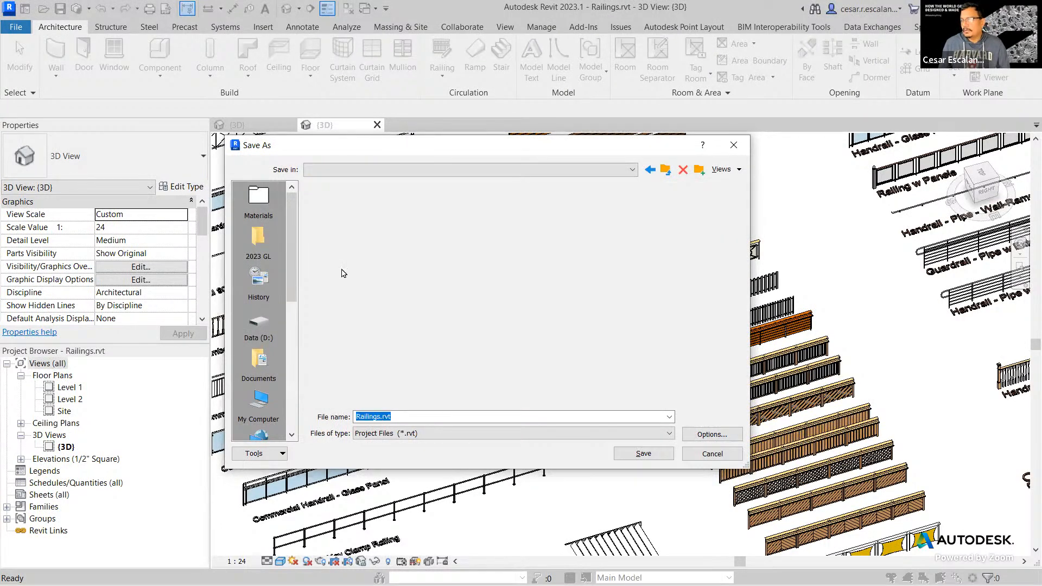
left_click(642, 454)
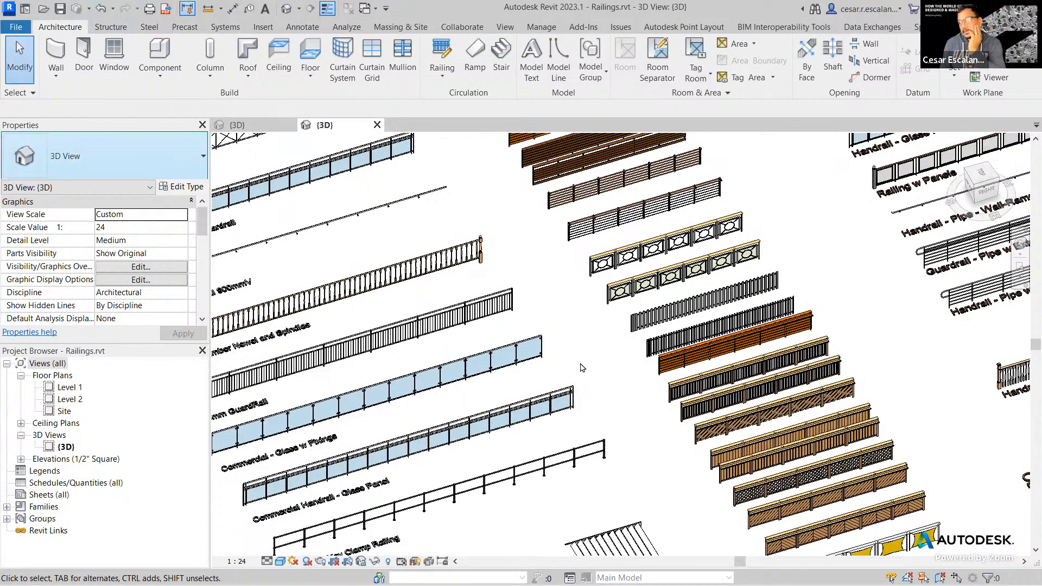
scroll(582, 368, "down", 3)
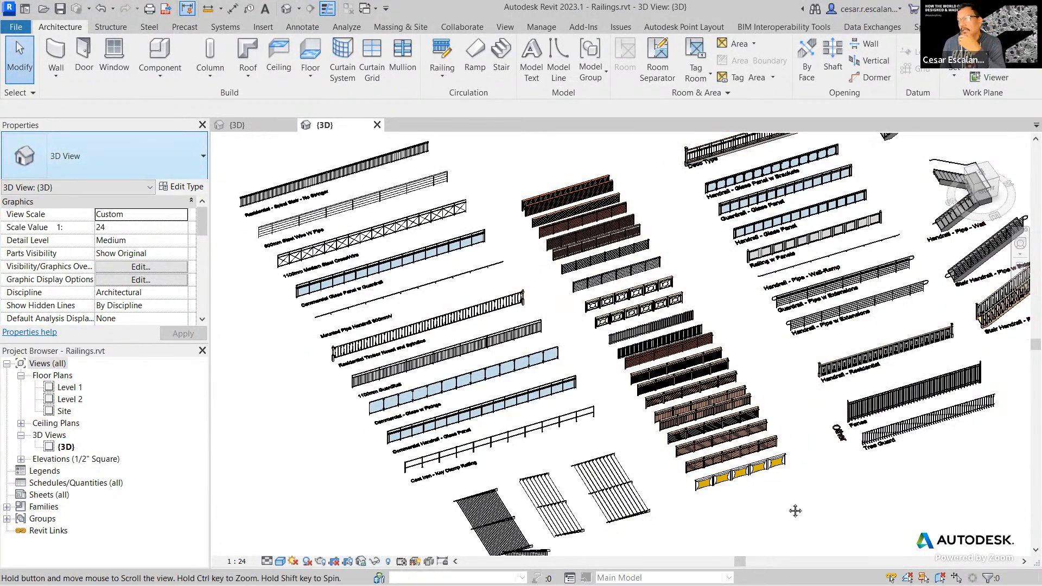
middle_click_drag(795, 510, 772, 538)
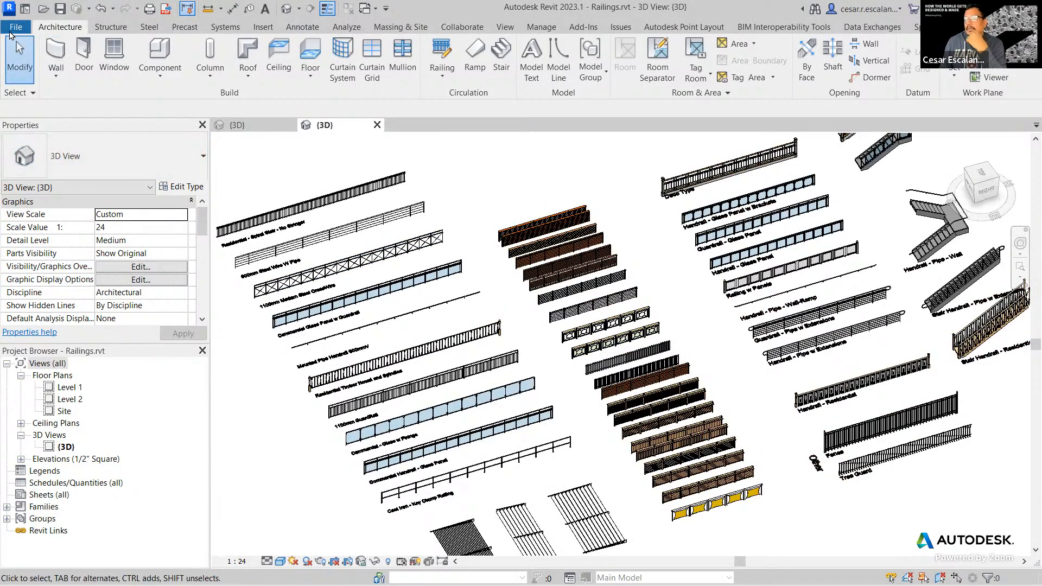